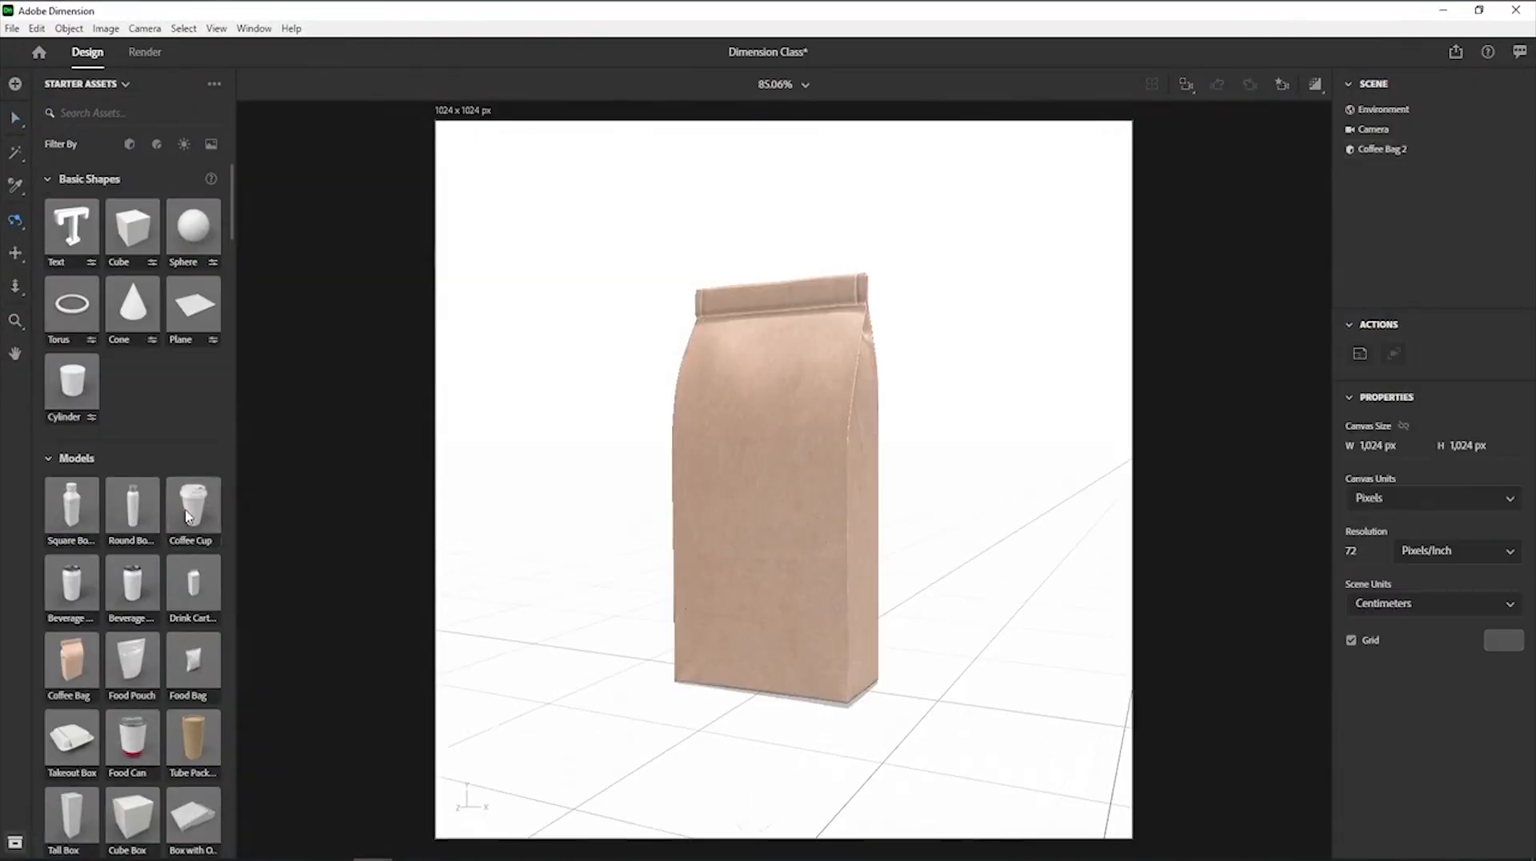
# Add a Coffee Cup model beside the coffee bag and align the bag and big cup by maximum Z.
pyautogui.moveTo(193, 504); pyautogui.dragTo(1020, 657)
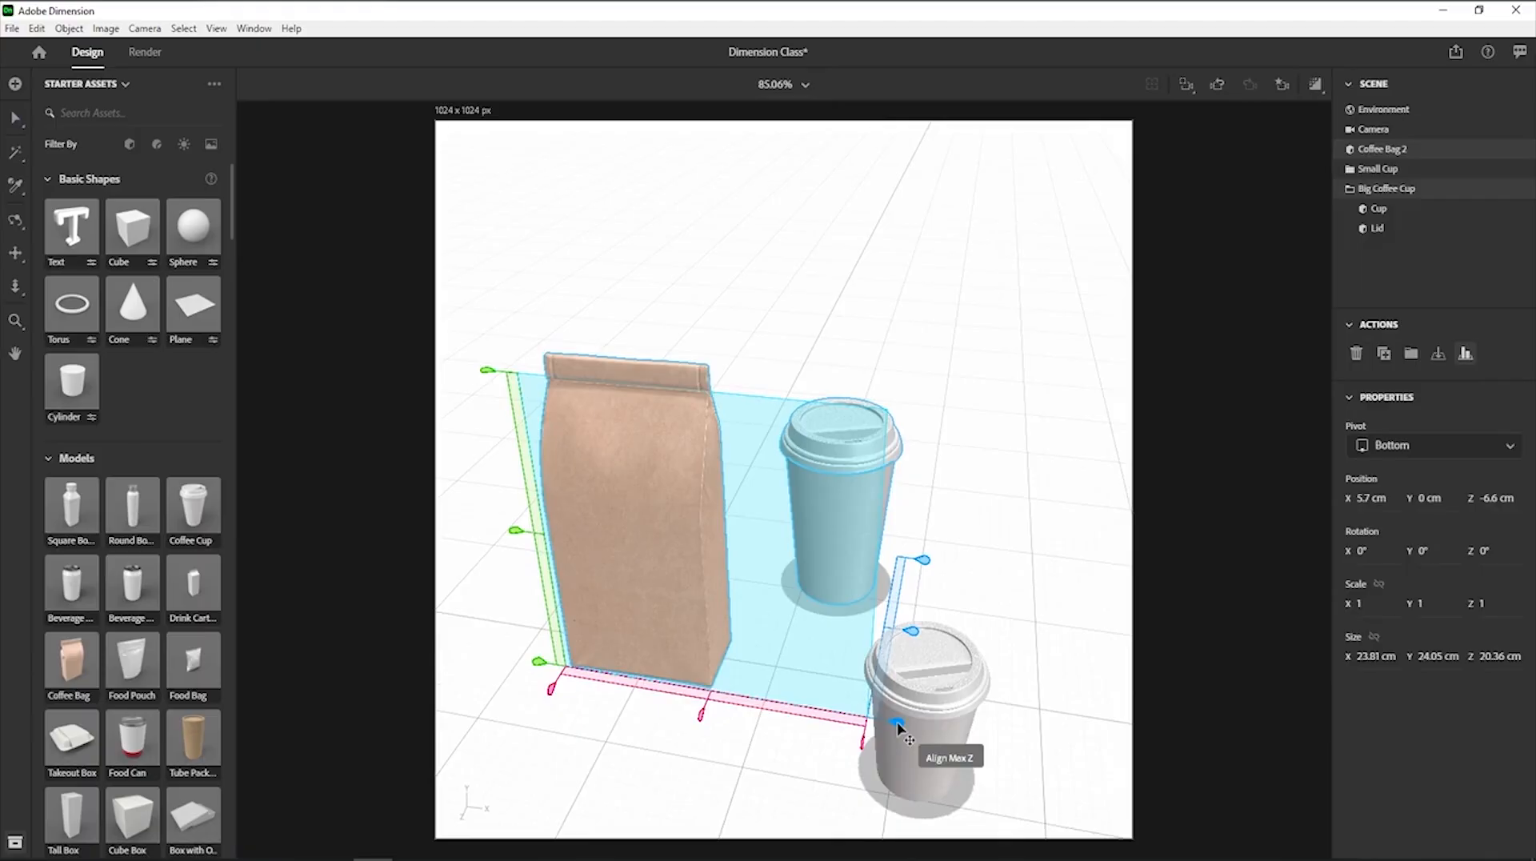
pyautogui.click(898, 724)
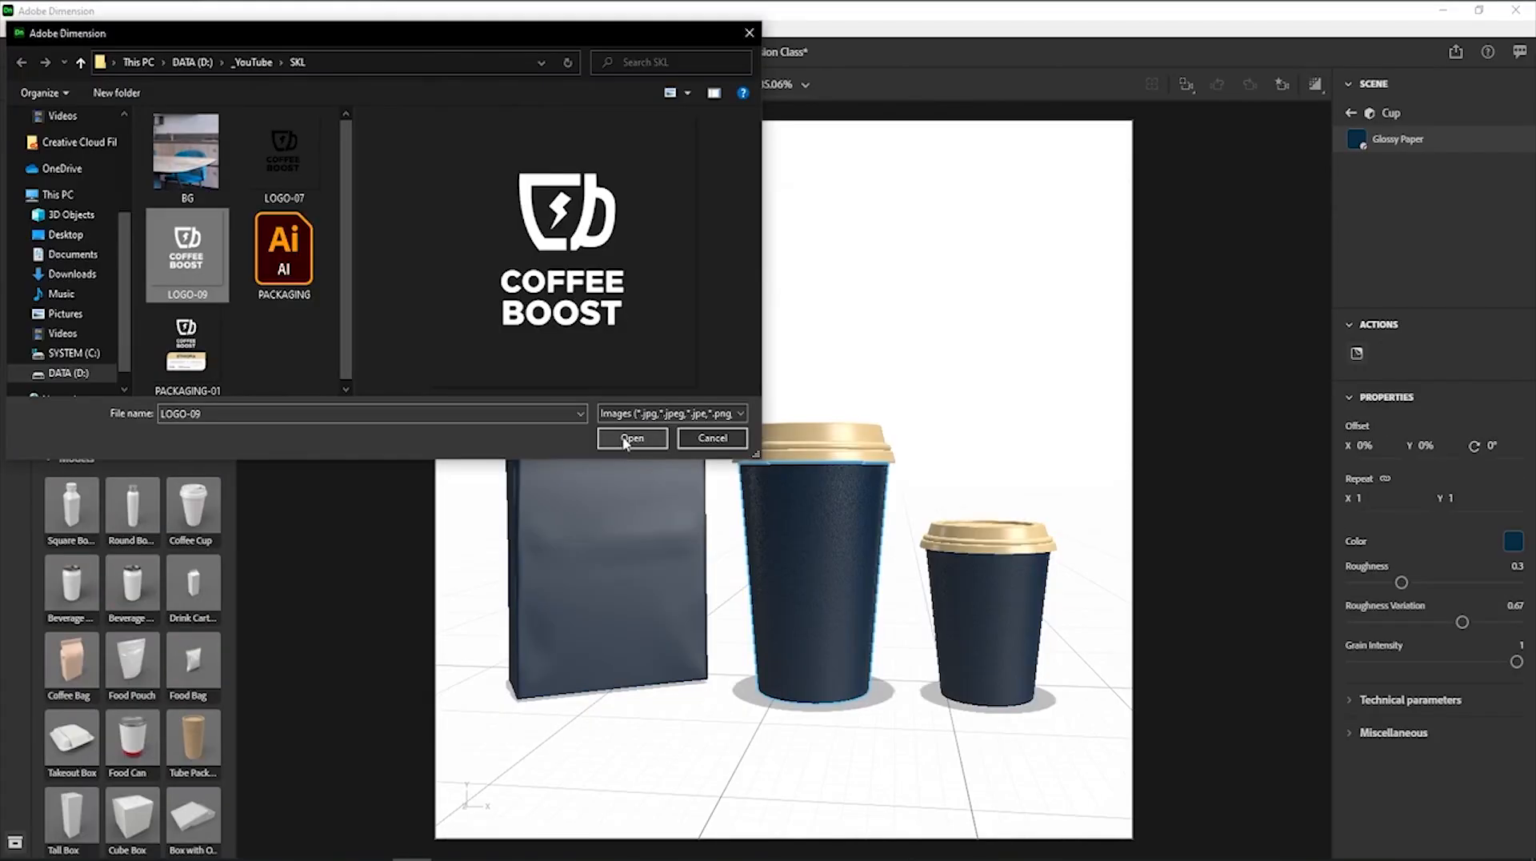
# Place the LOGO-09 image on the big cup's body and resize the label graphic on the coffee bag's front.
pyautogui.click(624, 436)
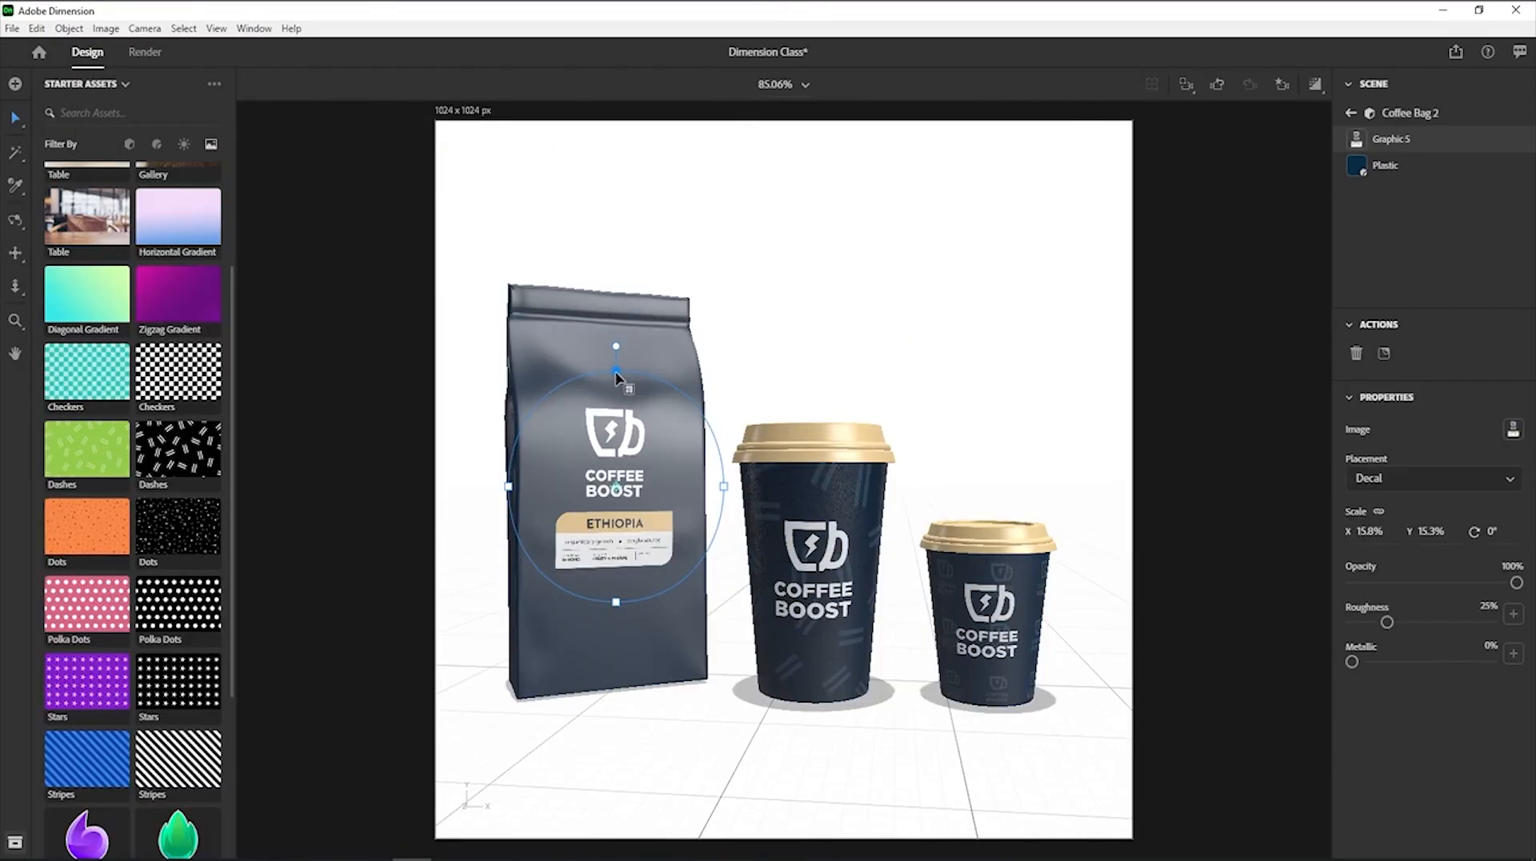
pyautogui.moveTo(617, 377); pyautogui.dragTo(617, 332)
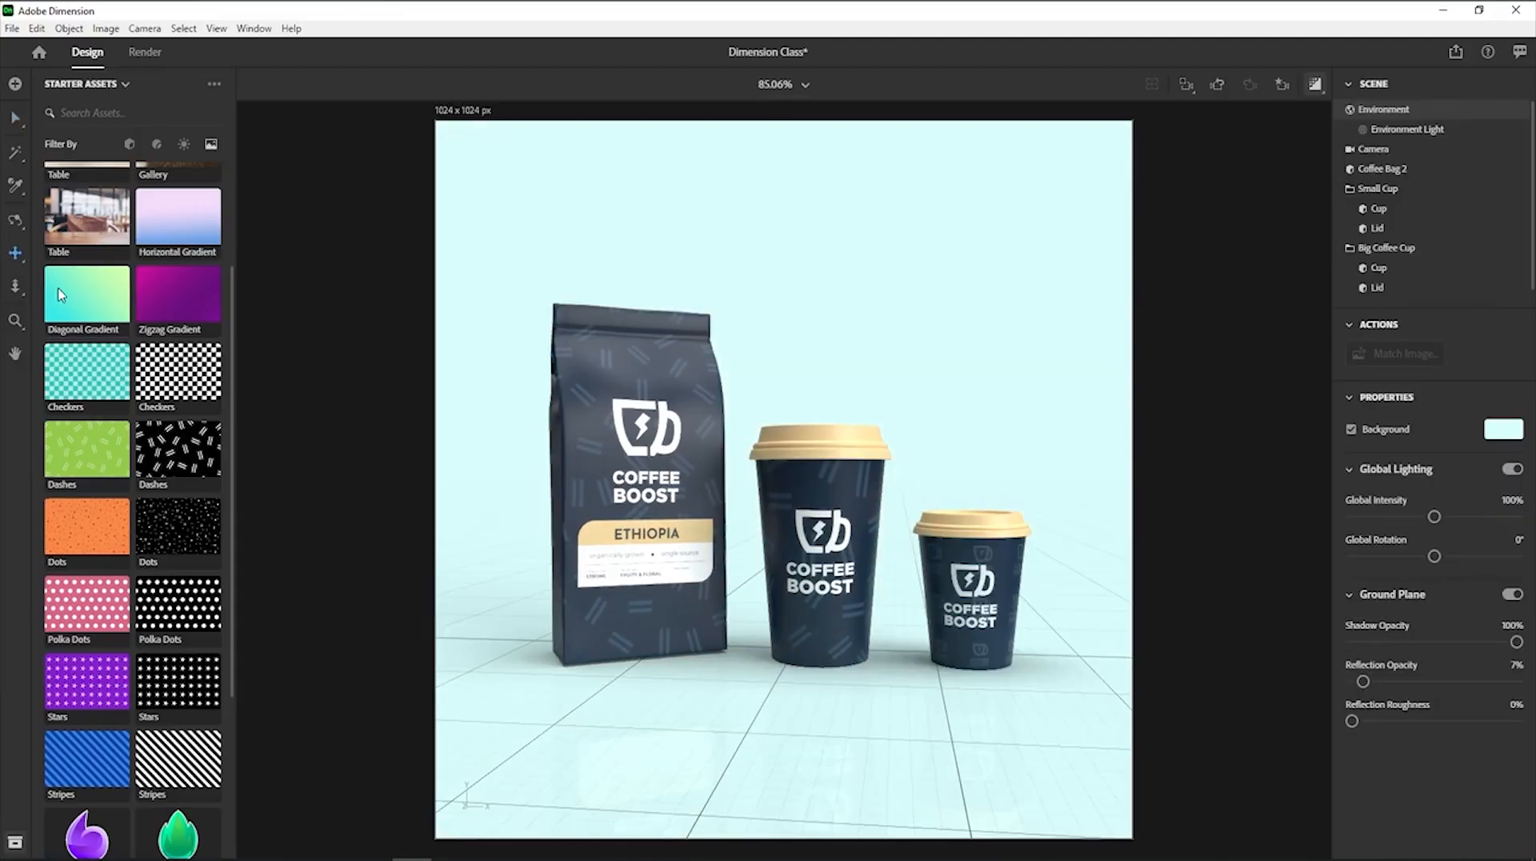
# Apply a background image and match the scene to it with multiple lights and camera perspective, without resizing the canvas.
pyautogui.click(58, 295)
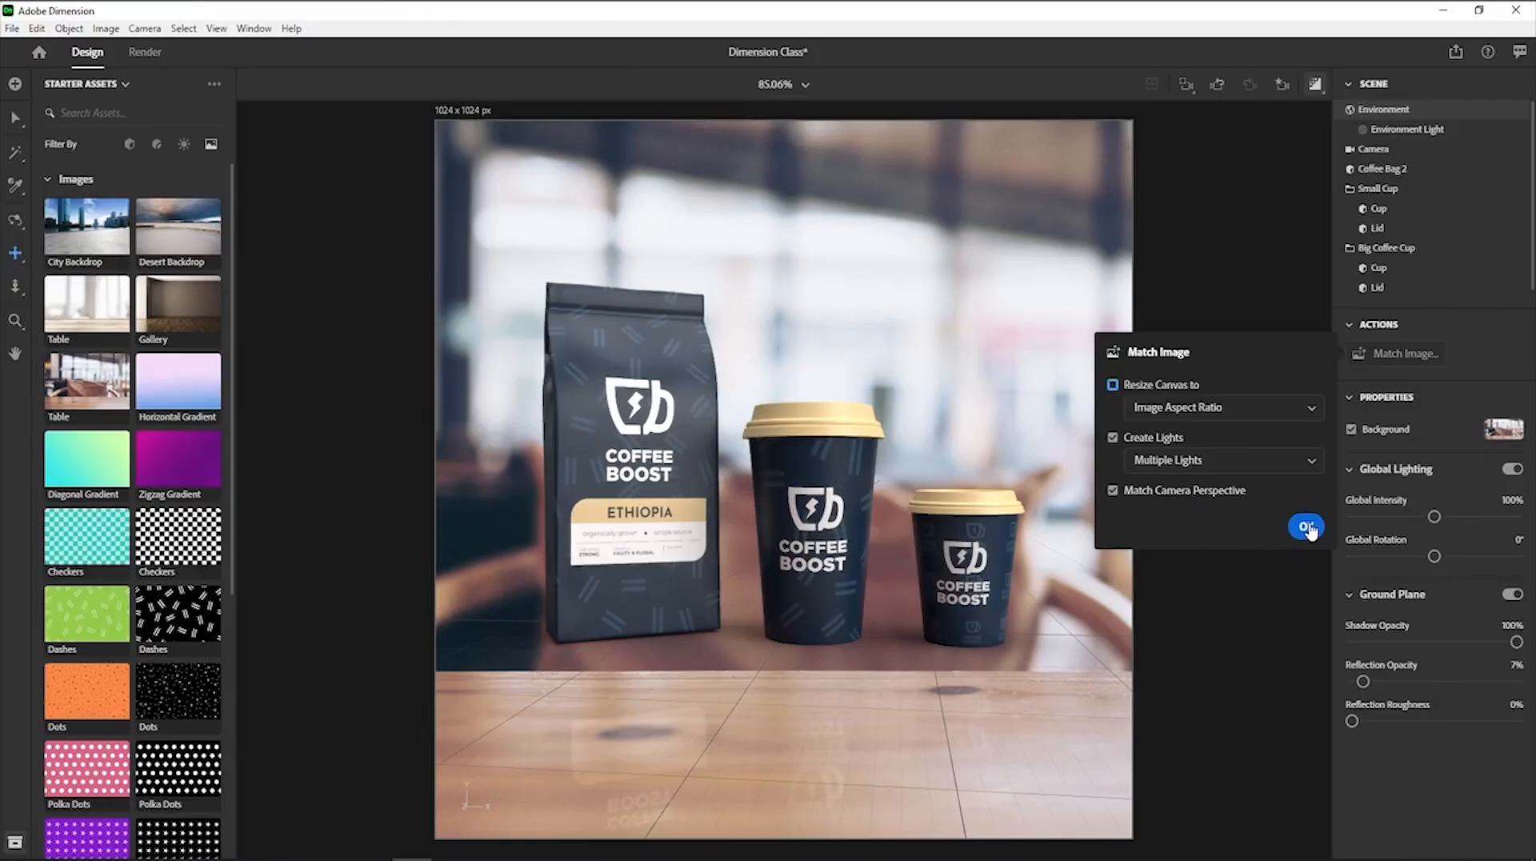
pyautogui.click(1306, 525)
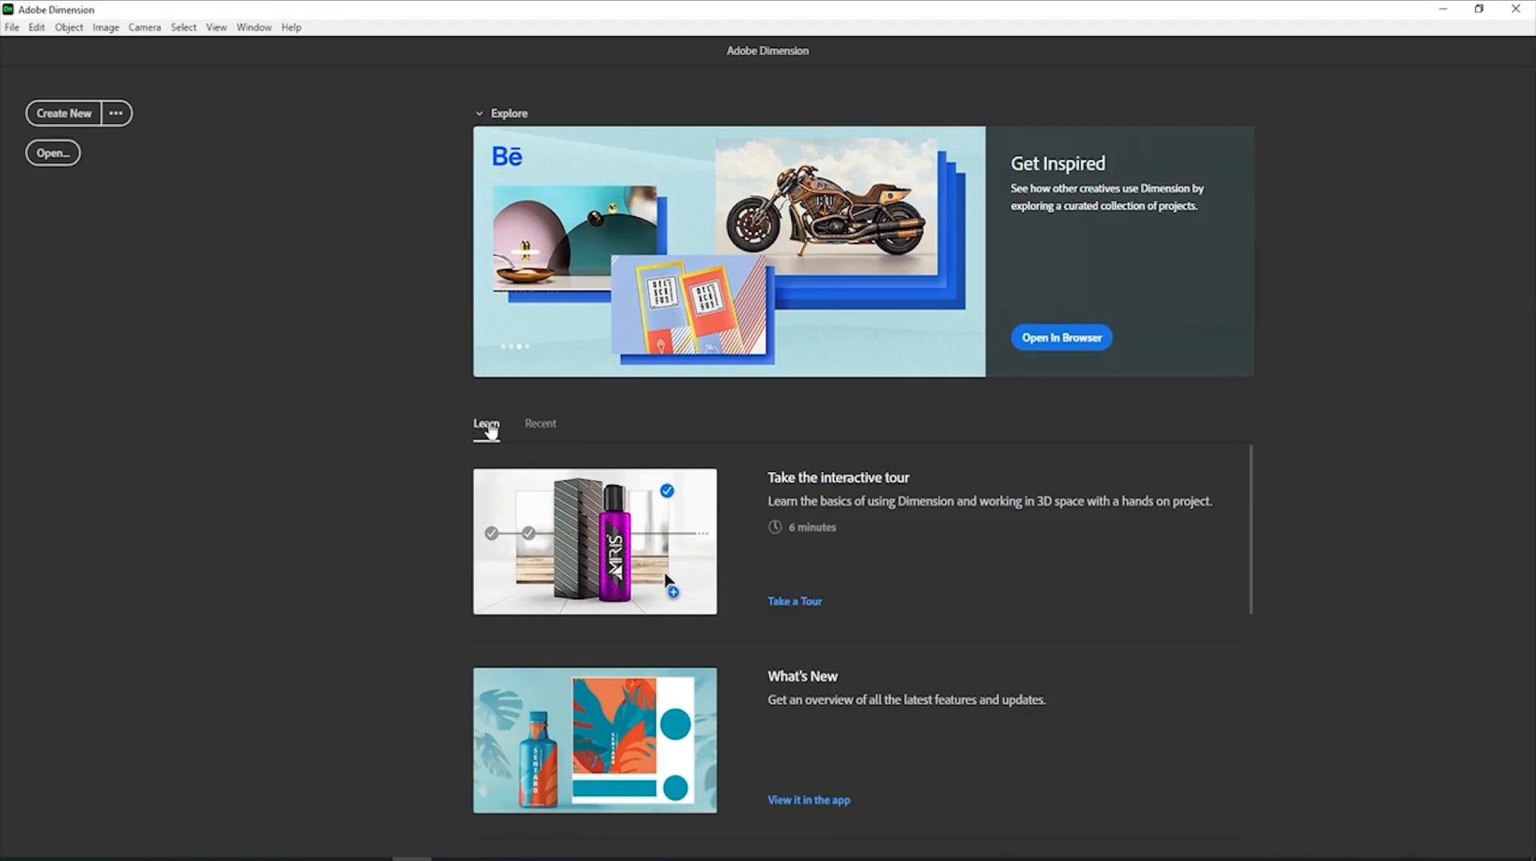
# Check the recent files and learning content on the home screen and create a new document.
pyautogui.click(540, 424)
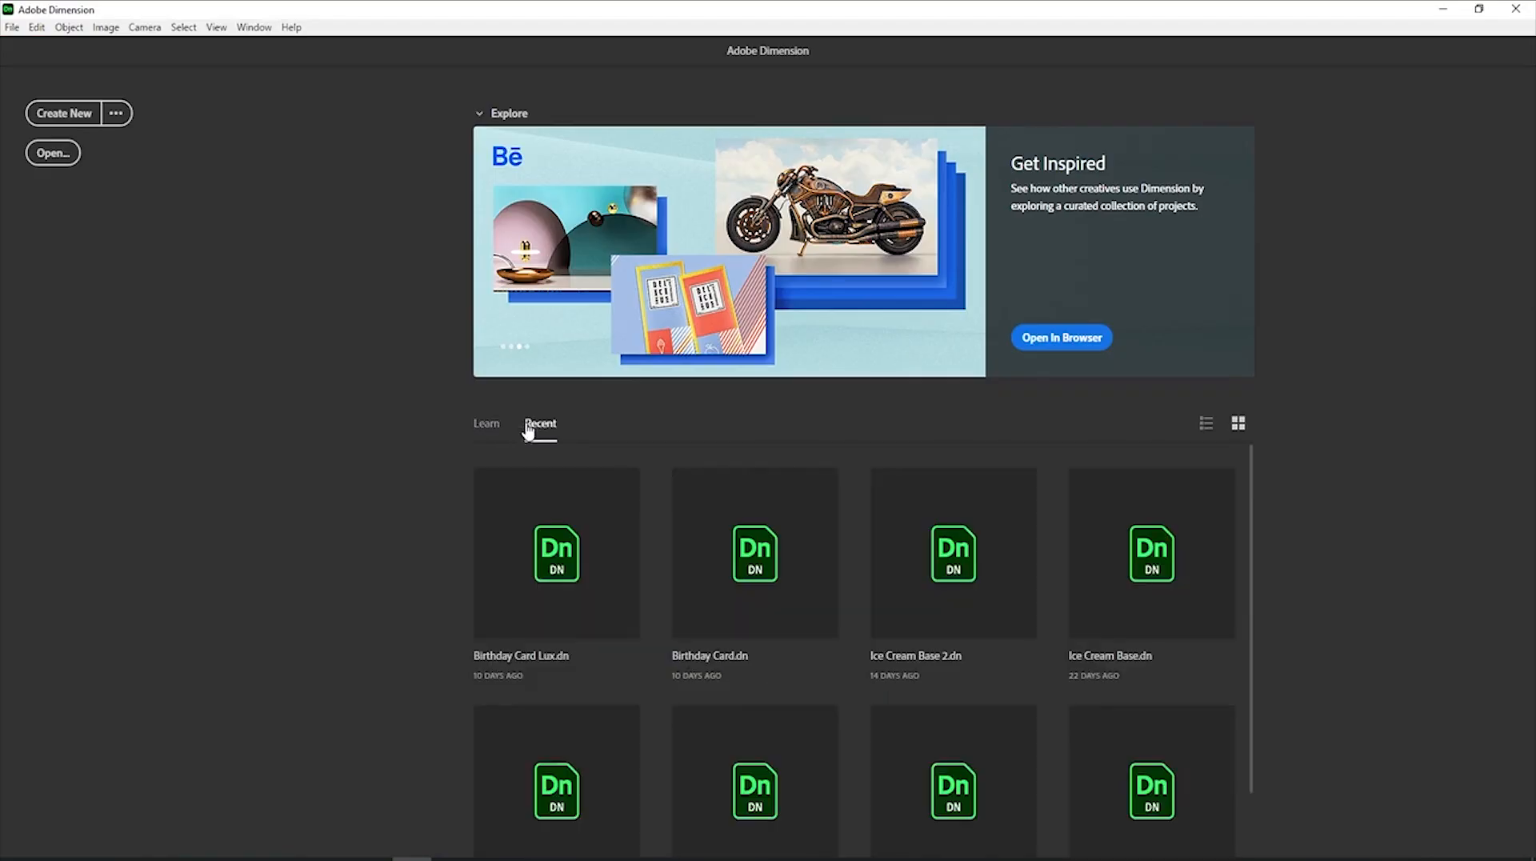
pyautogui.click(485, 428)
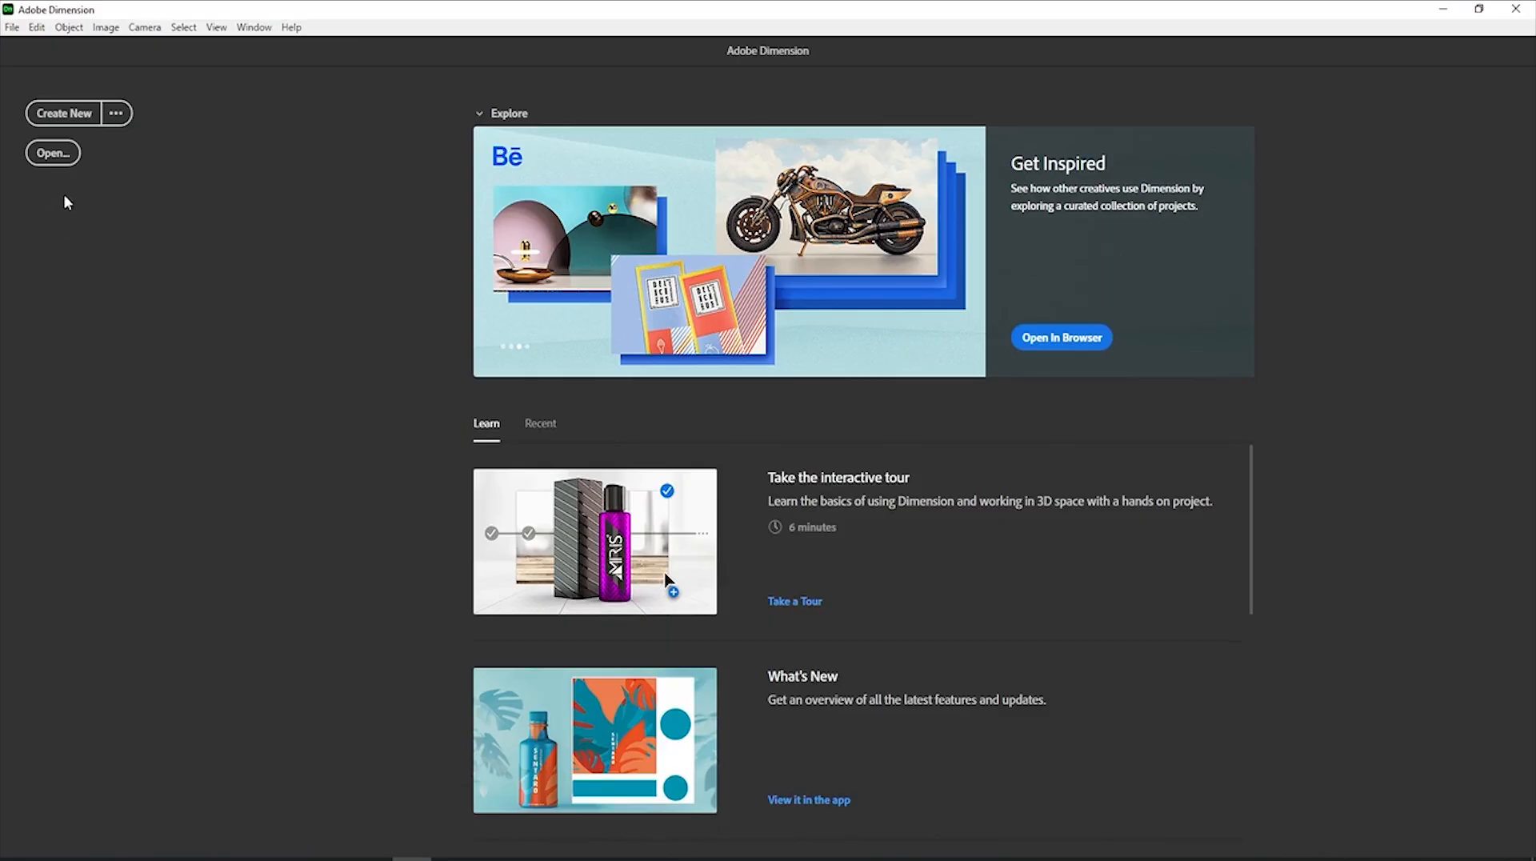
pyautogui.click(53, 153)
pyautogui.click(62, 112)
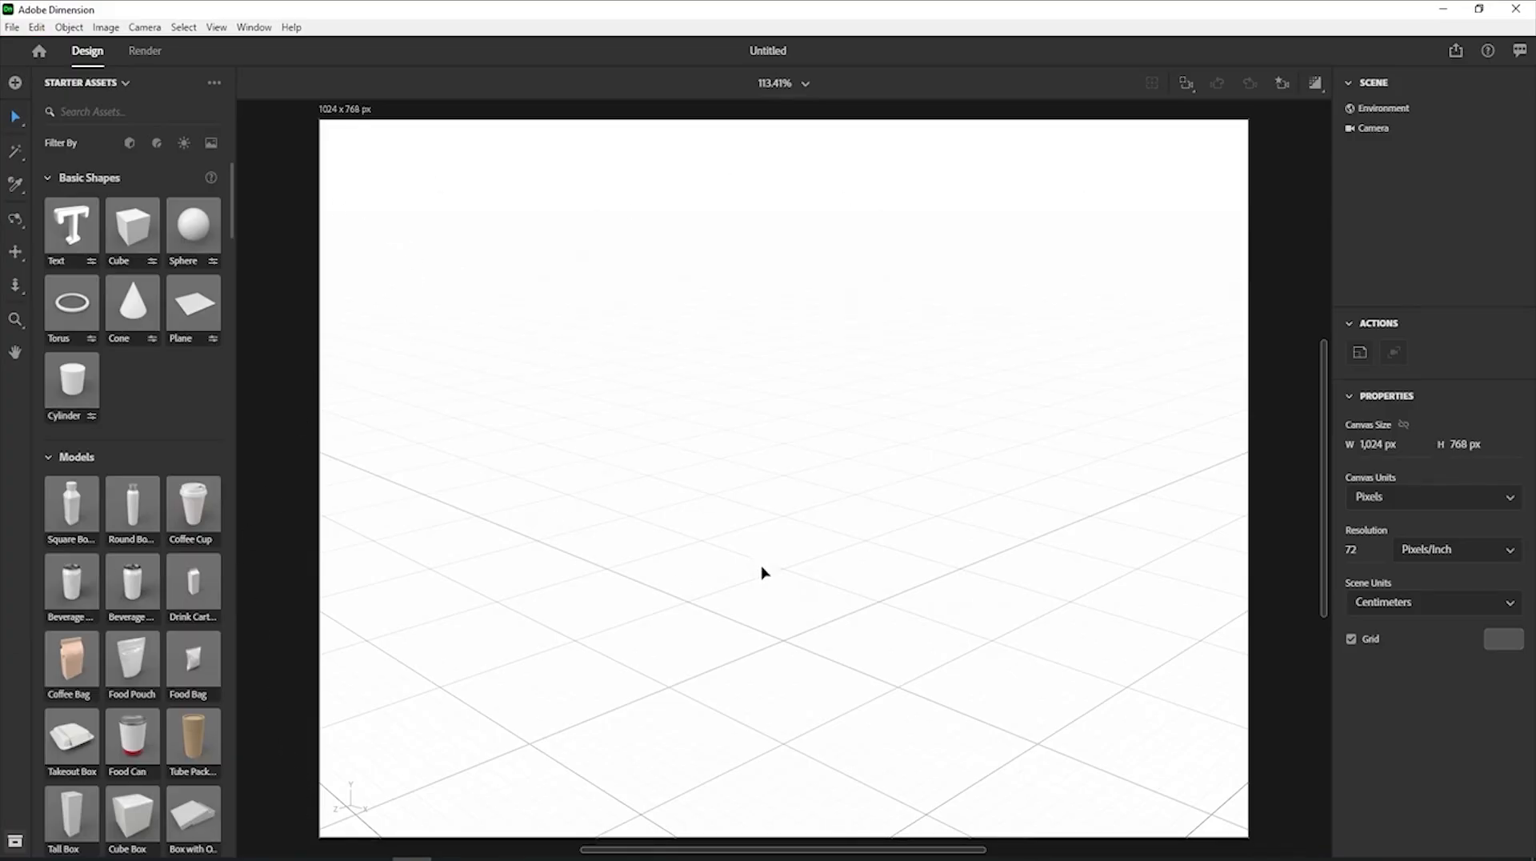
# Select the canvas and set its height to 1,024 px to make it square.
pyautogui.moveTo(771, 631); pyautogui.dragTo(755, 593, button='middle')
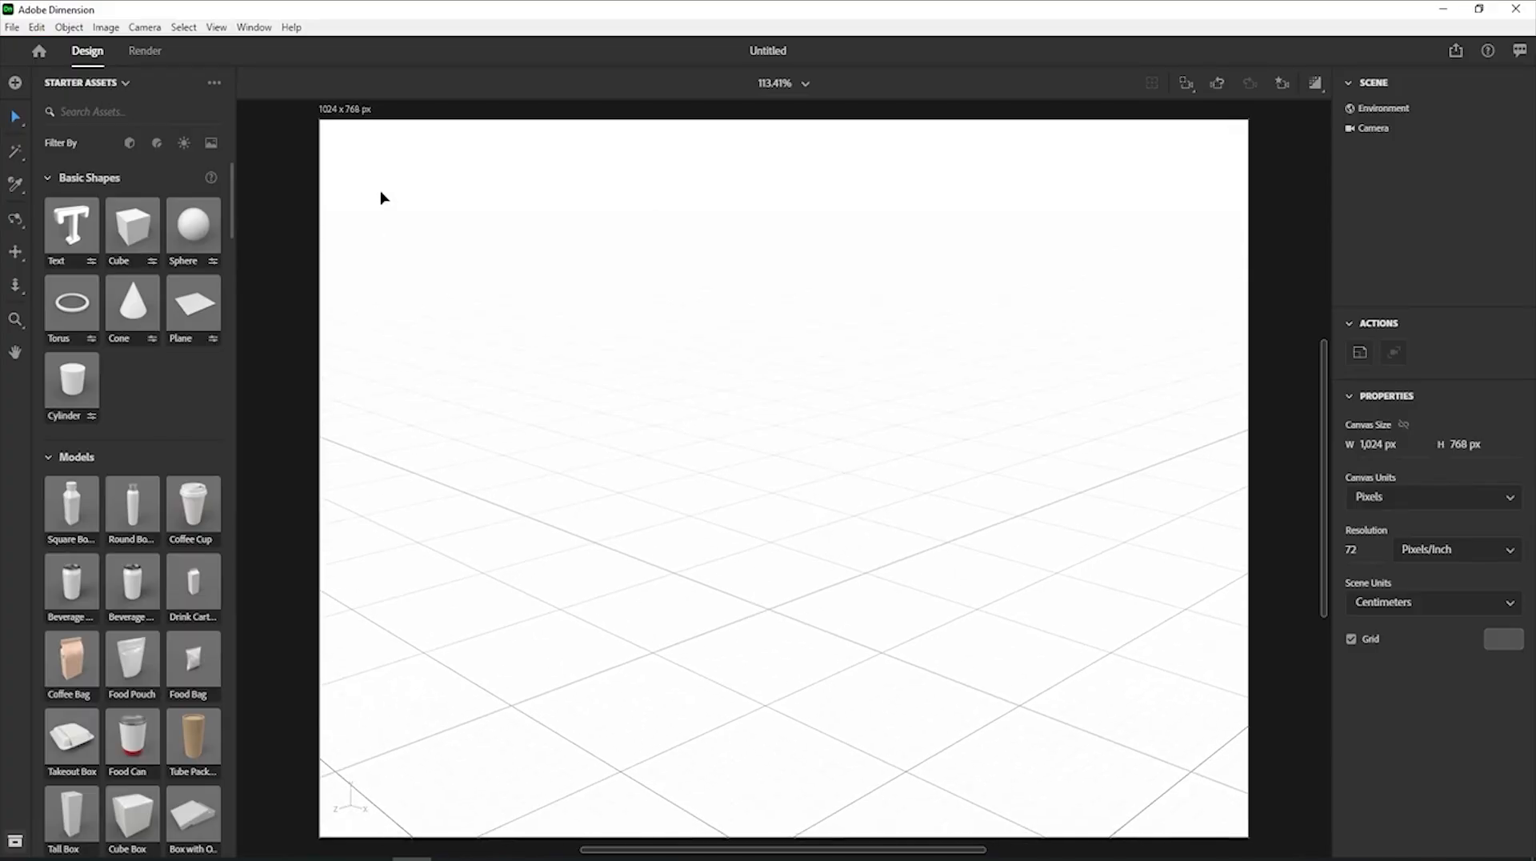
pyautogui.click(345, 112)
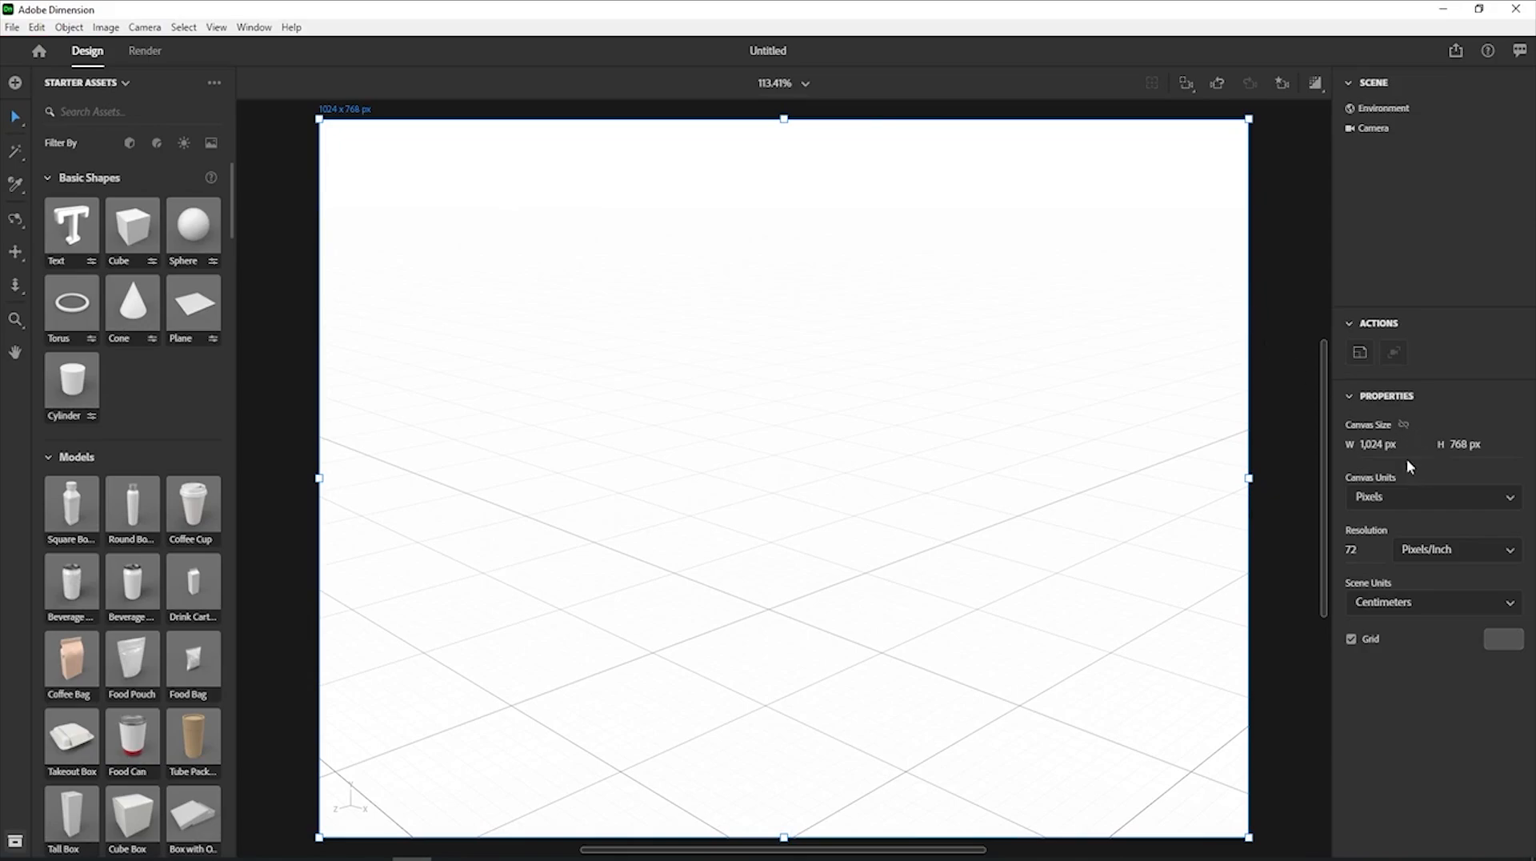
pyautogui.click(1456, 445)
pyautogui.press('Return')
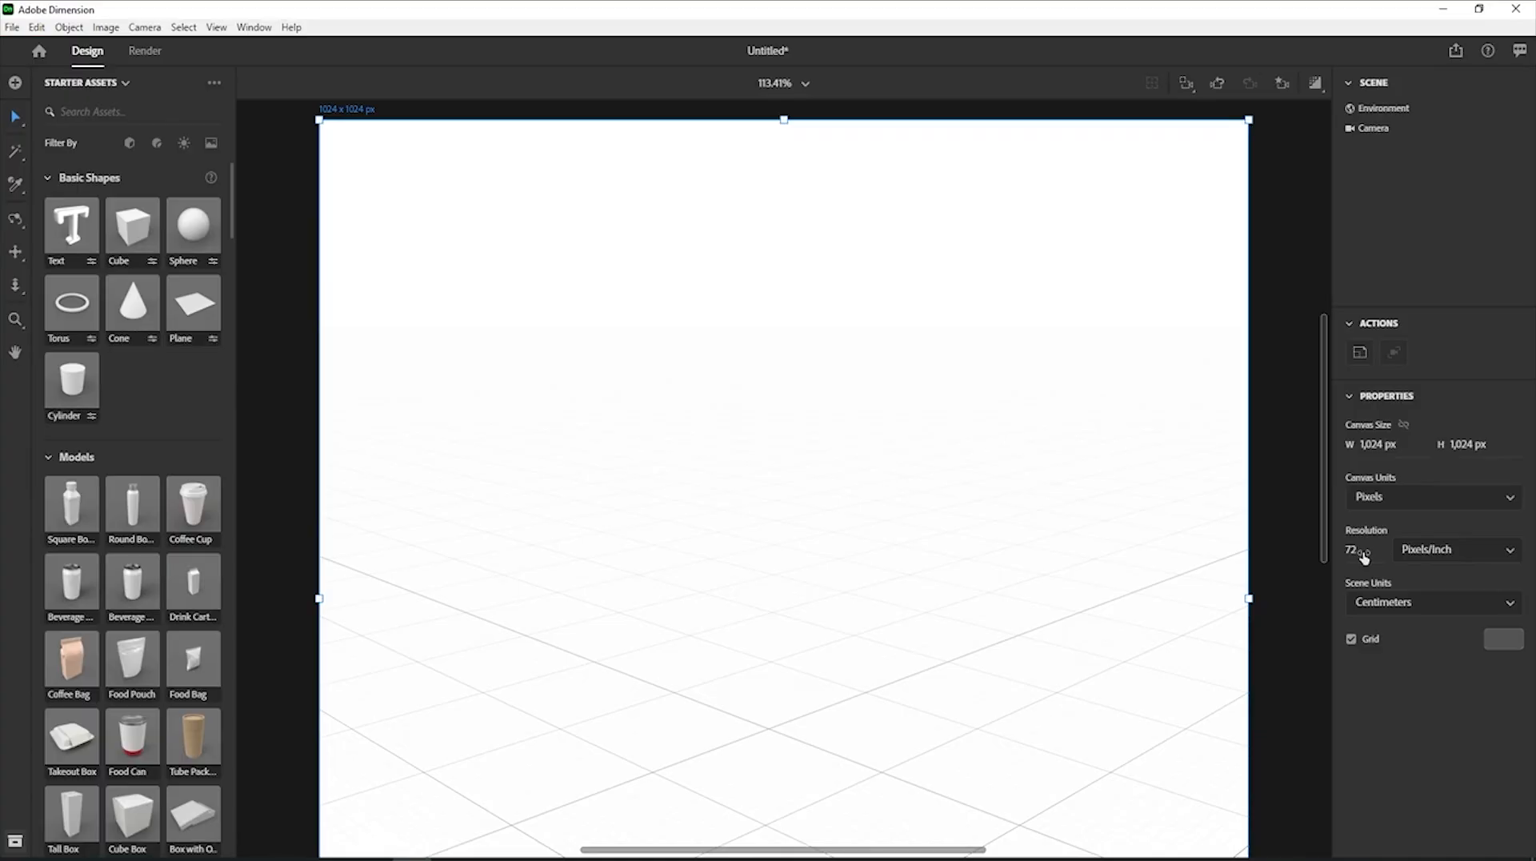
# Switch the grid off and back on, and fit the whole canvas in the view.
pyautogui.click(1351, 641)
pyautogui.click(1351, 640)
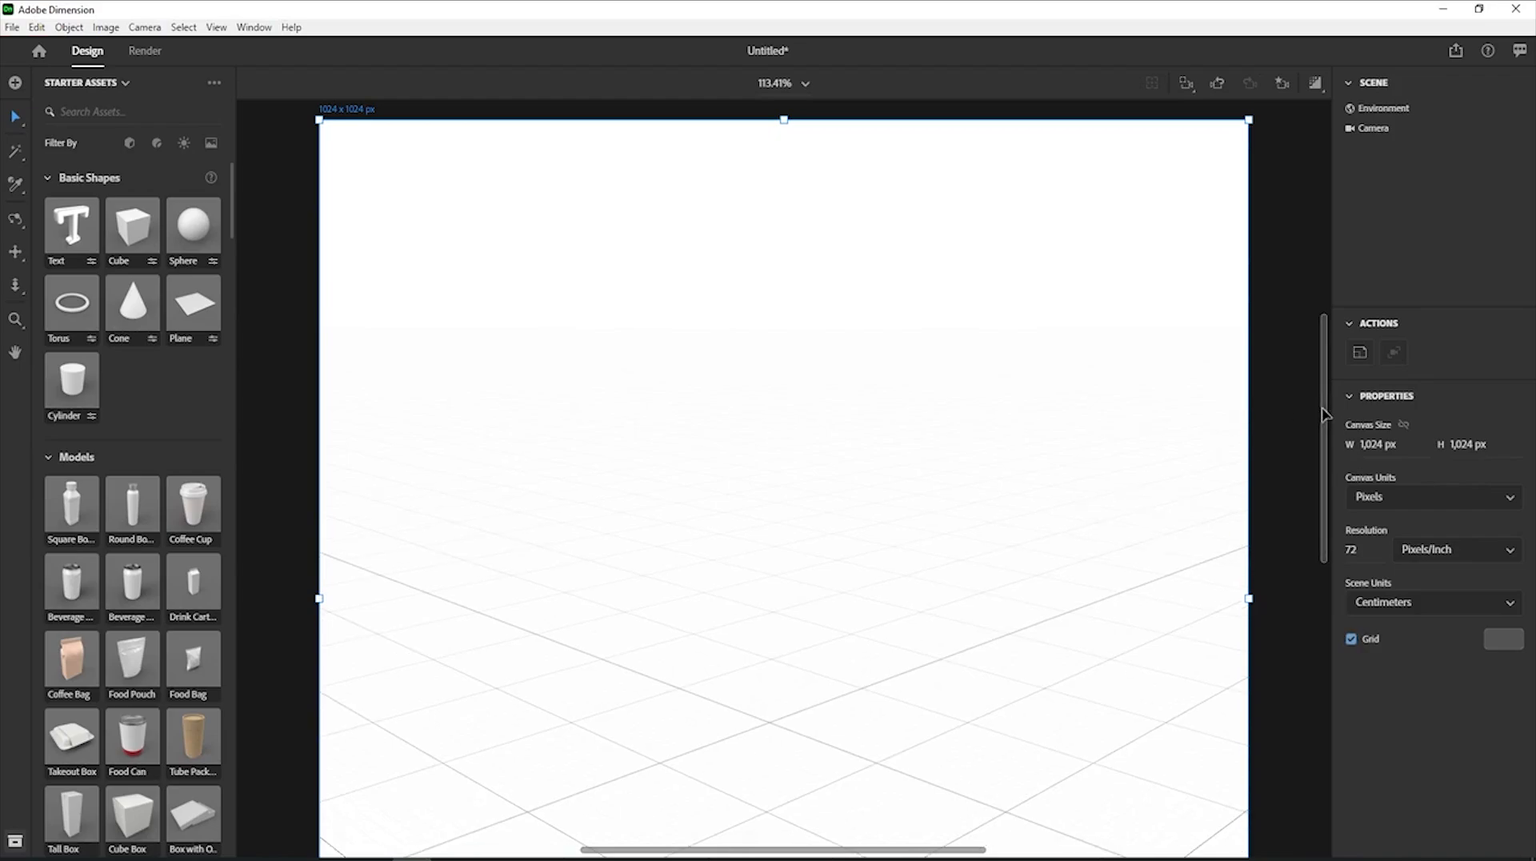
pyautogui.moveTo(1322, 413)
pyautogui.mouseDown()
pyautogui.moveTo(1322, 542)
pyautogui.moveTo(1315, 397)
pyautogui.mouseUp()
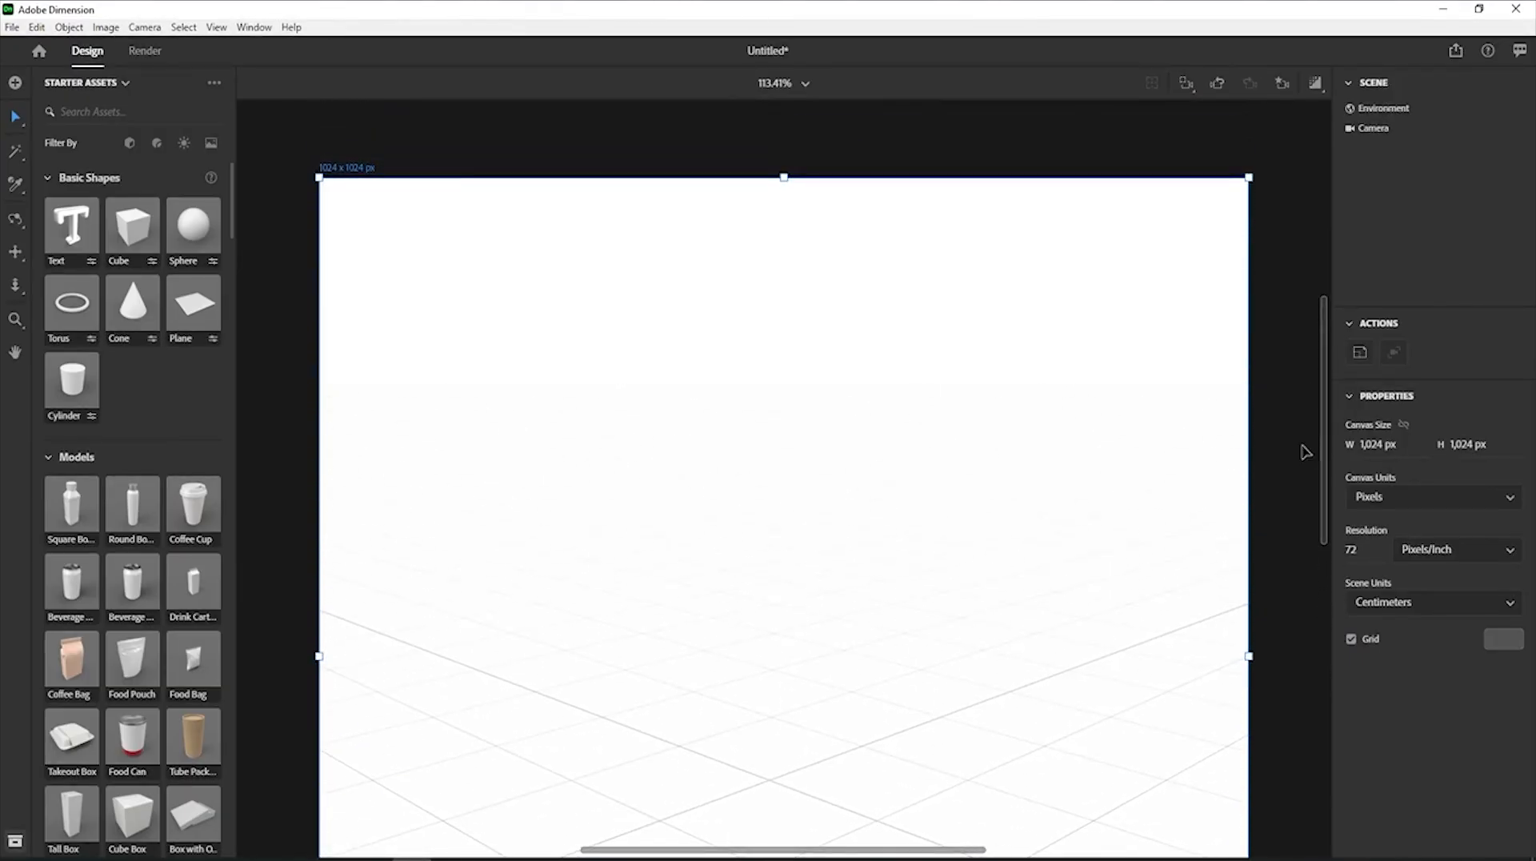
pyautogui.click(805, 85)
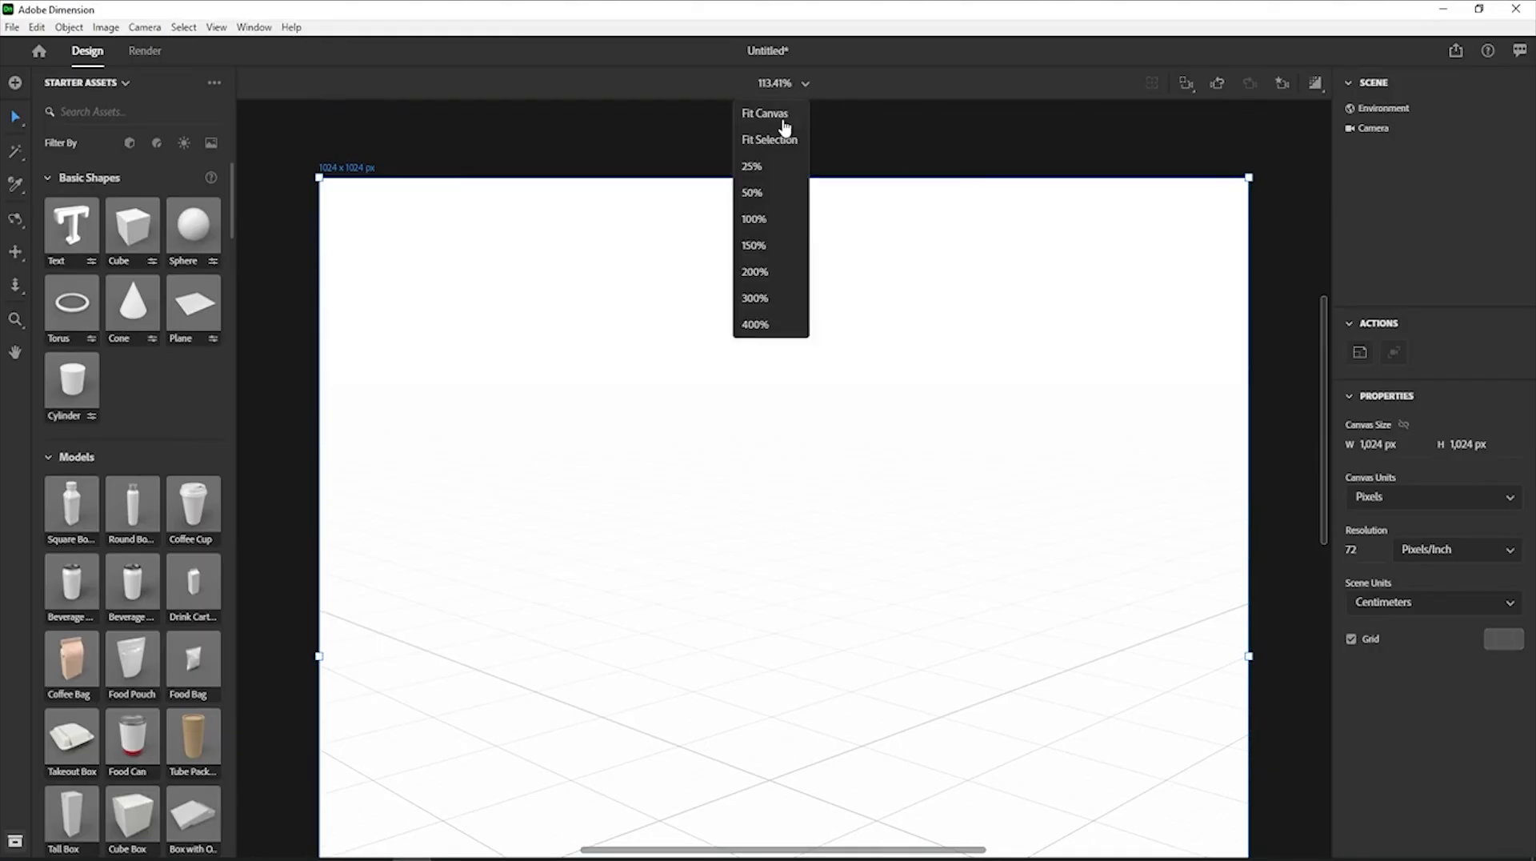
pyautogui.click(784, 118)
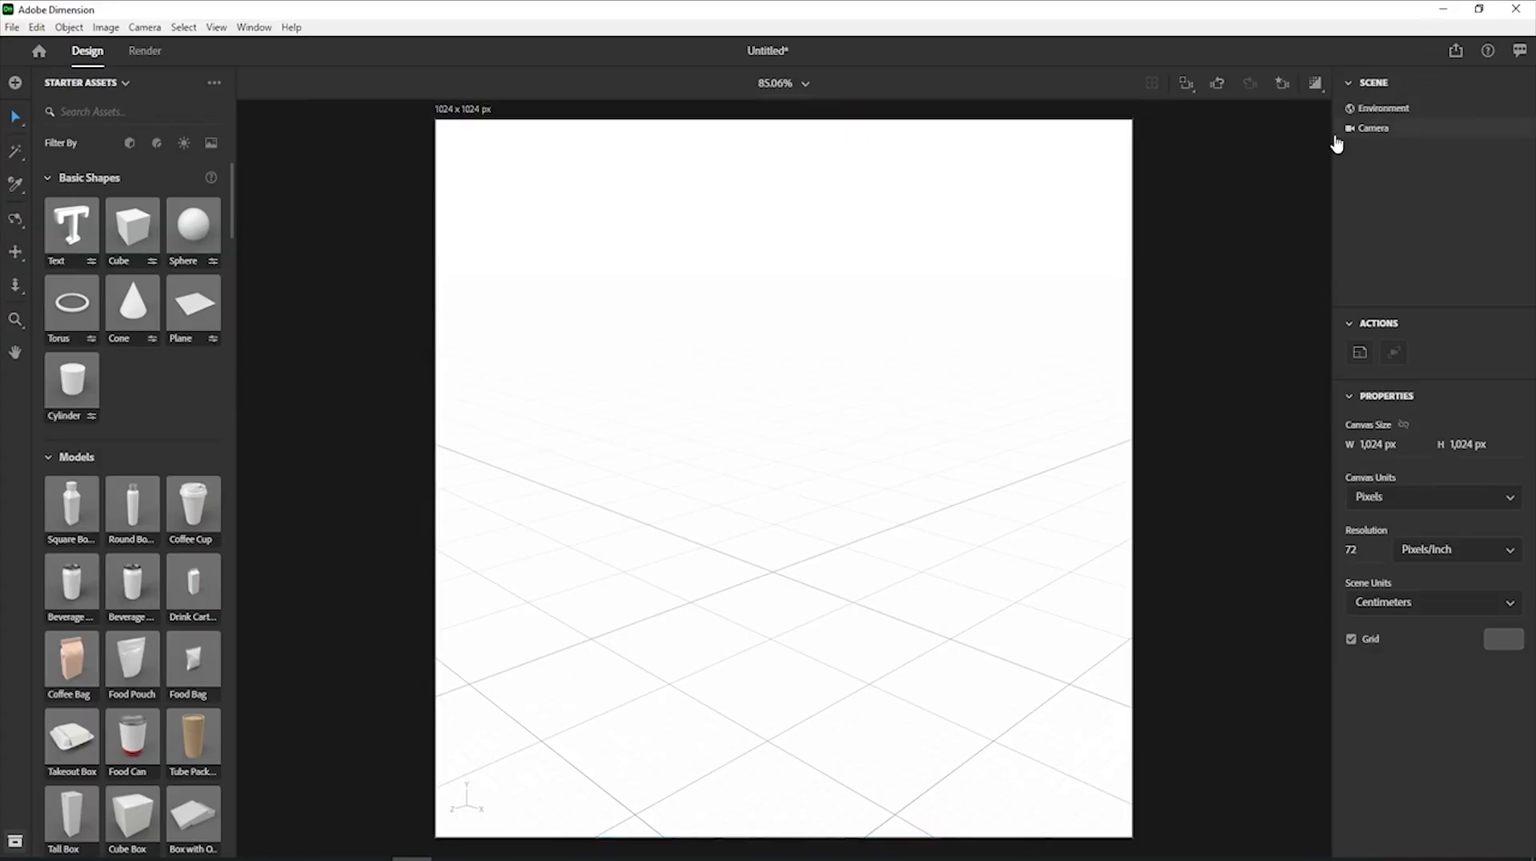
# Examine the properties of the environment and of the camera.
pyautogui.click(1390, 120)
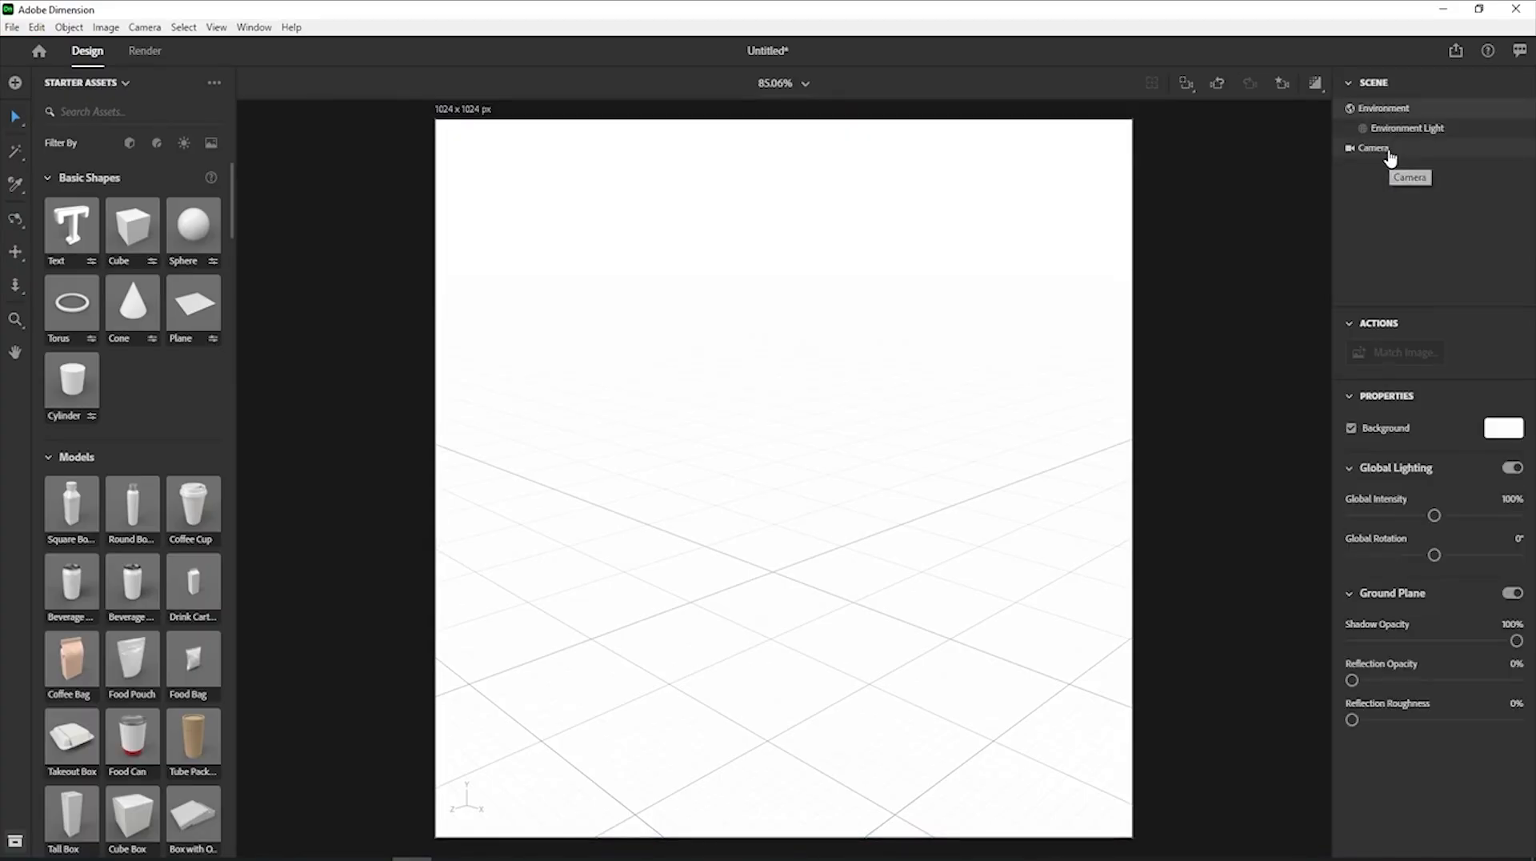
pyautogui.click(1390, 154)
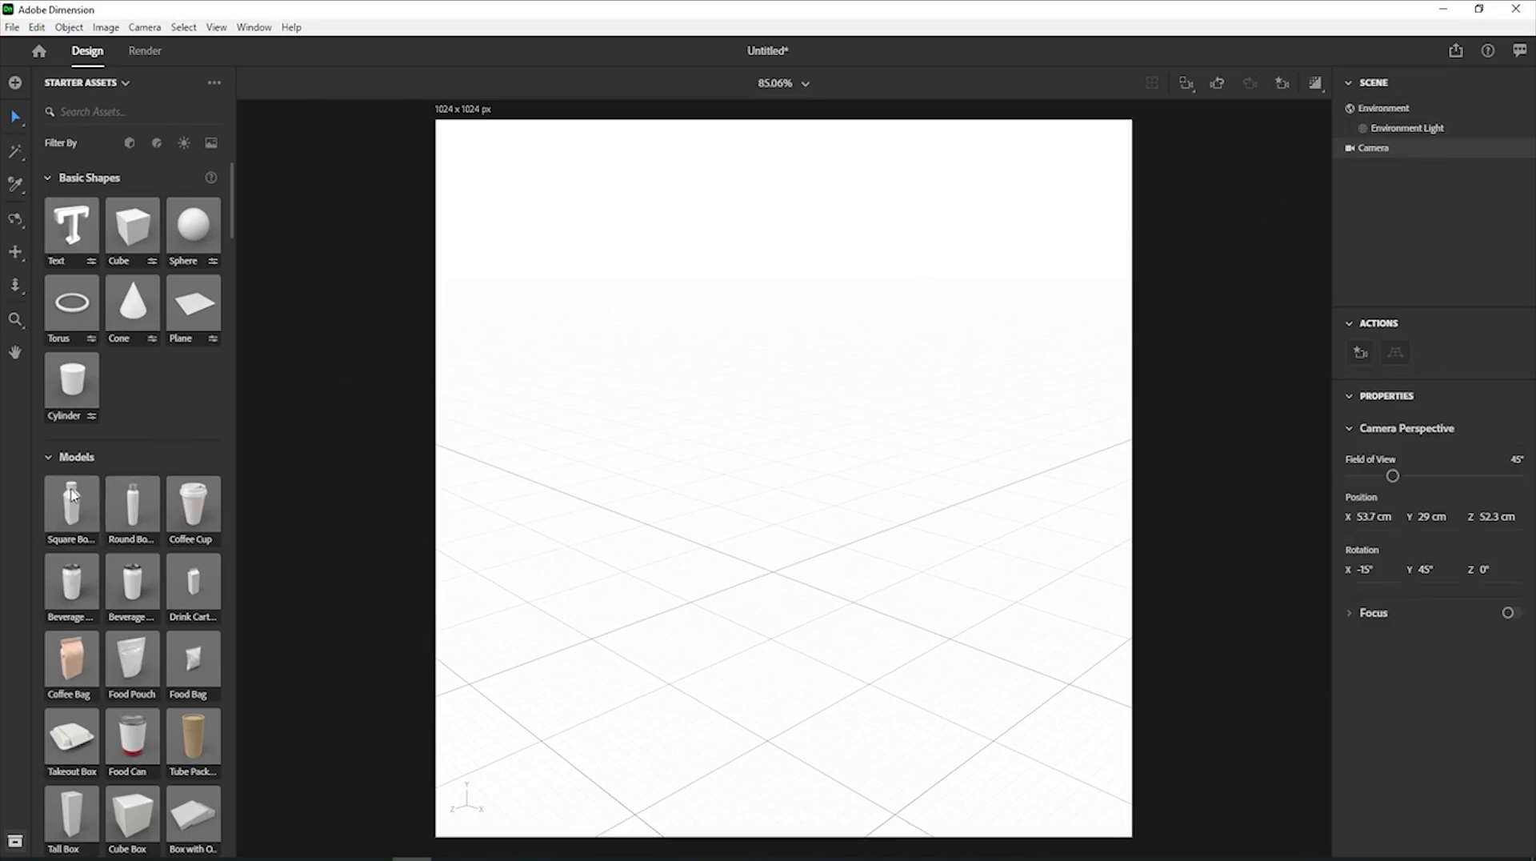
# Place a Square Bottle model near the centre of the ground plane and deselect it.
pyautogui.moveTo(73, 494); pyautogui.dragTo(786, 579)
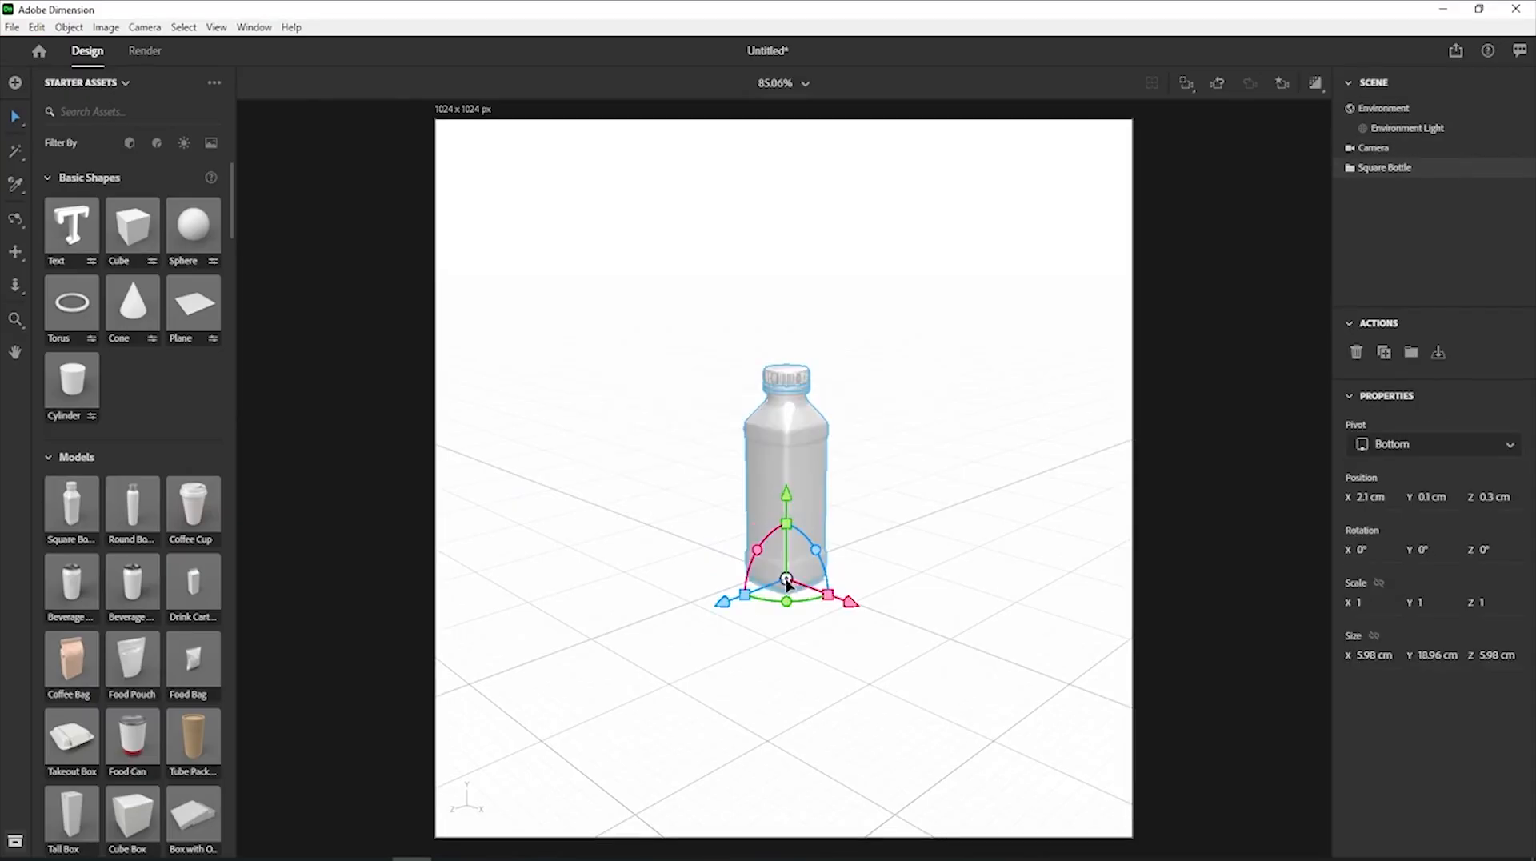
pyautogui.click(1409, 189)
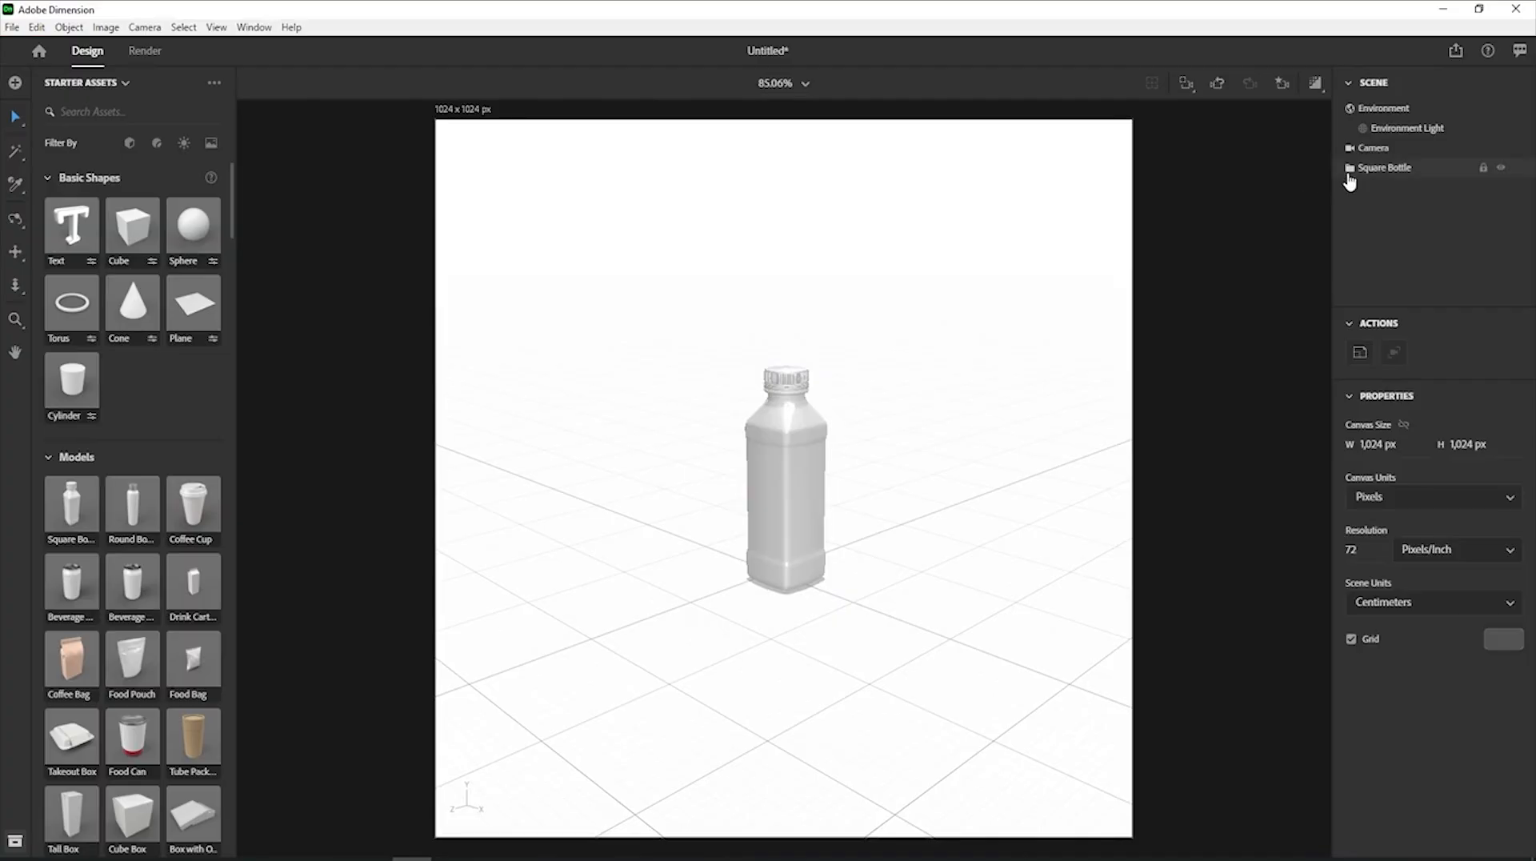
# Expand the Square Bottle group, inspect the lid's material and return to the scene's object list.
pyautogui.click(1350, 169)
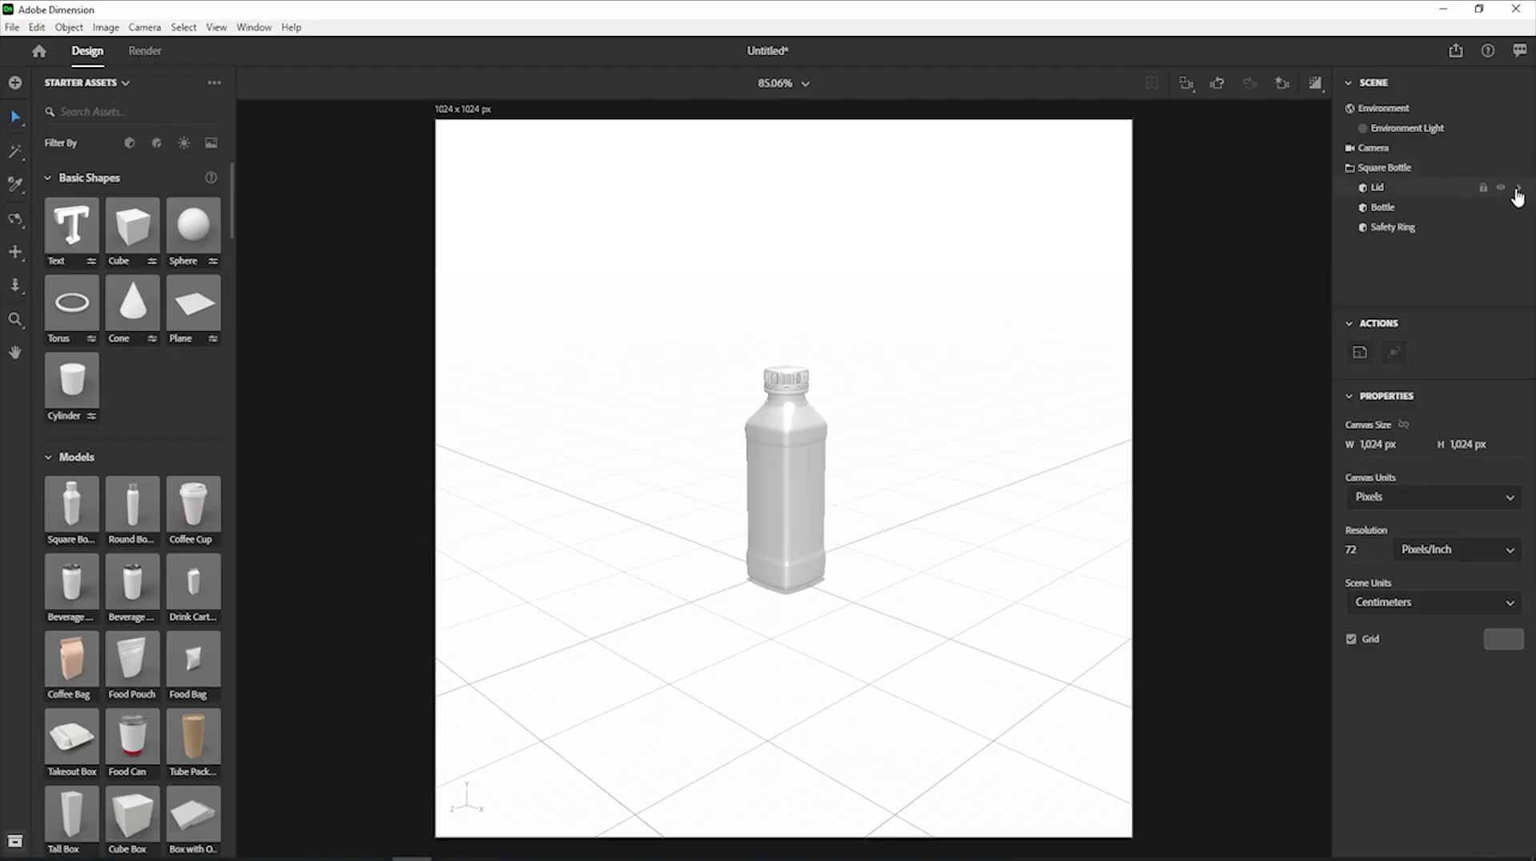
pyautogui.click(1517, 192)
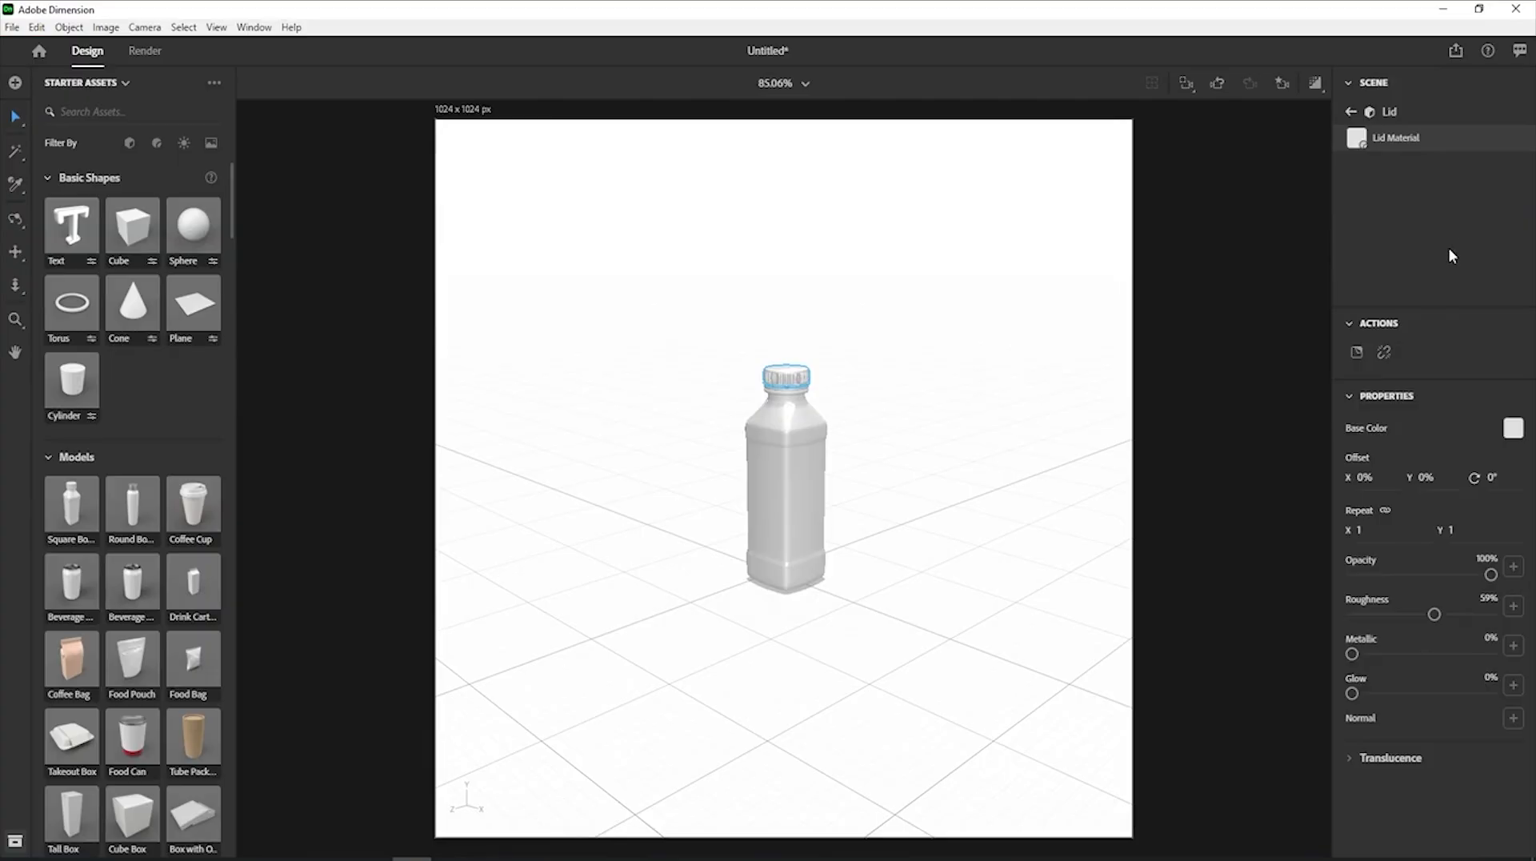
pyautogui.click(1351, 114)
pyautogui.click(951, 679)
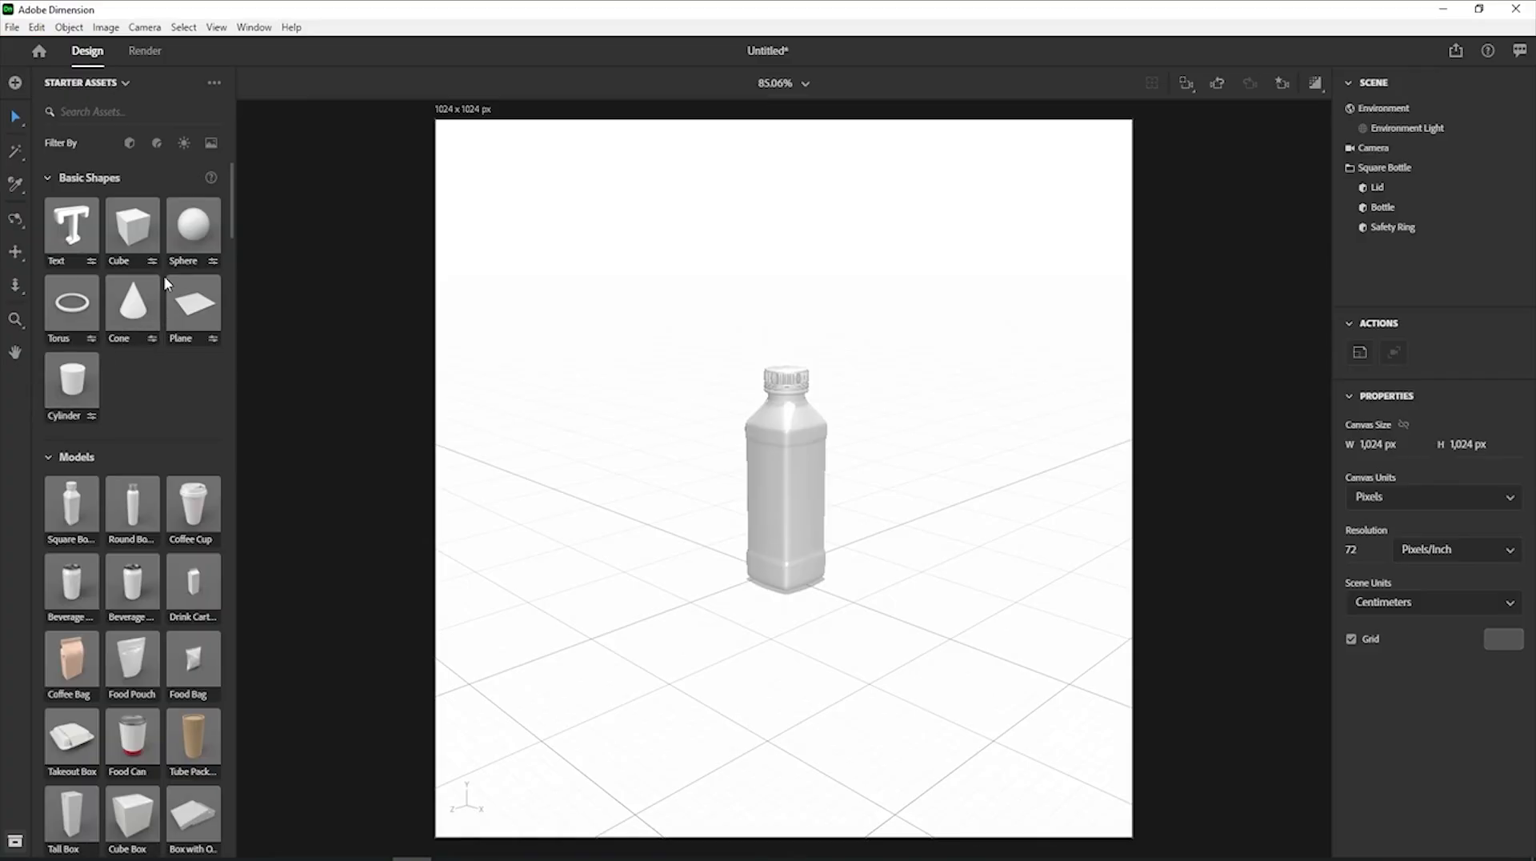
# Look through the models available in the starter assets.
pyautogui.scroll(-1, 169, 276)
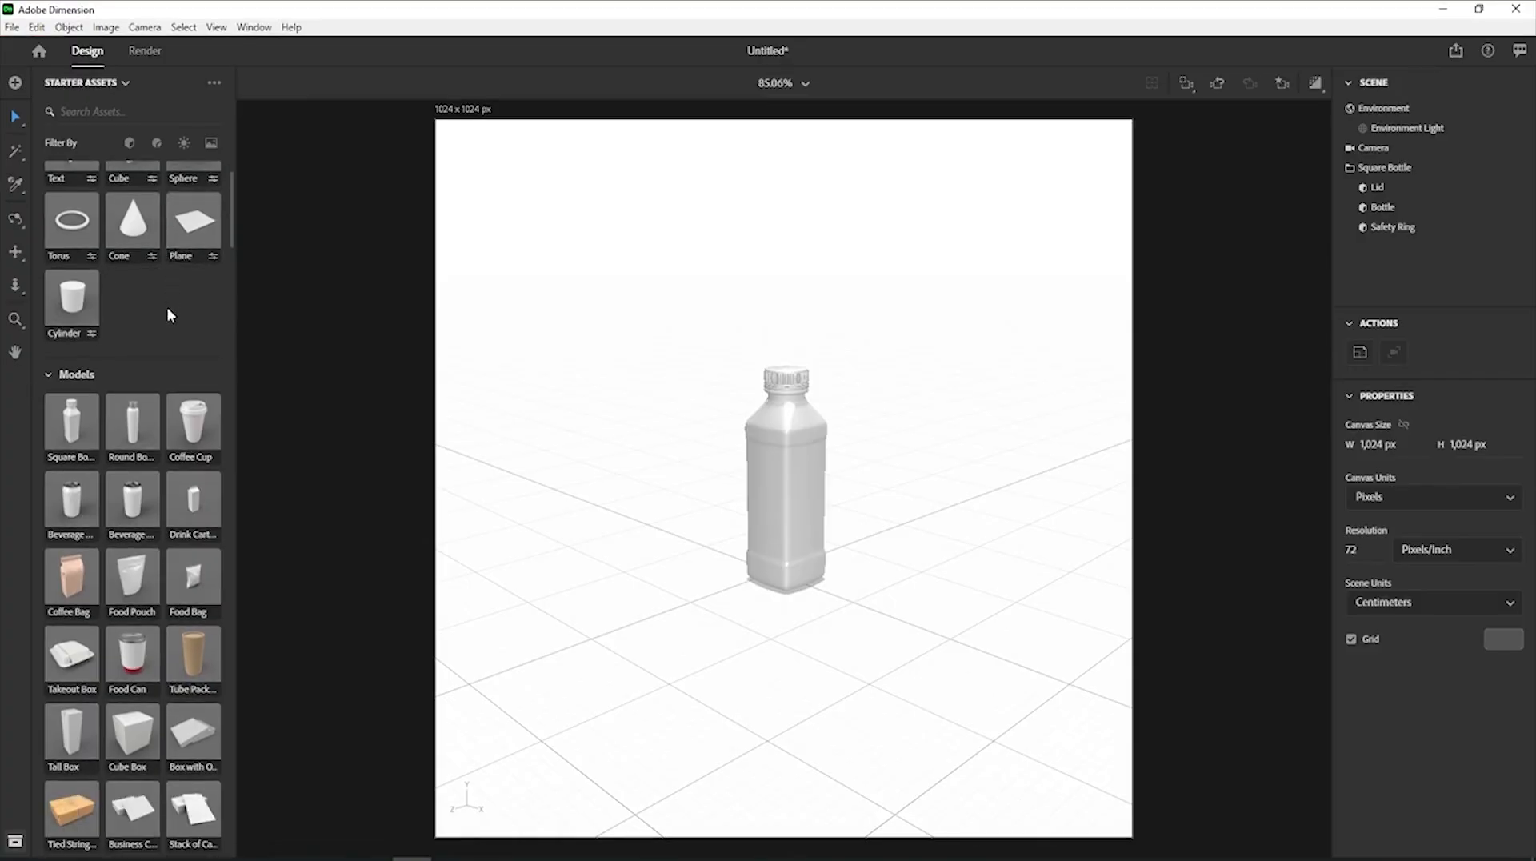
pyautogui.scroll(-2, 168, 310)
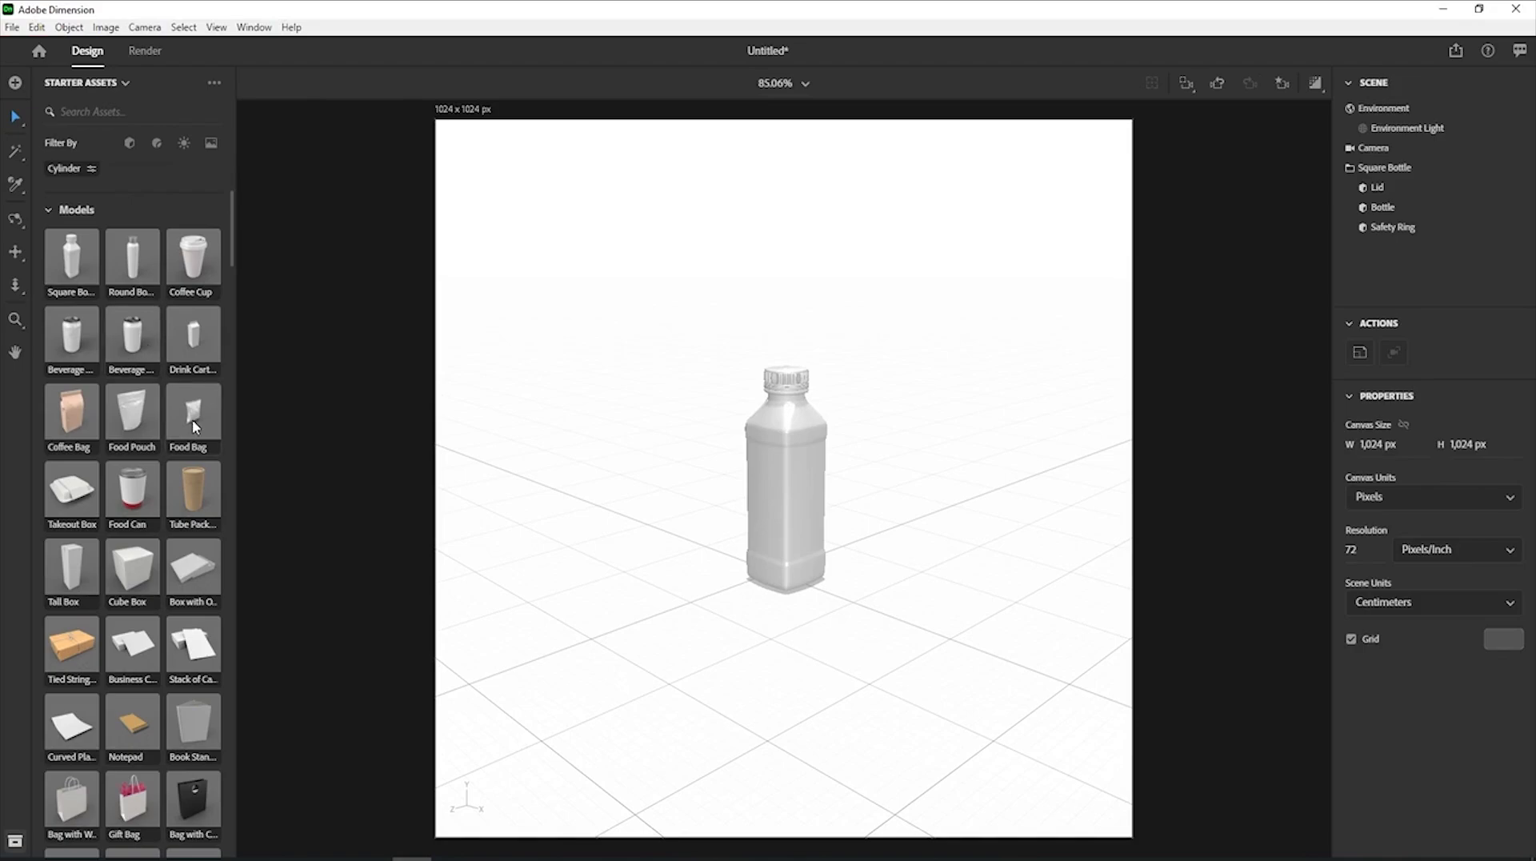
pyautogui.scroll(-3, 192, 419)
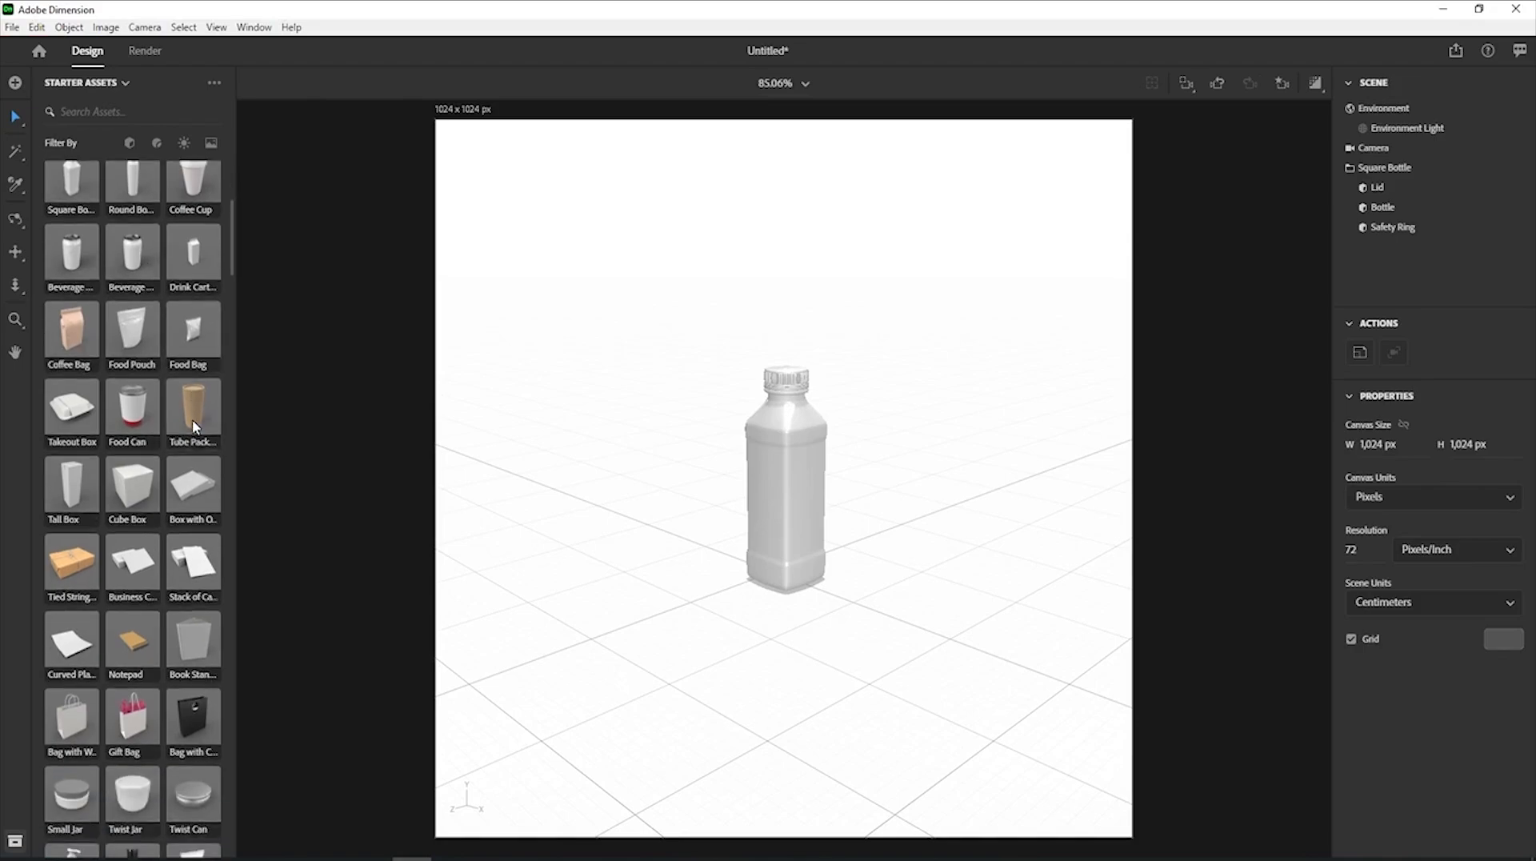
pyautogui.scroll(-1, 192, 419)
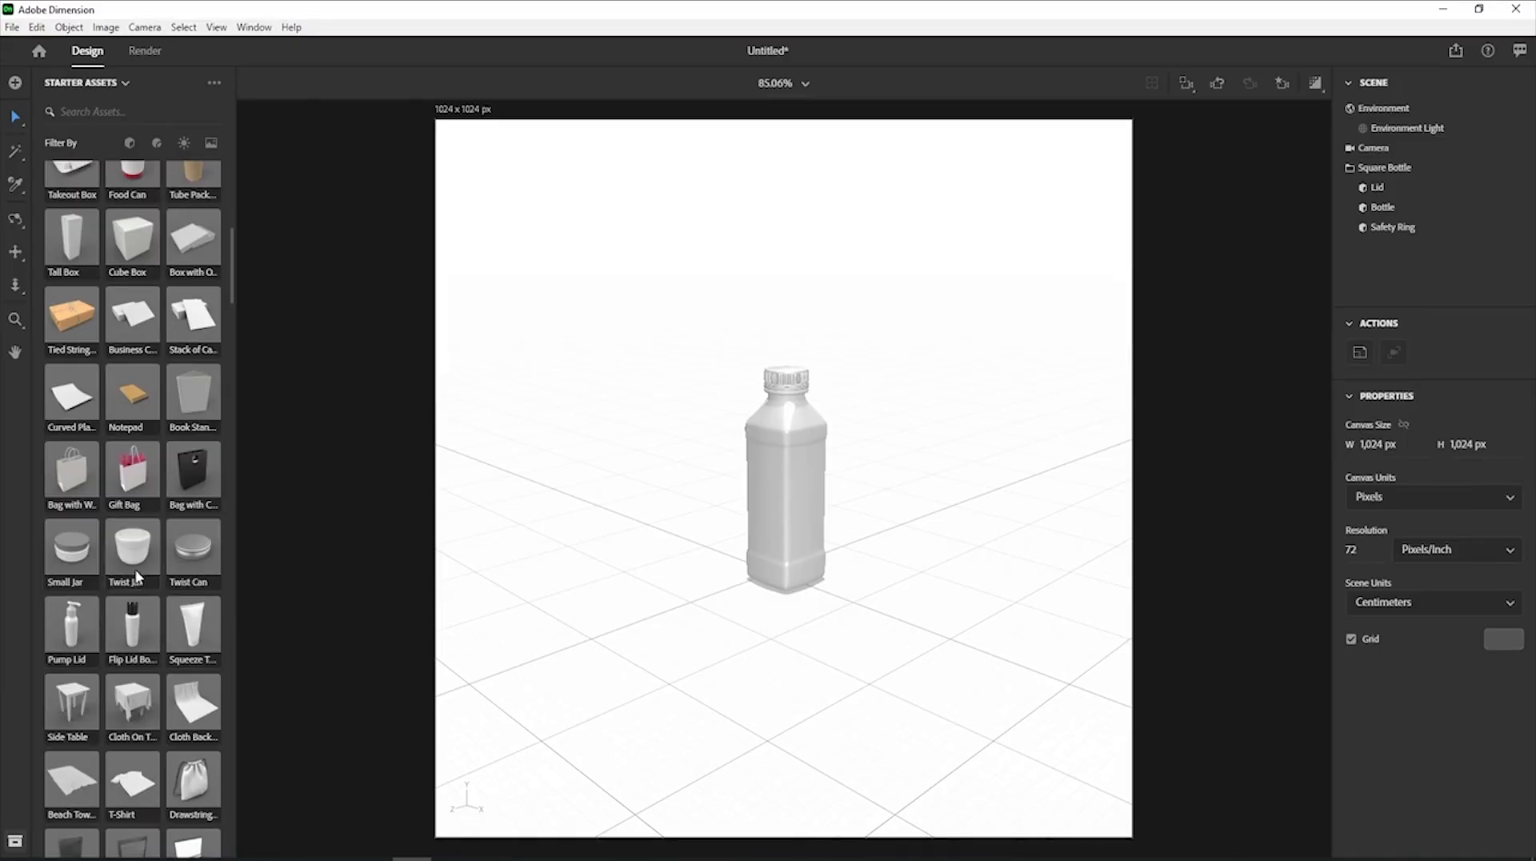
# Try several standard materials on the whole square bottle, including Glass and Beer, and finish with Olive Oil.
pyautogui.click(157, 143)
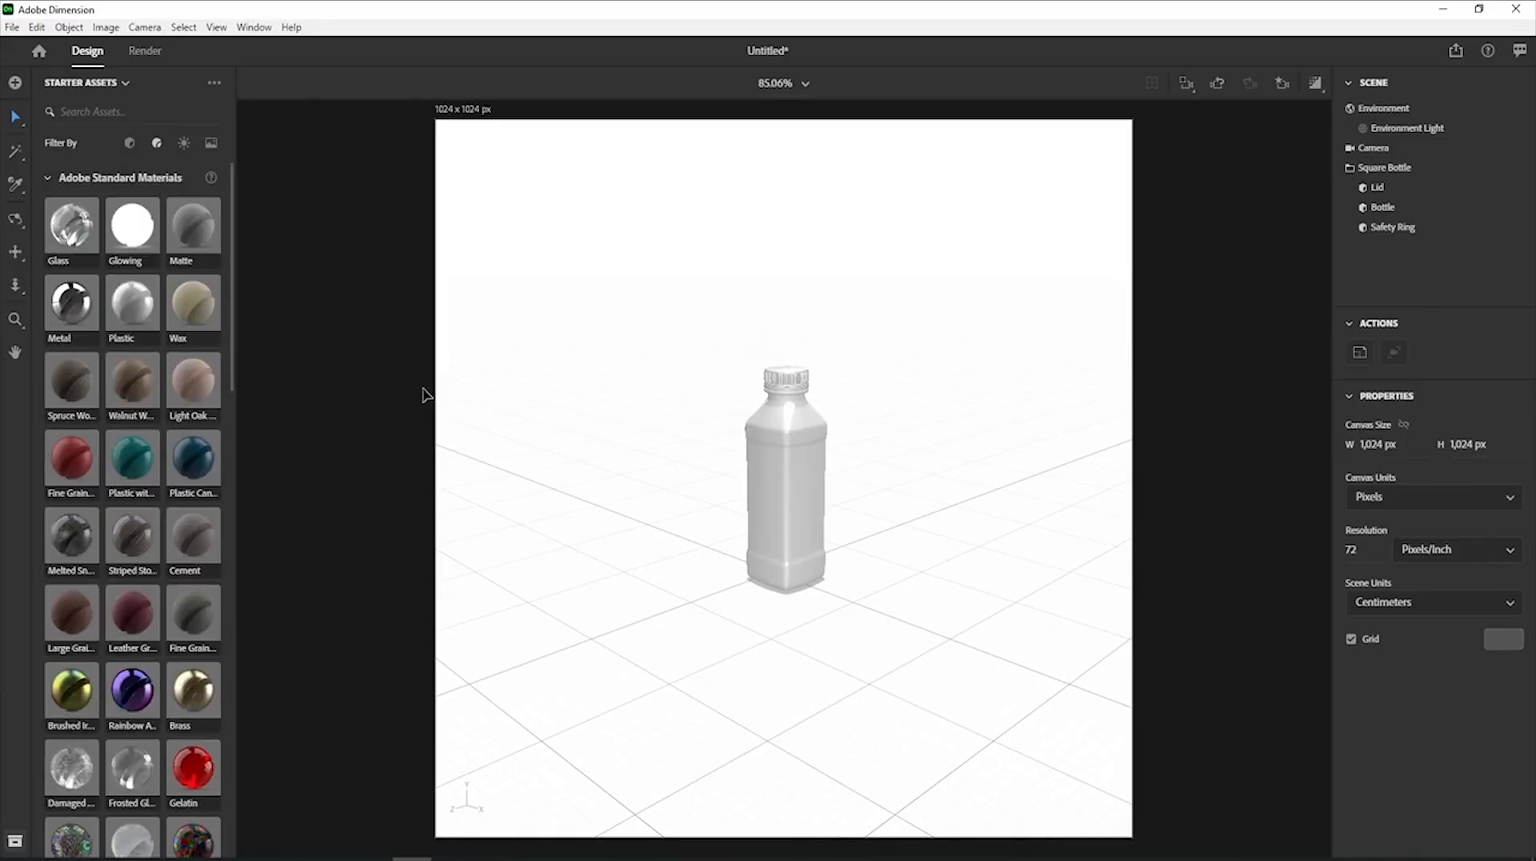
pyautogui.click(779, 473)
pyautogui.click(202, 391)
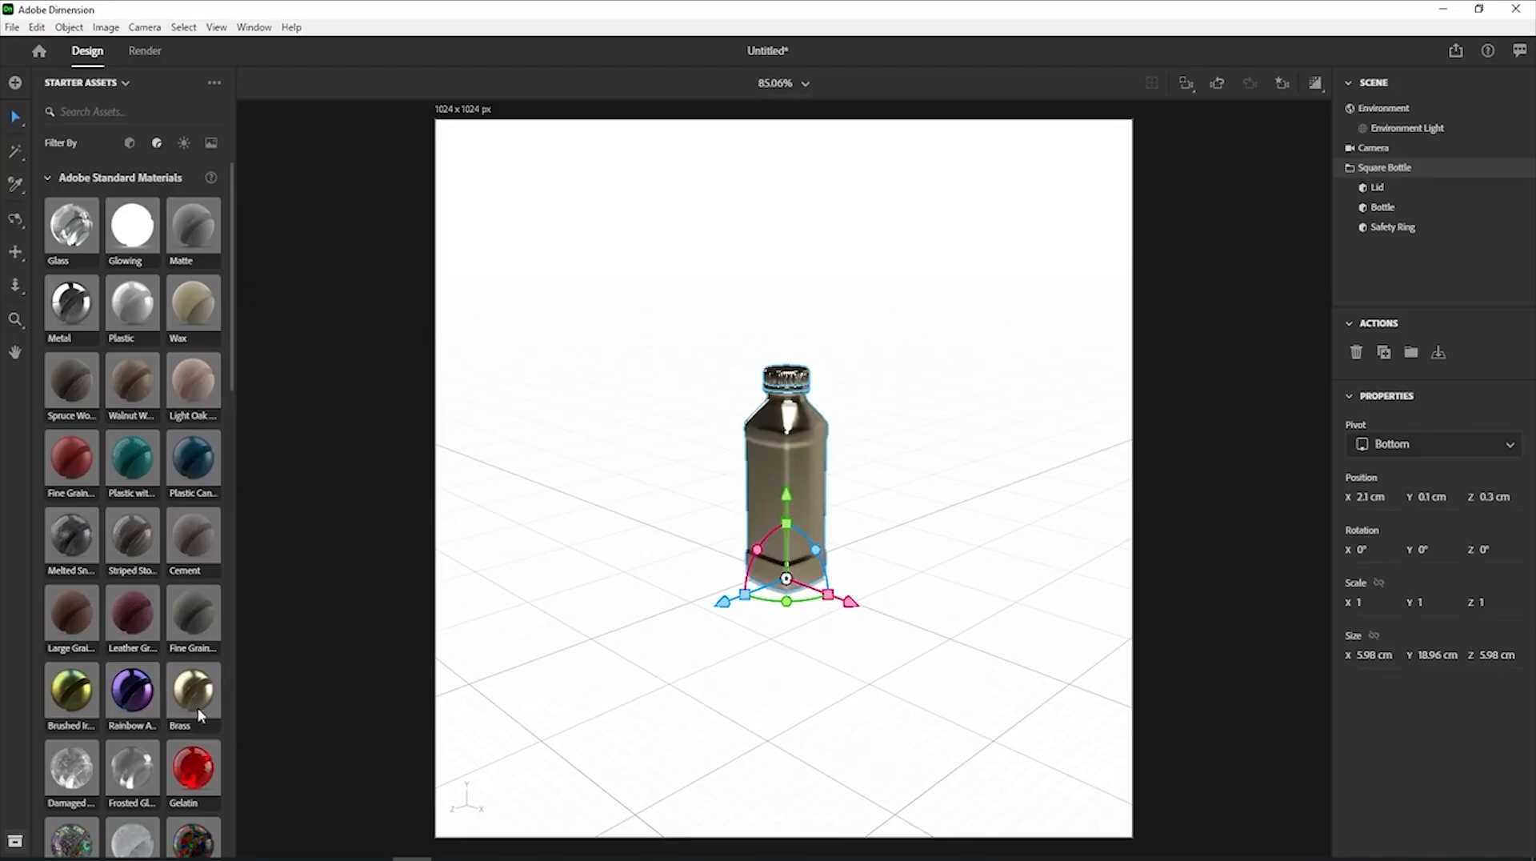
pyautogui.click(79, 224)
pyautogui.scroll(-3, 93, 320)
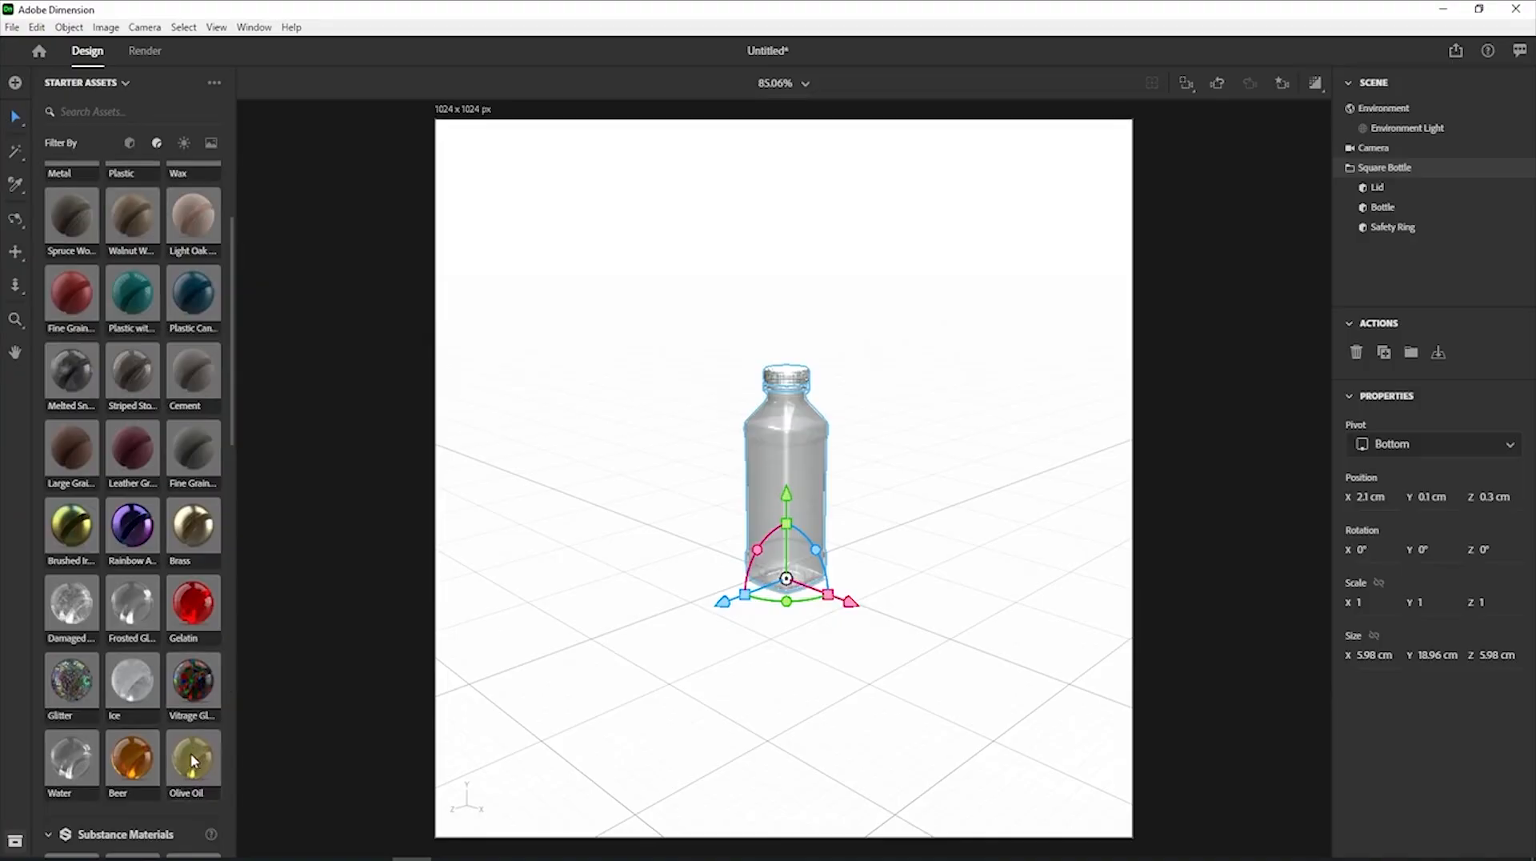
pyautogui.click(147, 760)
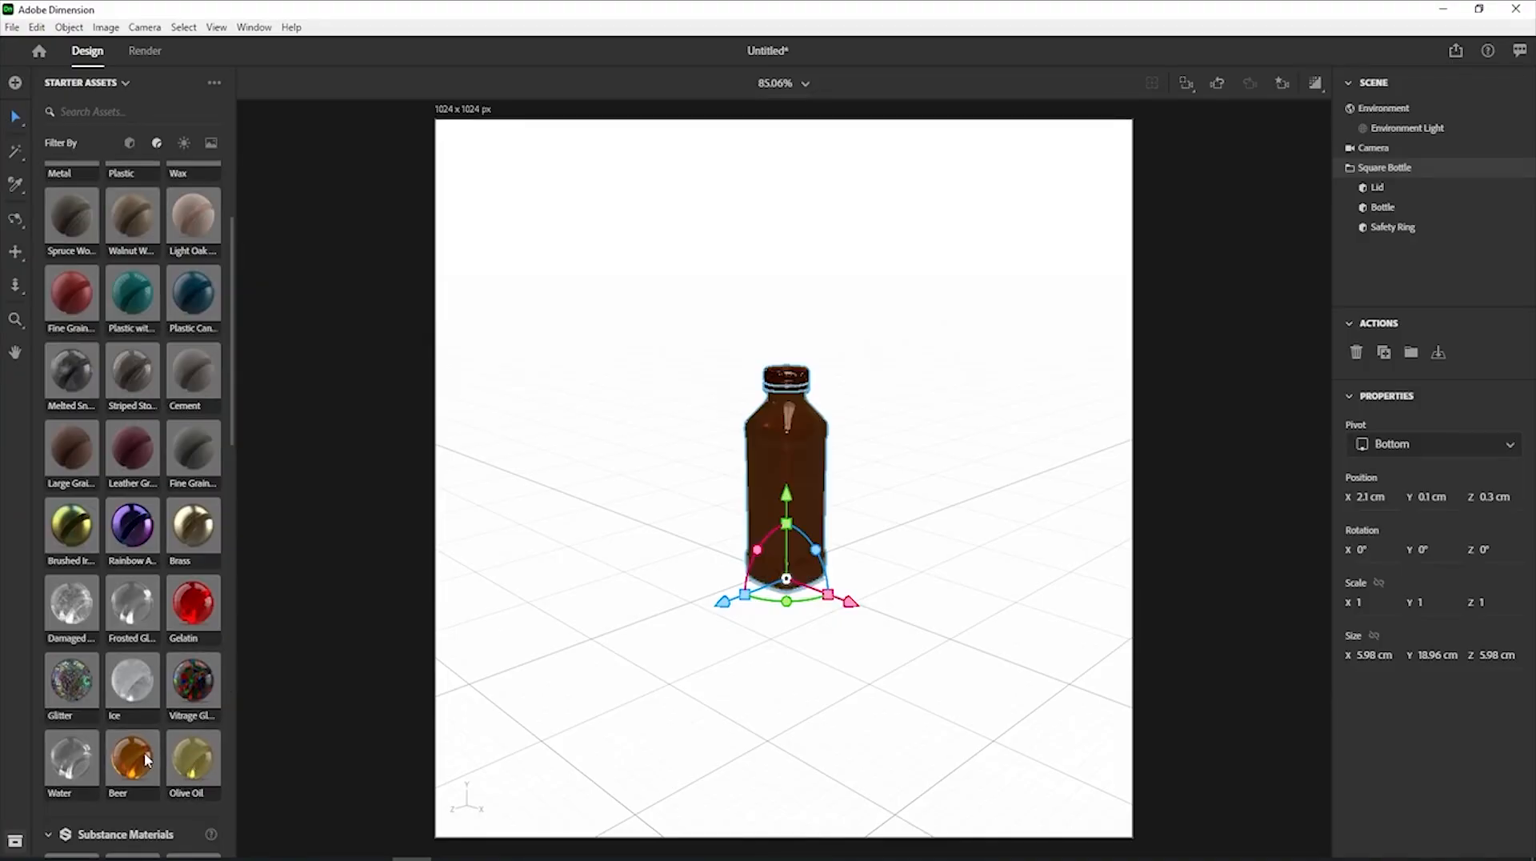
pyautogui.click(209, 764)
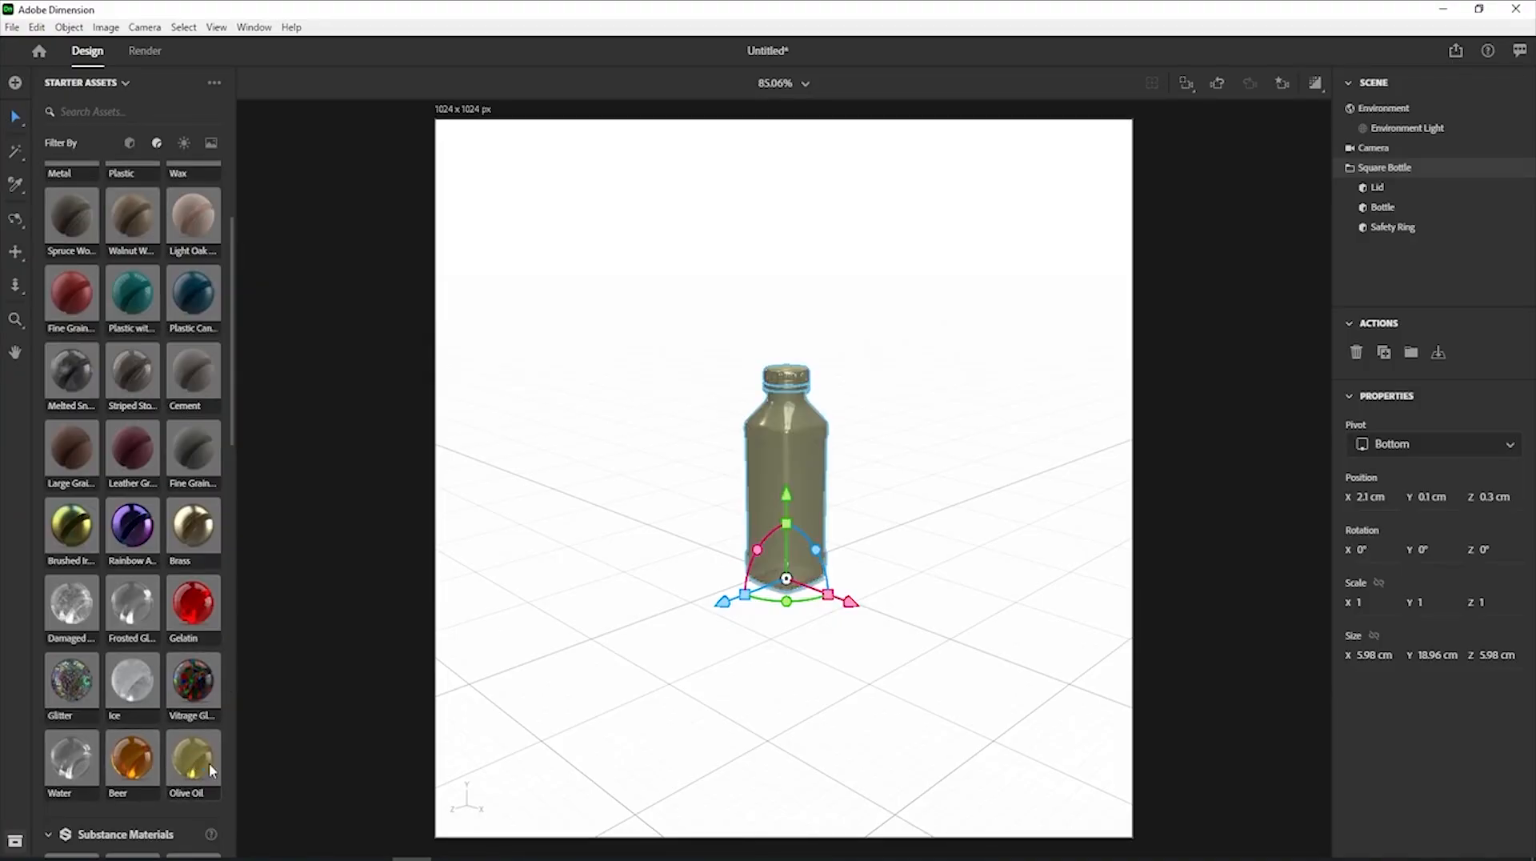
# Browse the starter assets for directional and environment lights, and for background images.
pyautogui.click(181, 149)
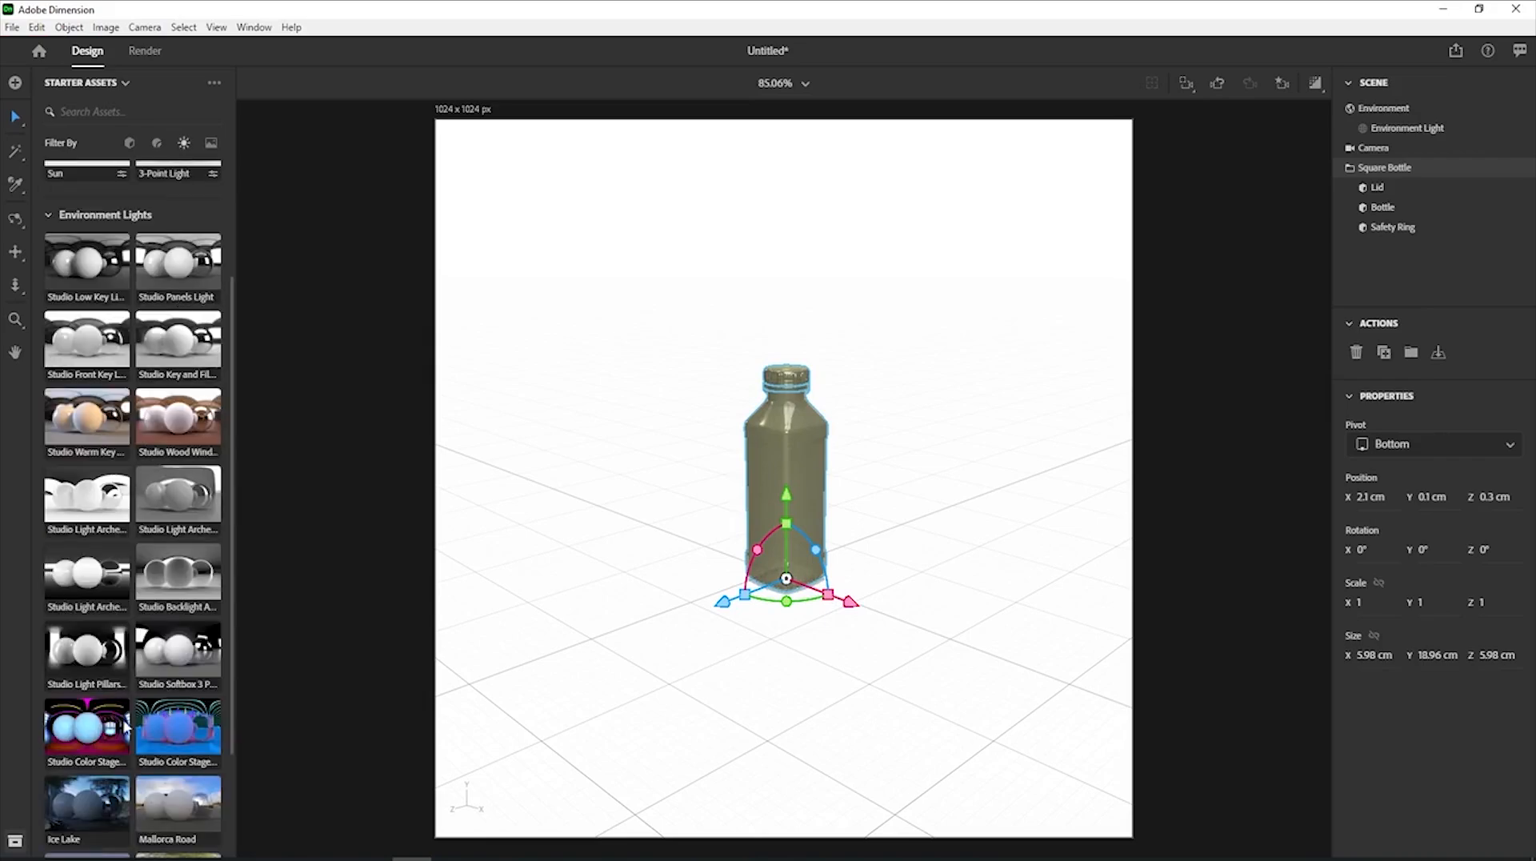
pyautogui.scroll(3, 162, 268)
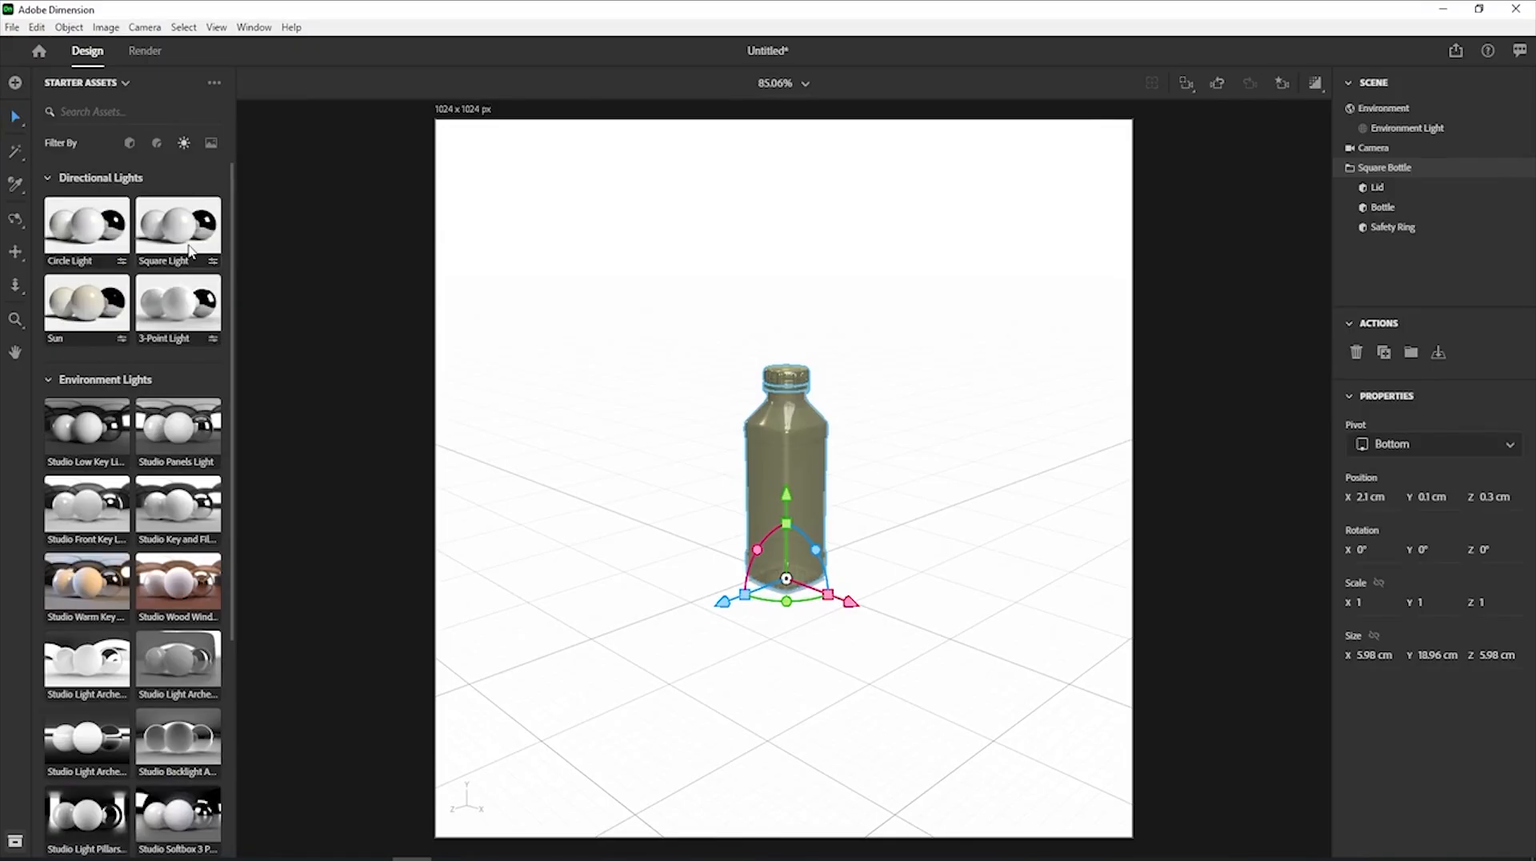
pyautogui.click(211, 144)
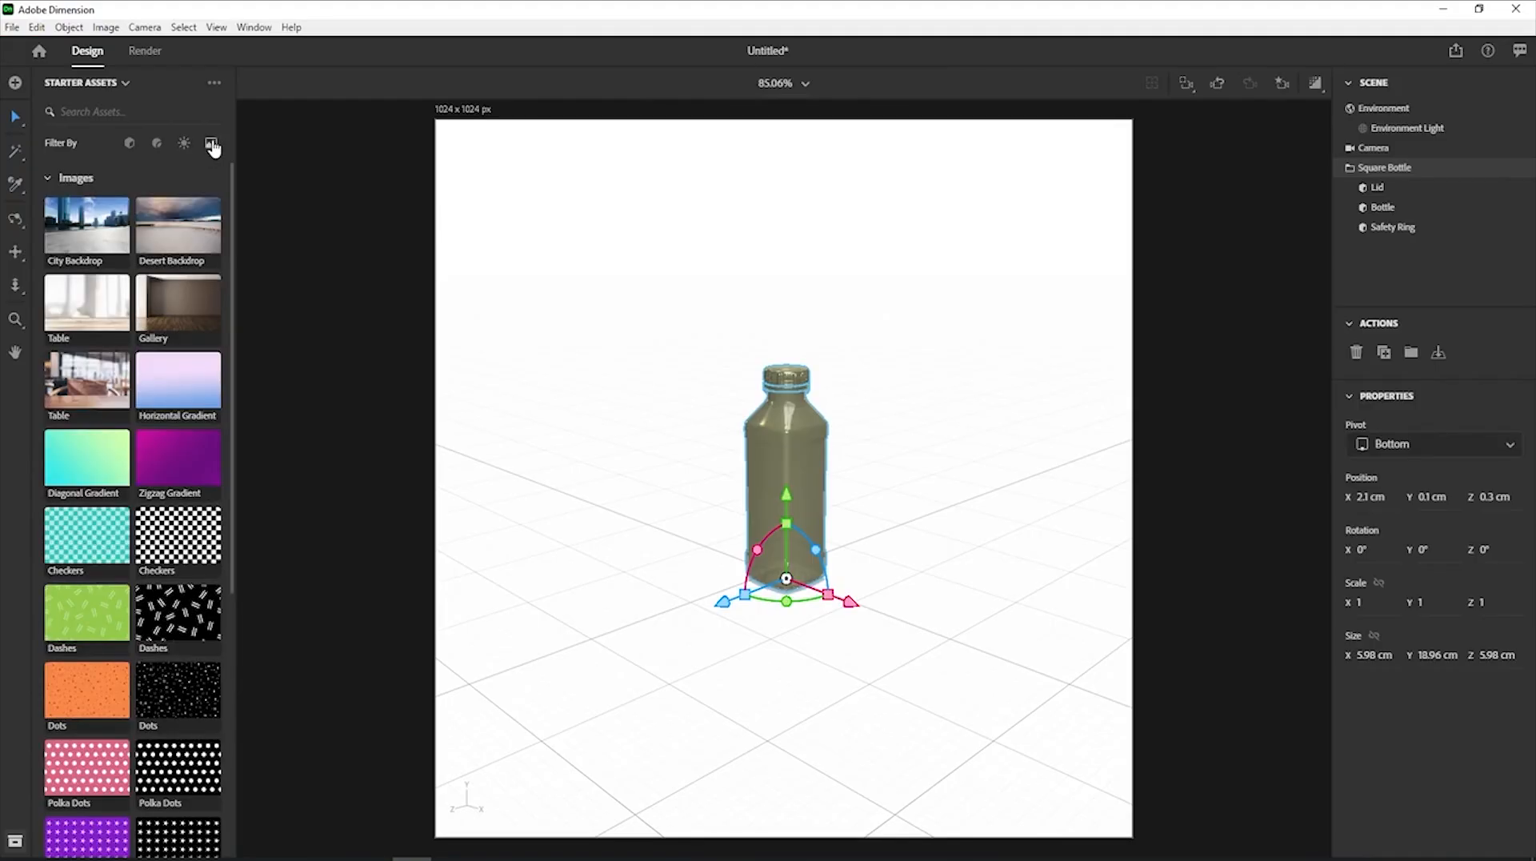
# Set Desert Backdrop as the scene background and apply an enlarged Horizontal Gradient graphic to the bottle.
pyautogui.click(190, 228)
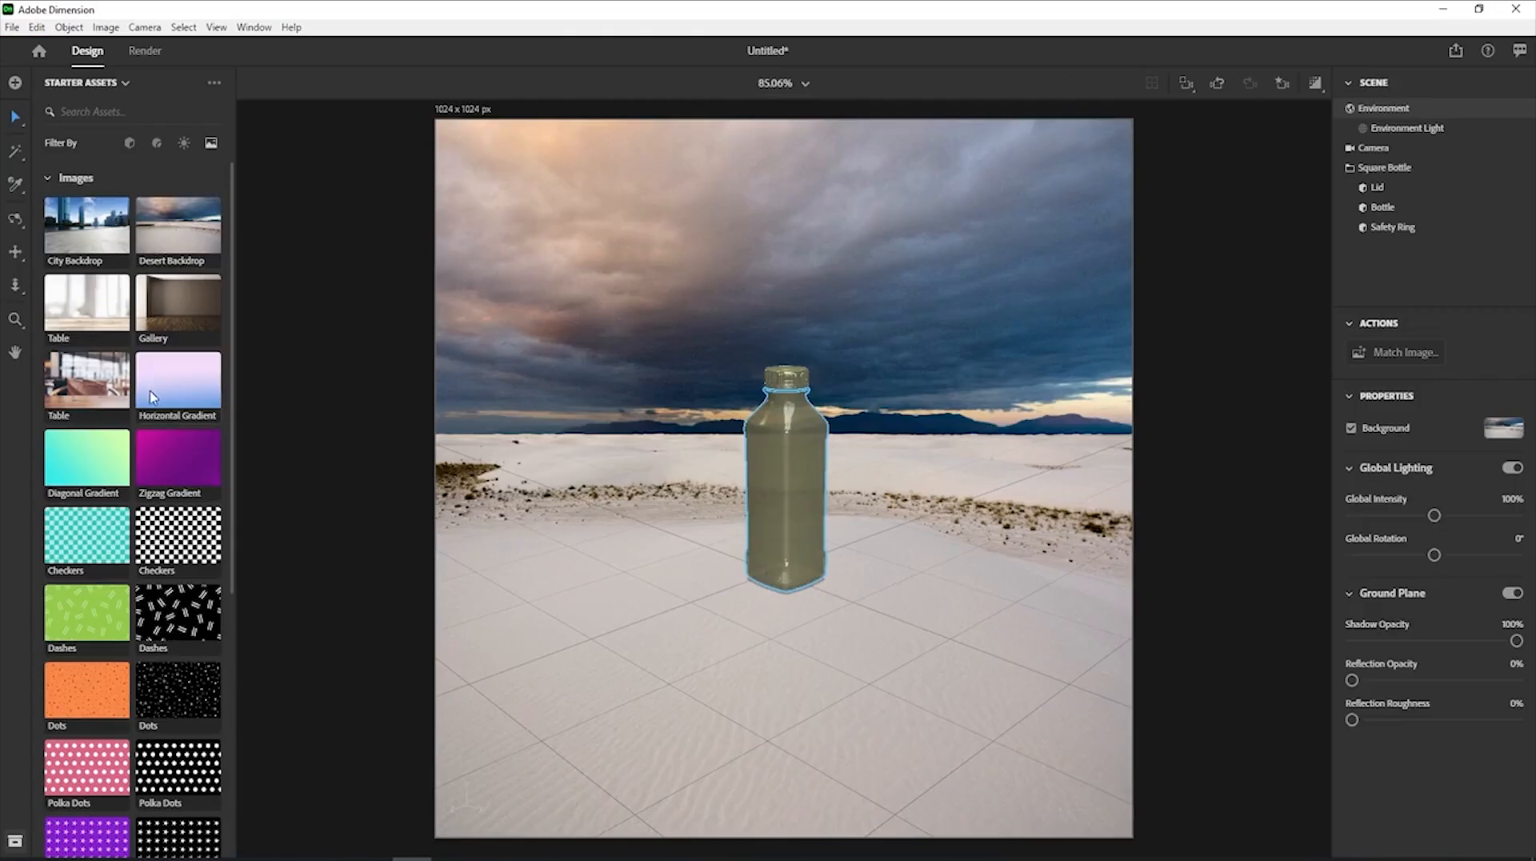
pyautogui.moveTo(176, 380); pyautogui.dragTo(783, 444)
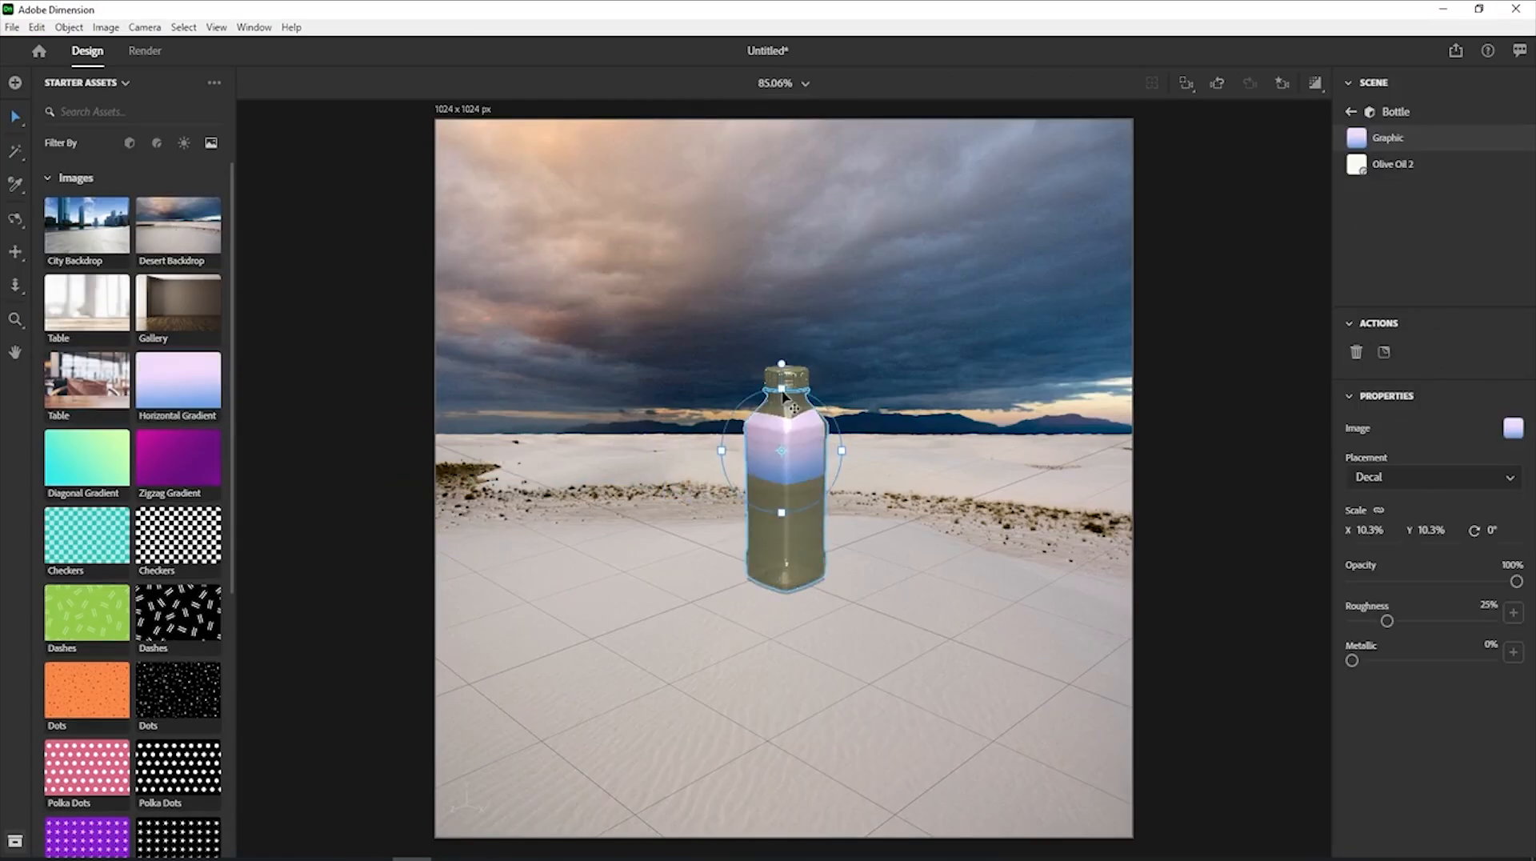
pyautogui.moveTo(785, 388); pyautogui.dragTo(774, 184)
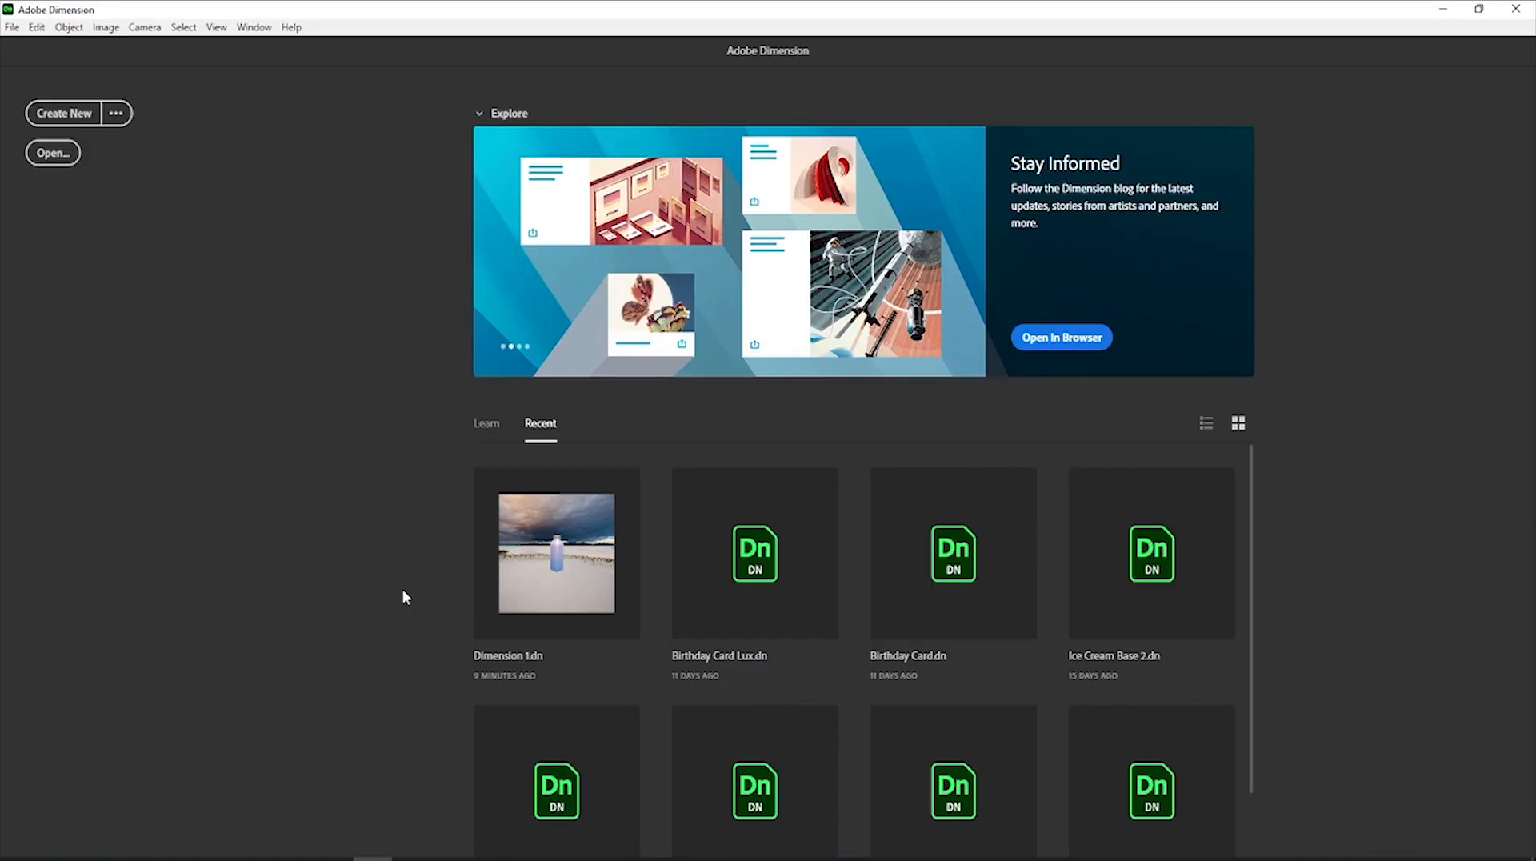
# Create a new document with a 1,024 × 1,024 px canvas, 72 pixels/inch resolution and centimeters as scene units.
pyautogui.click(117, 114)
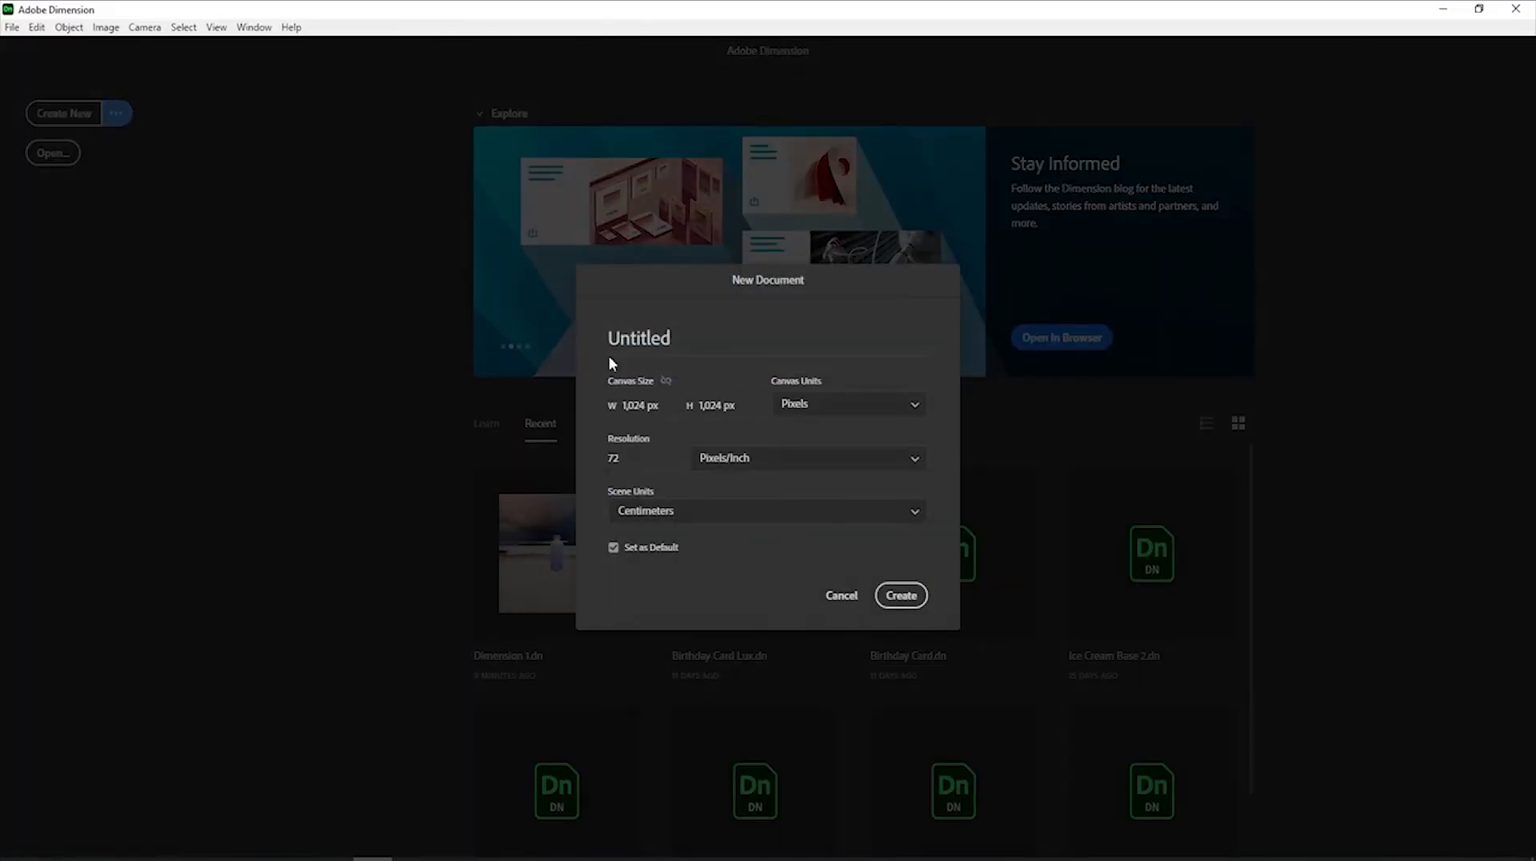
pyautogui.click(713, 409)
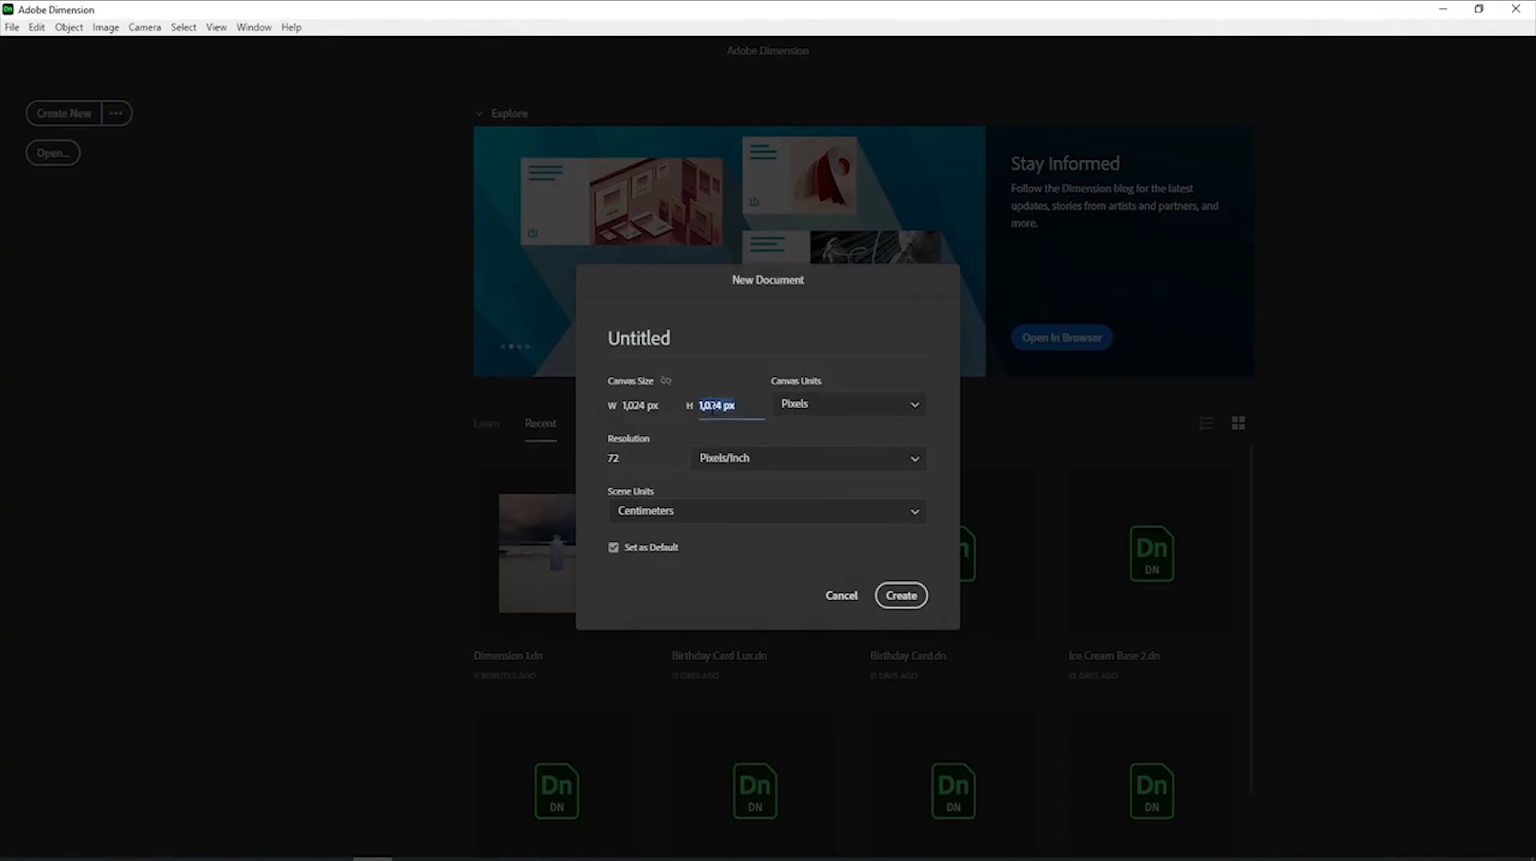
pyautogui.click(656, 457)
pyautogui.click(656, 458)
pyautogui.click(910, 602)
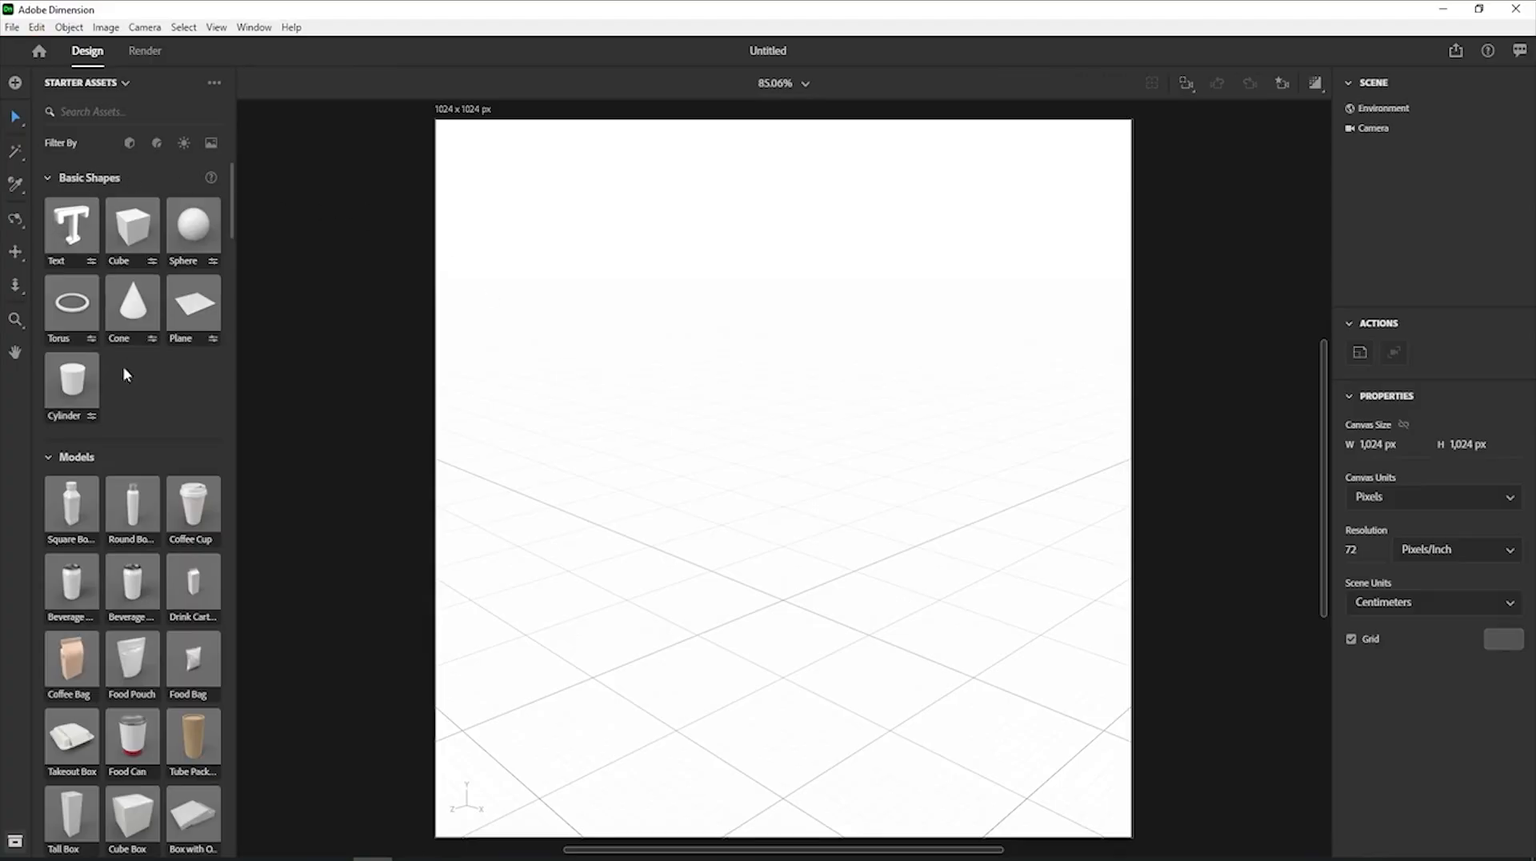
# Add the Coffee Bag model near the centre of the empty scene and leave it selected.
pyautogui.scroll(-1, 104, 531)
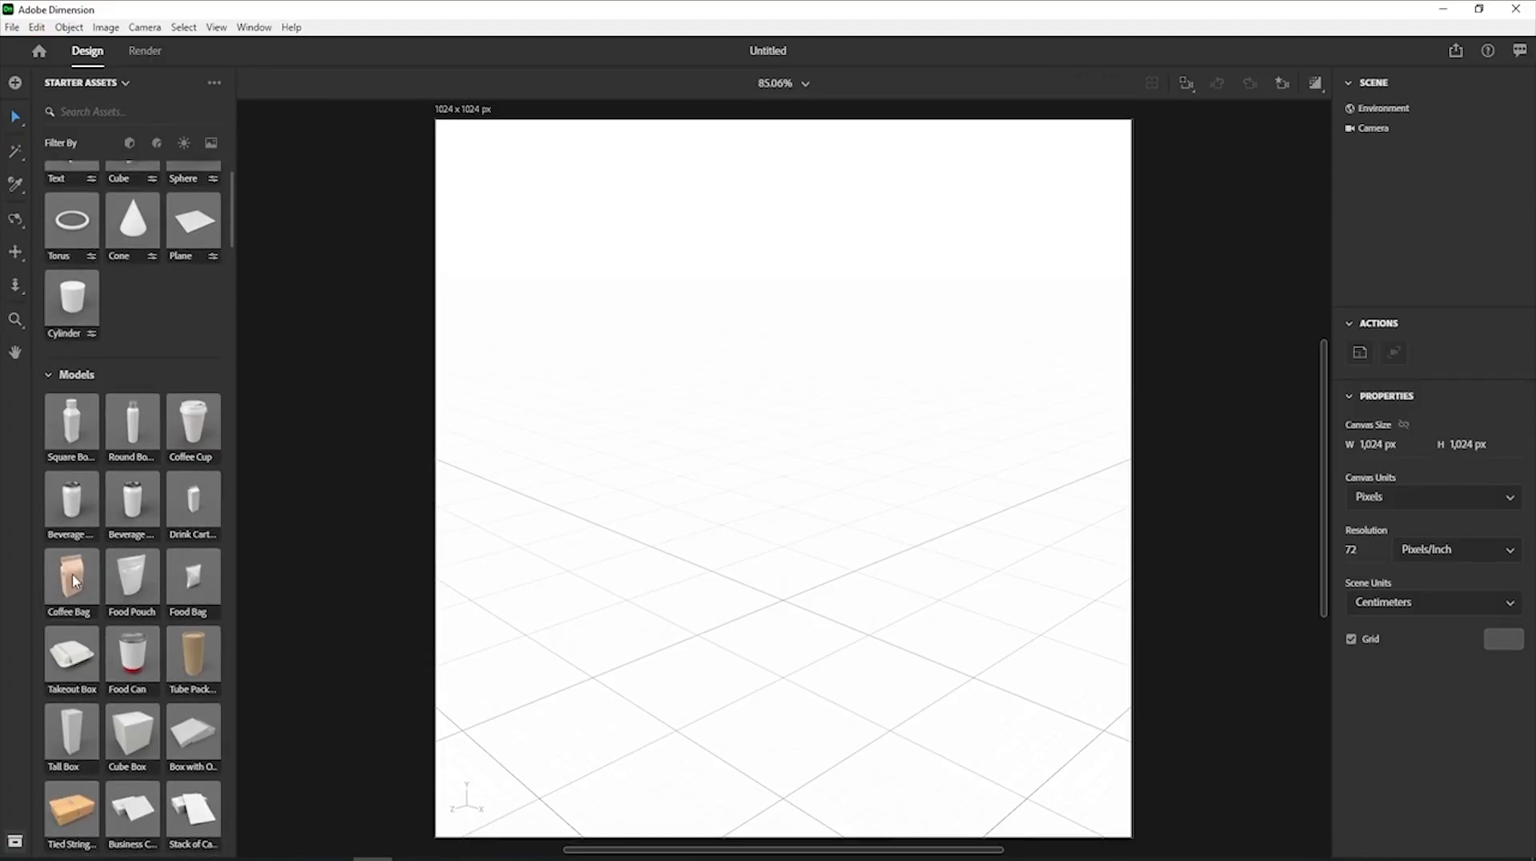
pyautogui.moveTo(72, 578); pyautogui.dragTo(797, 607)
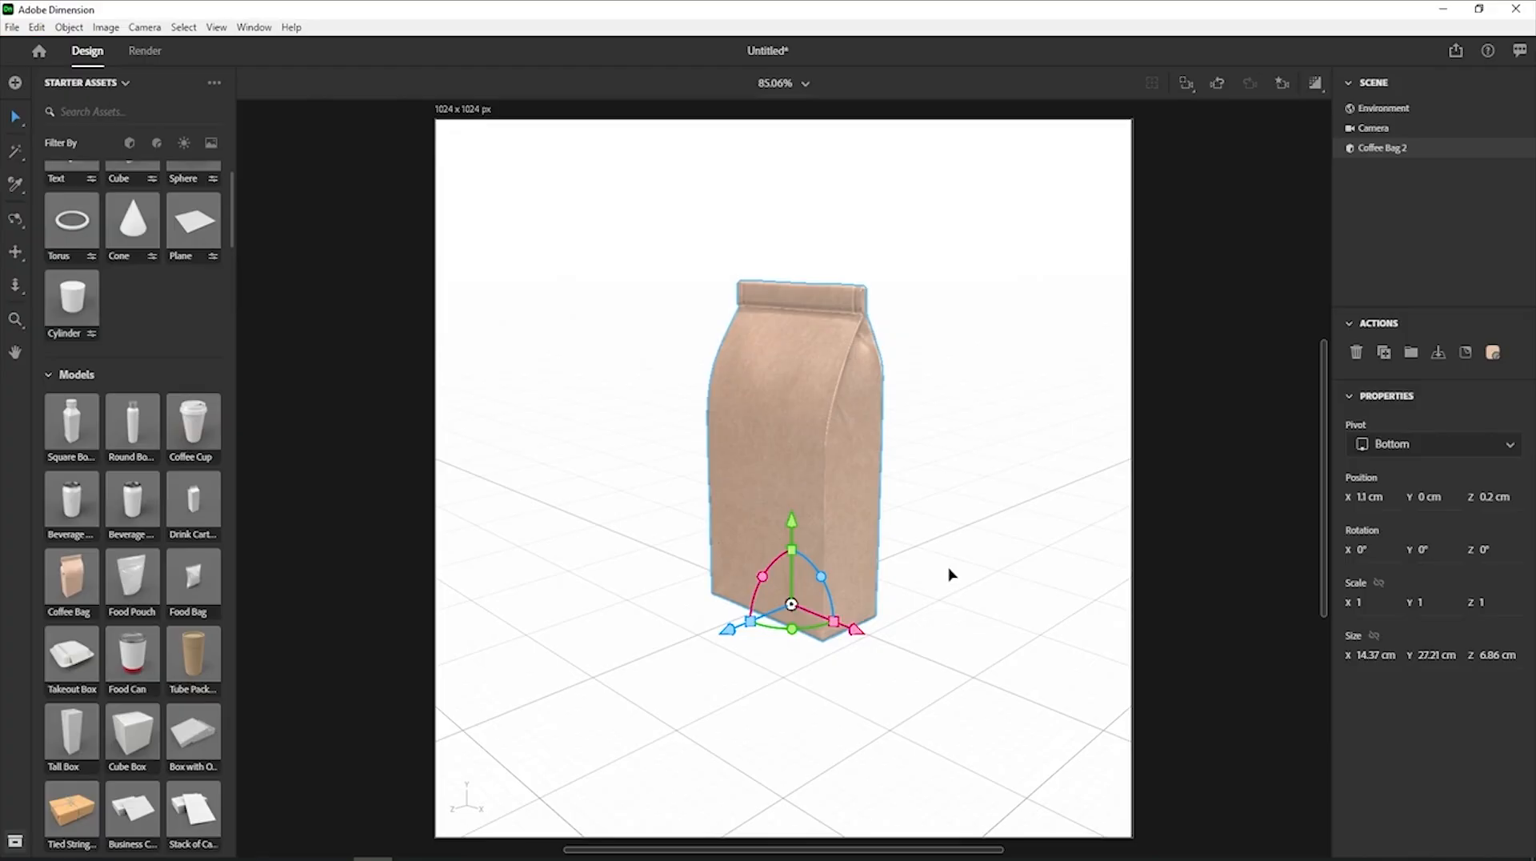
pyautogui.click(855, 631)
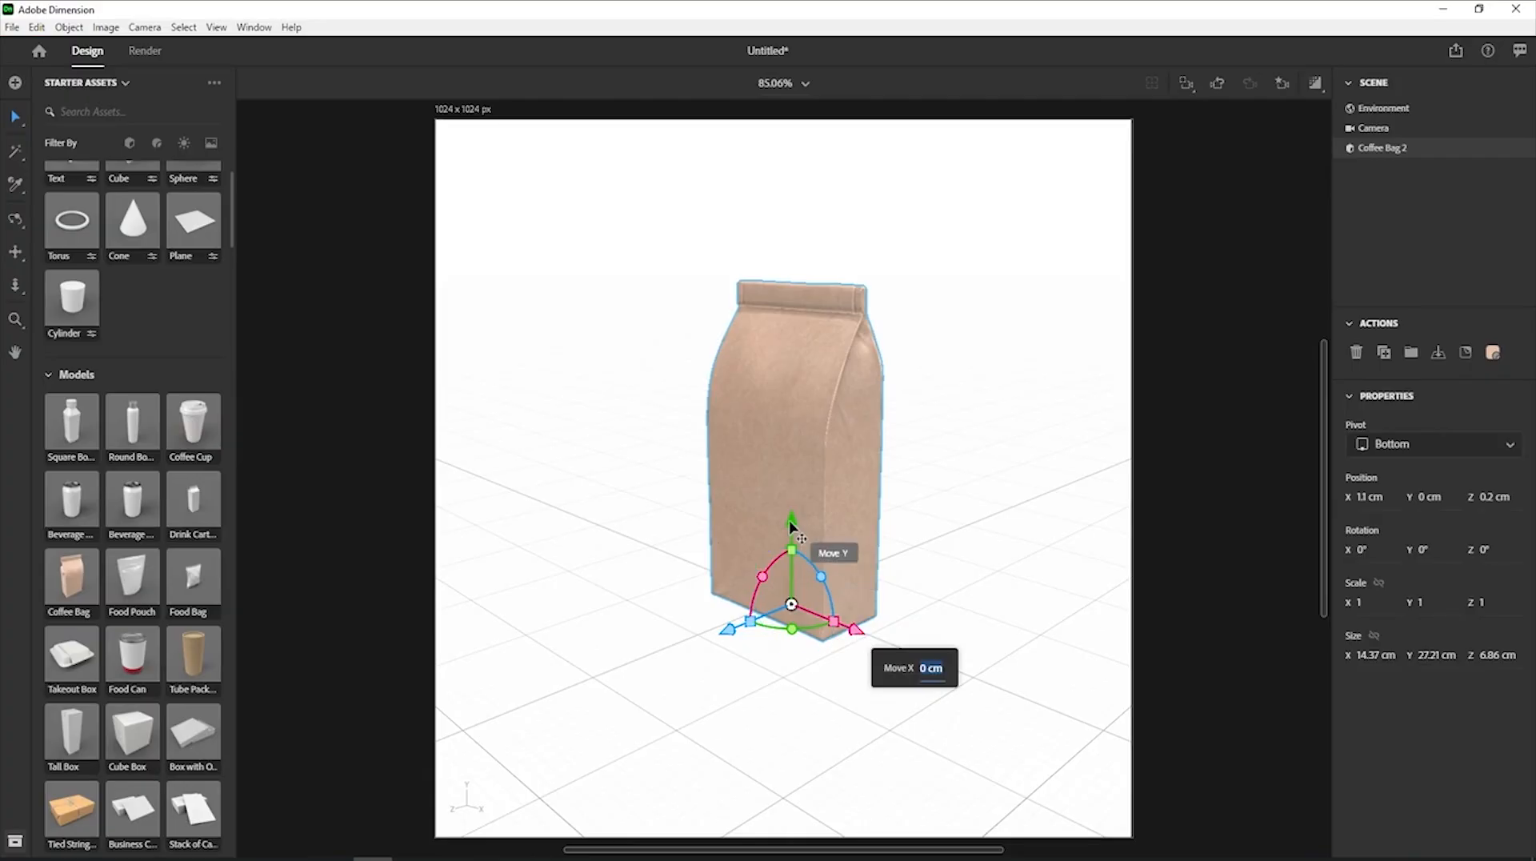
pyautogui.click(935, 489)
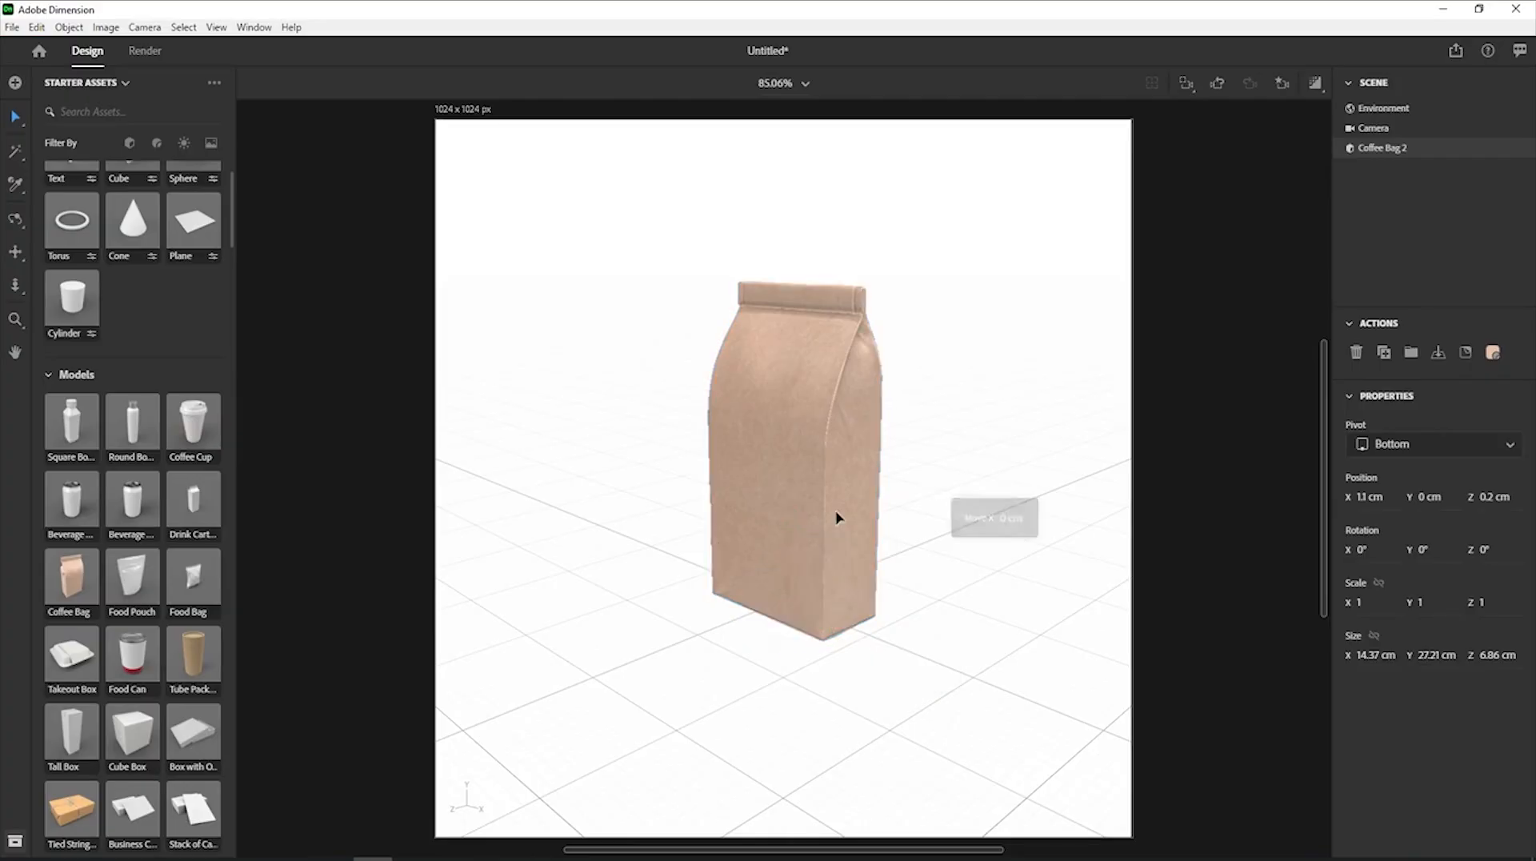
pyautogui.click(796, 530)
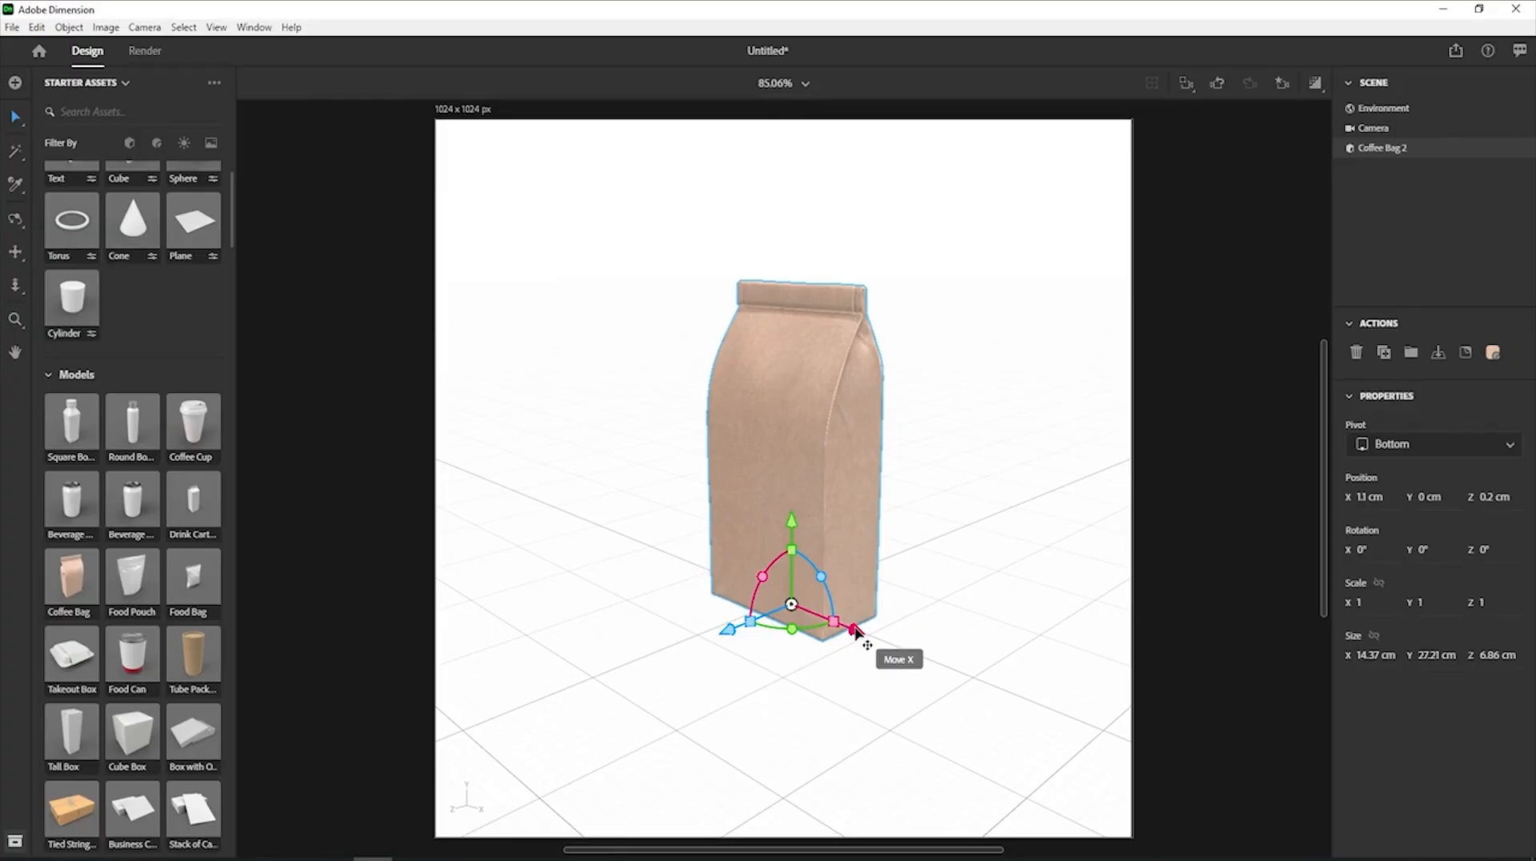
# Move the coffee bag along its axes to about X -0.3 cm, Y 0 cm and Z 0.6 cm.
pyautogui.moveTo(855, 631); pyautogui.dragTo(871, 637)
pyautogui.moveTo(865, 635)
pyautogui.mouseDown()
pyautogui.moveTo(837, 618)
pyautogui.moveTo(847, 628)
pyautogui.mouseUp()
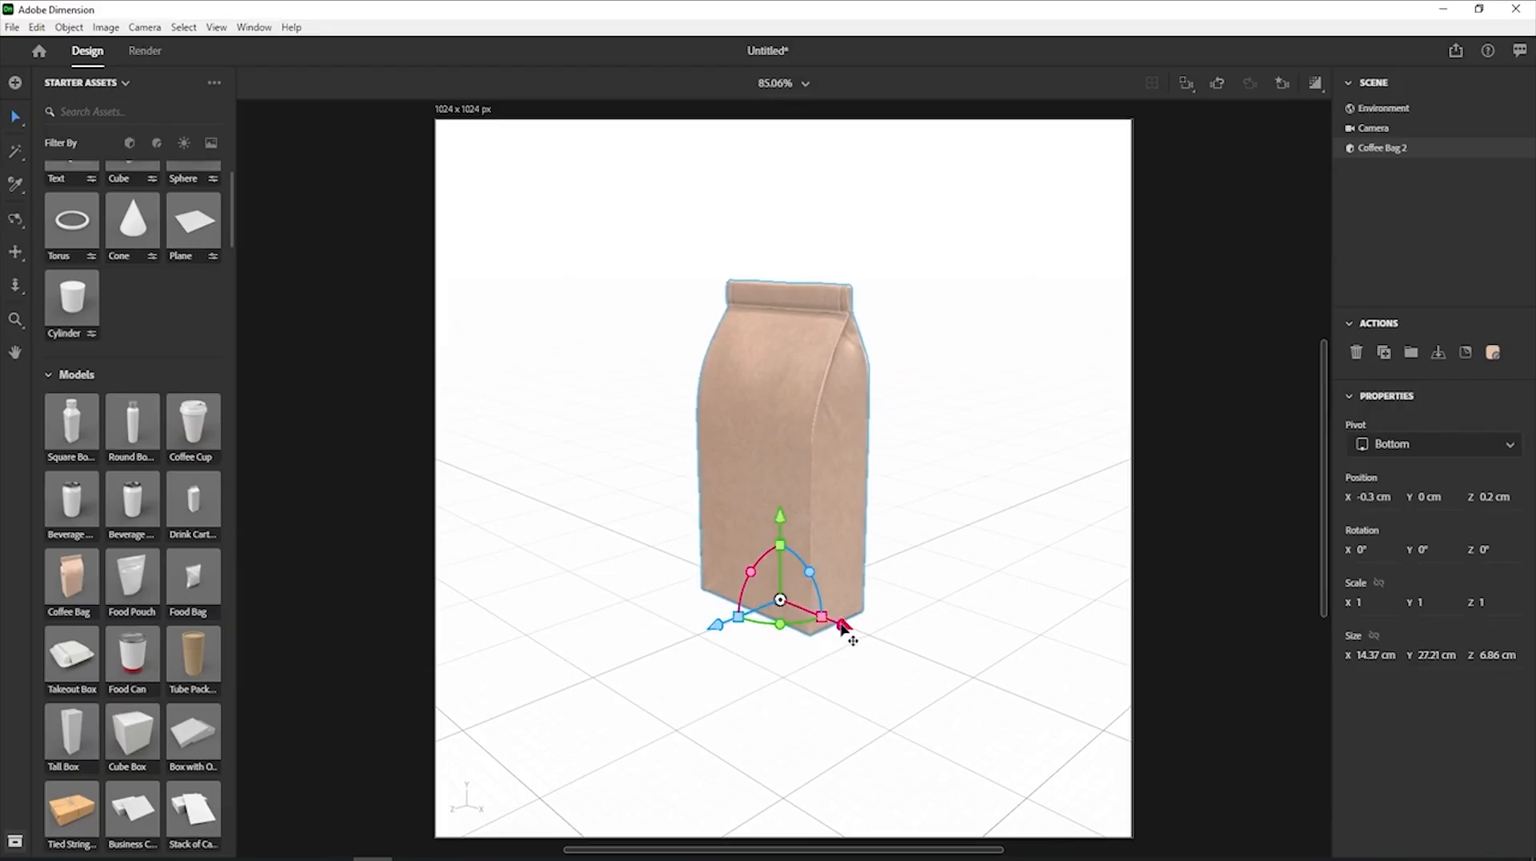
pyautogui.moveTo(783, 537)
pyautogui.mouseDown()
pyautogui.moveTo(784, 510)
pyautogui.moveTo(782, 525)
pyautogui.mouseUp()
pyautogui.moveTo(712, 631); pyautogui.dragTo(712, 626)
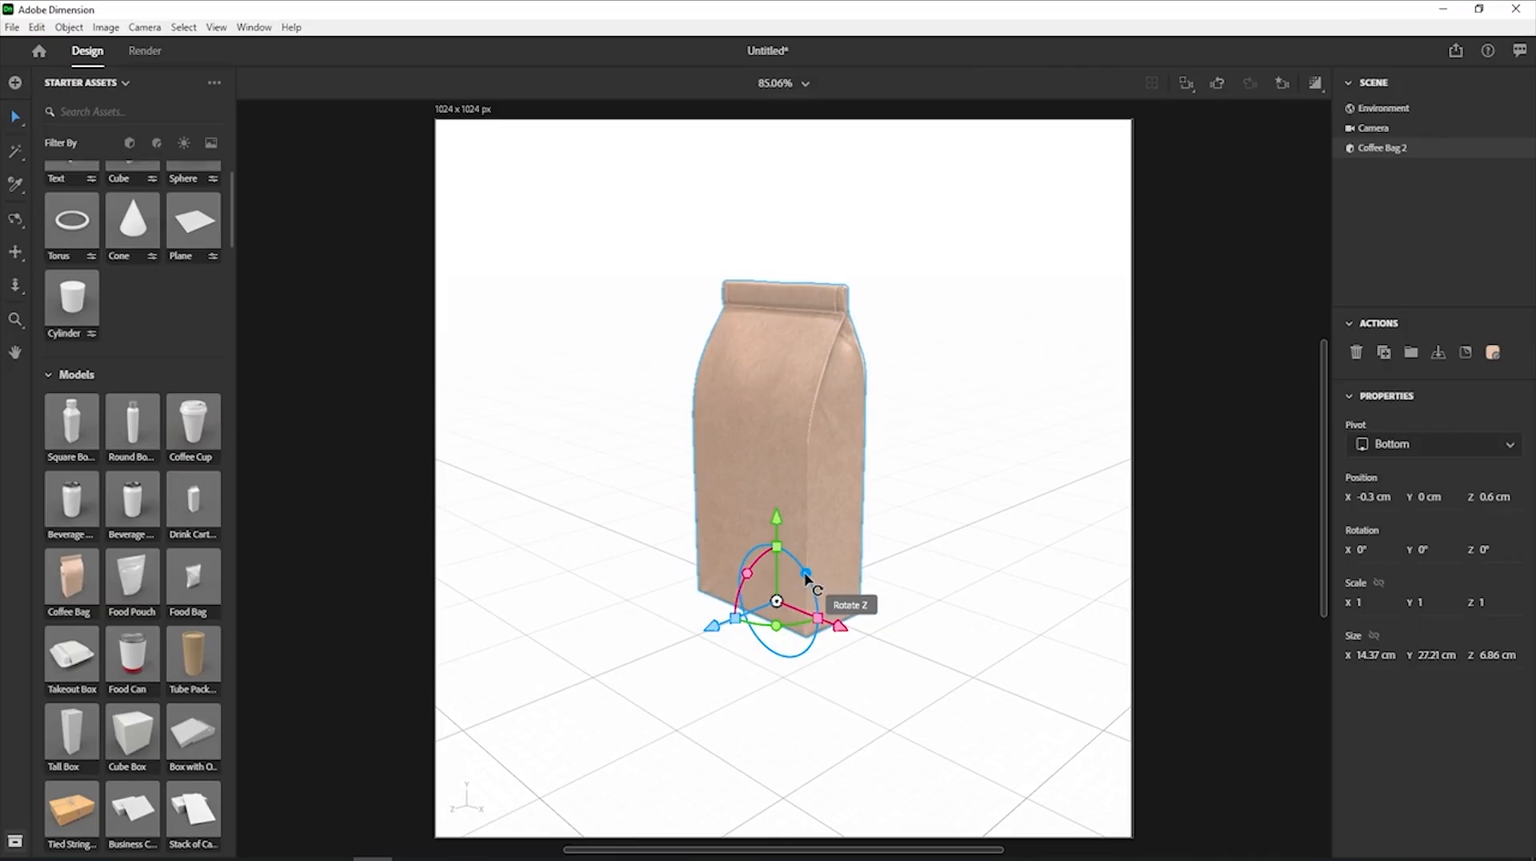
# Rotate the coffee bag to about 158° on Y while keeping it upright, and scale it to about 15.95 × 27.91 × 7.56 cm.
pyautogui.moveTo(806, 578); pyautogui.dragTo(752, 578)
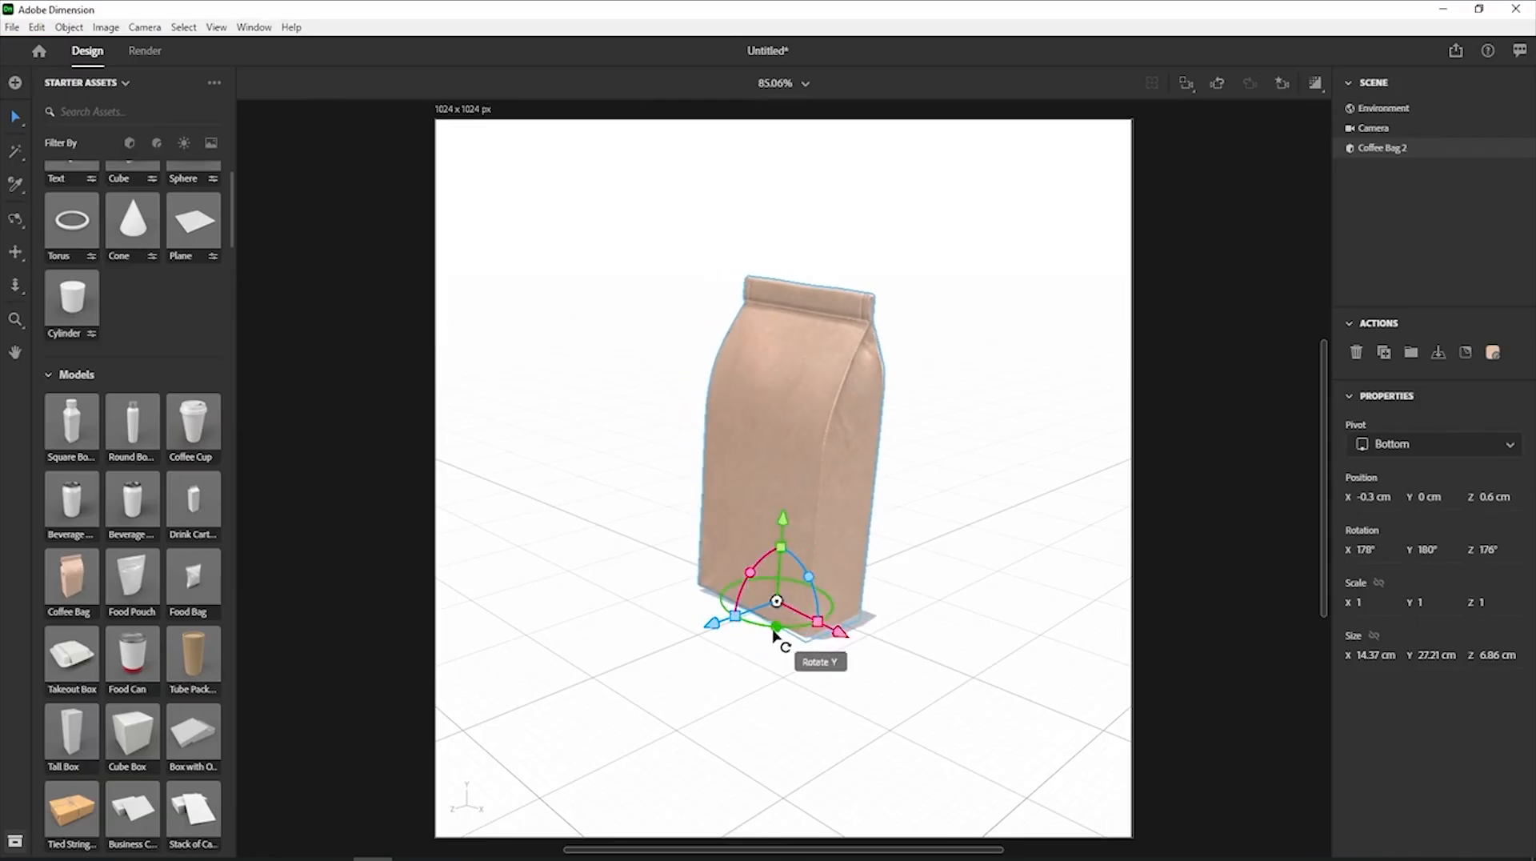
pyautogui.moveTo(777, 628); pyautogui.dragTo(795, 629)
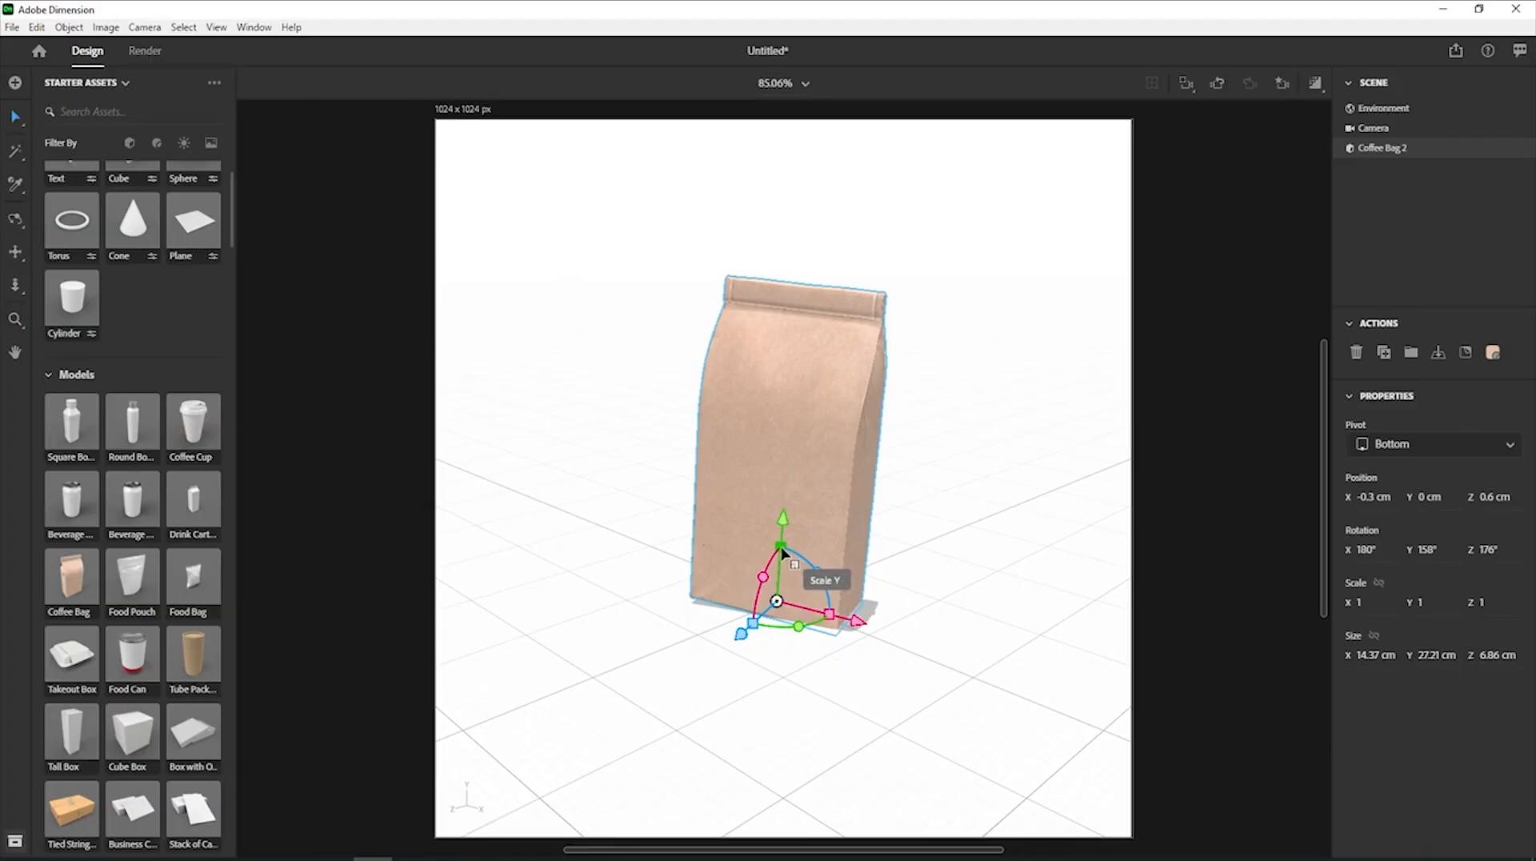
pyautogui.moveTo(783, 552); pyautogui.dragTo(782, 552)
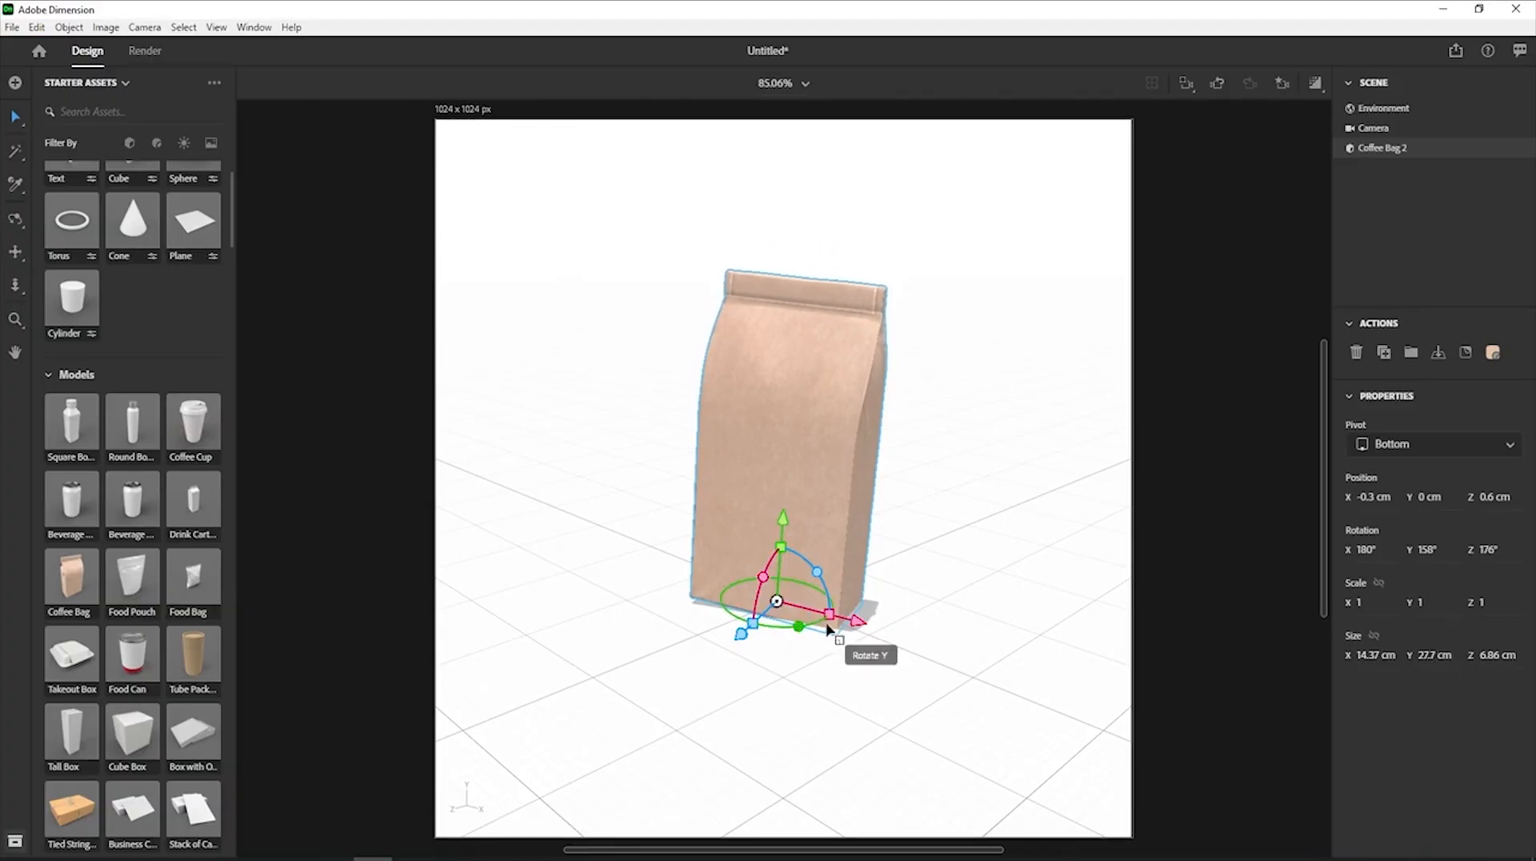
pyautogui.moveTo(831, 615); pyautogui.dragTo(756, 632)
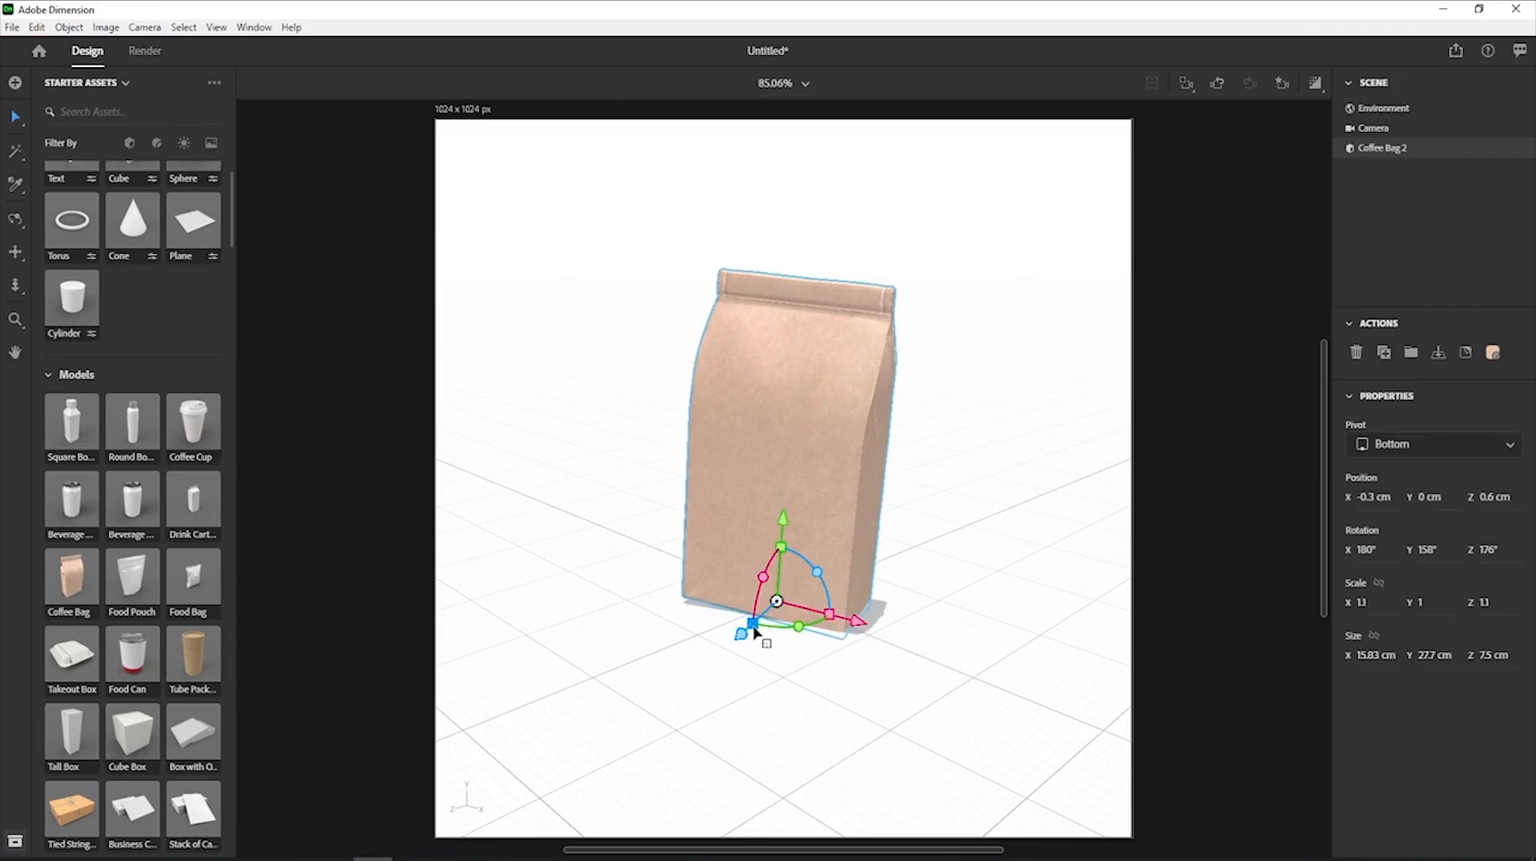
pyautogui.moveTo(817, 573); pyautogui.dragTo(812, 584)
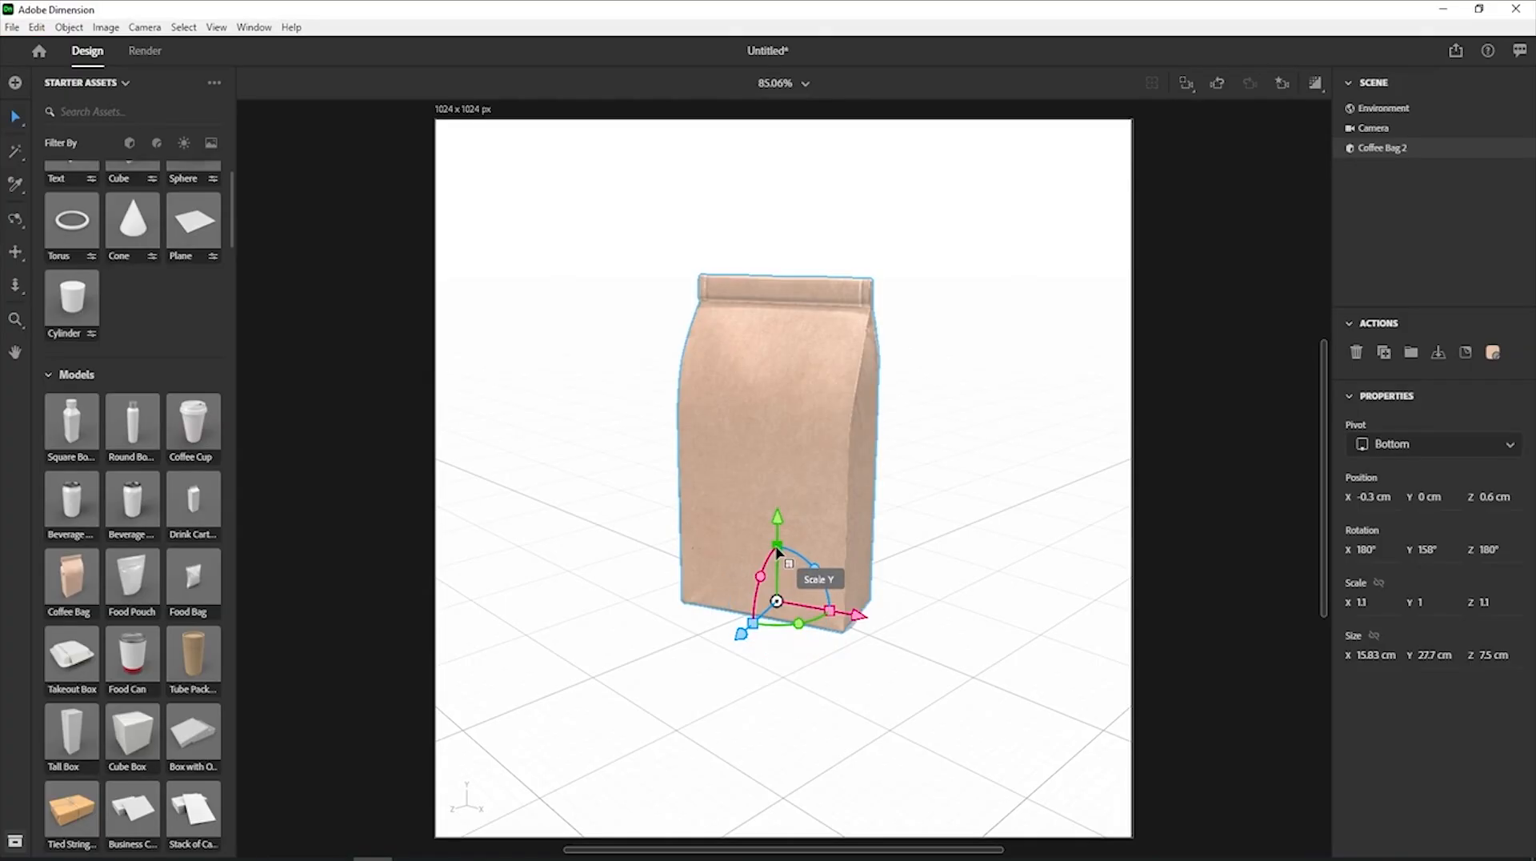
pyautogui.moveTo(778, 551)
pyautogui.mouseDown()
pyautogui.moveTo(779, 537)
pyautogui.moveTo(783, 566)
pyautogui.moveTo(781, 551)
pyautogui.mouseUp()
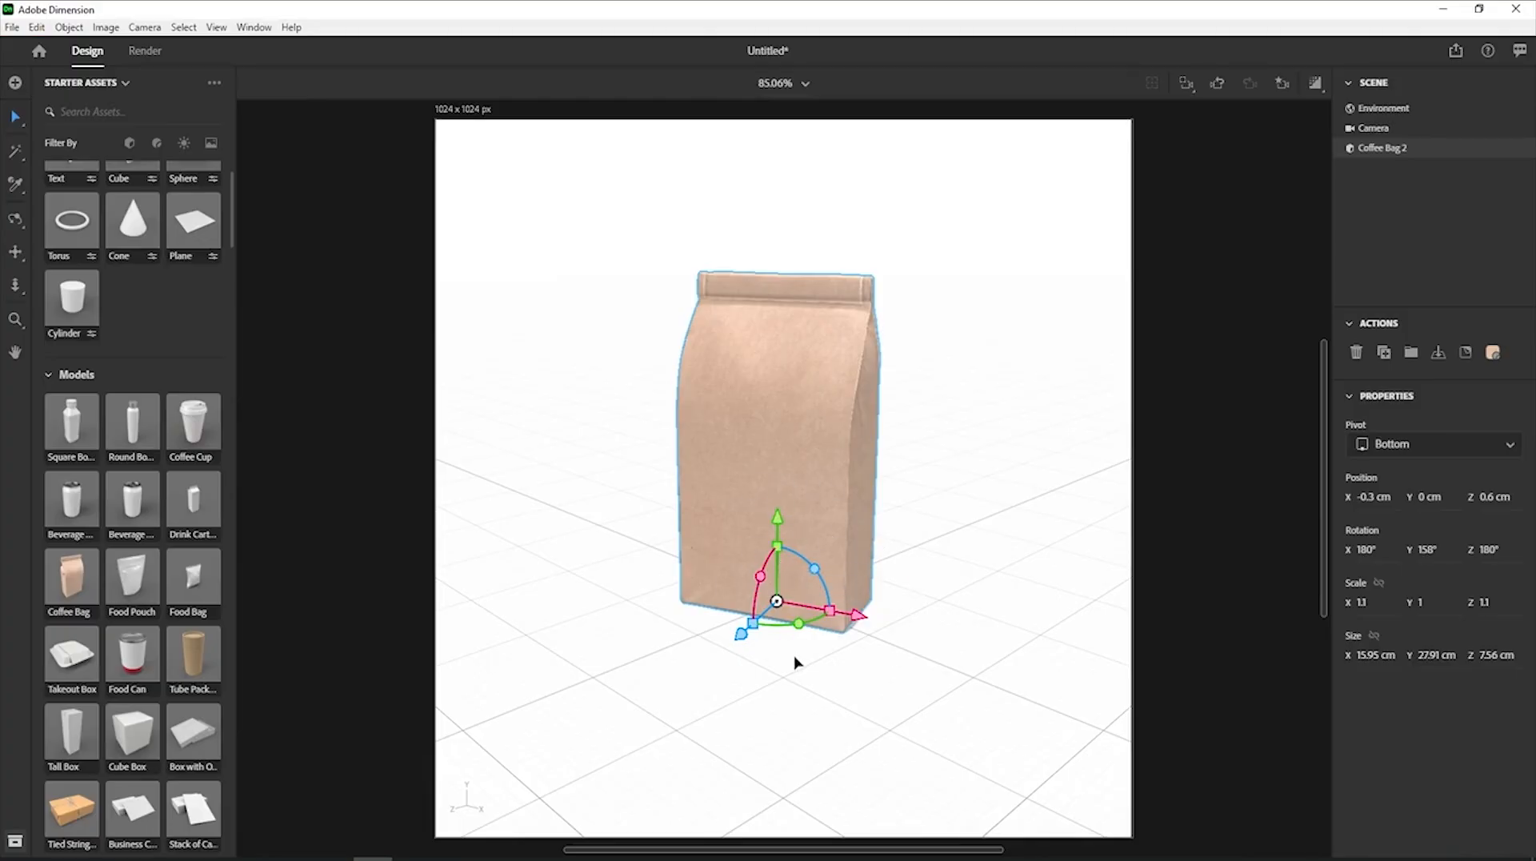
# Use the Move Tool to shift the bag across its planes to about X 2 cm, Y 1.5 cm and Z 0 cm.
pyautogui.click(17, 121)
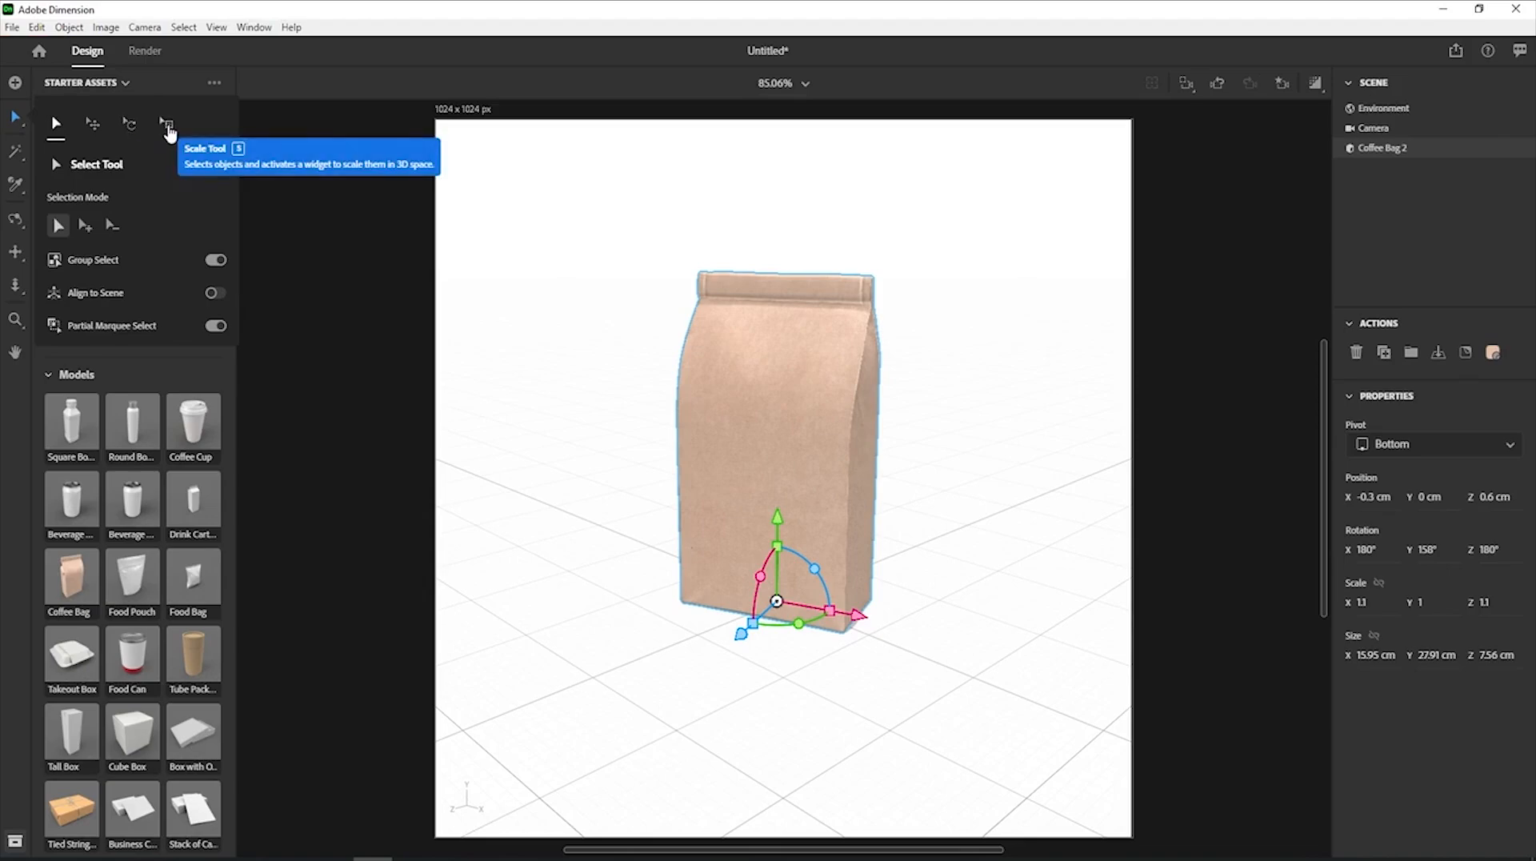
pyautogui.click(97, 133)
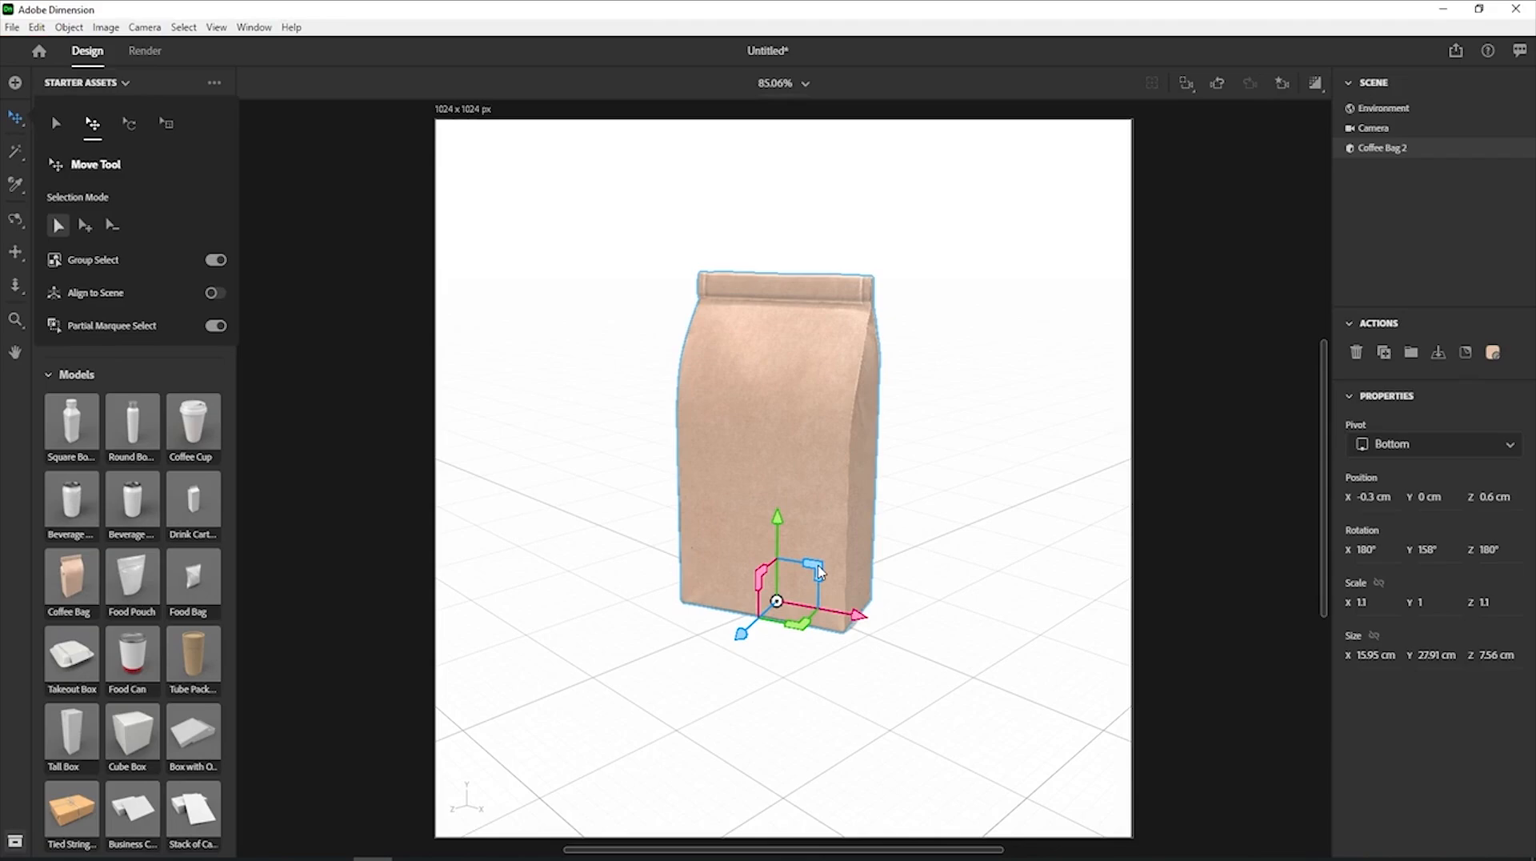
pyautogui.moveTo(819, 572); pyautogui.dragTo(826, 621)
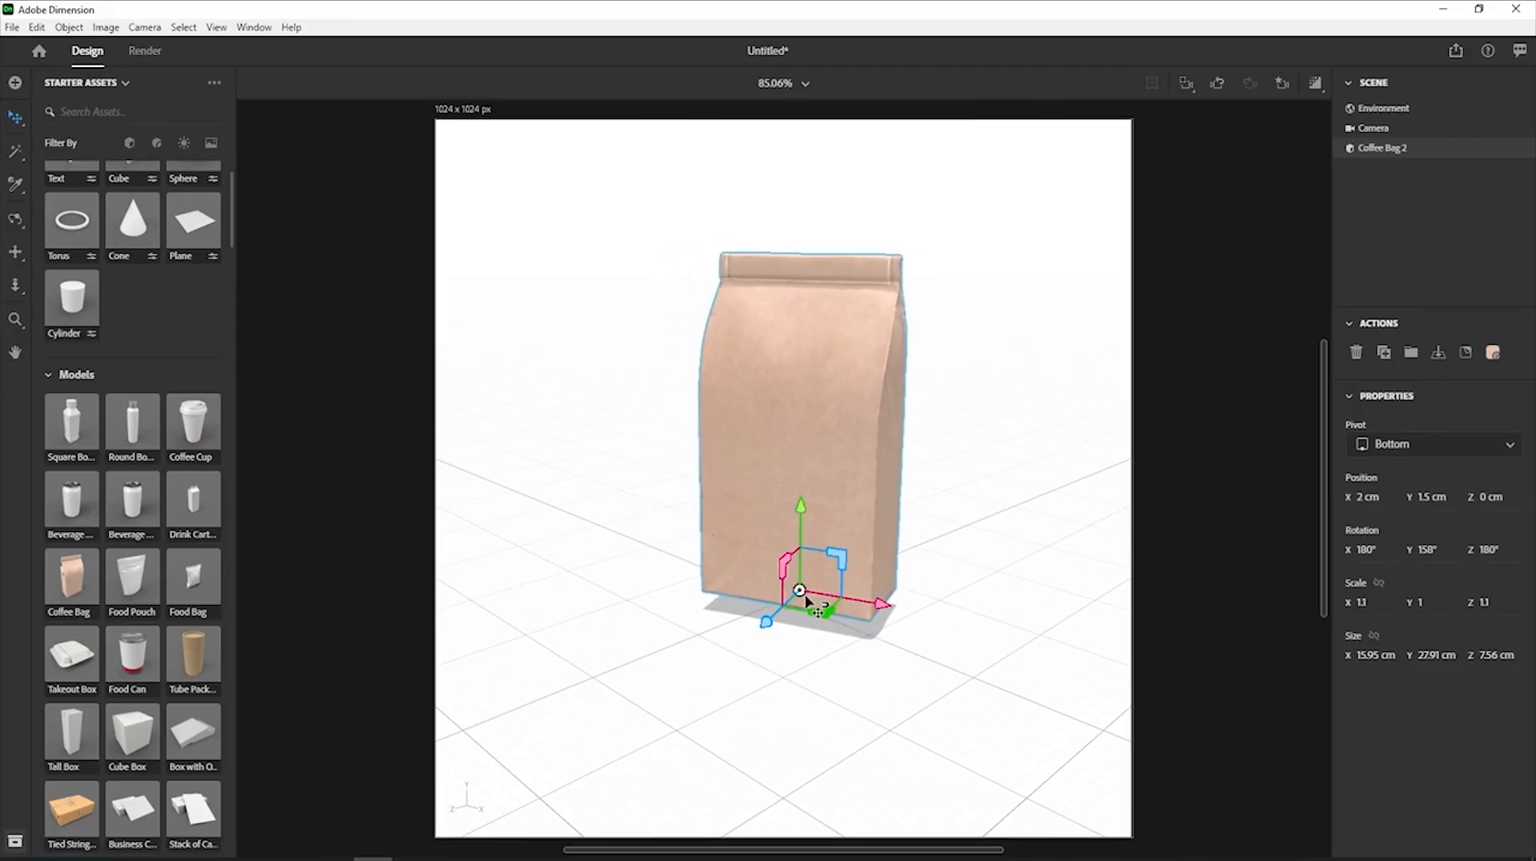
# Use the Scale Tool to shrink the bag's width and height together to about 15.01 × 26.28 cm.
pyautogui.click(16, 118)
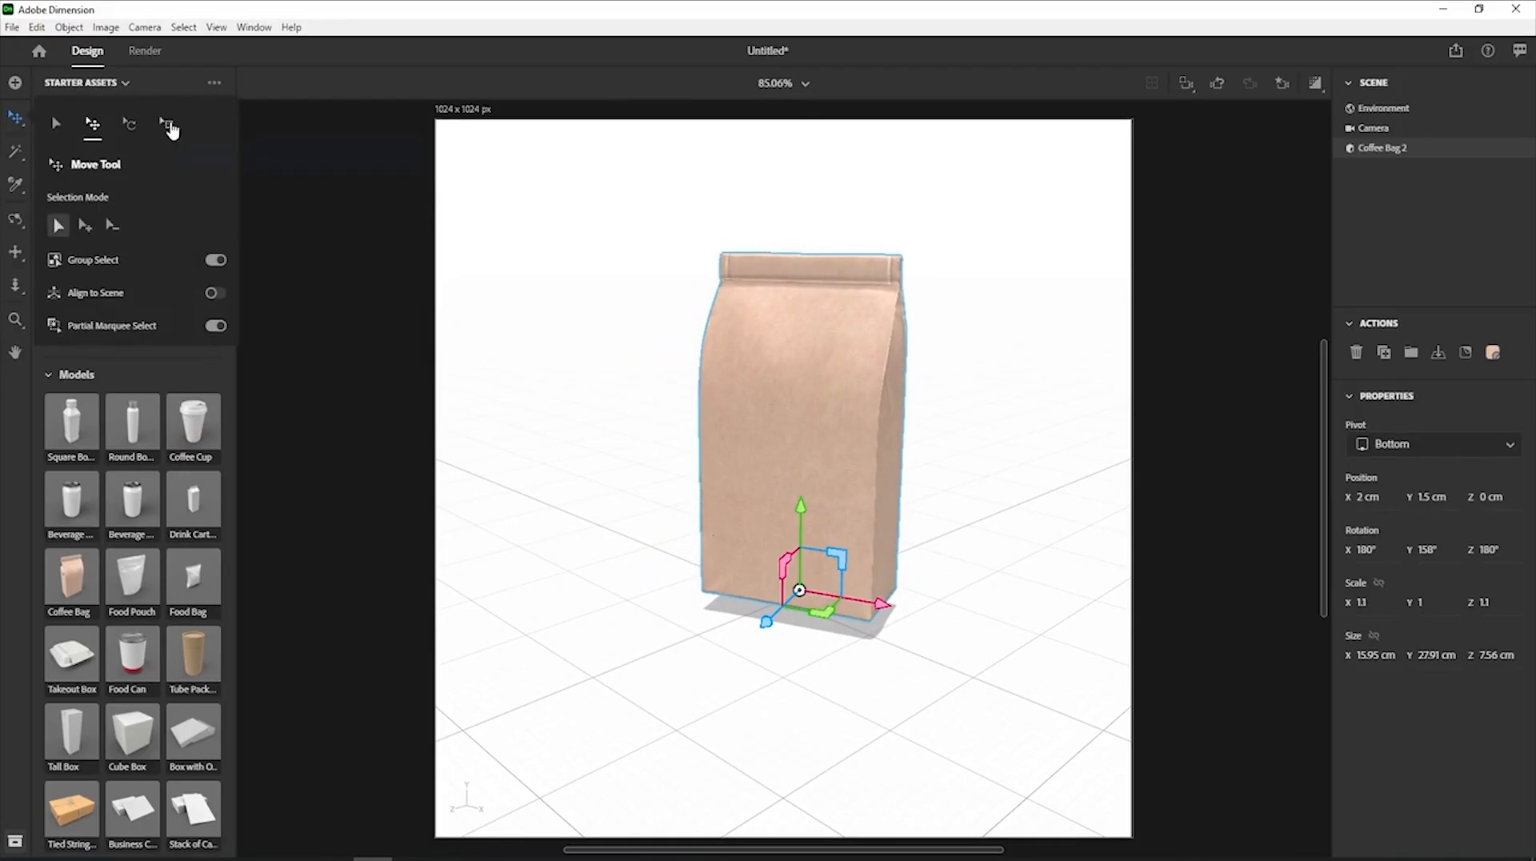
pyautogui.click(168, 125)
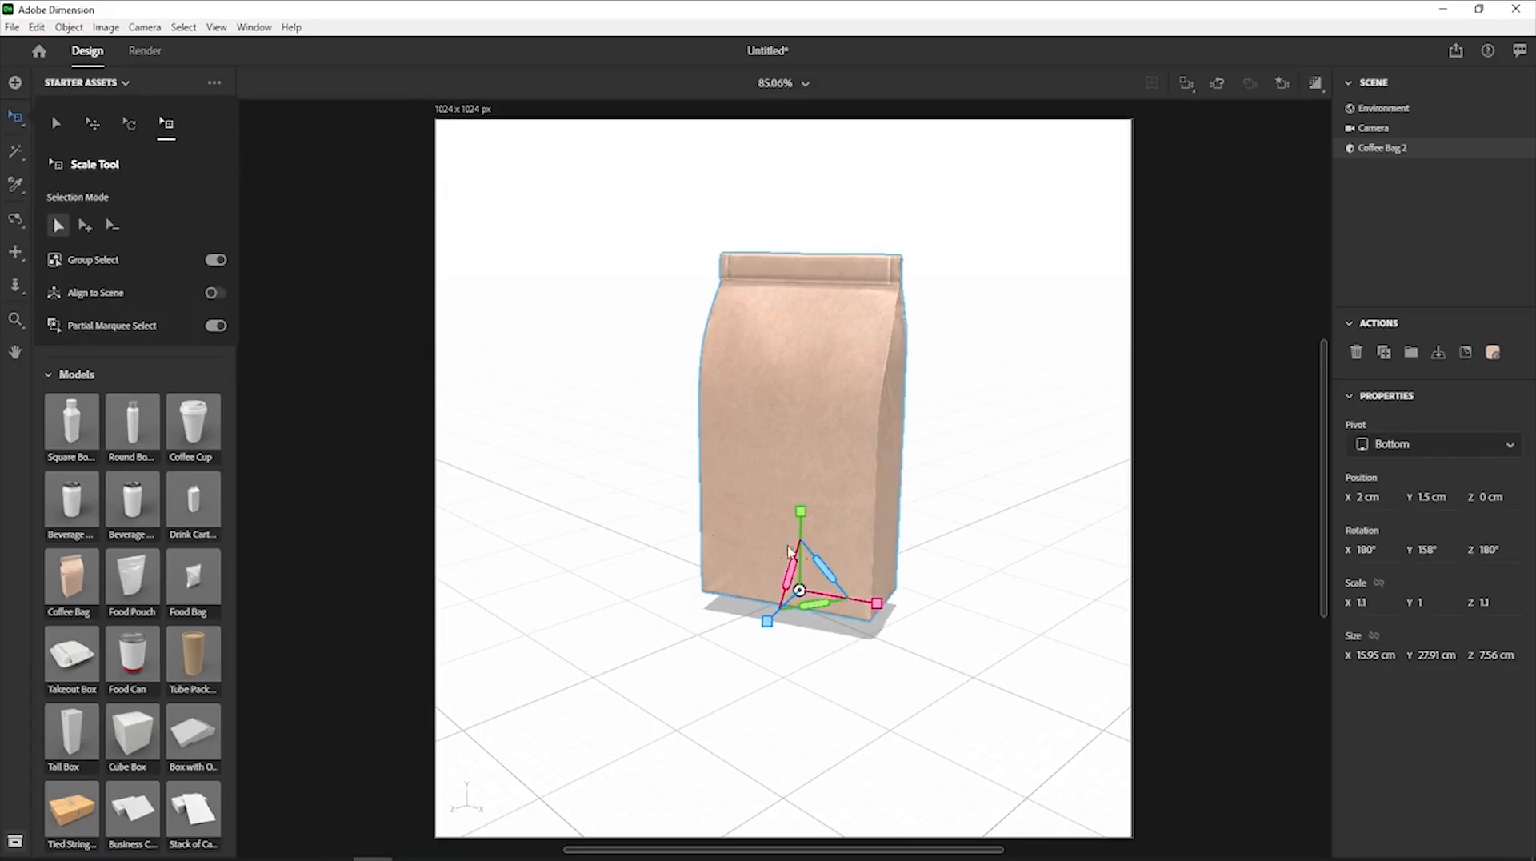
pyautogui.click(826, 575)
pyautogui.moveTo(825, 574)
pyautogui.mouseDown()
pyautogui.moveTo(814, 566)
pyautogui.moveTo(825, 576)
pyautogui.mouseUp()
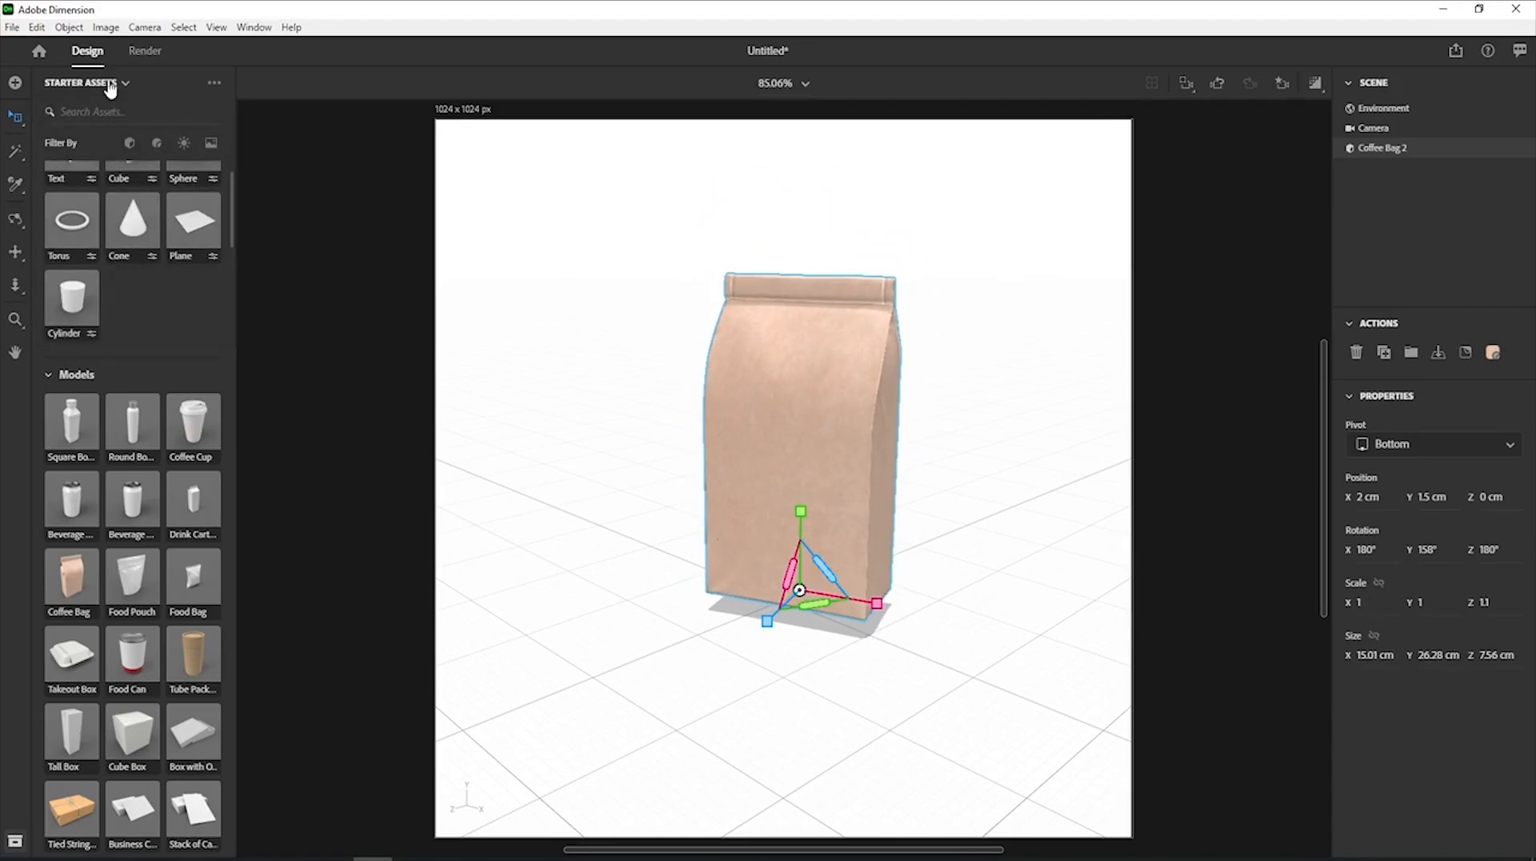
# Use the Rotate Tool to turn the bag to about X 179°, Y 165° and Z -179°.
pyautogui.click(16, 122)
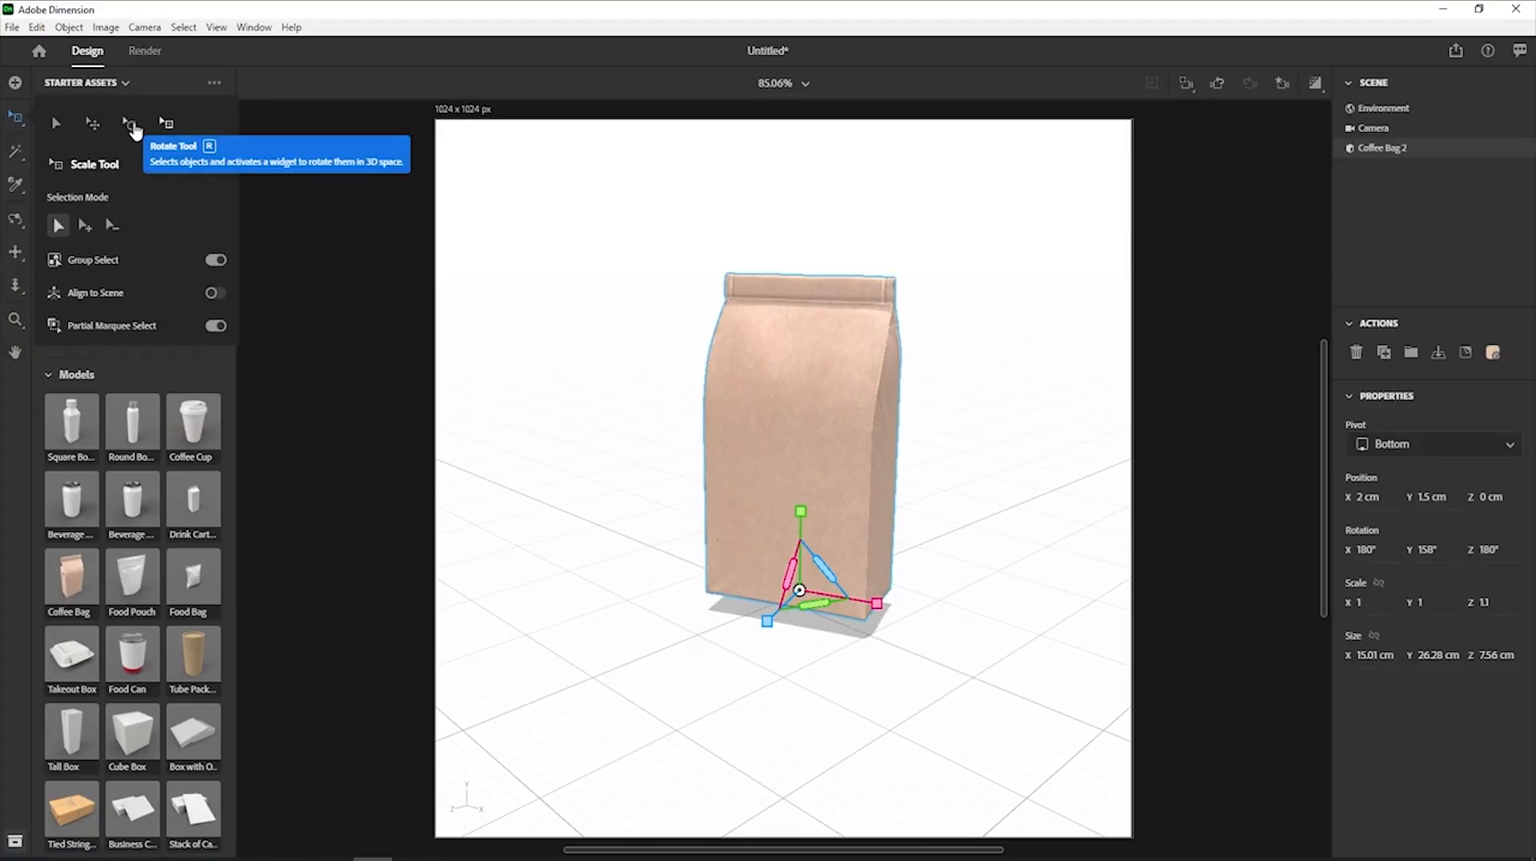
pyautogui.click(132, 126)
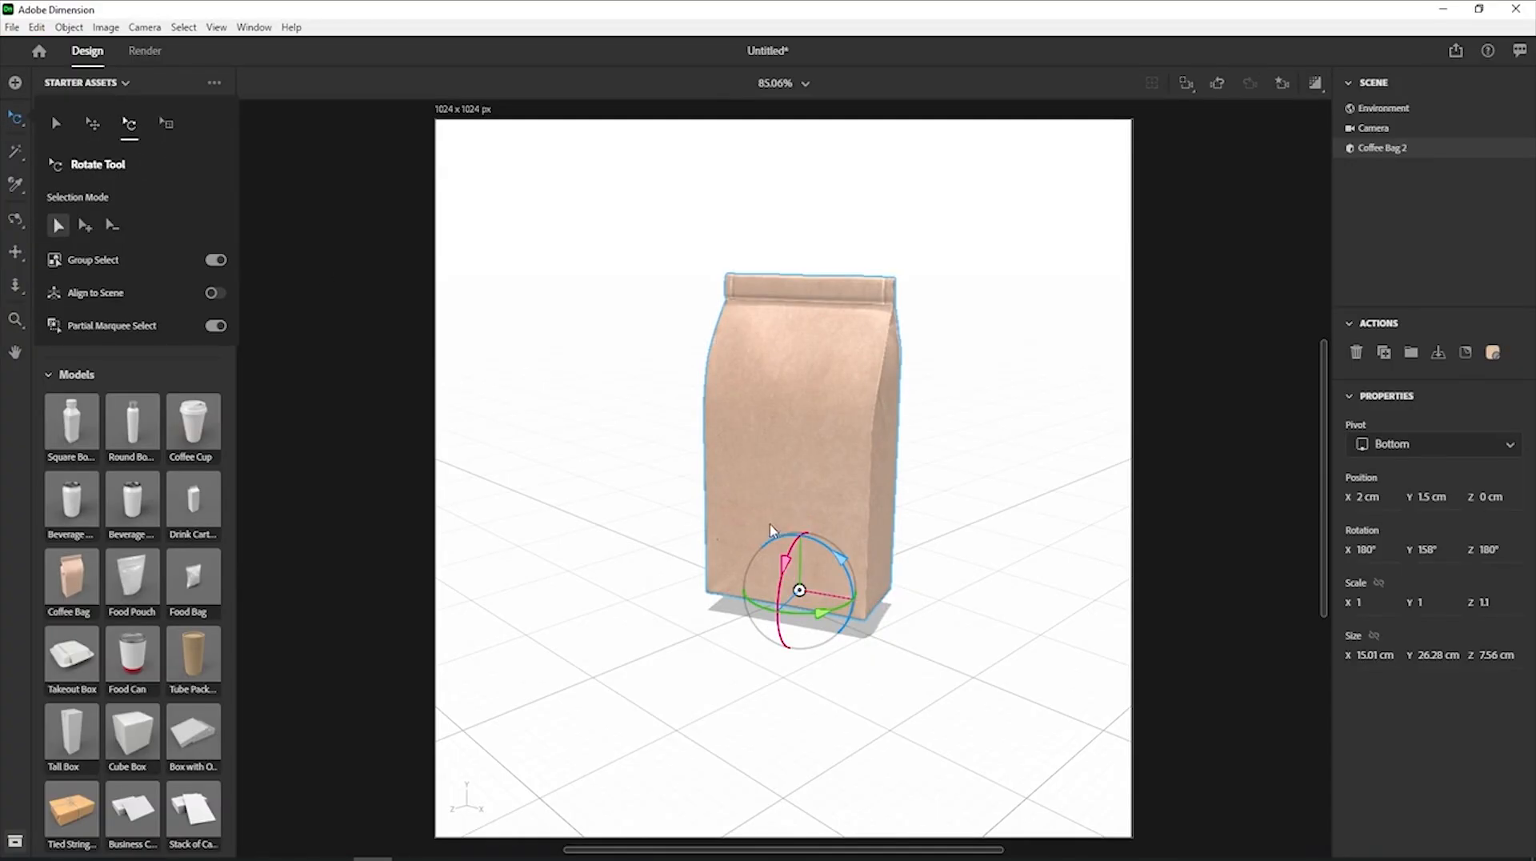
pyautogui.moveTo(789, 569); pyautogui.dragTo(833, 585)
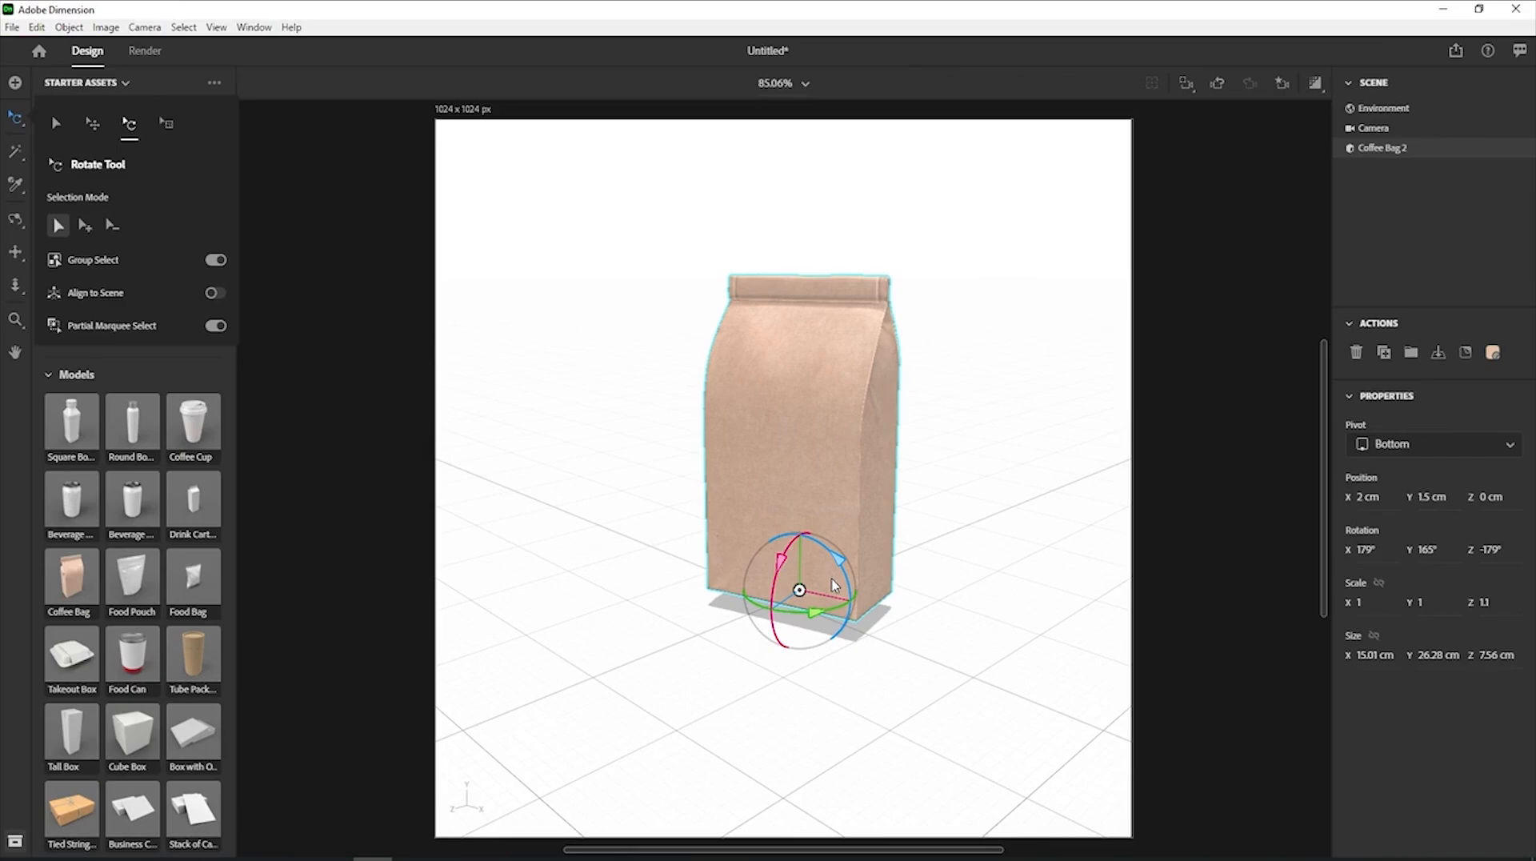
# Return to the Select Tool, drop the bag onto the ground and scale its width and depth to about 13.39 × 6.26 cm.
pyautogui.press('v')
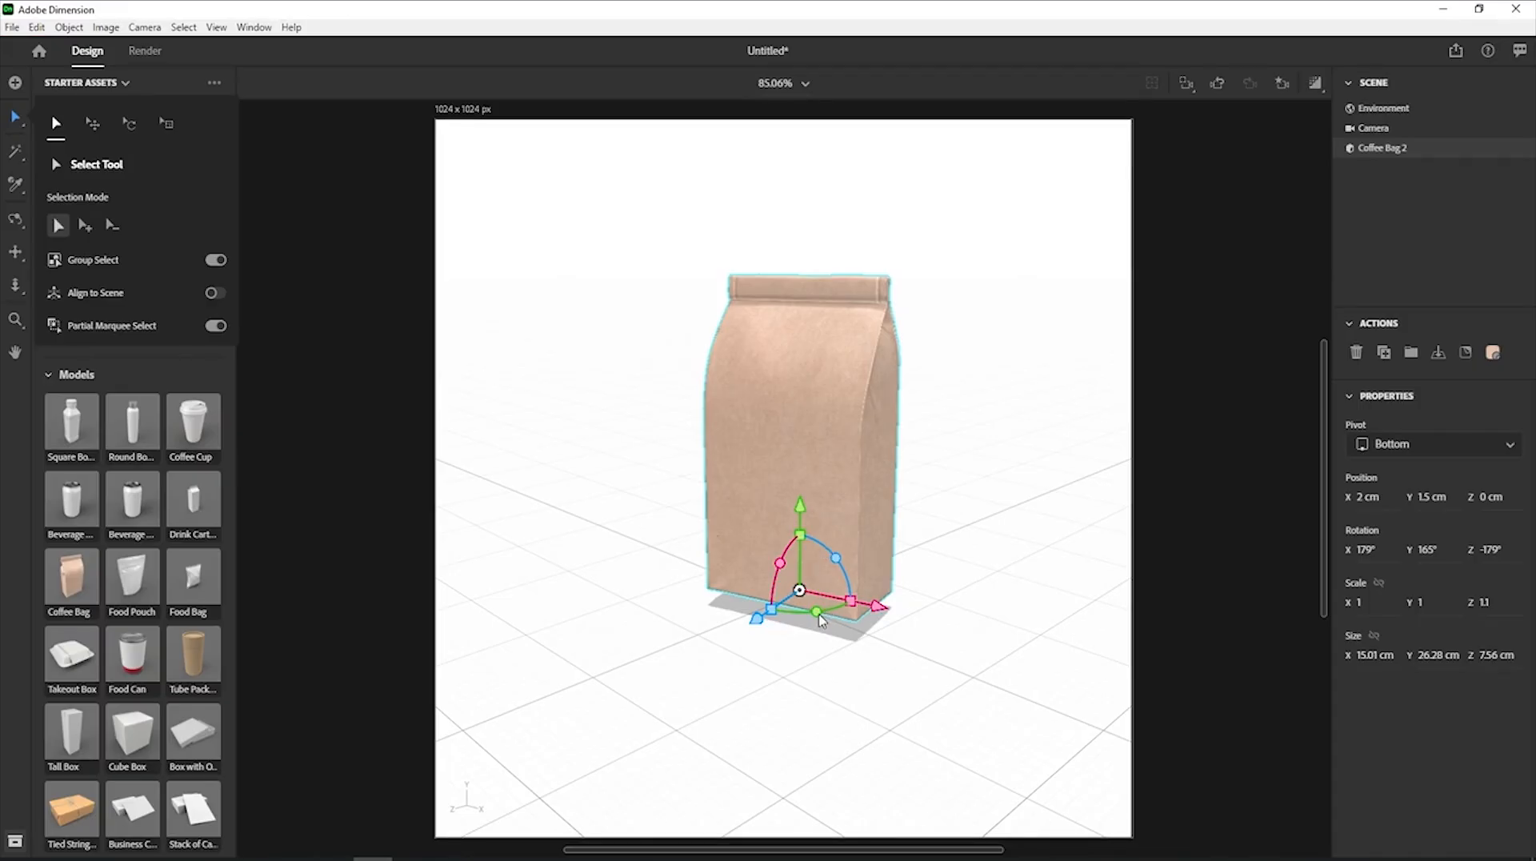
pyautogui.moveTo(818, 614)
pyautogui.mouseDown()
pyautogui.moveTo(846, 608)
pyautogui.moveTo(796, 616)
pyautogui.mouseUp()
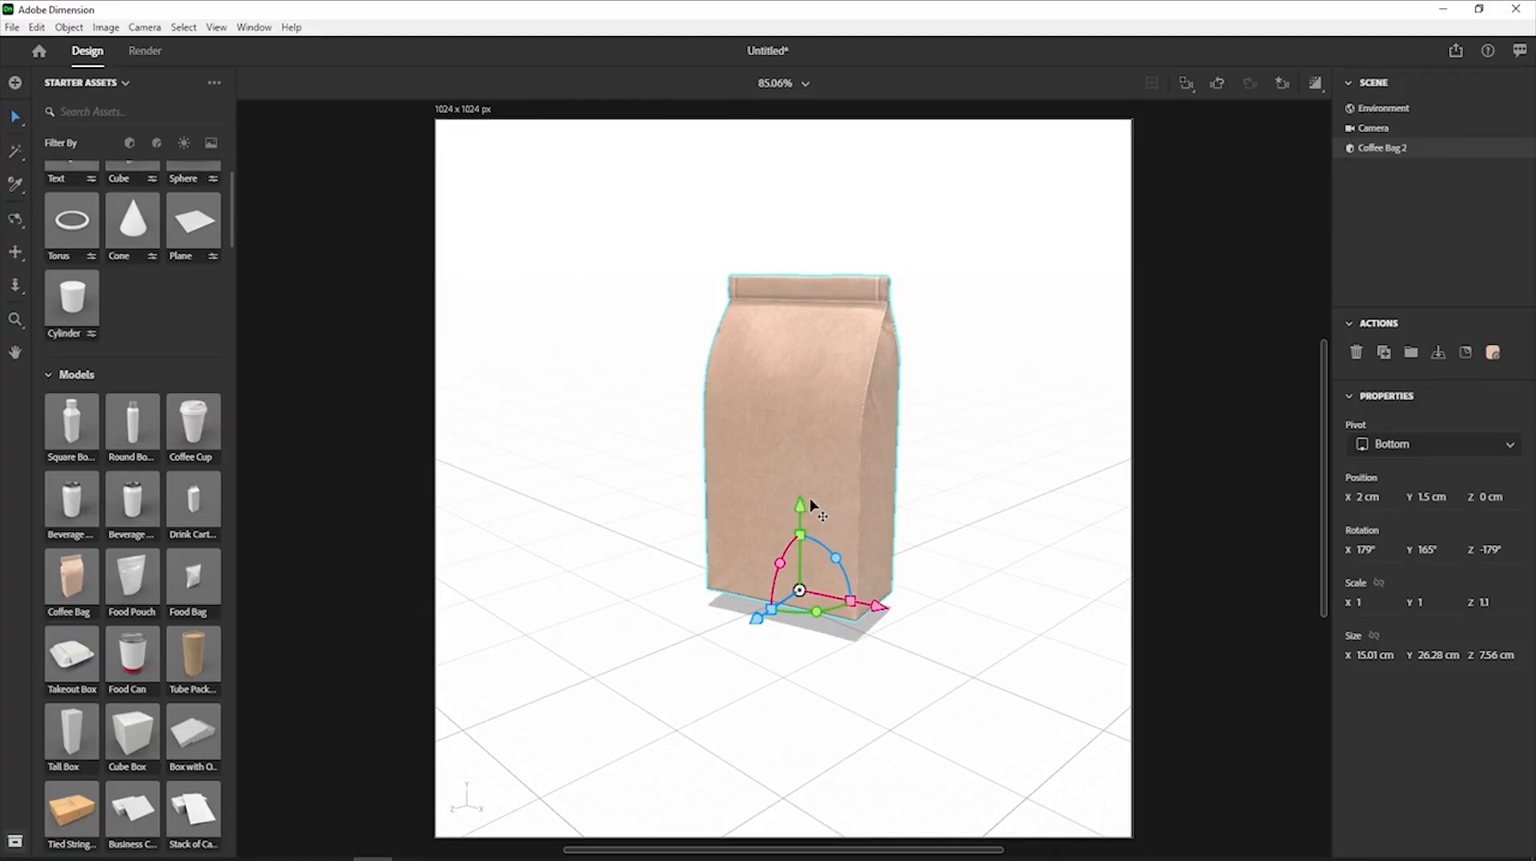
pyautogui.click(1439, 361)
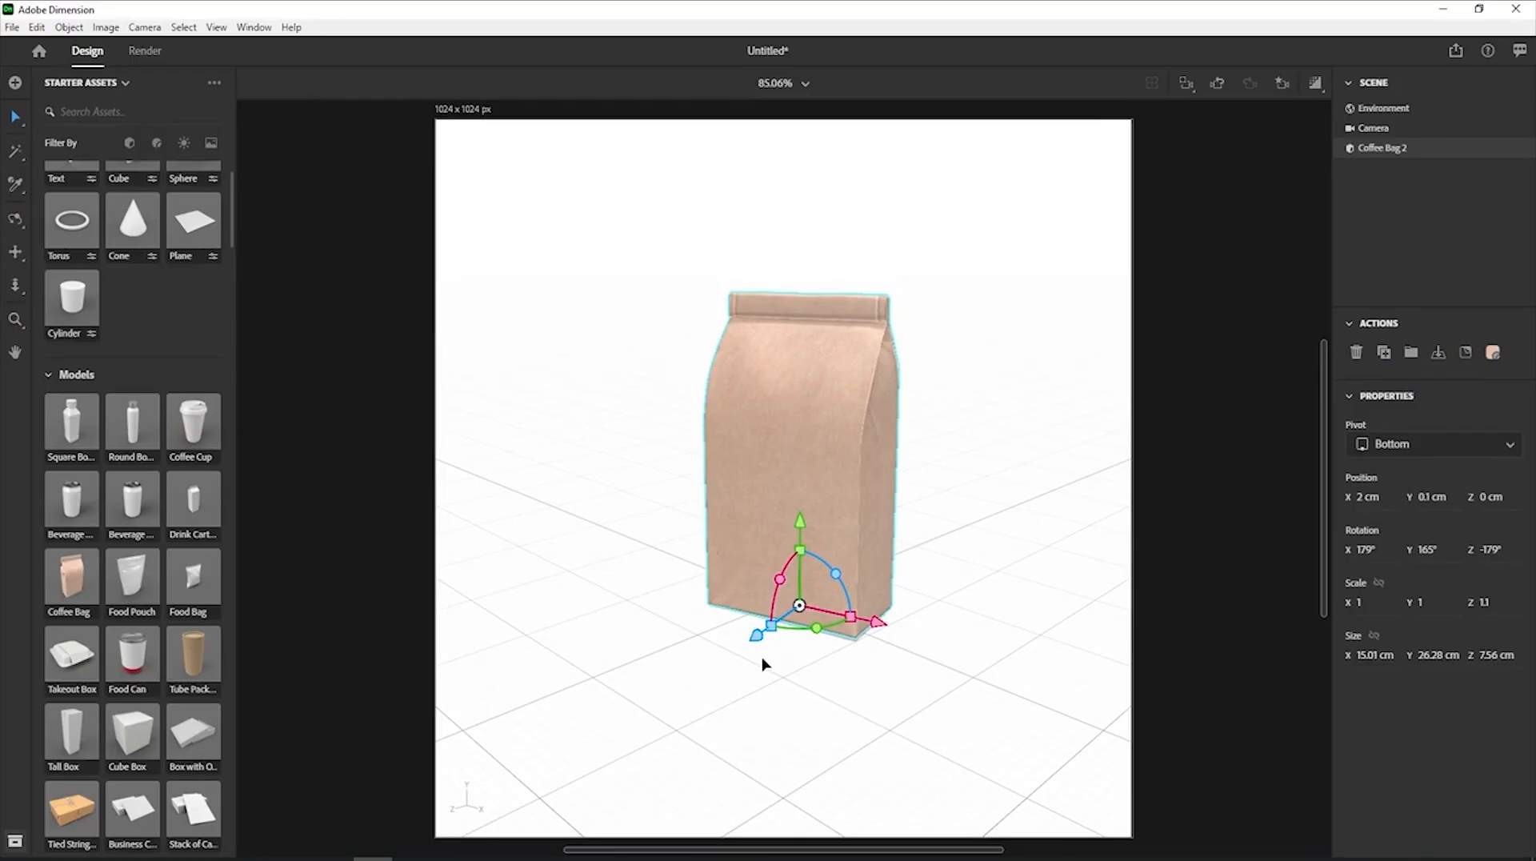
pyautogui.moveTo(816, 629)
pyautogui.mouseDown()
pyautogui.moveTo(754, 632)
pyautogui.moveTo(747, 616)
pyautogui.moveTo(782, 632)
pyautogui.moveTo(761, 630)
pyautogui.moveTo(851, 611)
pyautogui.moveTo(819, 629)
pyautogui.mouseUp()
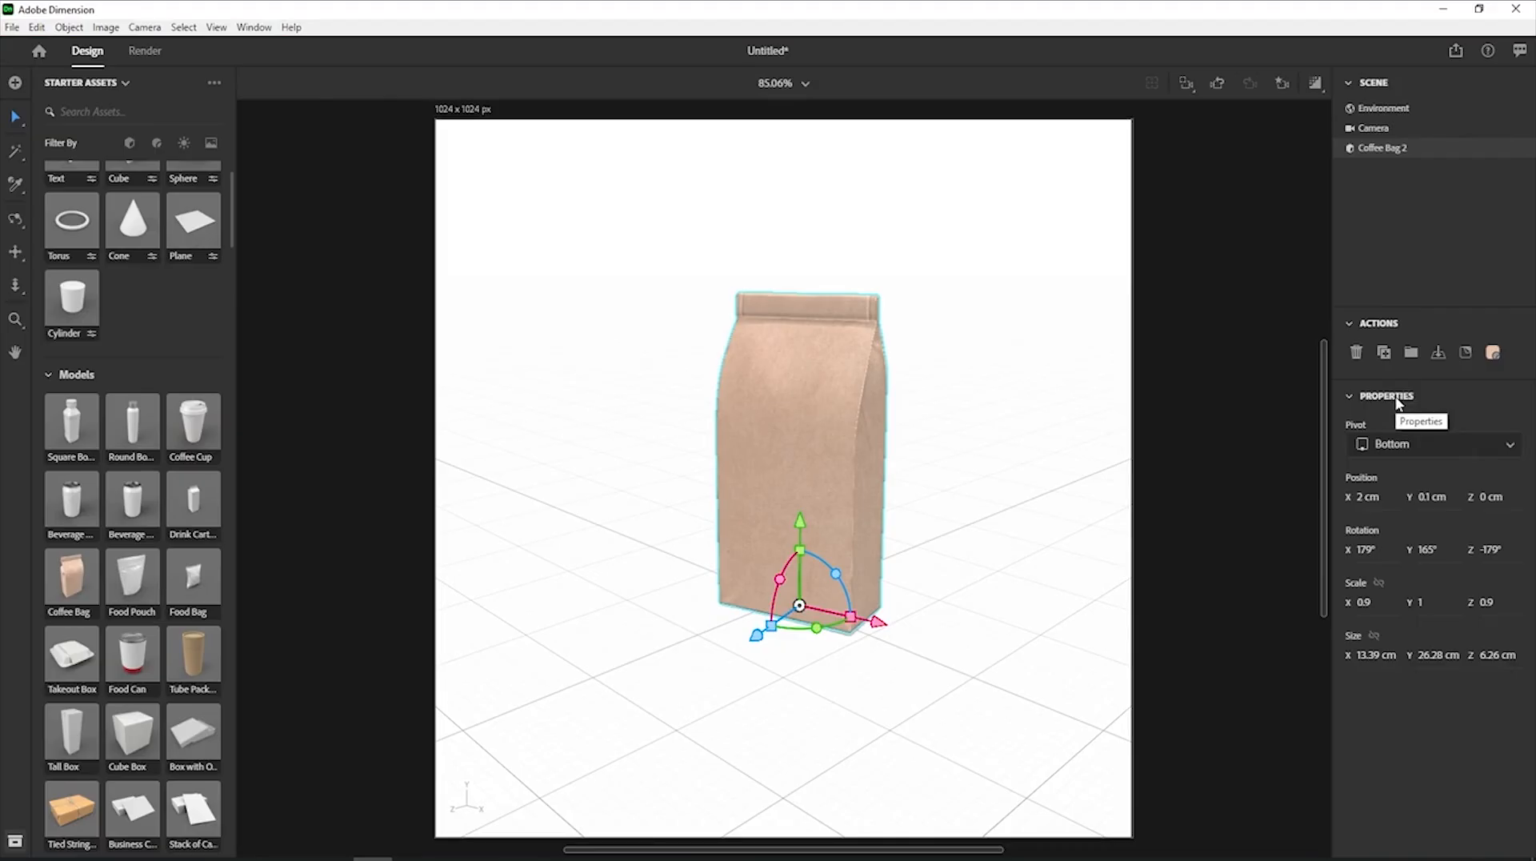
# Set the bag's position to X 3 cm and Y 1 cm.
pyautogui.click(1369, 498)
pyautogui.write('3')
pyautogui.press('Tab')
pyautogui.press('Tab')
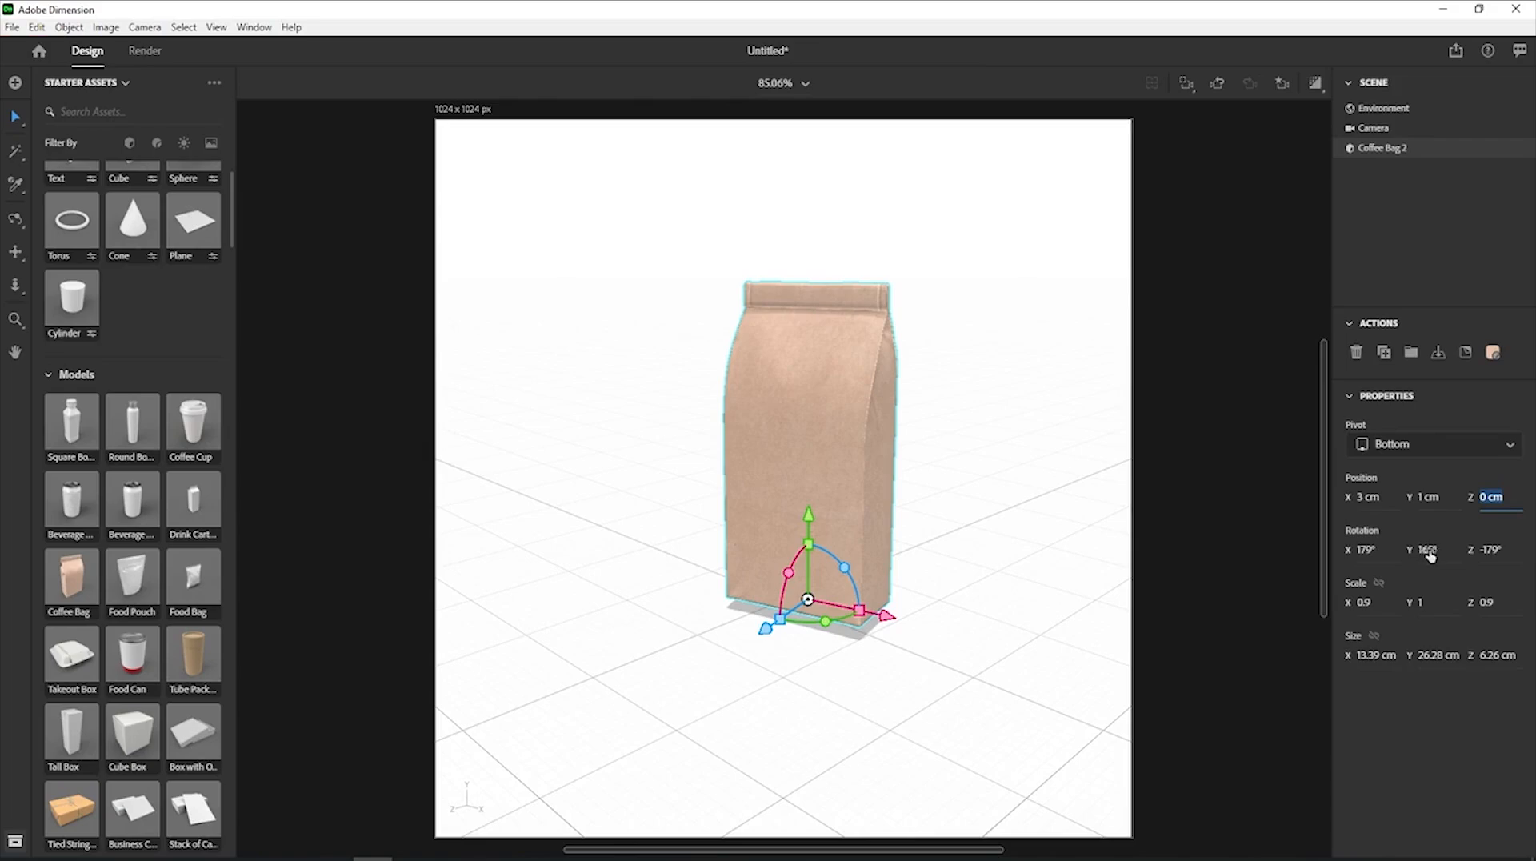
# Set the bag's Y rotation to about 162° and move it back down to the ground.
pyautogui.moveTo(1426, 552); pyautogui.dragTo(1386, 553)
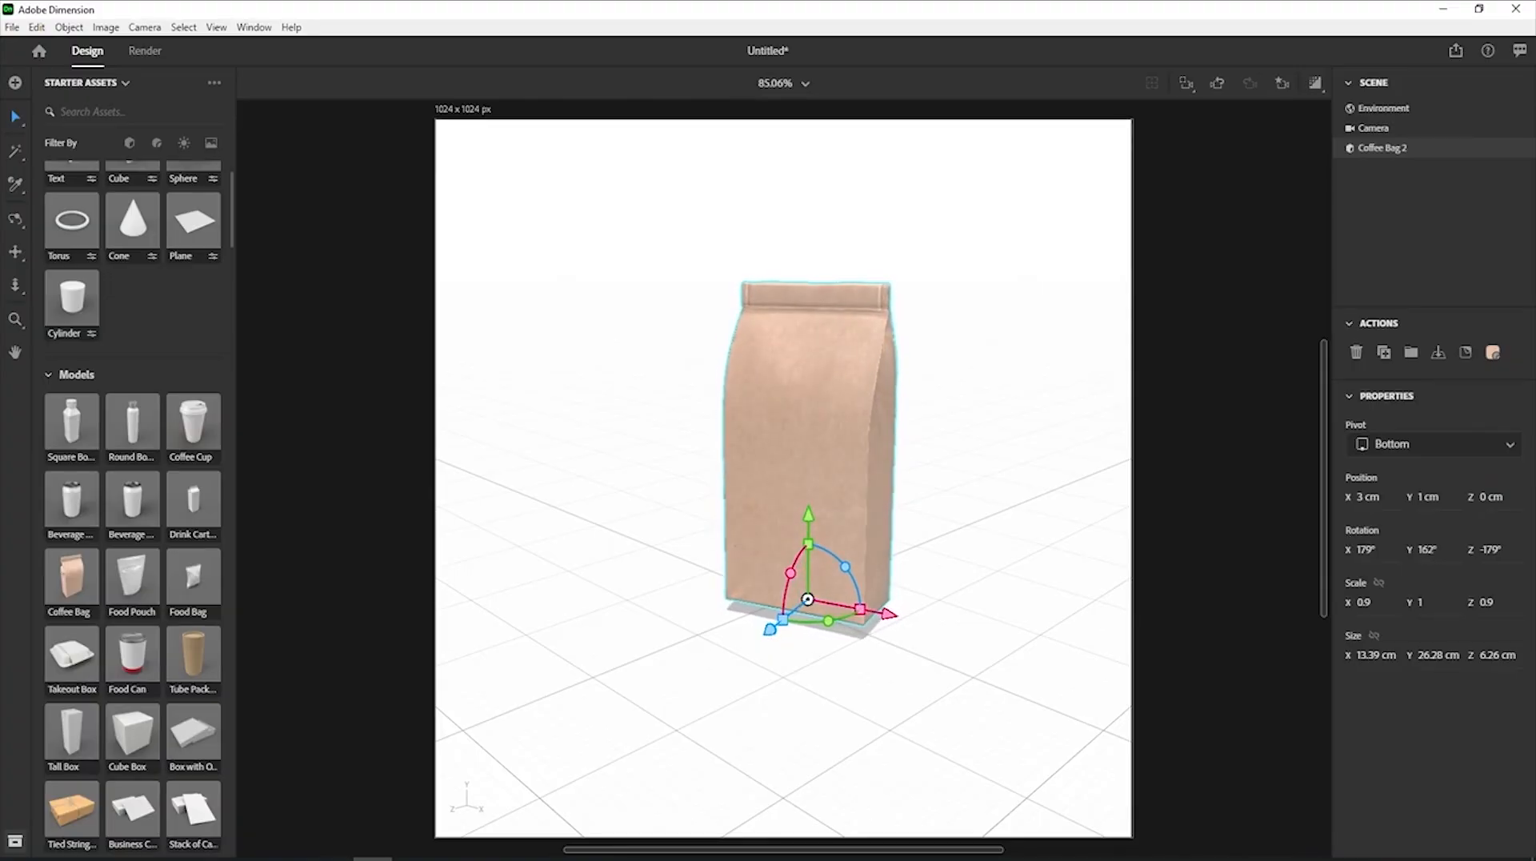
pyautogui.click(1438, 360)
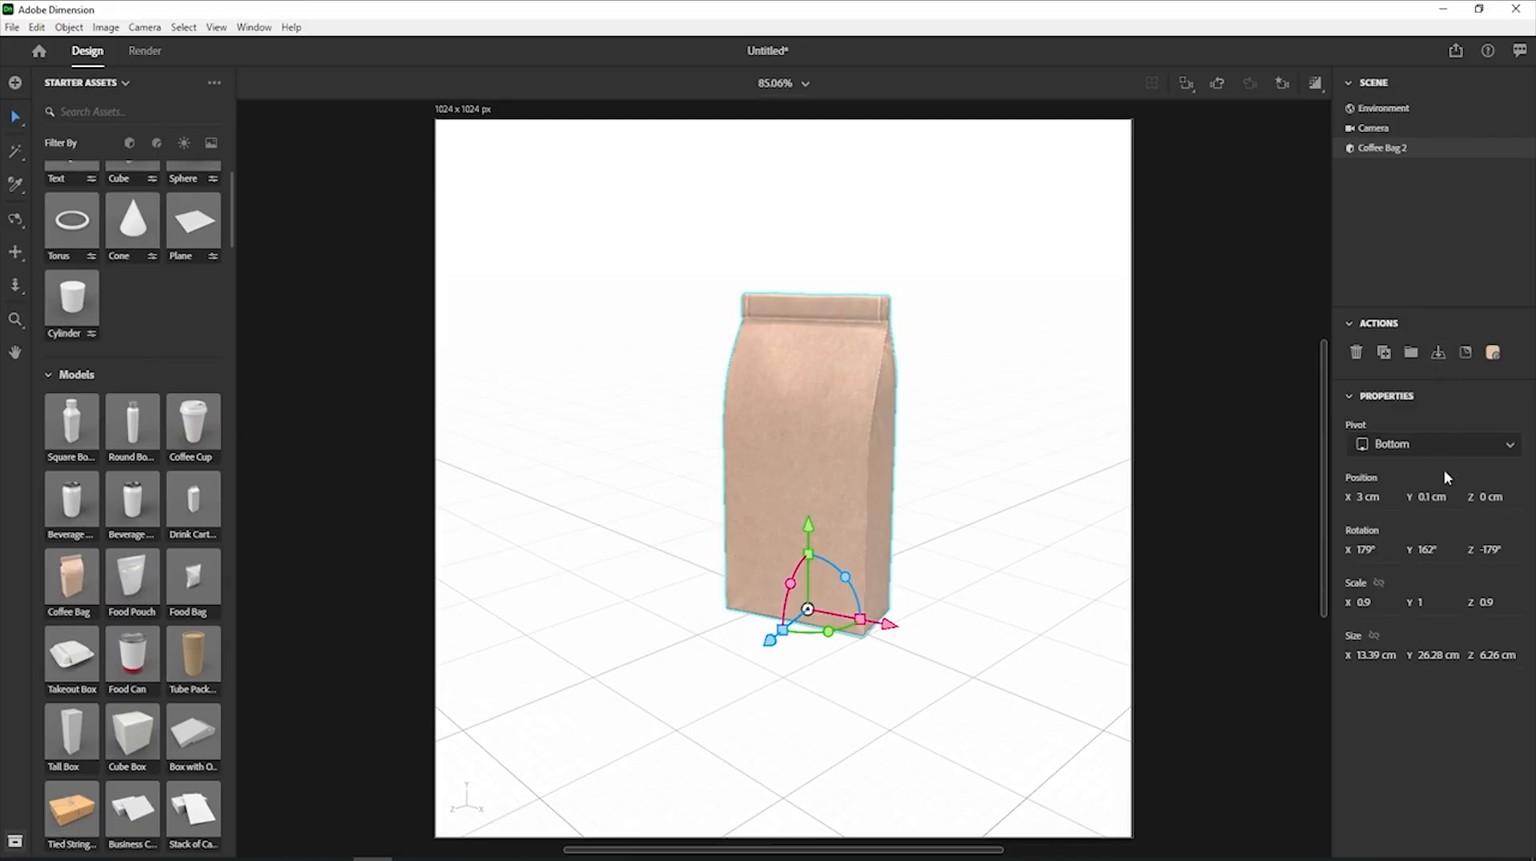
# Link the bag's scale proportions and shrink it uniformly to about 11.95 × 23.46 × 5.59 cm.
pyautogui.click(1379, 584)
pyautogui.moveTo(1378, 615)
pyautogui.mouseDown()
pyautogui.moveTo(1408, 615)
pyautogui.moveTo(1344, 614)
pyautogui.moveTo(1371, 612)
pyautogui.mouseUp()
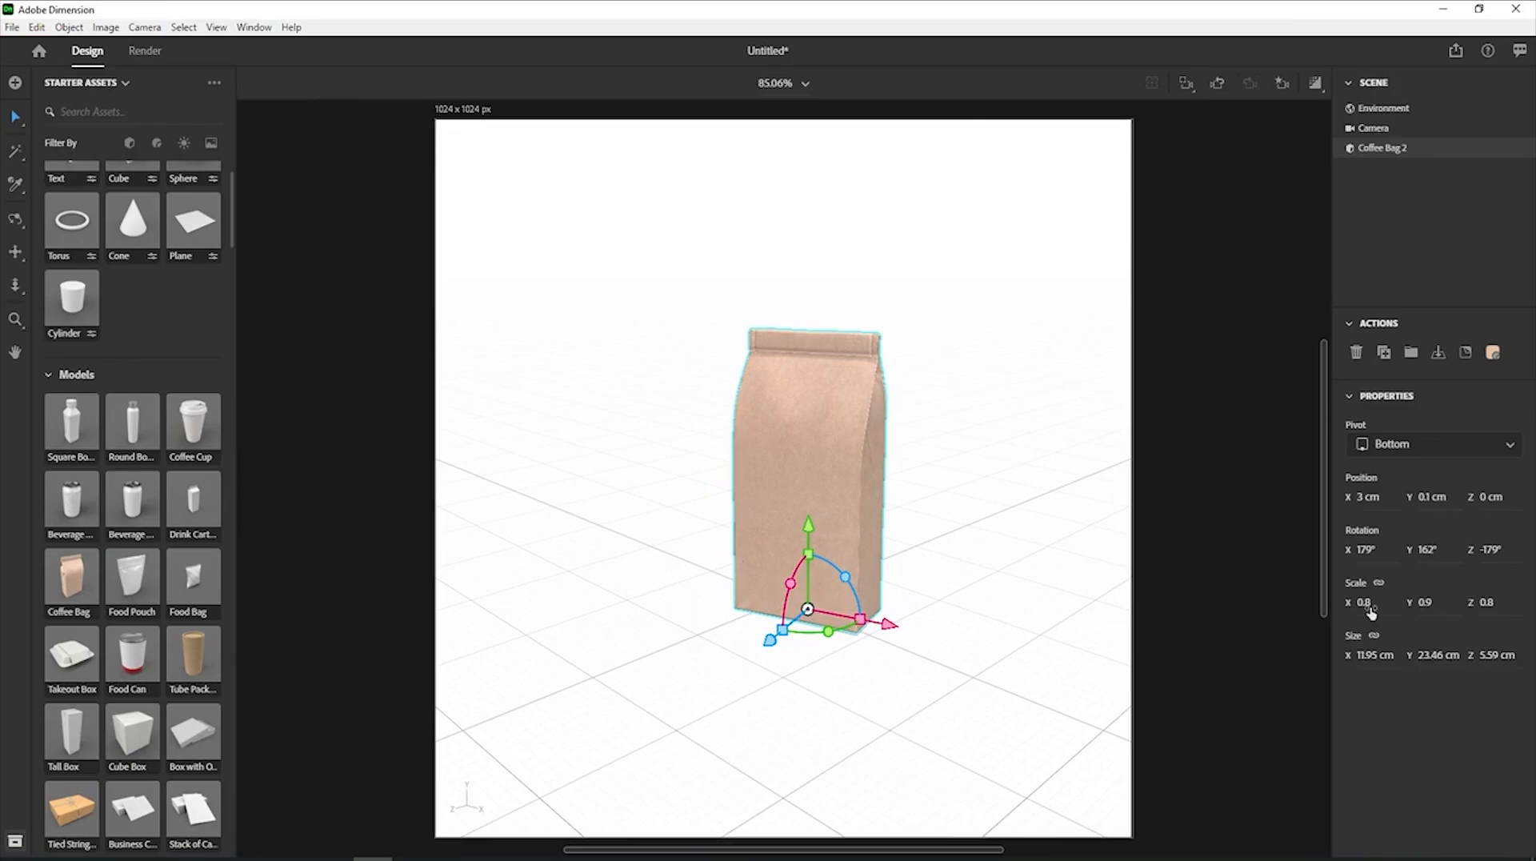
# Try the bag's pivot at Center and Top, and return it to Bottom.
pyautogui.click(1441, 452)
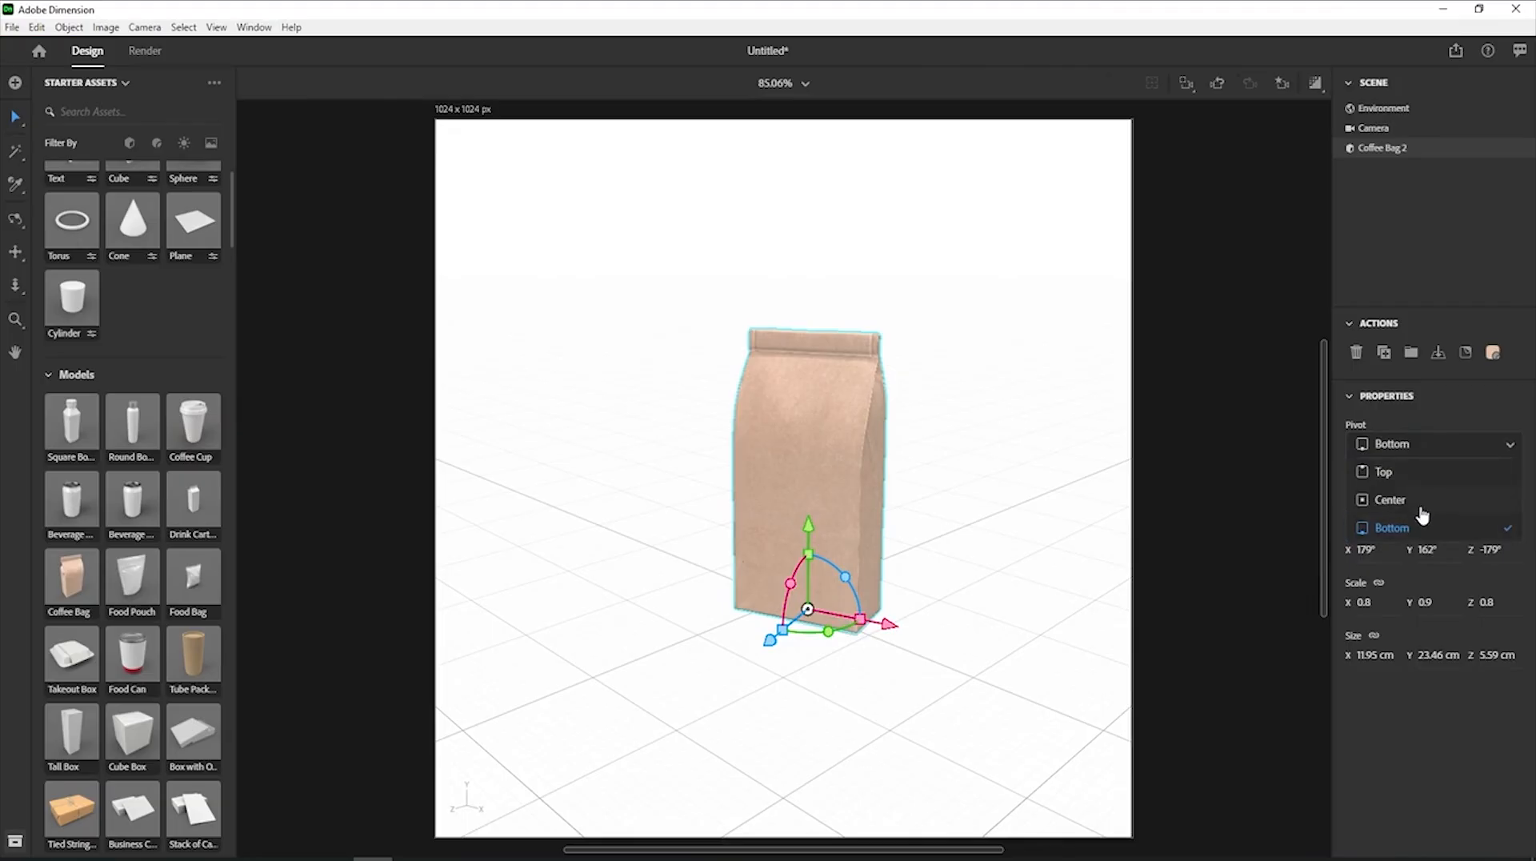
pyautogui.click(1423, 502)
pyautogui.click(1415, 453)
pyautogui.click(1411, 475)
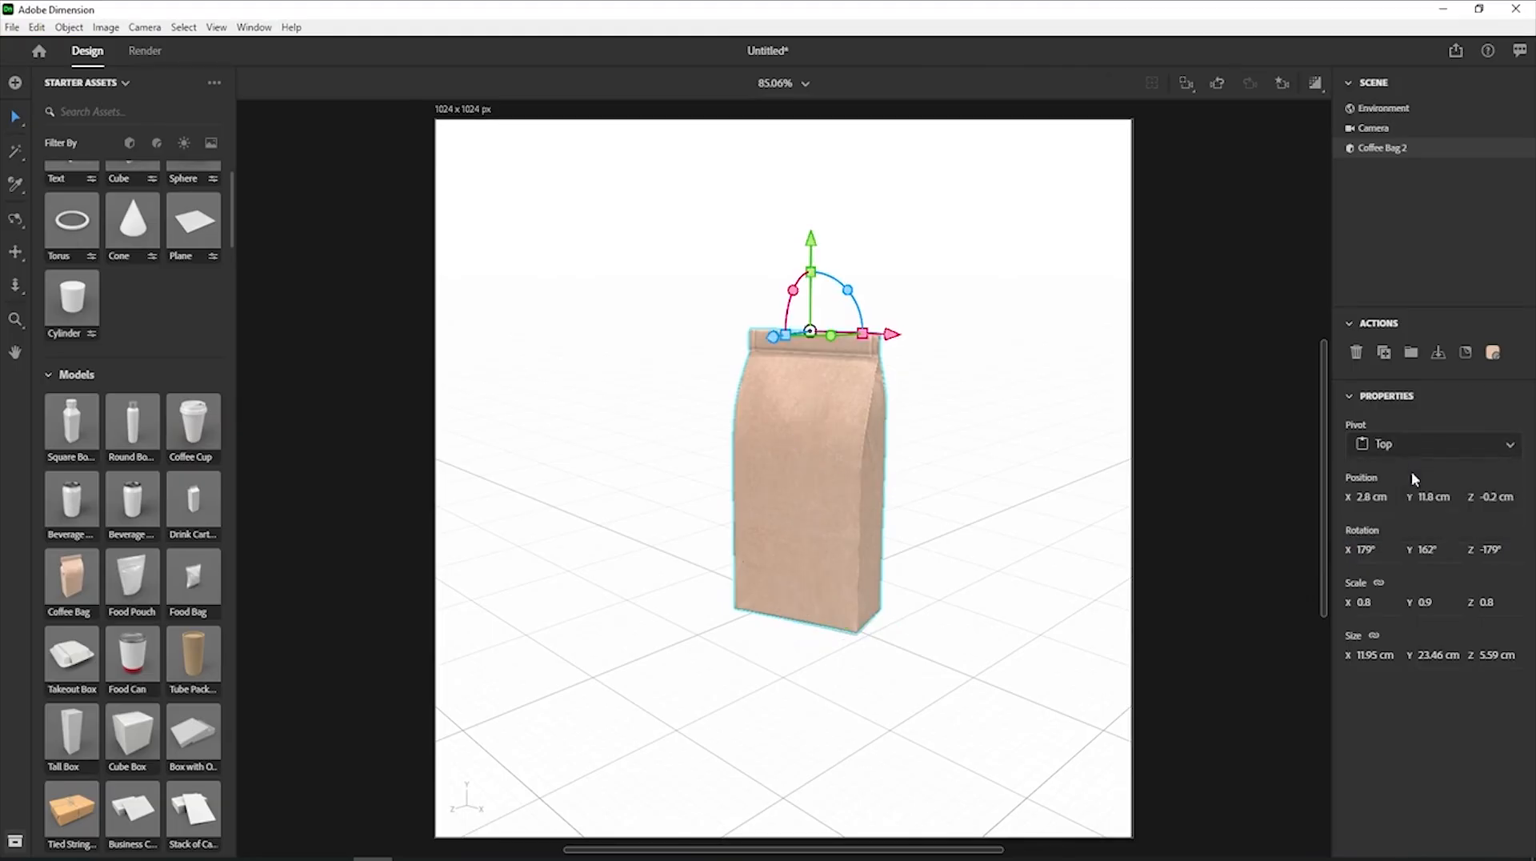
pyautogui.click(1434, 459)
pyautogui.click(1417, 523)
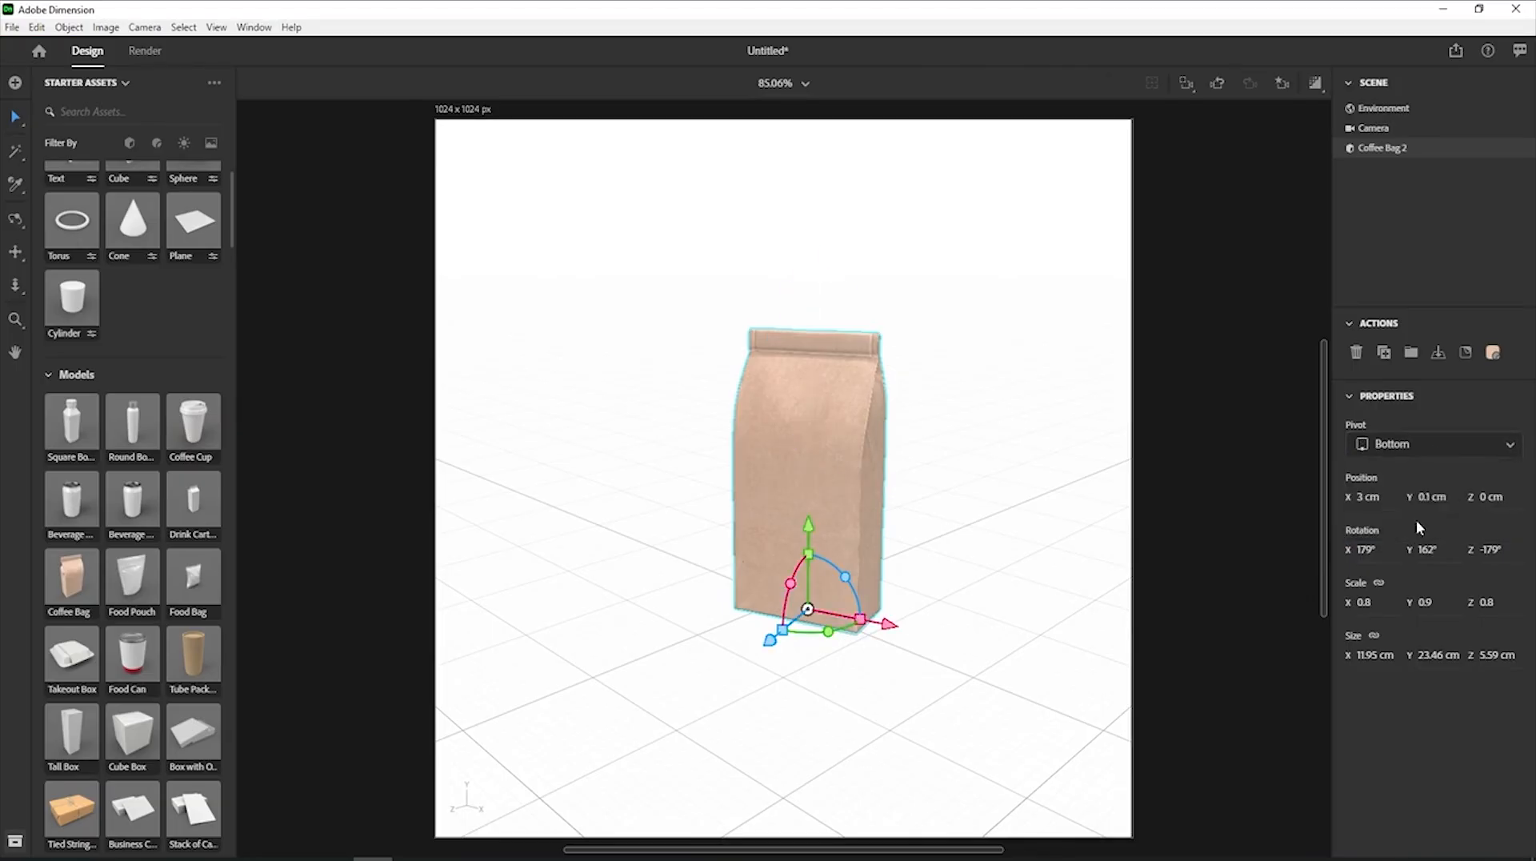
pyautogui.click(1434, 449)
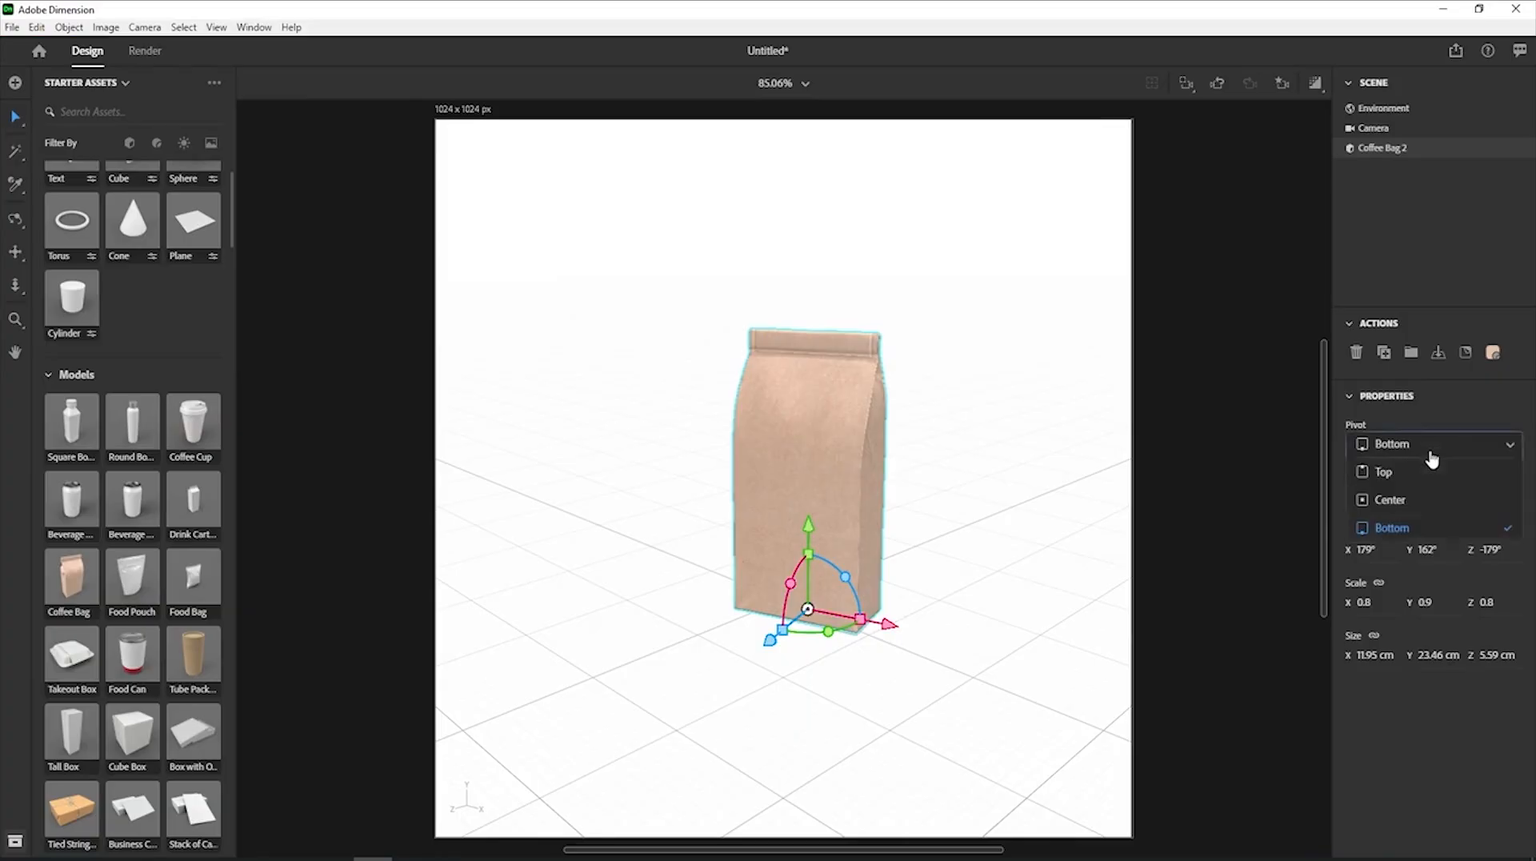
pyautogui.click(1412, 502)
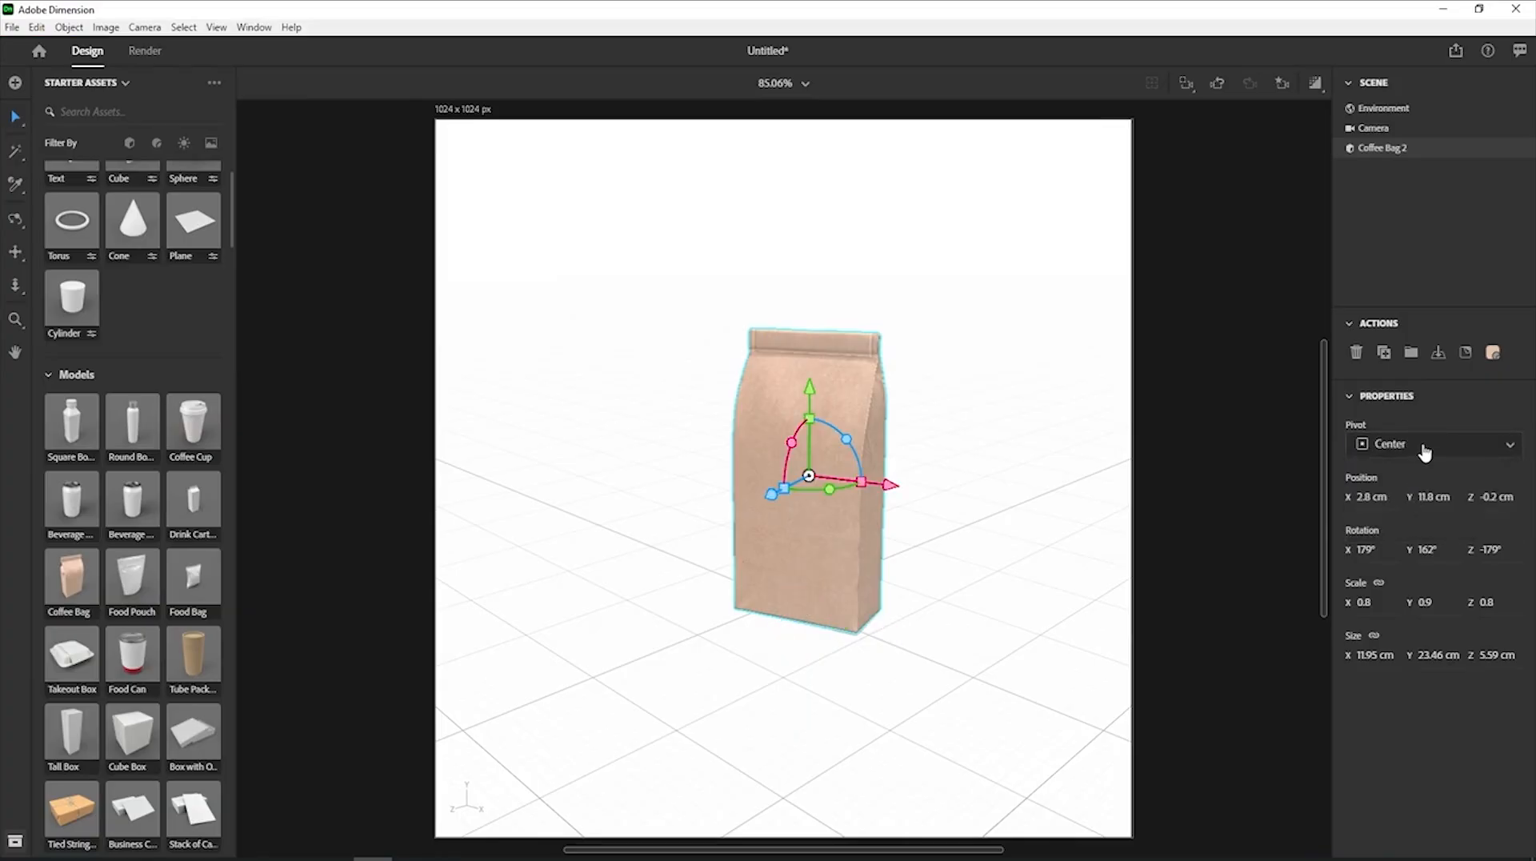
pyautogui.click(1425, 452)
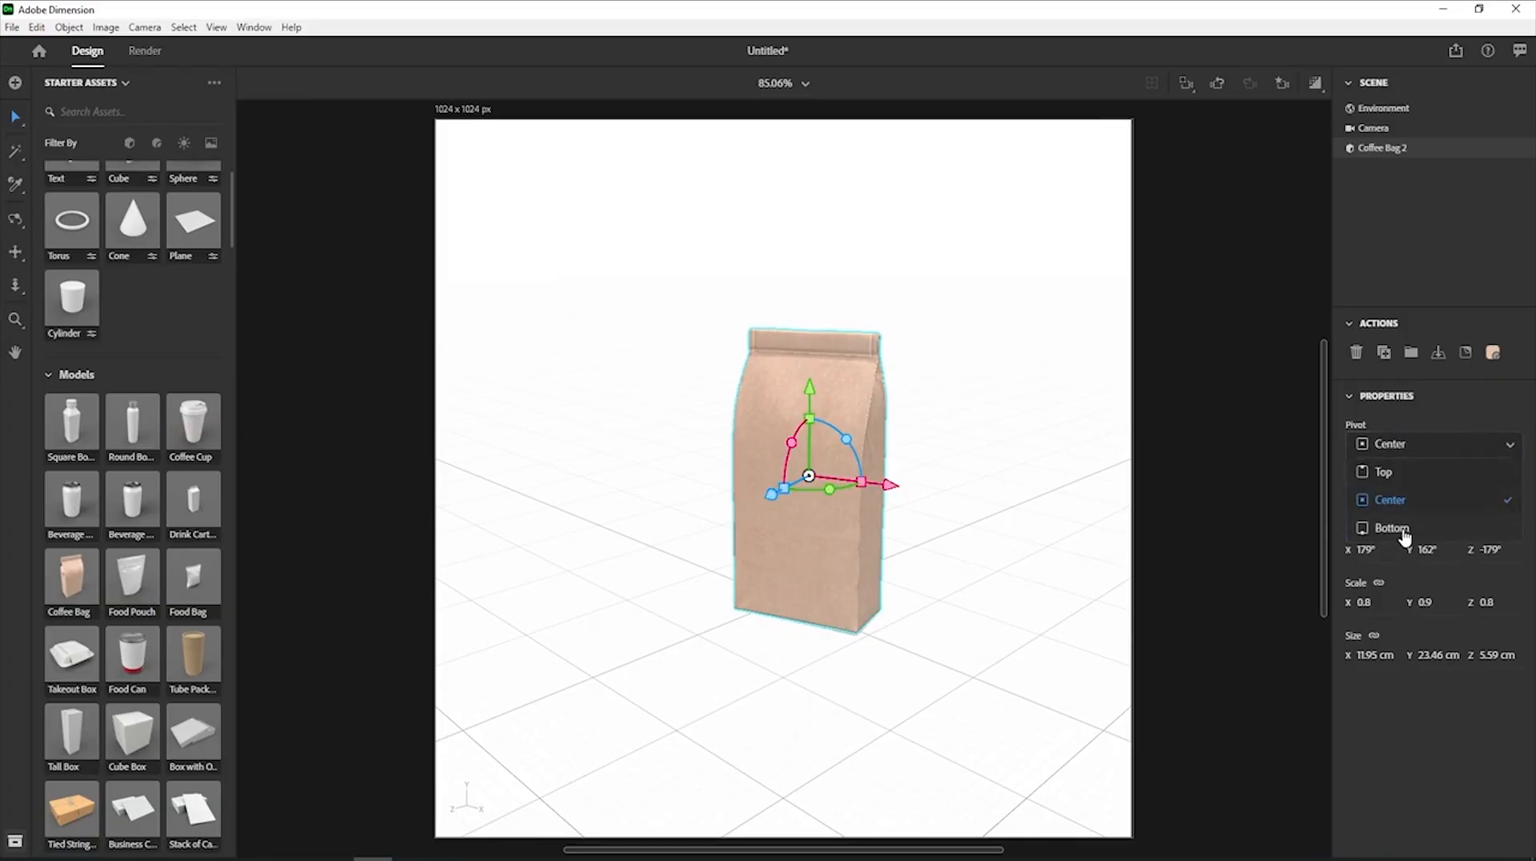
pyautogui.click(1405, 532)
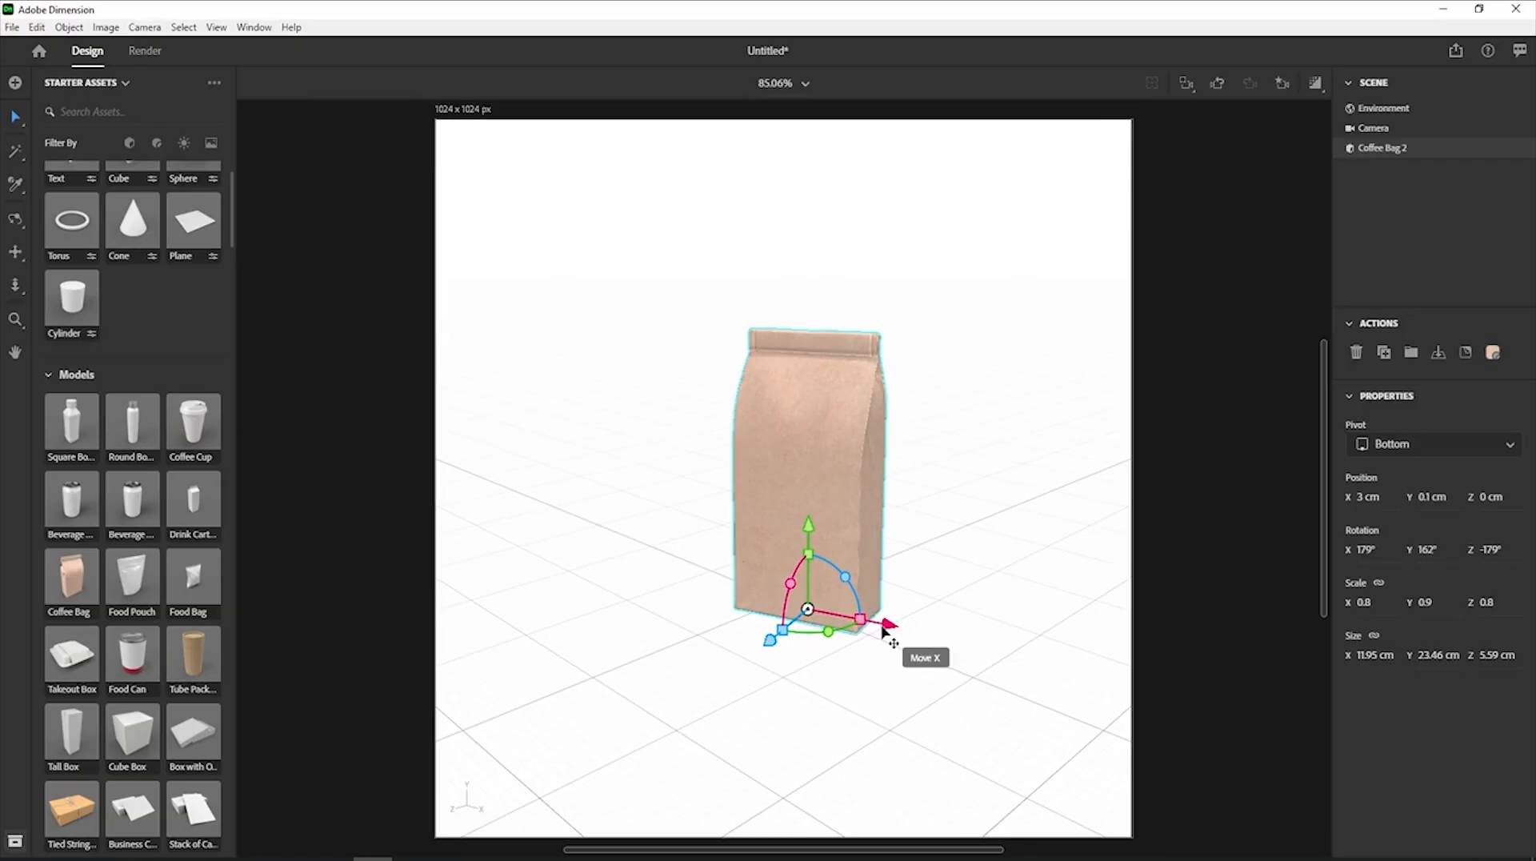
# Move the bag to about X 0 cm, Z 1.1 cm, turn it to Y 159° and resize it to about 11.84 × 23.9 × 5.54 cm.
pyautogui.moveTo(885, 623); pyautogui.dragTo(798, 627)
pyautogui.moveTo(783, 551)
pyautogui.mouseDown()
pyautogui.moveTo(780, 533)
pyautogui.moveTo(784, 551)
pyautogui.mouseUp()
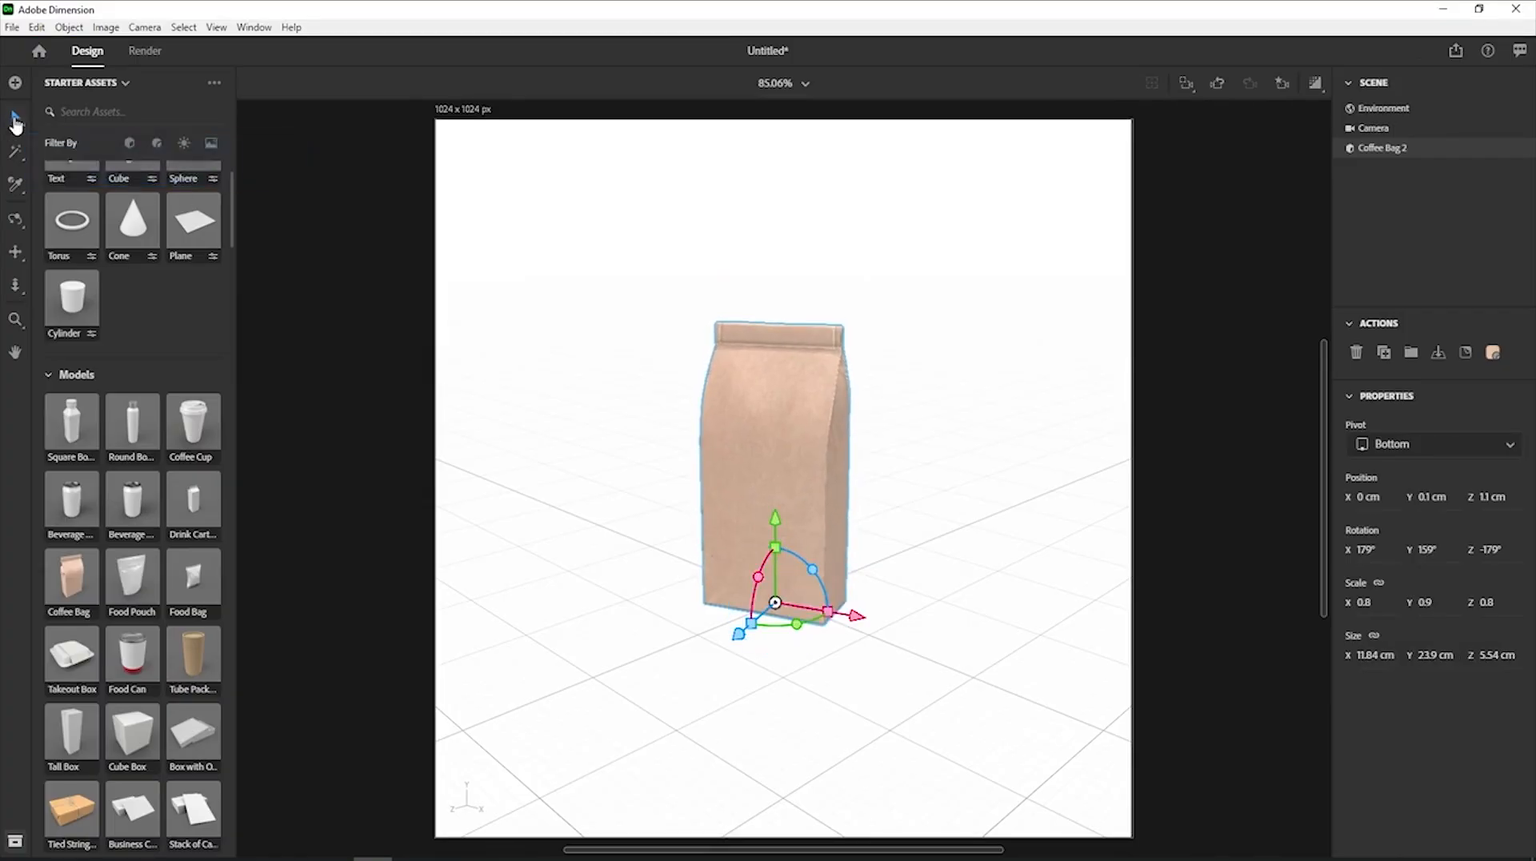
# Switch through the Move, Rotate and Scale tools to compare their handles on the bag, and return to the Select Tool.
pyautogui.click(14, 121)
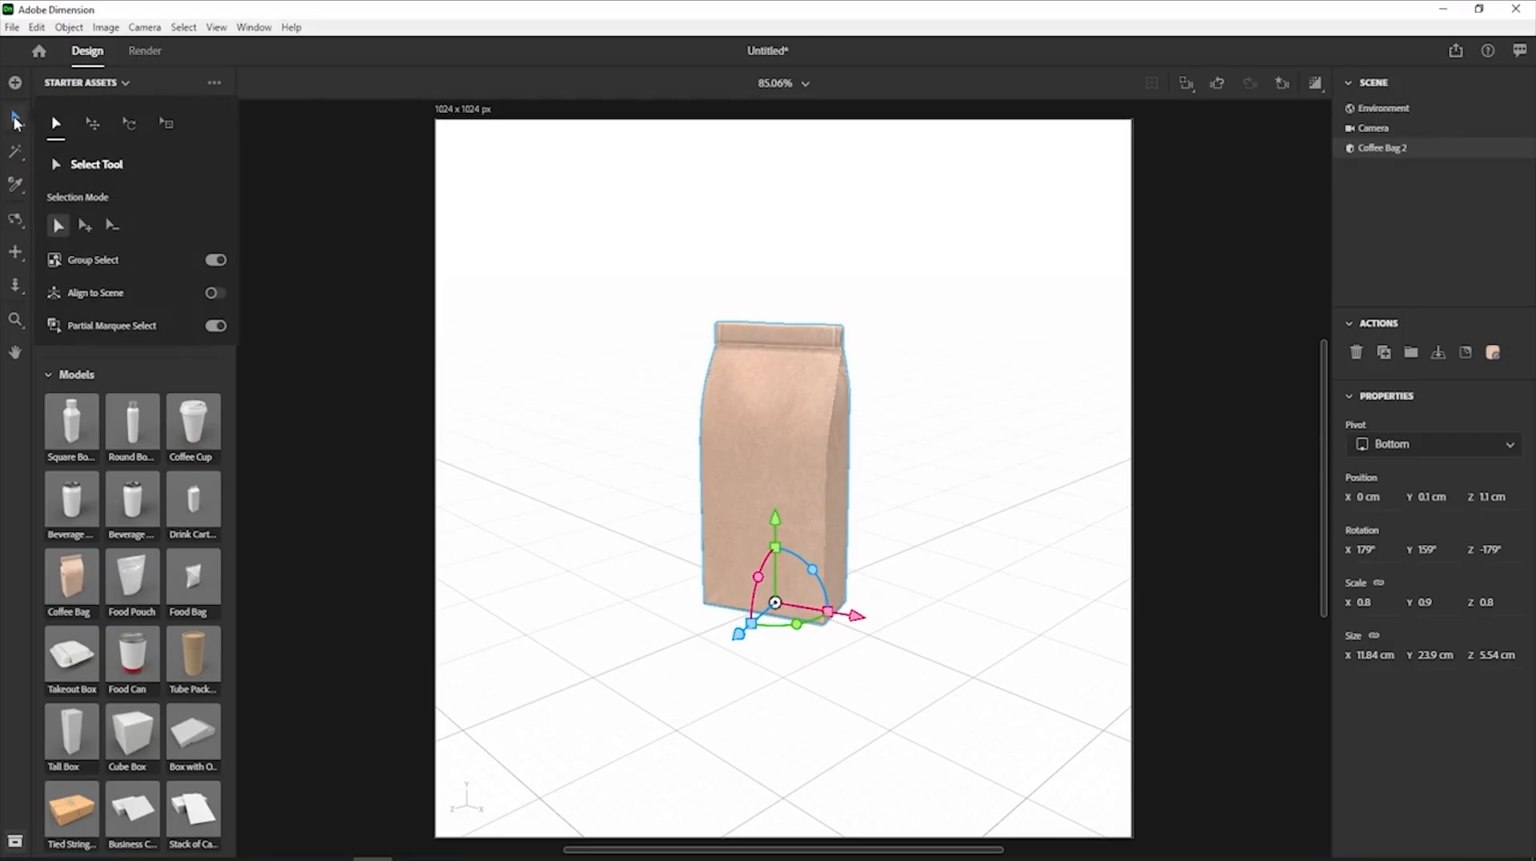
pyautogui.click(92, 126)
pyautogui.click(128, 125)
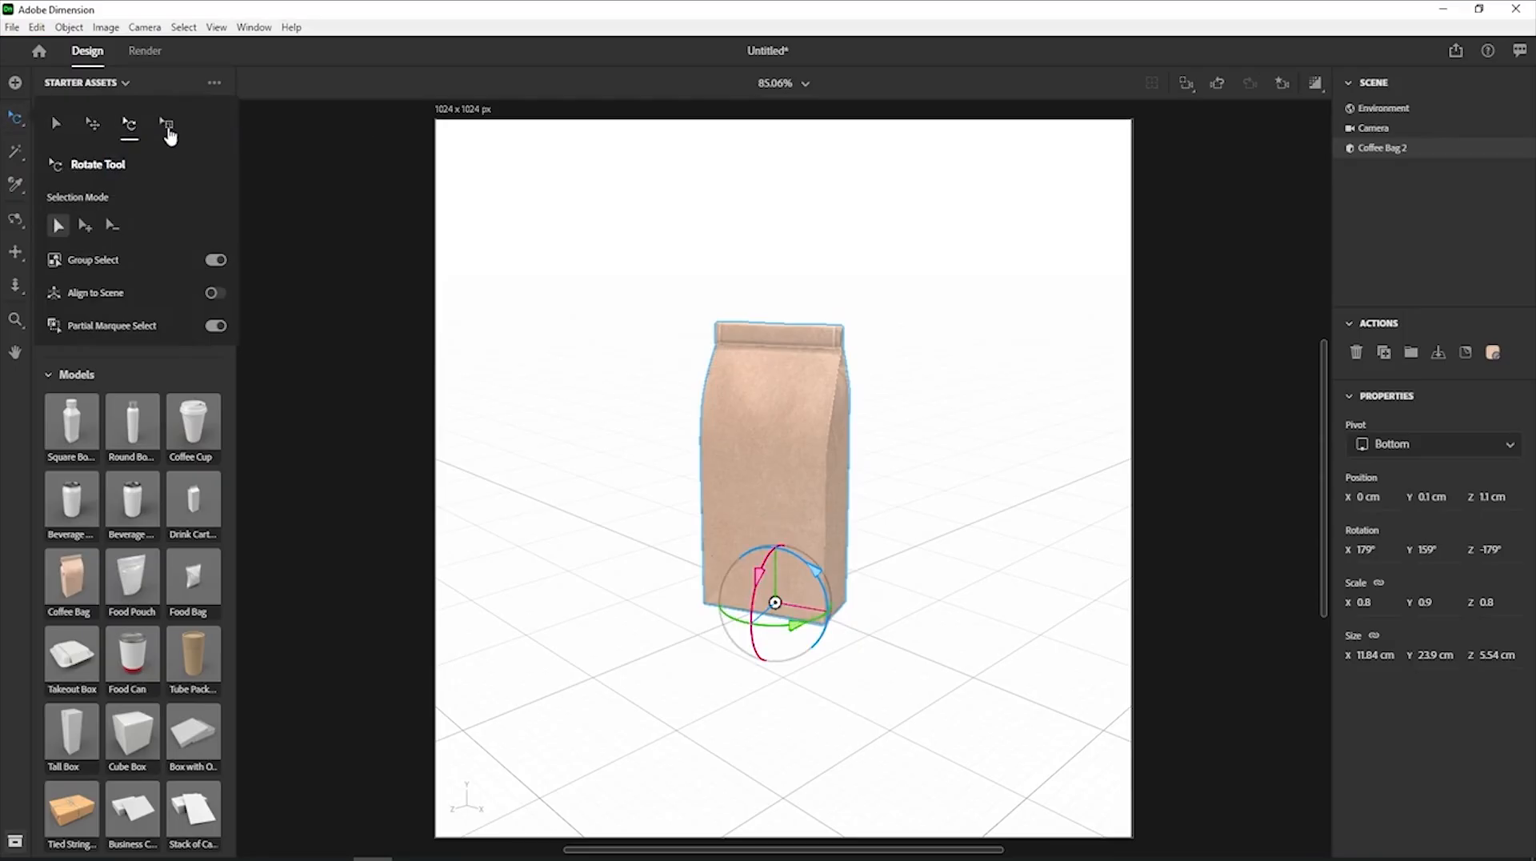
pyautogui.click(168, 128)
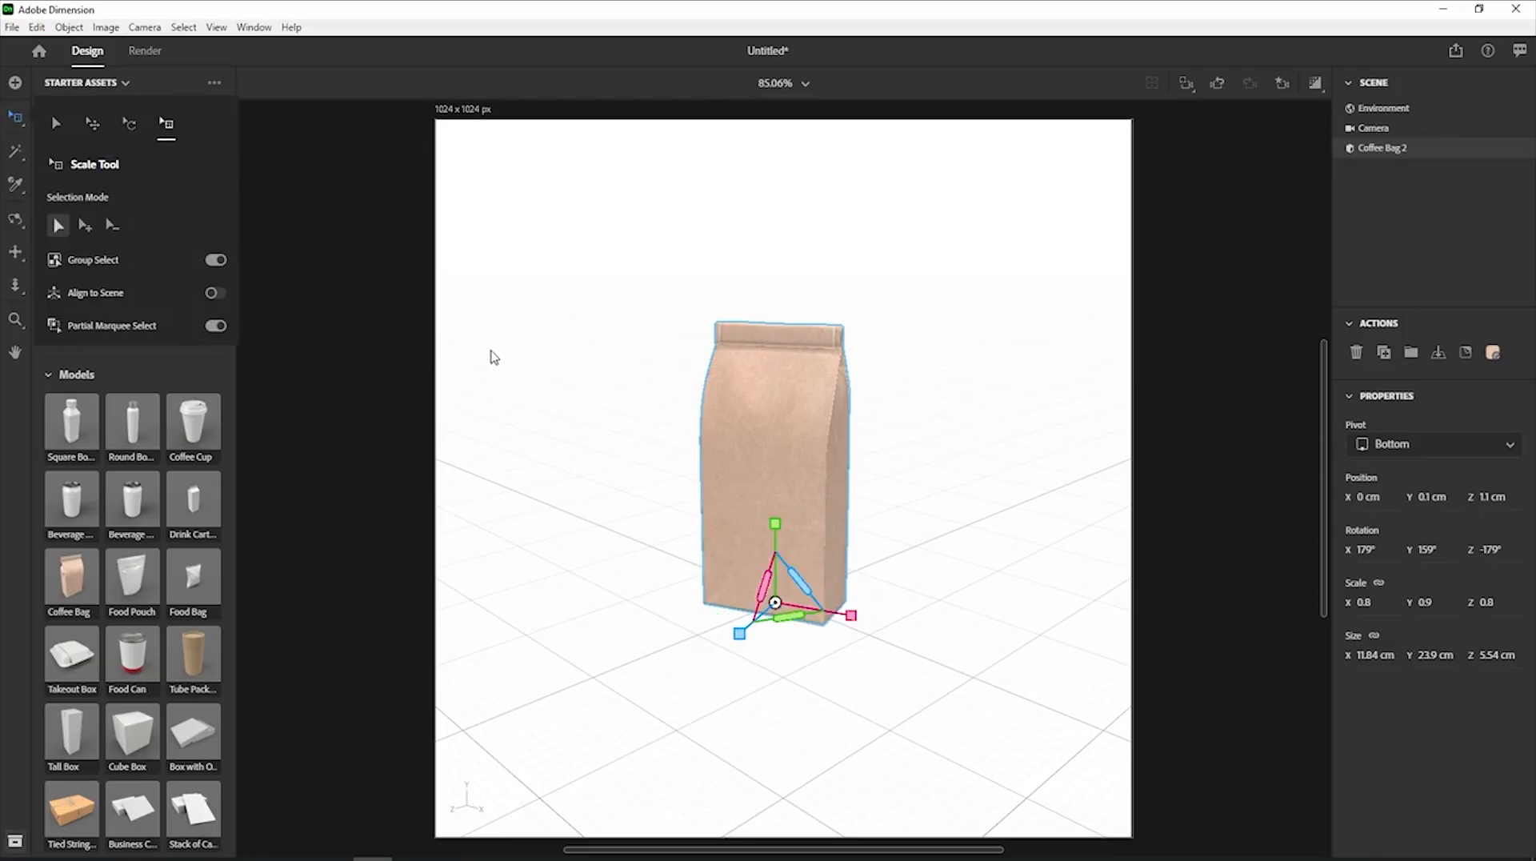
pyautogui.press('v')
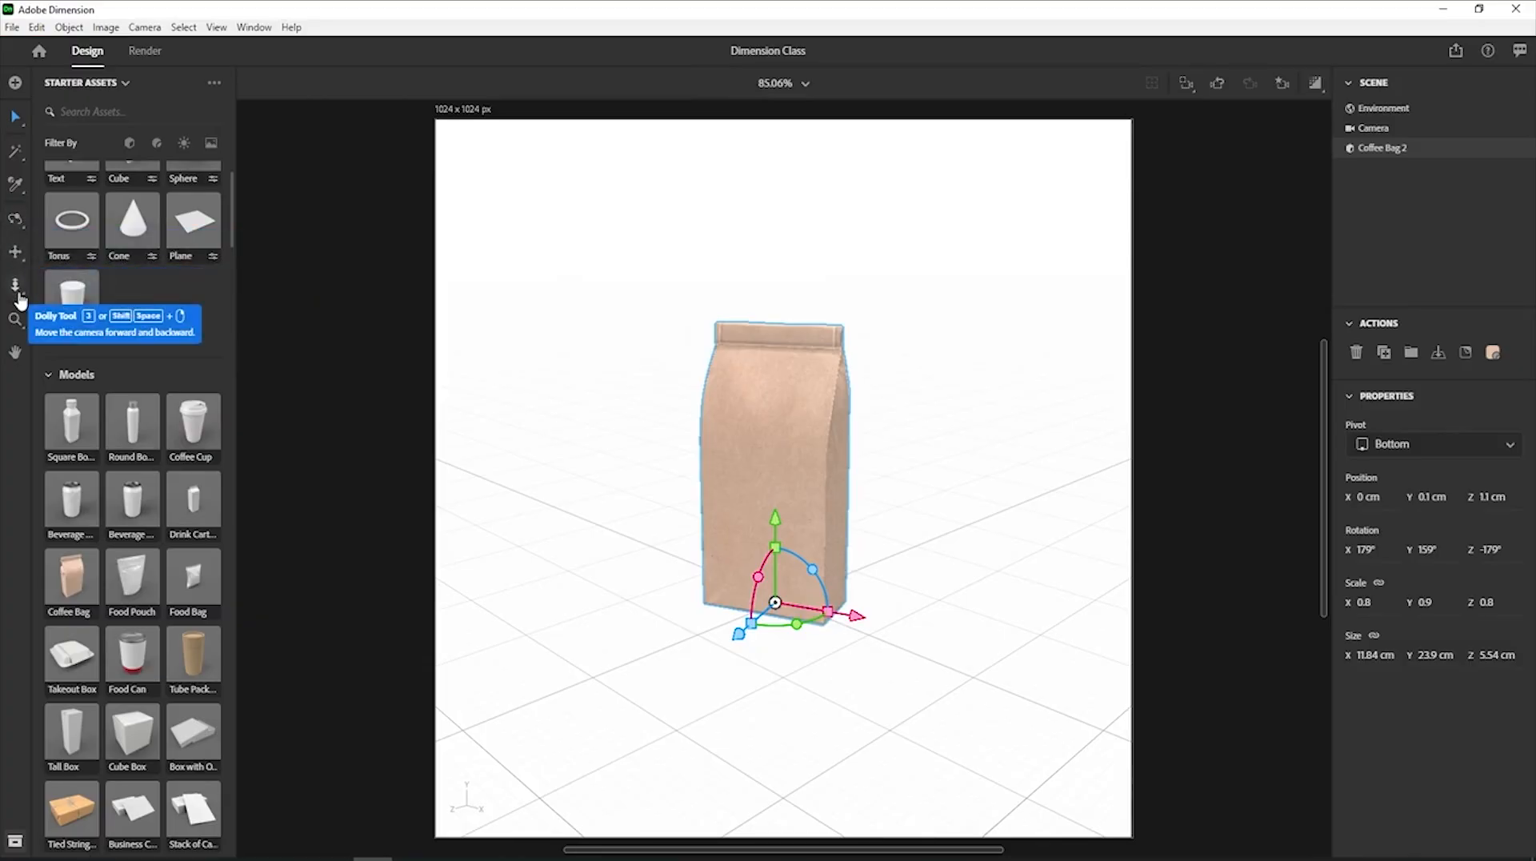
# Orbit the camera around the coffee bag to view its side and back, and return to a raised three-quarter front view.
pyautogui.click(17, 221)
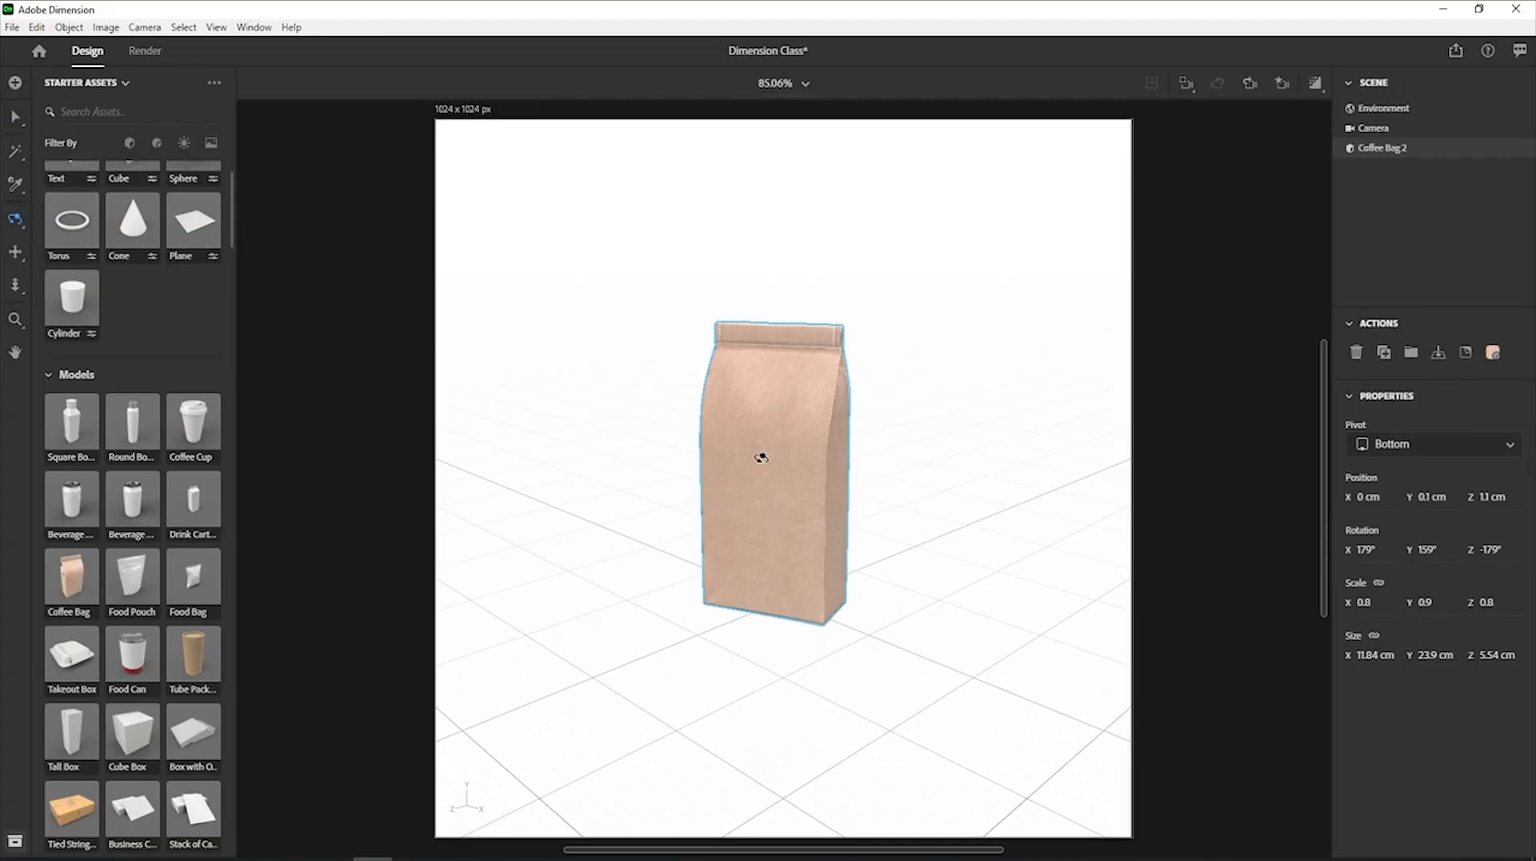
pyautogui.moveTo(761, 449); pyautogui.dragTo(560, 502)
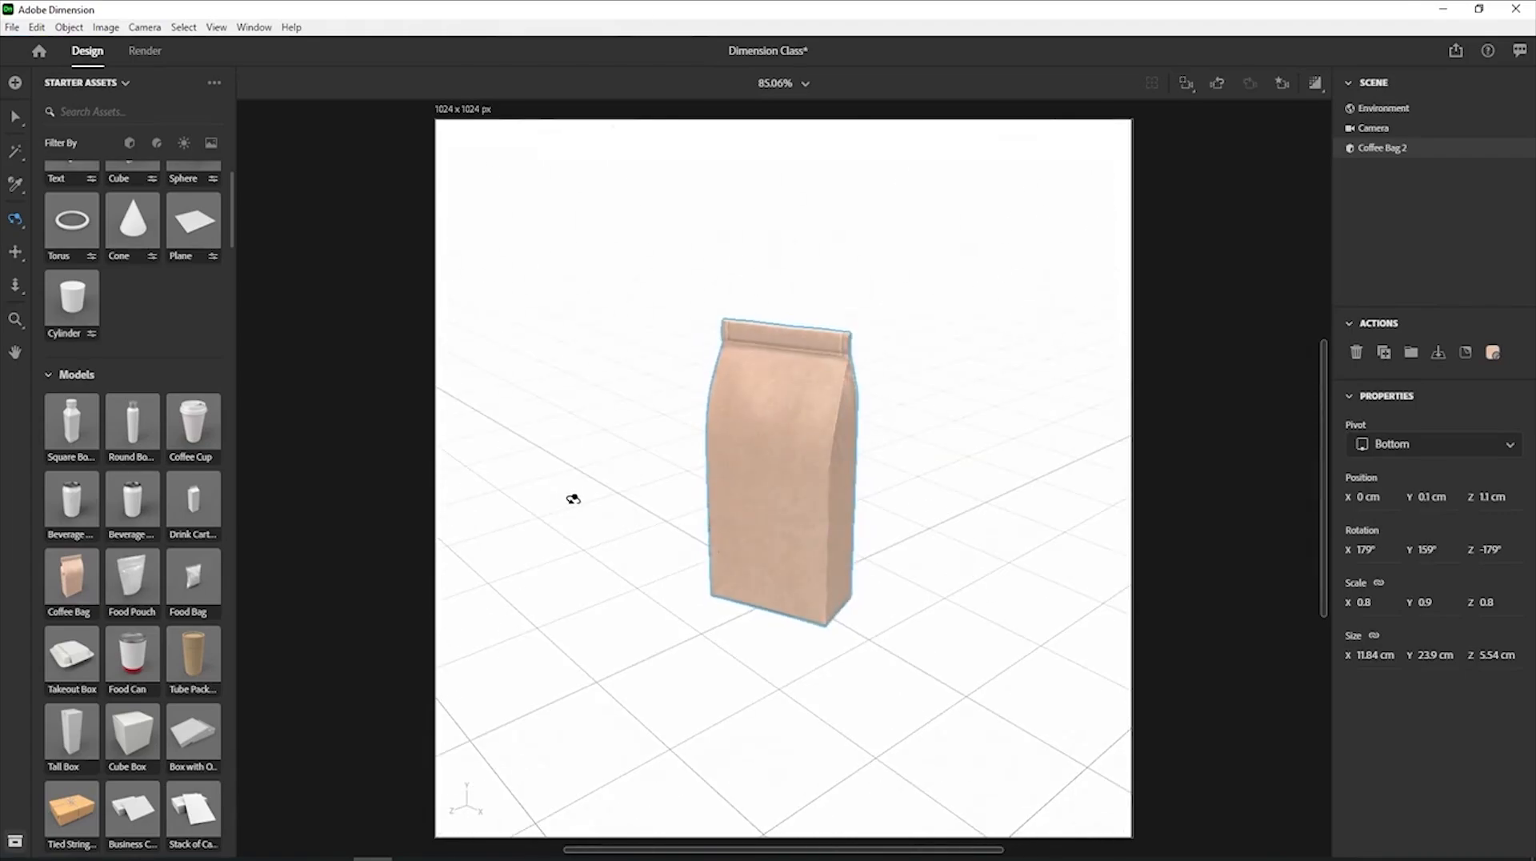
pyautogui.moveTo(805, 526); pyautogui.dragTo(513, 526)
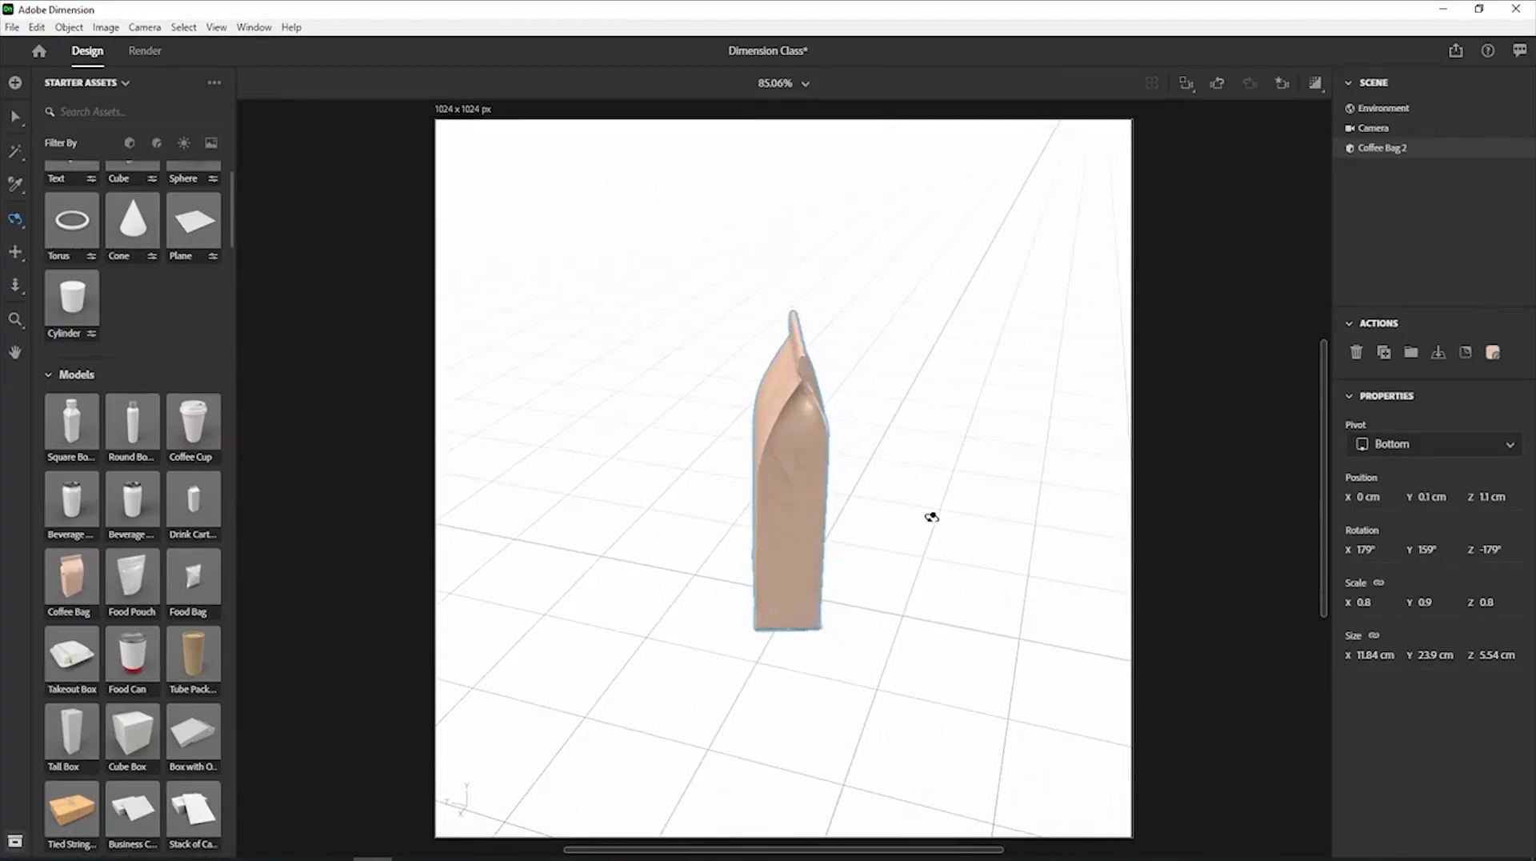
pyautogui.moveTo(932, 518)
pyautogui.mouseDown()
pyautogui.moveTo(782, 525)
pyautogui.moveTo(610, 497)
pyautogui.moveTo(730, 480)
pyautogui.moveTo(534, 499)
pyautogui.moveTo(933, 491)
pyautogui.mouseUp()
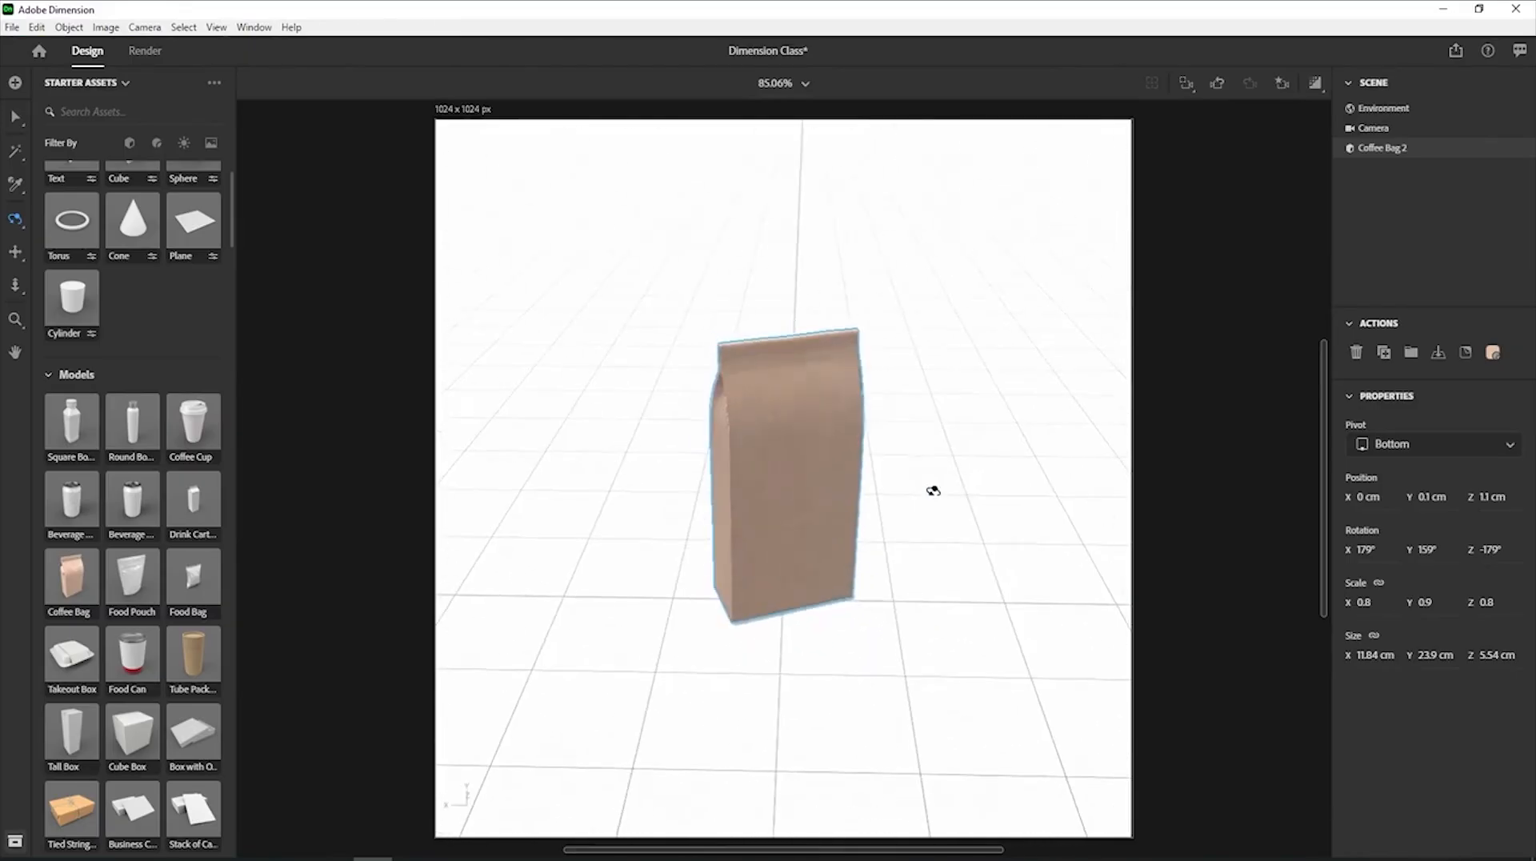
pyautogui.moveTo(754, 481); pyautogui.dragTo(702, 402)
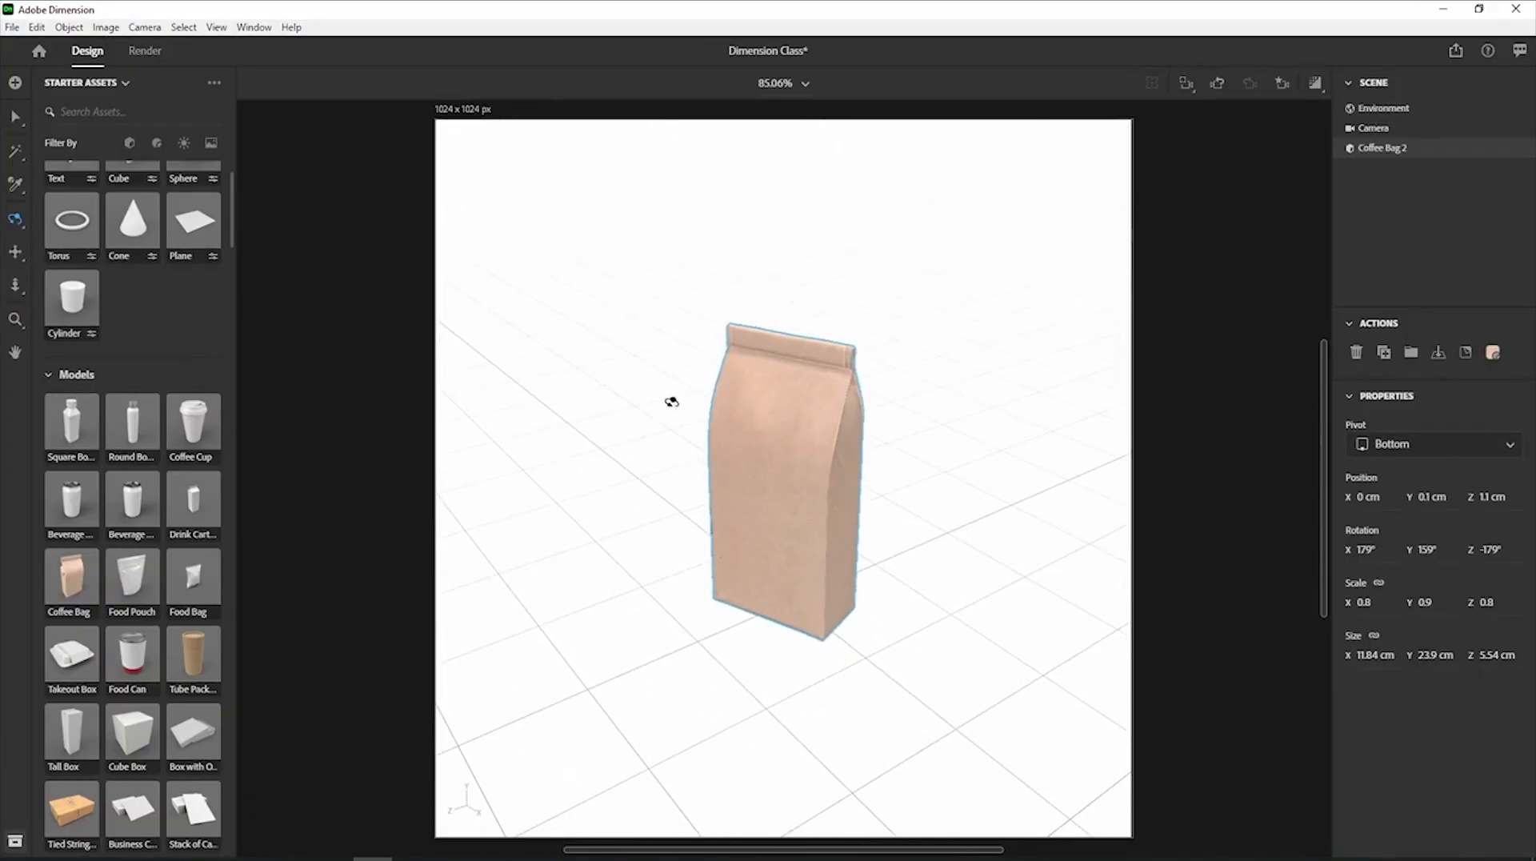
# Turn the bag to about Y 180°, slide it along the X axis to about 33.1 cm and deselect it.
pyautogui.click(19, 258)
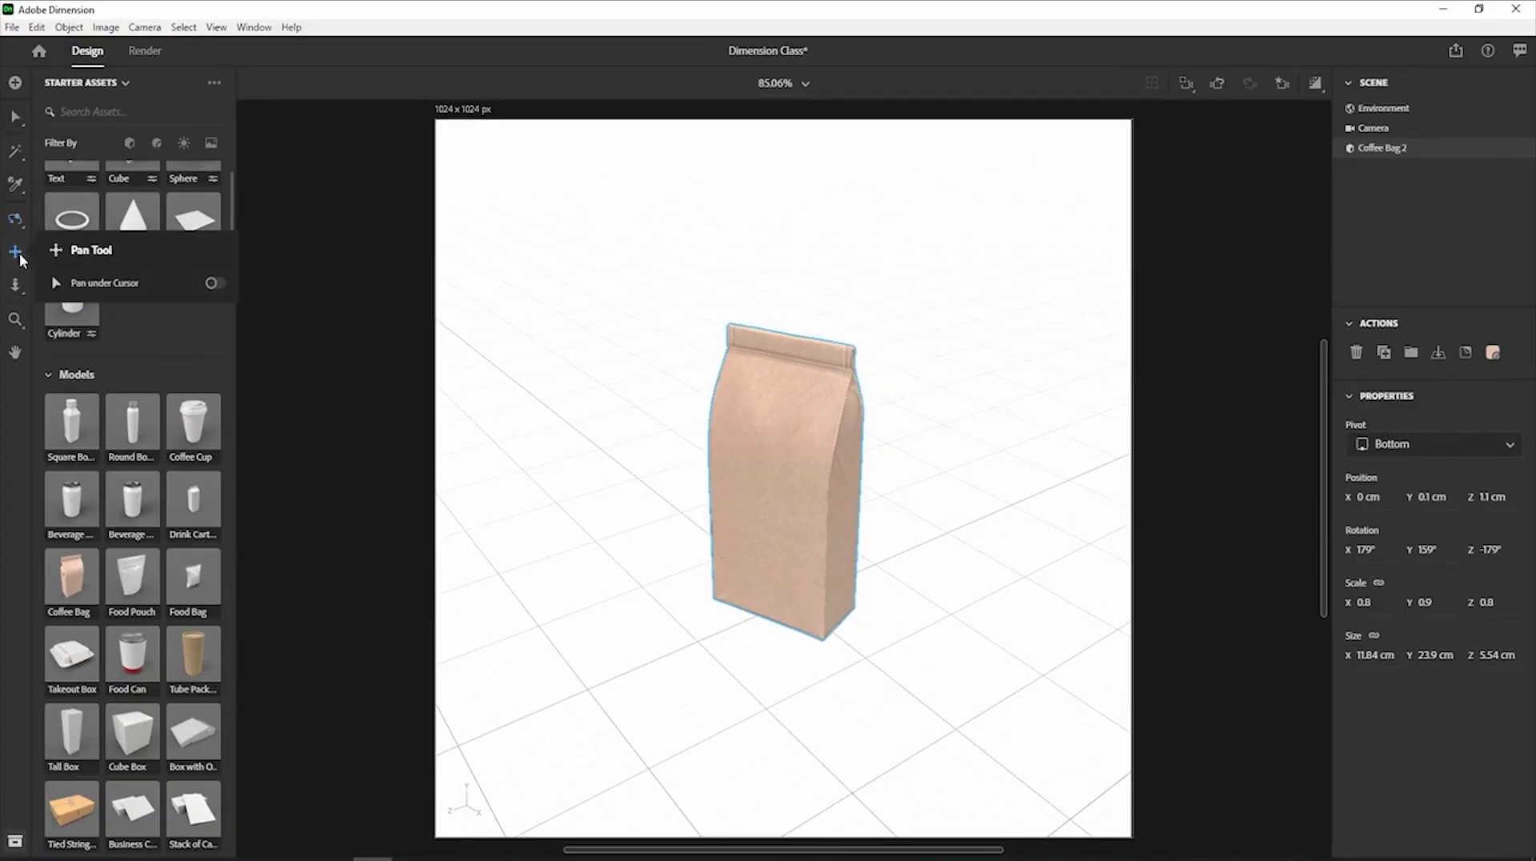
pyautogui.click(15, 258)
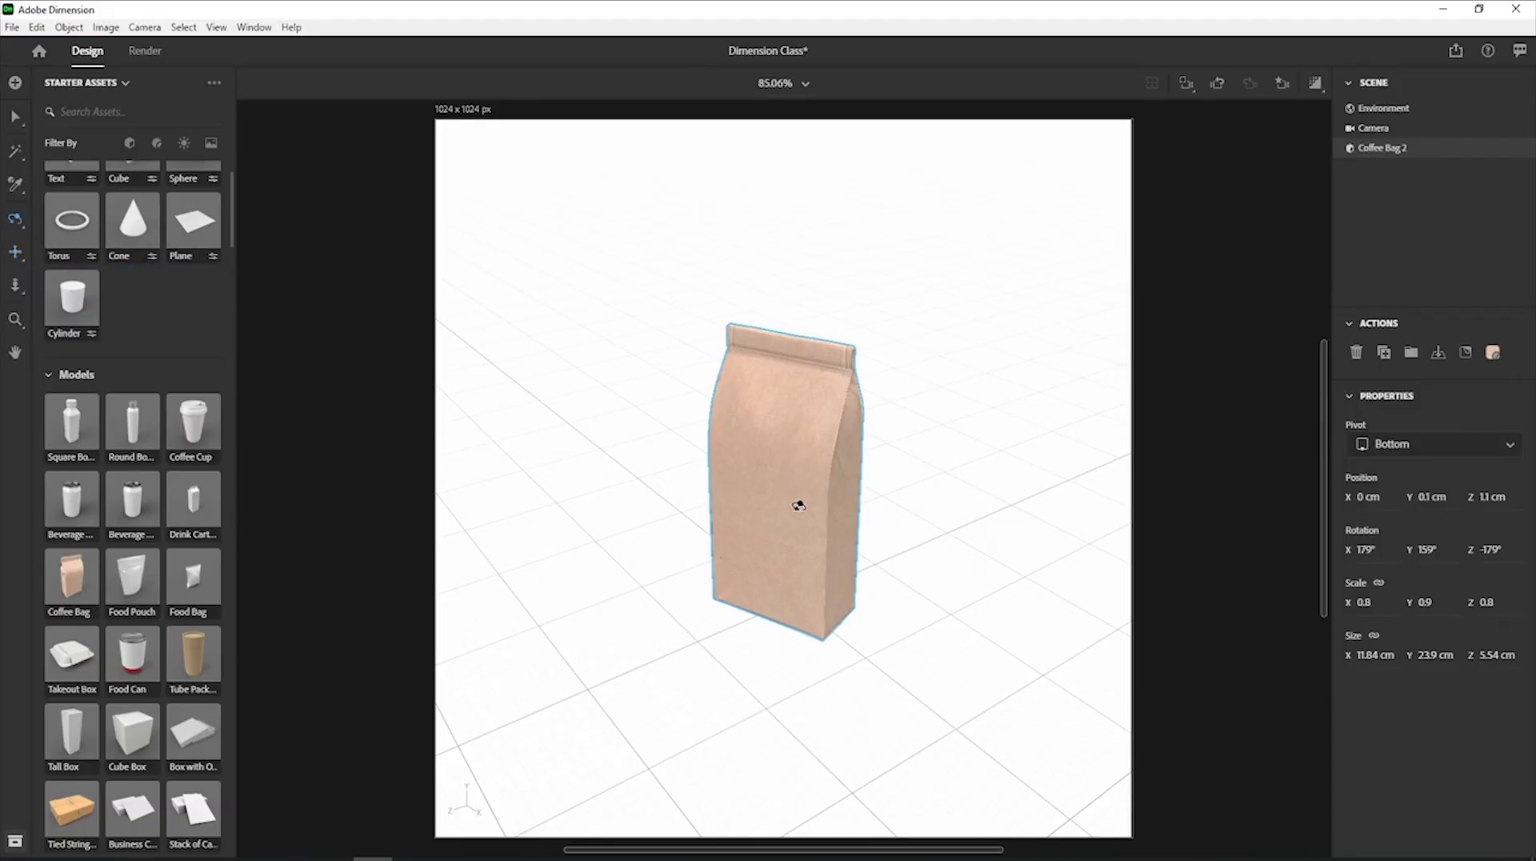
pyautogui.moveTo(799, 506); pyautogui.dragTo(964, 473)
pyautogui.press('v')
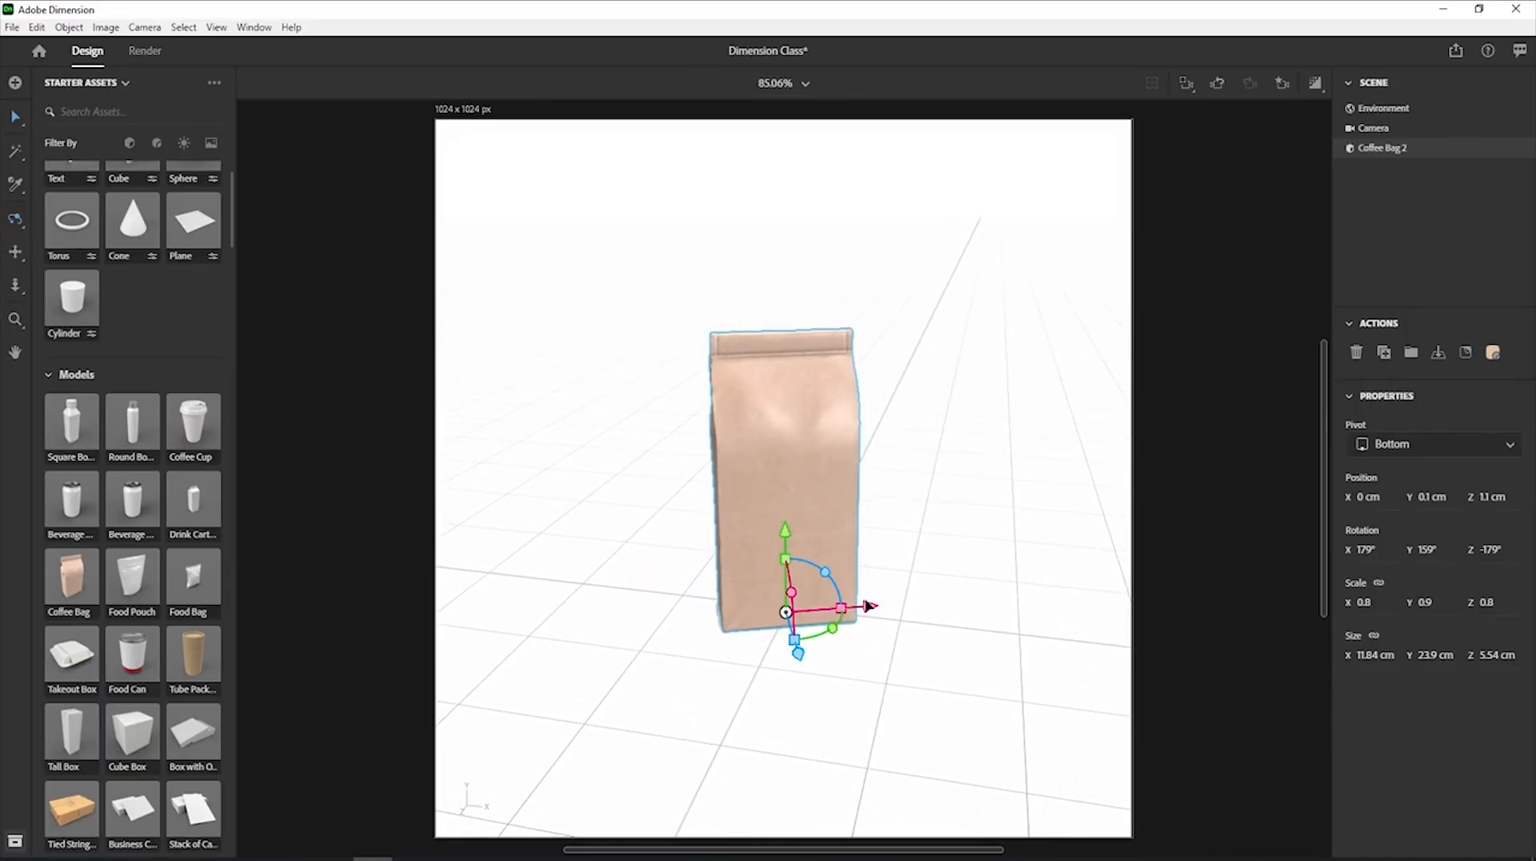
pyautogui.moveTo(832, 632); pyautogui.dragTo(1302, 676)
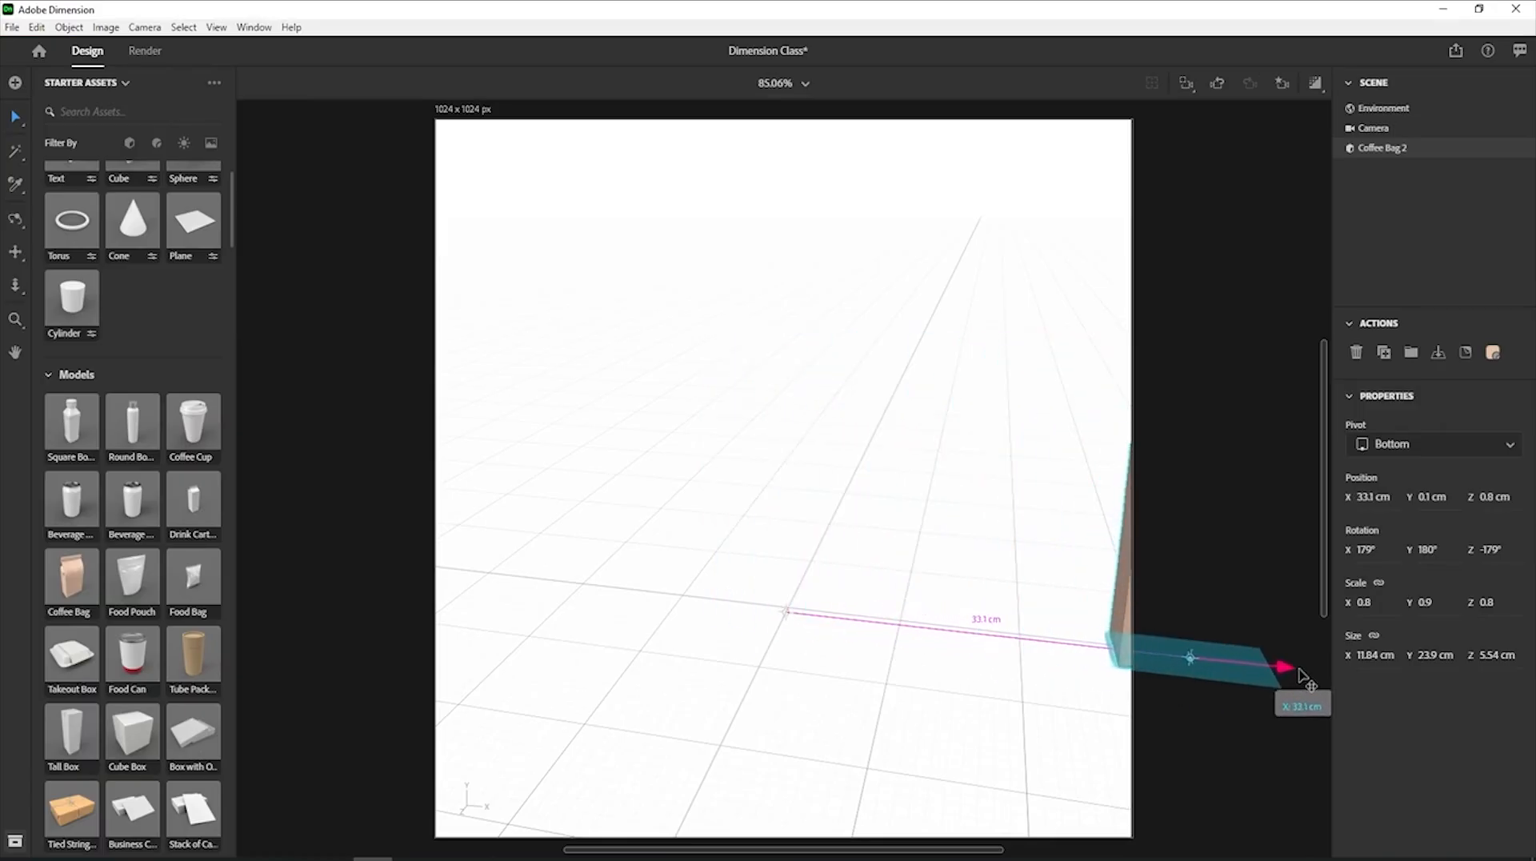
pyautogui.click(827, 600)
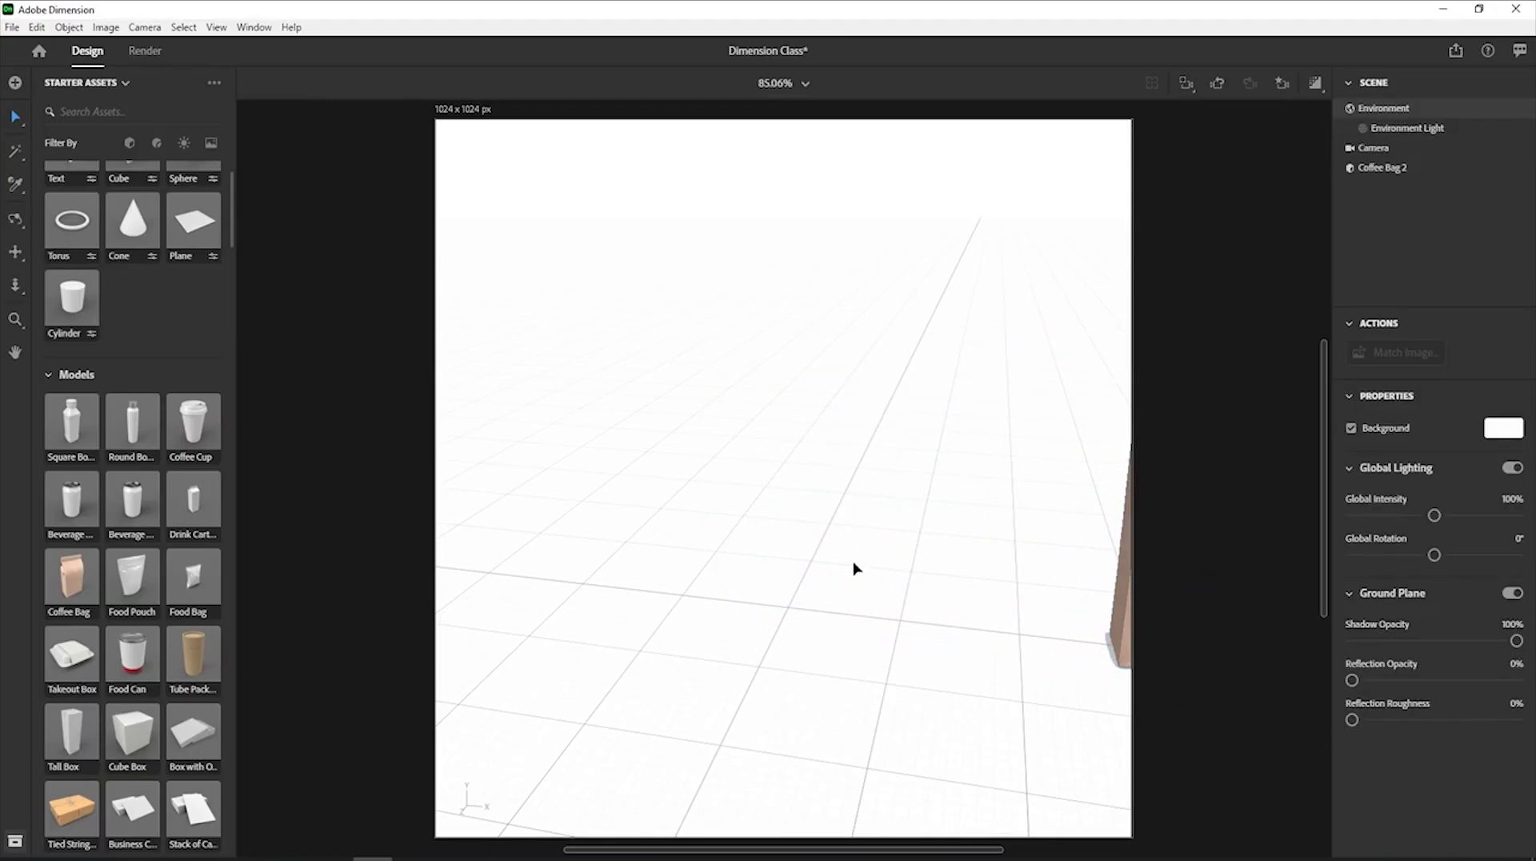
# Orbit and pan the camera until the coffee bag is fully inside the canvas, and return to the Select Tool.
pyautogui.press('1')
pyautogui.moveTo(853, 566); pyautogui.dragTo(801, 568)
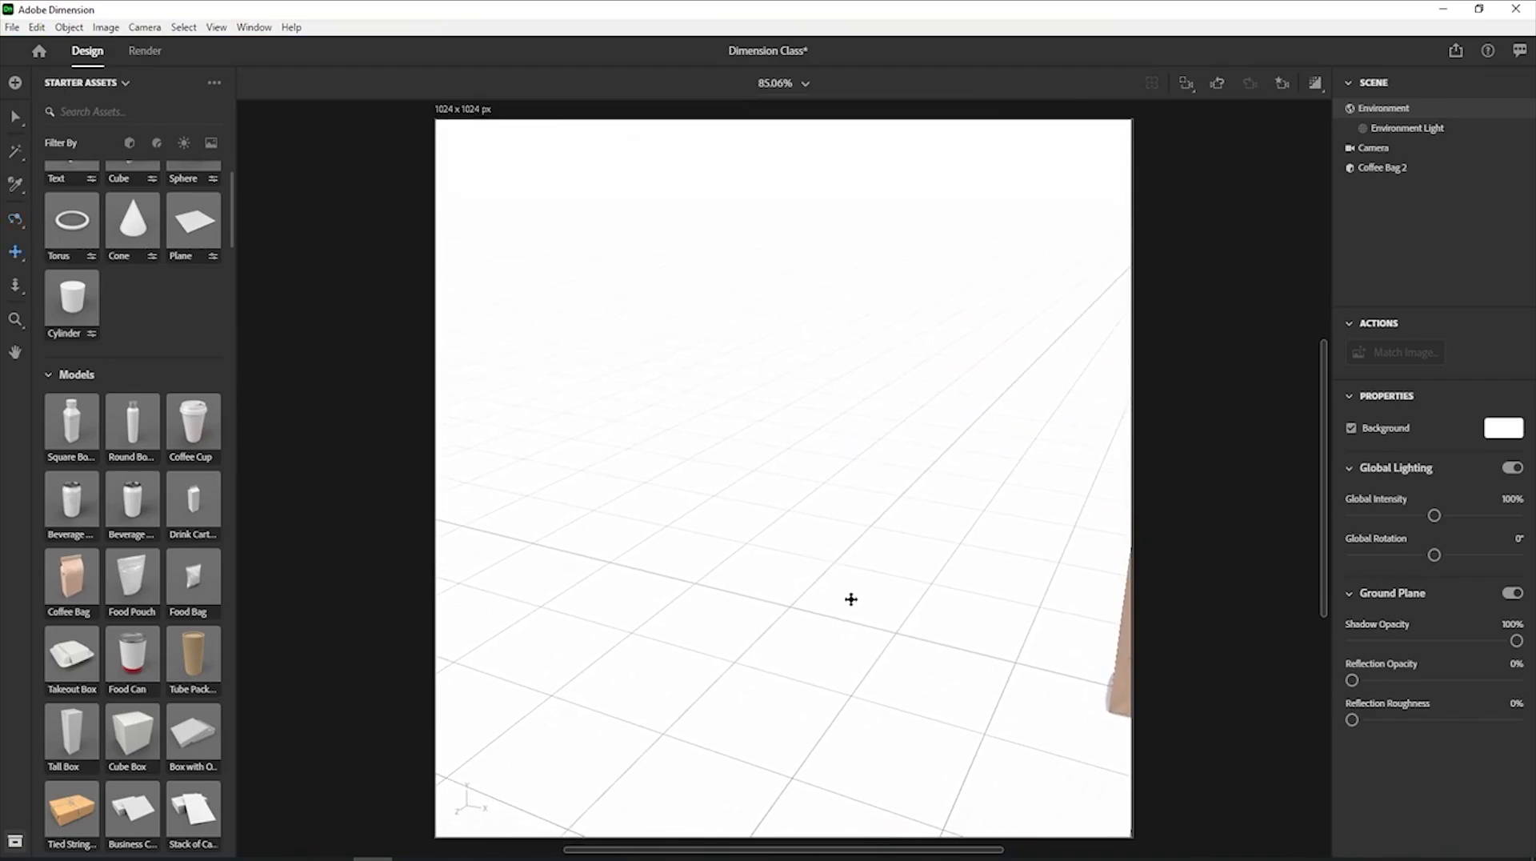
pyautogui.moveTo(869, 591); pyautogui.dragTo(615, 541)
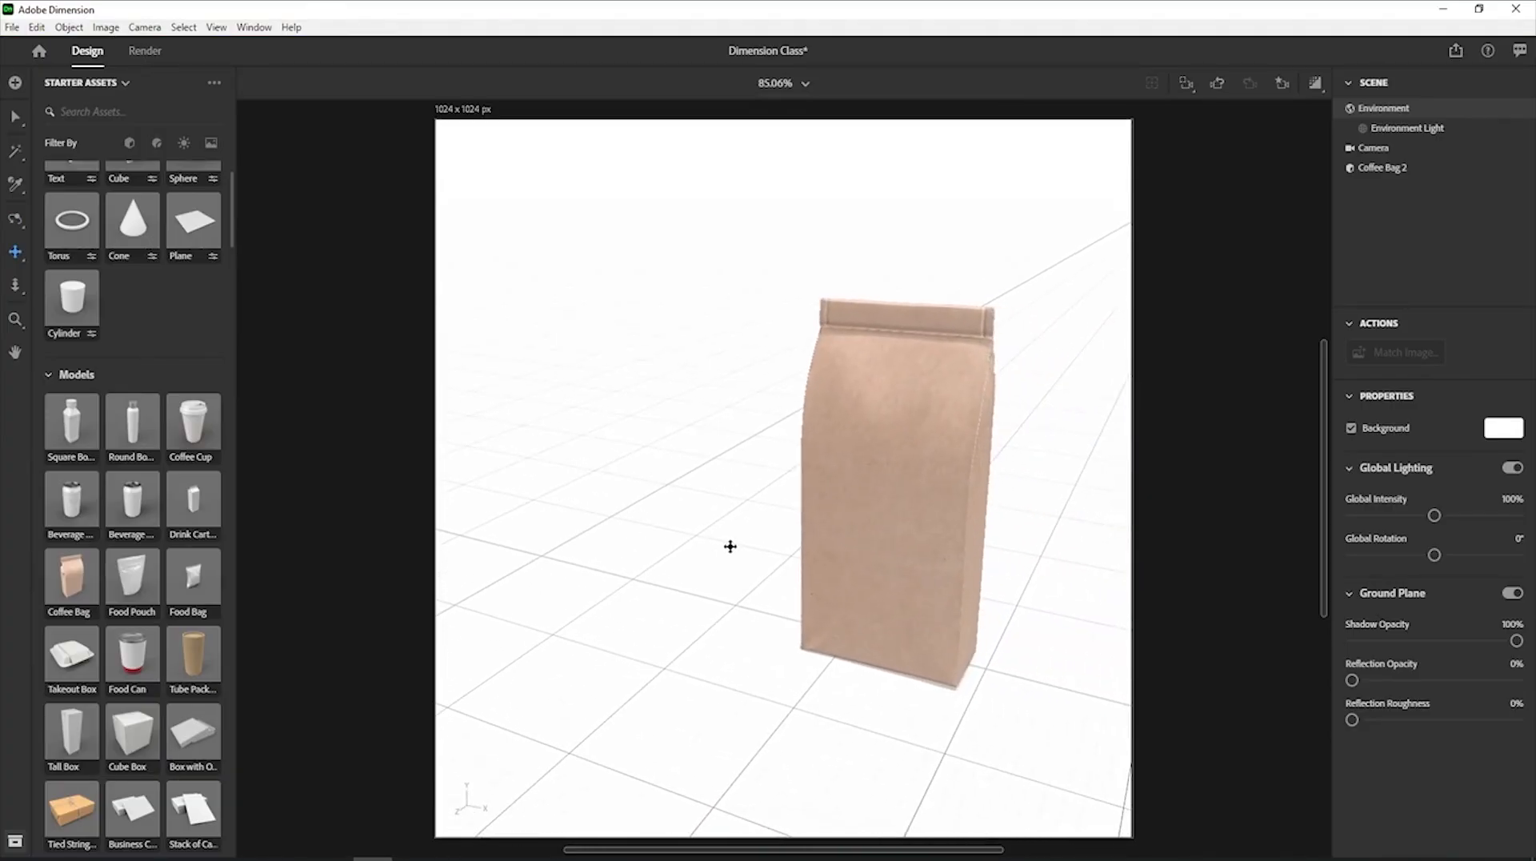
pyautogui.moveTo(730, 547); pyautogui.dragTo(765, 557)
pyautogui.press('v')
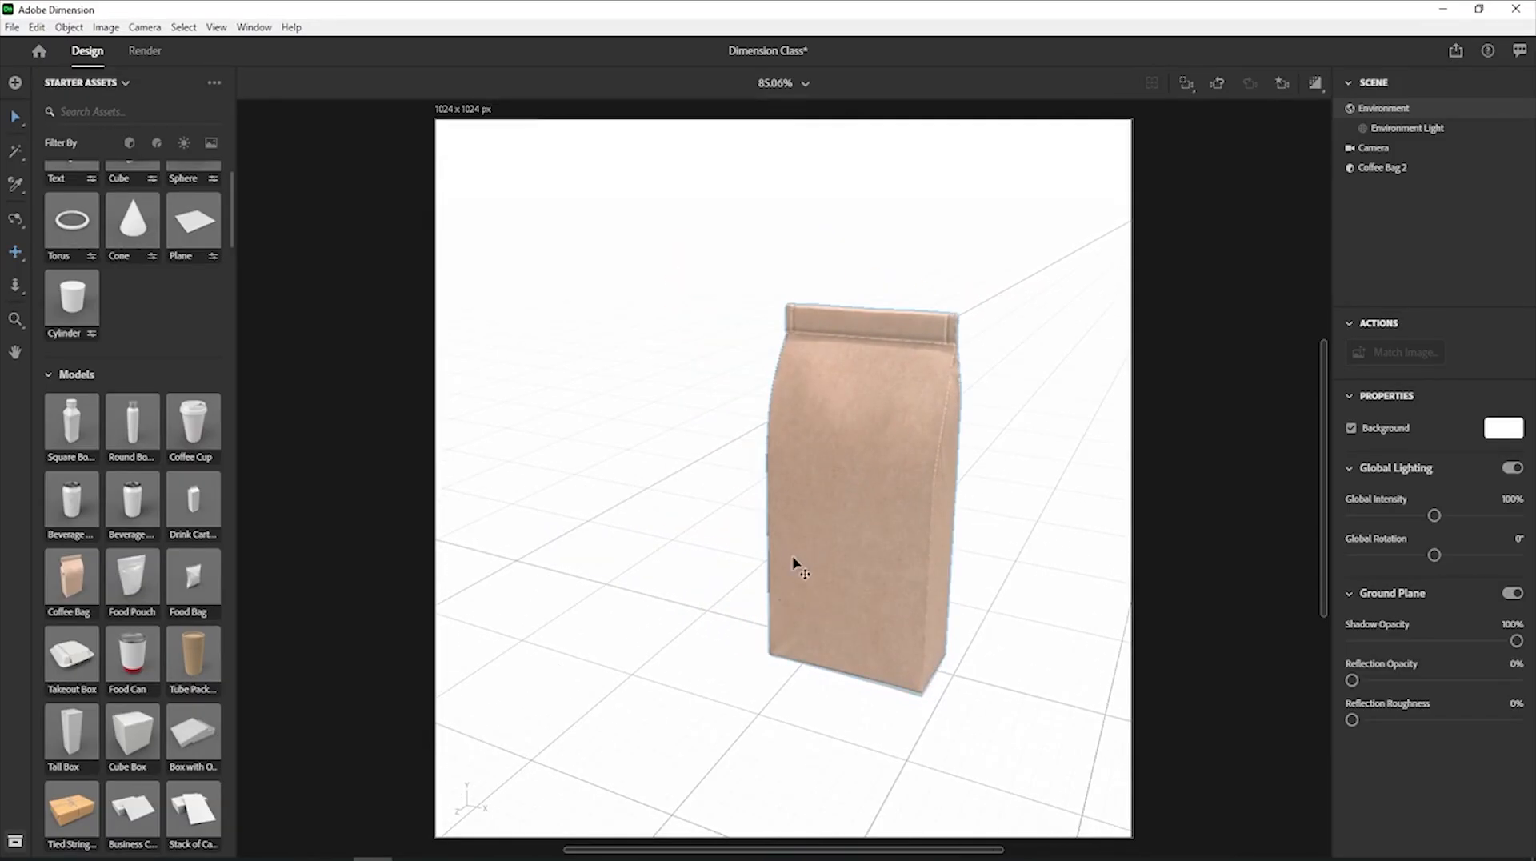
# Set the bag's X position to 0 cm and pan the camera to centre the bag on the canvas.
pyautogui.click(801, 560)
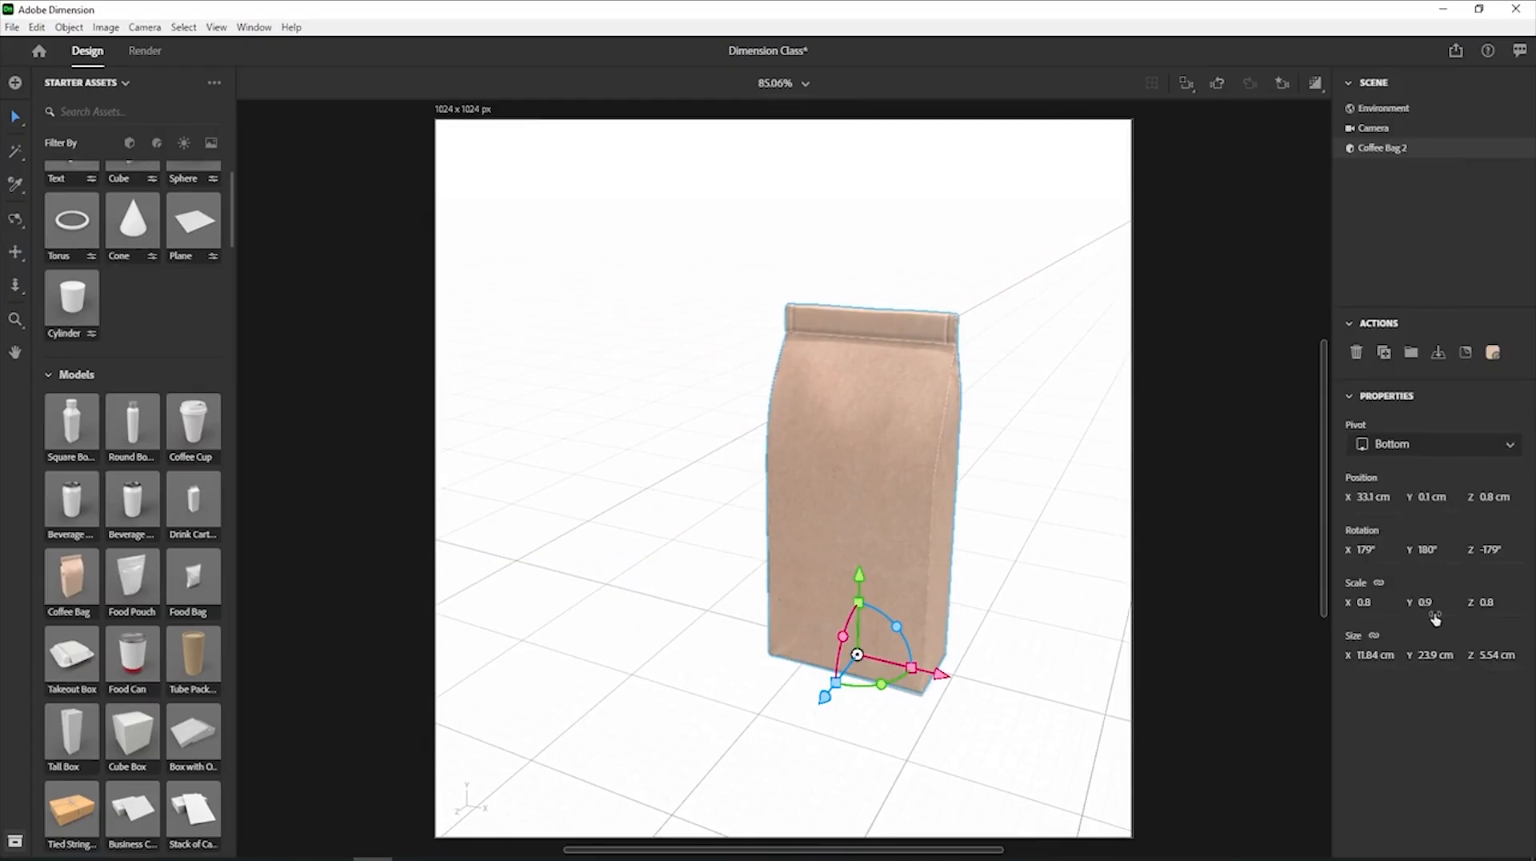
pyautogui.click(1375, 496)
pyautogui.write('0')
pyautogui.press('Return')
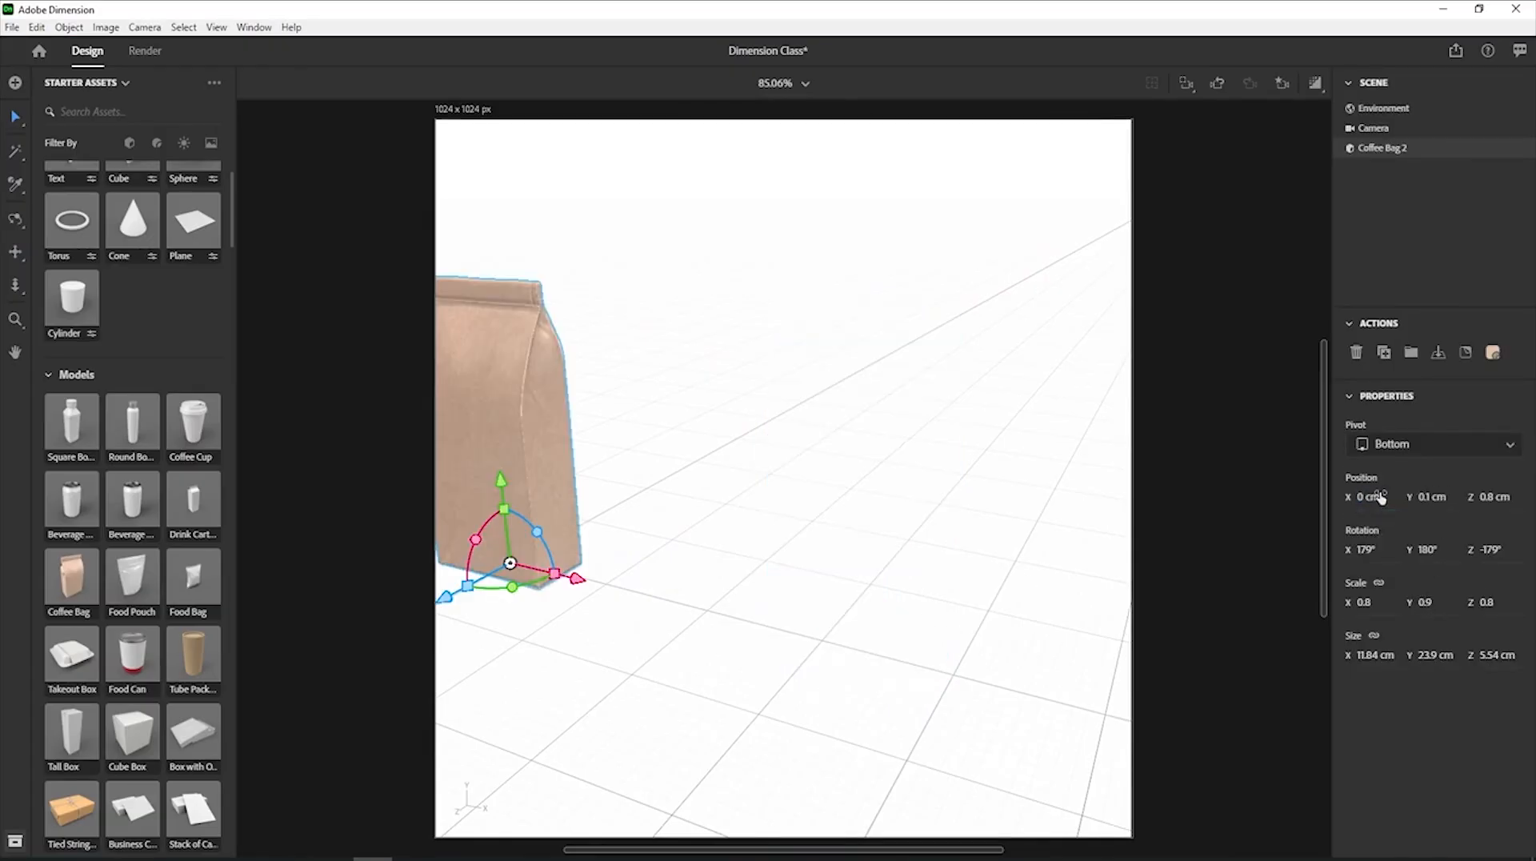
pyautogui.press('2')
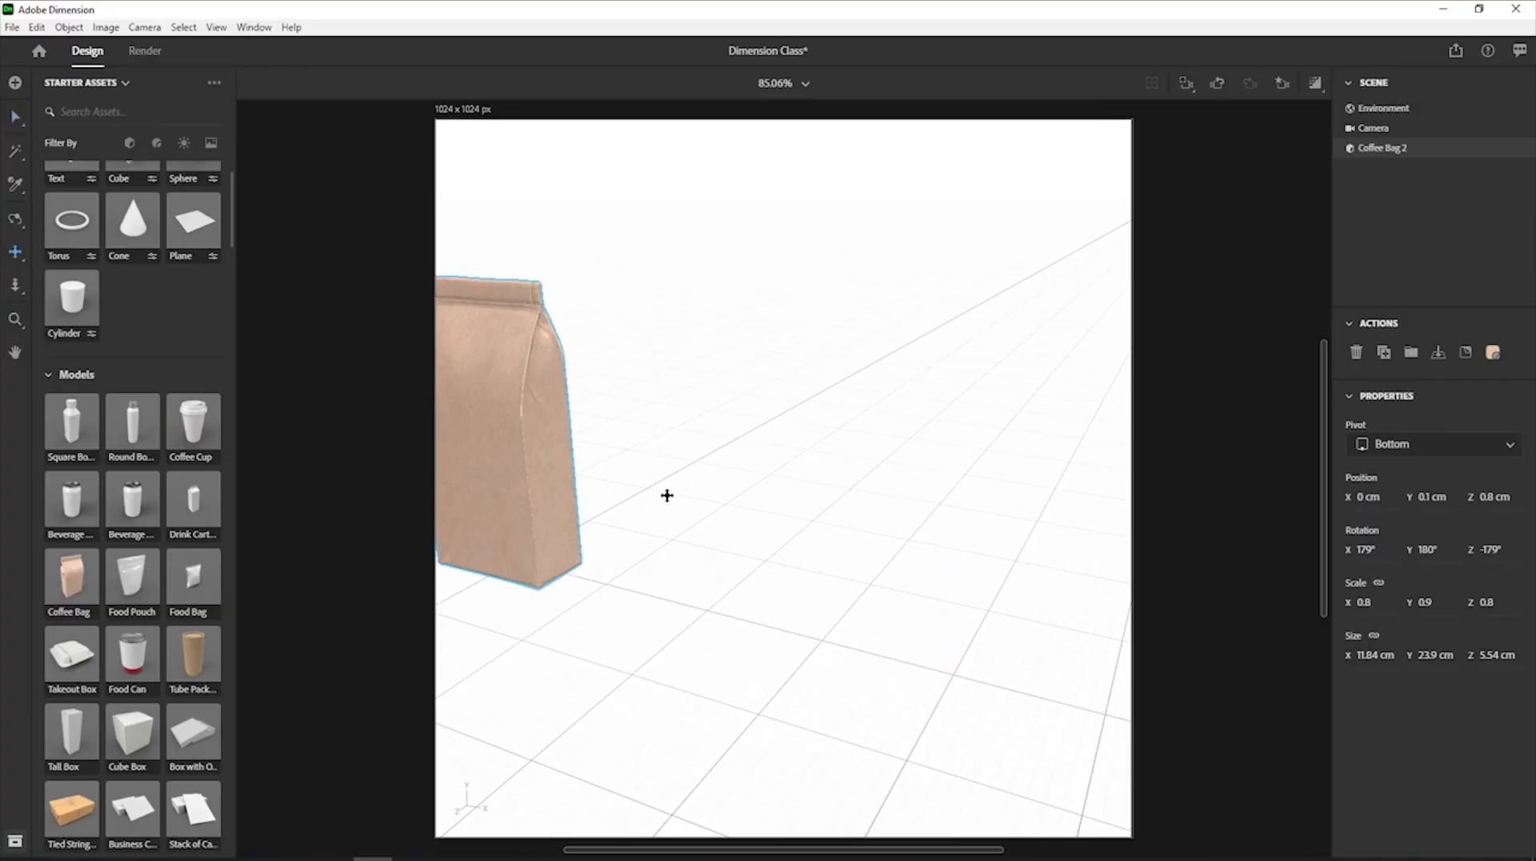
pyautogui.moveTo(655, 496); pyautogui.dragTo(960, 522)
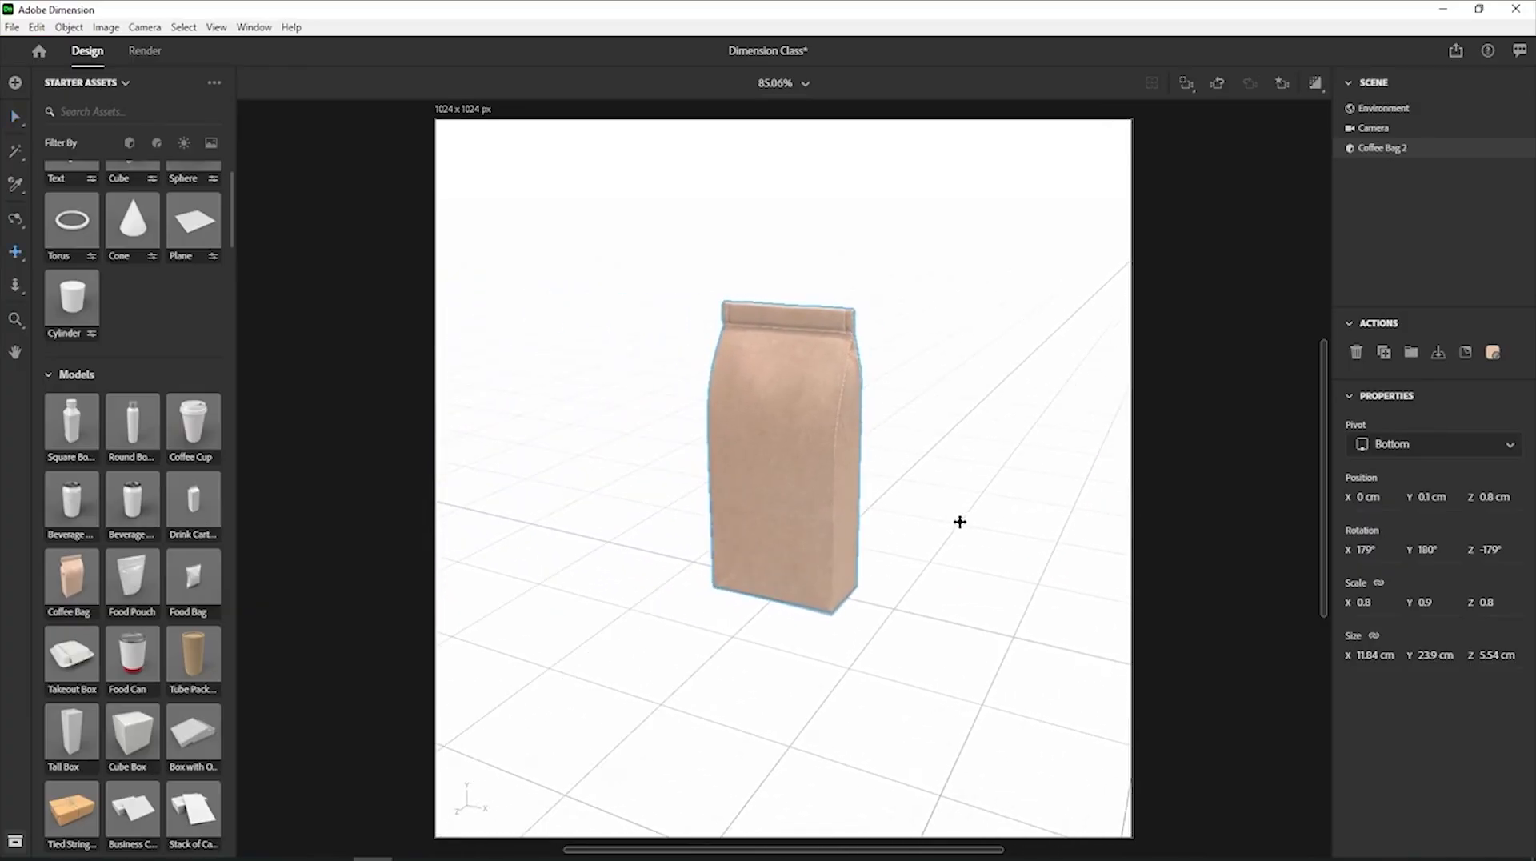
# Dolly the camera slightly closer to the bag and orbit to a higher three-quarter view.
pyautogui.click(14, 290)
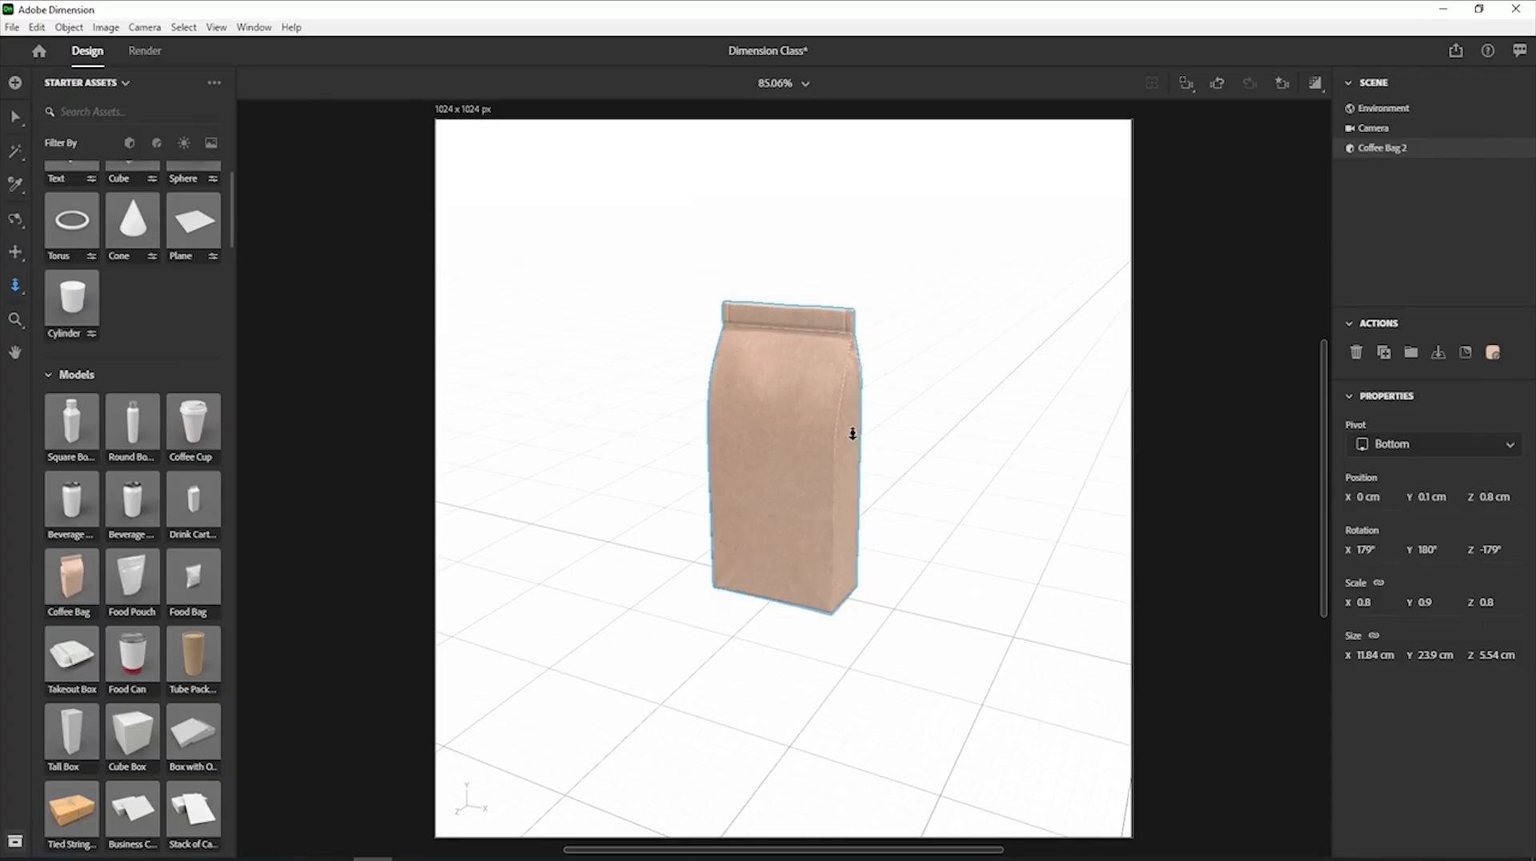
pyautogui.moveTo(872, 442); pyautogui.dragTo(810, 466)
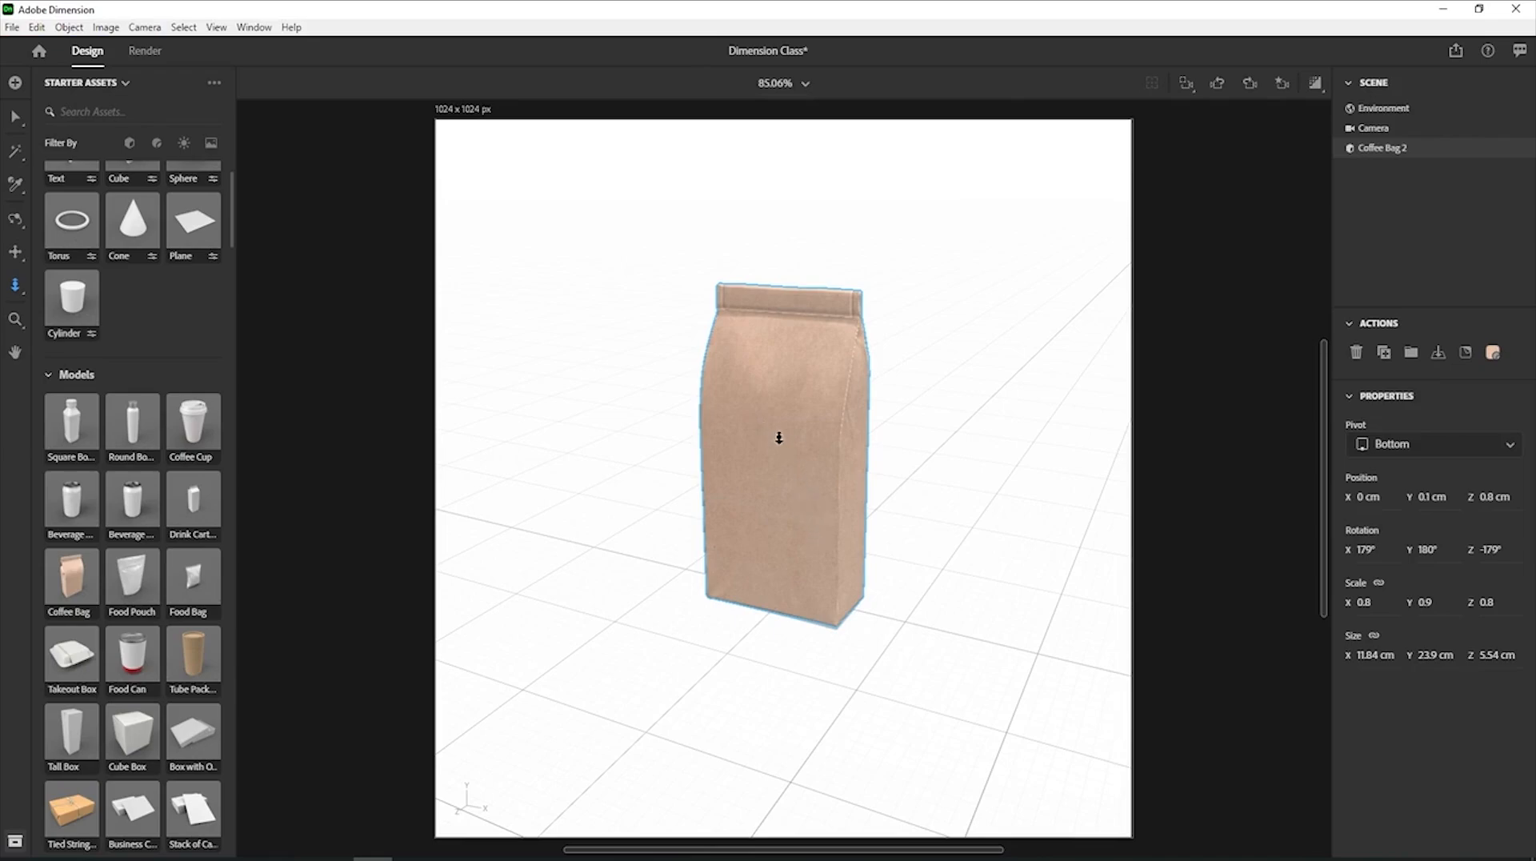
pyautogui.press('1')
pyautogui.moveTo(769, 424); pyautogui.dragTo(691, 491)
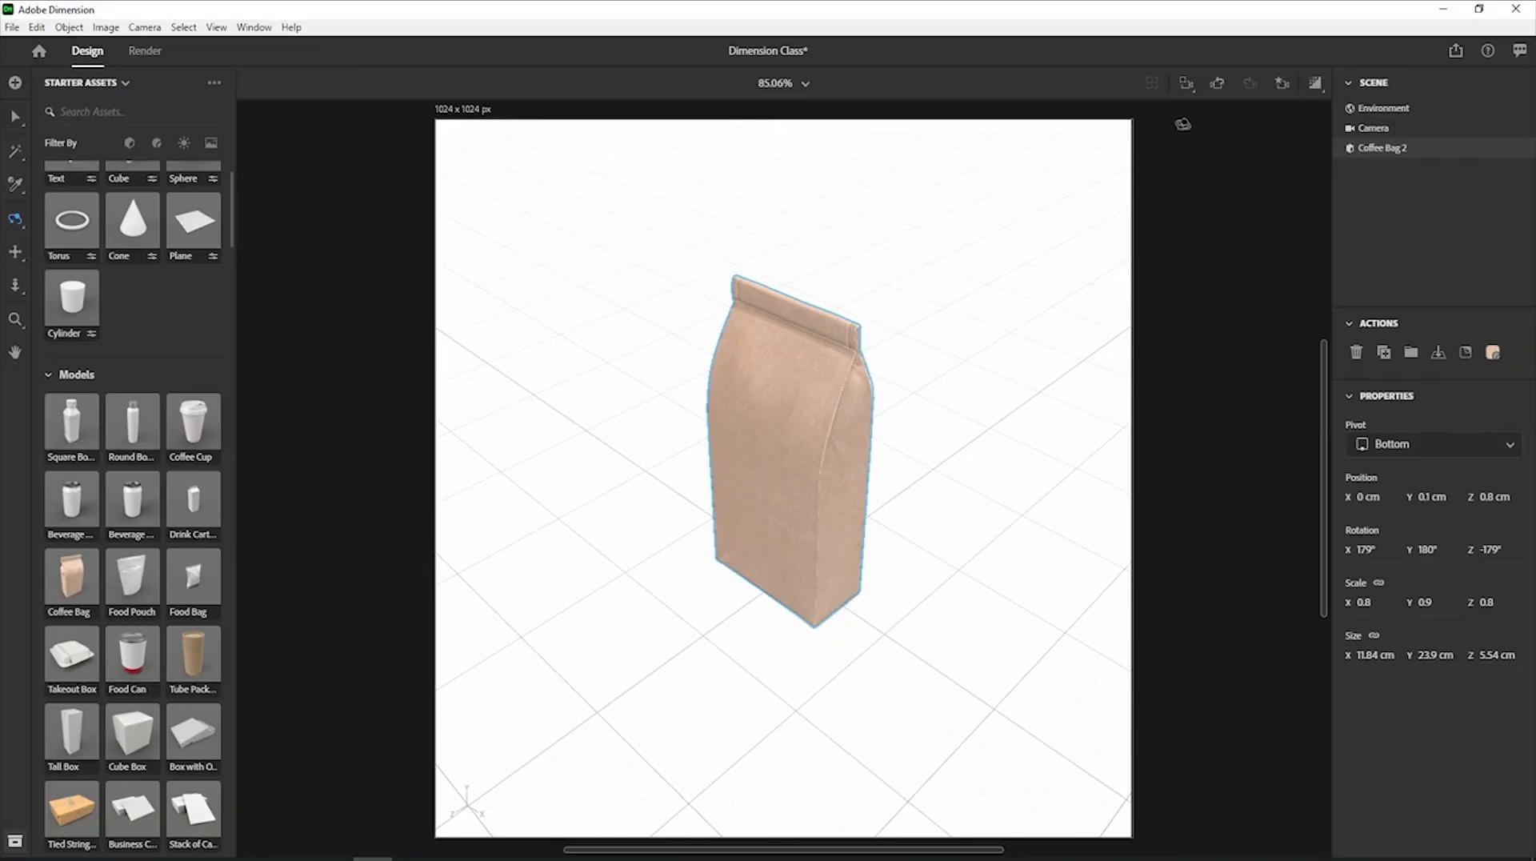
# Undo the last camera orbit and redo it.
pyautogui.click(1217, 84)
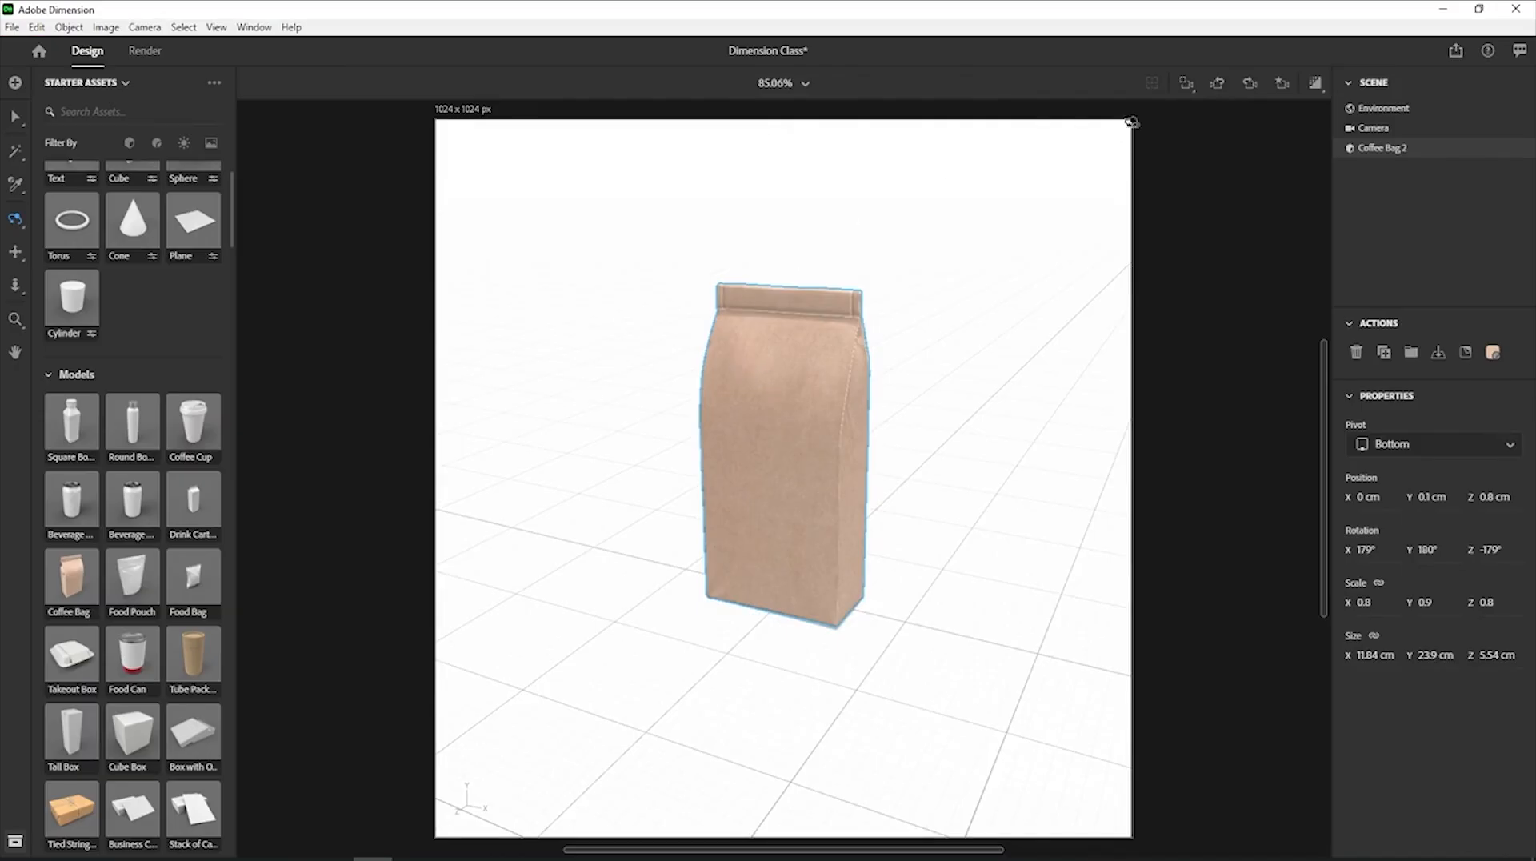
pyautogui.click(1250, 83)
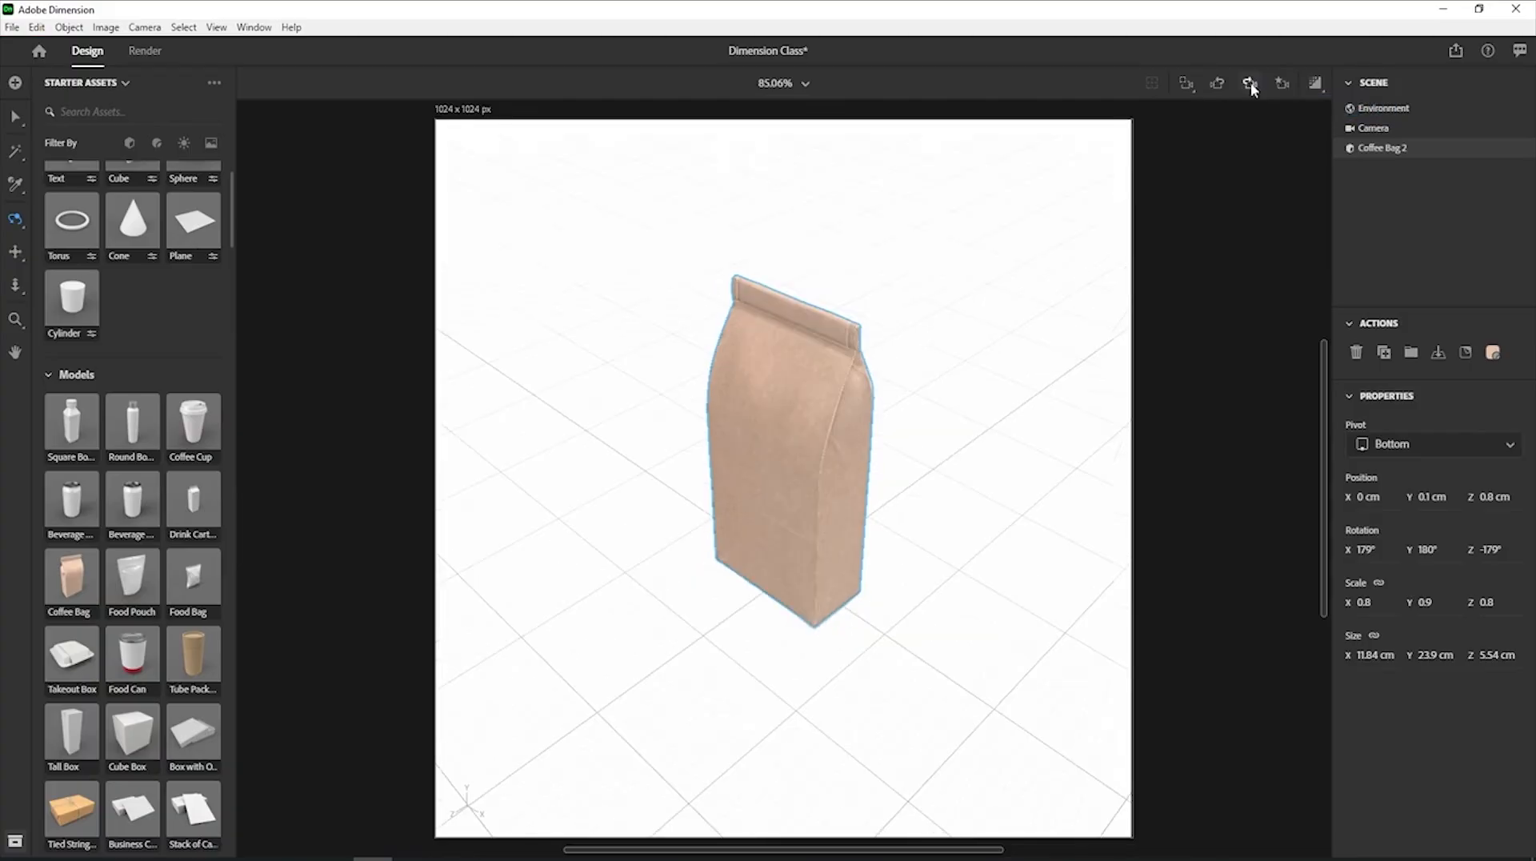
# Undo the last camera orbit and bookmark the current camera view as Scene 1.
pyautogui.click(1220, 85)
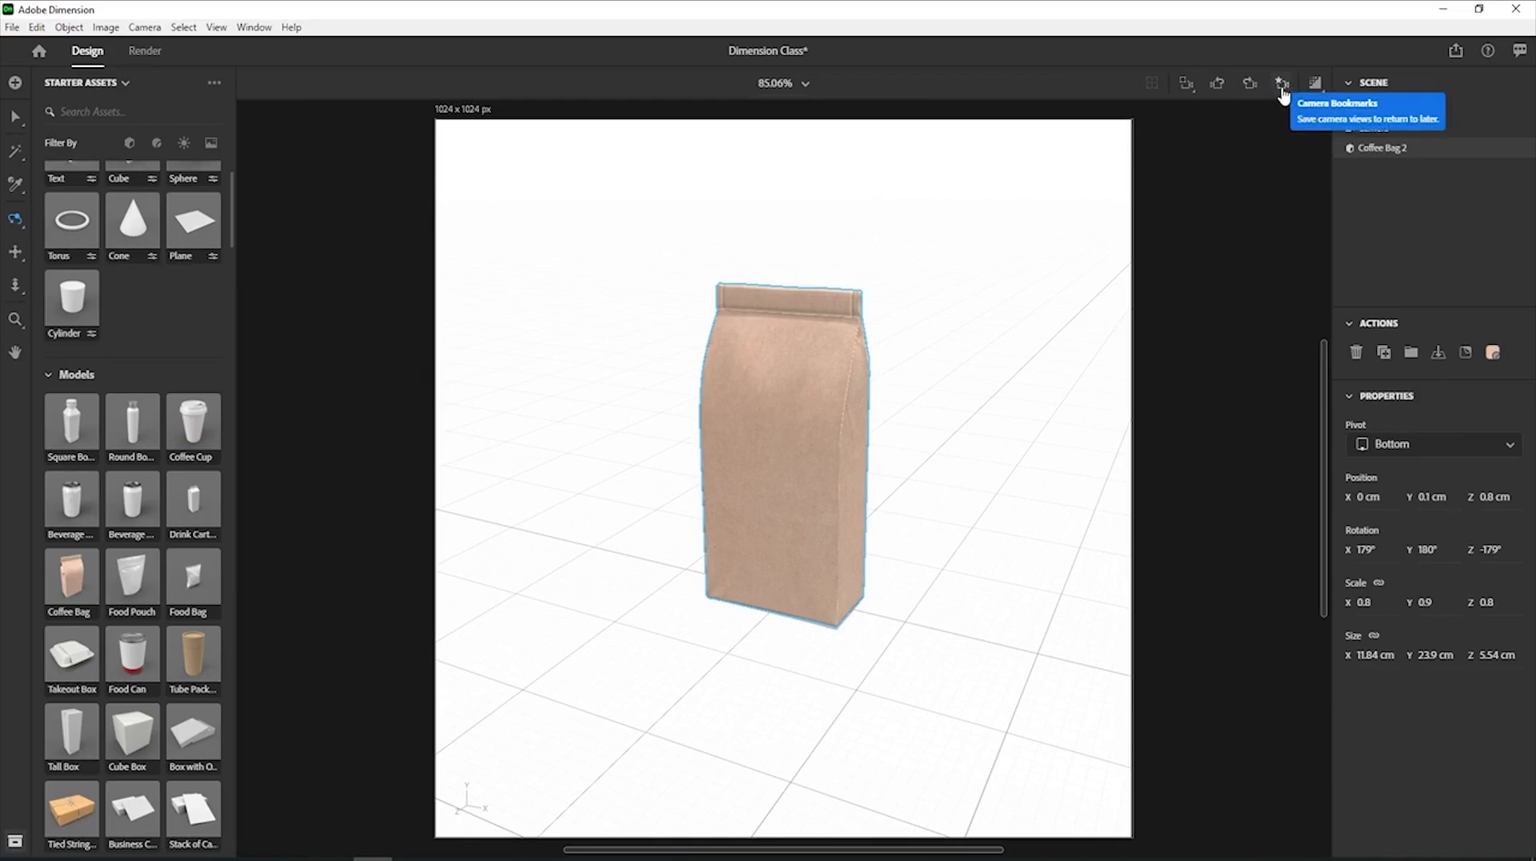
pyautogui.click(1283, 88)
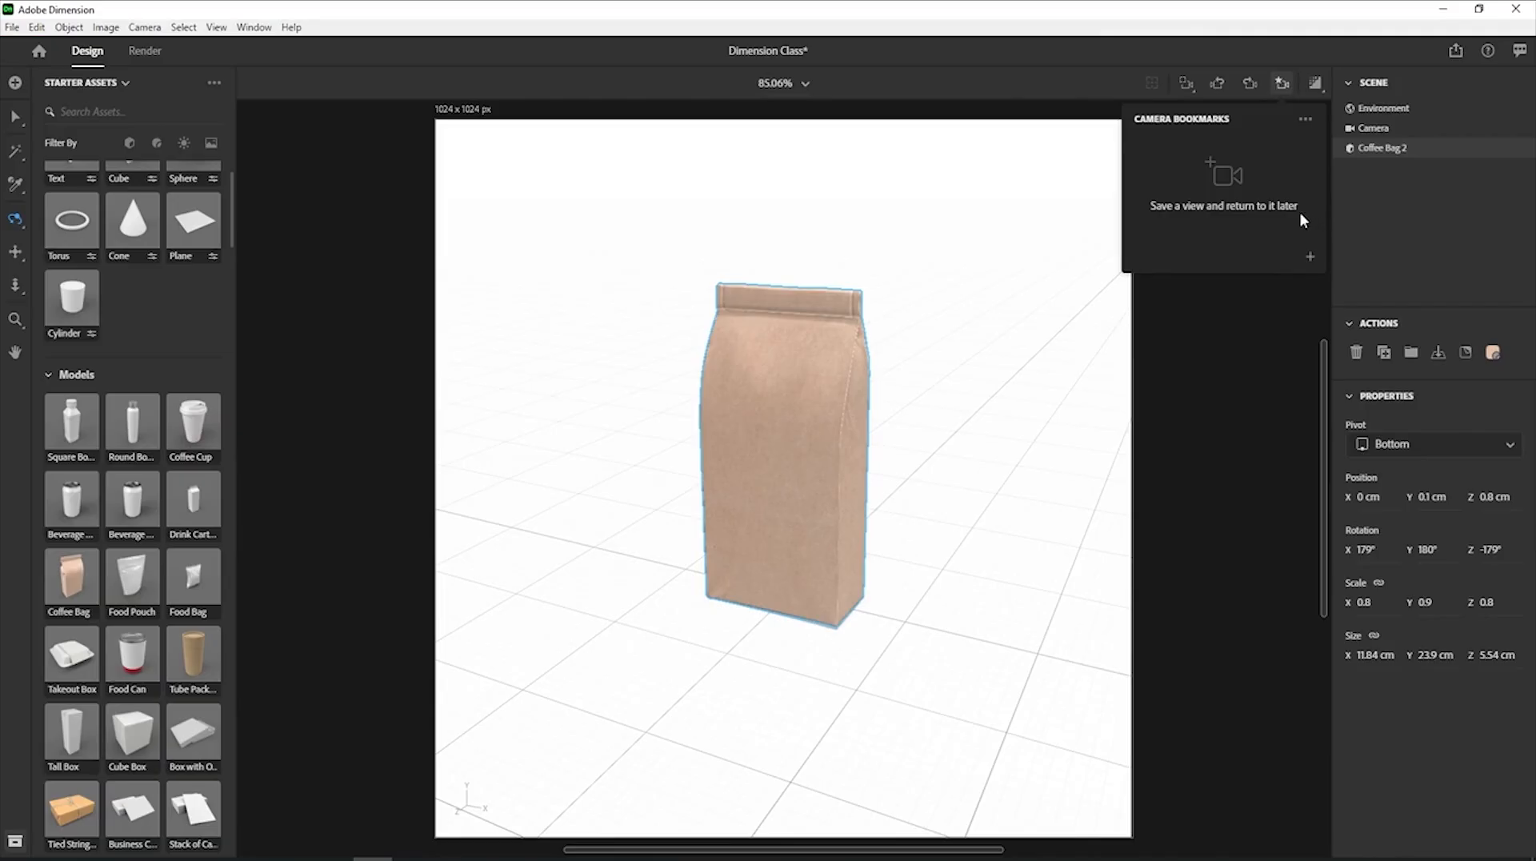
pyautogui.click(1307, 258)
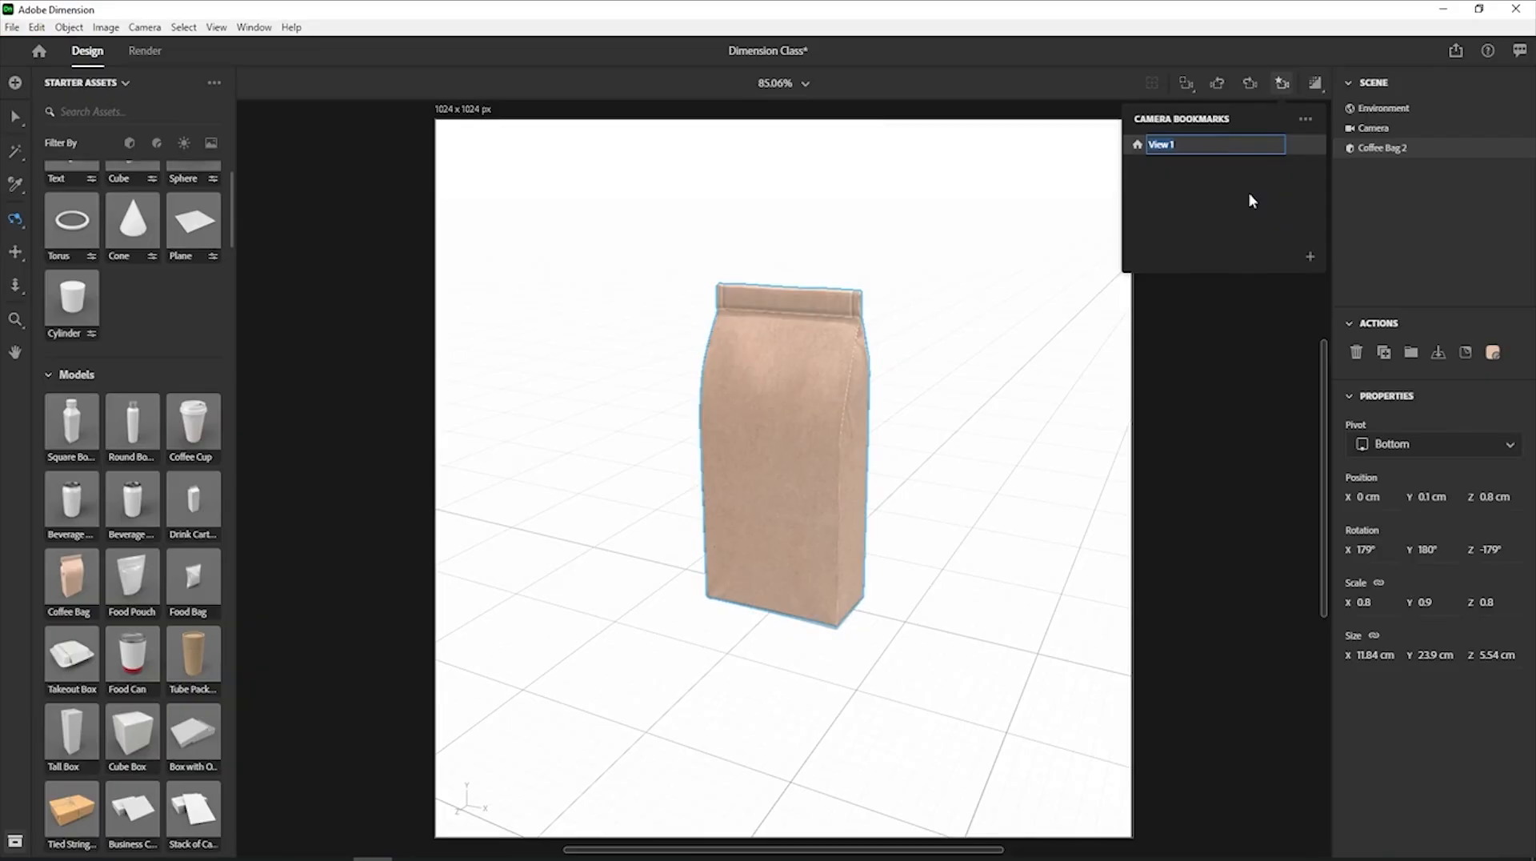
pyautogui.write('Scene 1')
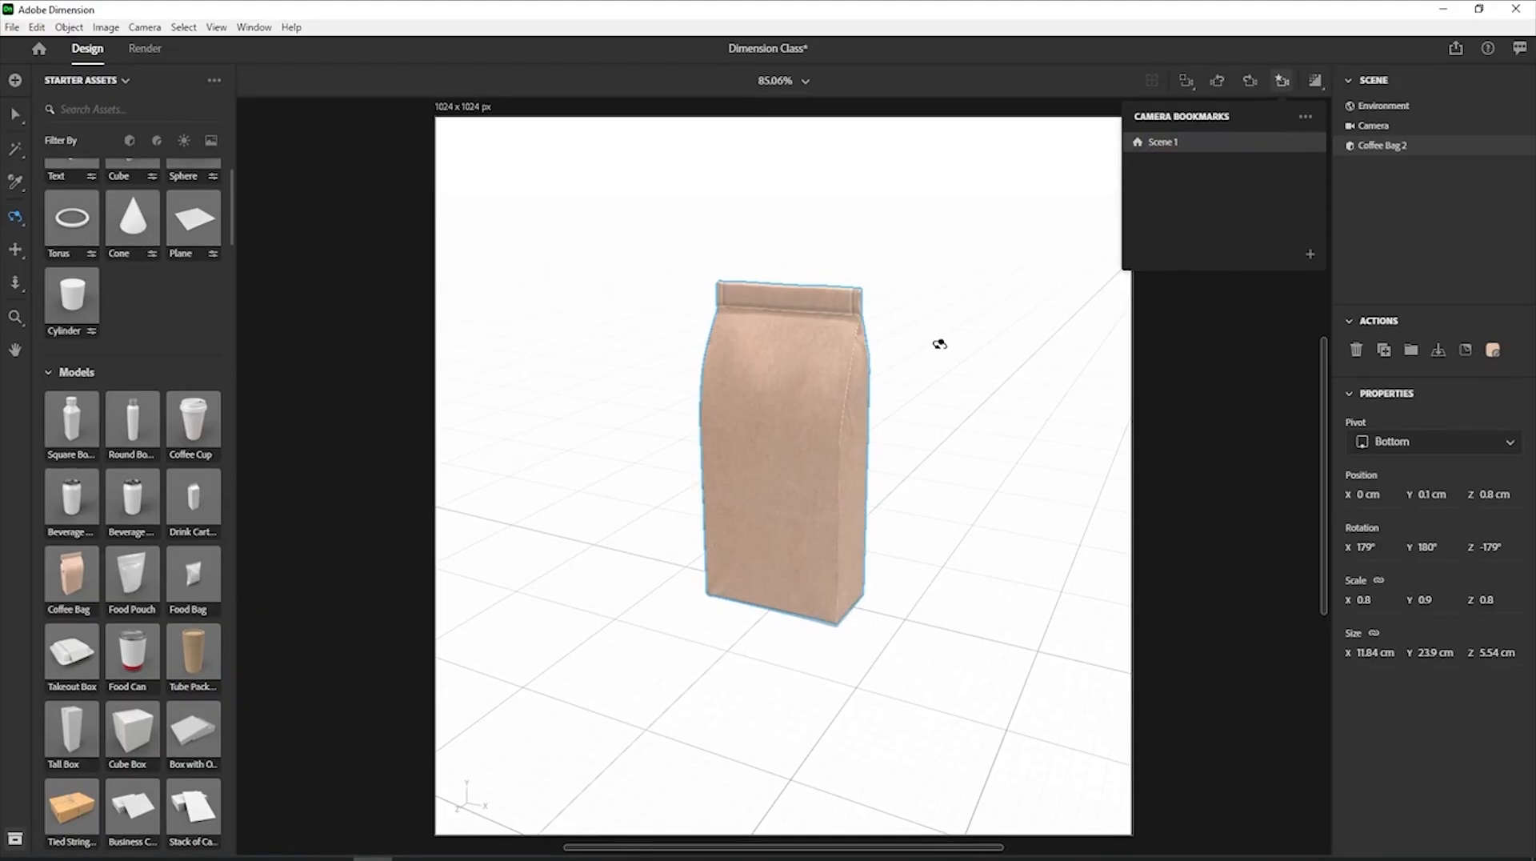
# Orbit and shift the camera to a high view of the bag, and return to the Scene 1 bookmark.
pyautogui.click(895, 345)
pyautogui.moveTo(894, 345); pyautogui.dragTo(717, 691)
pyautogui.press('2')
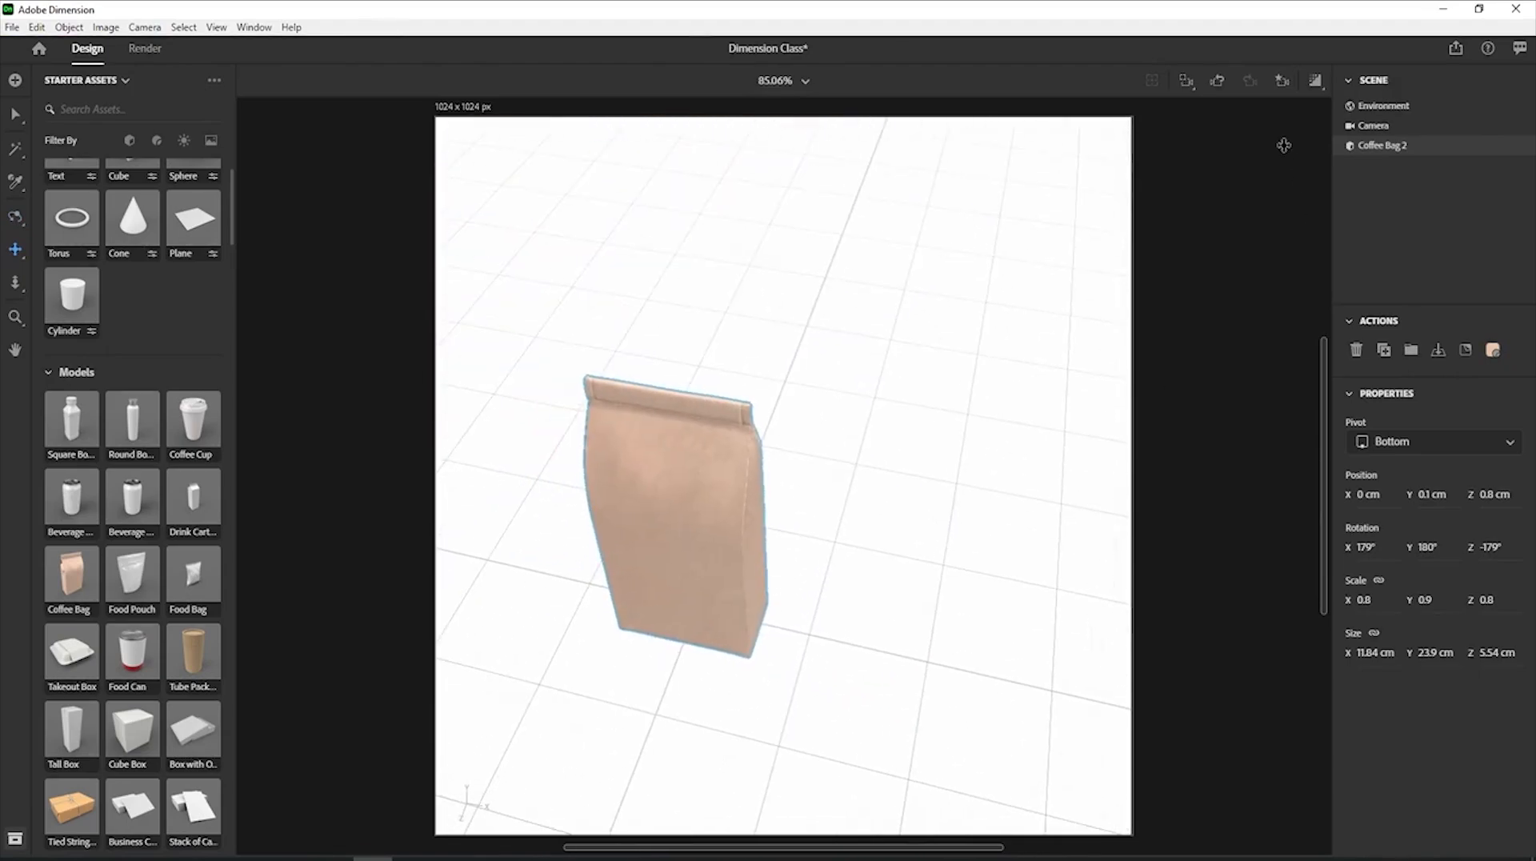
pyautogui.click(1282, 87)
pyautogui.click(1254, 147)
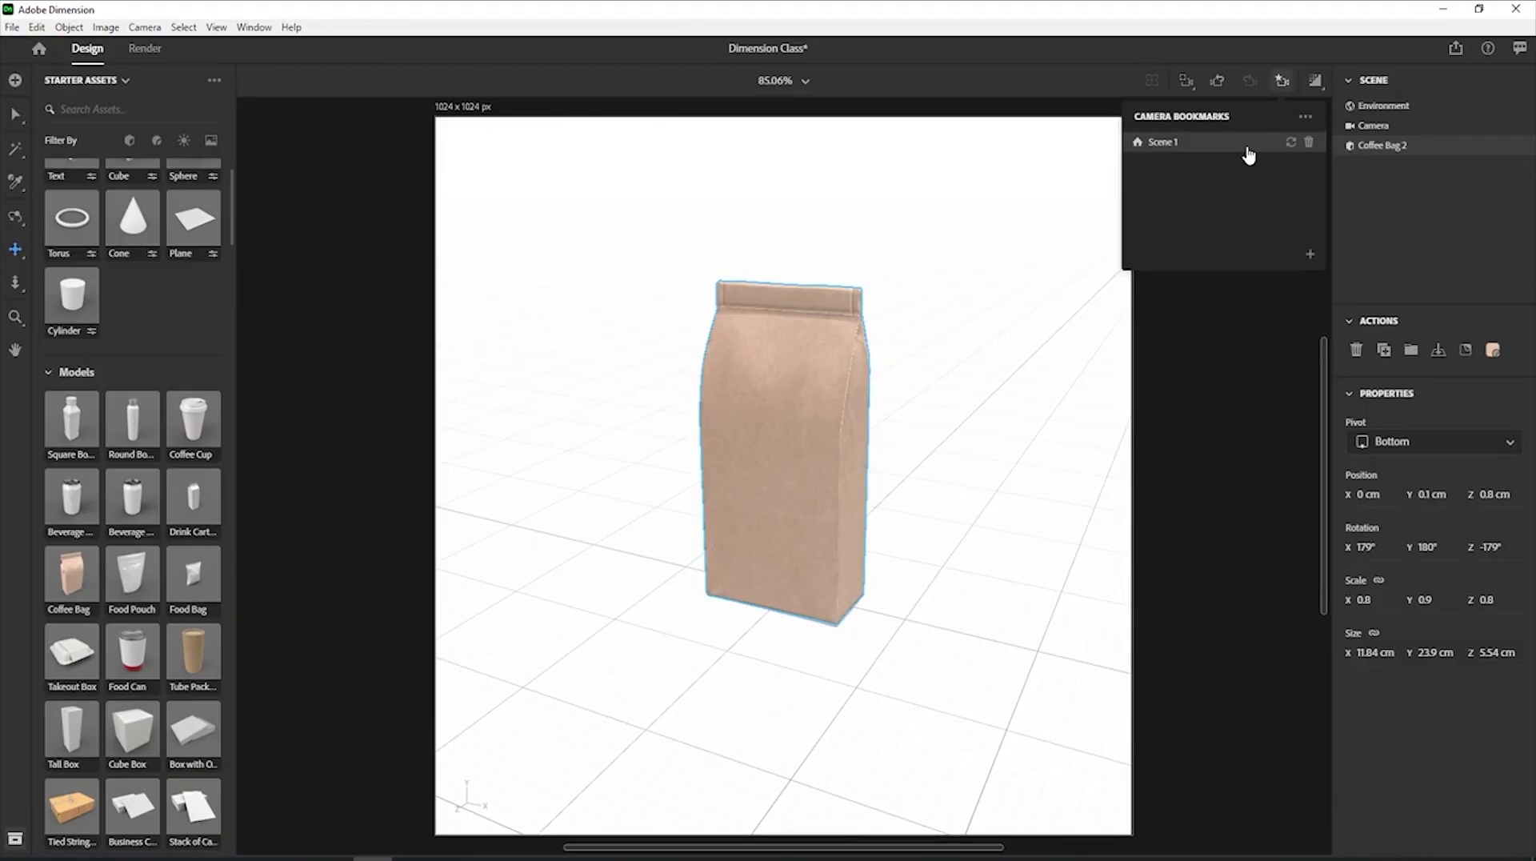
pyautogui.click(924, 435)
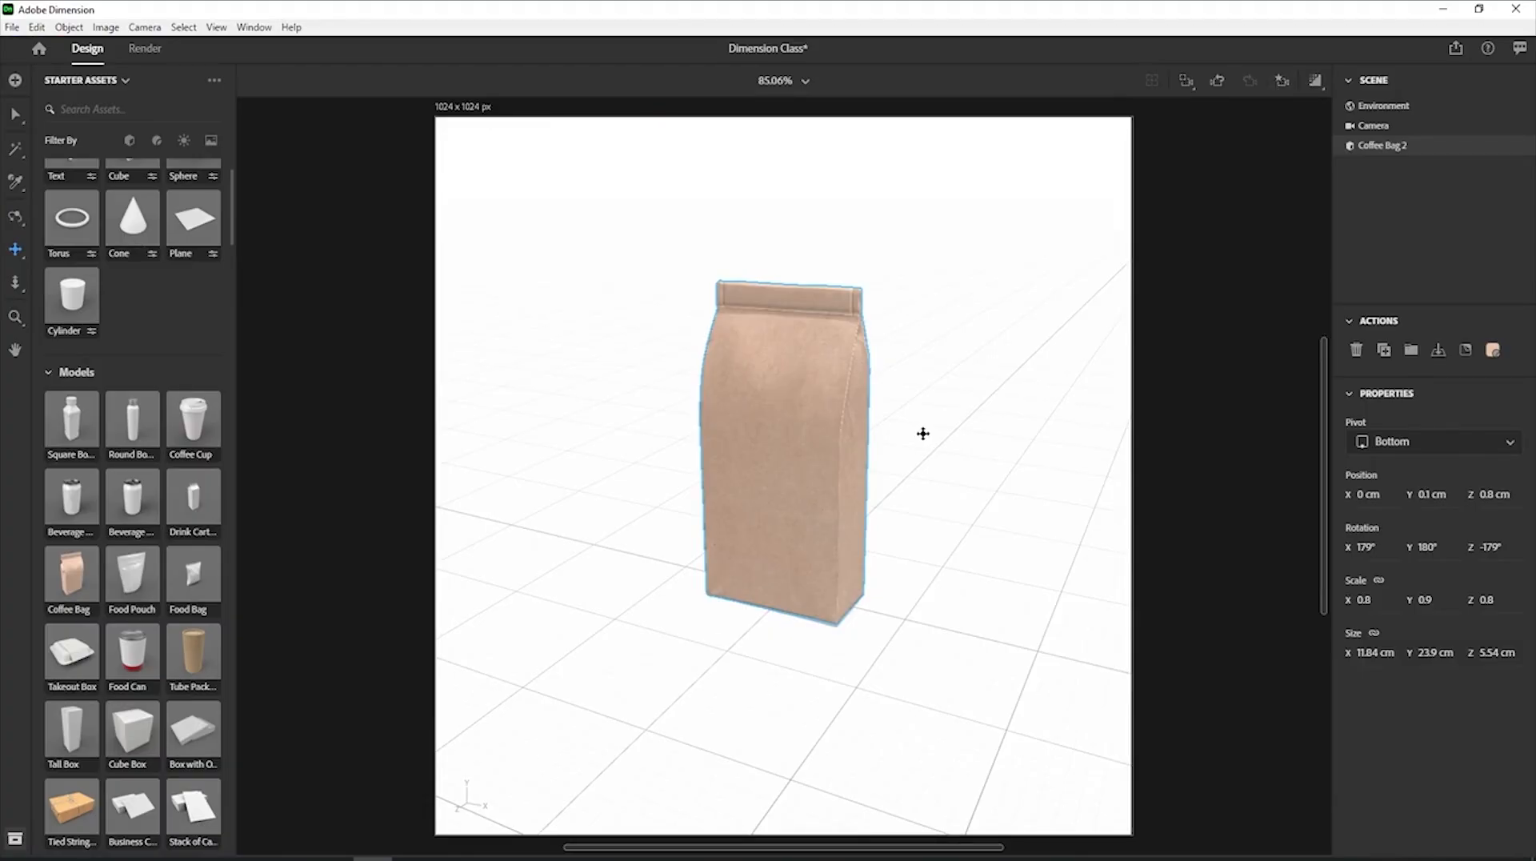
# Orbit the camera lower and closer, centre the bag on the canvas, and update the Scene 1 bookmark to this view.
pyautogui.press('1')
pyautogui.moveTo(919, 429); pyautogui.dragTo(928, 364)
pyautogui.scroll(2, 928, 364)
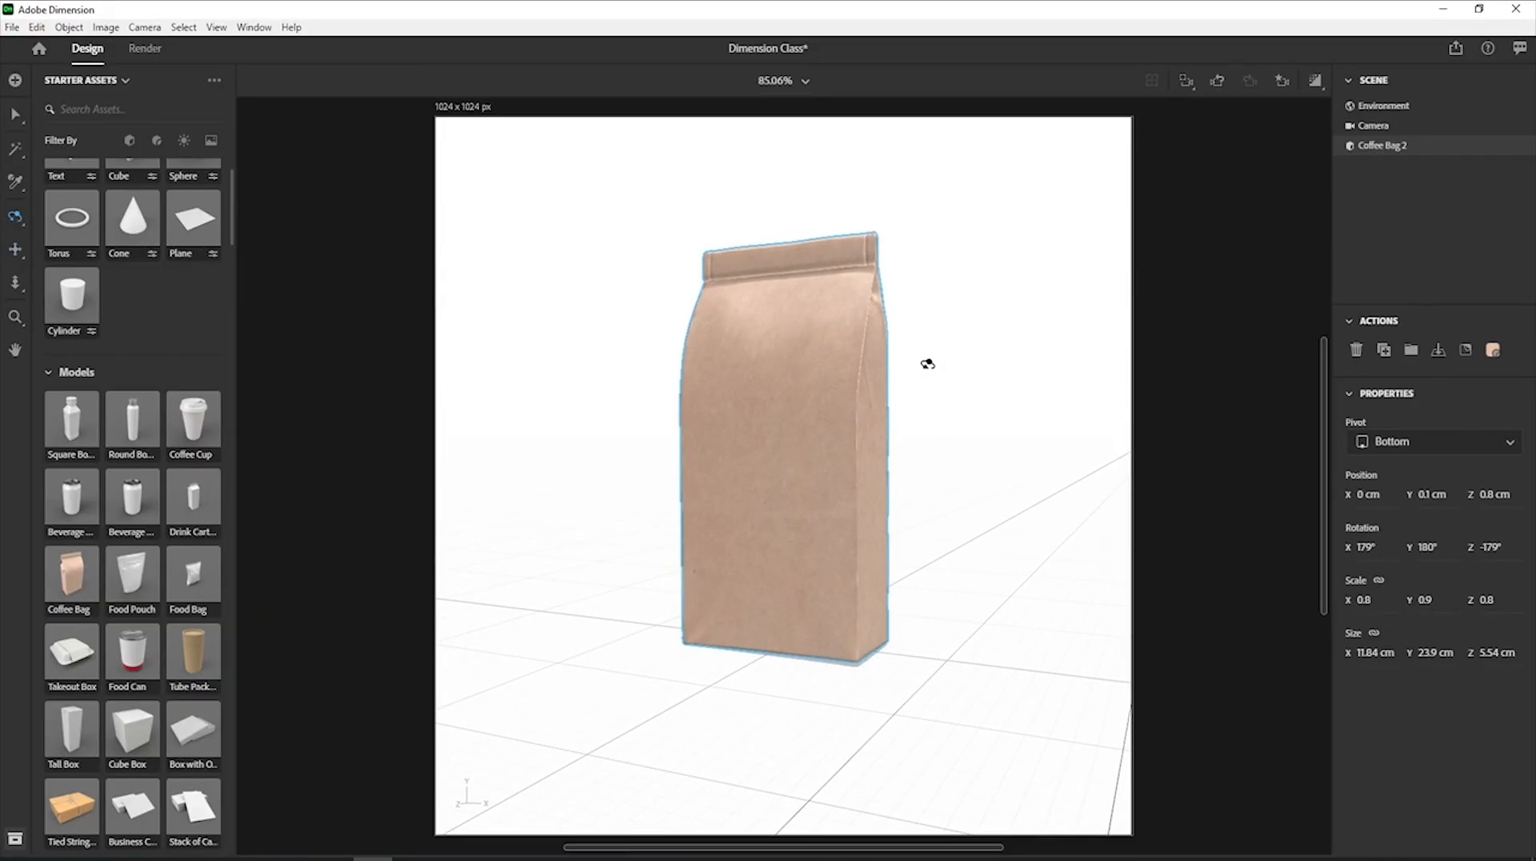
pyautogui.press('2')
pyautogui.moveTo(926, 357); pyautogui.dragTo(916, 395)
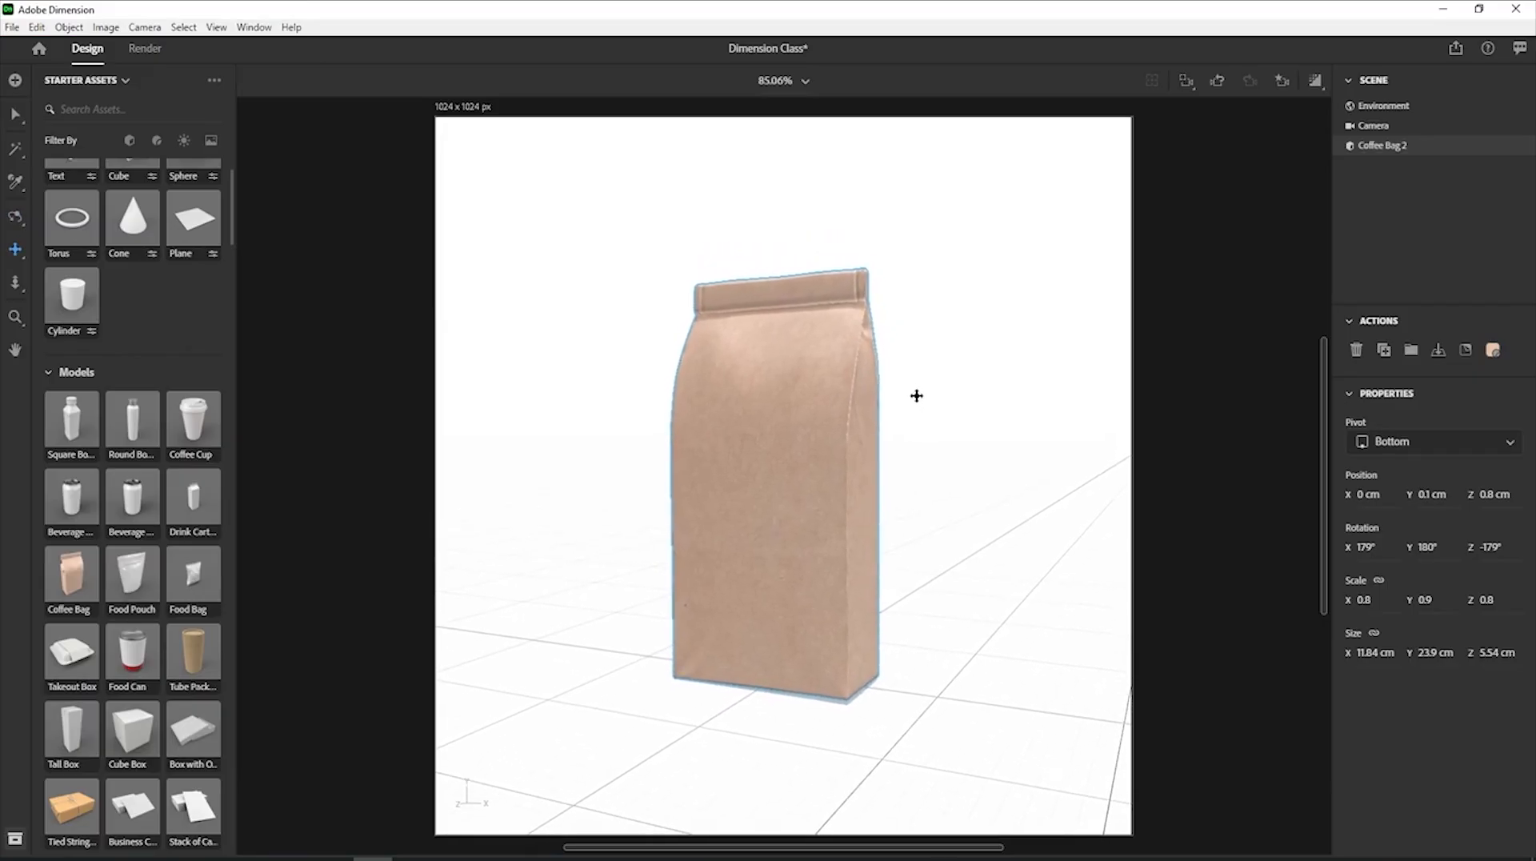
pyautogui.click(1284, 86)
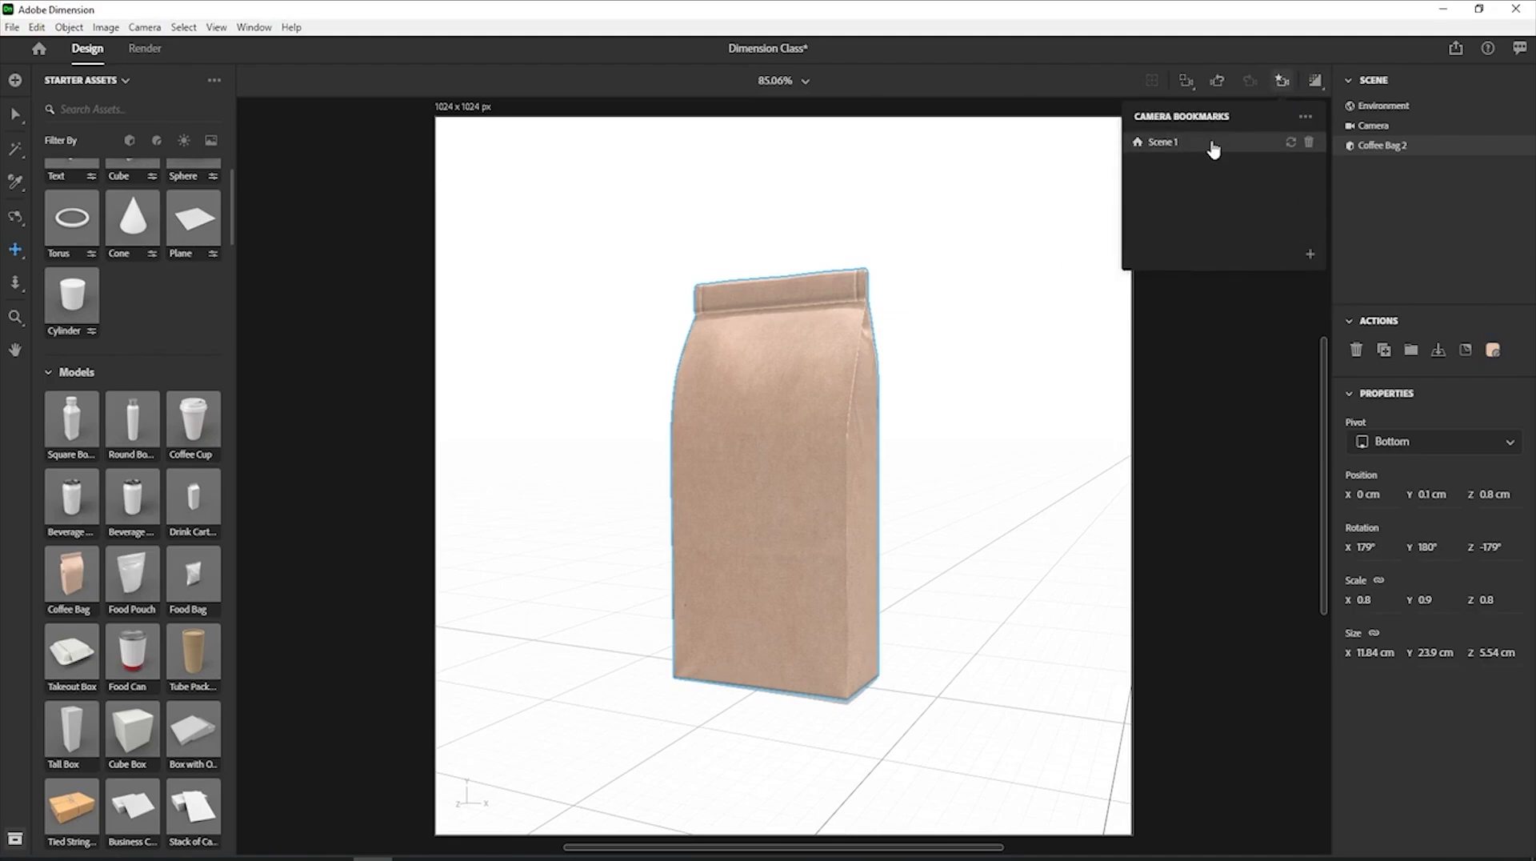
pyautogui.click(1291, 144)
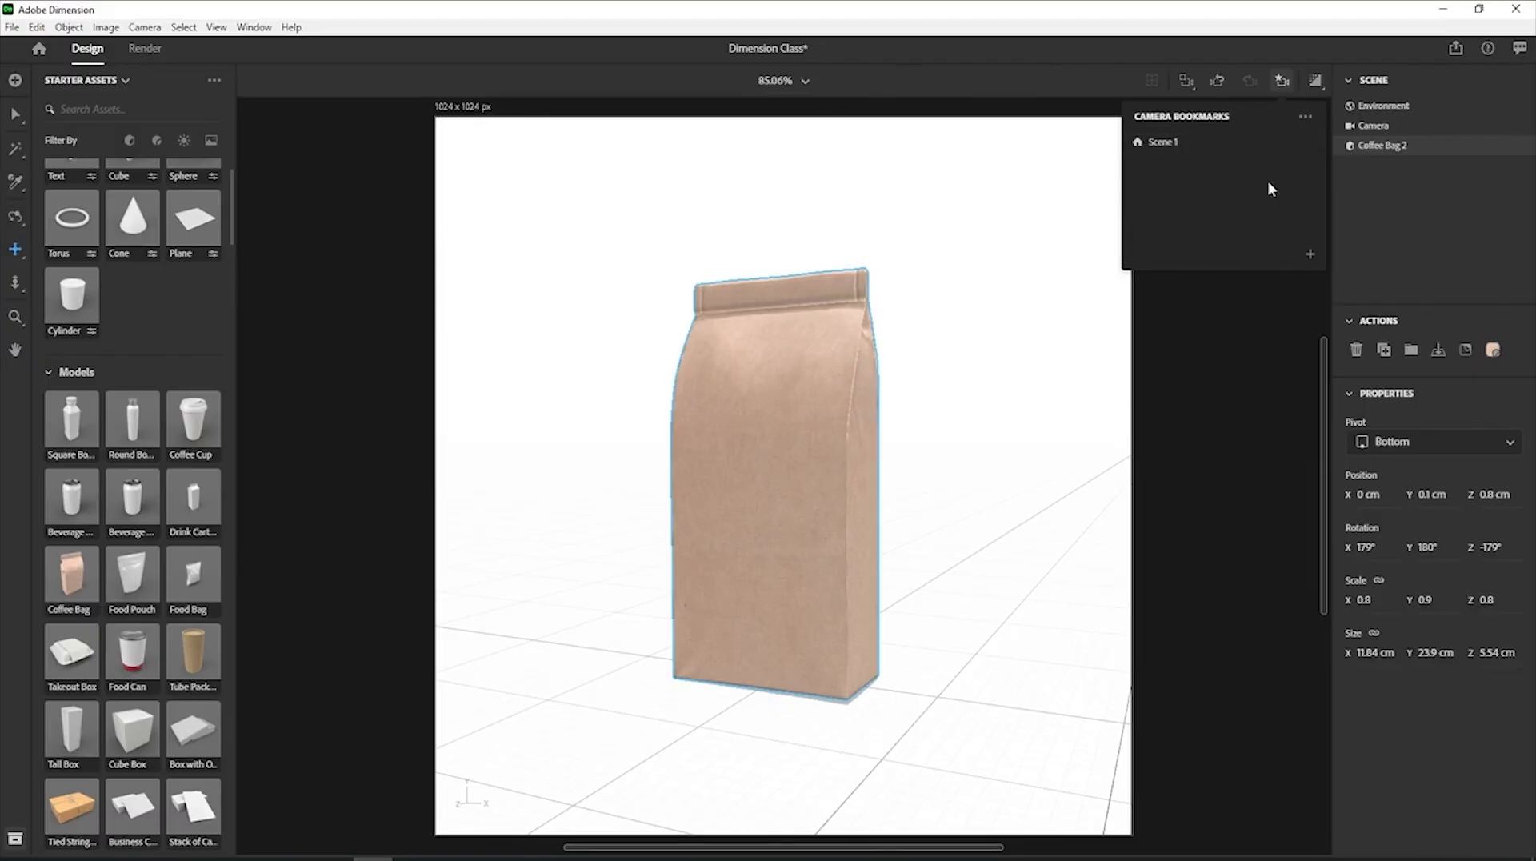
# Orbit the camera far off the bag, restore the Scene 1 bookmark, and return to the Select Tool.
pyautogui.press('1')
pyautogui.moveTo(995, 272); pyautogui.dragTo(934, 492)
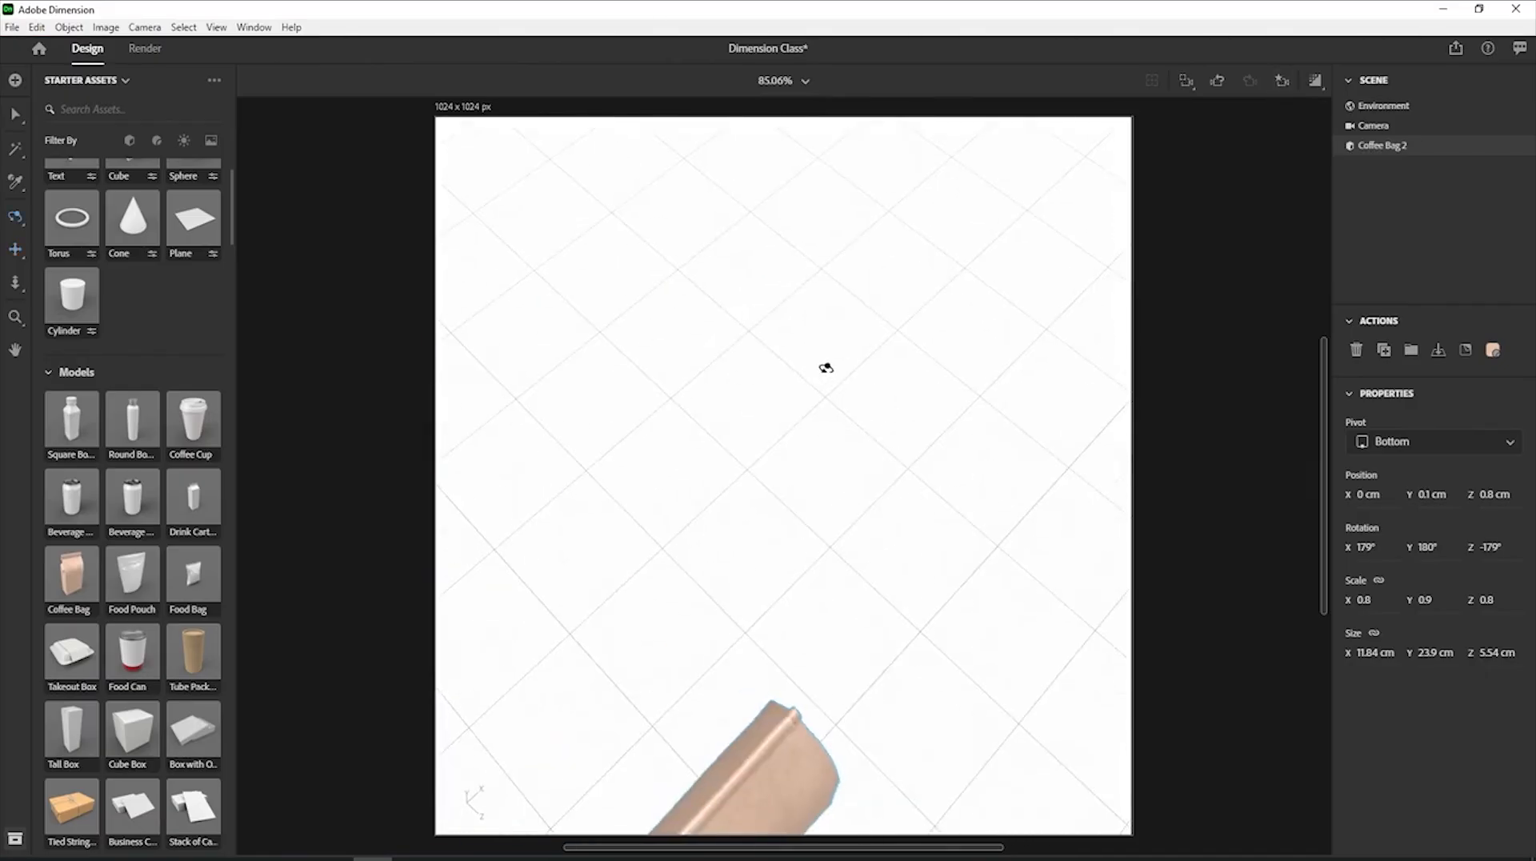
pyautogui.click(1282, 80)
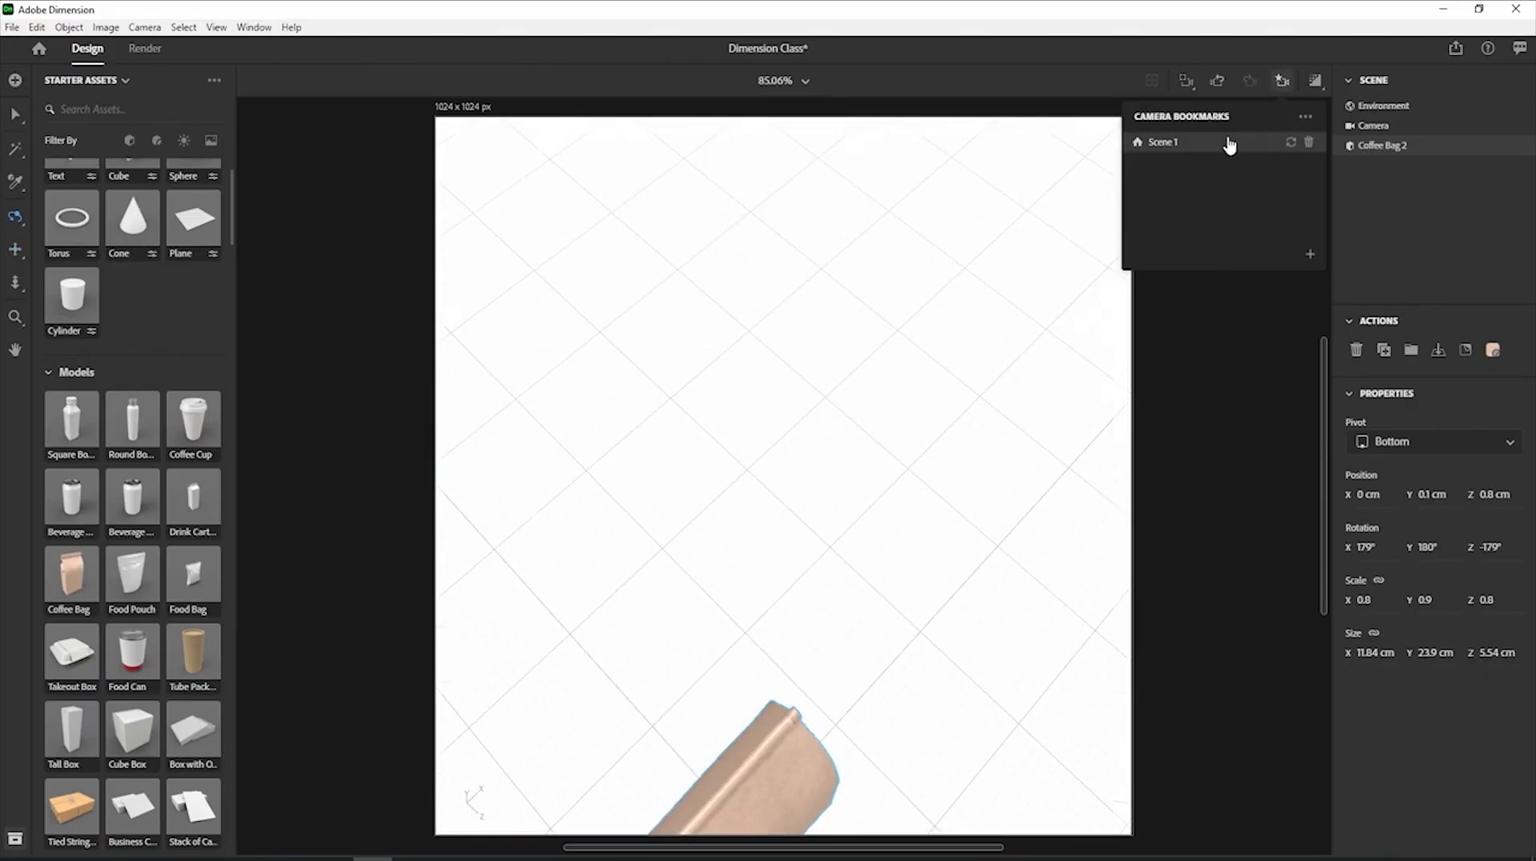
pyautogui.click(1229, 144)
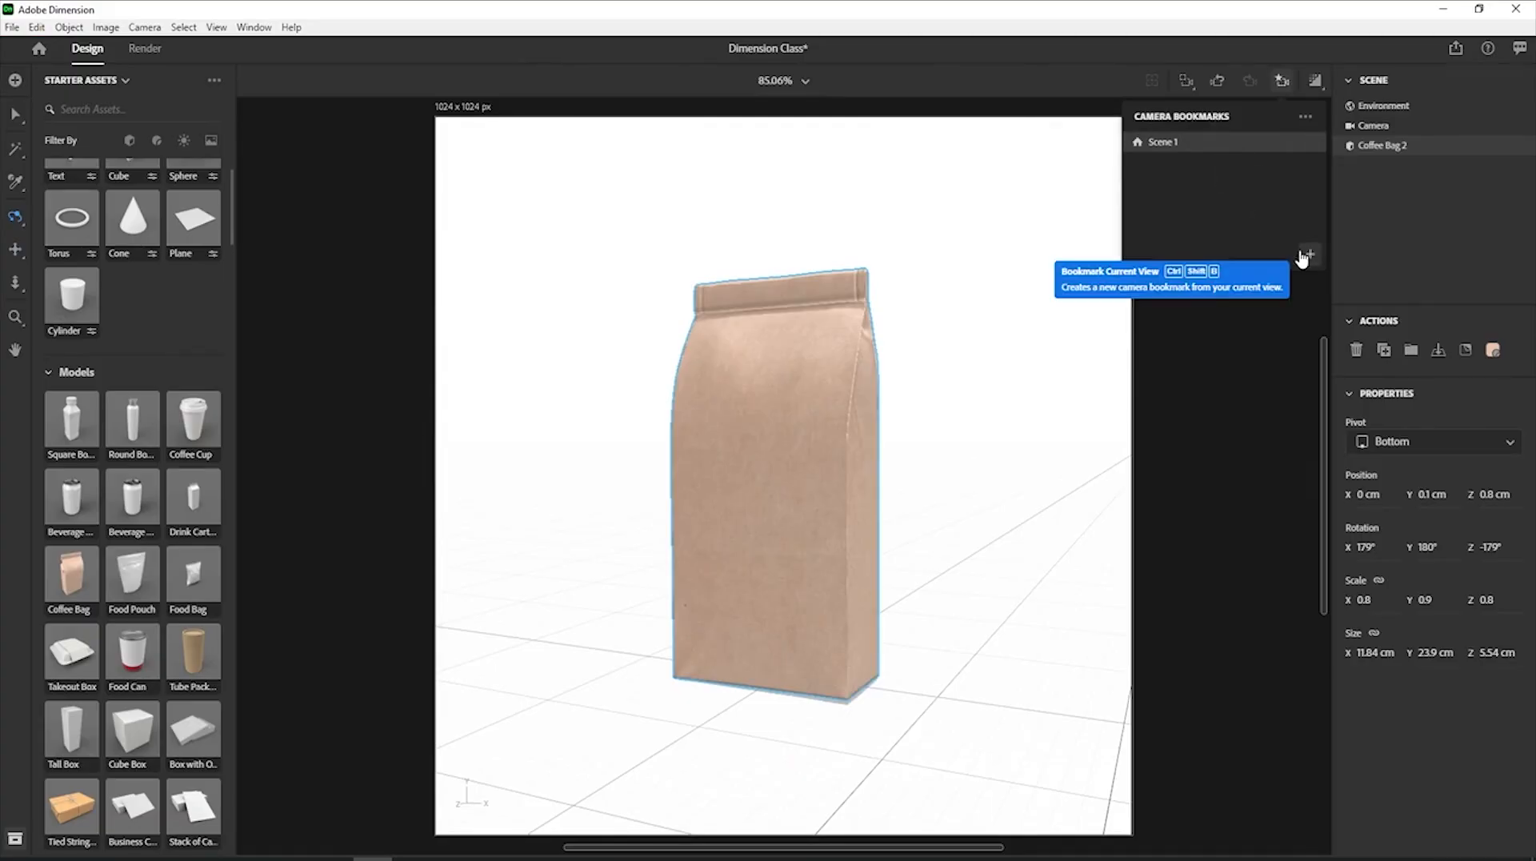
pyautogui.press('v')
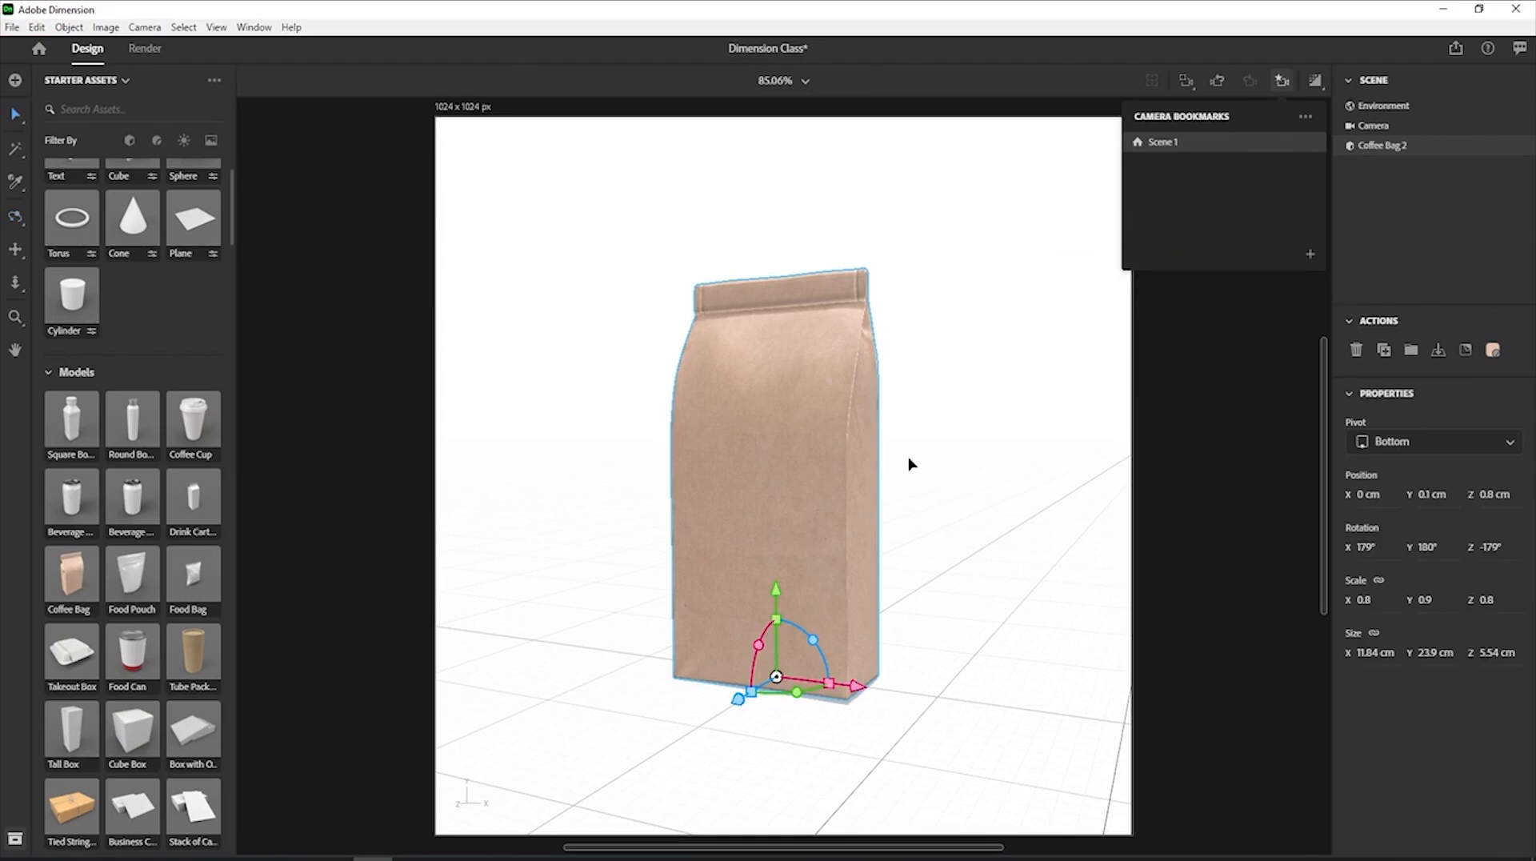
# Try out orbit, pan and dolly camera moves around the coffee bag.
pyautogui.press('1')
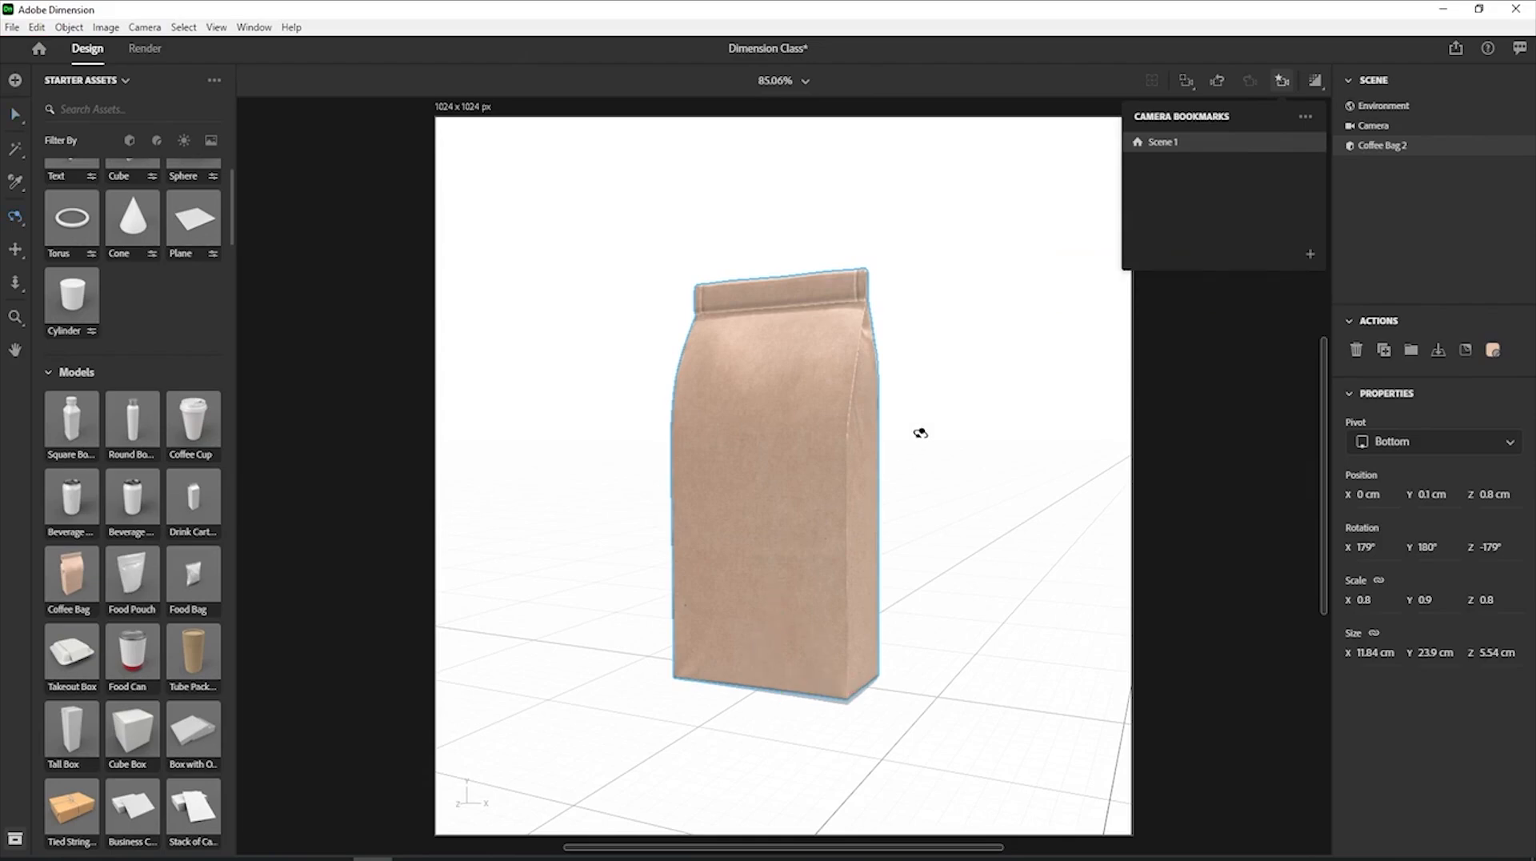
pyautogui.moveTo(920, 432); pyautogui.dragTo(823, 446)
pyautogui.press('2')
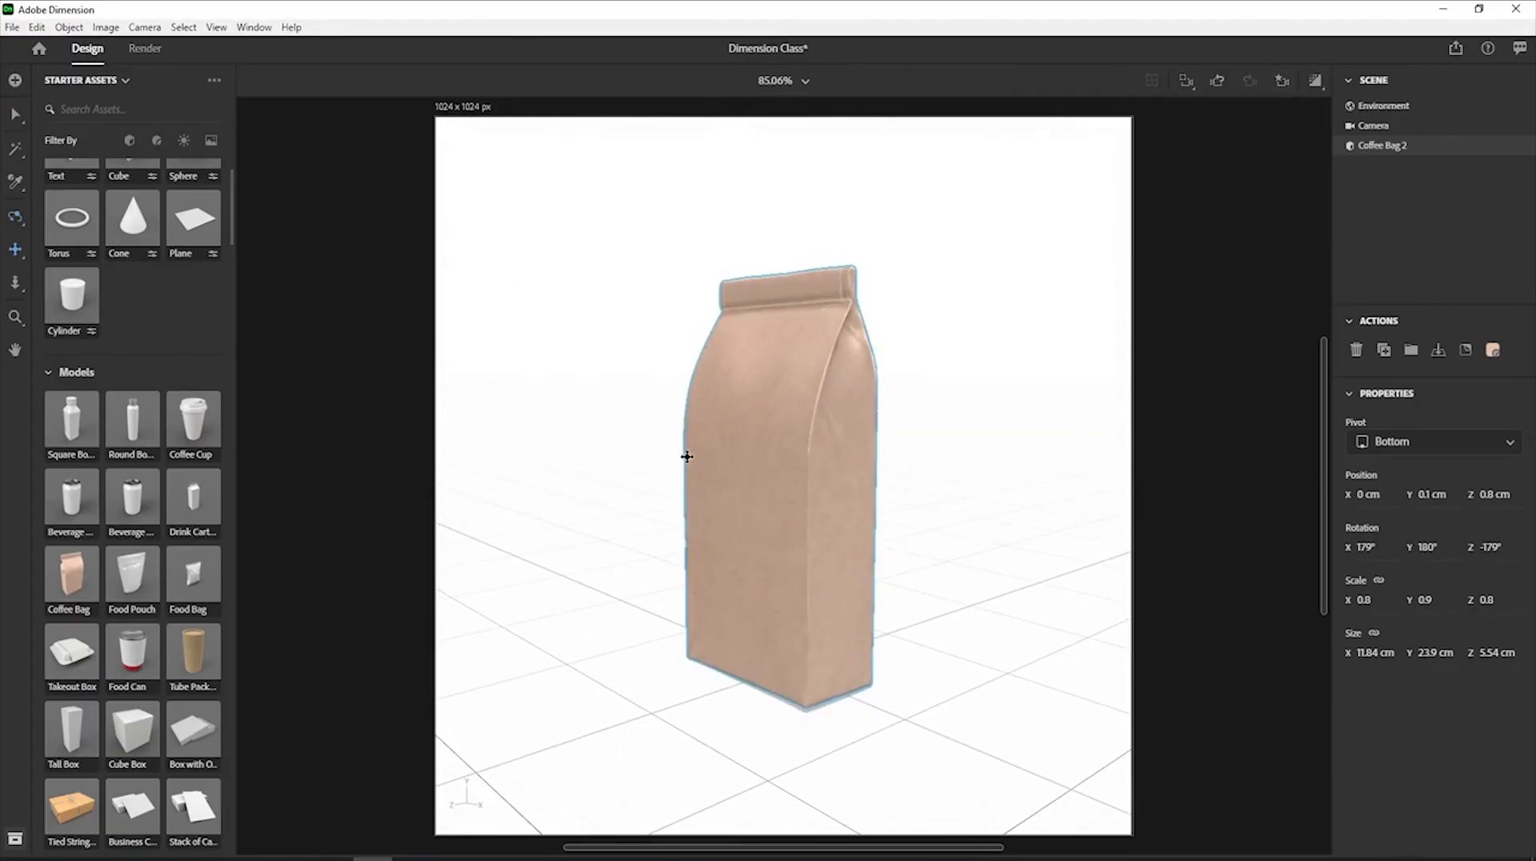
pyautogui.moveTo(694, 468); pyautogui.dragTo(728, 456)
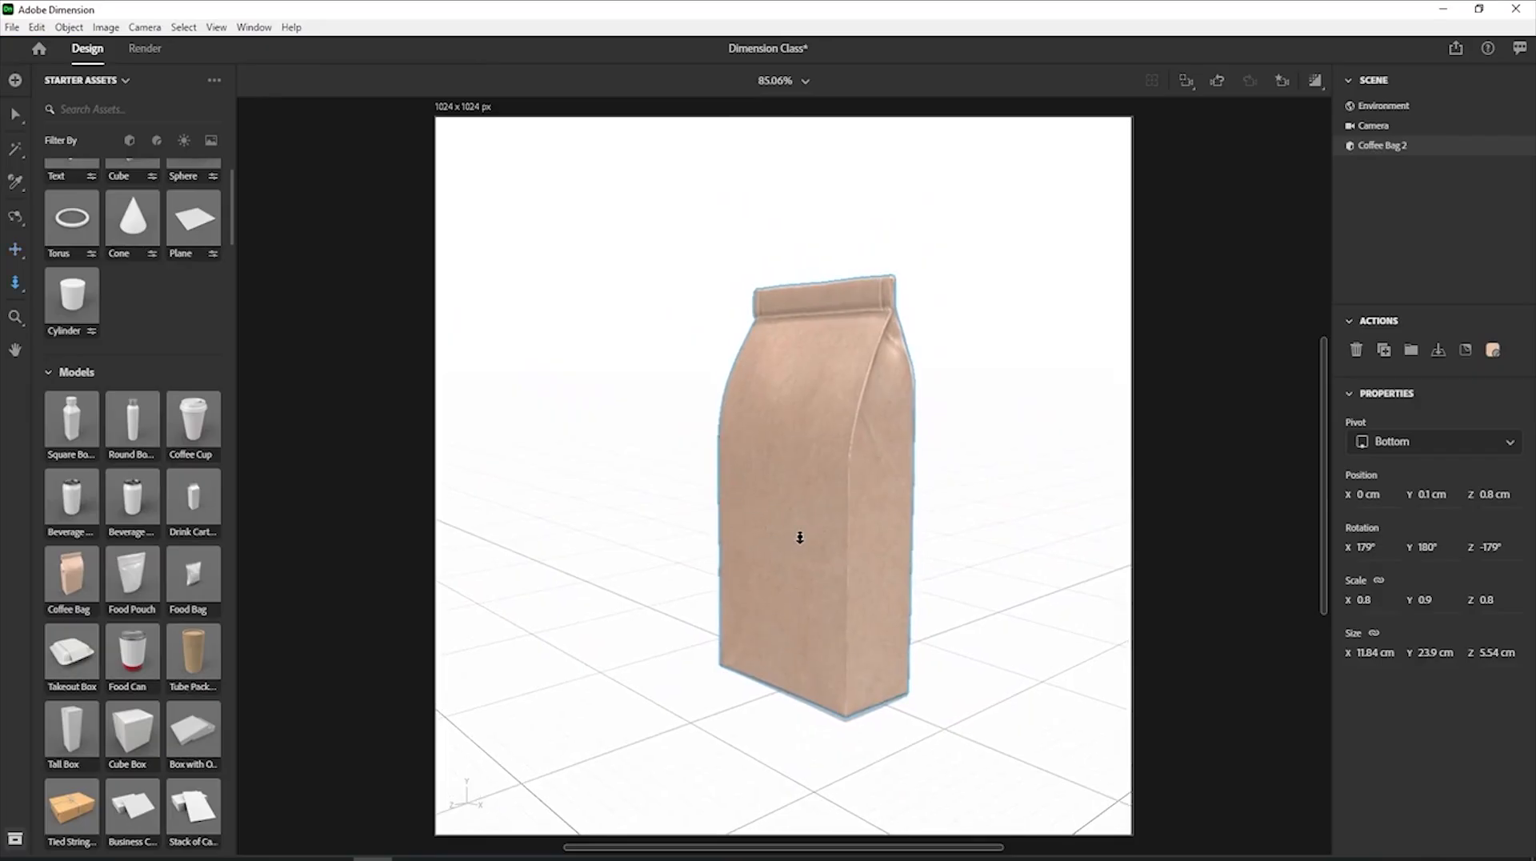
pyautogui.moveTo(800, 537); pyautogui.dragTo(813, 621)
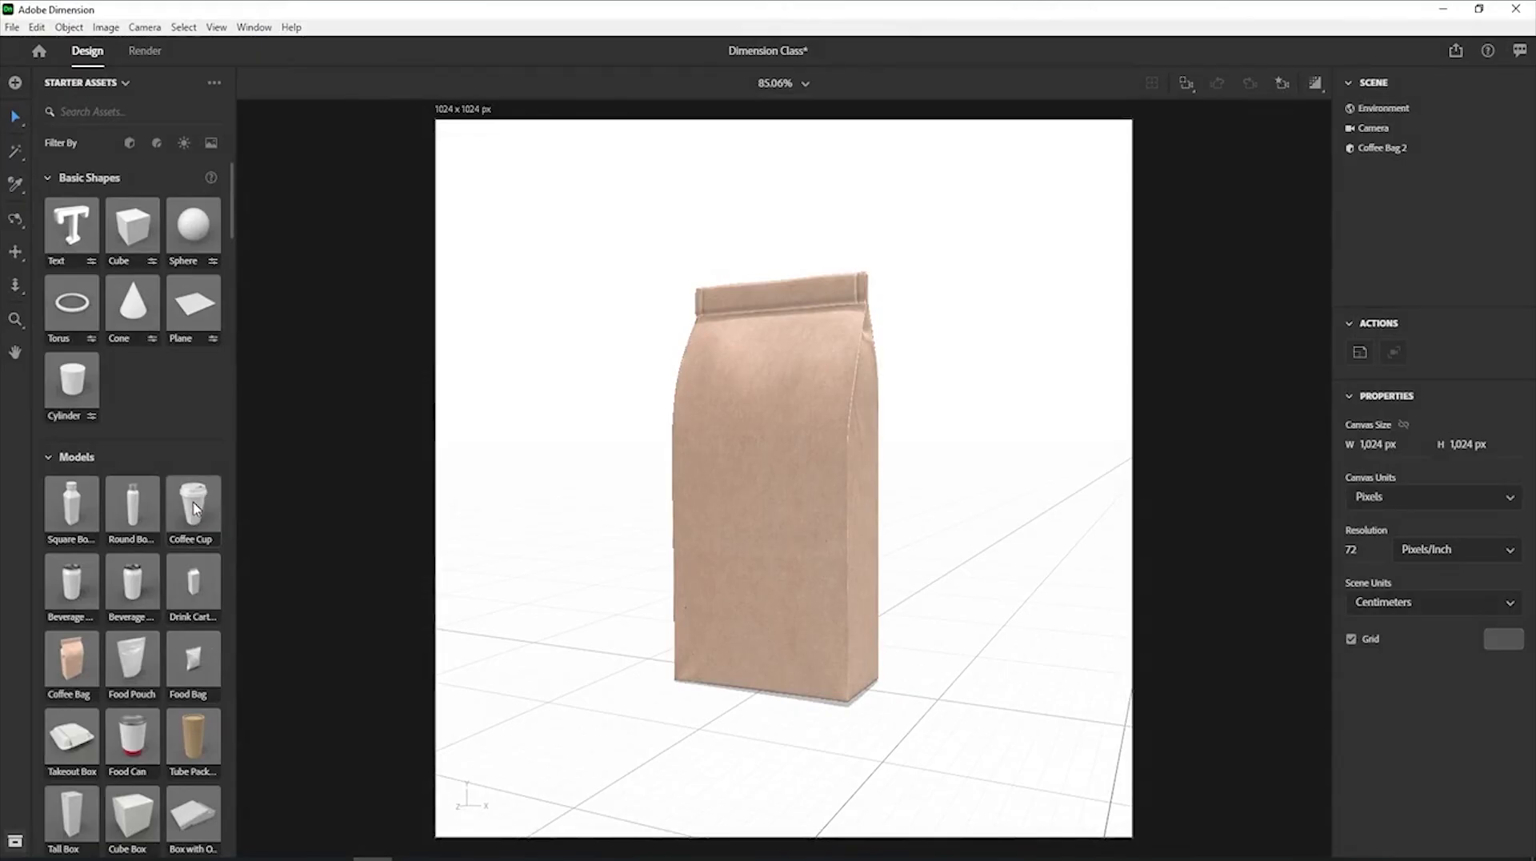
# Place a Coffee Cup model to the right of the bag at about X 12.7 cm, Z -11.4 cm, and try duplicating it.
pyautogui.moveTo(196, 516); pyautogui.dragTo(1020, 658)
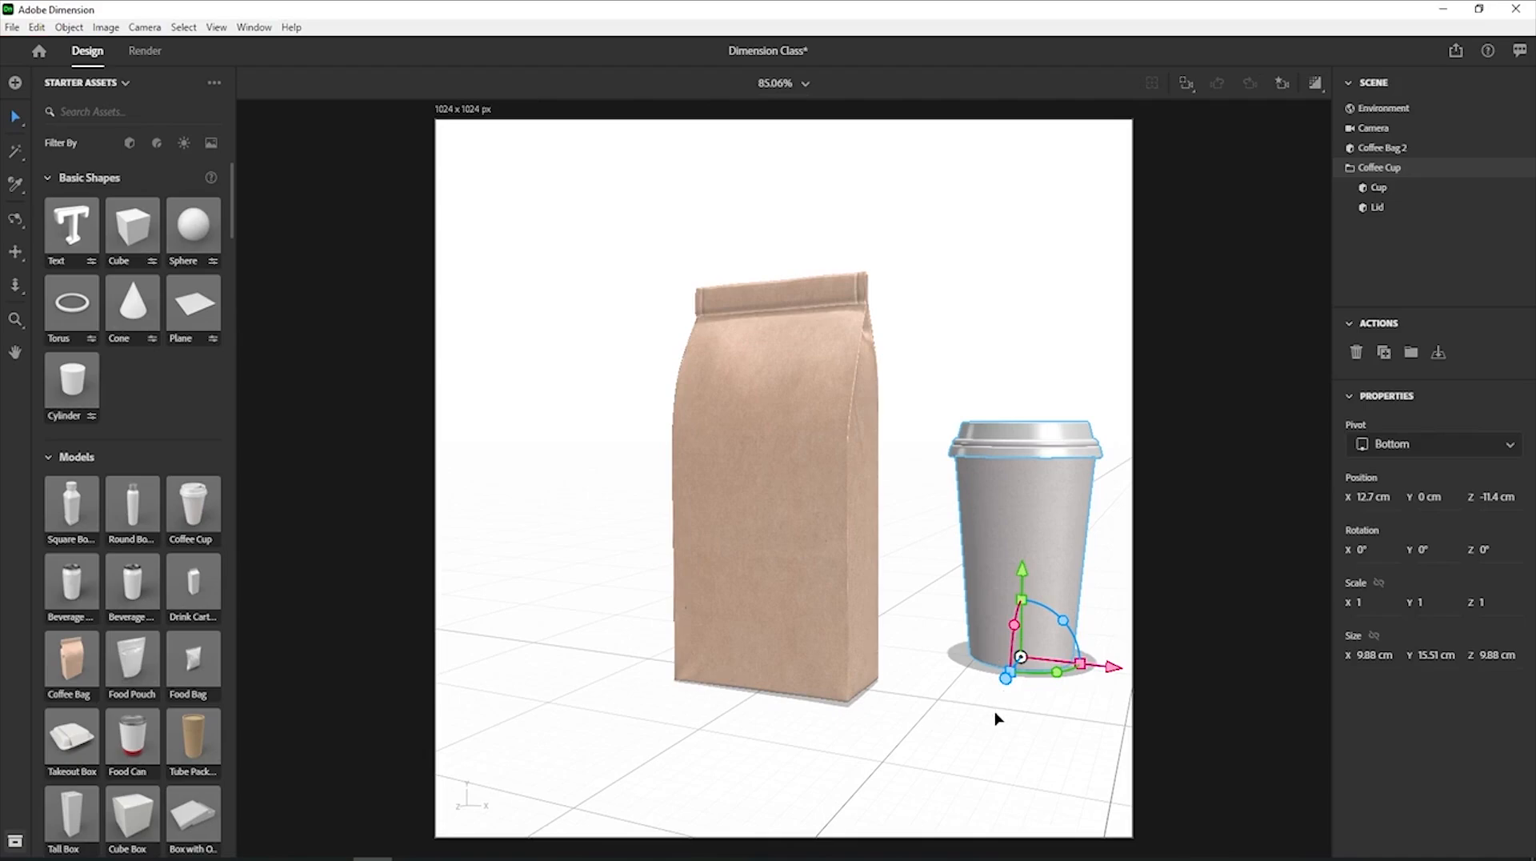
pyautogui.click(1386, 356)
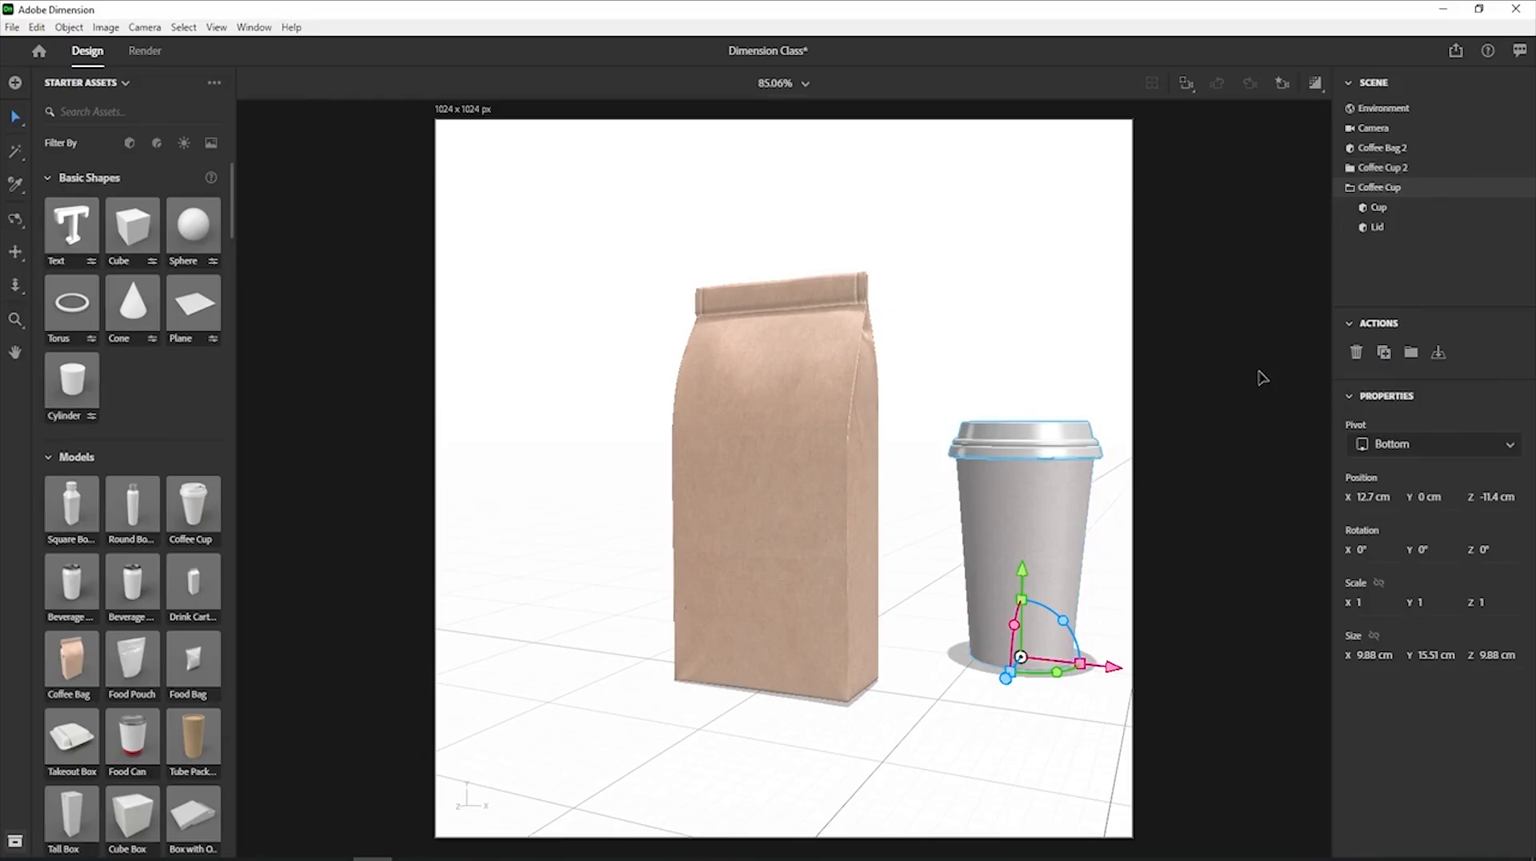
pyautogui.hotkey('ctrl', 'z')
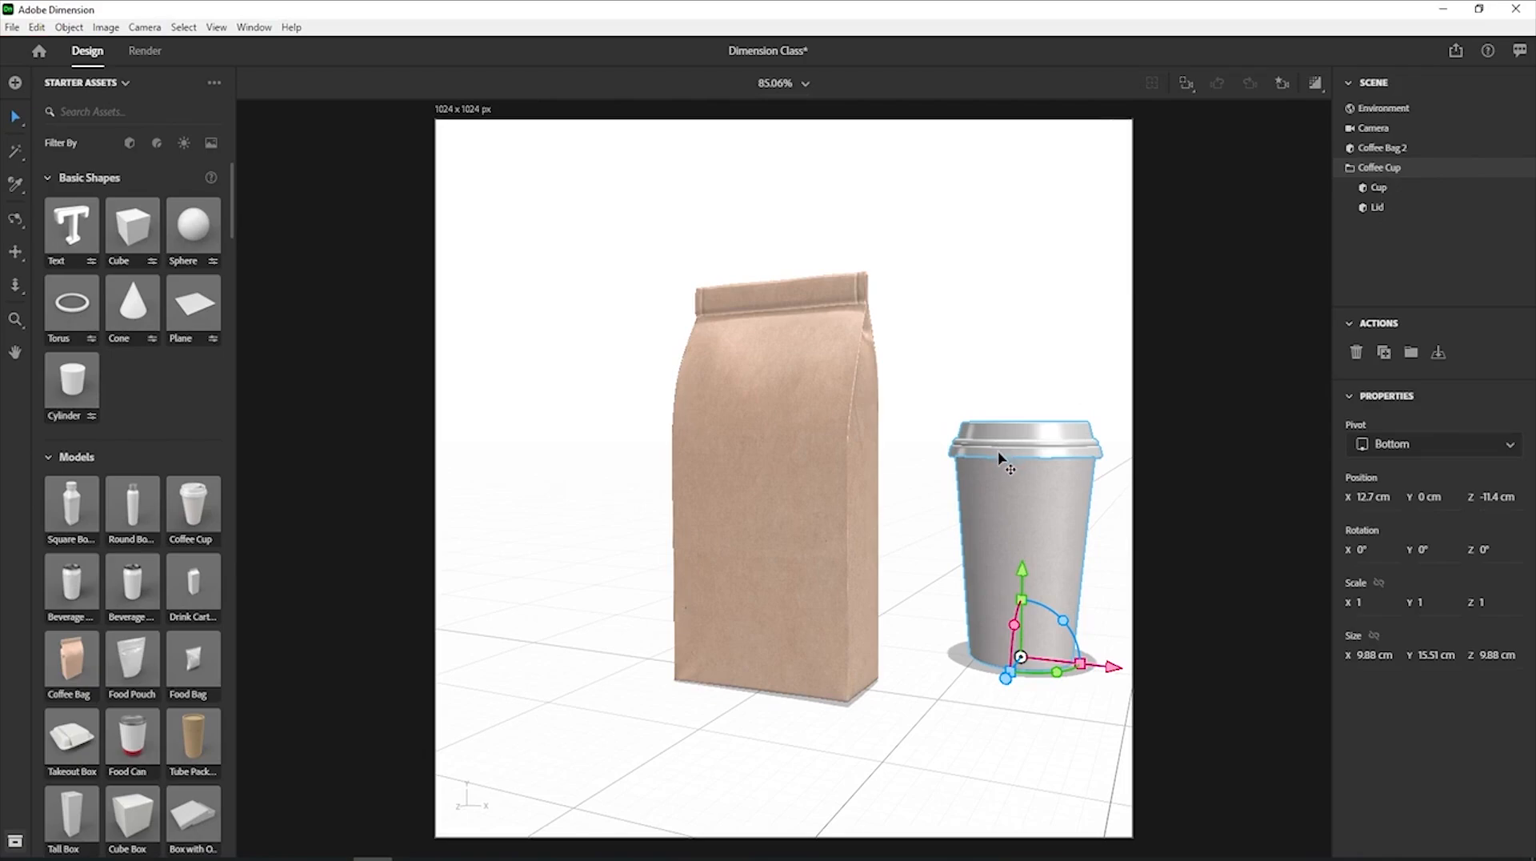
# Duplicate the coffee cup and move the copy forward along the Z axis to about 7.5 cm.
pyautogui.hotkey('ctrl', 'd')
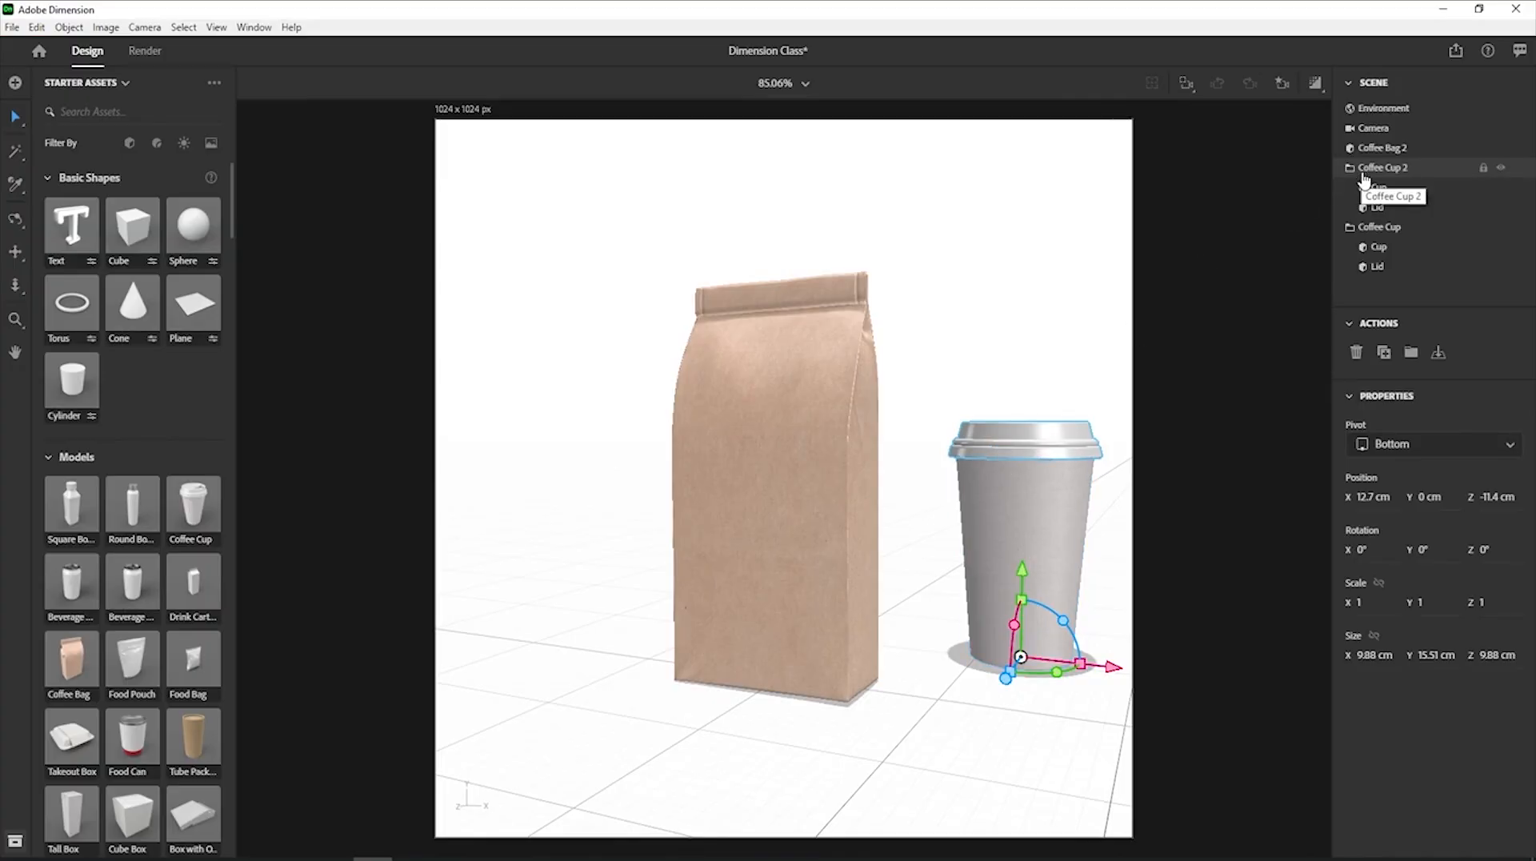
pyautogui.moveTo(1006, 678); pyautogui.dragTo(935, 803)
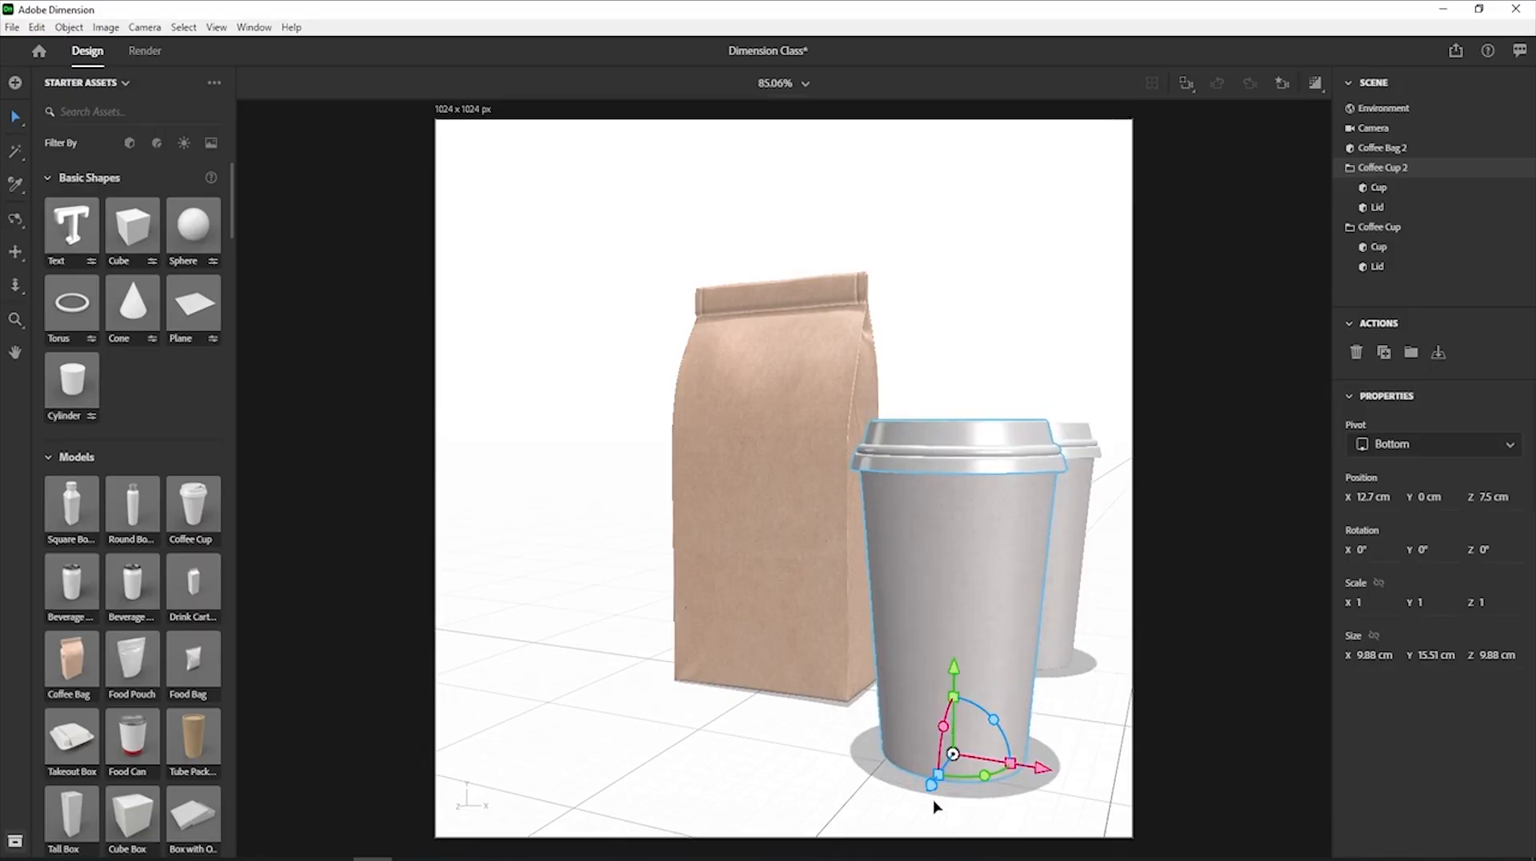
pyautogui.click(934, 806)
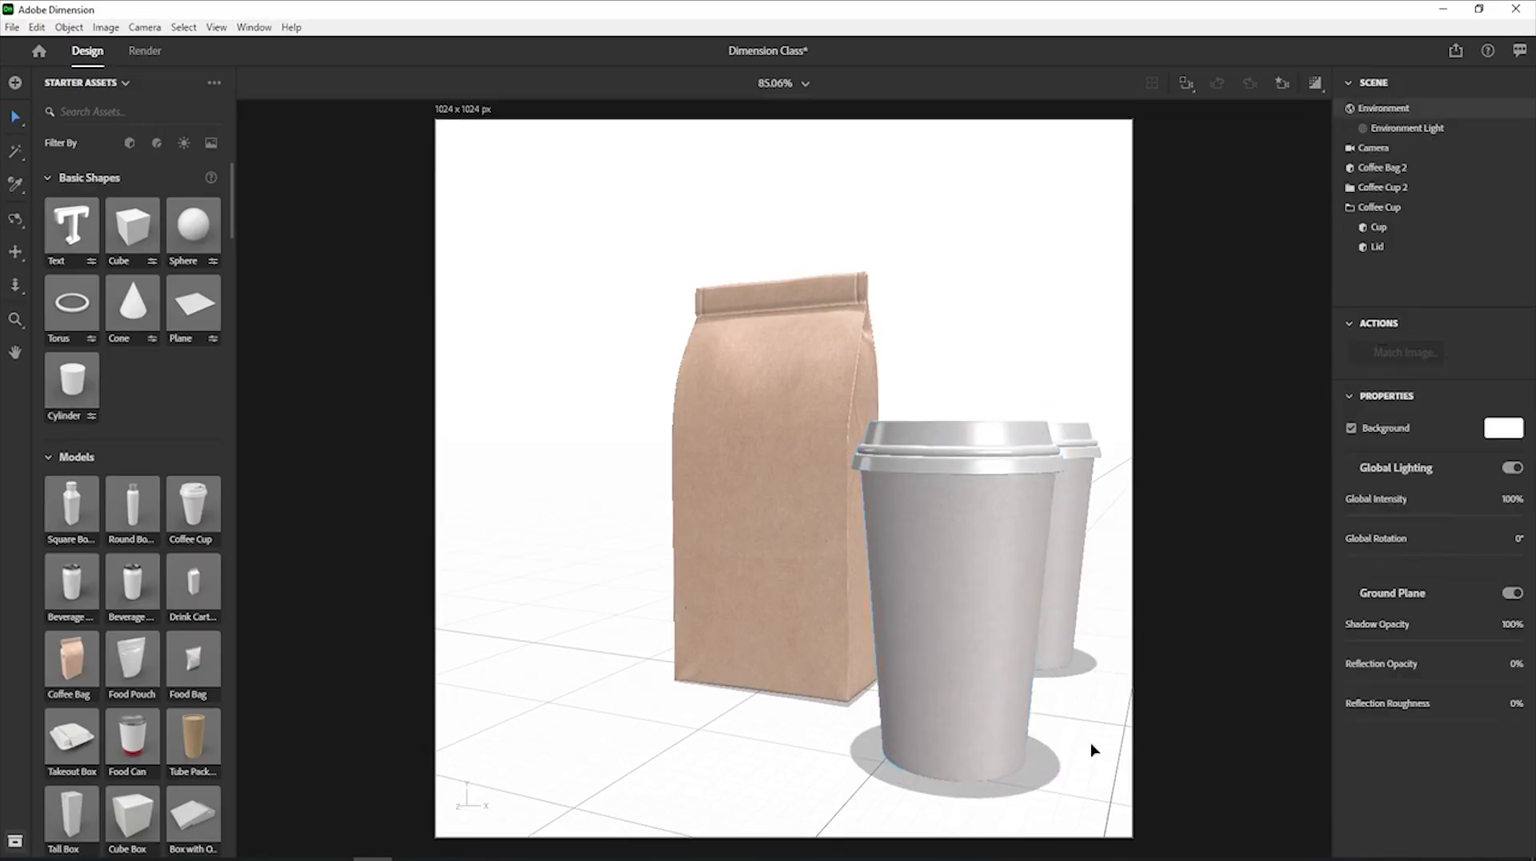
# Scale the front coffee cup down to 0.8 in X and Z and 0.6 in Y.
pyautogui.click(973, 638)
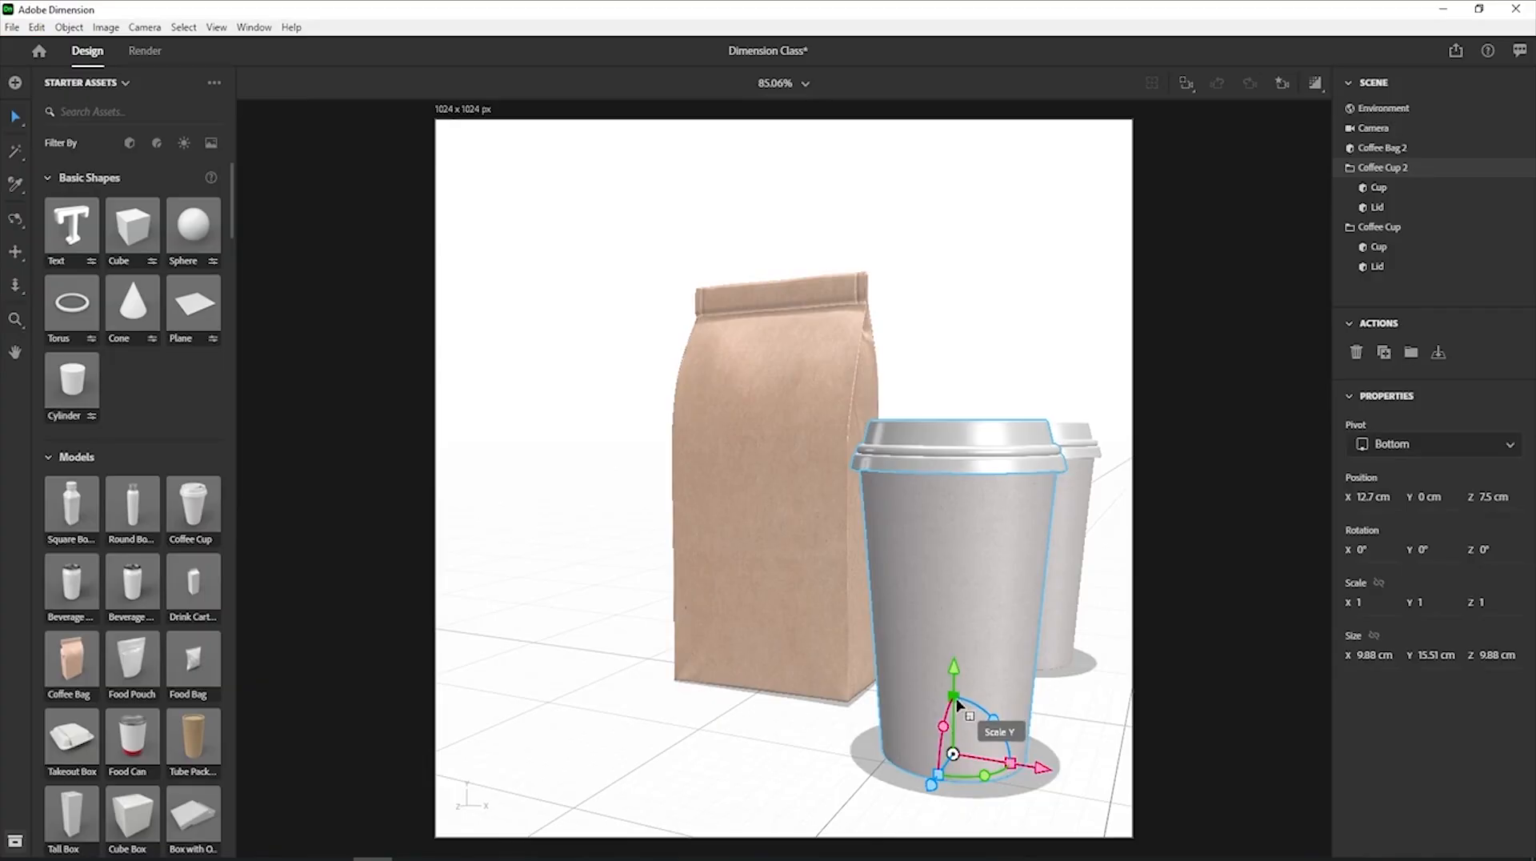
pyautogui.moveTo(958, 703); pyautogui.dragTo(964, 721)
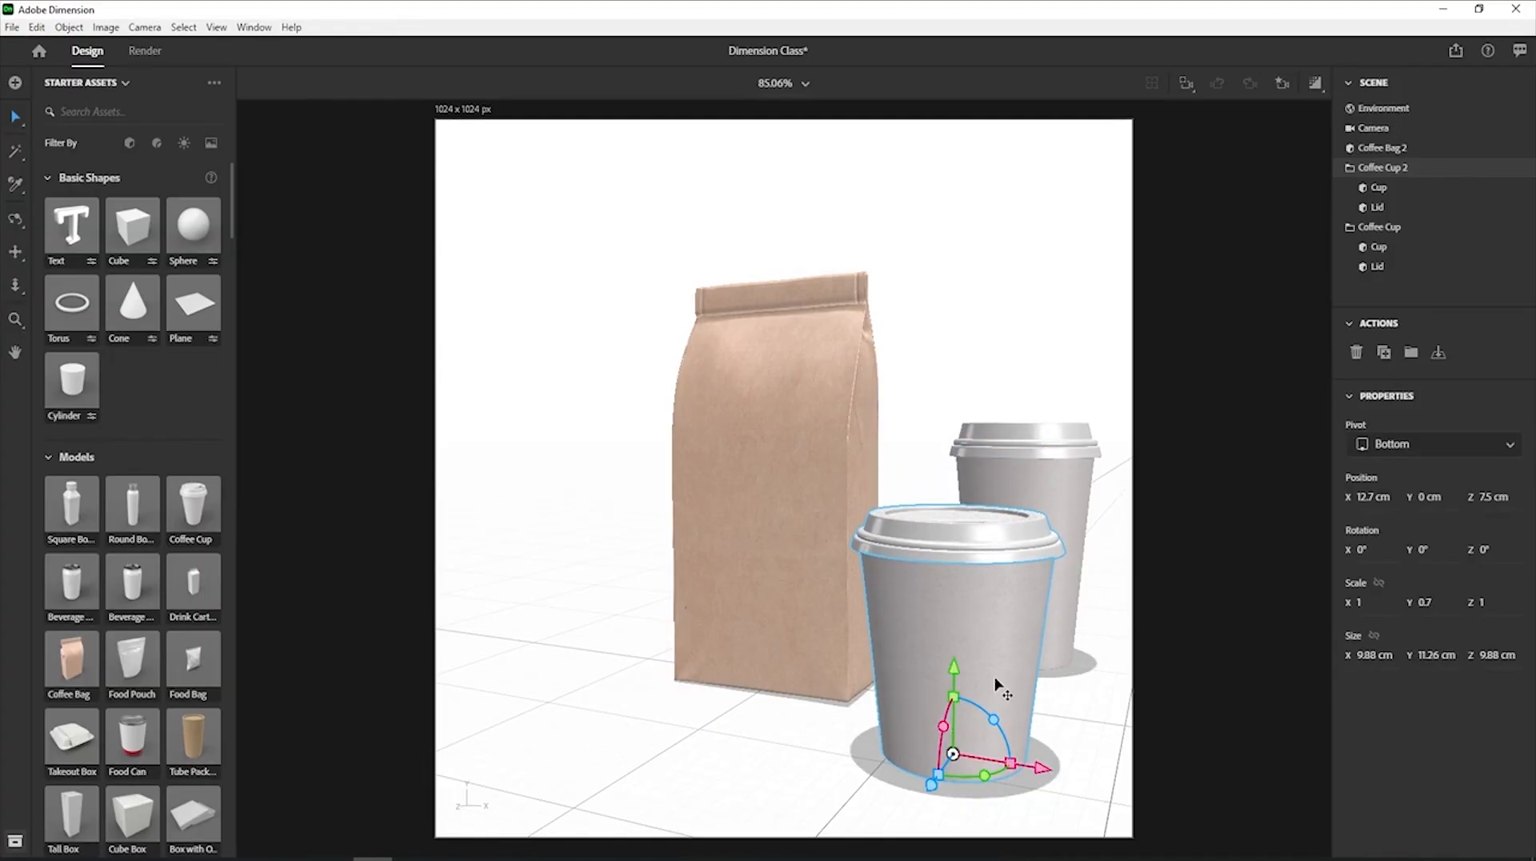
pyautogui.press('s')
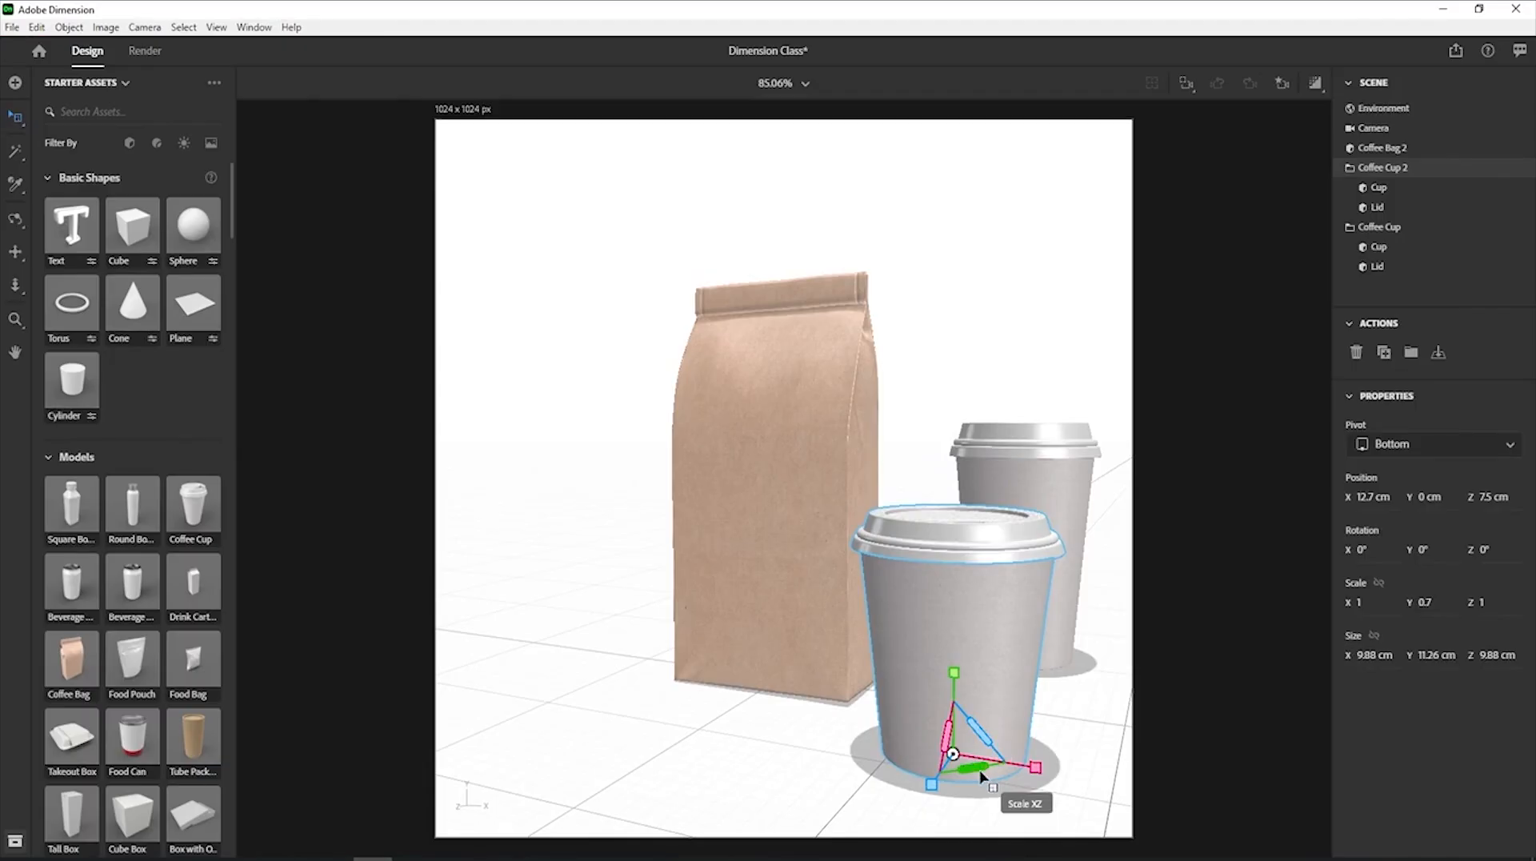
pyautogui.moveTo(983, 775); pyautogui.dragTo(971, 771)
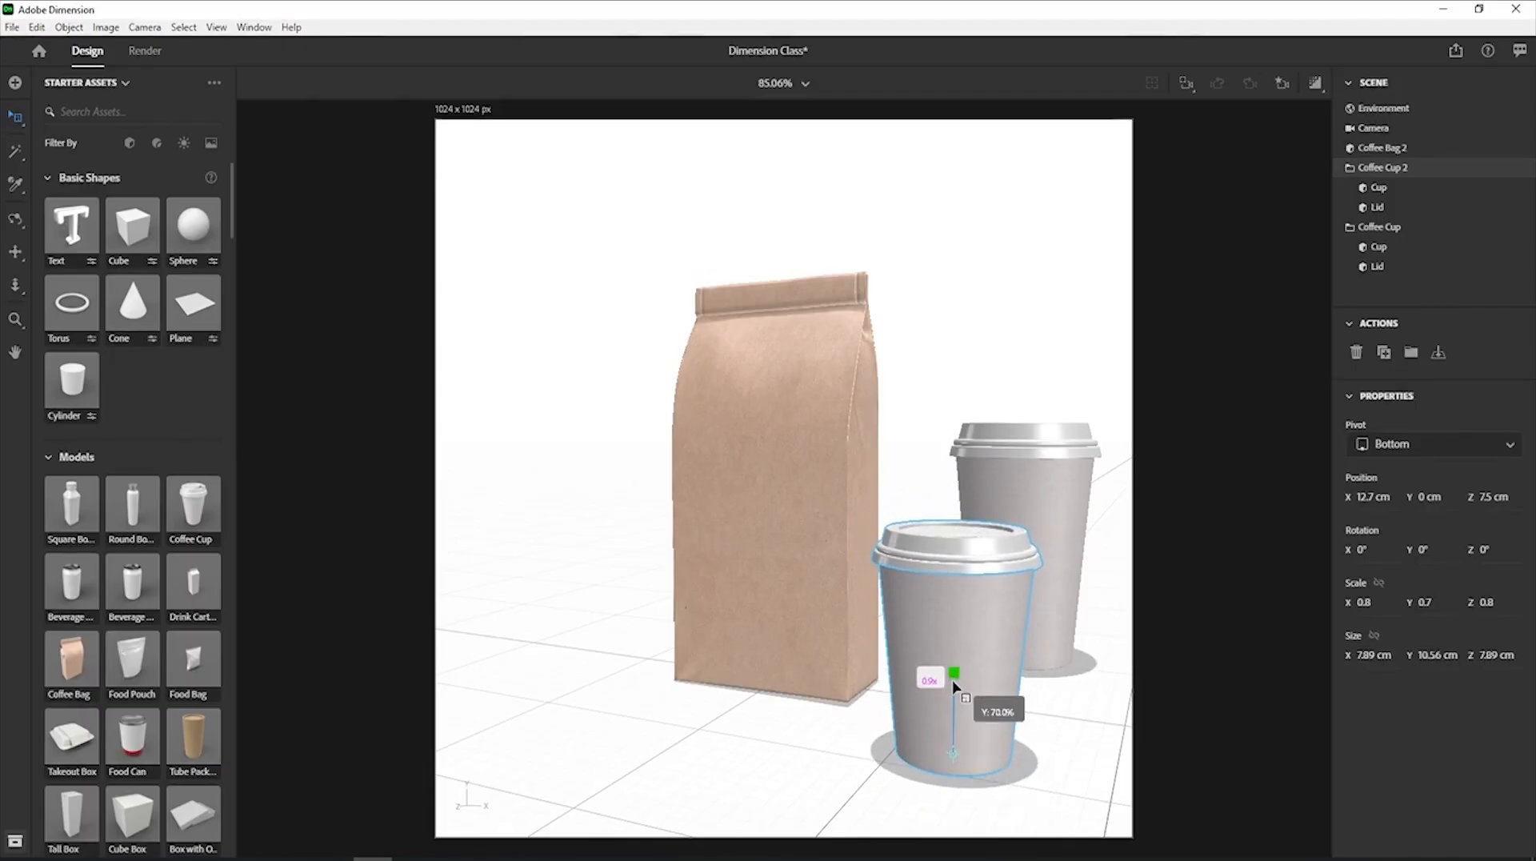
pyautogui.moveTo(955, 686); pyautogui.dragTo(952, 698)
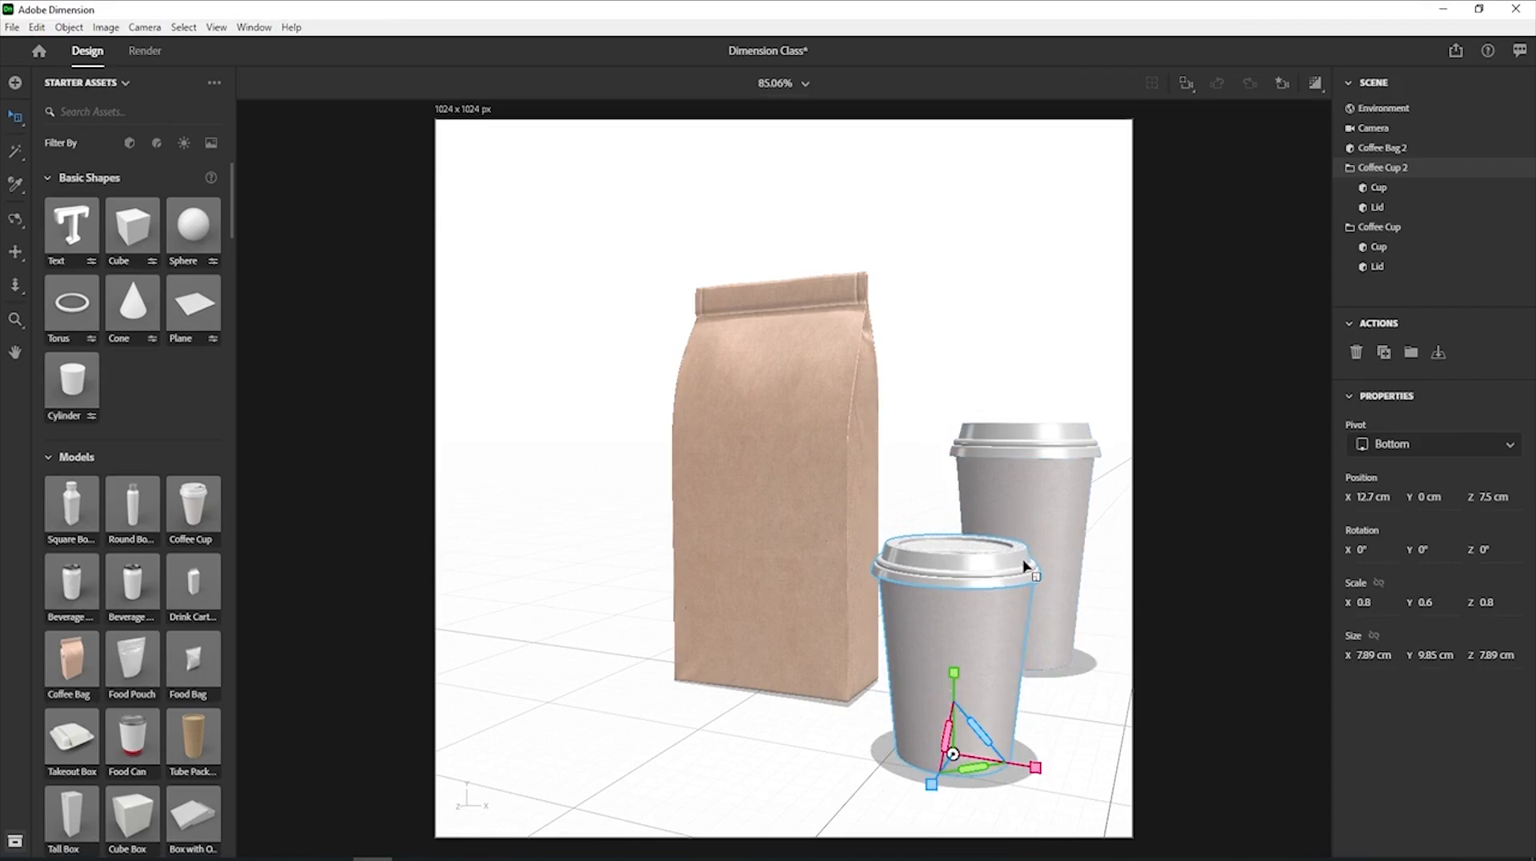
# Dolly the camera back and pan until the bag and both cups are centred on the canvas.
pyautogui.scroll(-4, 1030, 563)
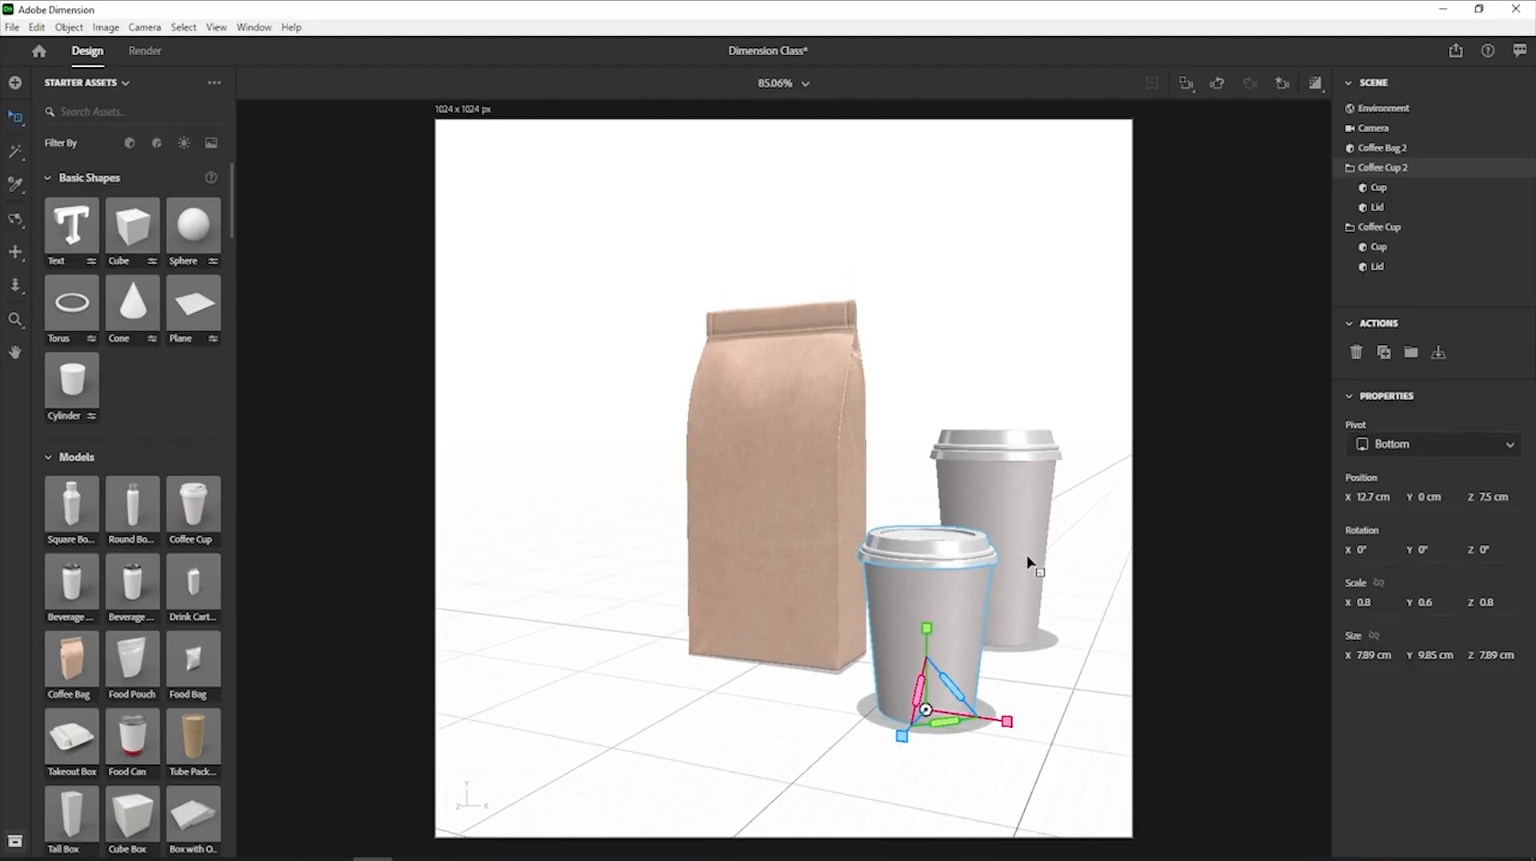
pyautogui.scroll(-1, 1030, 563)
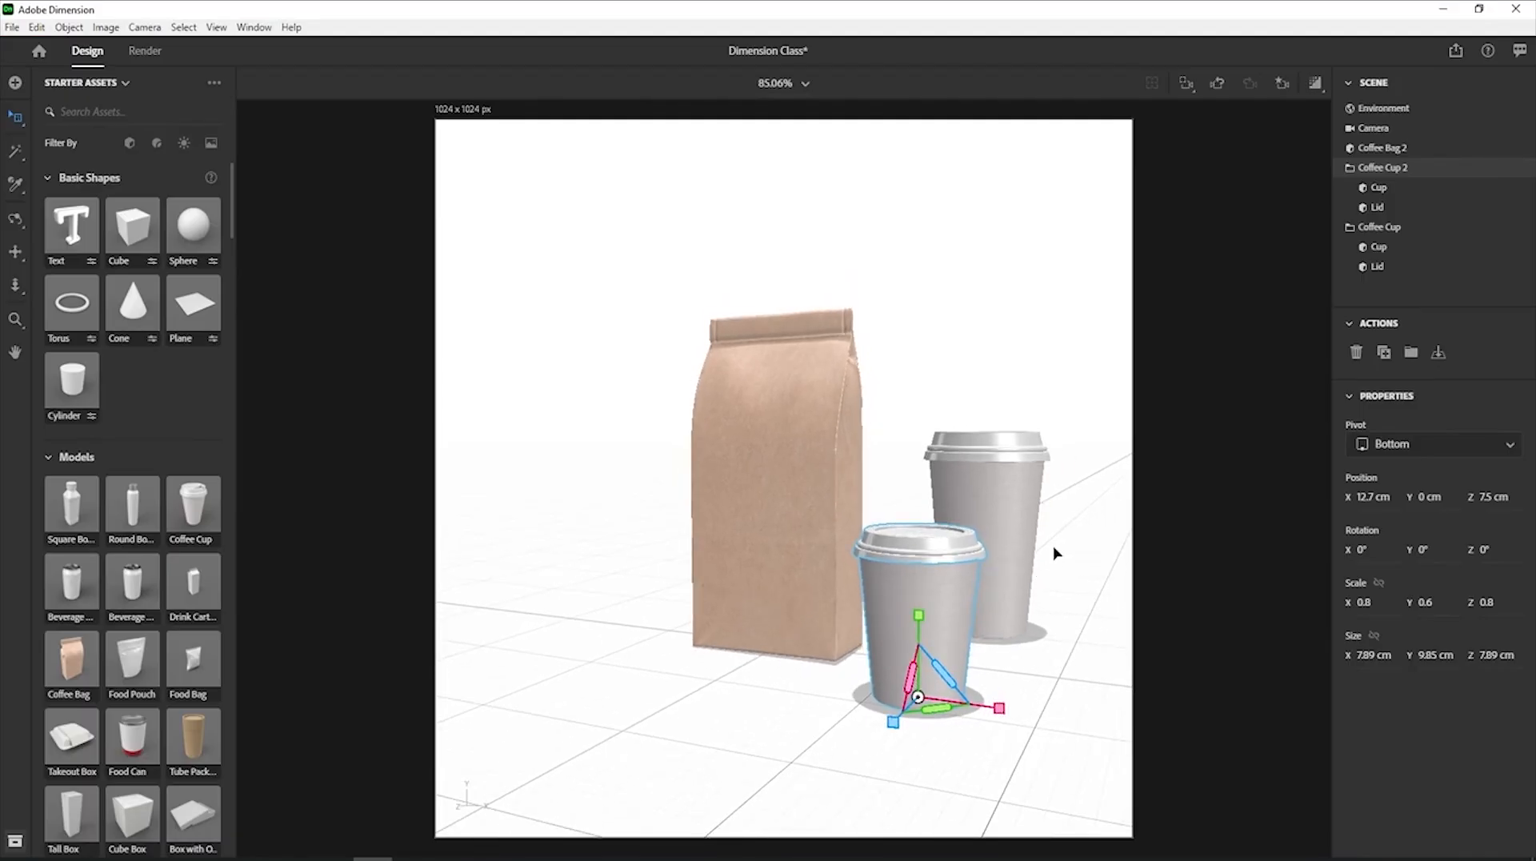
pyautogui.press('2')
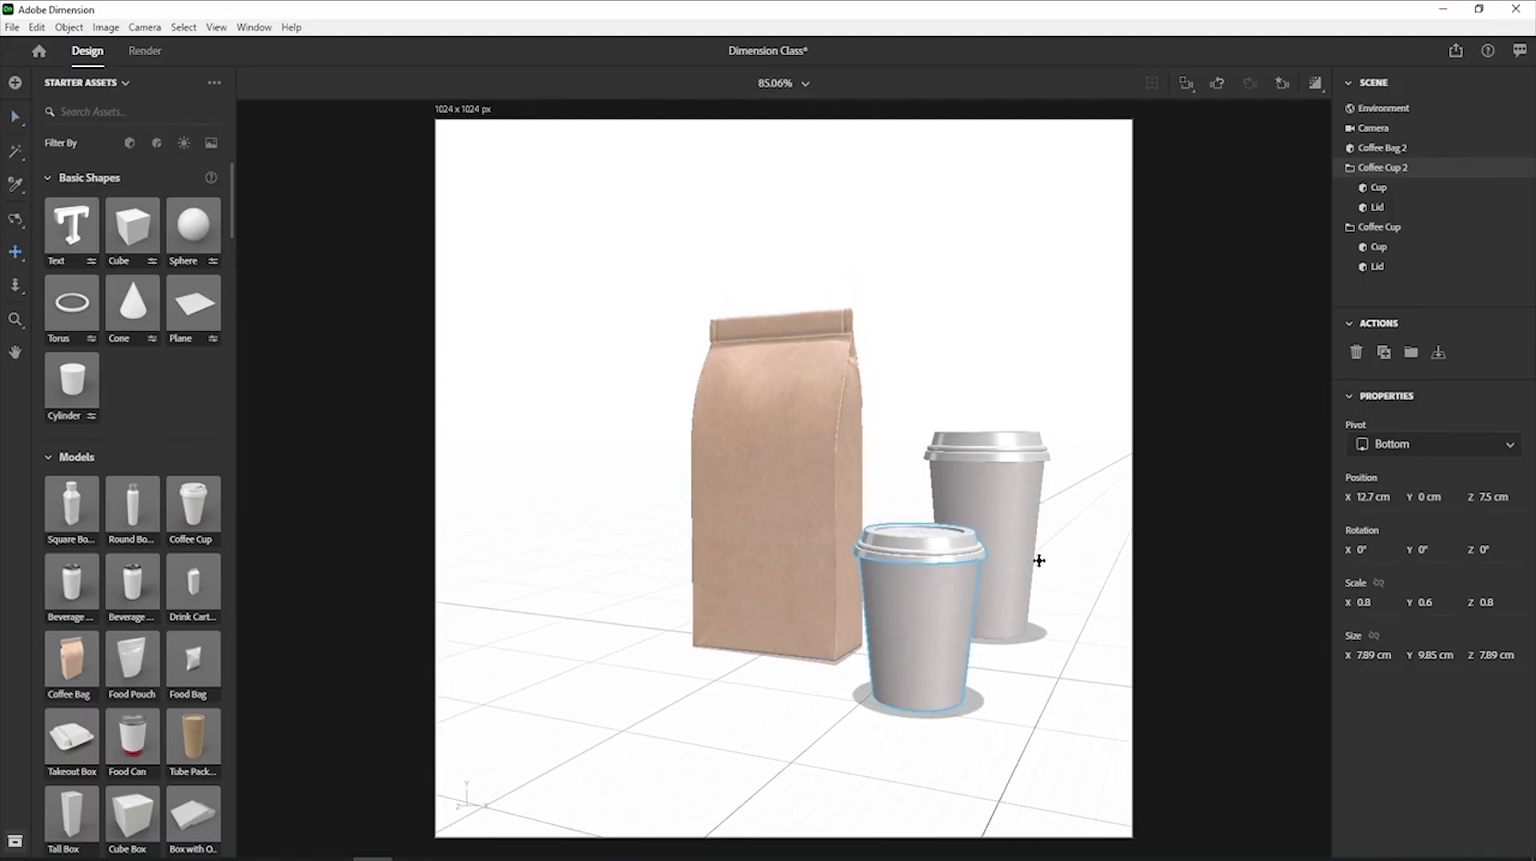
pyautogui.moveTo(1038, 561); pyautogui.dragTo(939, 547)
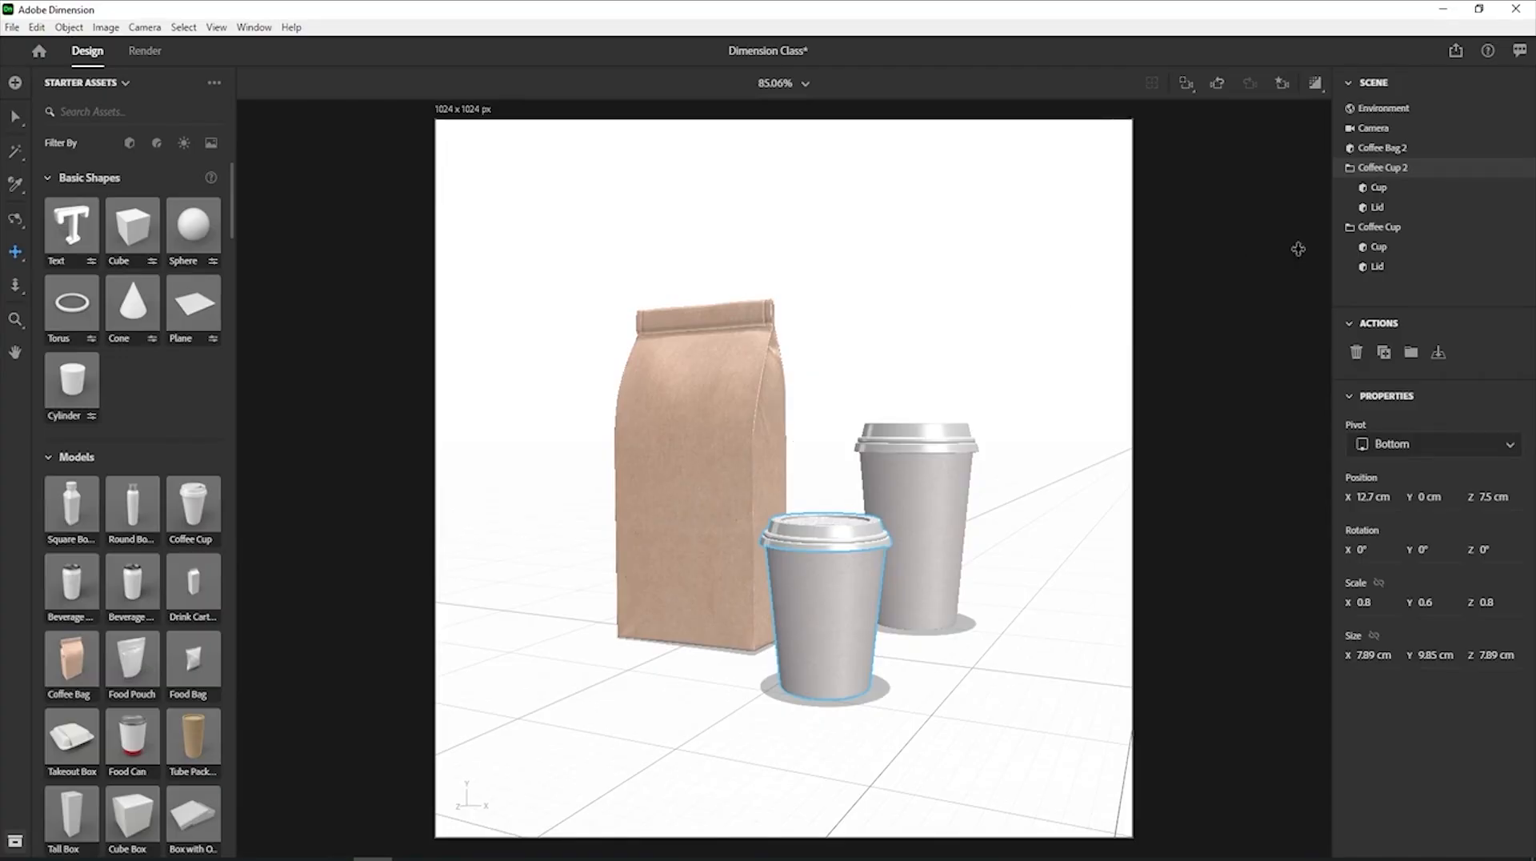
# Rename the smaller cup's group as "Small Cup" and the larger cup's group as "Big Coffee Cup".
pyautogui.doubleClick(1393, 178)
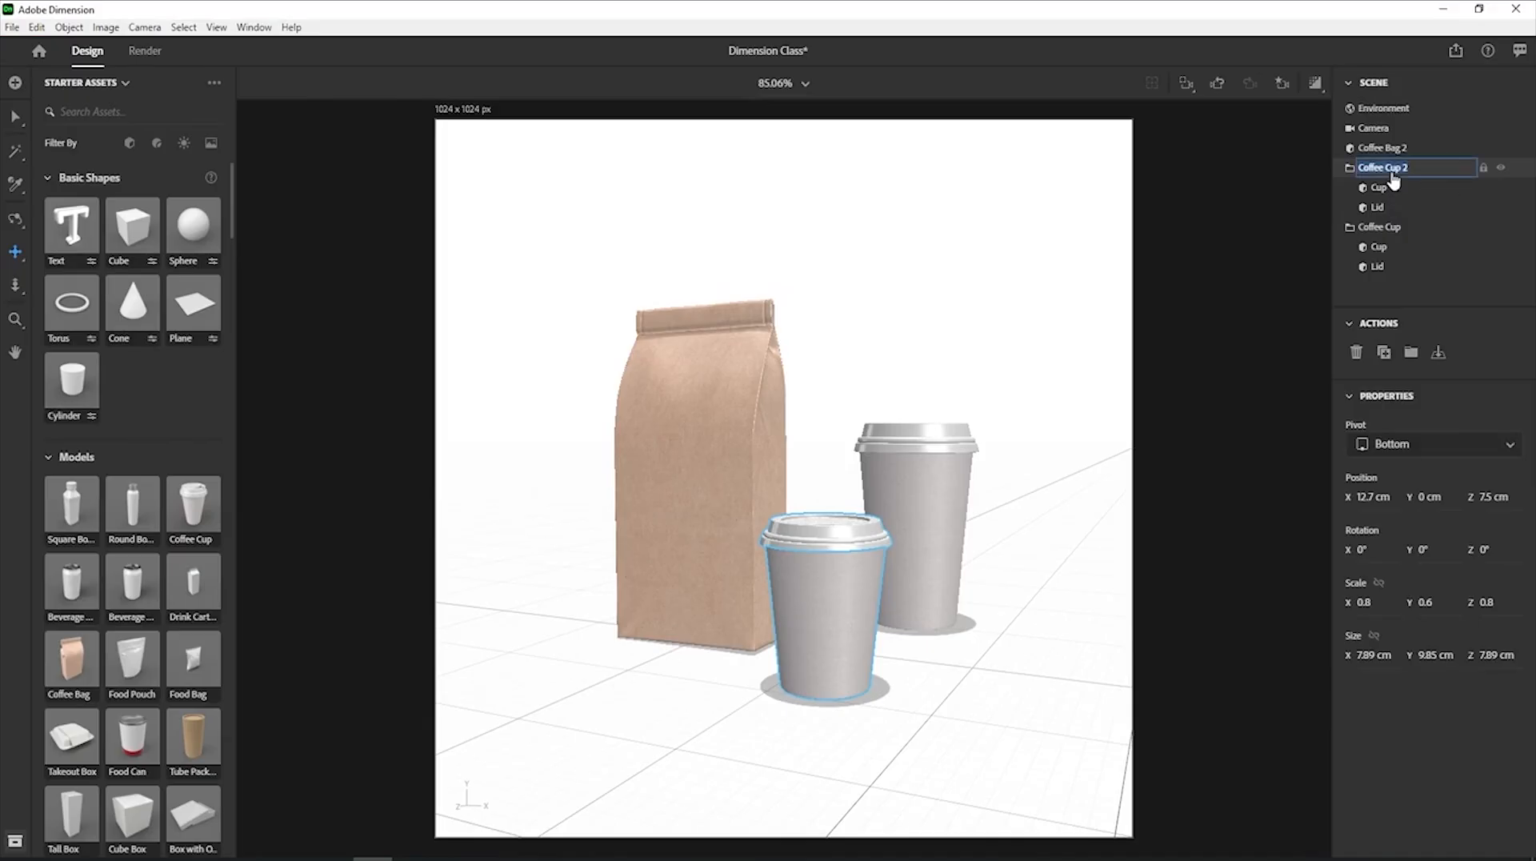
pyautogui.write('Small Cup')
pyautogui.press('Return')
pyautogui.click(1393, 228)
pyautogui.doubleClick(1393, 228)
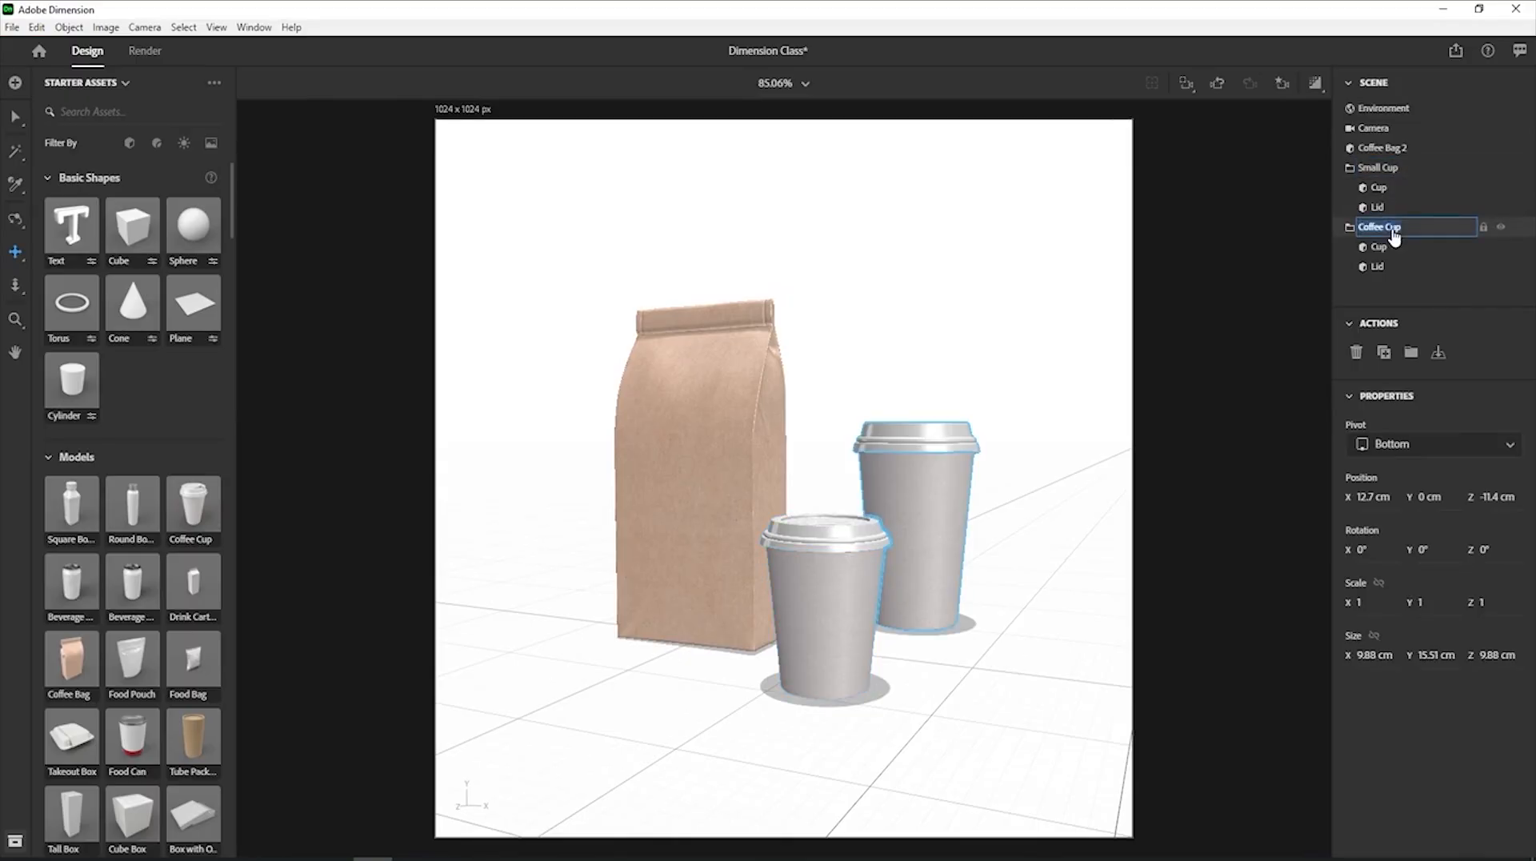
pyautogui.write('Big Cofefee Cup')
pyautogui.press('Return')
# Move the small cup along the X axis to about 21.6 cm, away from the bag.
pyautogui.press('v')
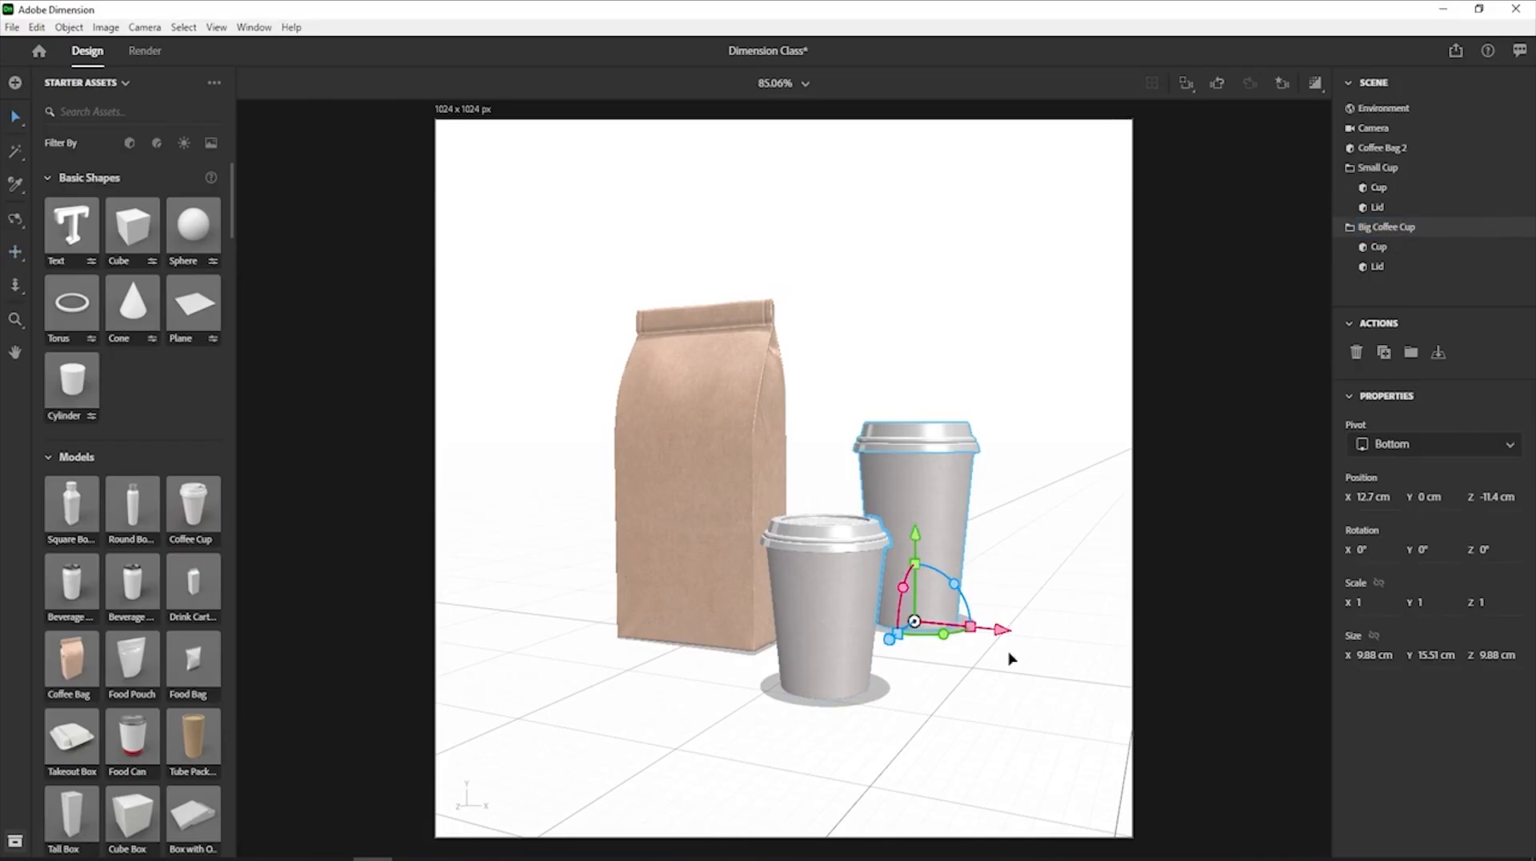
pyautogui.click(1010, 703)
pyautogui.click(871, 704)
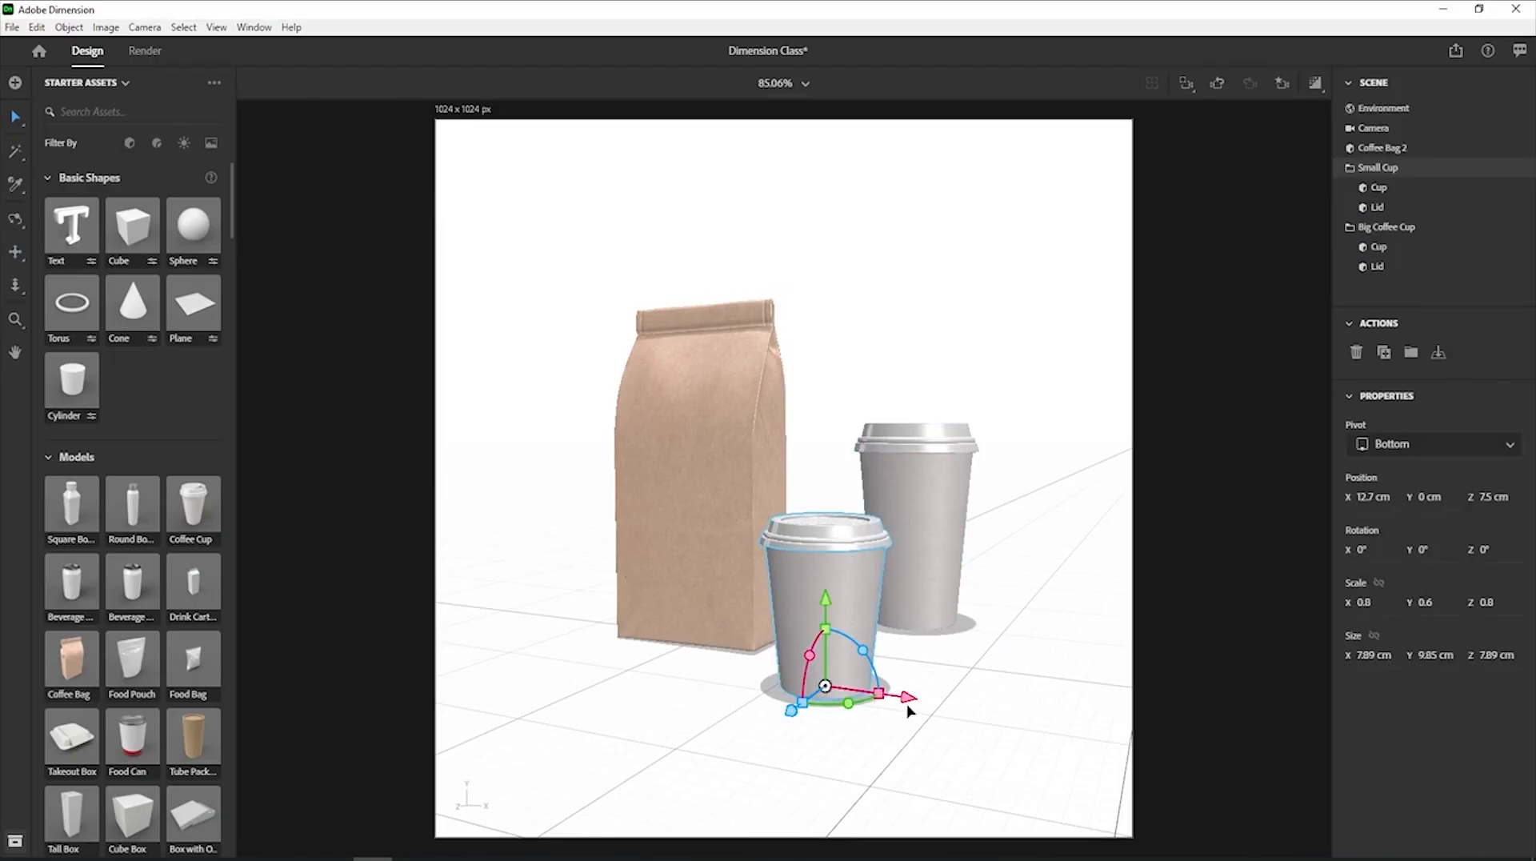
pyautogui.moveTo(910, 707); pyautogui.dragTo(1063, 717)
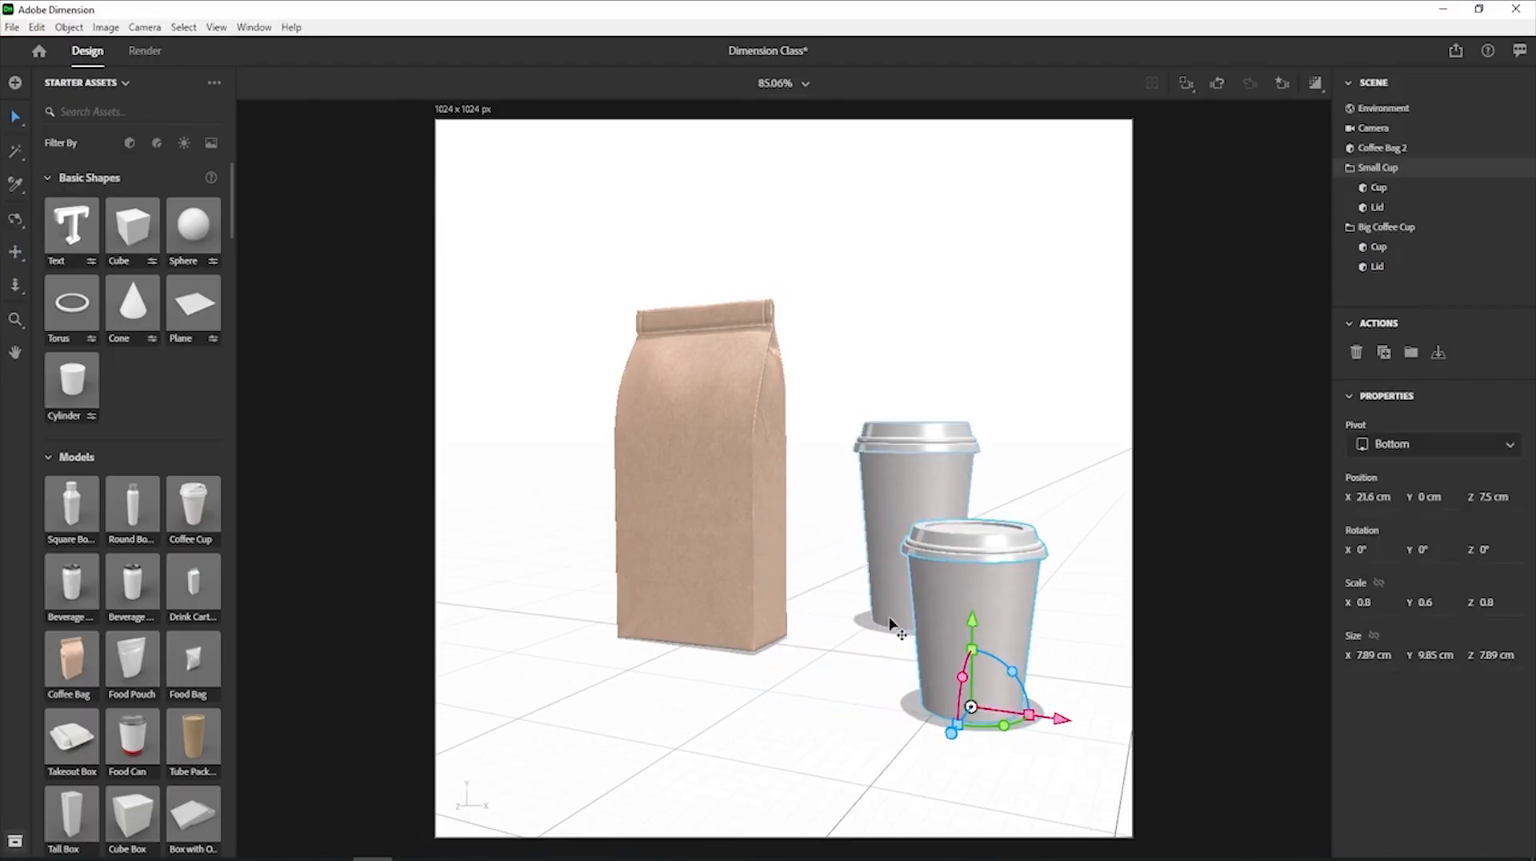
# Move the big coffee cup slightly back along the Z axis to about -11.9 cm.
pyautogui.press('1')
pyautogui.moveTo(871, 613); pyautogui.dragTo(899, 609)
pyautogui.press('2')
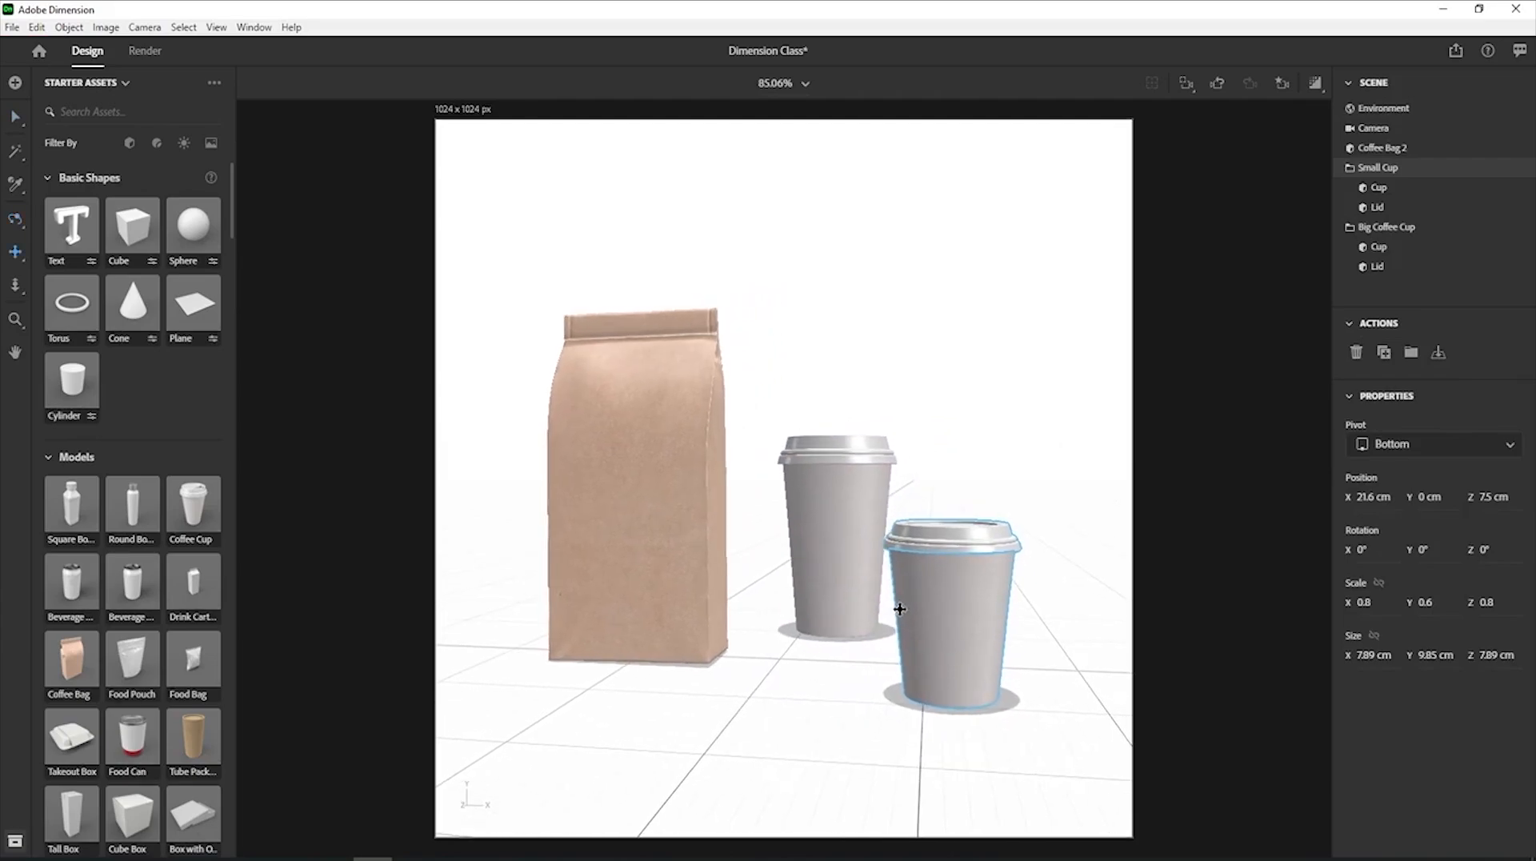
pyautogui.press('v')
pyautogui.click(818, 488)
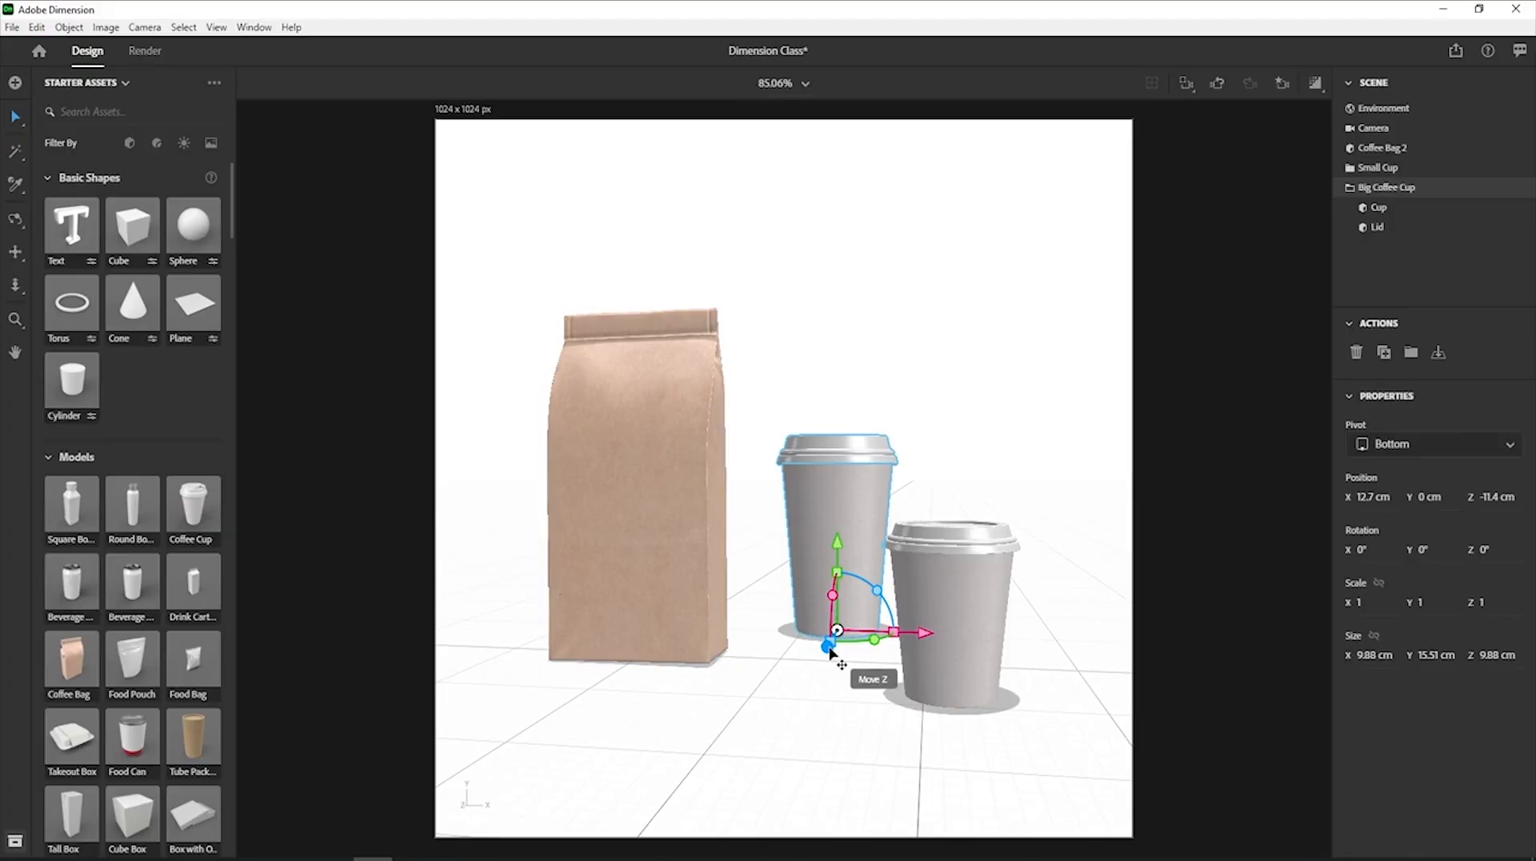
pyautogui.moveTo(831, 653); pyautogui.dragTo(863, 655)
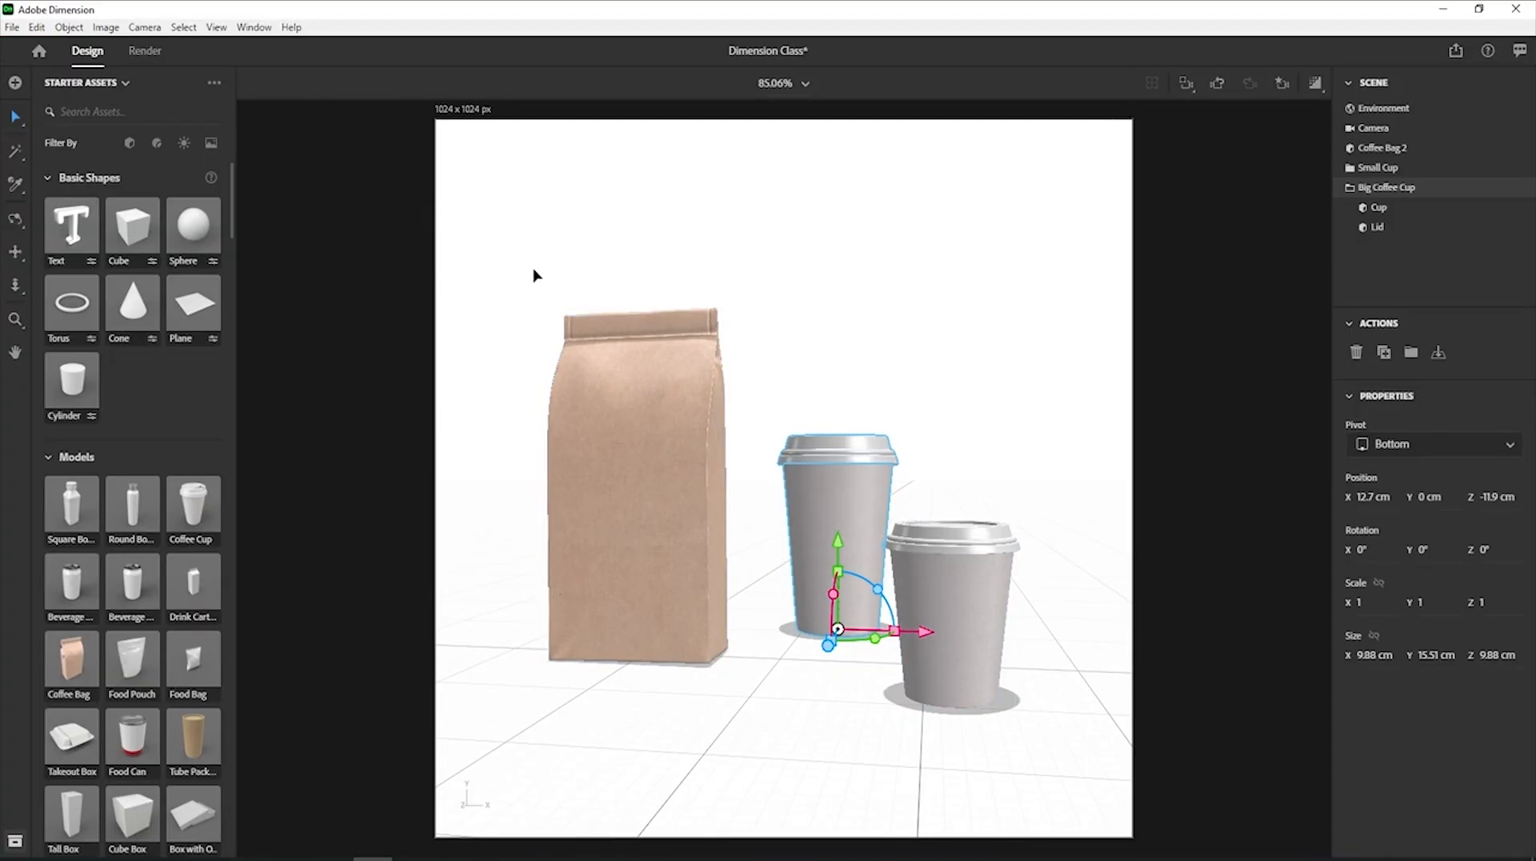
# Select the coffee bag and big cup together, align their fronts along Z, and centre them along Z.
pyautogui.moveTo(513, 265); pyautogui.dragTo(866, 608)
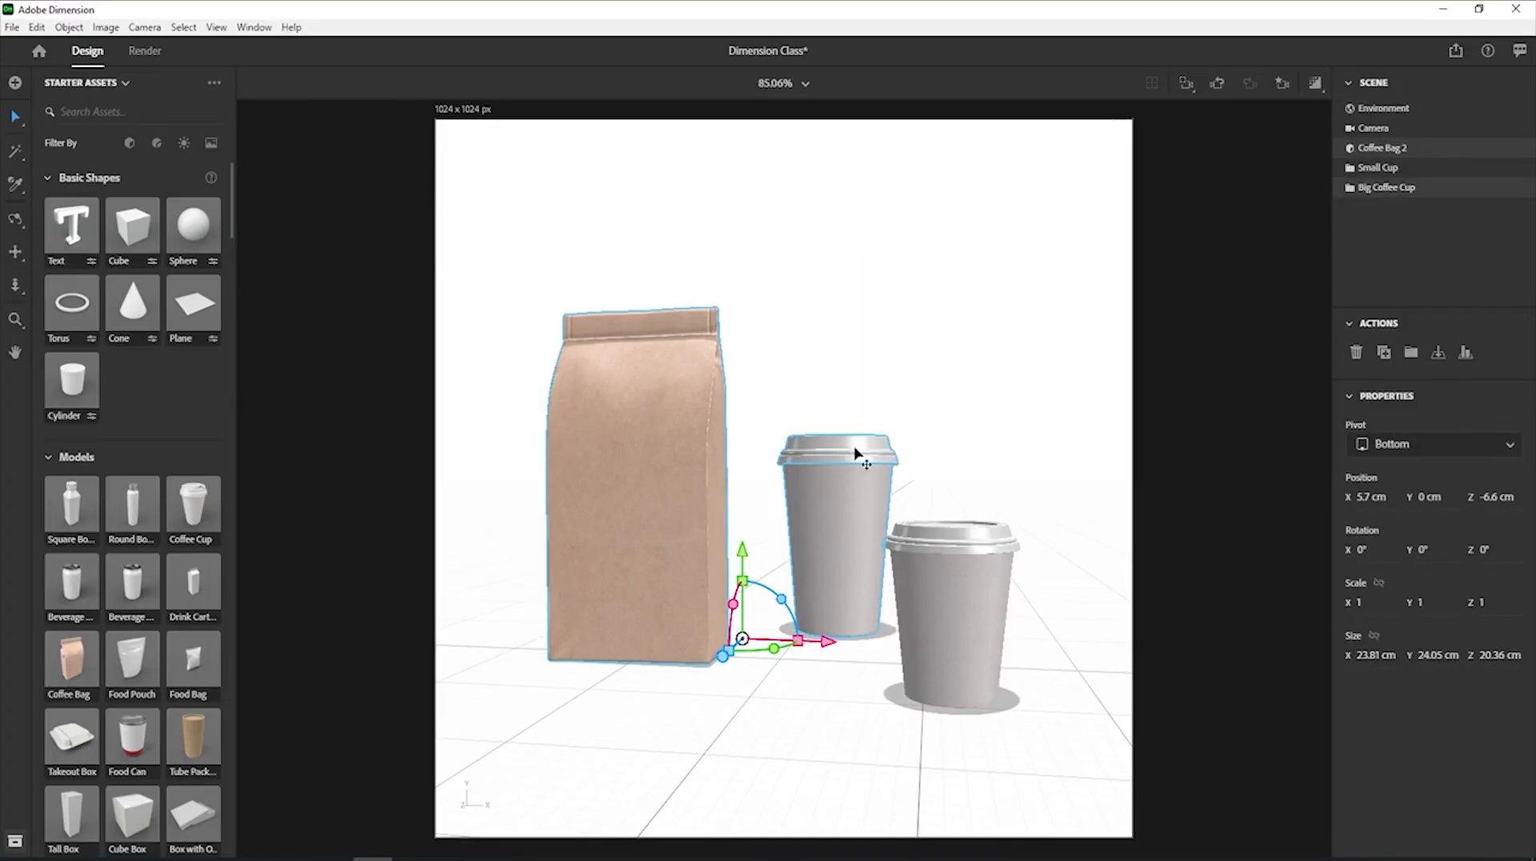
pyautogui.click(842, 352)
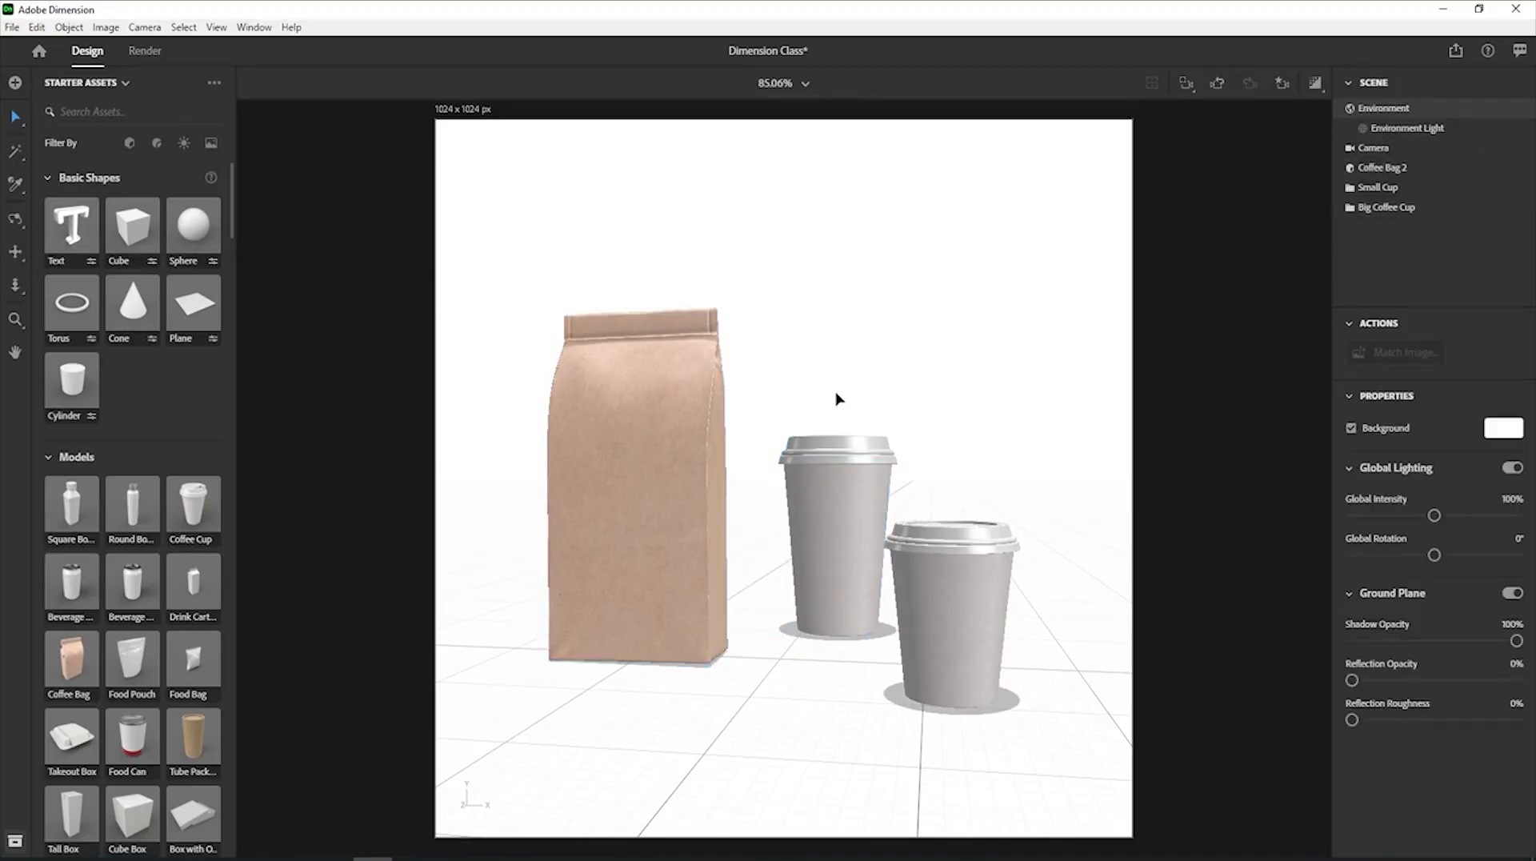
pyautogui.click(813, 532)
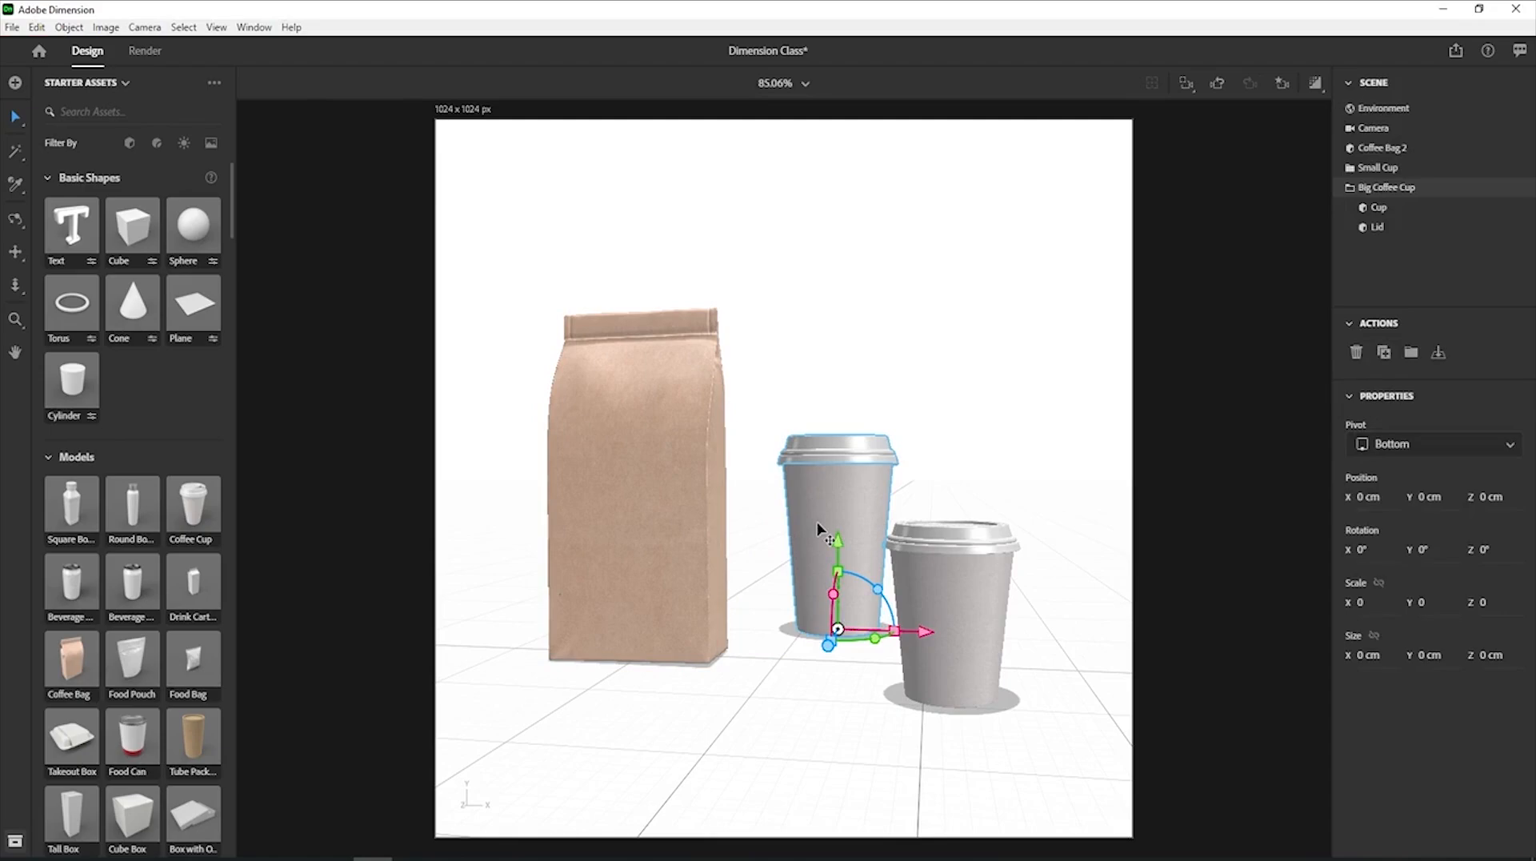
pyautogui.keyDown('shift'); pyautogui.click(583, 474); pyautogui.keyUp('shift')
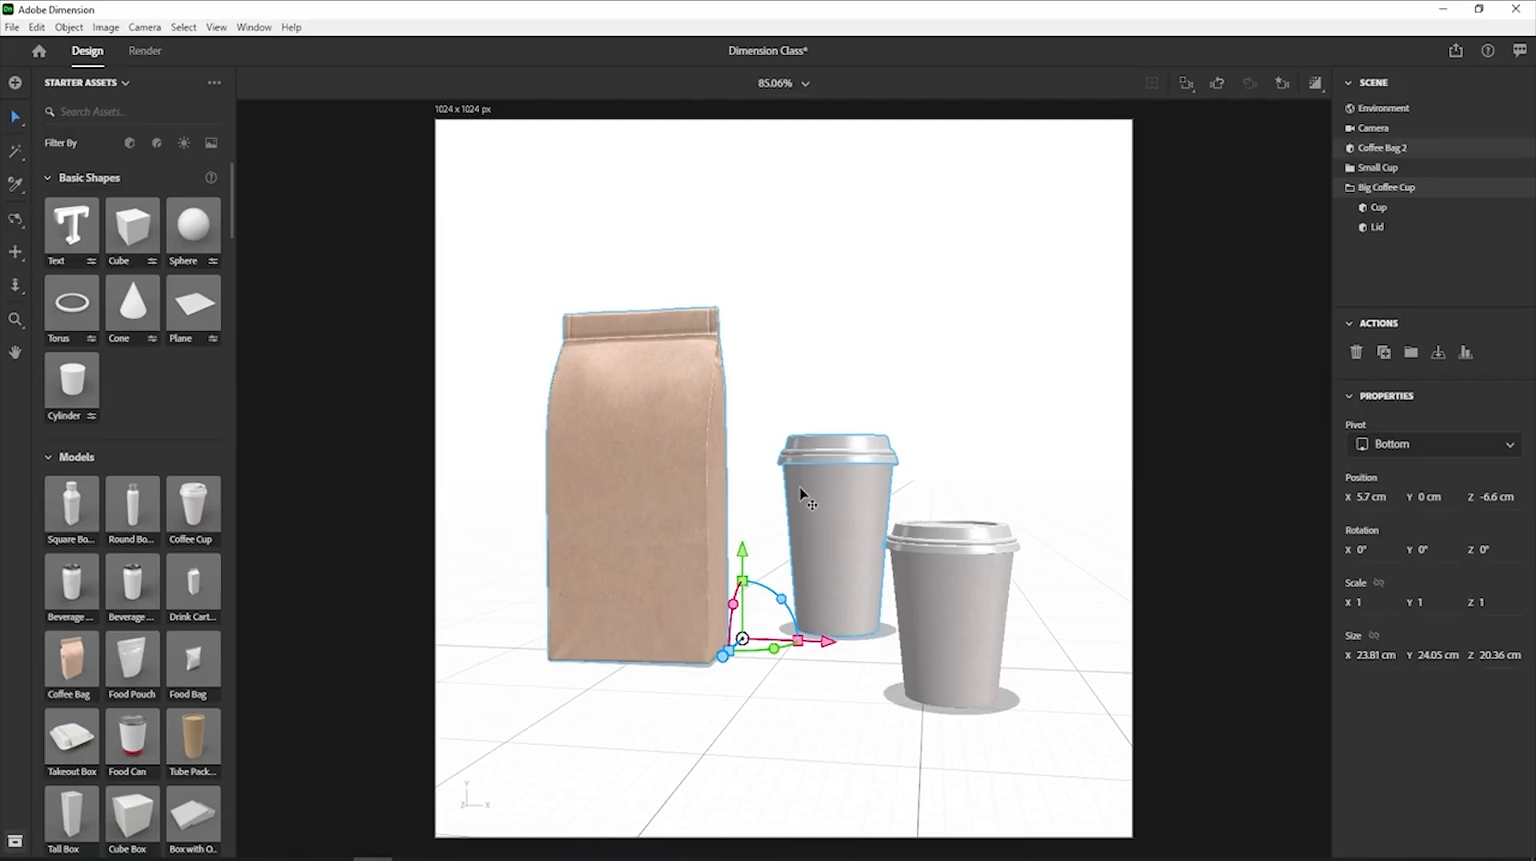
pyautogui.press('1')
pyautogui.moveTo(792, 479); pyautogui.dragTo(785, 612)
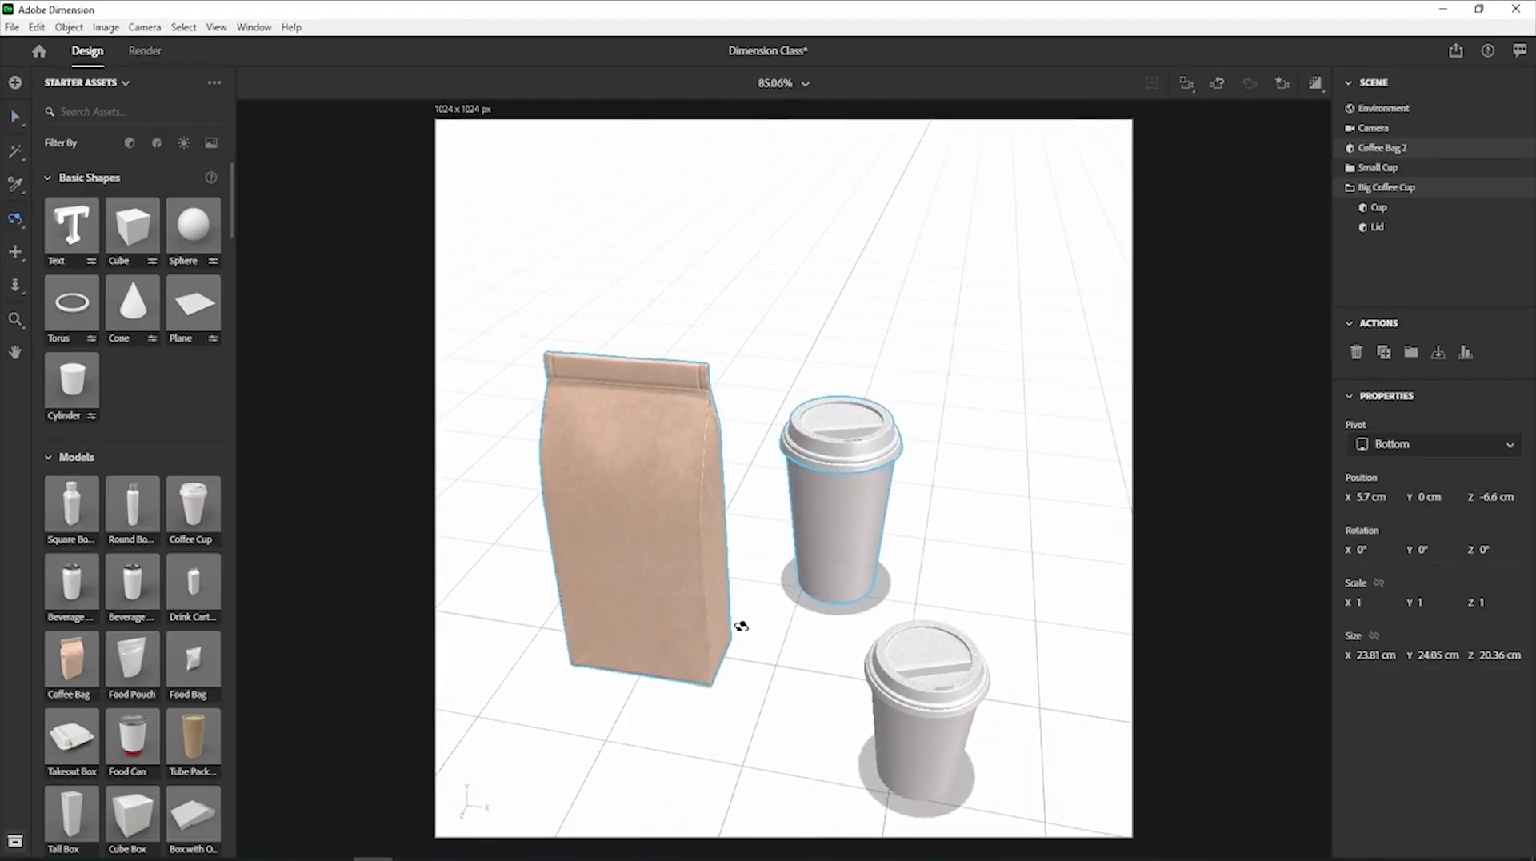
pyautogui.click(1465, 358)
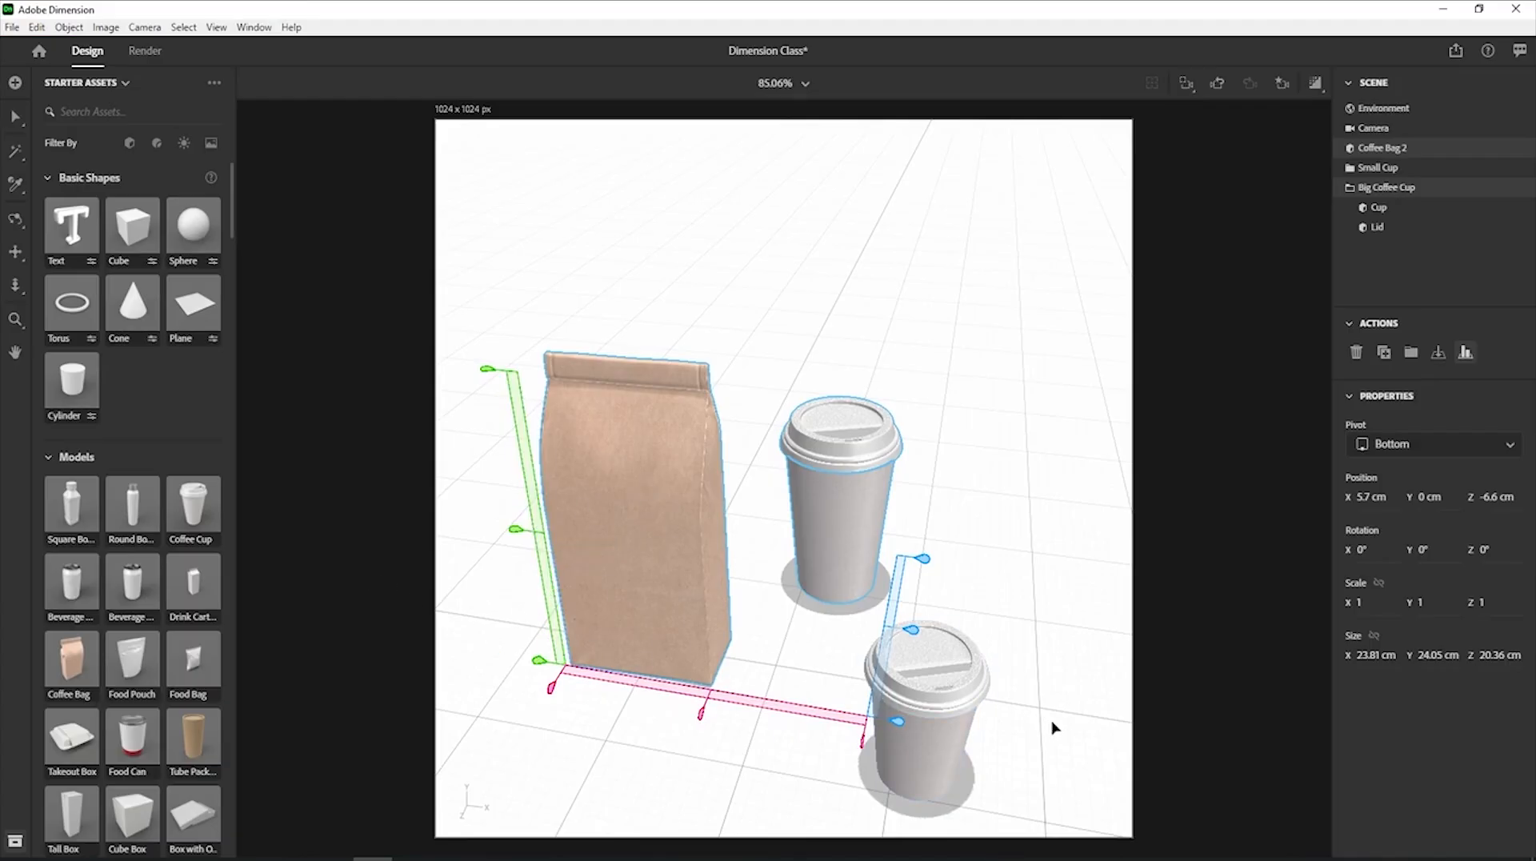
pyautogui.click(898, 723)
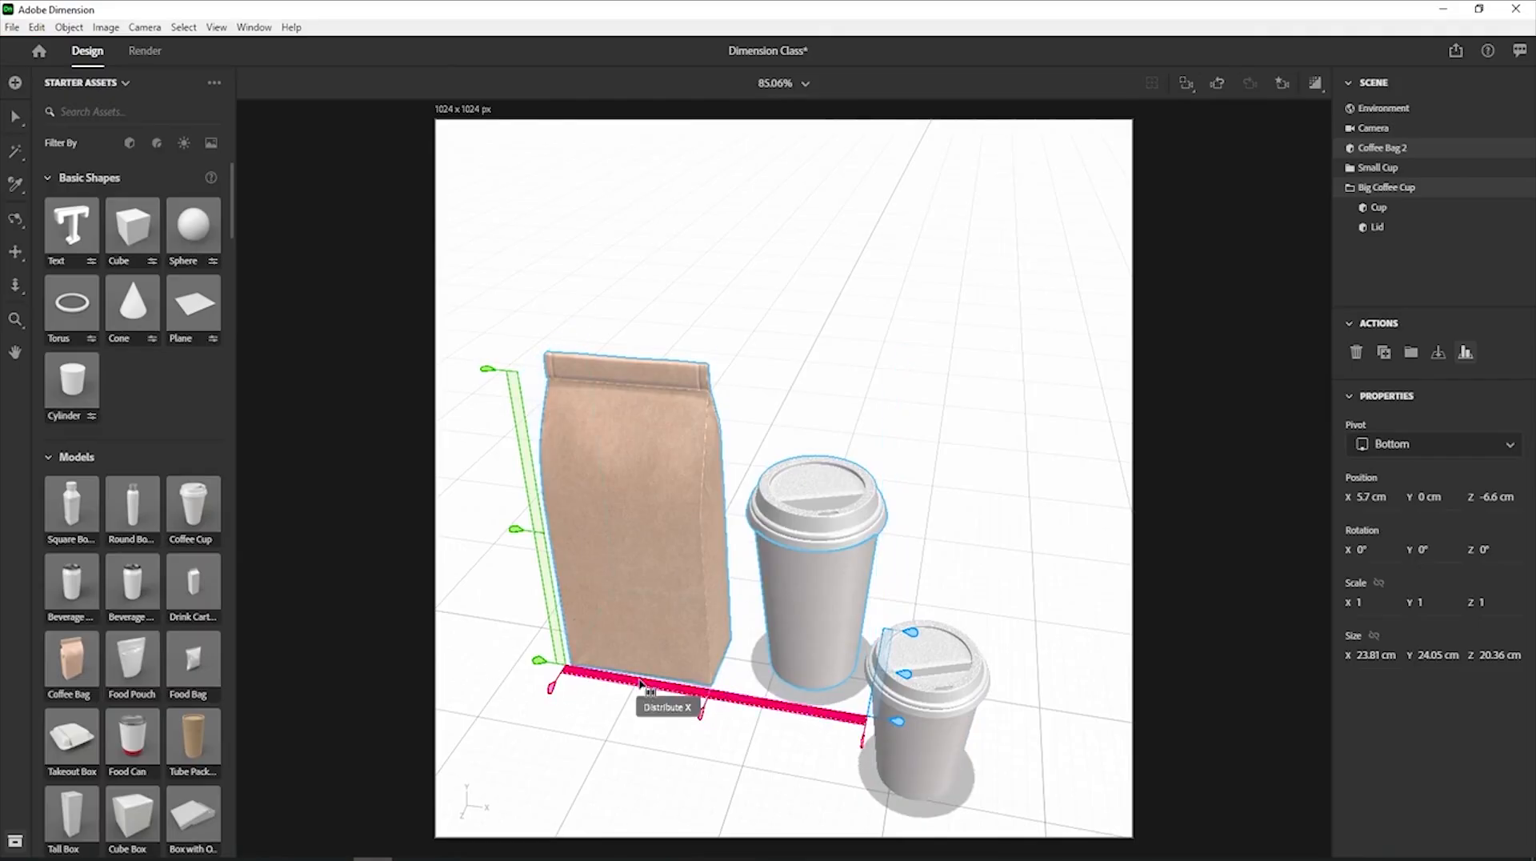
pyautogui.click(906, 675)
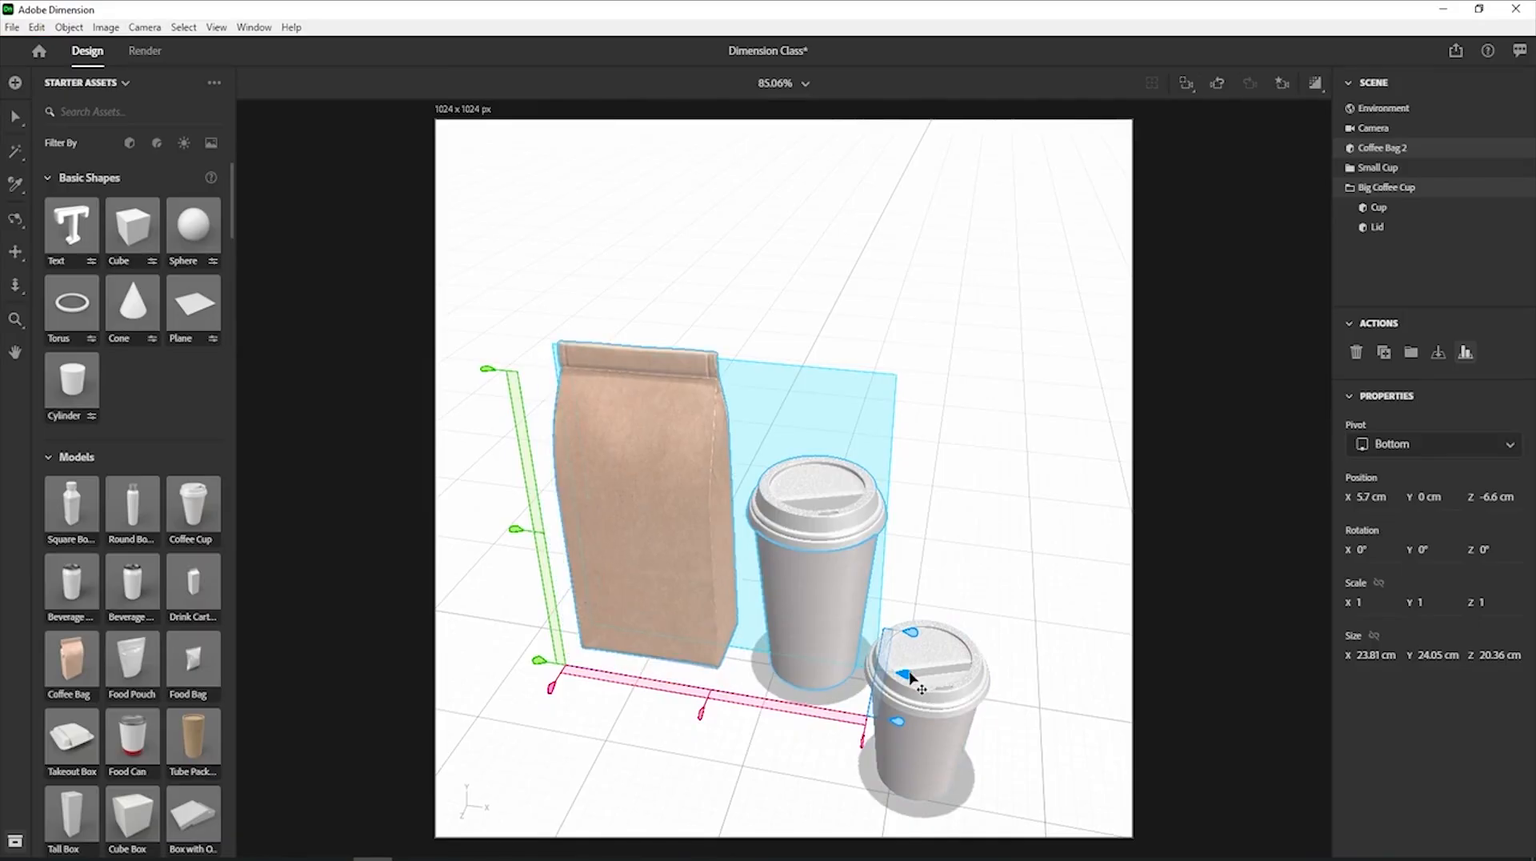
# Try aligning the centres of the bag and big cup along Y and X, and undo it.
pyautogui.click(516, 532)
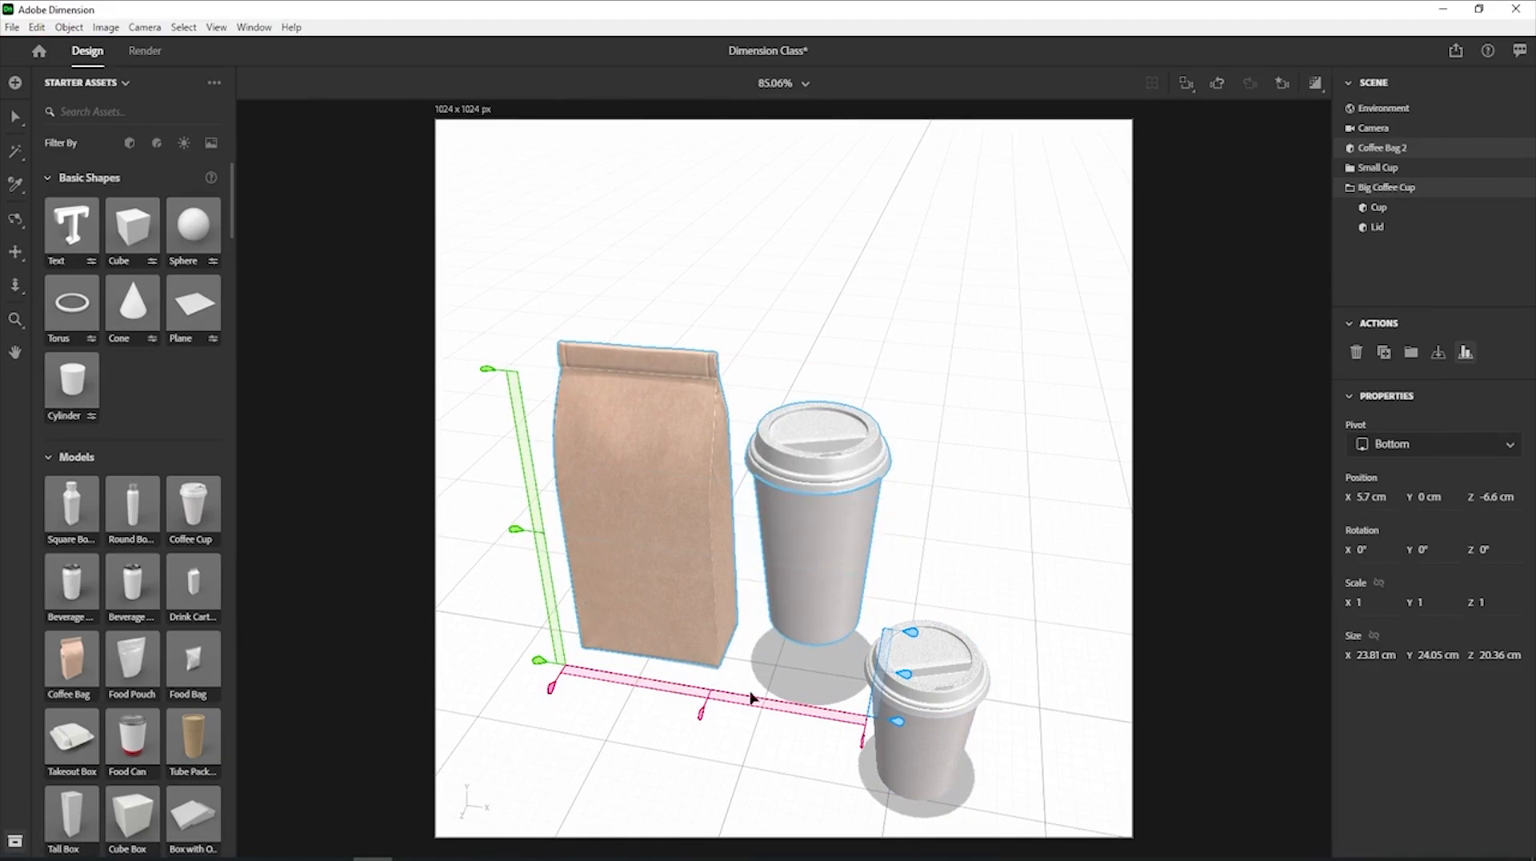
pyautogui.click(702, 715)
pyautogui.hotkey('ctrl', 'z')
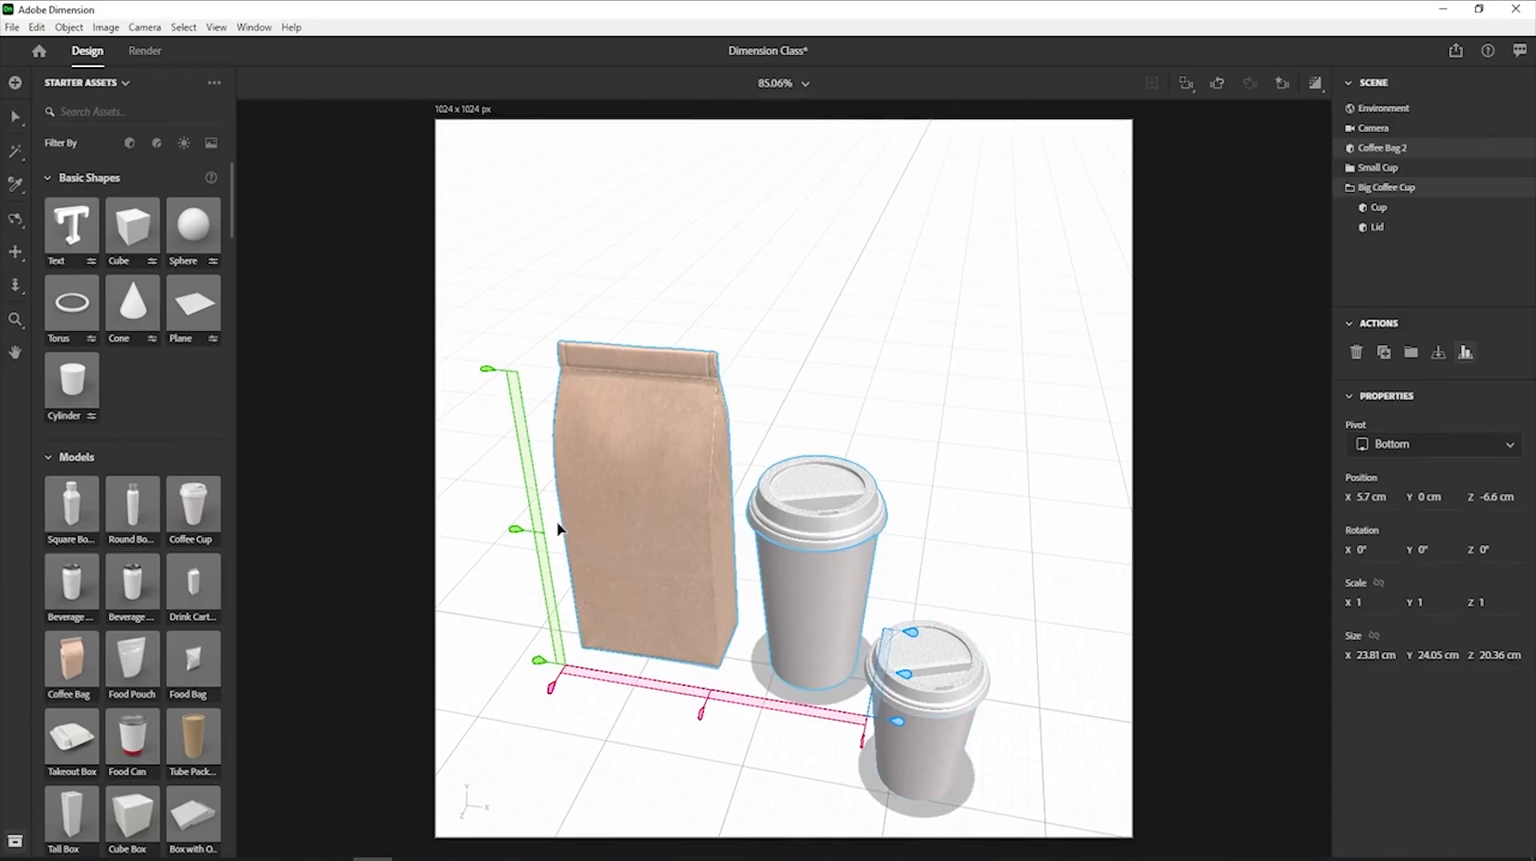
# Select the coffee bag and both cups together and align their centres along the Z axis.
pyautogui.click(945, 552)
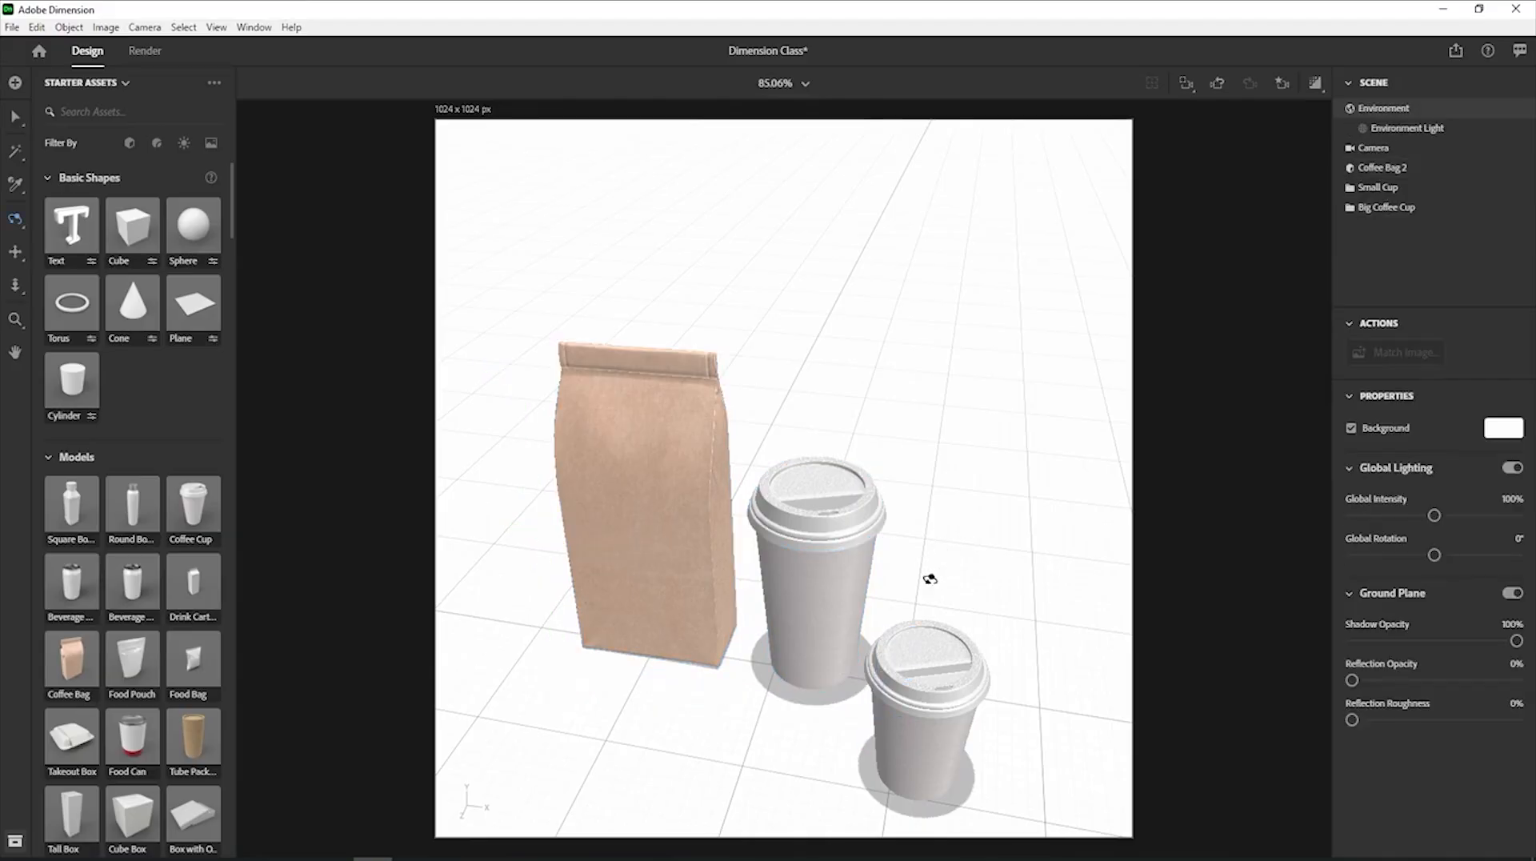
pyautogui.press('1')
pyautogui.press('v')
pyautogui.click(921, 757)
pyautogui.click(809, 616)
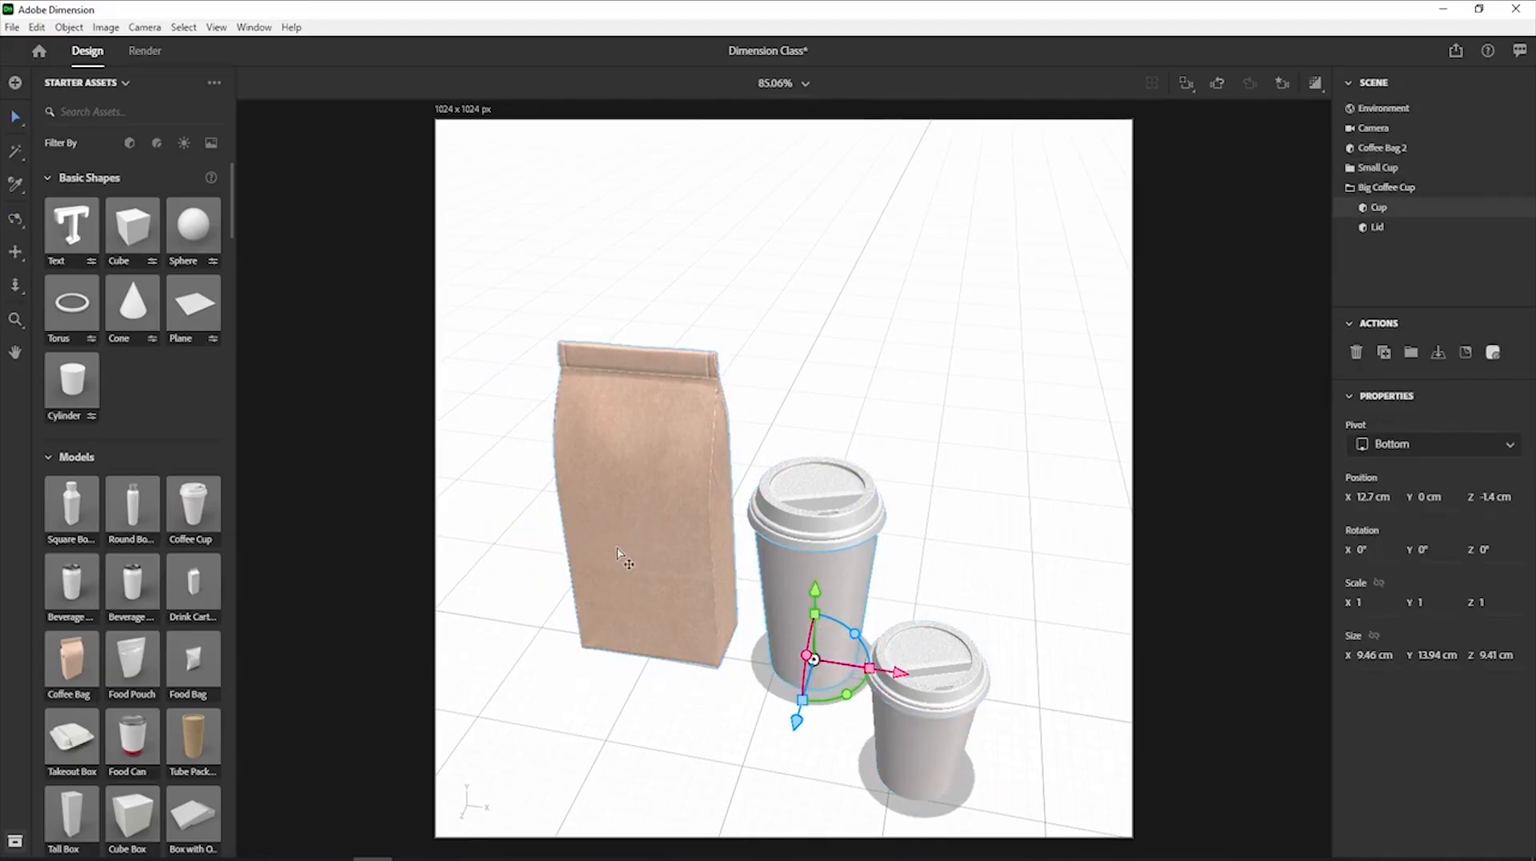
pyautogui.click(933, 779)
pyautogui.click(921, 673)
pyautogui.keyDown('shift'); pyautogui.click(810, 628); pyautogui.keyUp('shift')
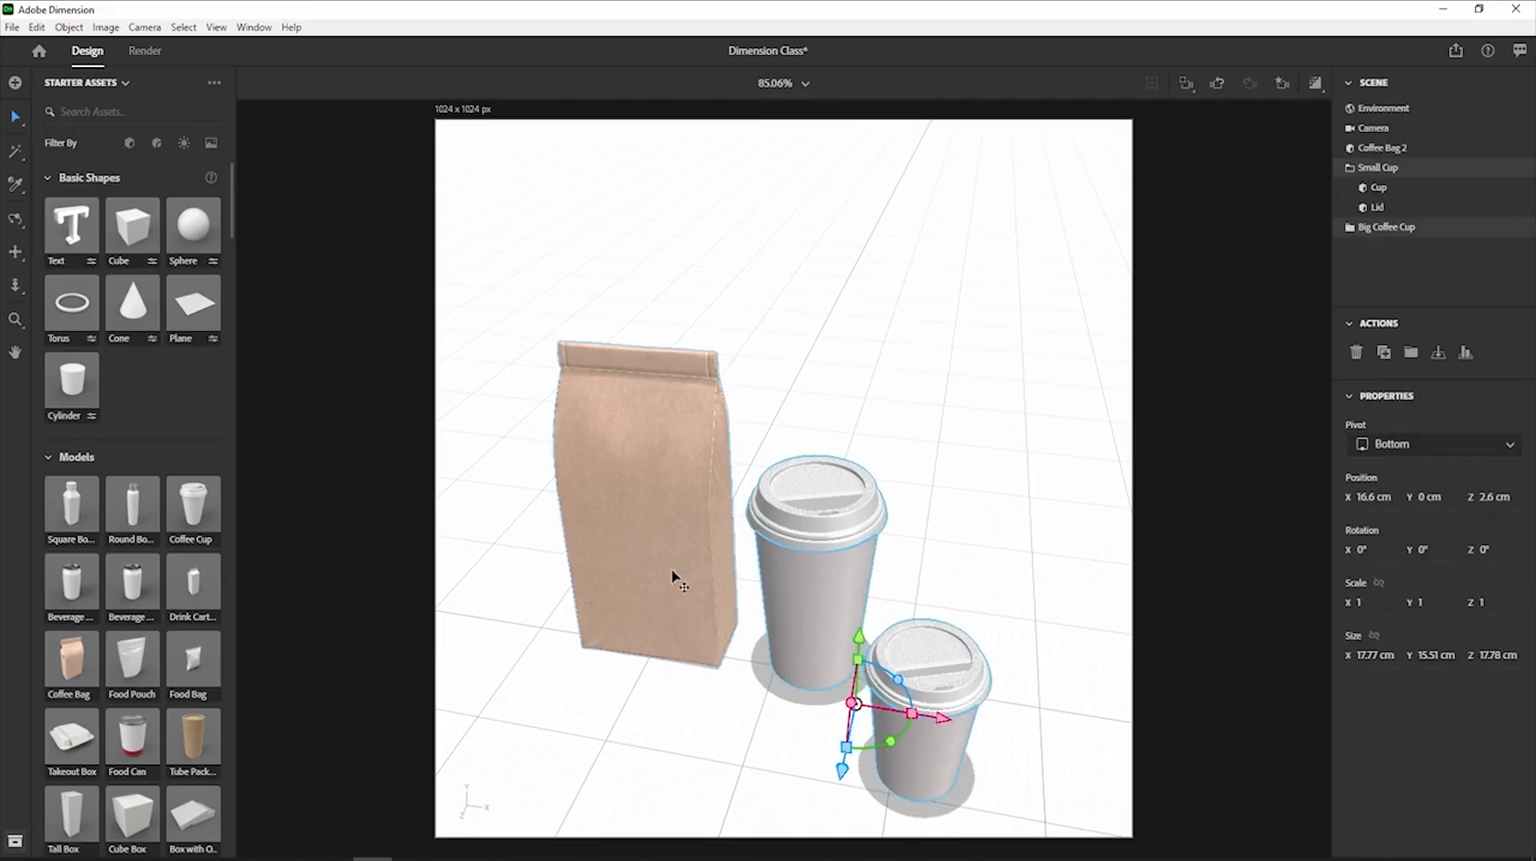
pyautogui.keyDown('shift'); pyautogui.click(645, 563); pyautogui.keyUp('shift')
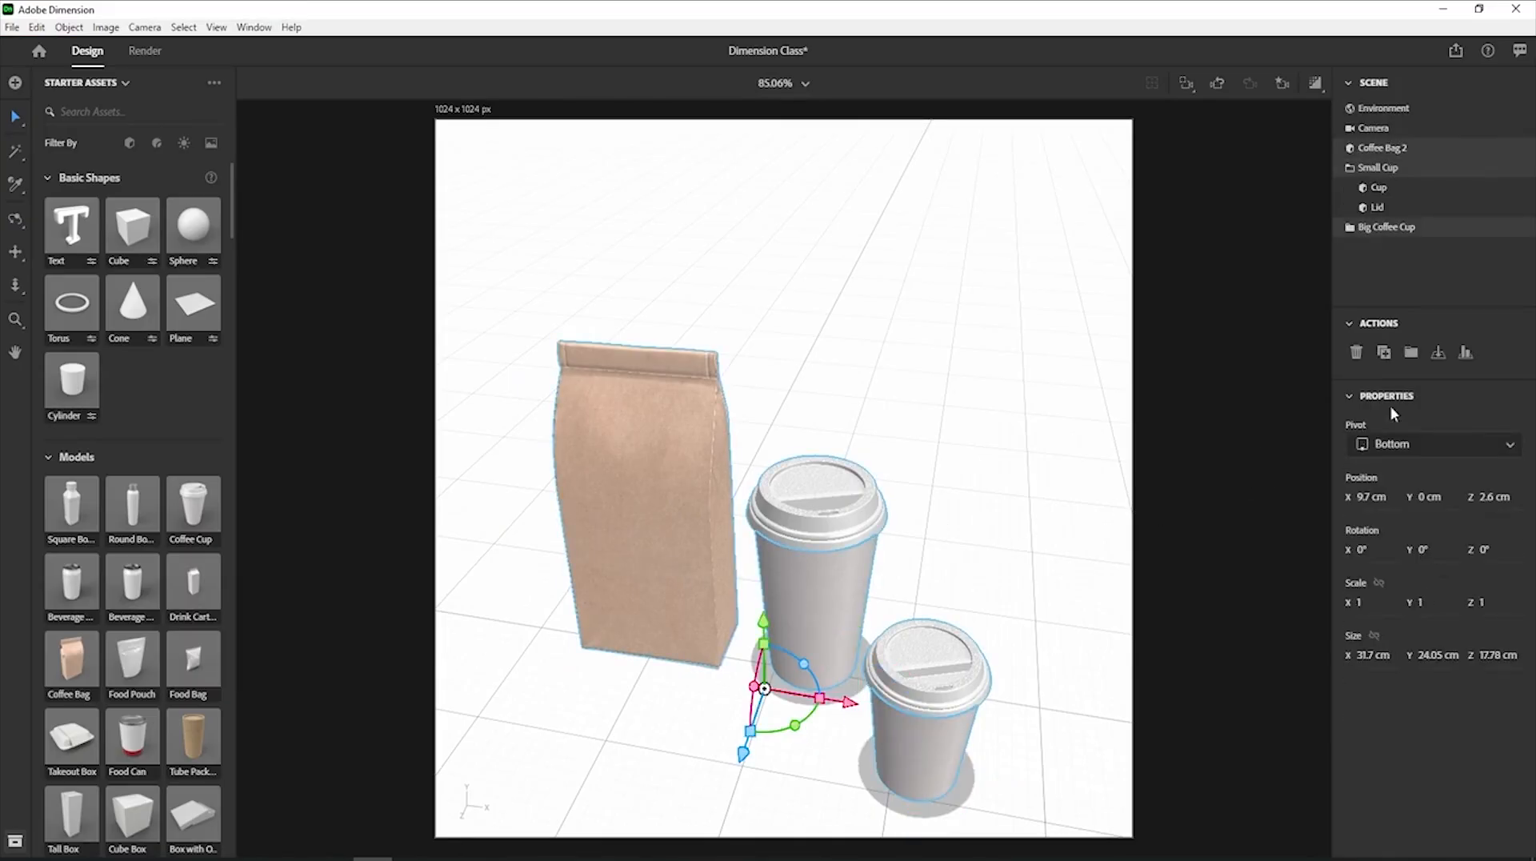
pyautogui.click(1467, 356)
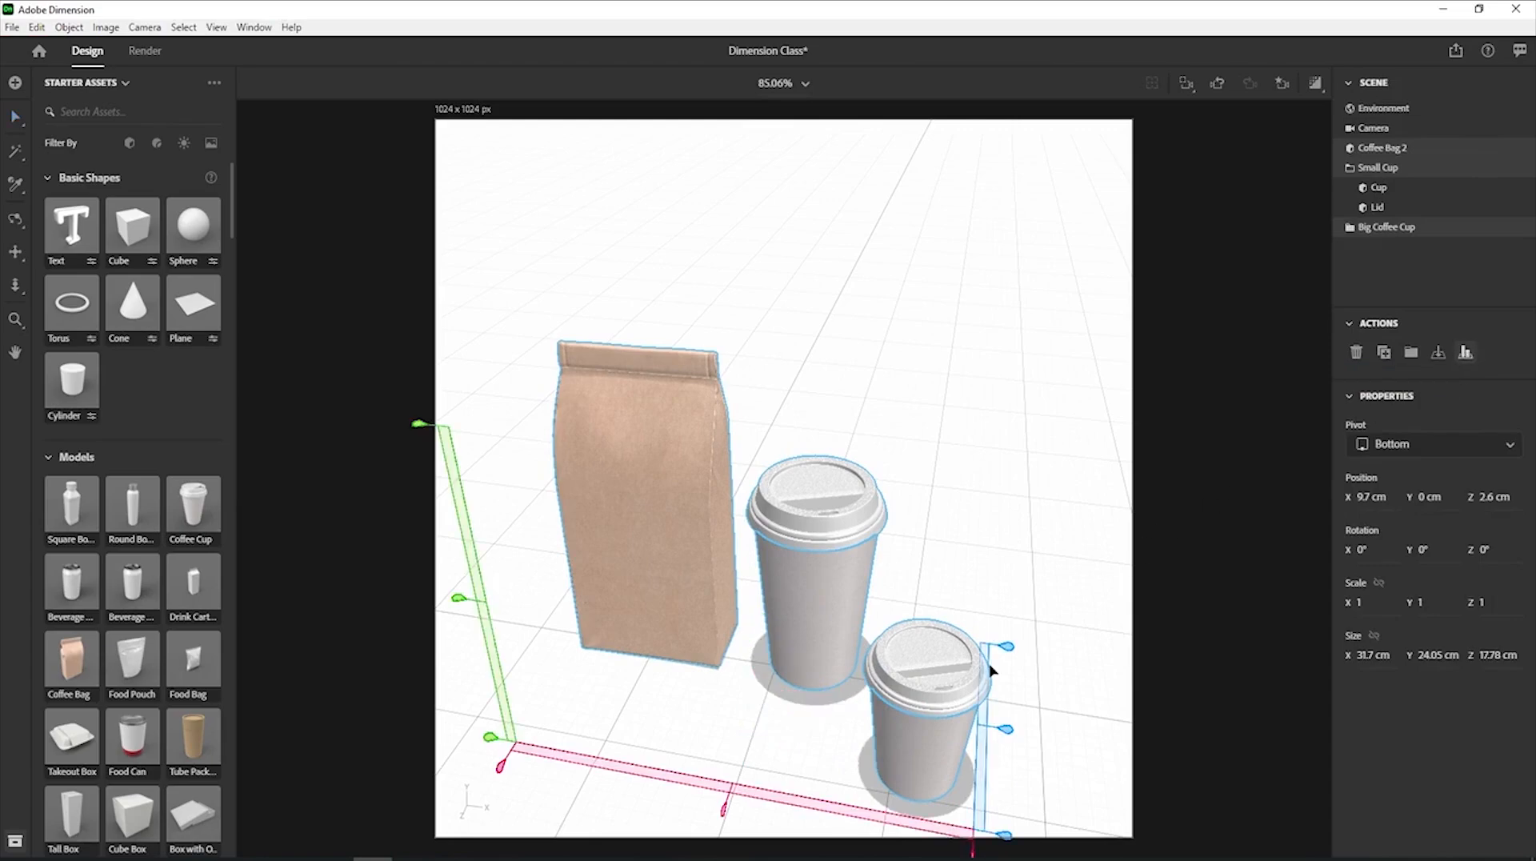
pyautogui.click(1008, 731)
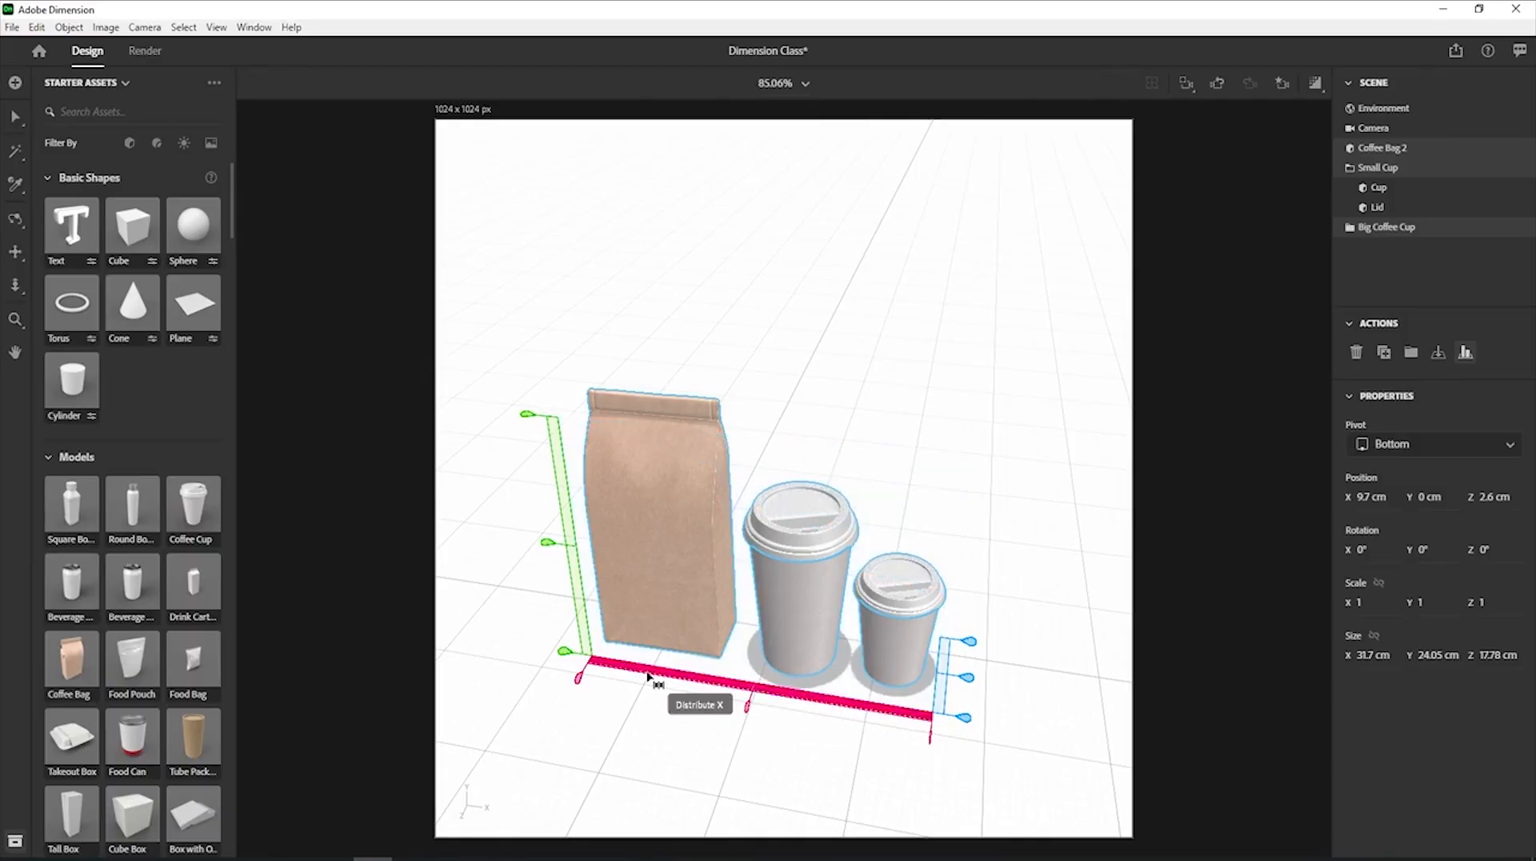
# Distribute the bag and both cups evenly along the X axis and adjust the gaps between them.
pyautogui.click(768, 697)
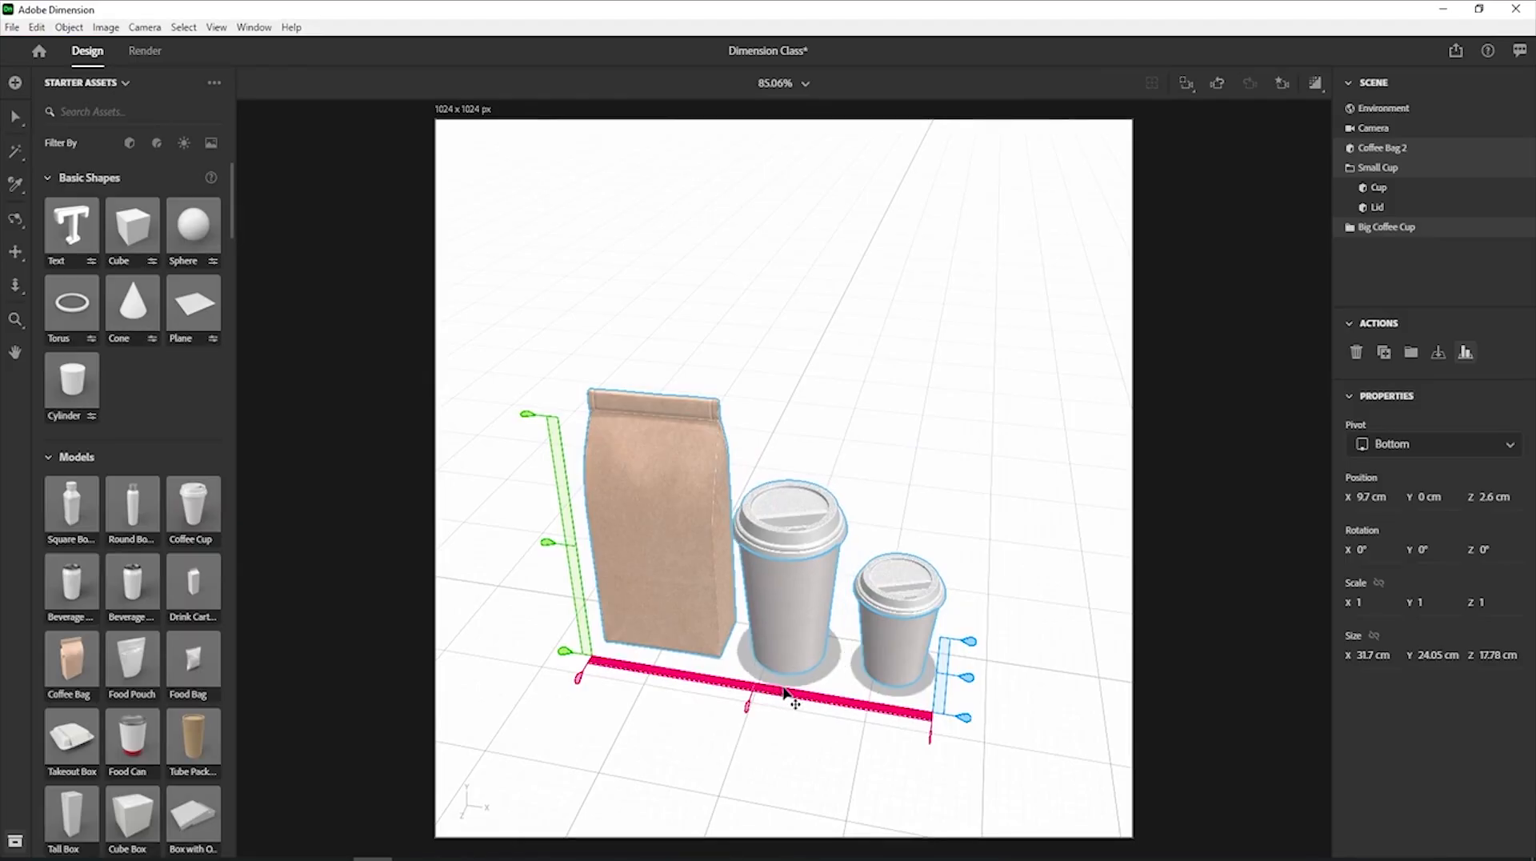
pyautogui.click(770, 700)
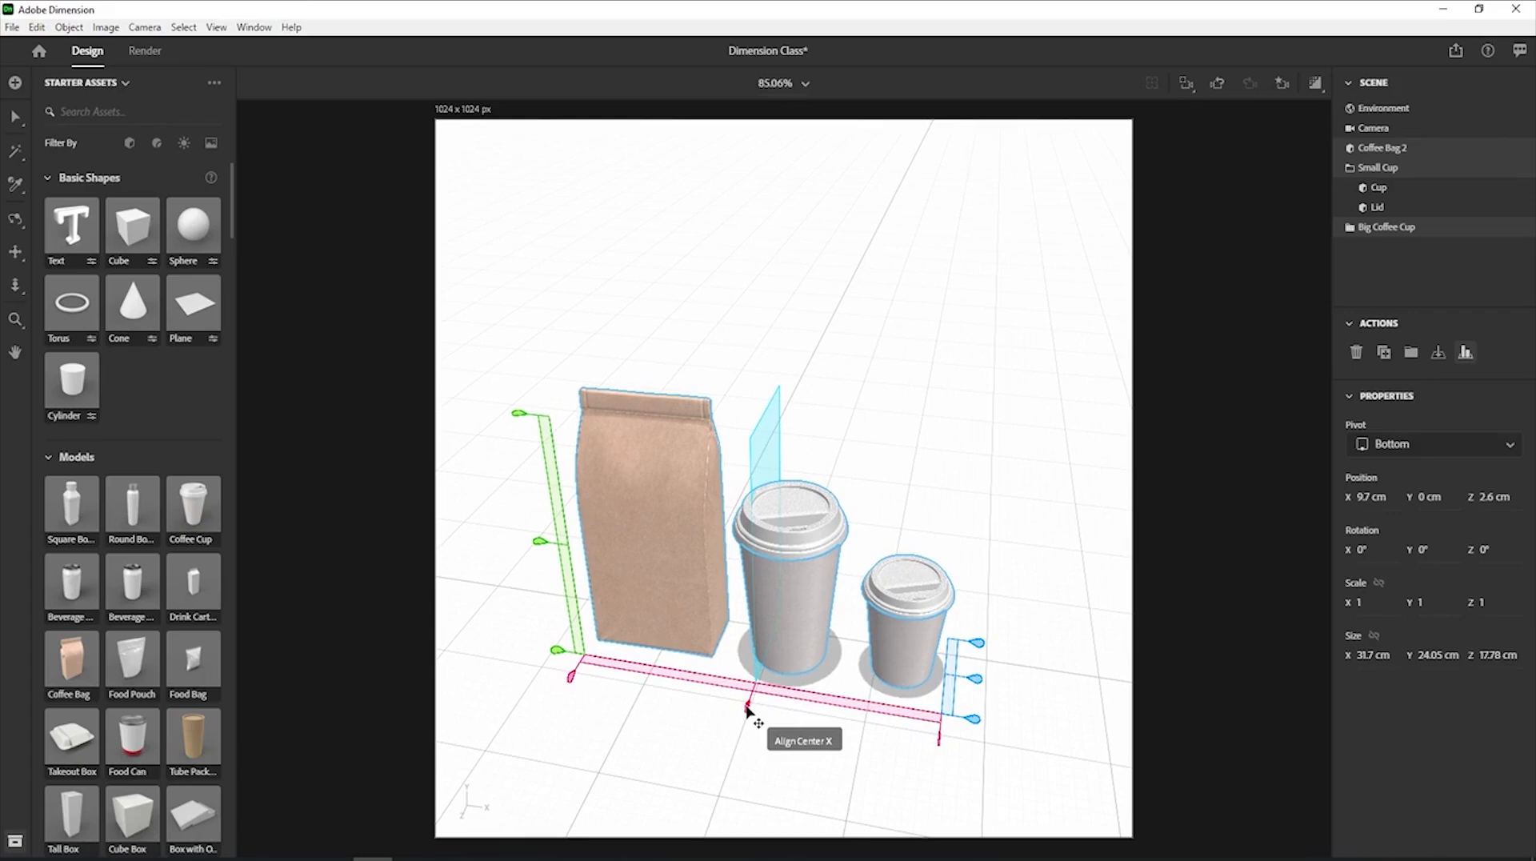
pyautogui.click(748, 708)
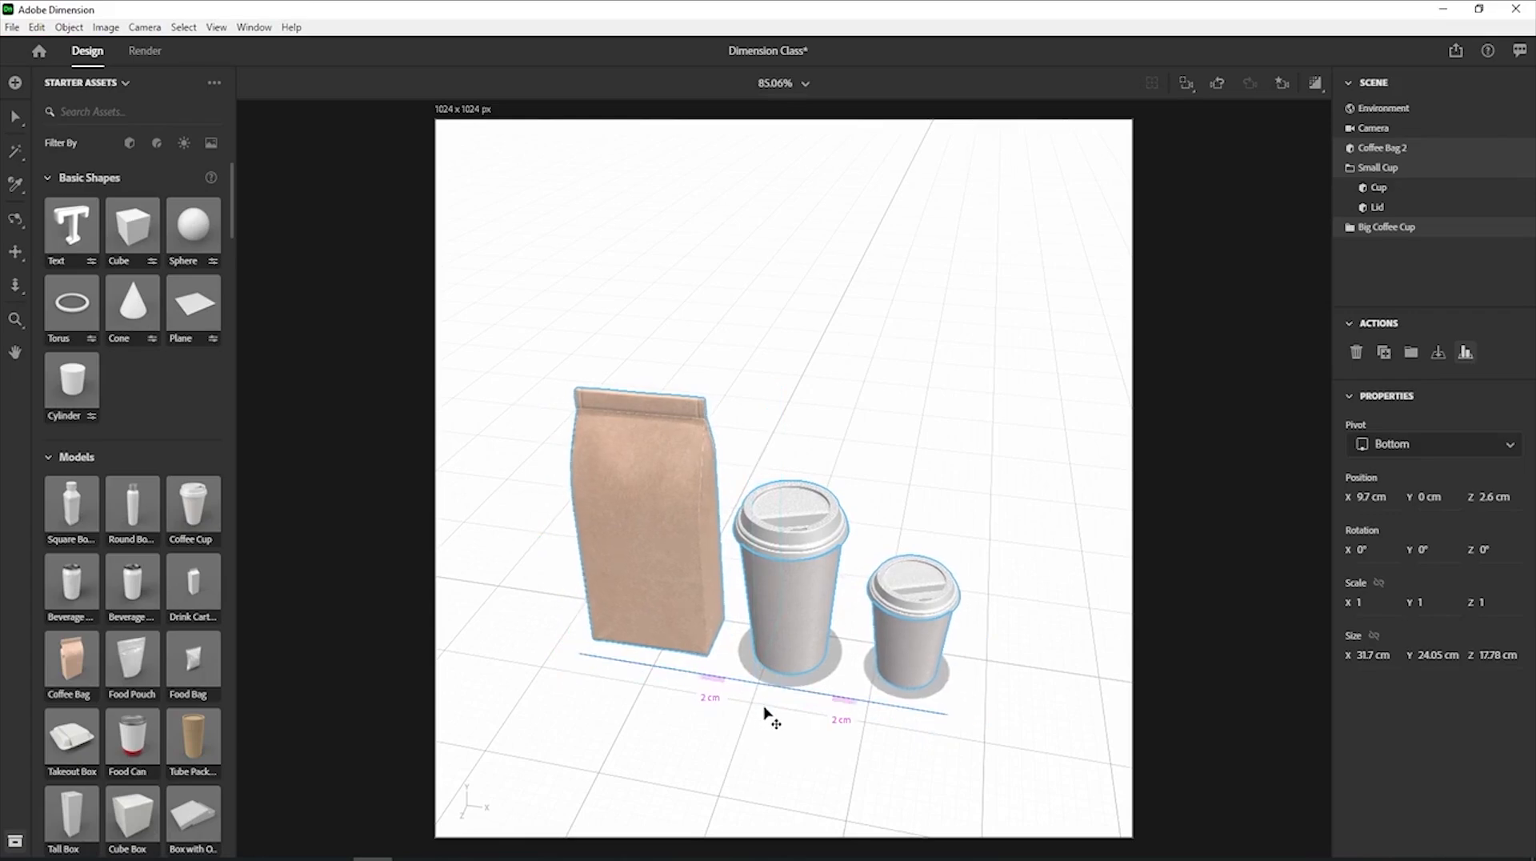
pyautogui.moveTo(765, 713)
pyautogui.mouseDown()
pyautogui.moveTo(803, 717)
pyautogui.moveTo(655, 686)
pyautogui.moveTo(802, 721)
pyautogui.moveTo(720, 710)
pyautogui.moveTo(748, 706)
pyautogui.mouseUp()
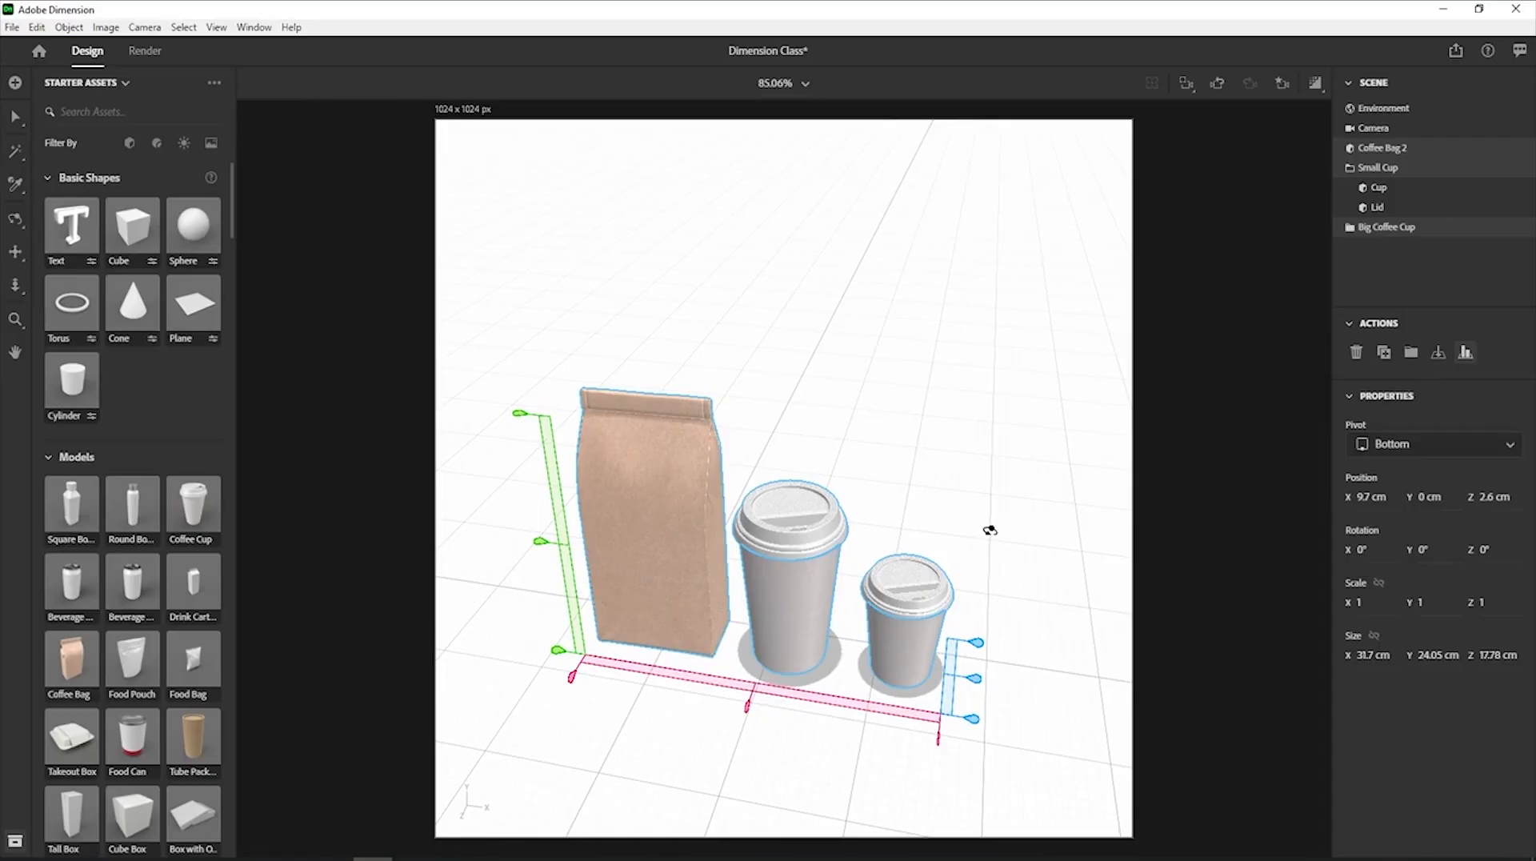
# Orbit the camera down to a low front view, dolly back, and pan so the three objects sit mid-canvas.
pyautogui.press('1')
pyautogui.moveTo(985, 543); pyautogui.dragTo(1020, 425)
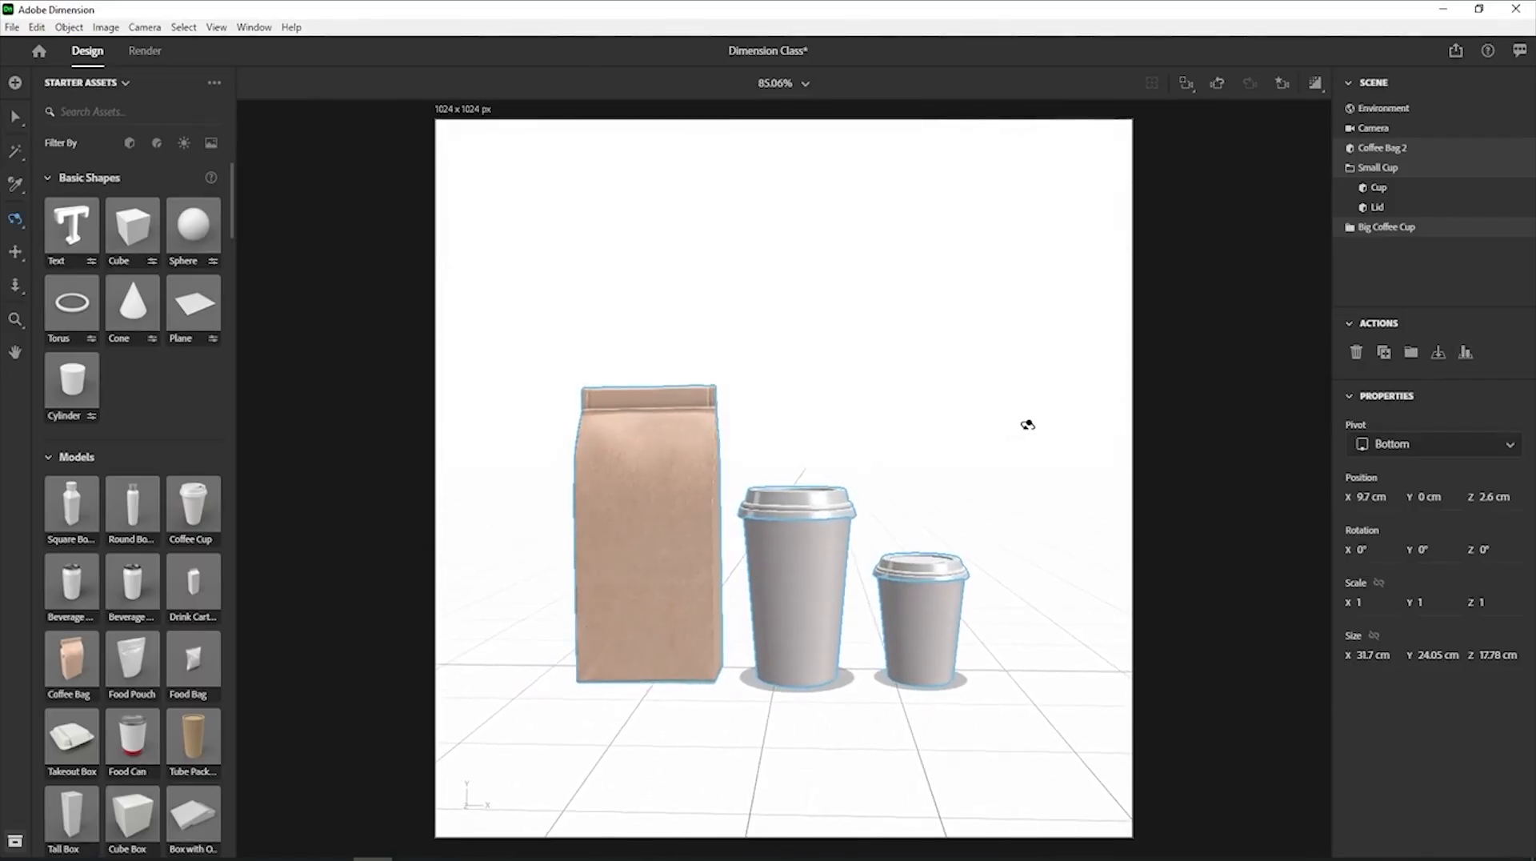
pyautogui.scroll(-2, 885, 557)
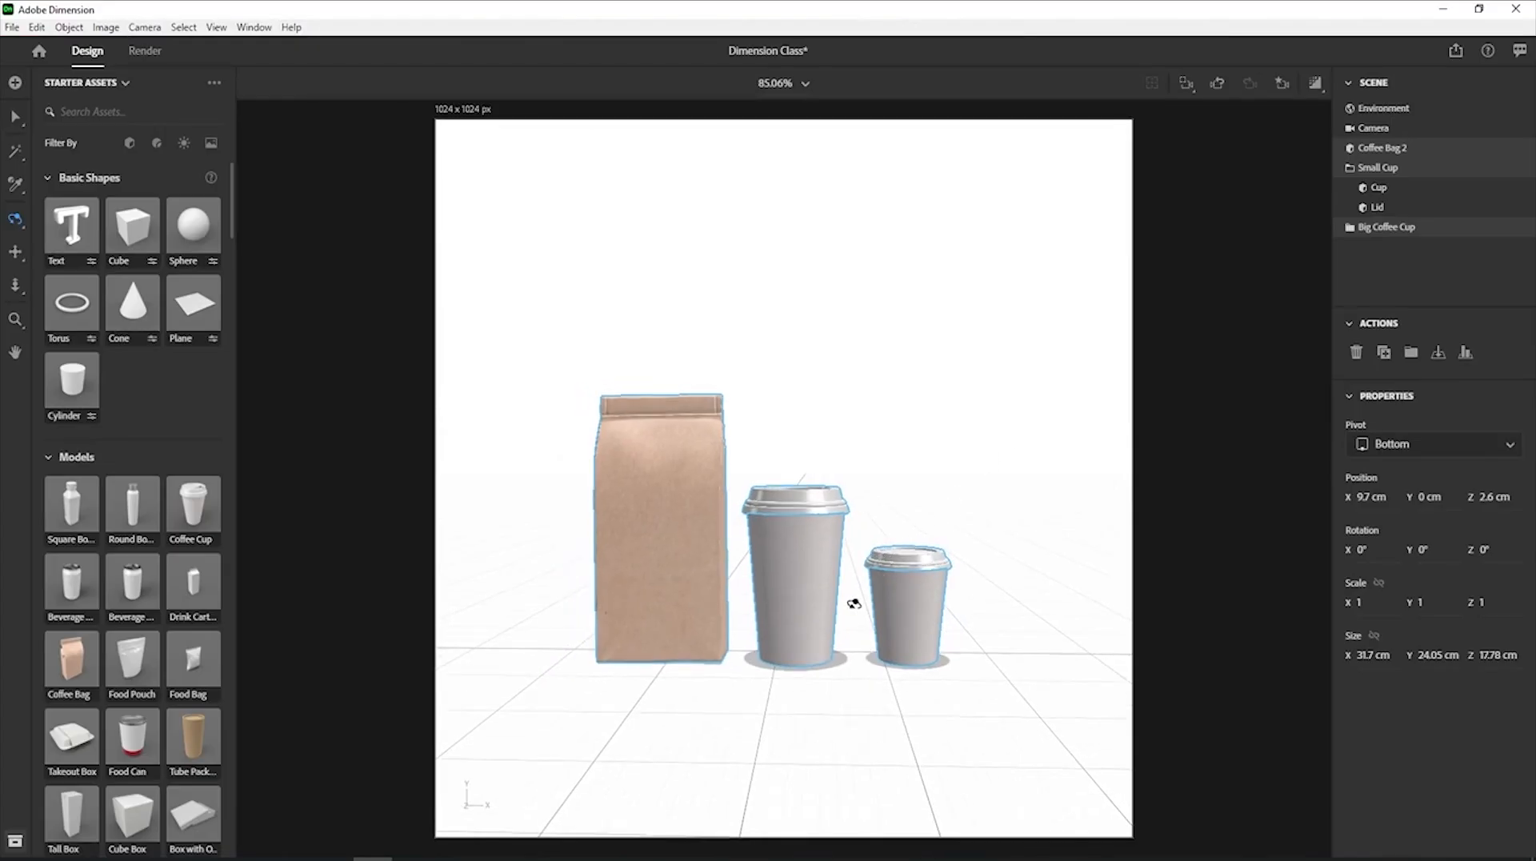
pyautogui.press('2')
pyautogui.moveTo(851, 611); pyautogui.dragTo(860, 558)
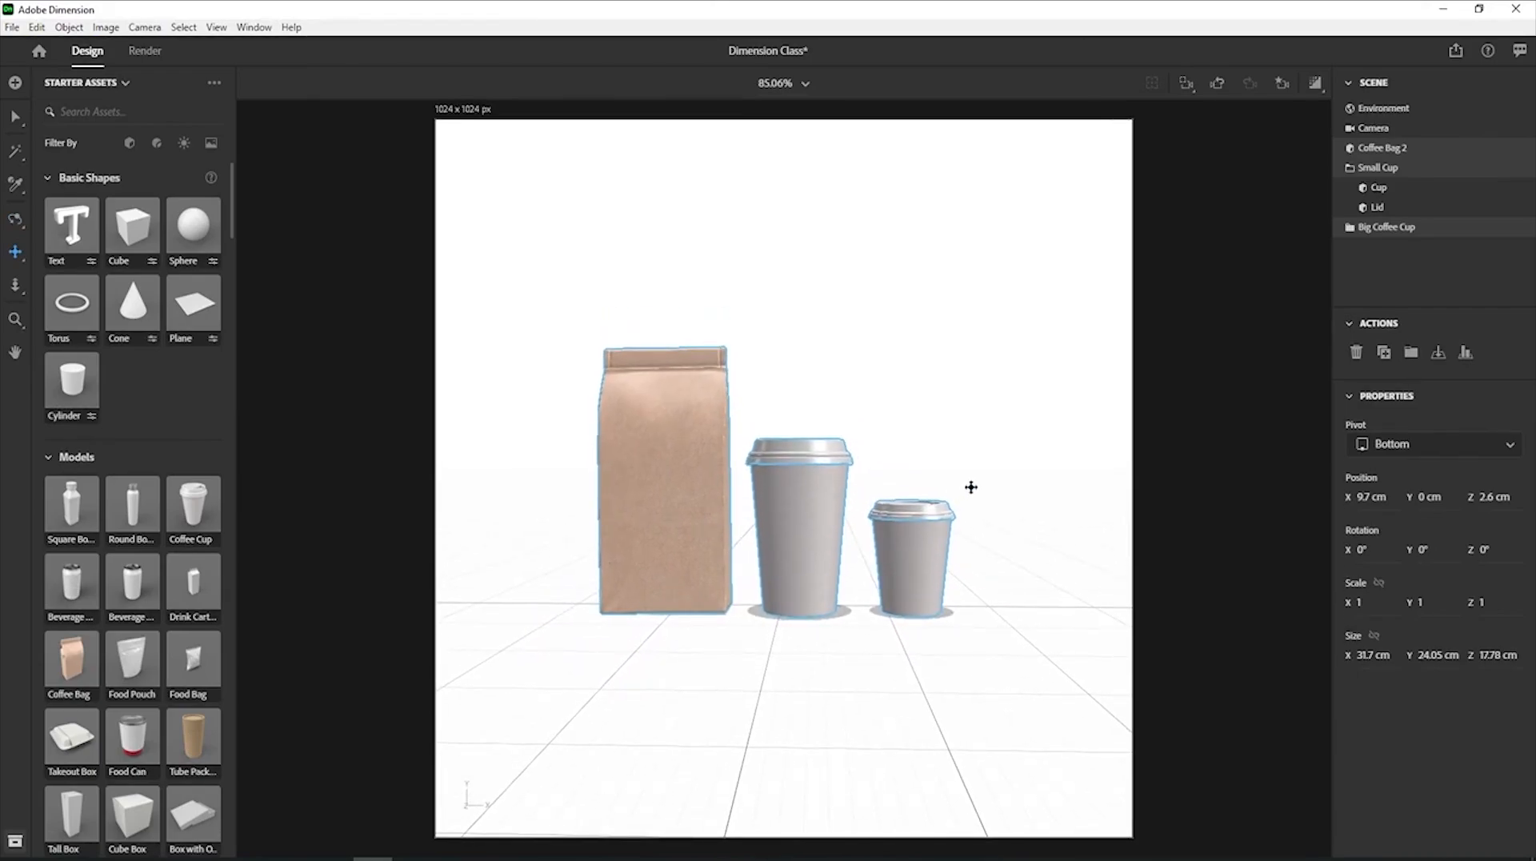
# Move only the small cup far along the X axis to about 43.7 cm.
pyautogui.press('v')
pyautogui.click(1012, 552)
pyautogui.click(920, 601)
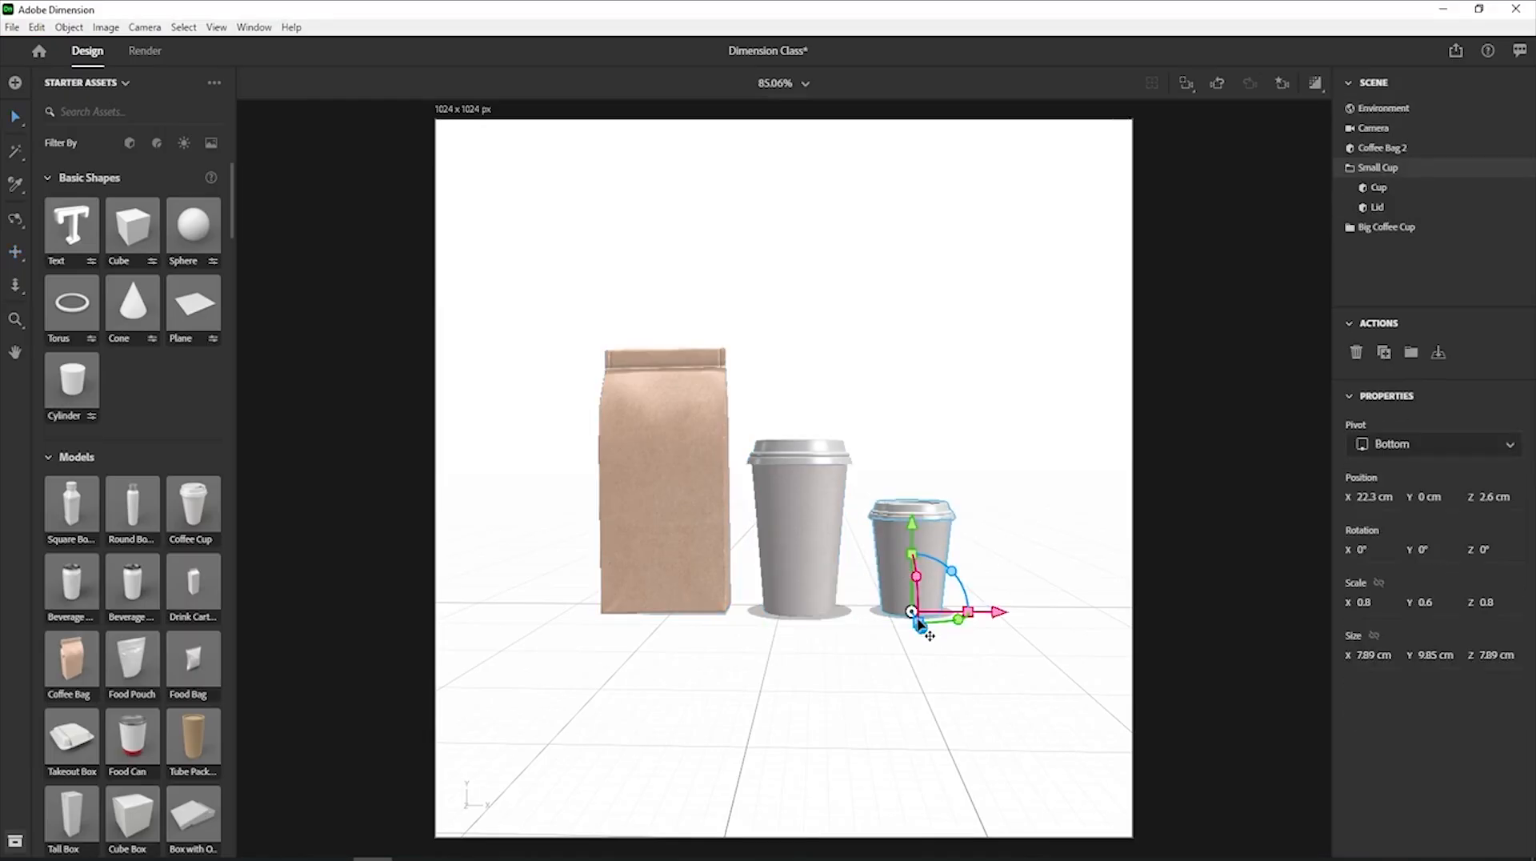
pyautogui.moveTo(997, 616); pyautogui.dragTo(1235, 630)
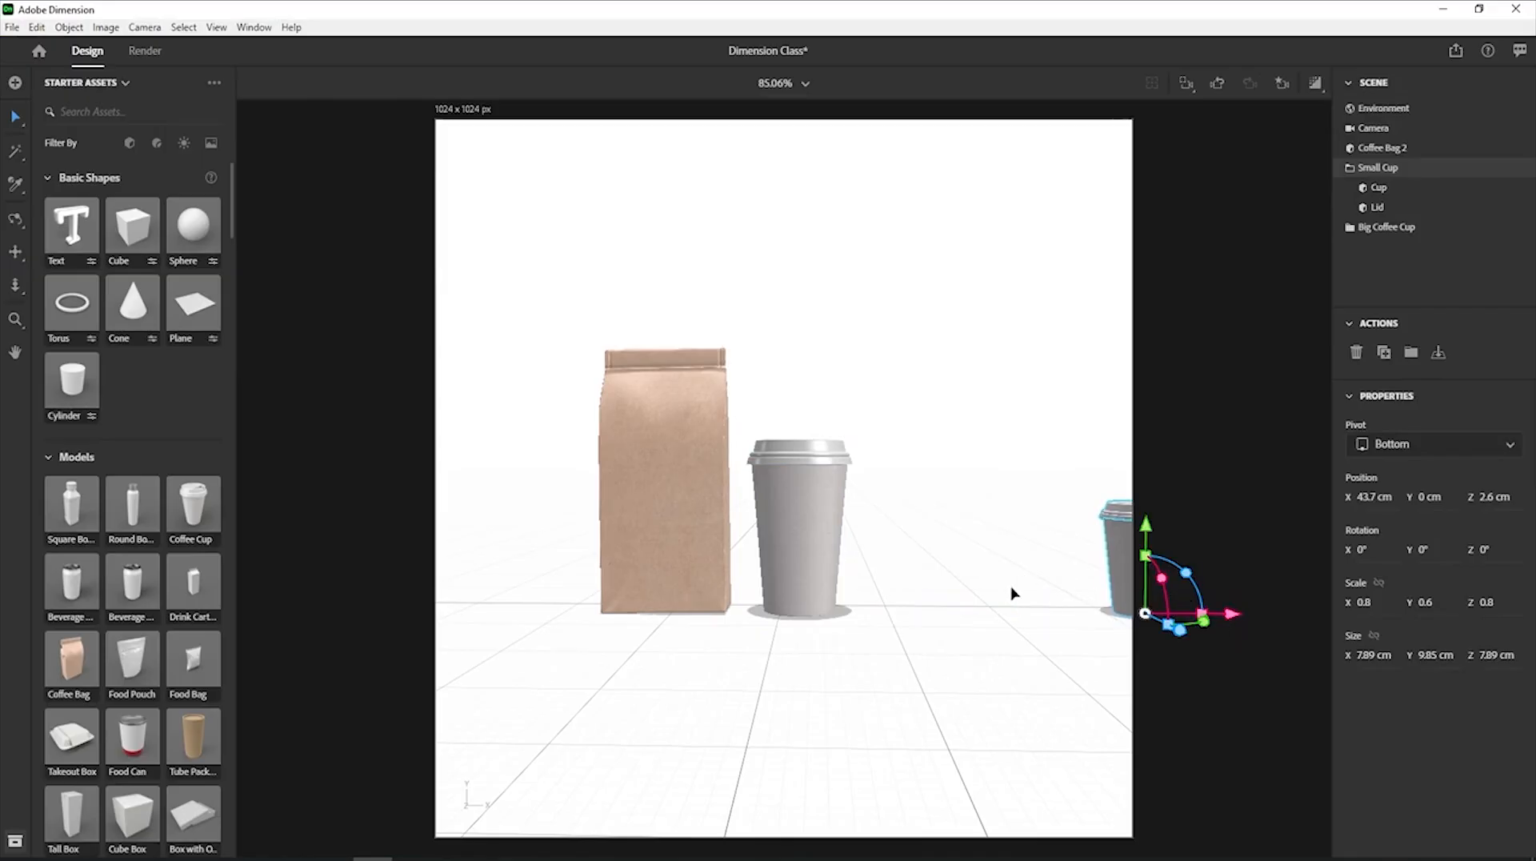
# Pan and orbit the camera to centre the bag and big cup, leaving the small cup partly outside the canvas.
pyautogui.press('2')
pyautogui.moveTo(1008, 599); pyautogui.dragTo(933, 611)
pyautogui.press('1')
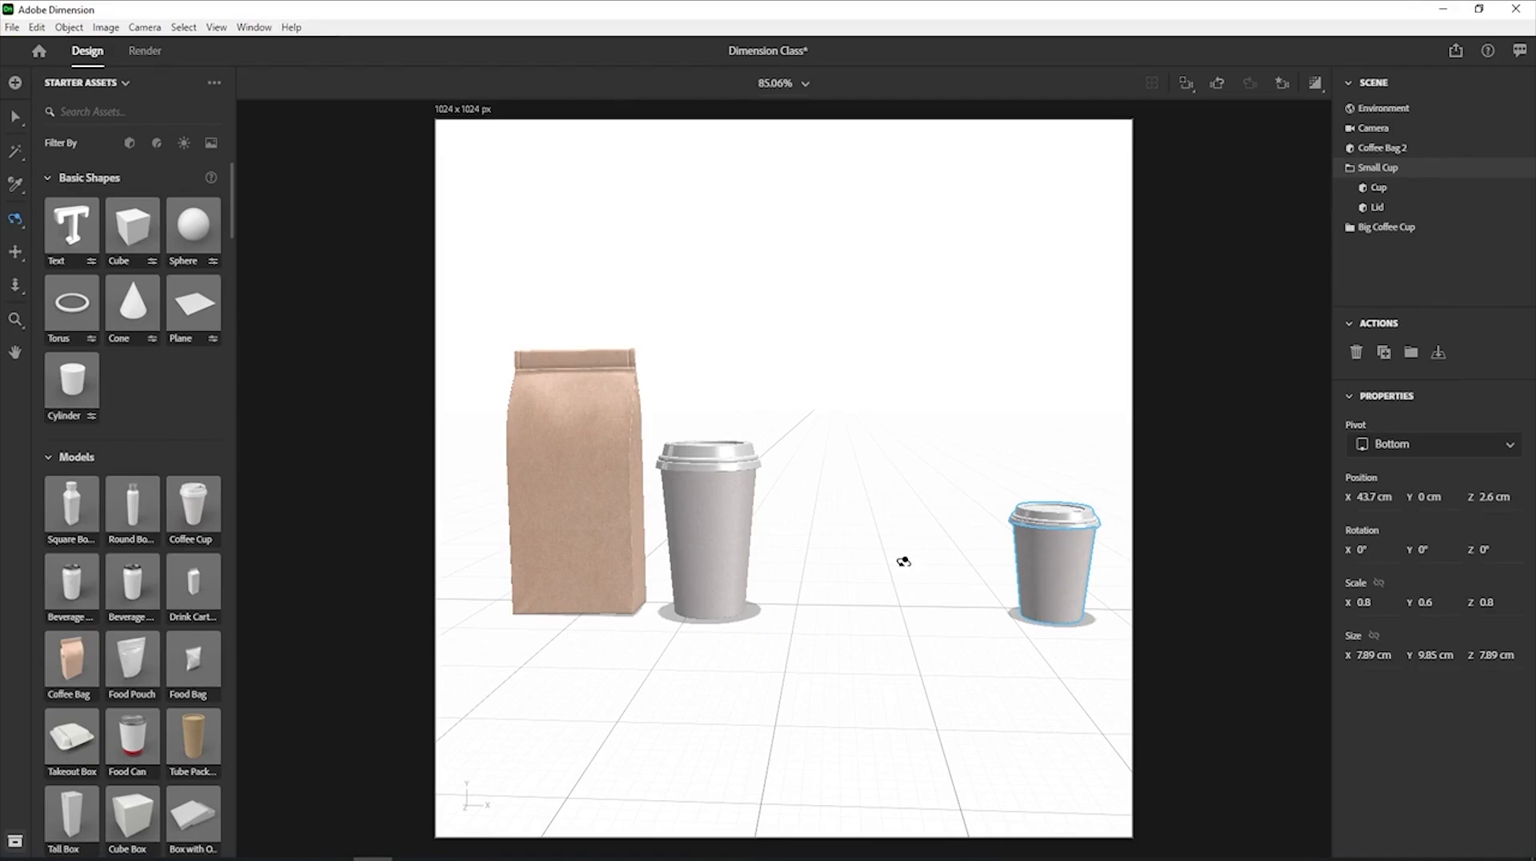
pyautogui.moveTo(903, 560); pyautogui.dragTo(977, 514)
pyautogui.press('2')
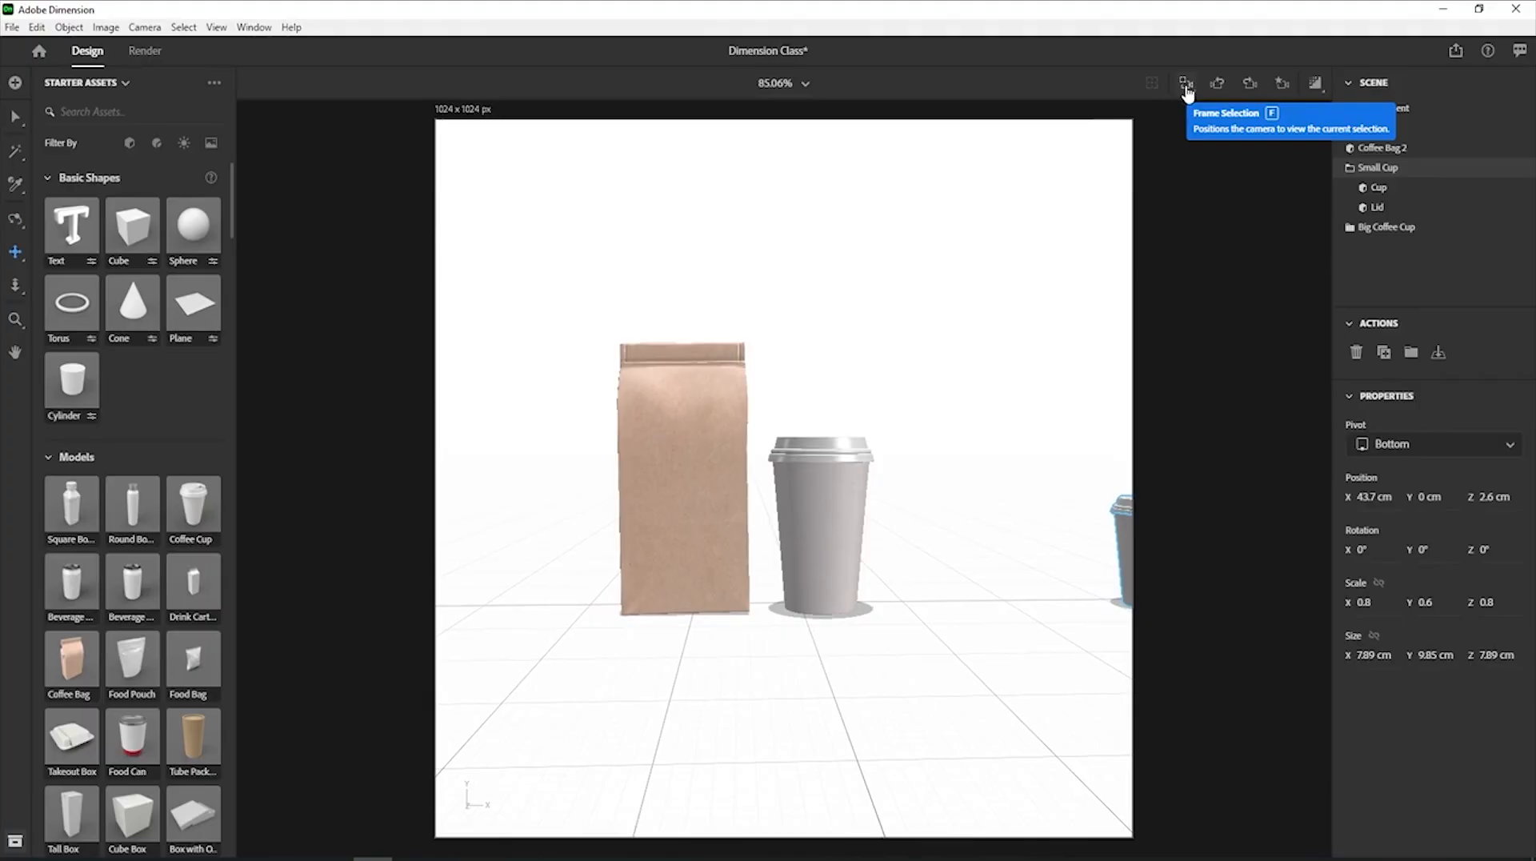
# Frame the camera on the selected small cup and return to the wider view of all three objects.
pyautogui.click(1186, 85)
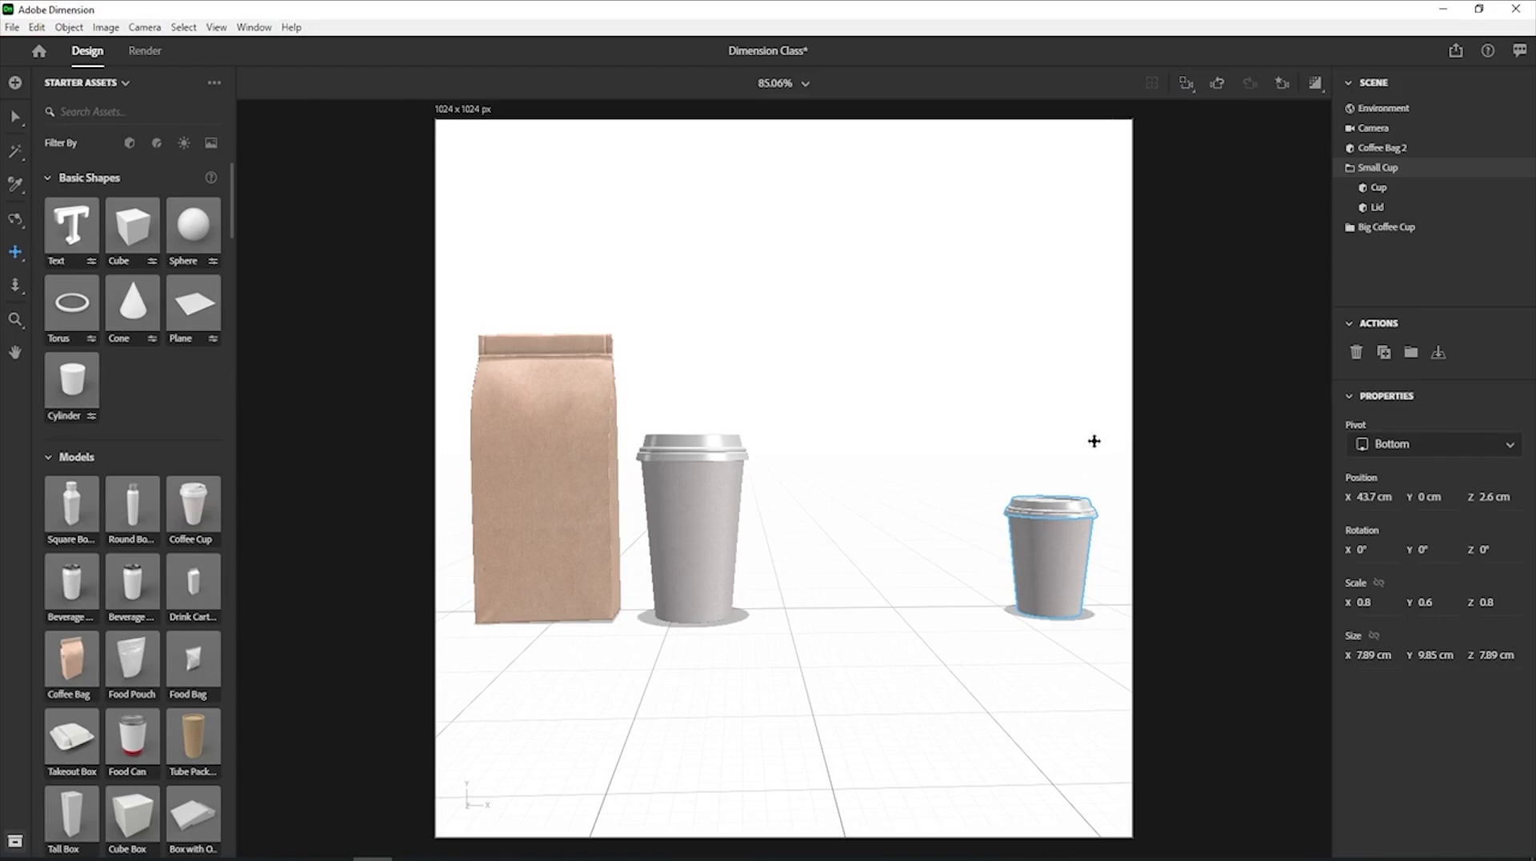
pyautogui.click(1192, 95)
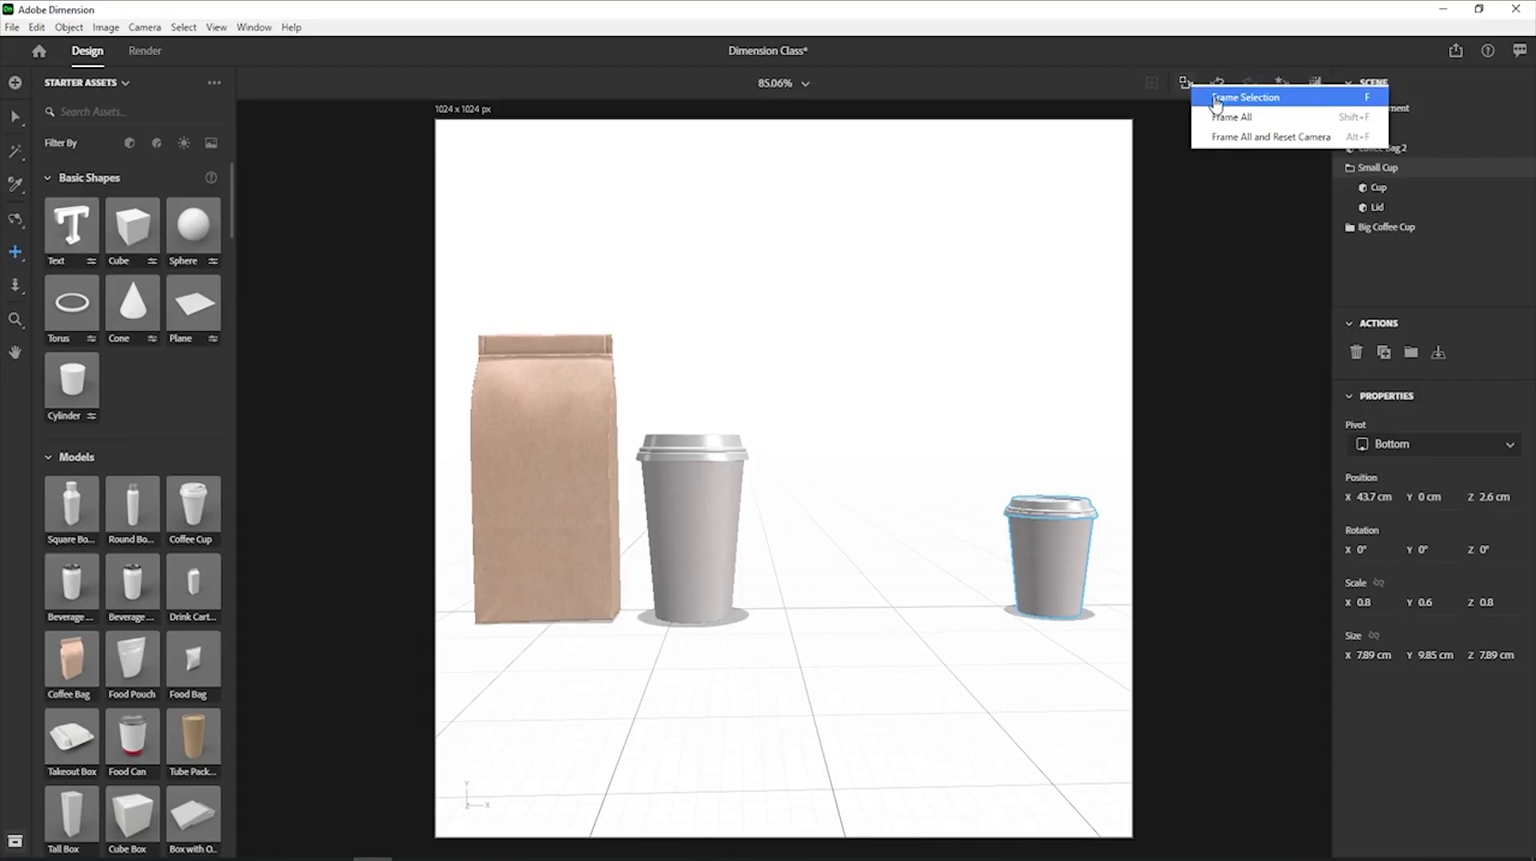
pyautogui.click(1218, 100)
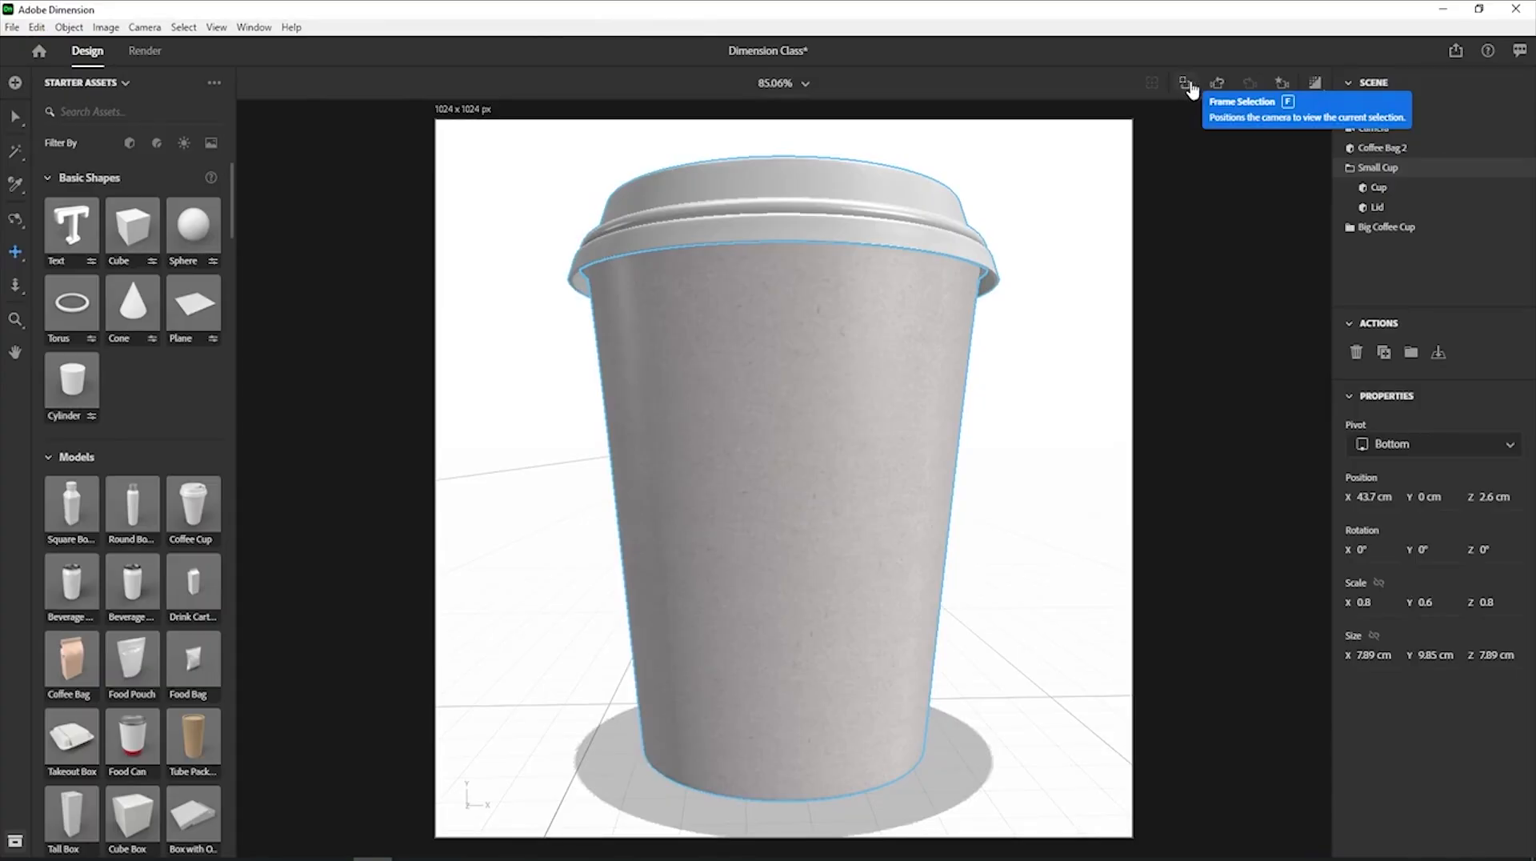
pyautogui.click(1190, 85)
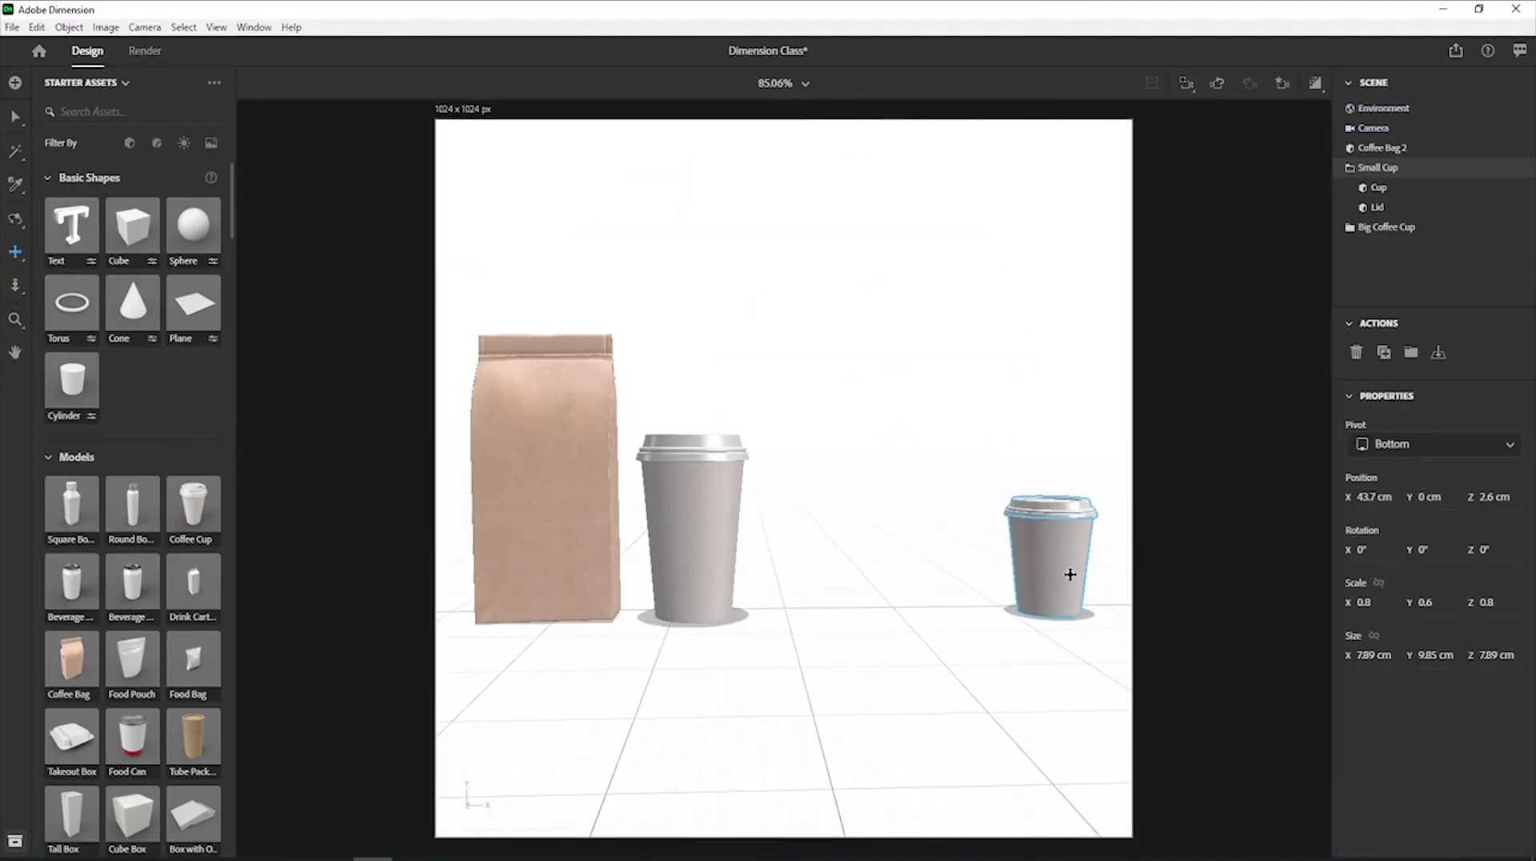
# Move the small cup along the X axis to about 22.4 cm and pan the camera to centre all three objects.
pyautogui.press('v')
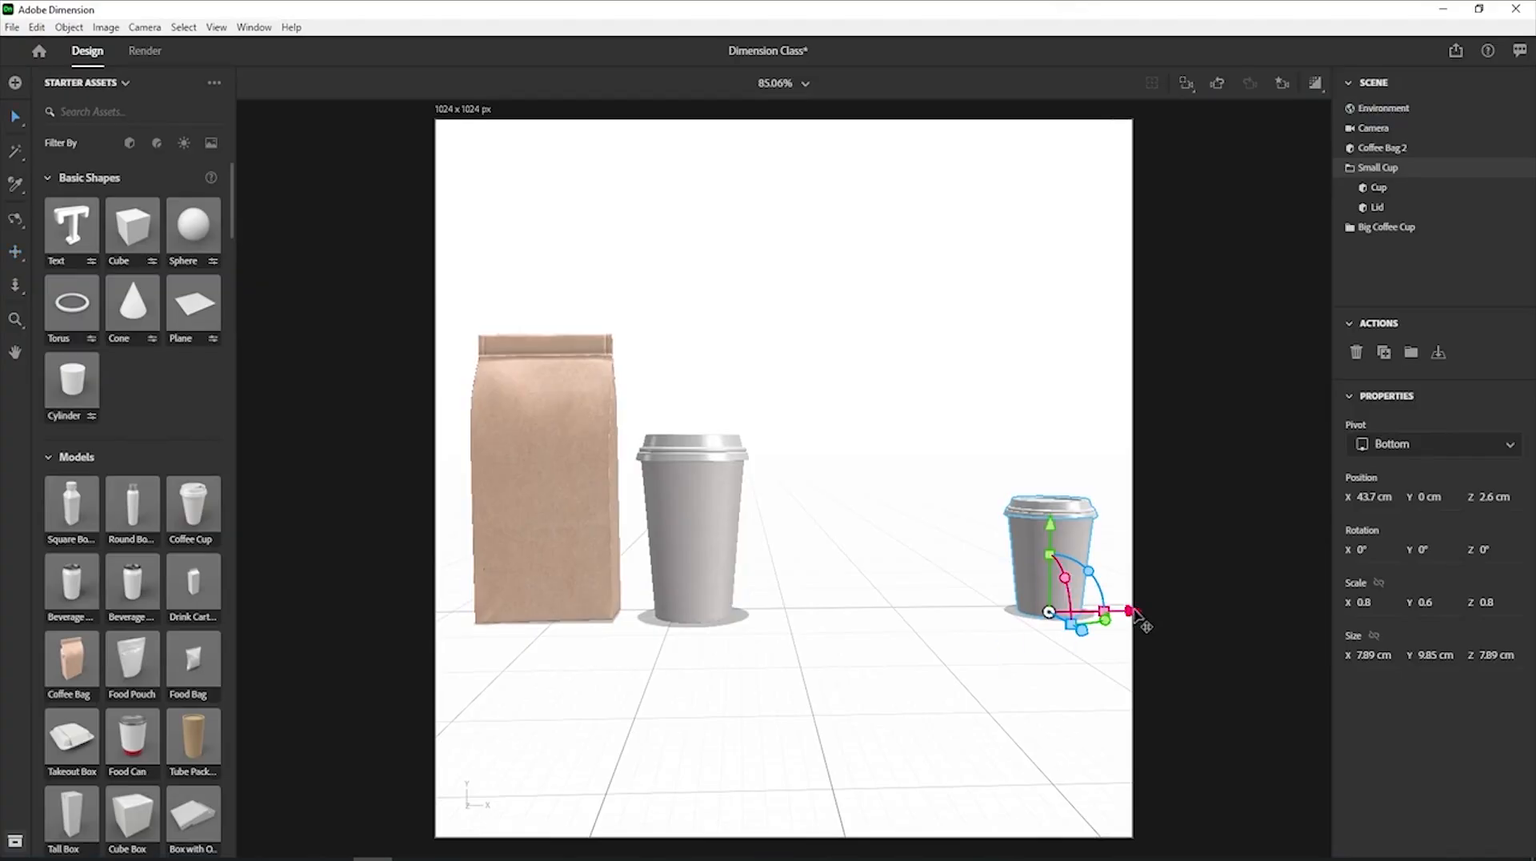
pyautogui.moveTo(1133, 613); pyautogui.dragTo(903, 659)
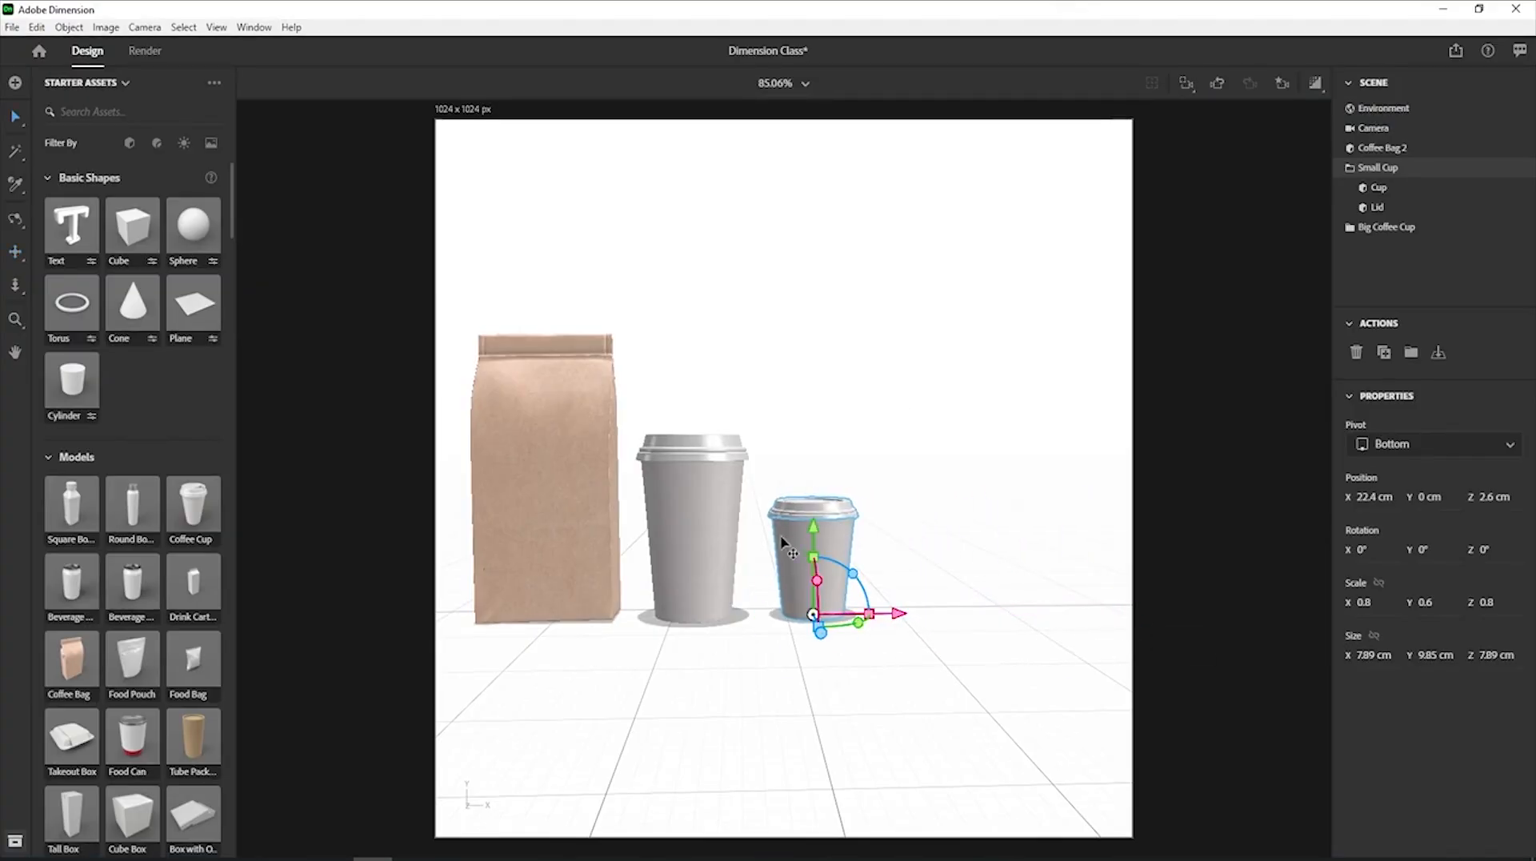
pyautogui.press('2')
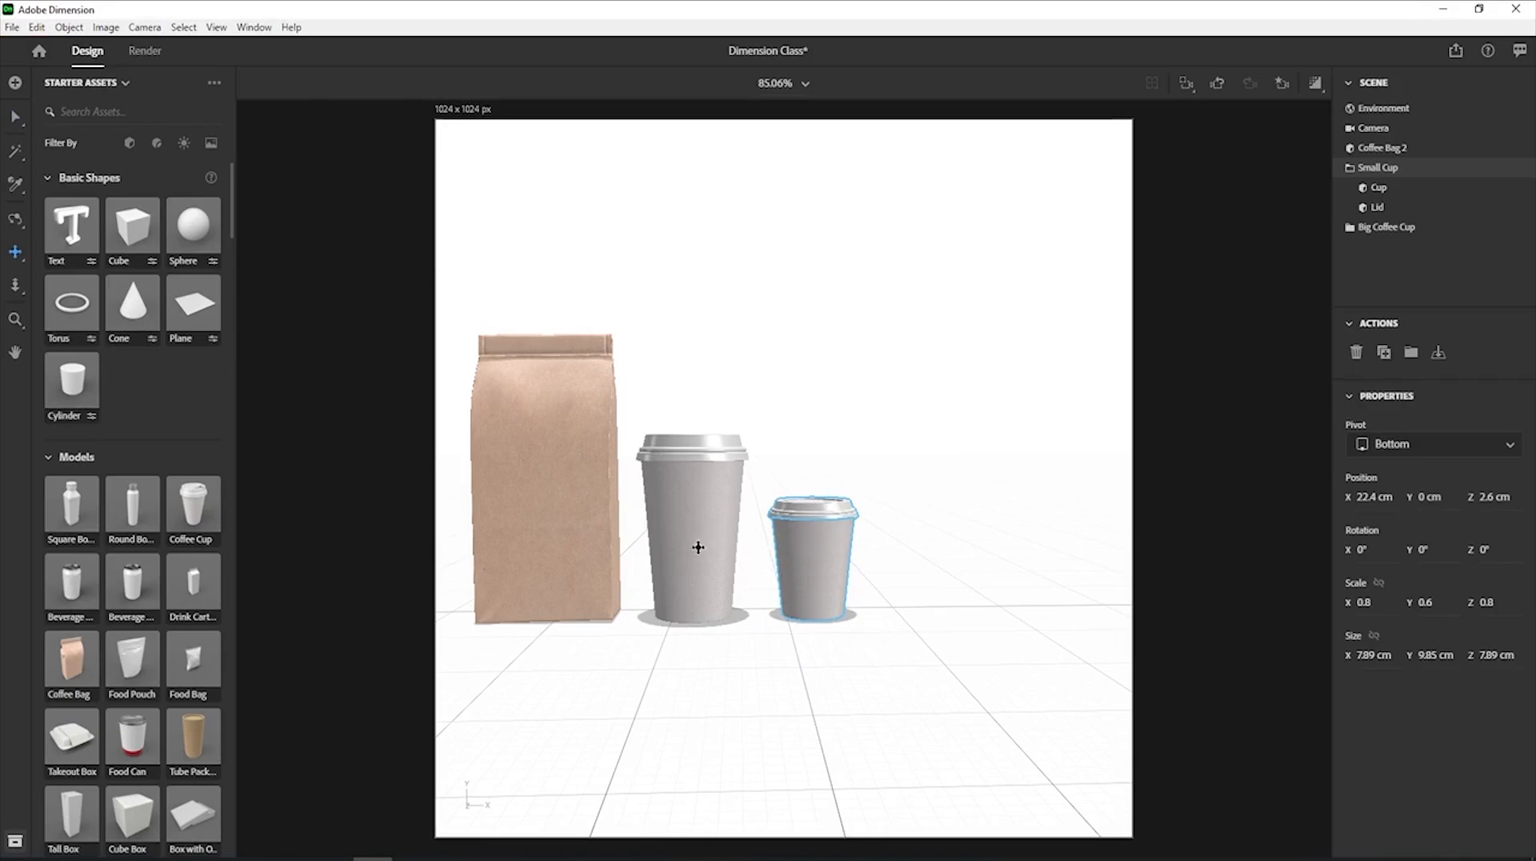
pyautogui.moveTo(696, 542); pyautogui.dragTo(772, 550)
pyautogui.press('1')
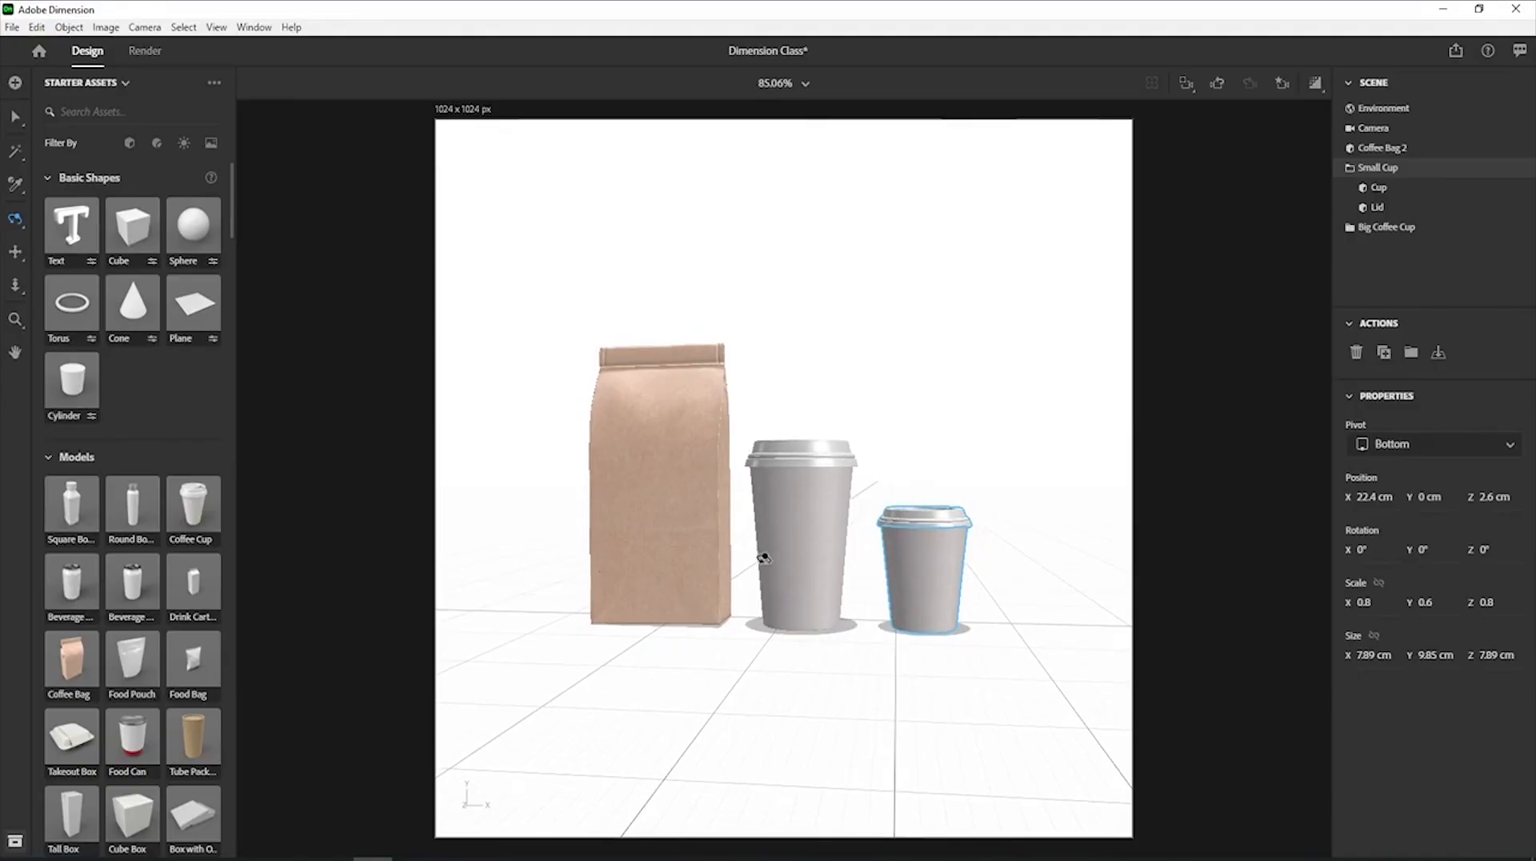
# Save the current camera view as a bookmark named Front View.
pyautogui.click(1283, 85)
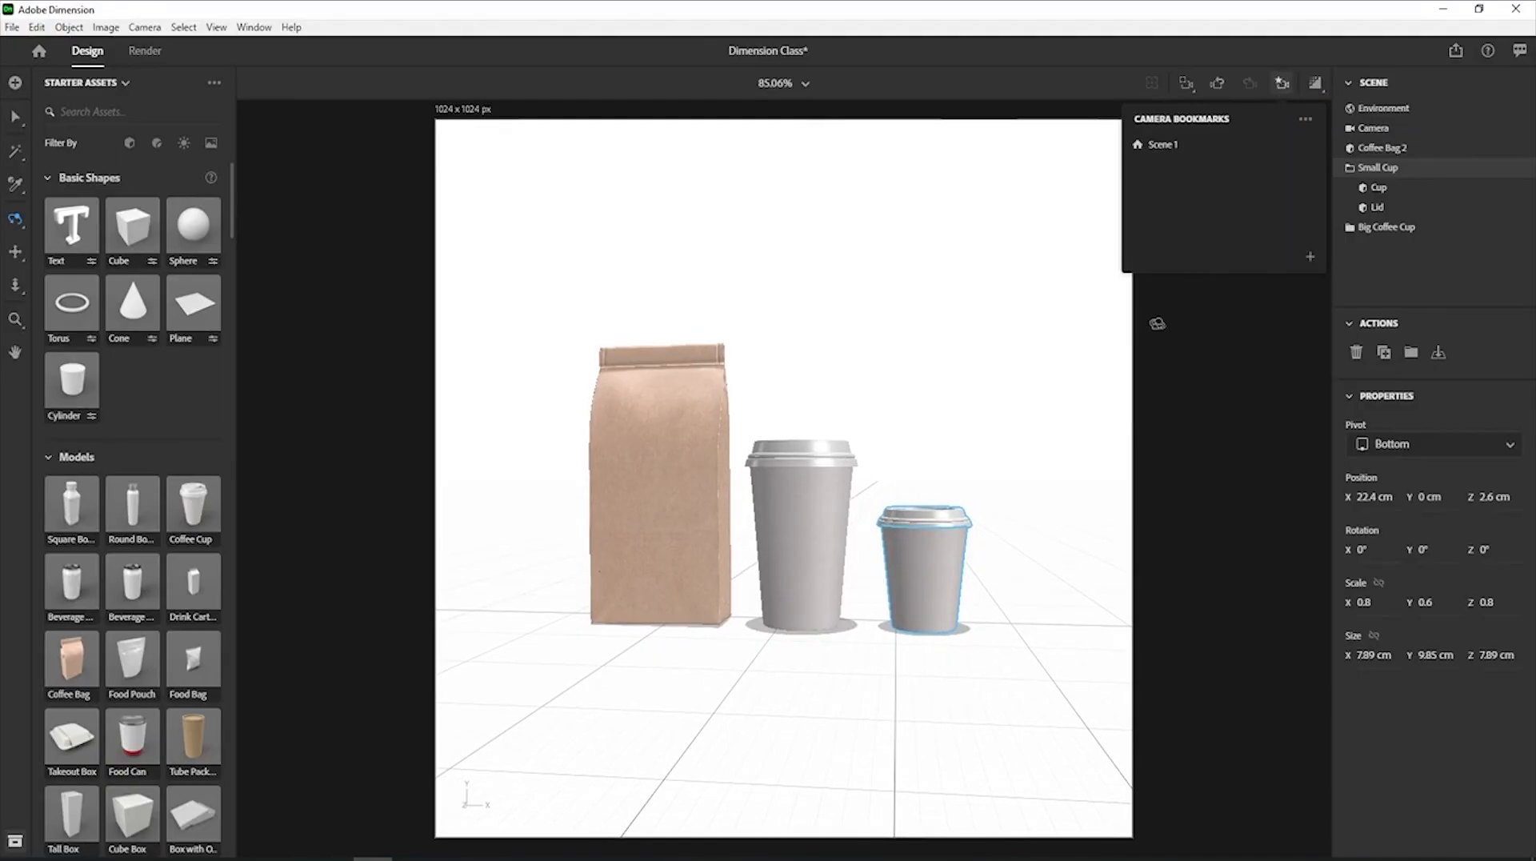
pyautogui.click(1312, 259)
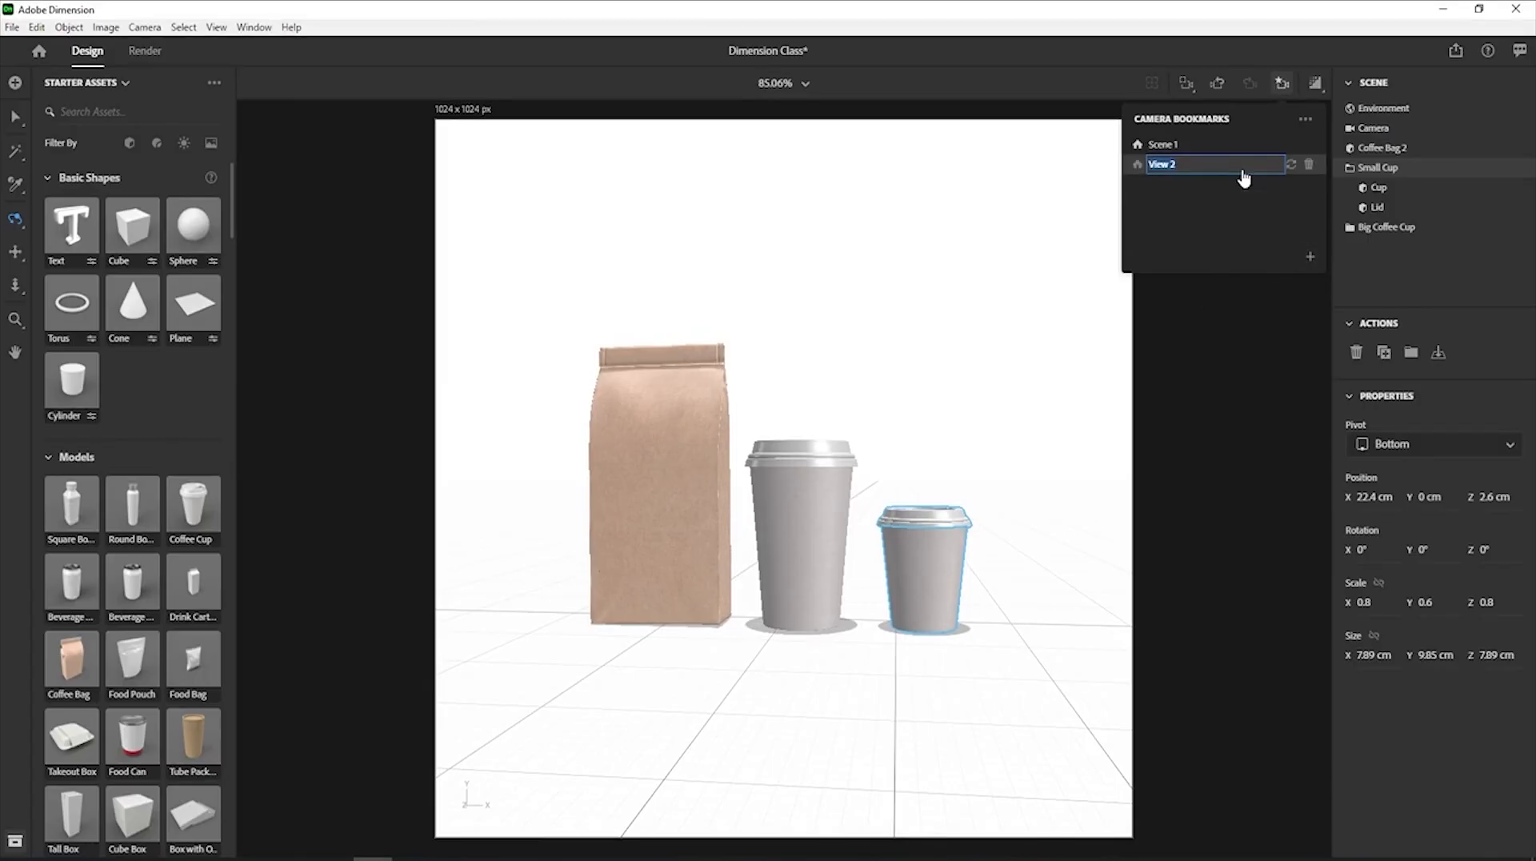
pyautogui.write('Front View')
pyautogui.press('Return')
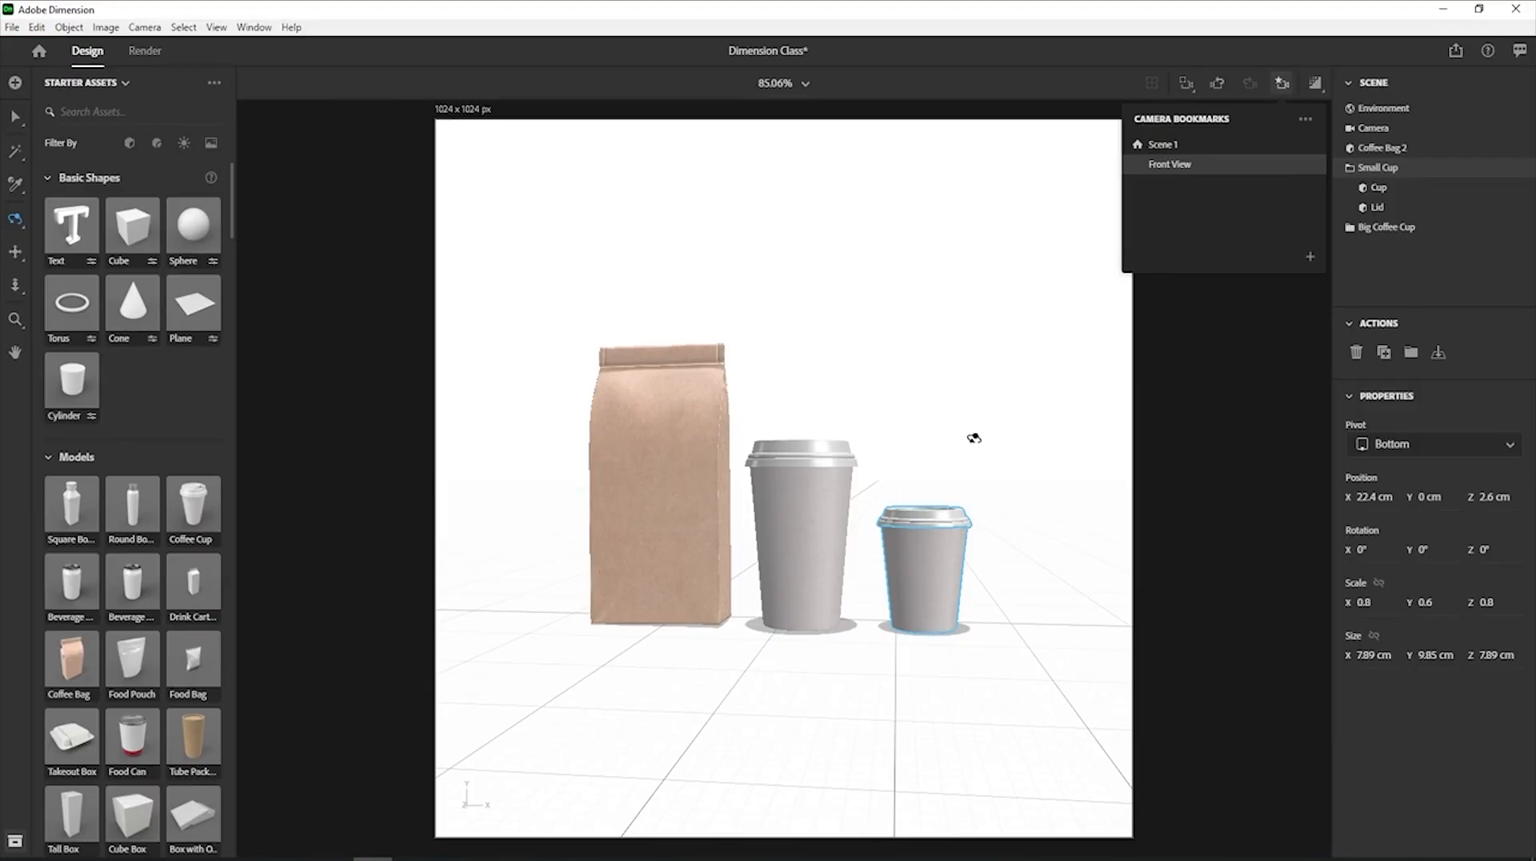
# Dolly the camera closer to the objects and update the Front View bookmark to this view.
pyautogui.scroll(5, 973, 438)
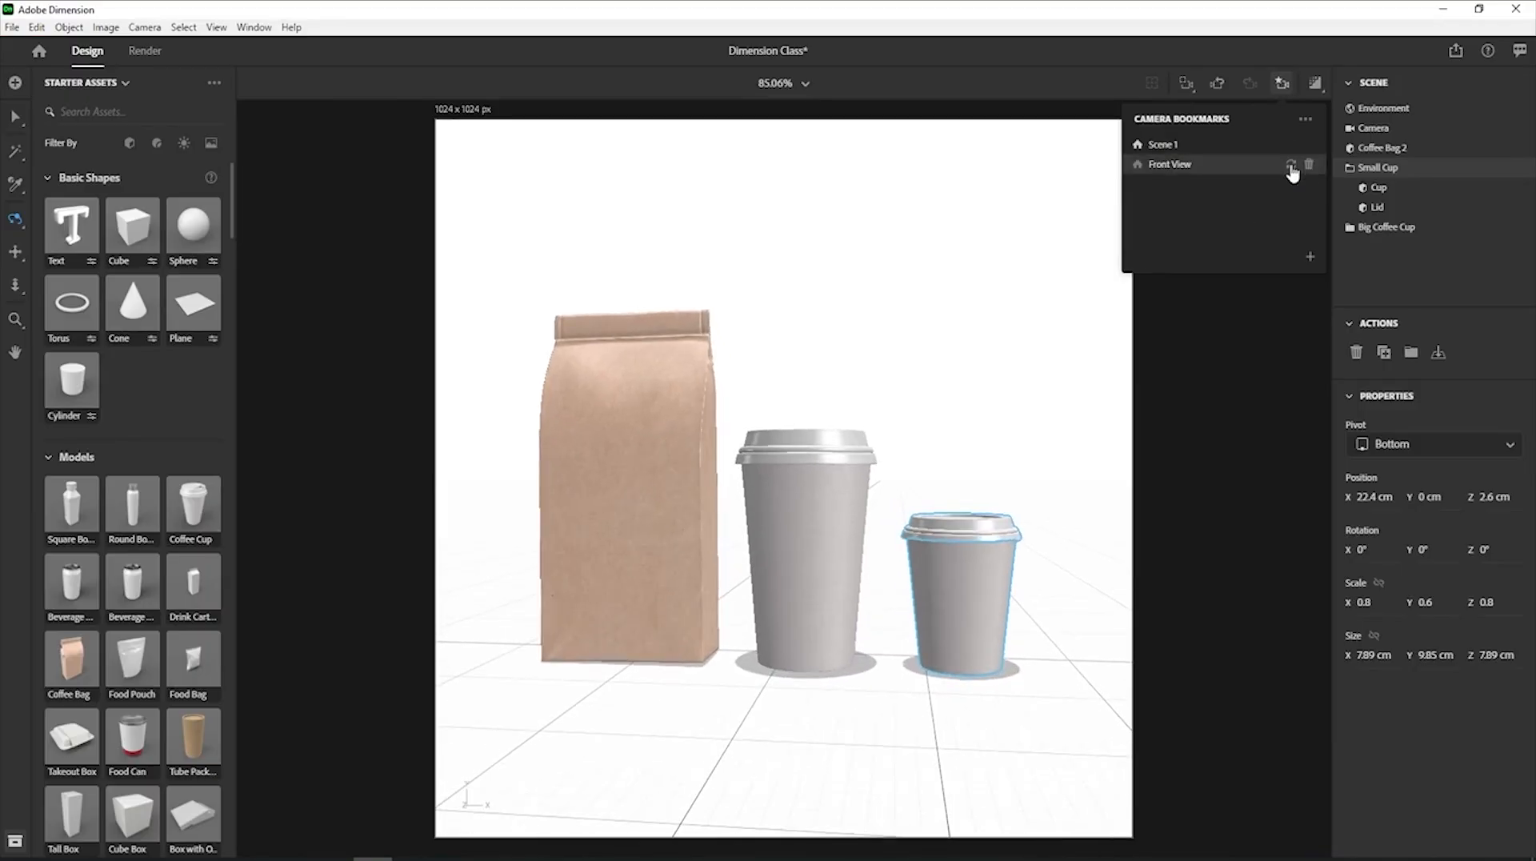
pyautogui.click(1292, 168)
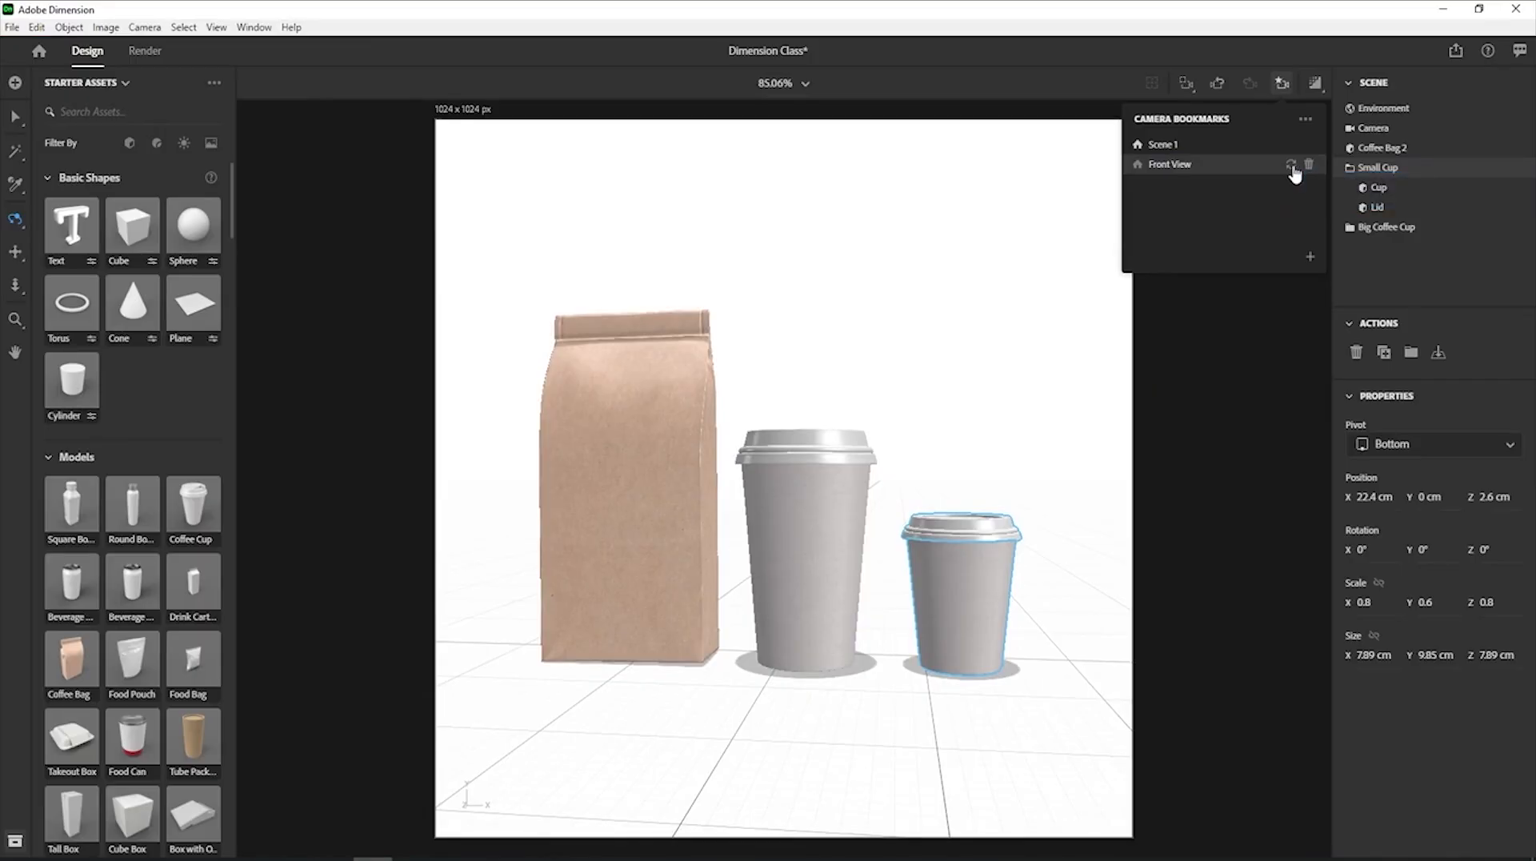
pyautogui.click(1243, 338)
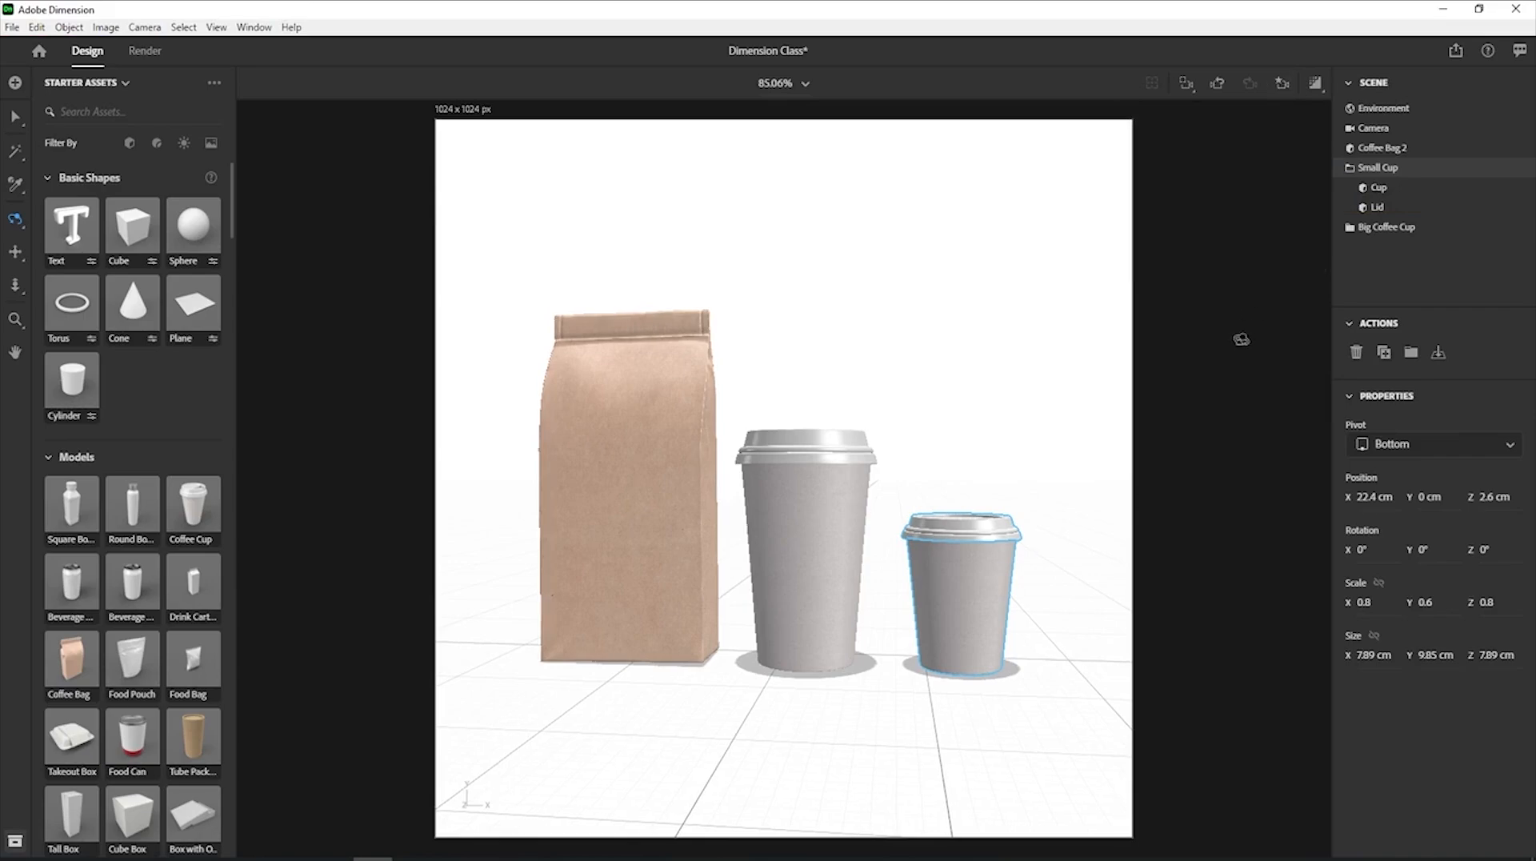
# Delete the small cup from the scene and undo the deletion.
pyautogui.press('v')
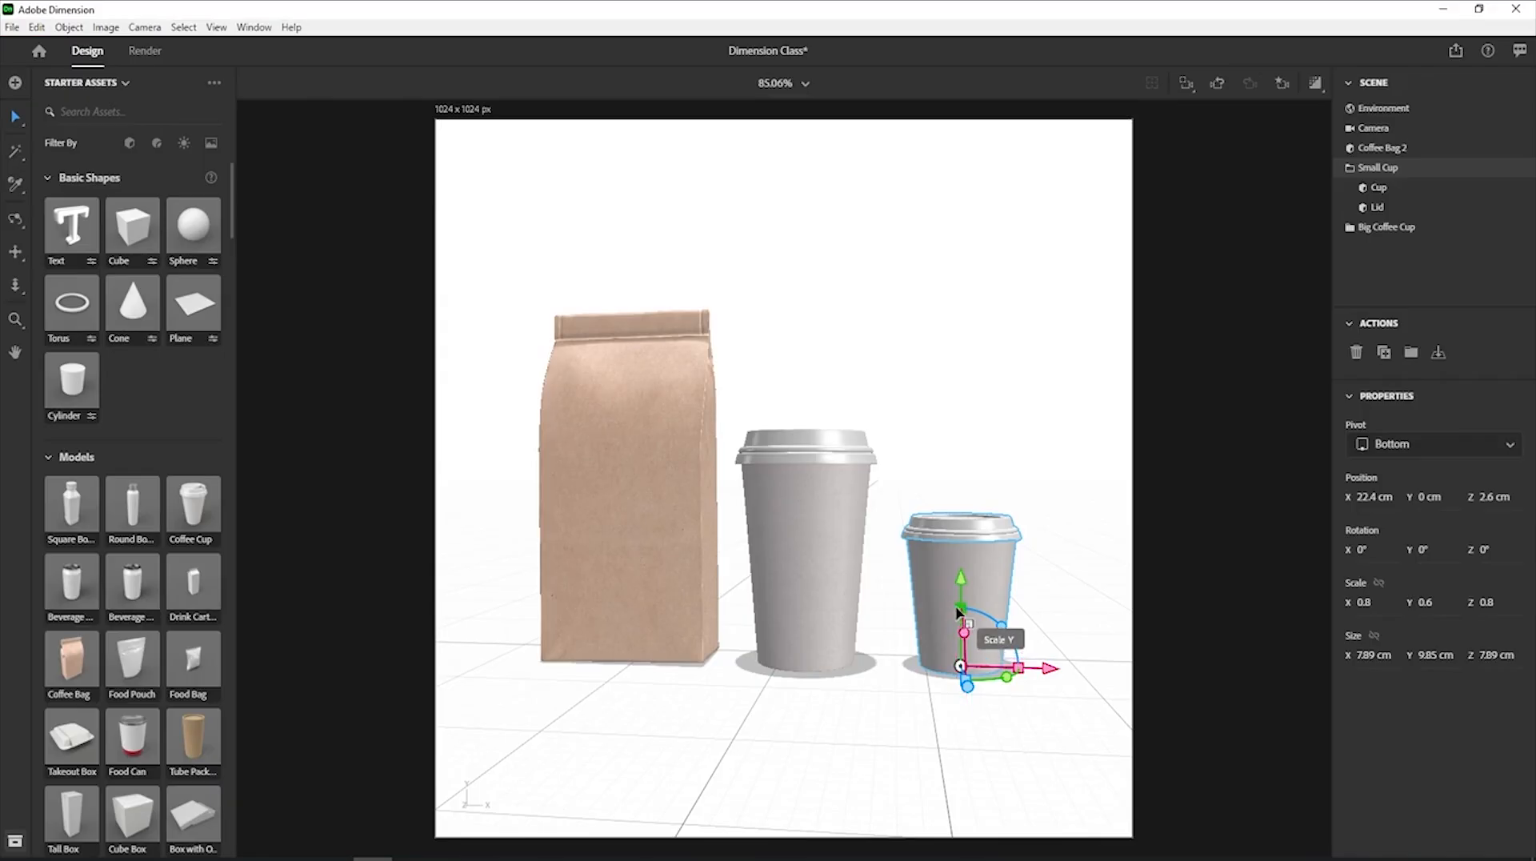
pyautogui.click(1357, 354)
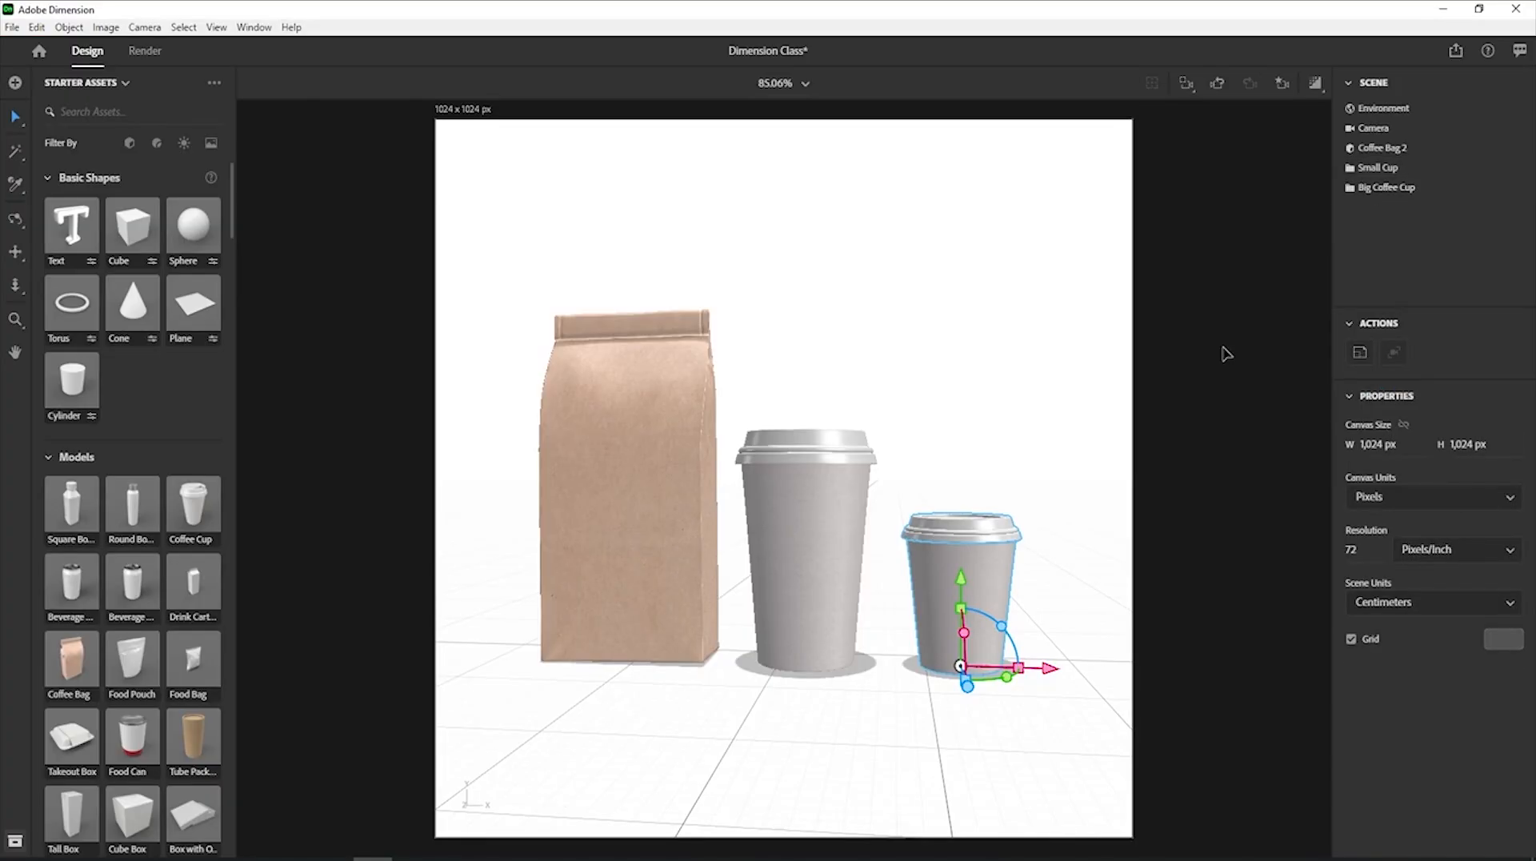
pyautogui.press('Delete')
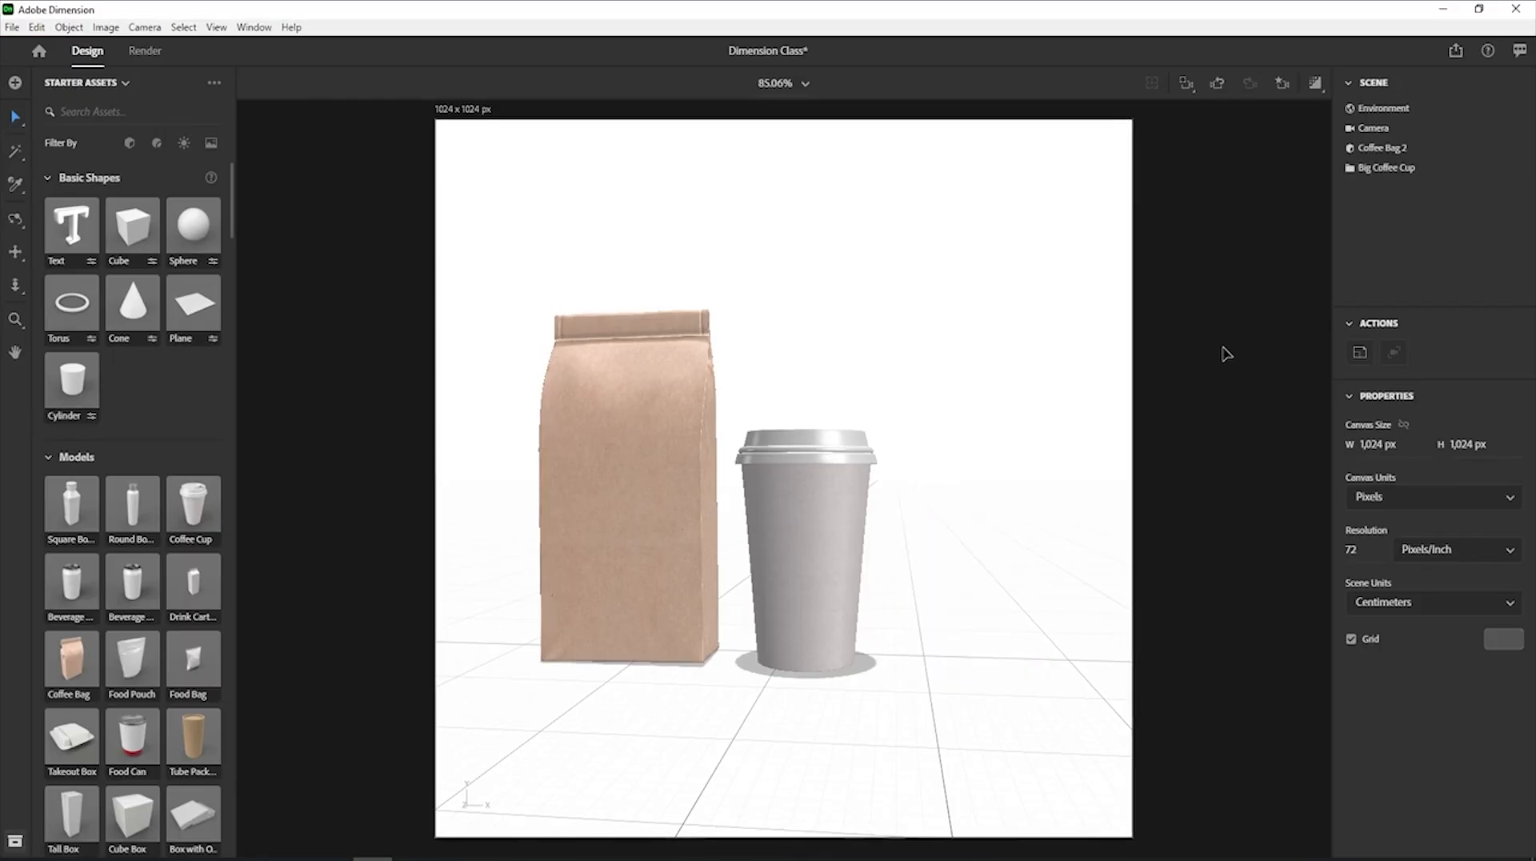
pyautogui.hotkey('ctrl', 'z')
# Select the small cup and toggle its visibility off and on twice.
pyautogui.click(1053, 495)
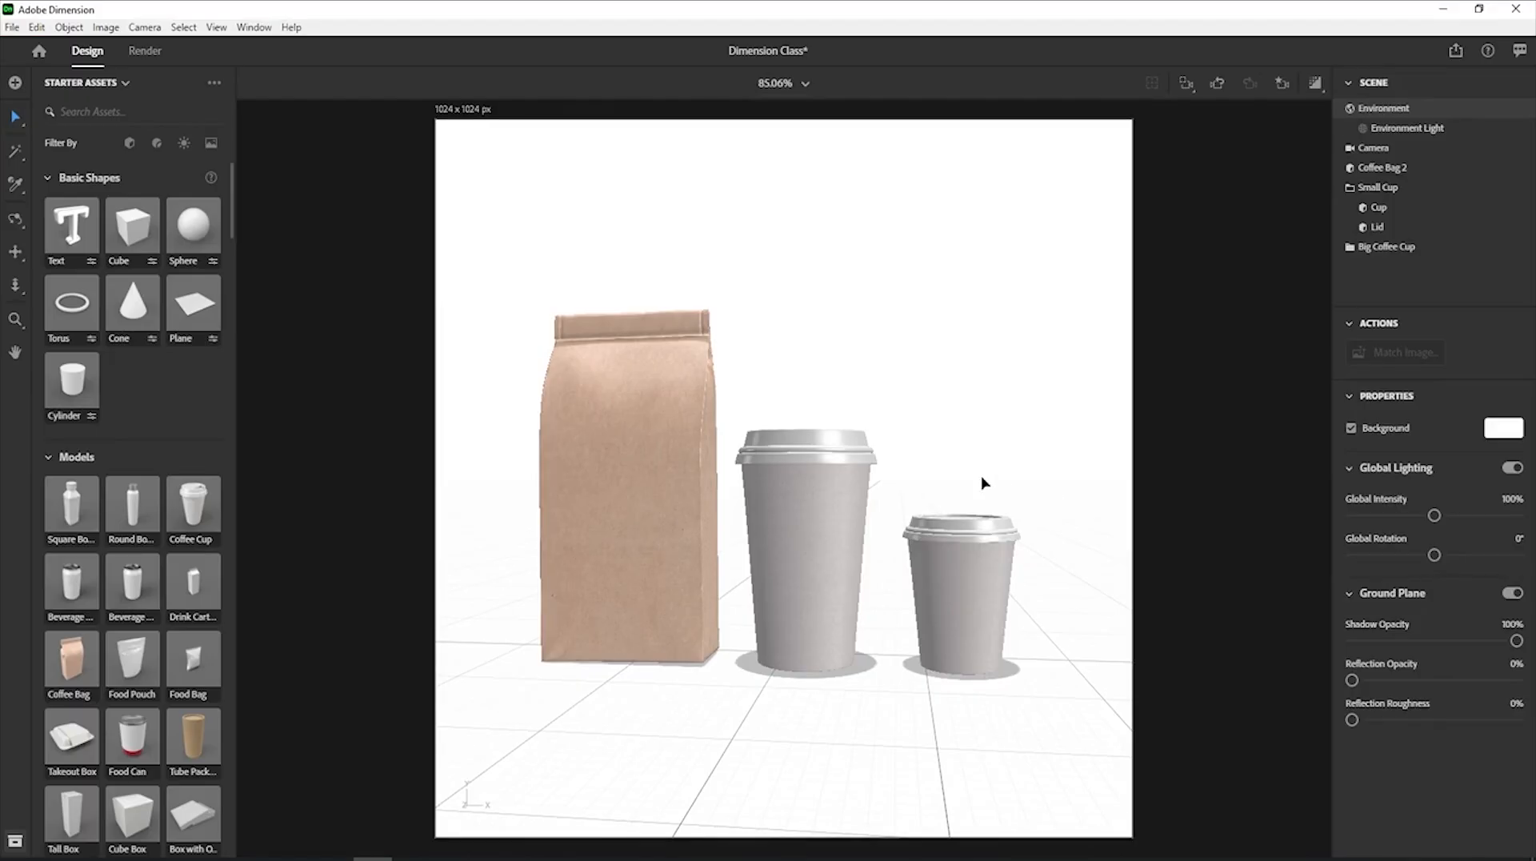
pyautogui.click(992, 582)
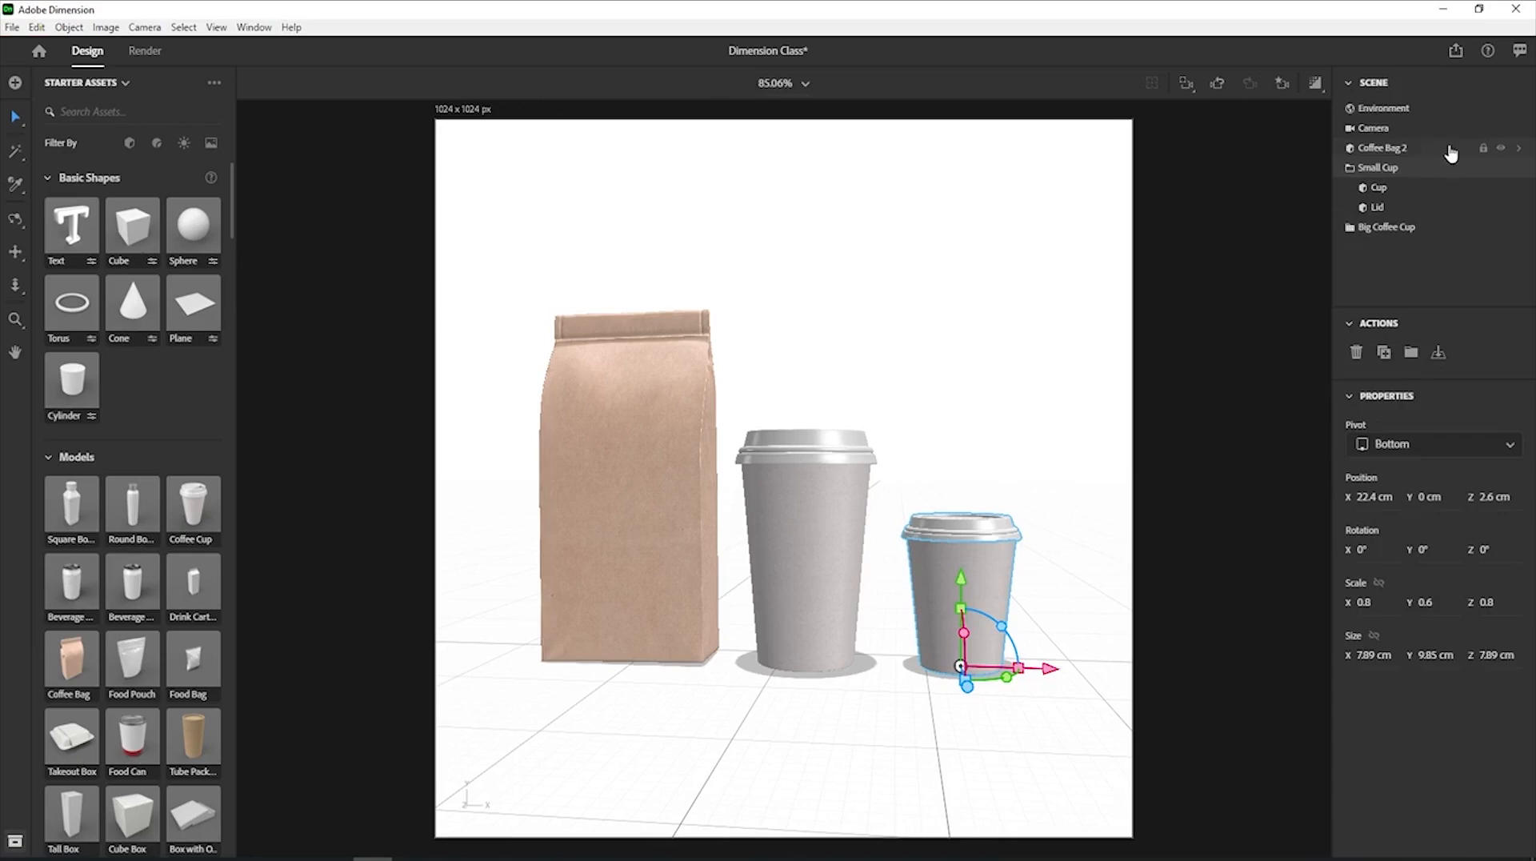
pyautogui.click(1501, 170)
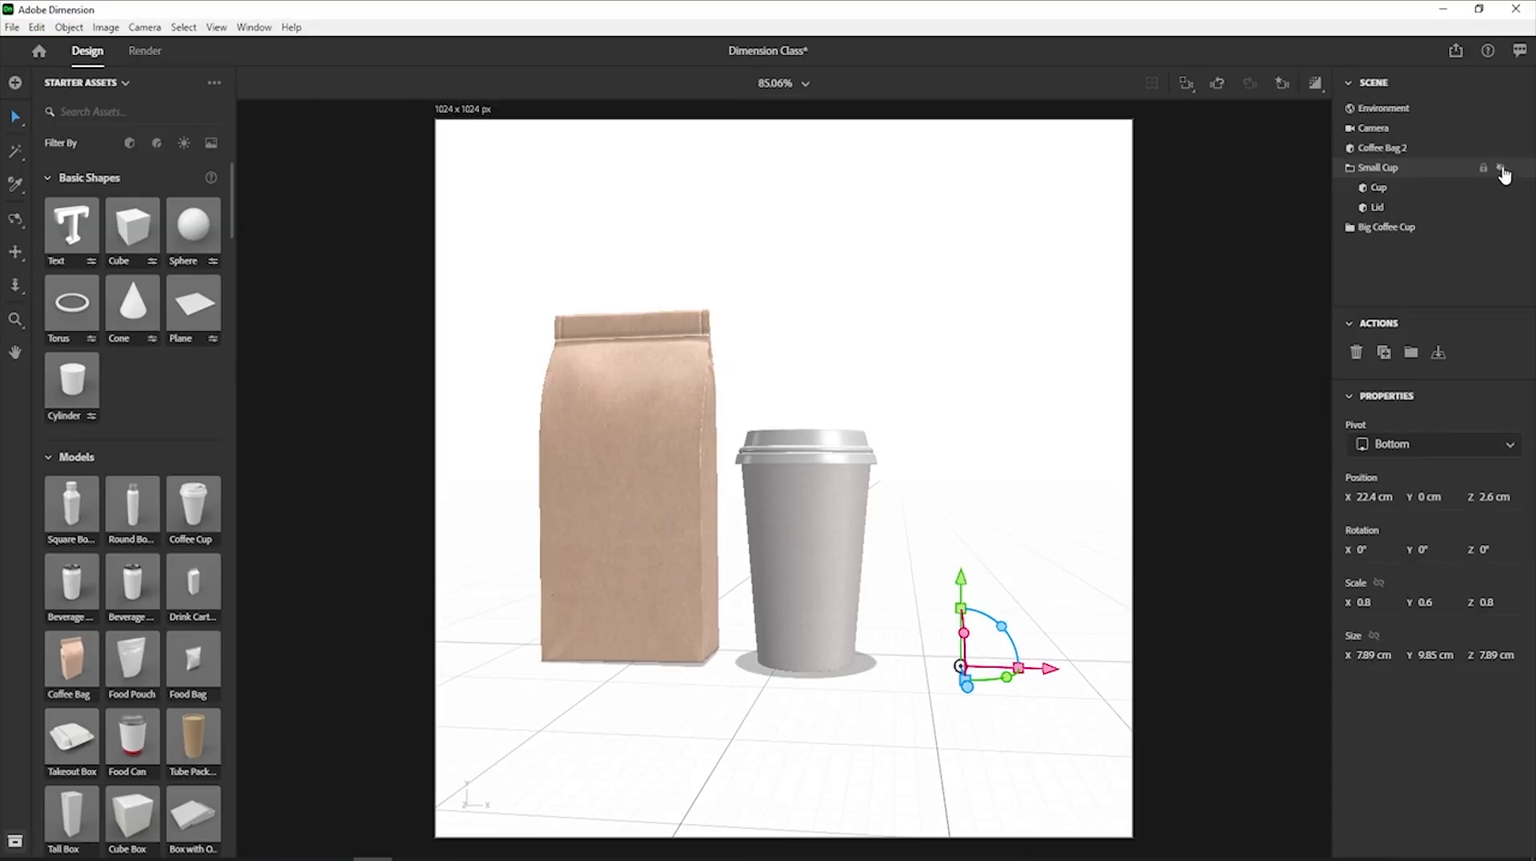
pyautogui.click(1502, 169)
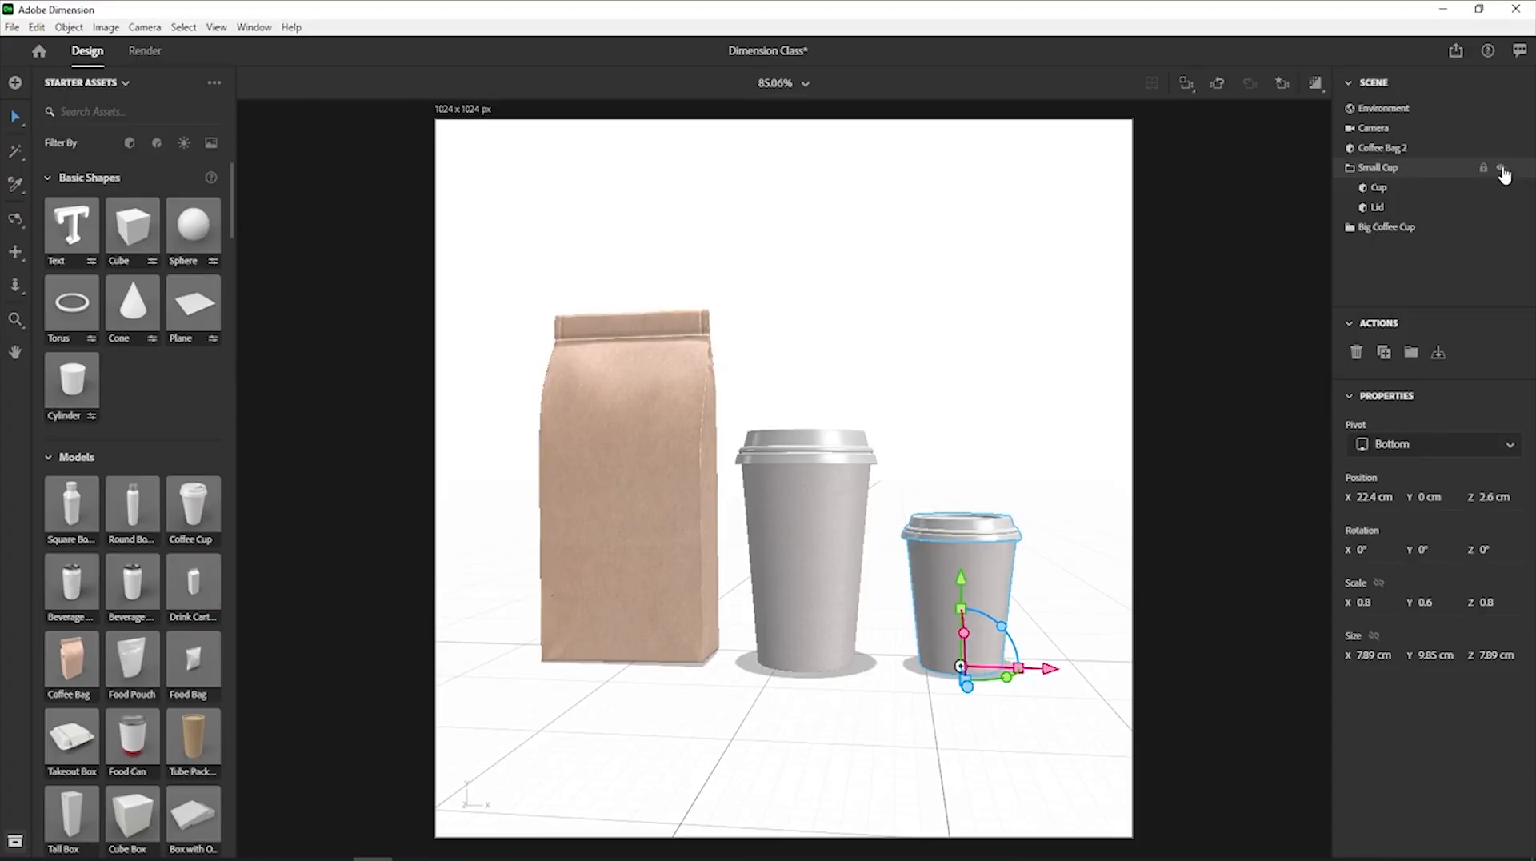
pyautogui.click(1502, 170)
pyautogui.click(1502, 169)
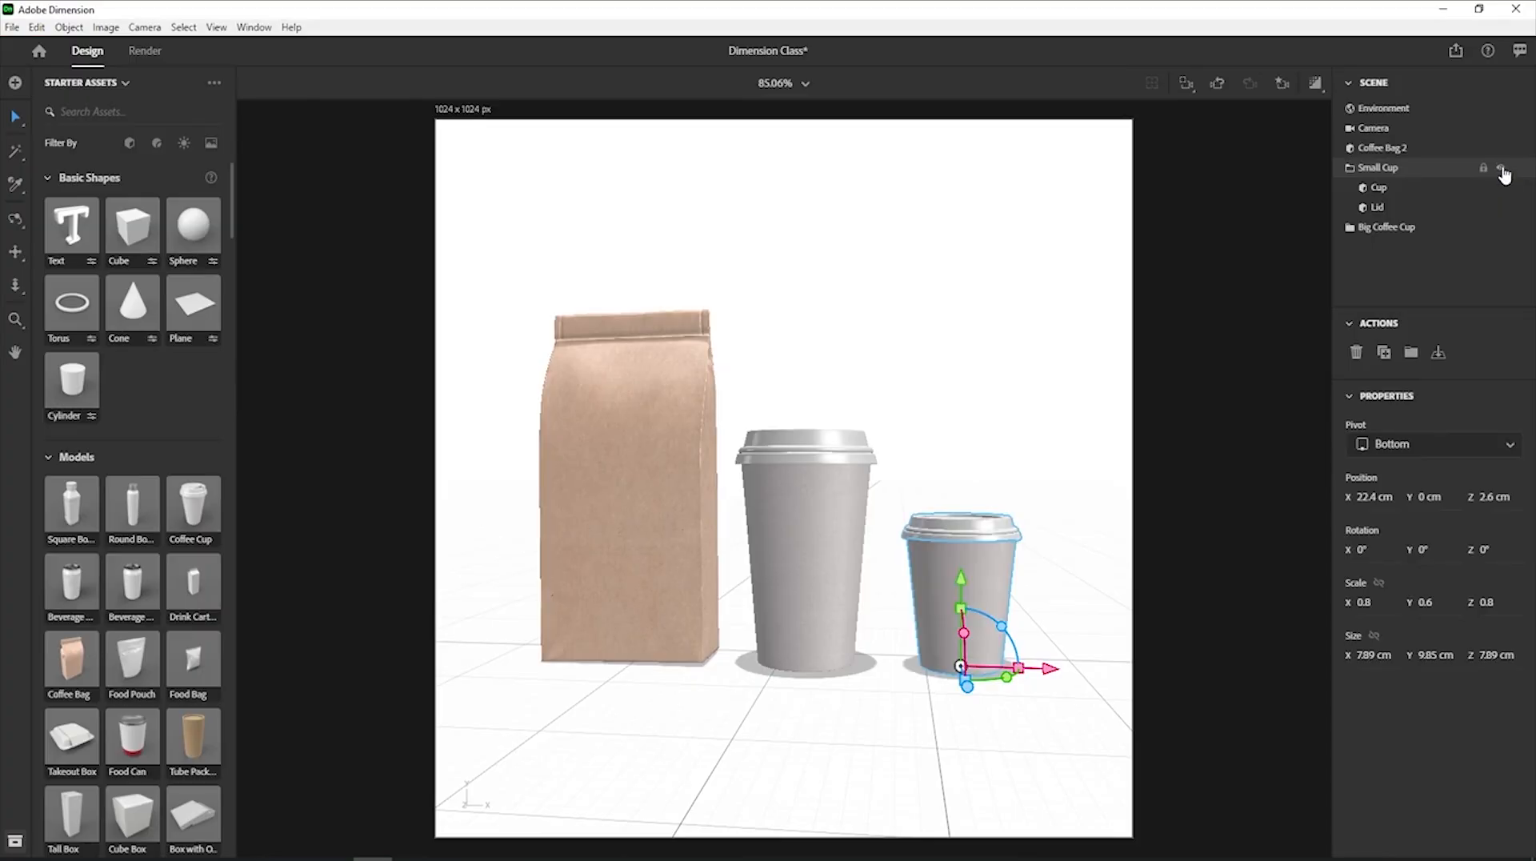
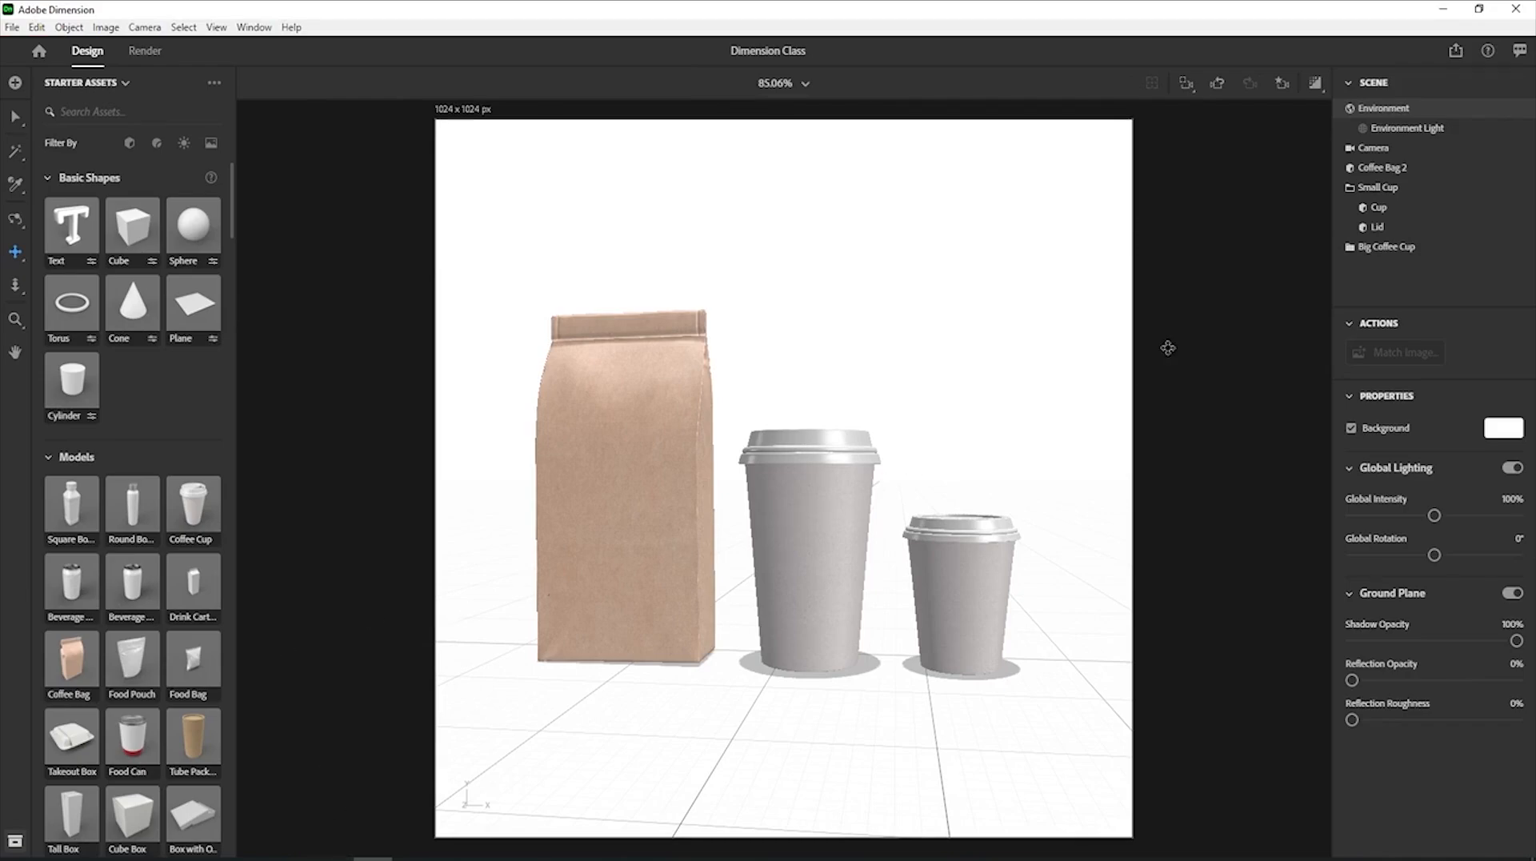
# Collapse and expand the Small Cup and Big Coffee Cup groups so the Cup and Lid models in both are listed.
pyautogui.click(1350, 189)
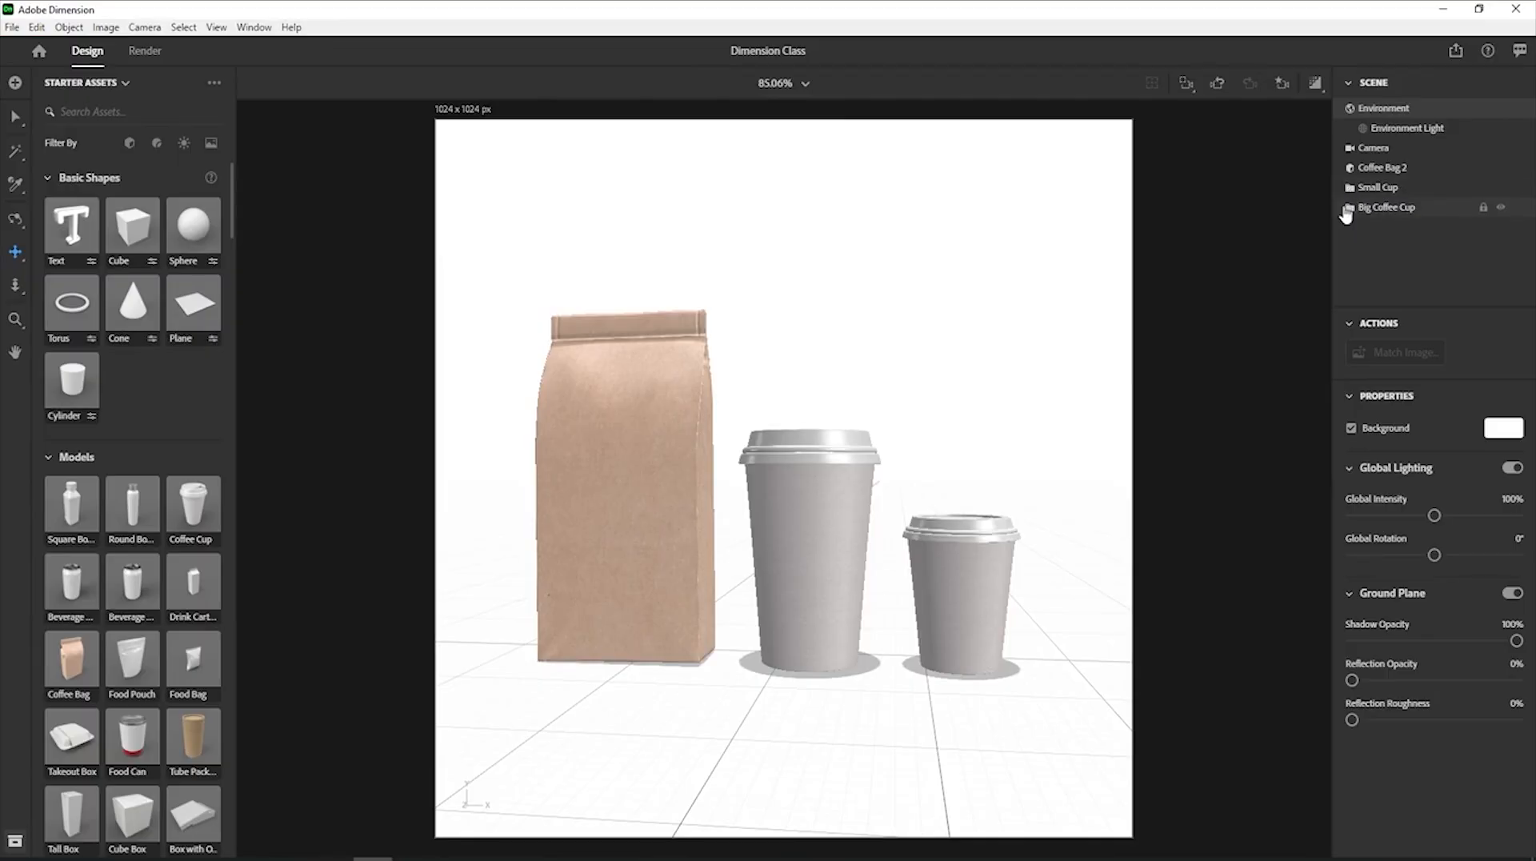
pyautogui.click(1350, 208)
pyautogui.click(1354, 206)
pyautogui.click(1350, 189)
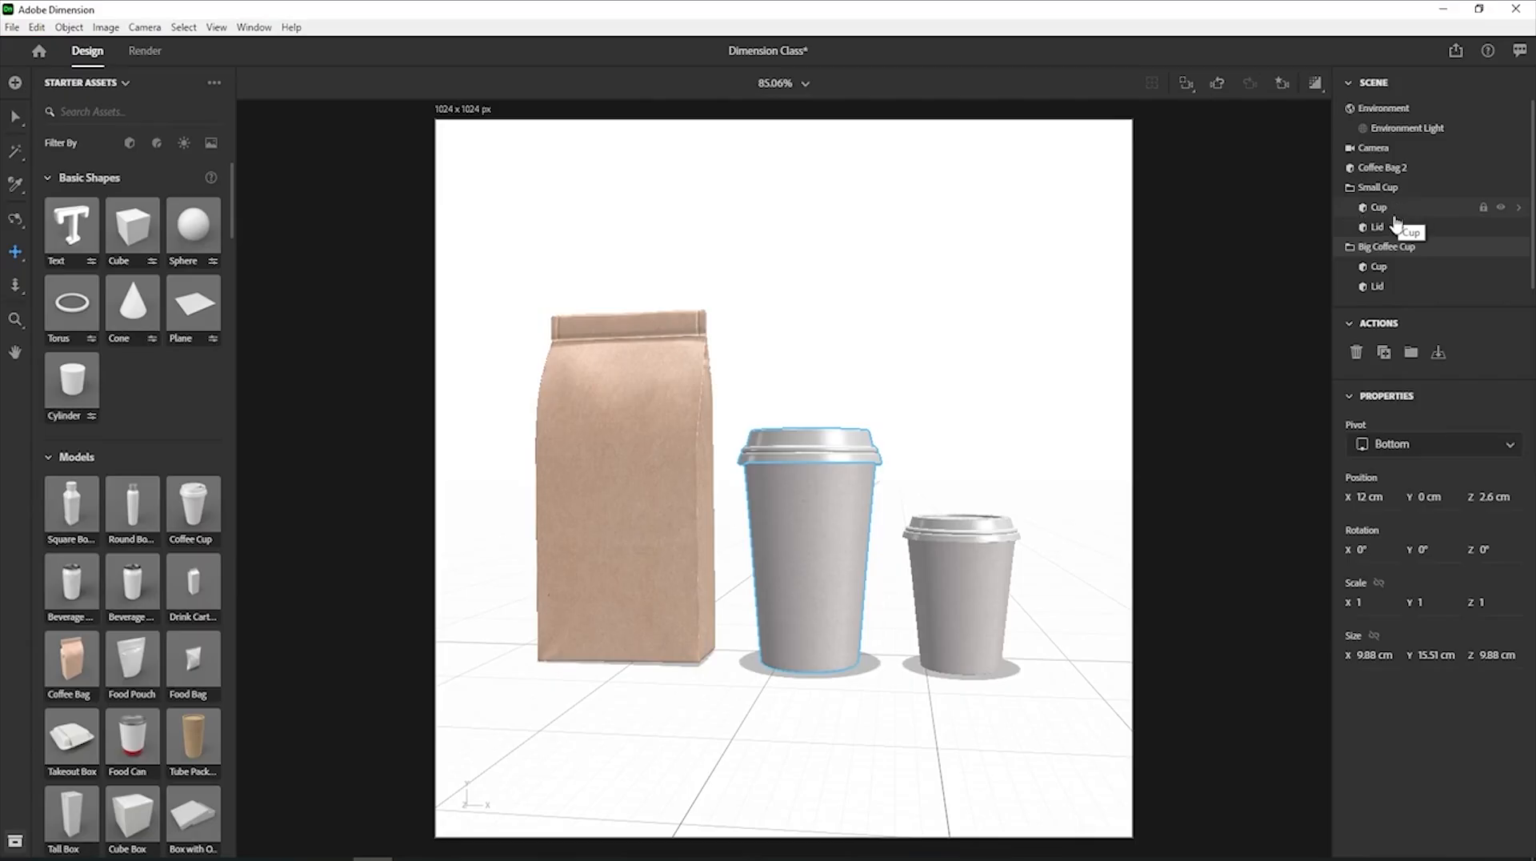
pyautogui.scroll(-1, 1413, 279)
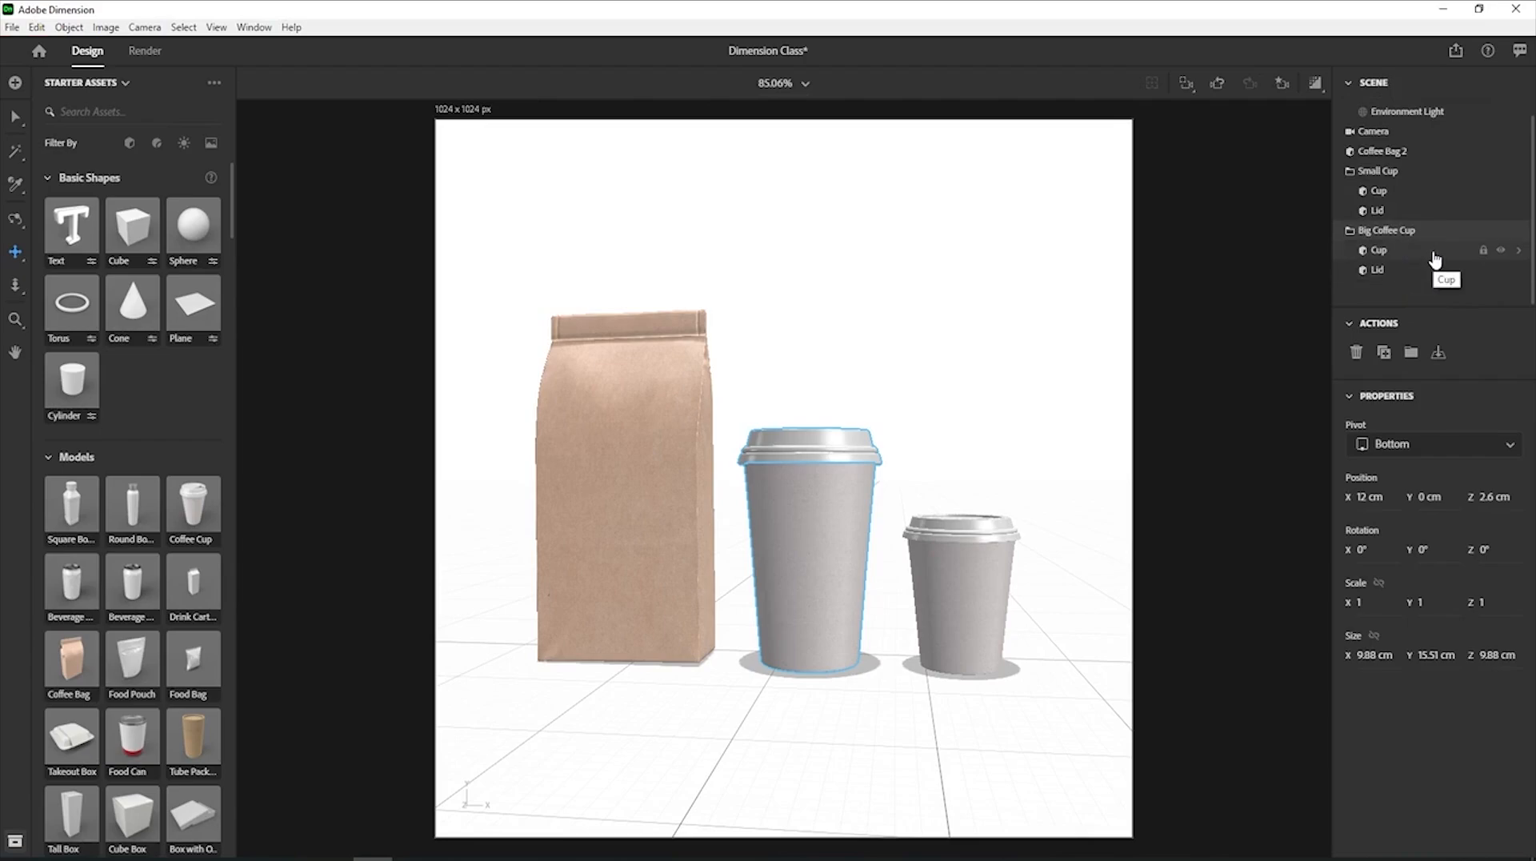
# Open the material of the Cup in the Big Coffee Cup group and switch its base color from an image to a solid color.
pyautogui.click(1435, 260)
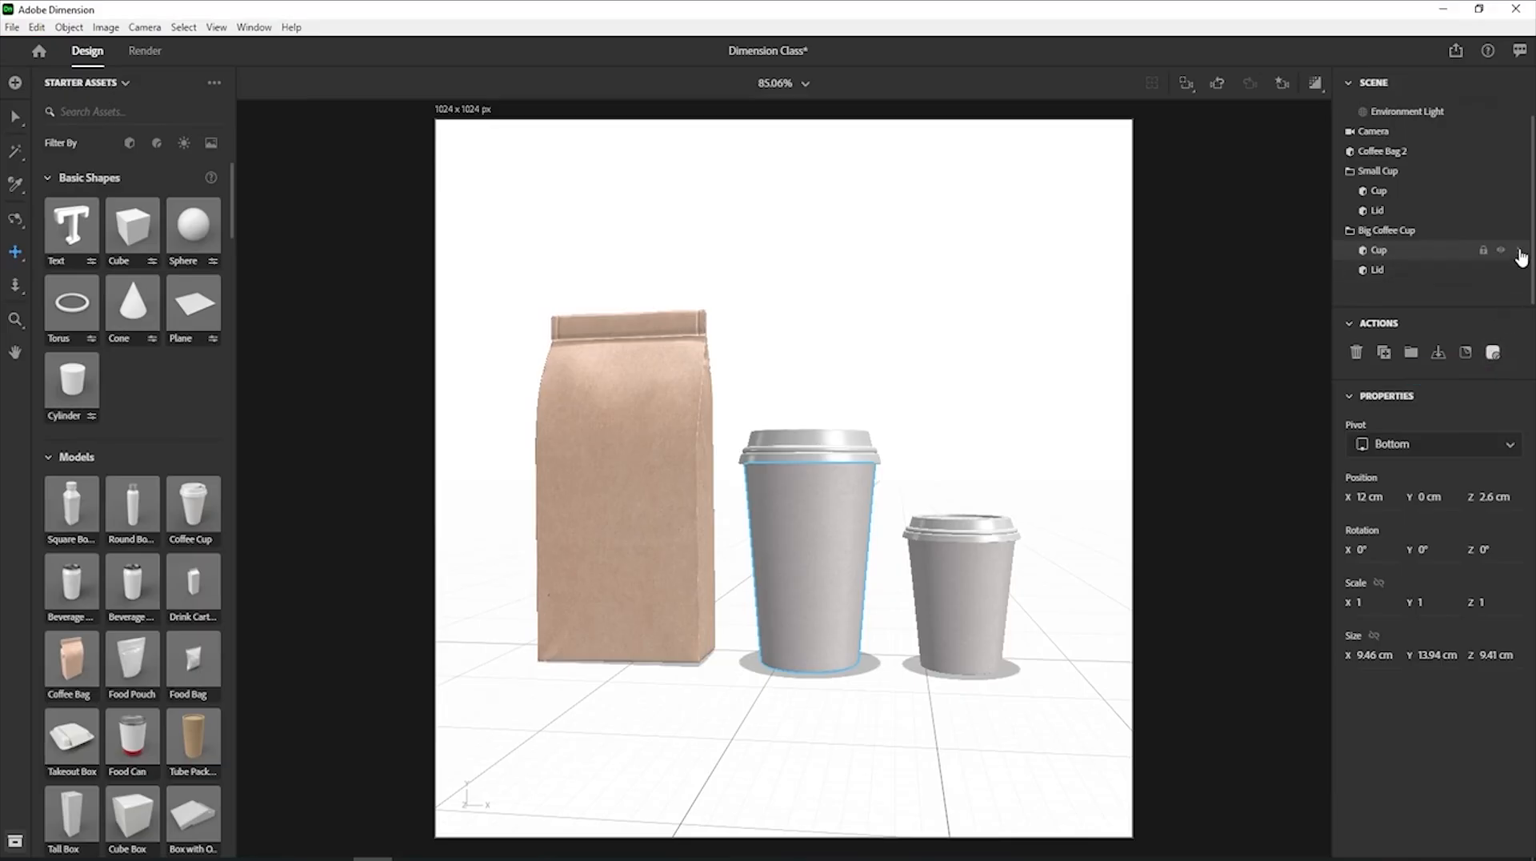
pyautogui.click(1520, 254)
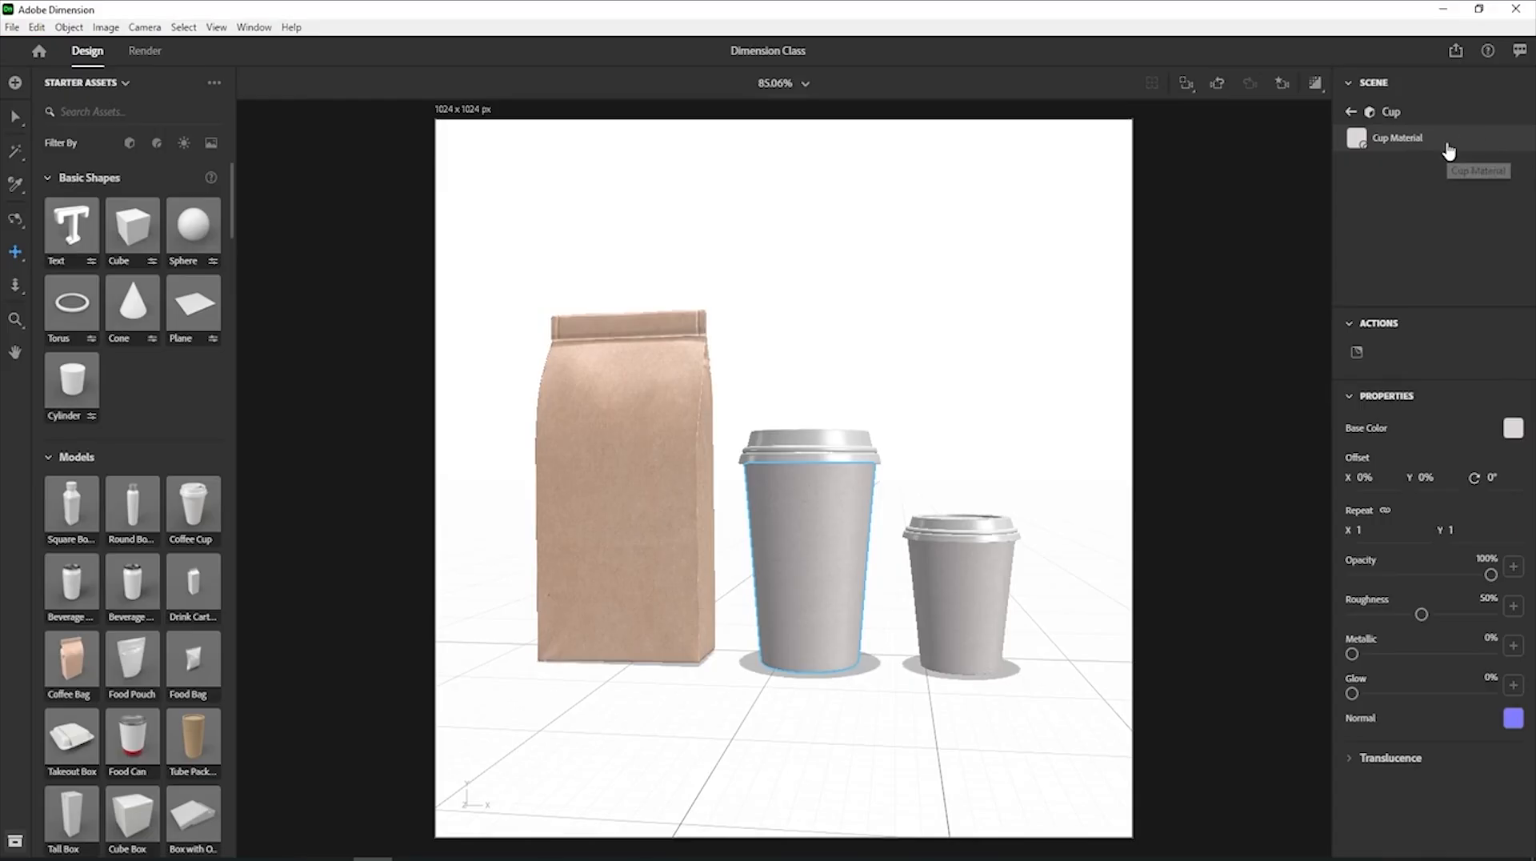
pyautogui.click(1513, 428)
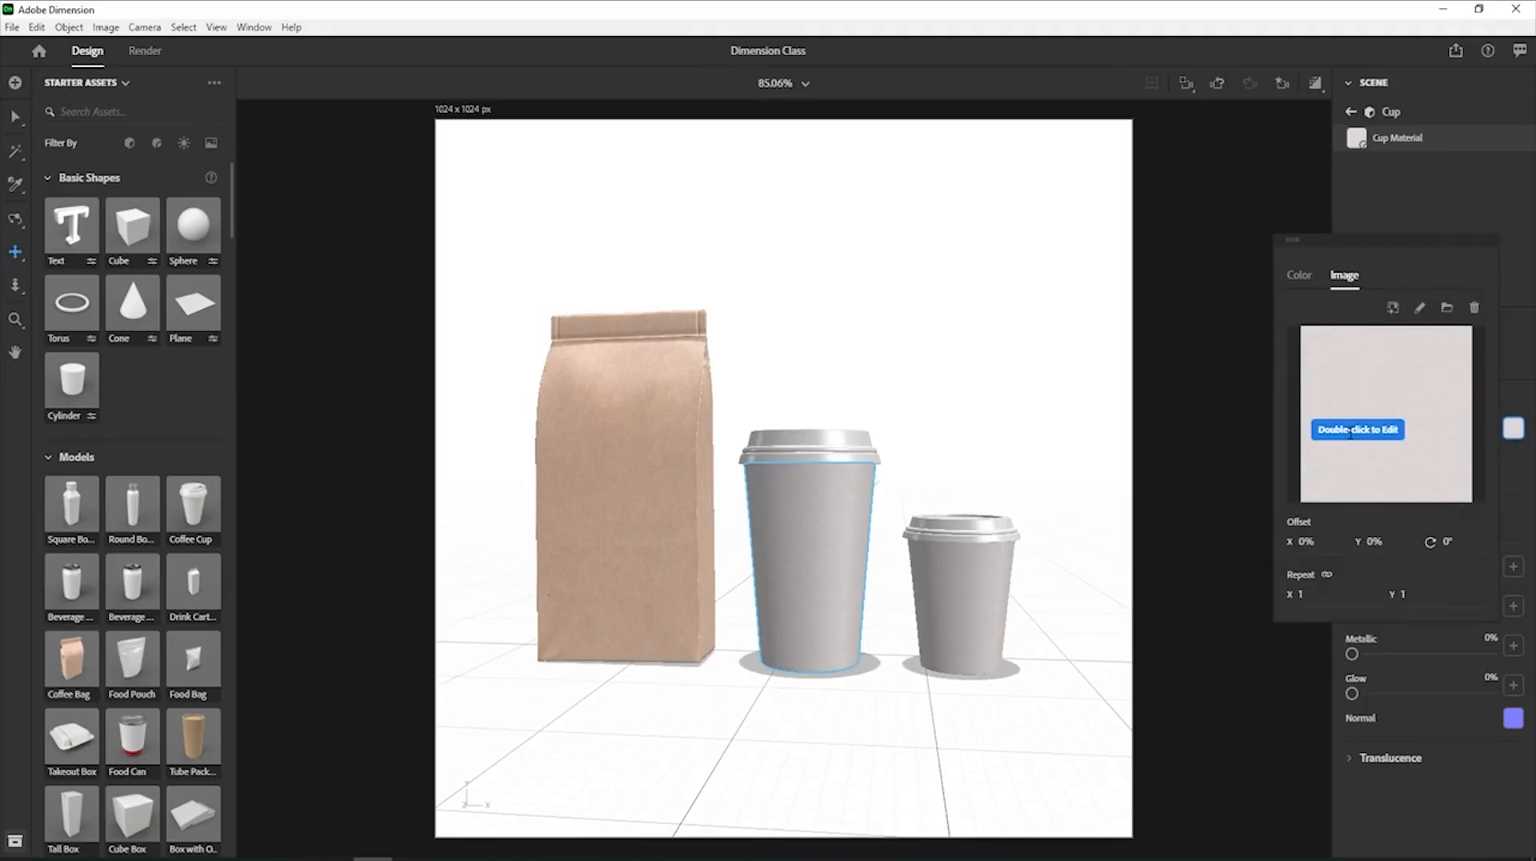
pyautogui.click(1302, 279)
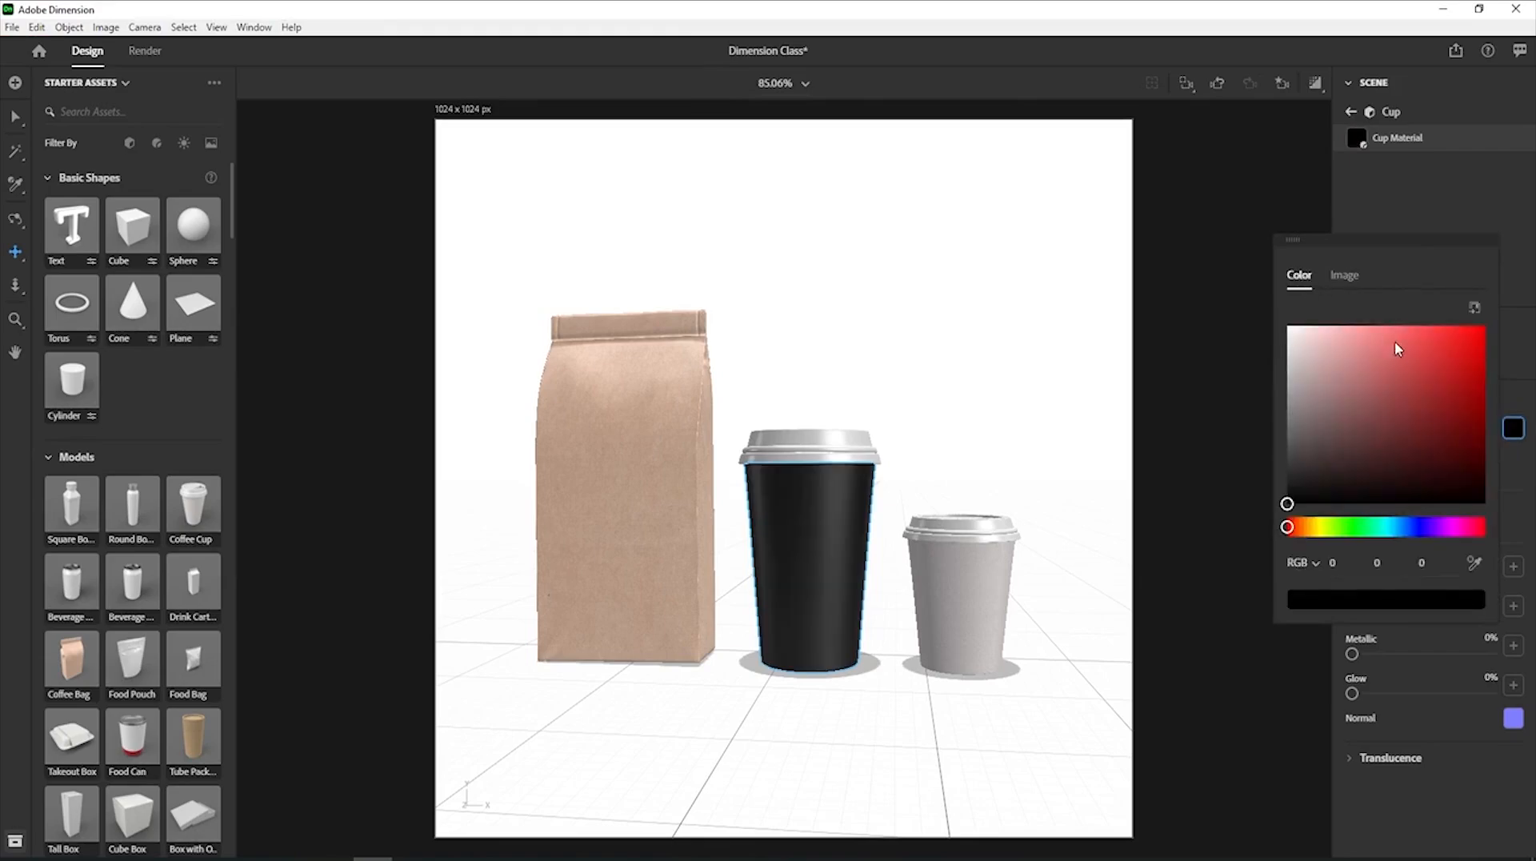
# Try red shades and an olive yellow of RGB 185, 187, 37 as the big cup material's base color.
pyautogui.click(1441, 343)
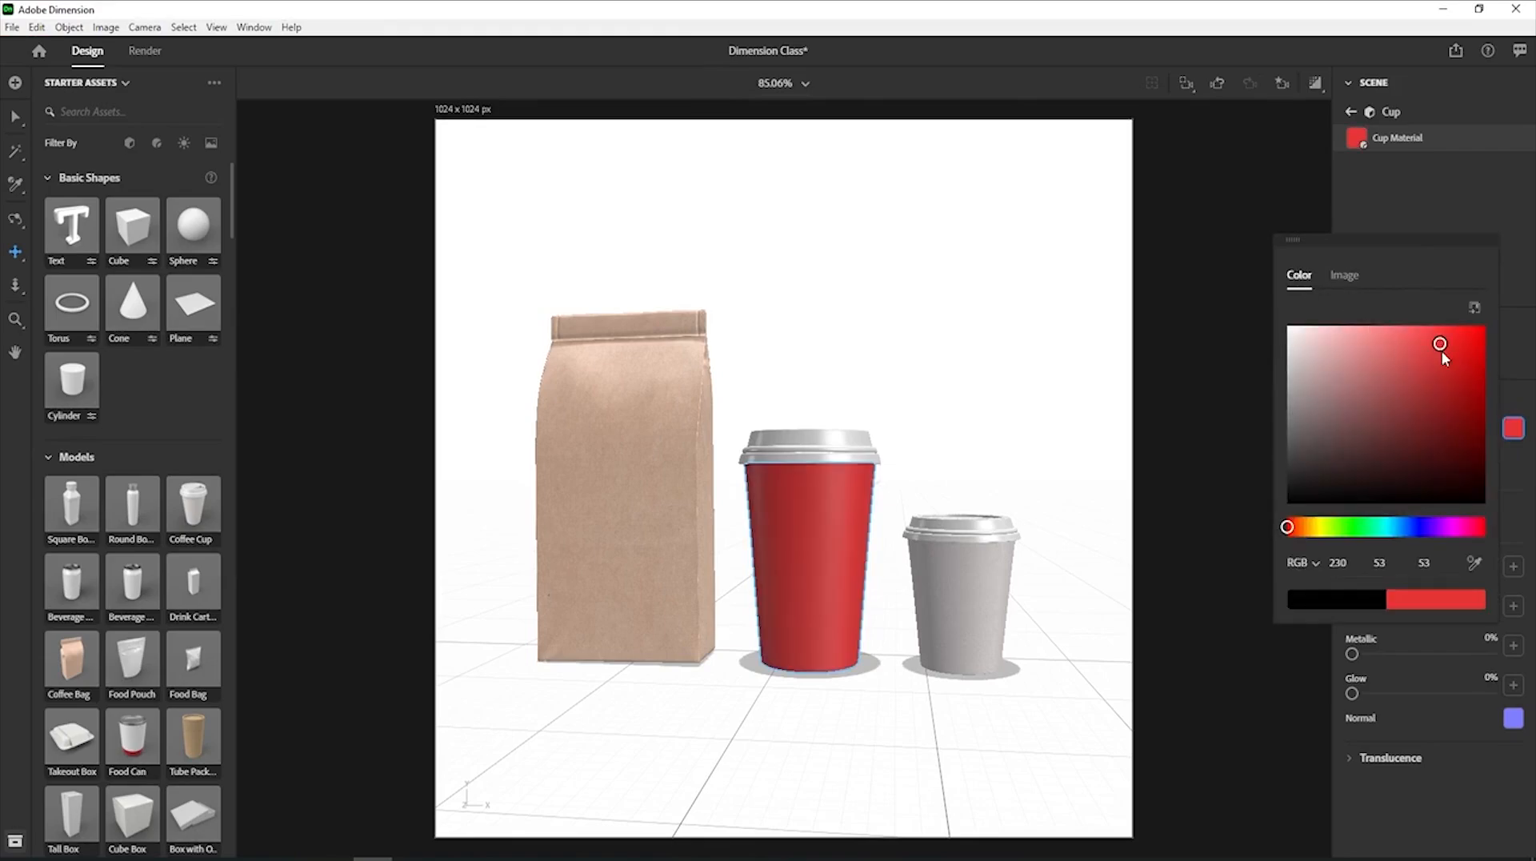
pyautogui.moveTo(1442, 350)
pyautogui.mouseDown()
pyautogui.moveTo(1437, 397)
pyautogui.moveTo(1446, 374)
pyautogui.mouseUp()
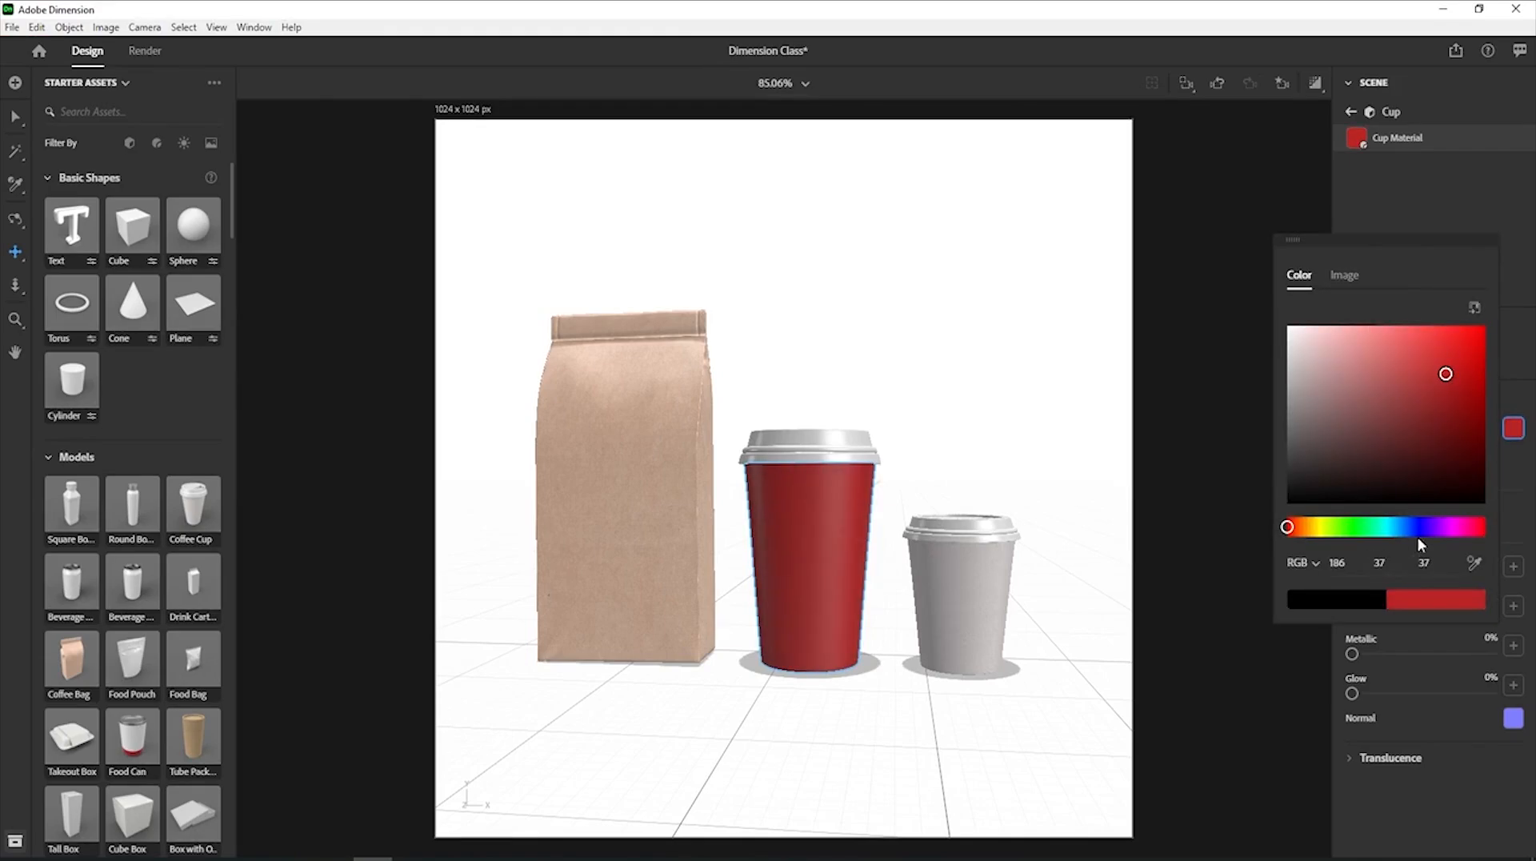
pyautogui.moveTo(1288, 527); pyautogui.dragTo(1322, 539)
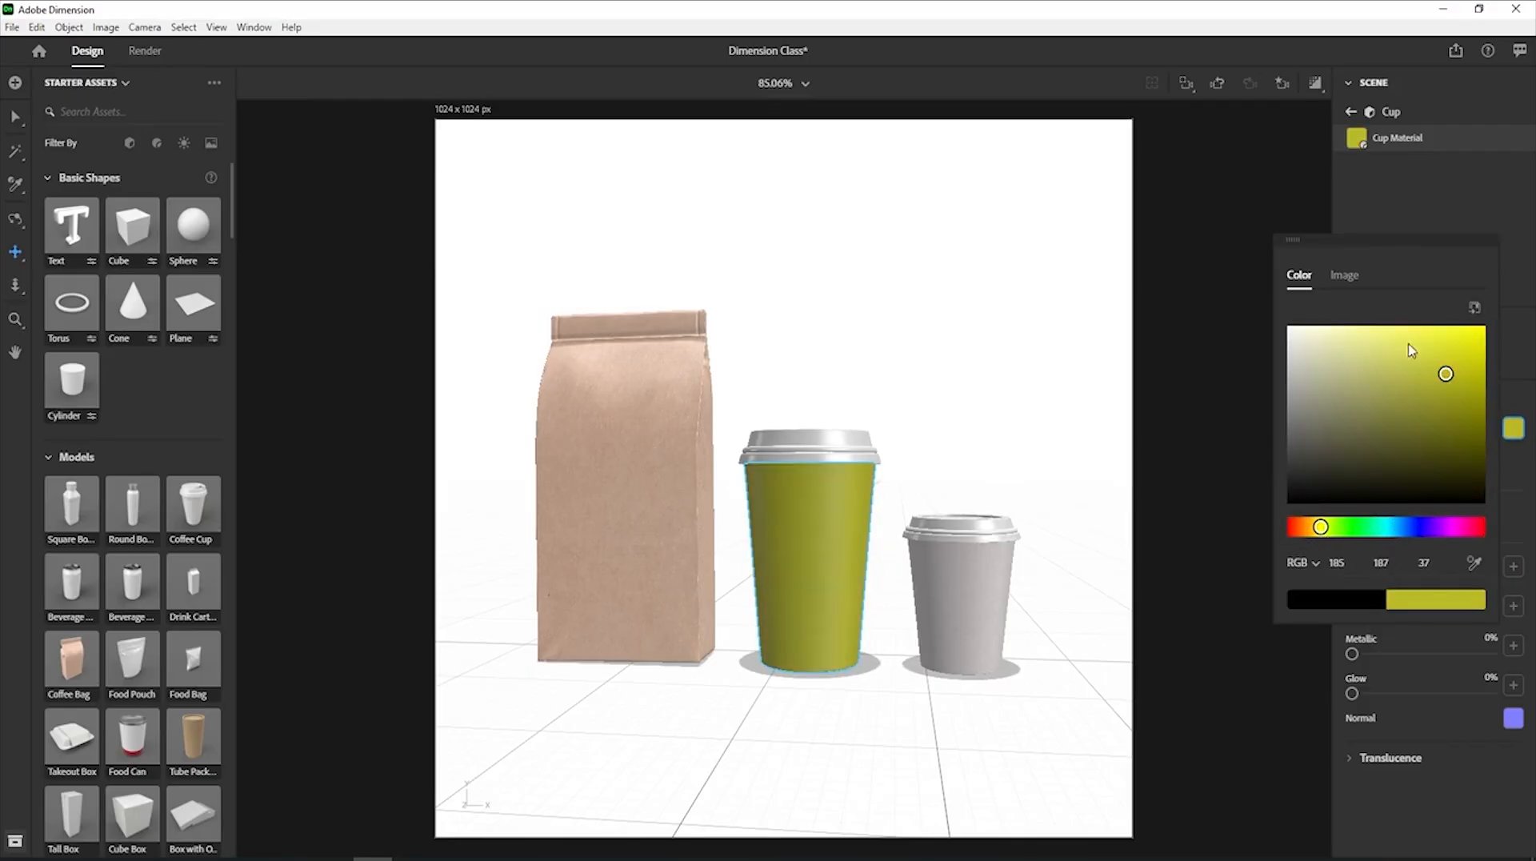
# Set the big cup material's base color to a dark blue of RGB 15, 26, 128.
pyautogui.click(1411, 526)
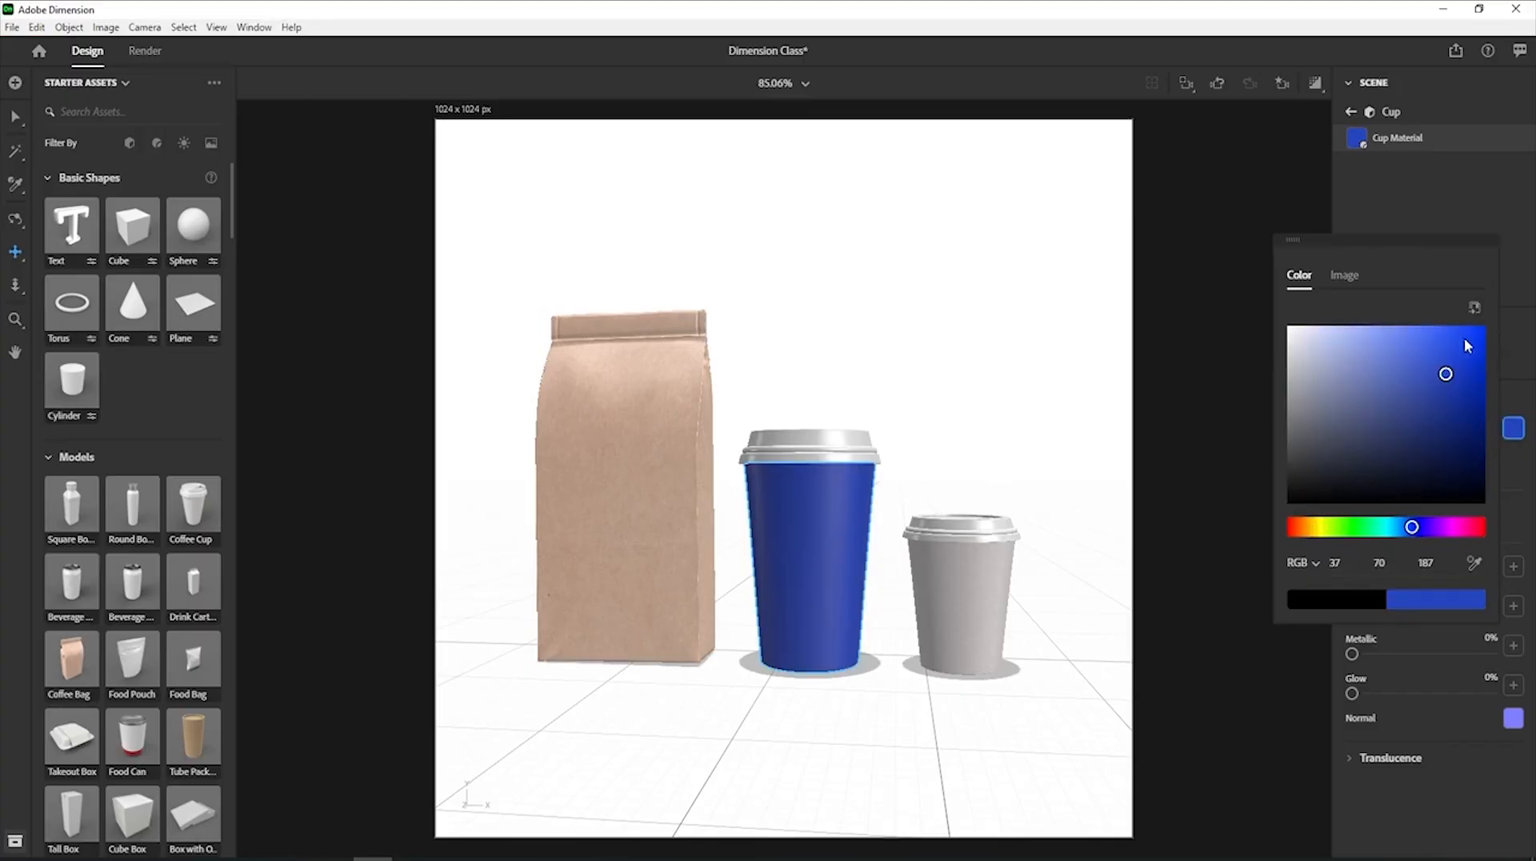
pyautogui.click(1462, 415)
pyautogui.click(1416, 530)
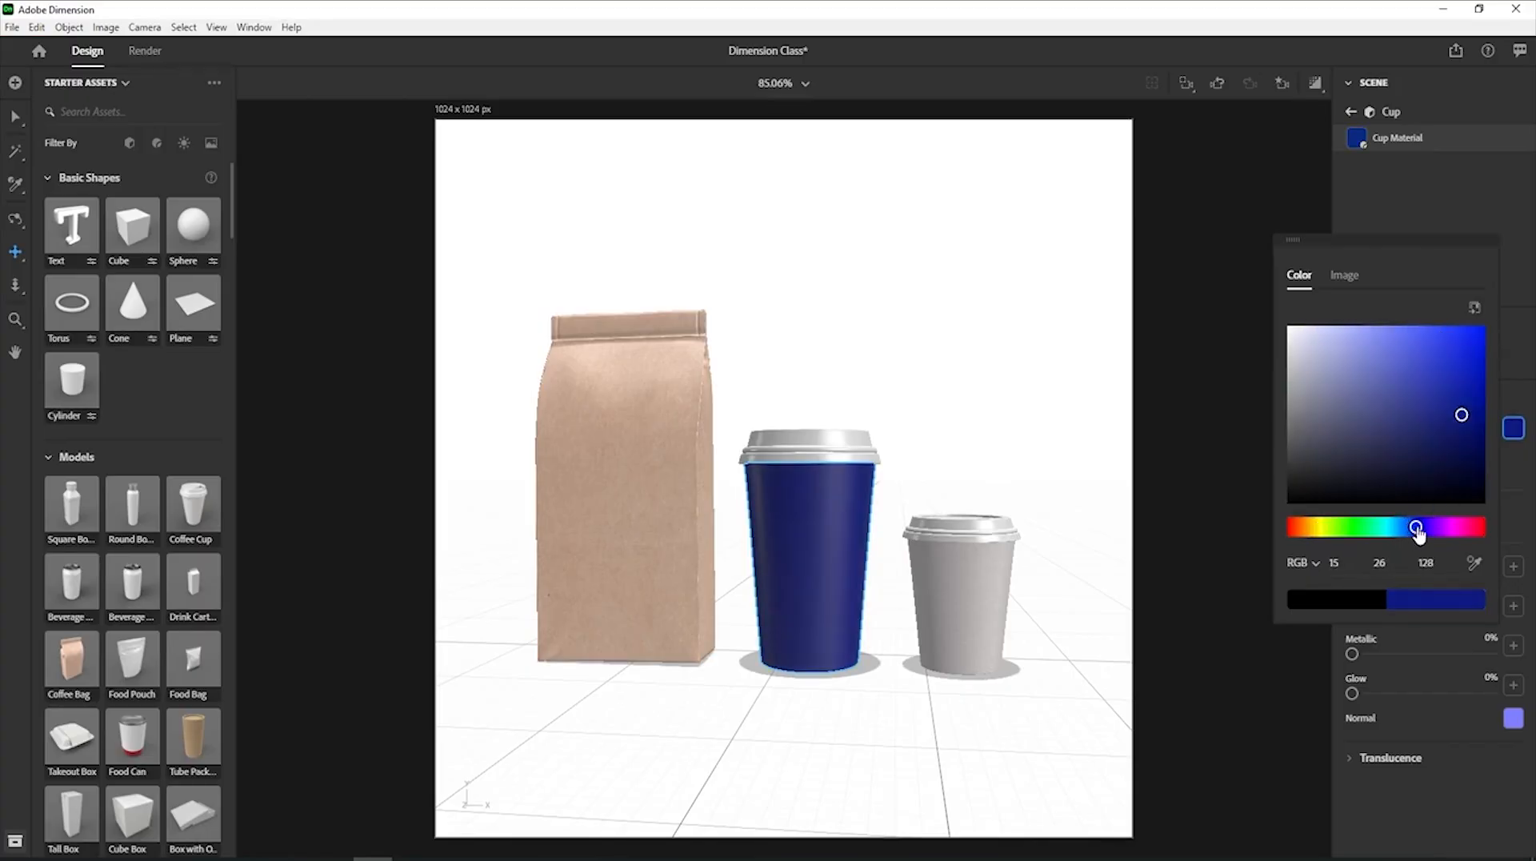
# Try brighter and softer blues of RGB 20, 27, 204 and RGB 15, 58, 122 as the big cup material's base color.
pyautogui.click(1464, 361)
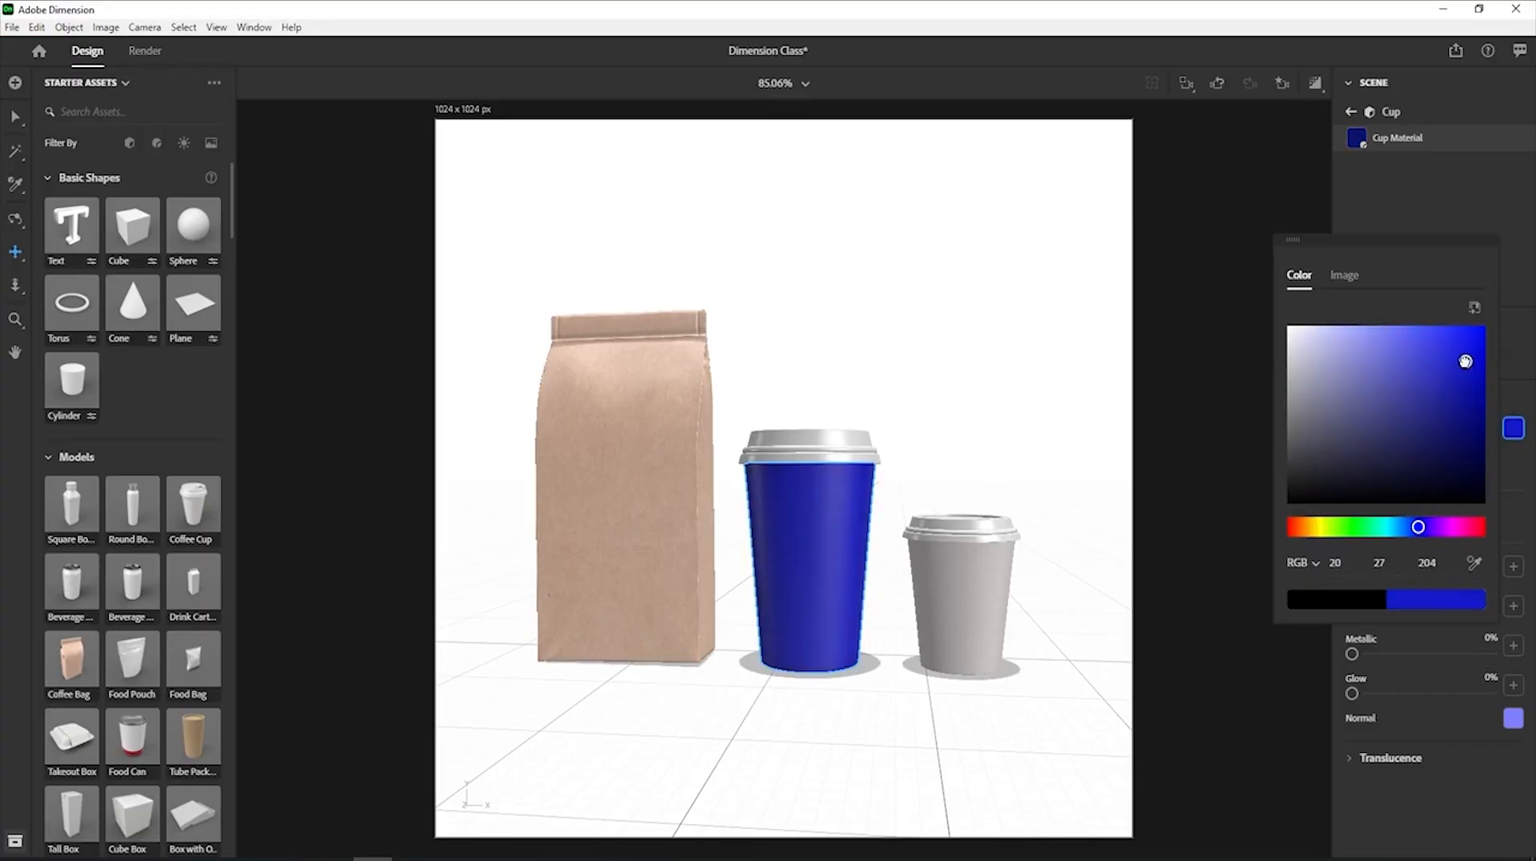
pyautogui.click(1405, 527)
pyautogui.click(1462, 418)
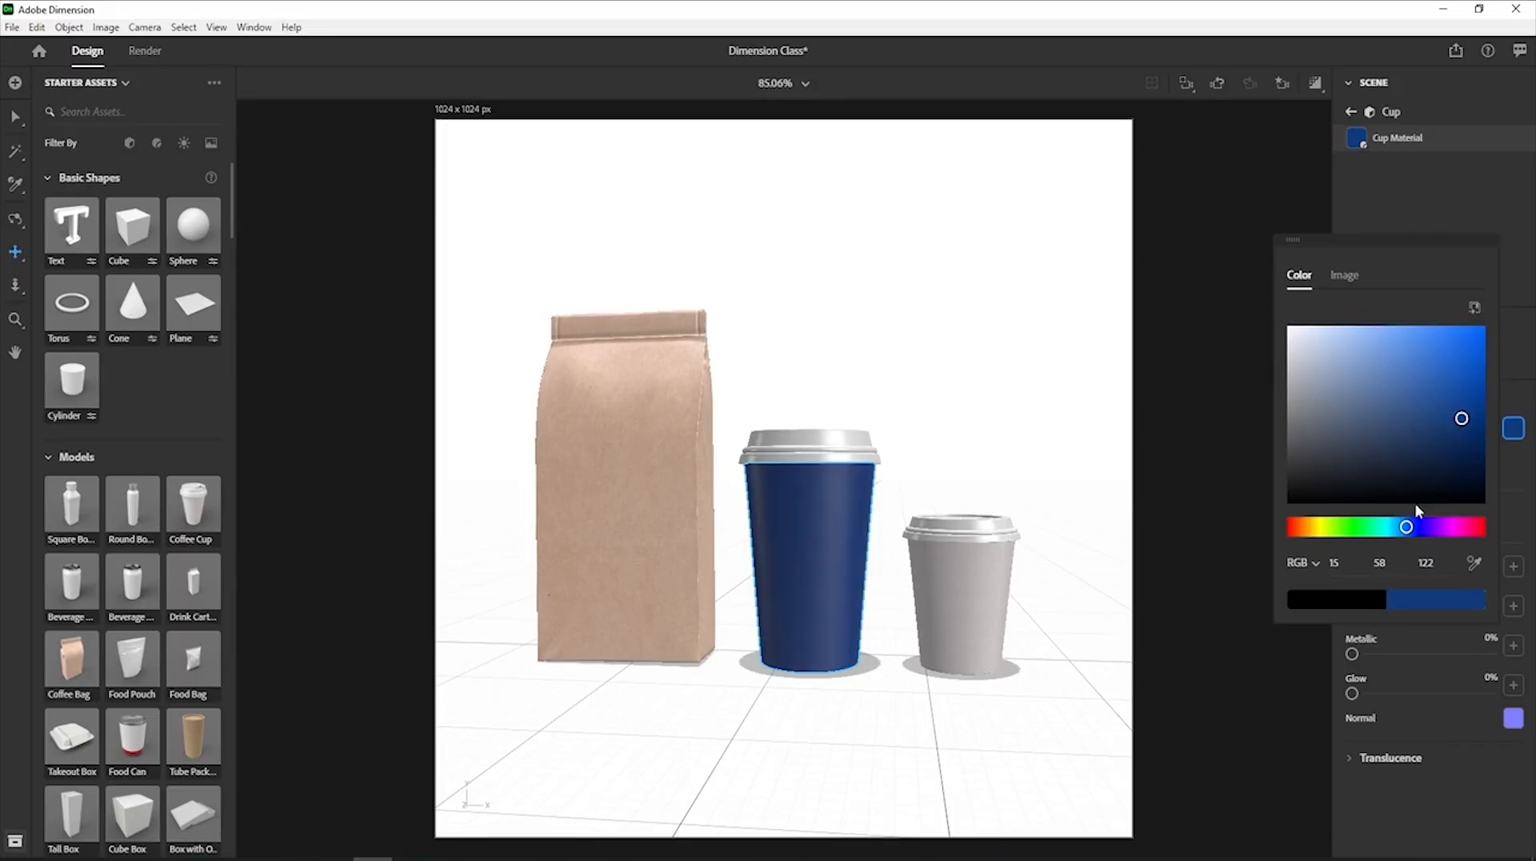
pyautogui.click(1315, 564)
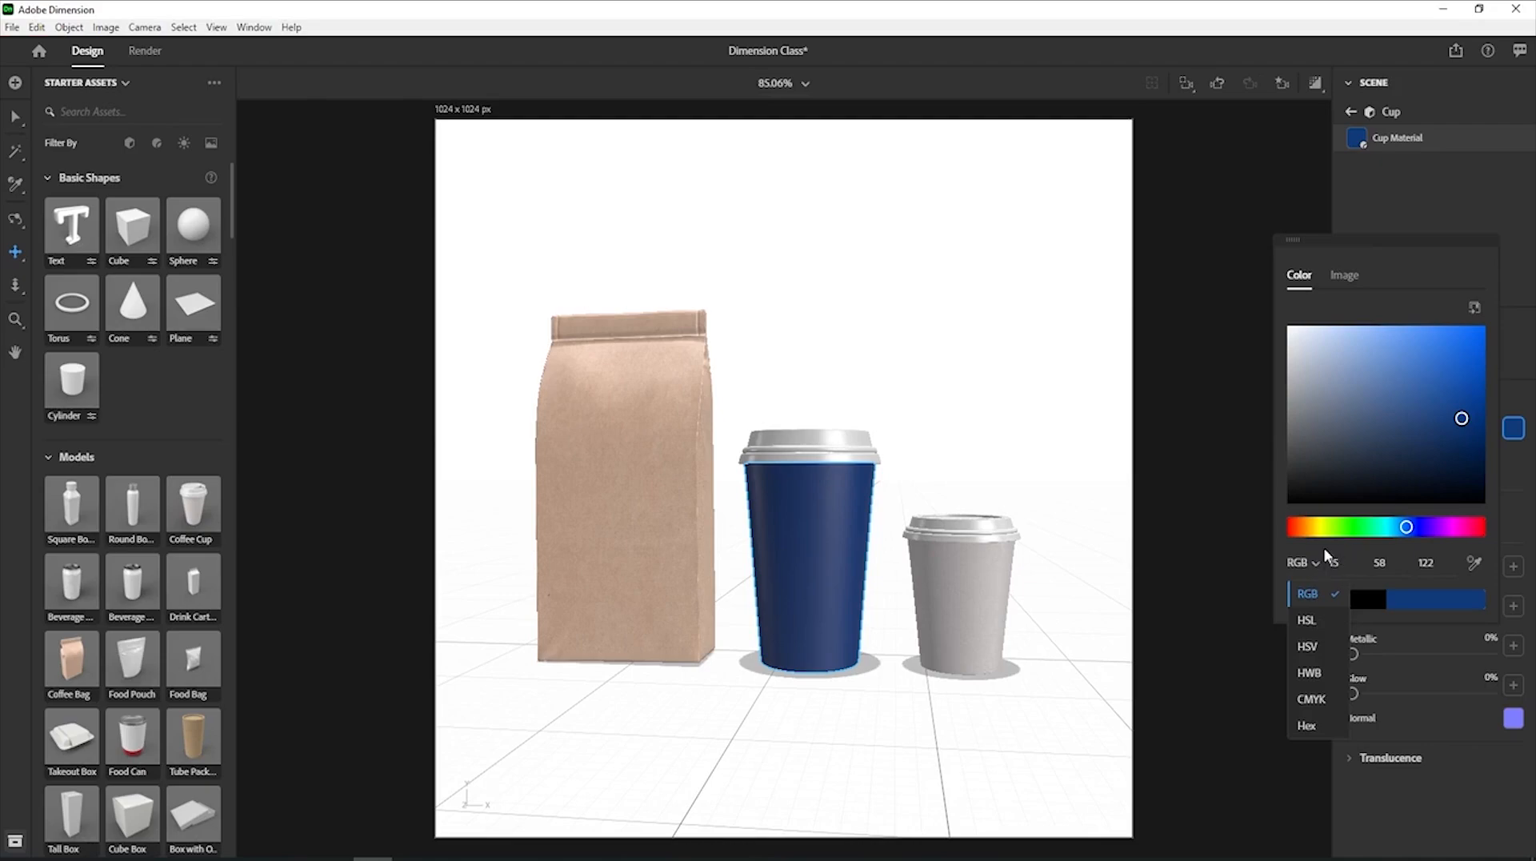
pyautogui.click(1308, 547)
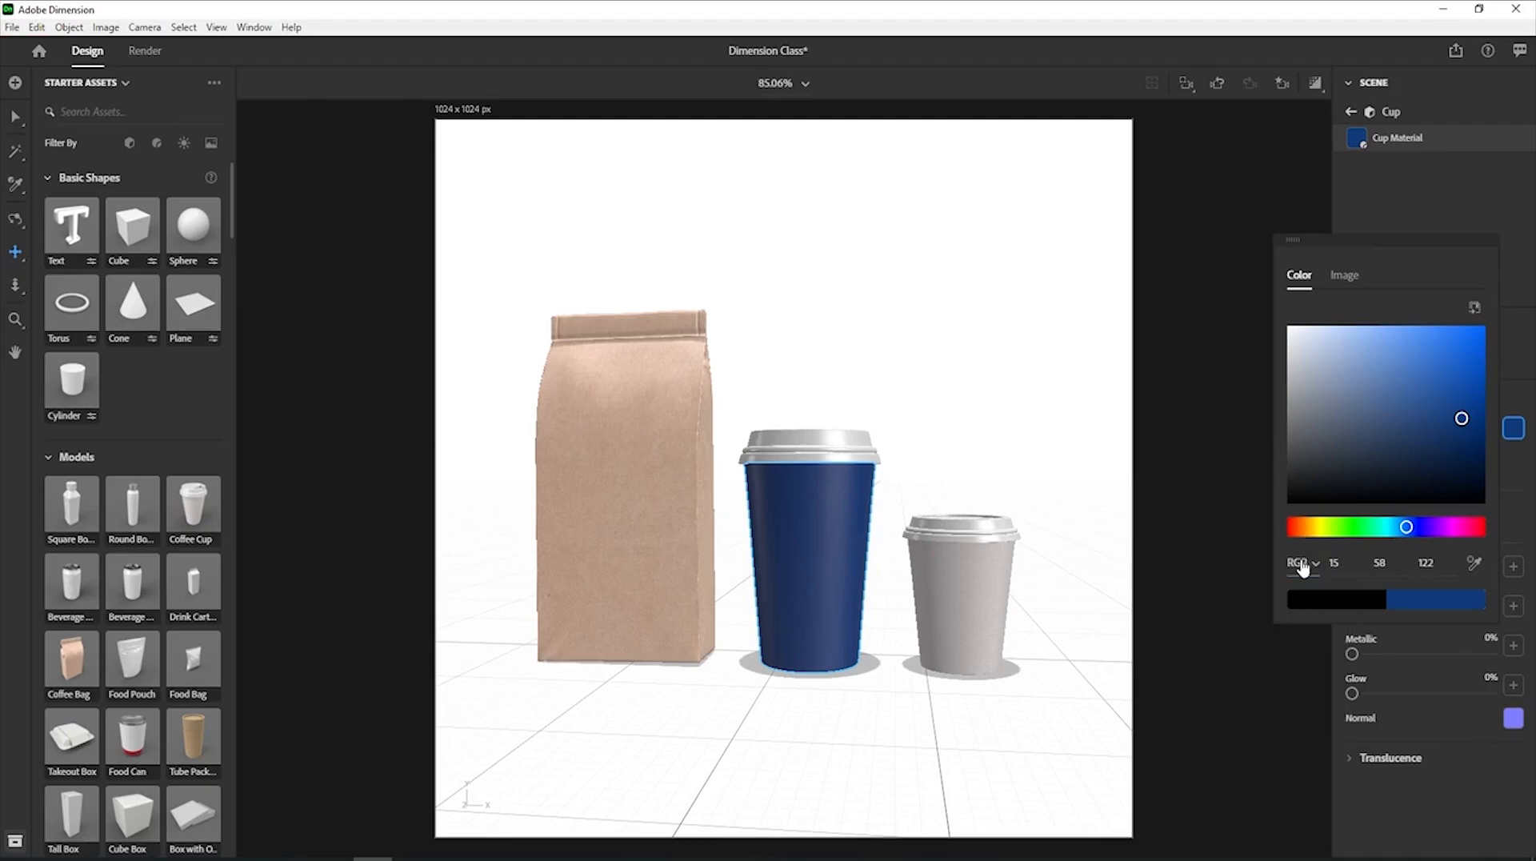
# Switch to Notepad, copy the dark blue hex code 092a44, and return to Adobe Dimension.
pyautogui.click(411, 855)
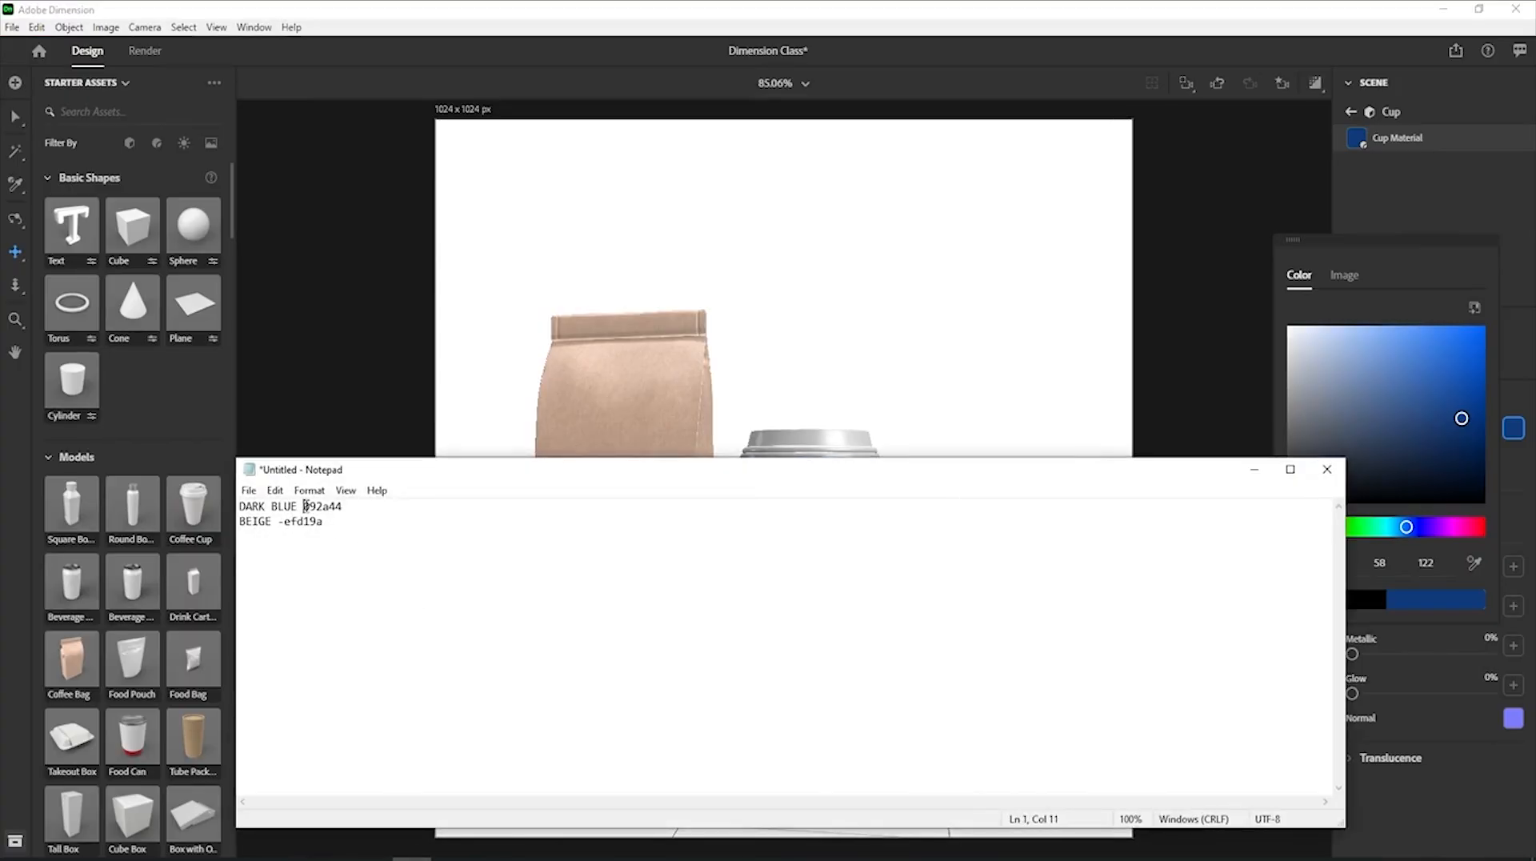
pyautogui.moveTo(305, 505); pyautogui.dragTo(346, 506)
pyautogui.hotkey('ctrl', 'c')
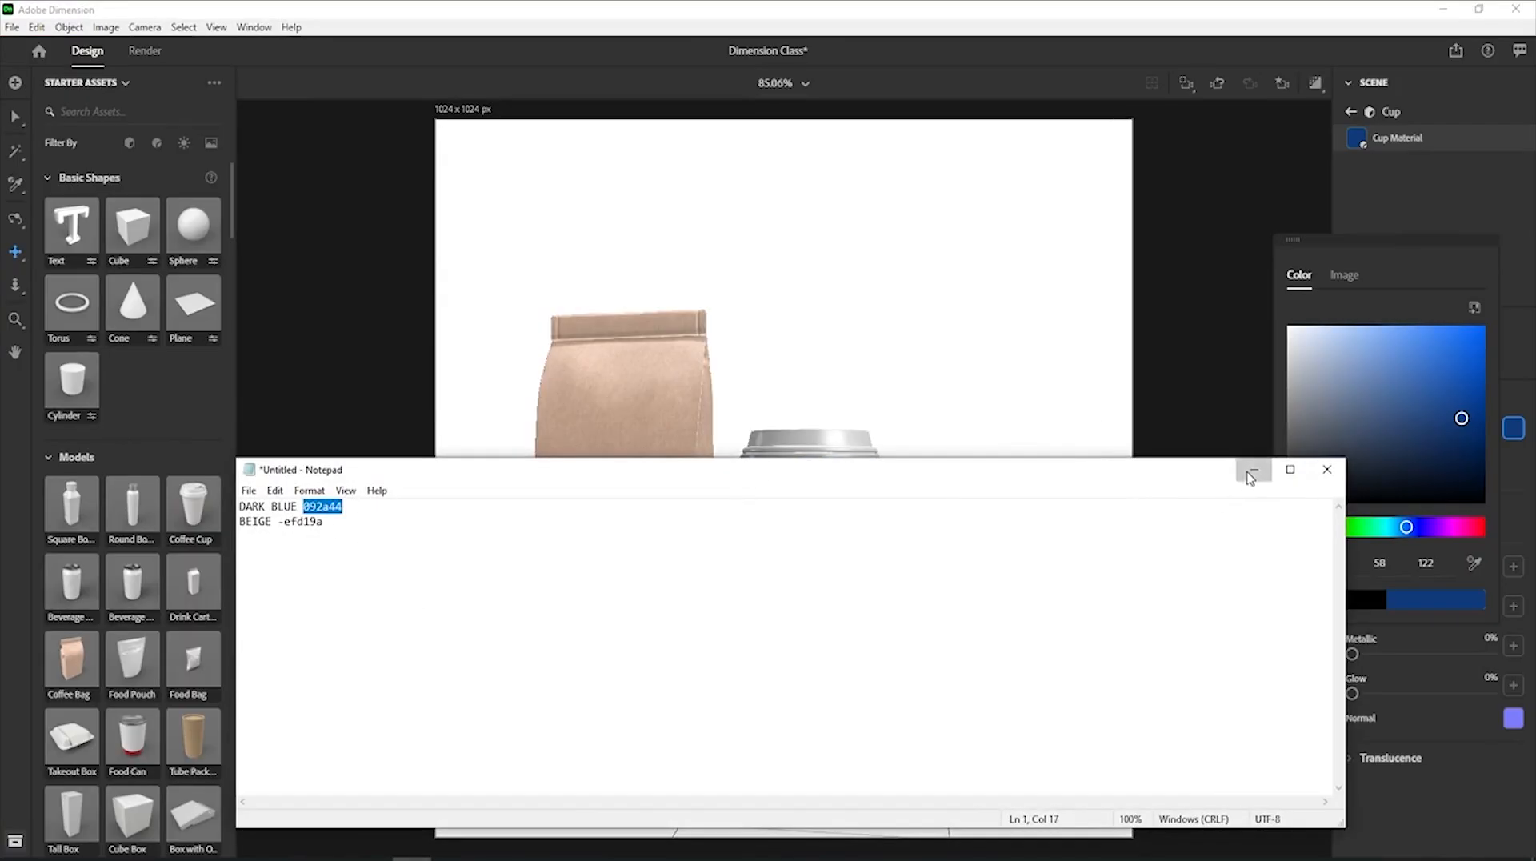
pyautogui.click(1251, 472)
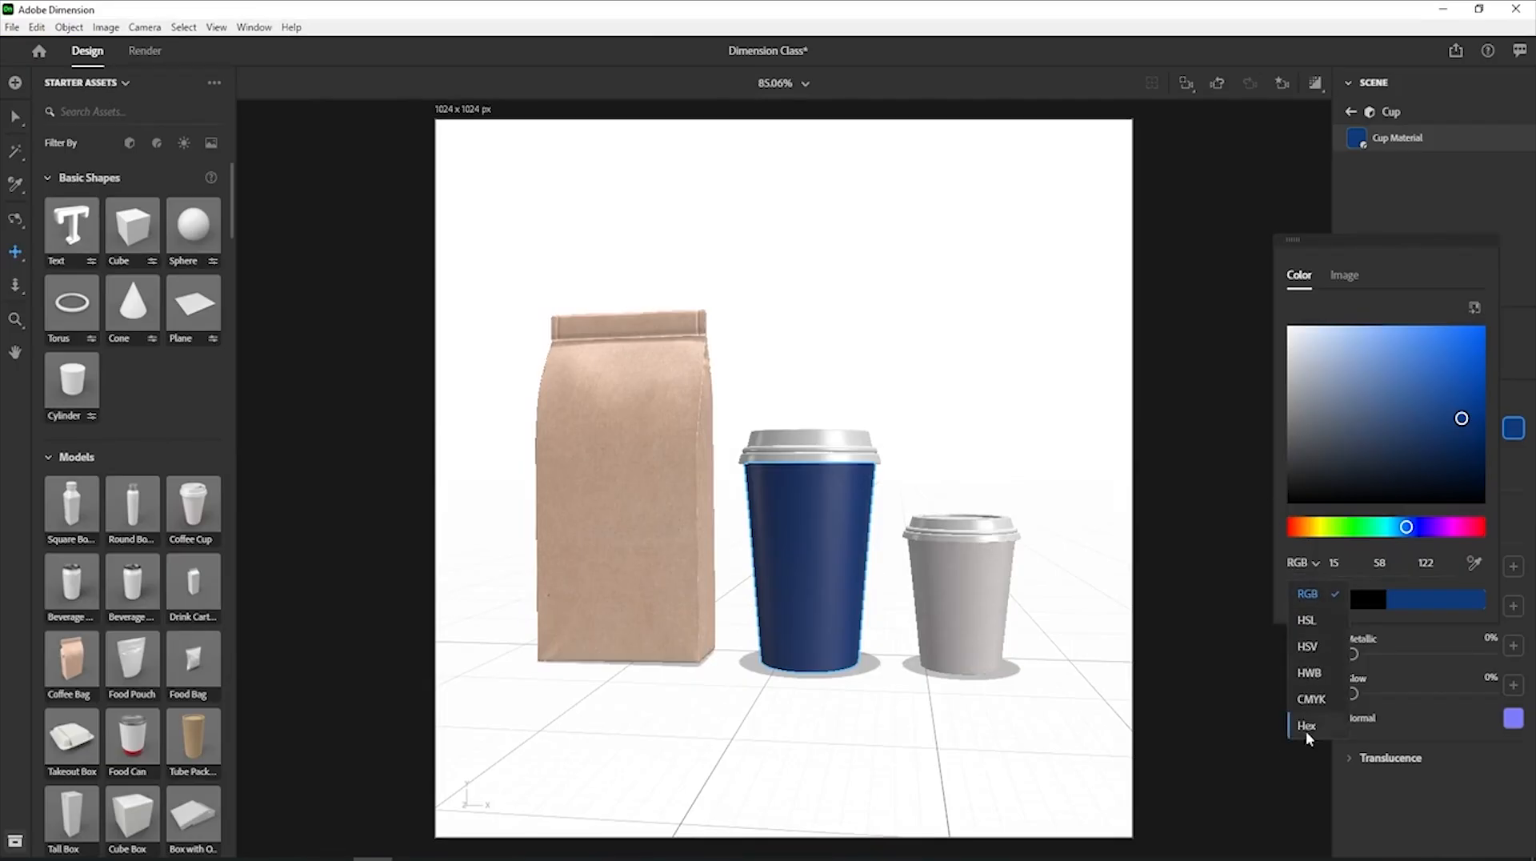
# Set the big cup material's base color by the copied hex value 092A44 and close the color picker.
pyautogui.click(1310, 726)
pyautogui.click(1365, 565)
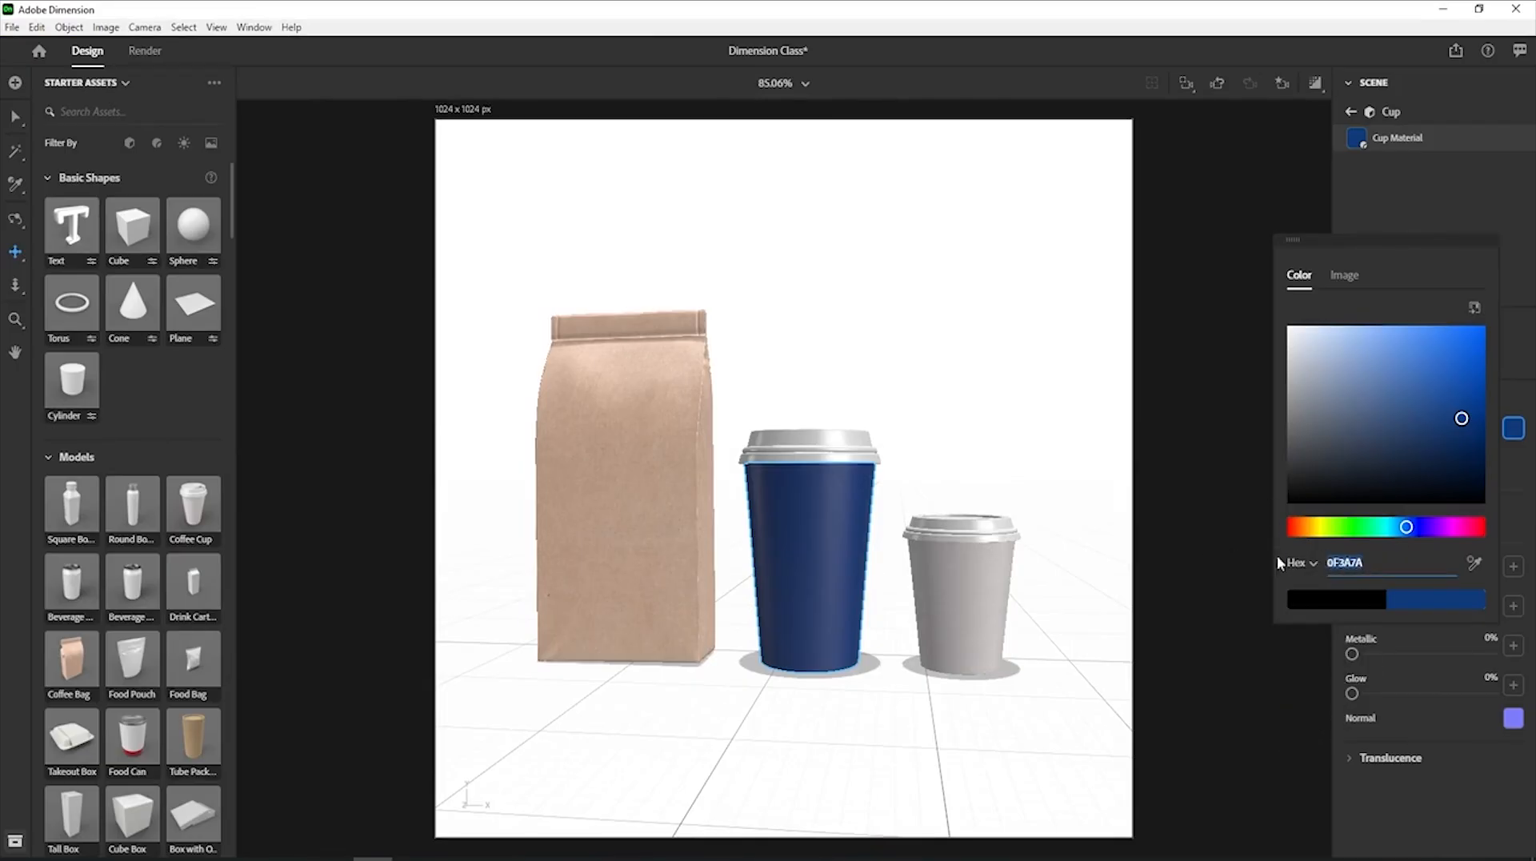
pyautogui.hotkey('ctrl', 'v')
pyautogui.press('Return')
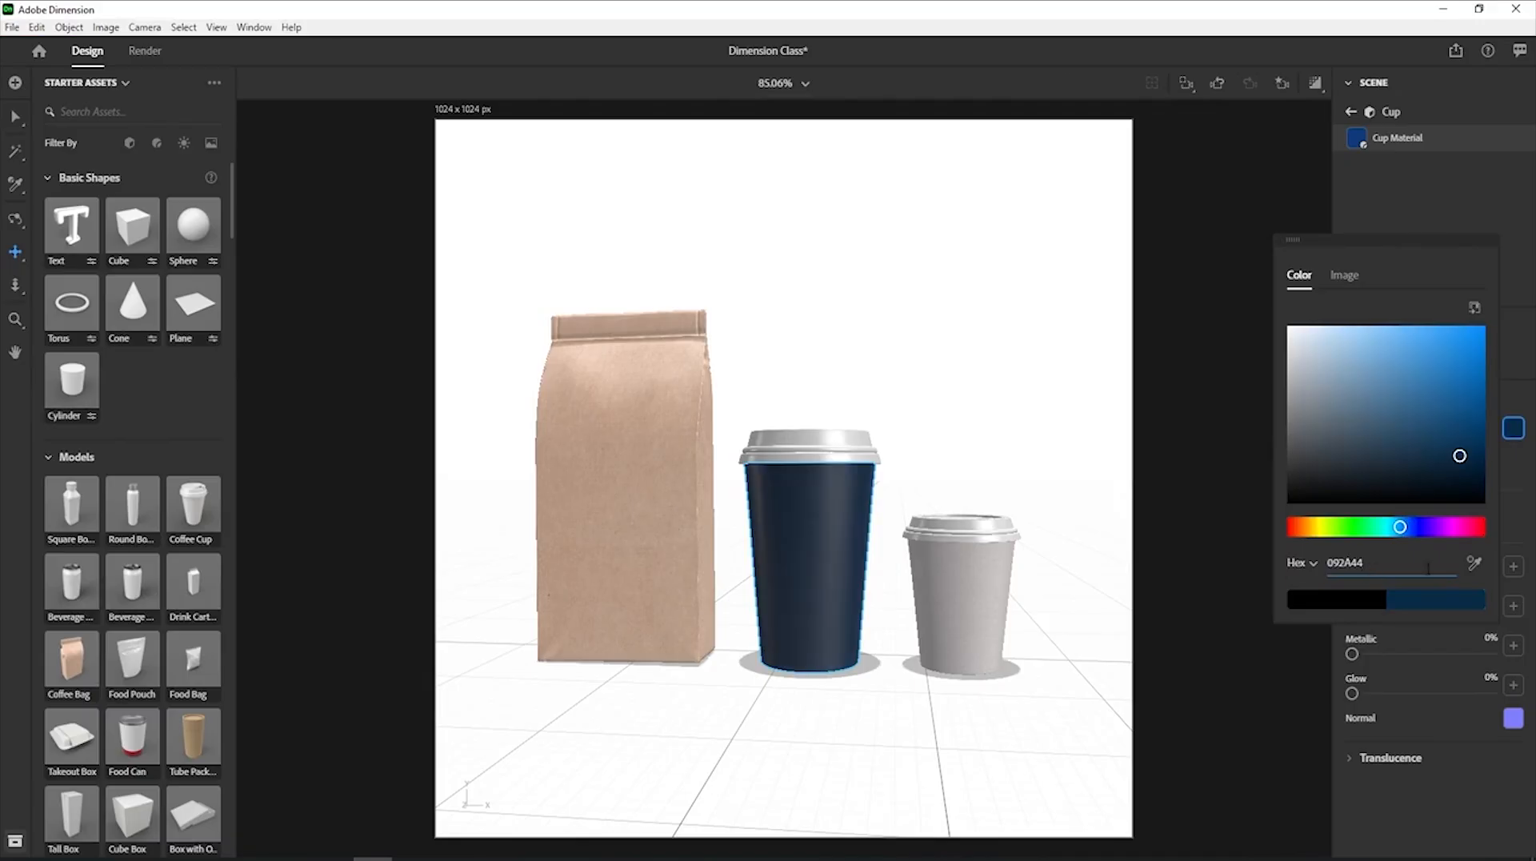
pyautogui.click(1428, 210)
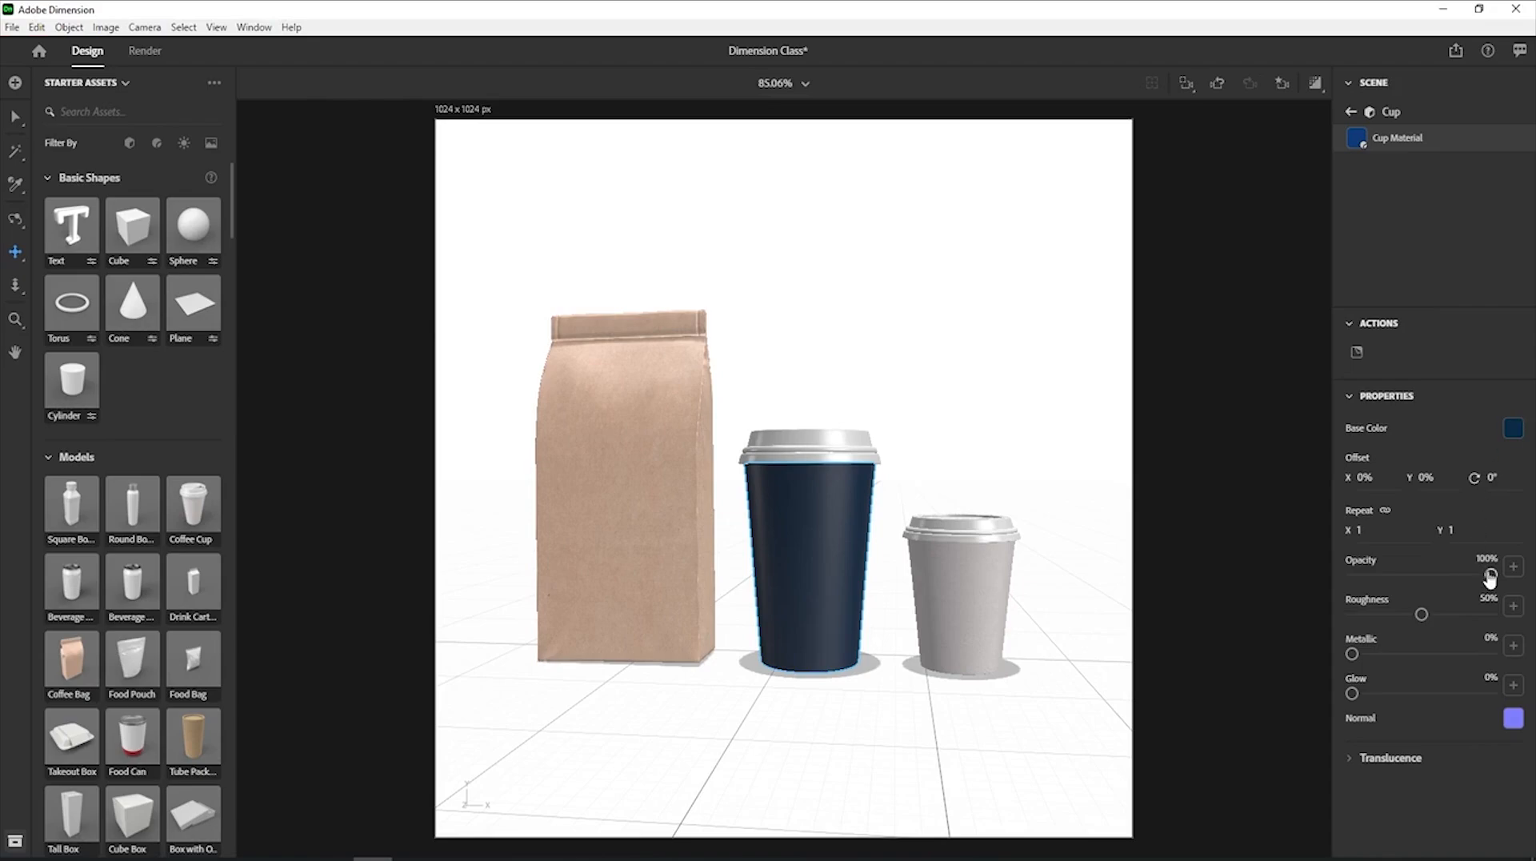
# Try the big cup material's opacity at 21% and back at 100%, and its roughness at 0%, 100% and again 0%.
pyautogui.moveTo(1491, 578); pyautogui.dragTo(1383, 591)
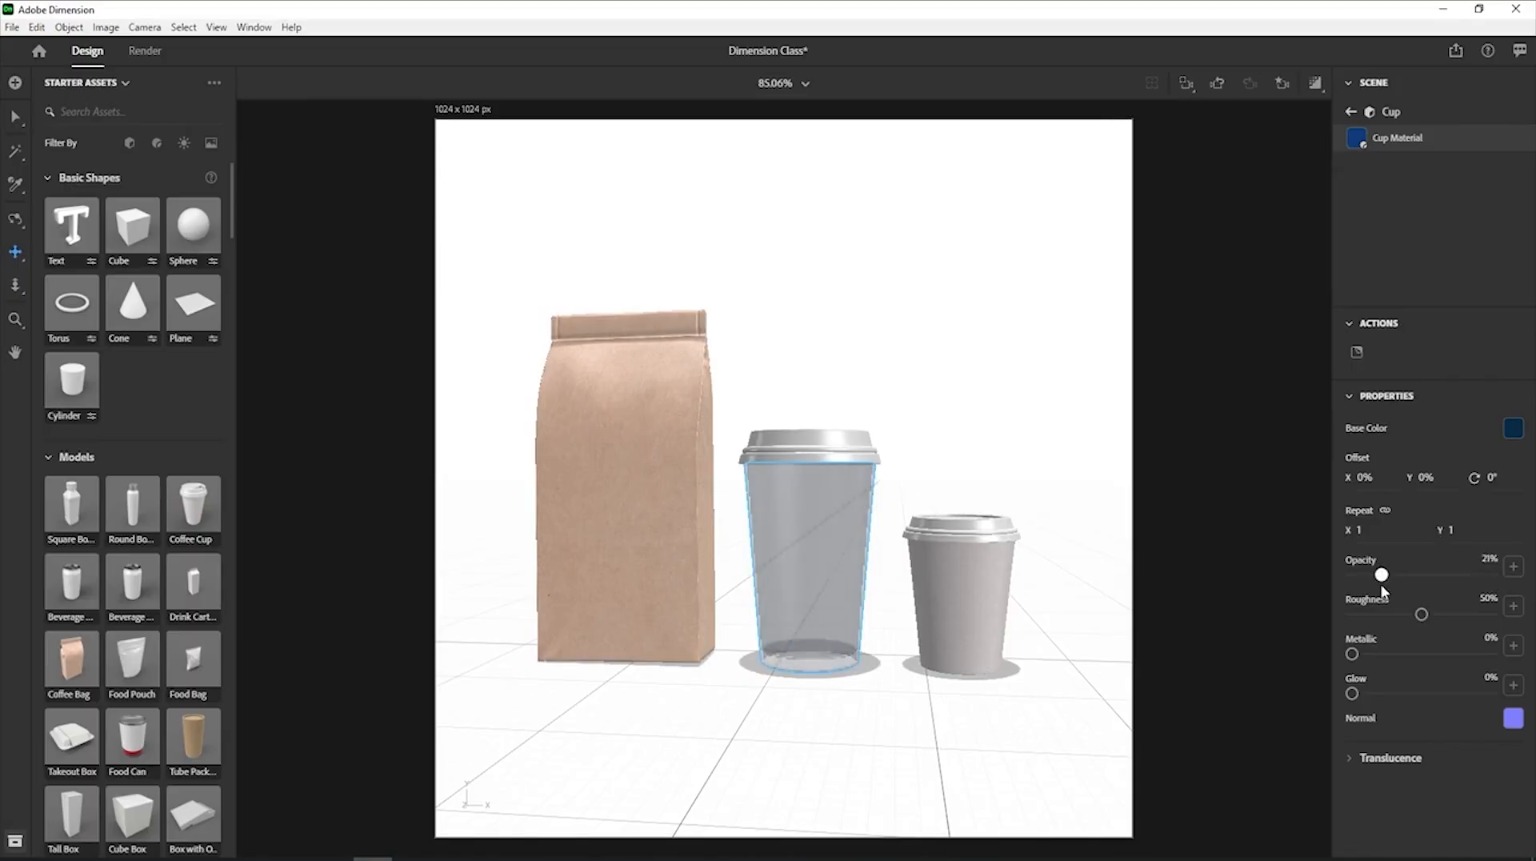
pyautogui.moveTo(1383, 591); pyautogui.dragTo(1495, 573)
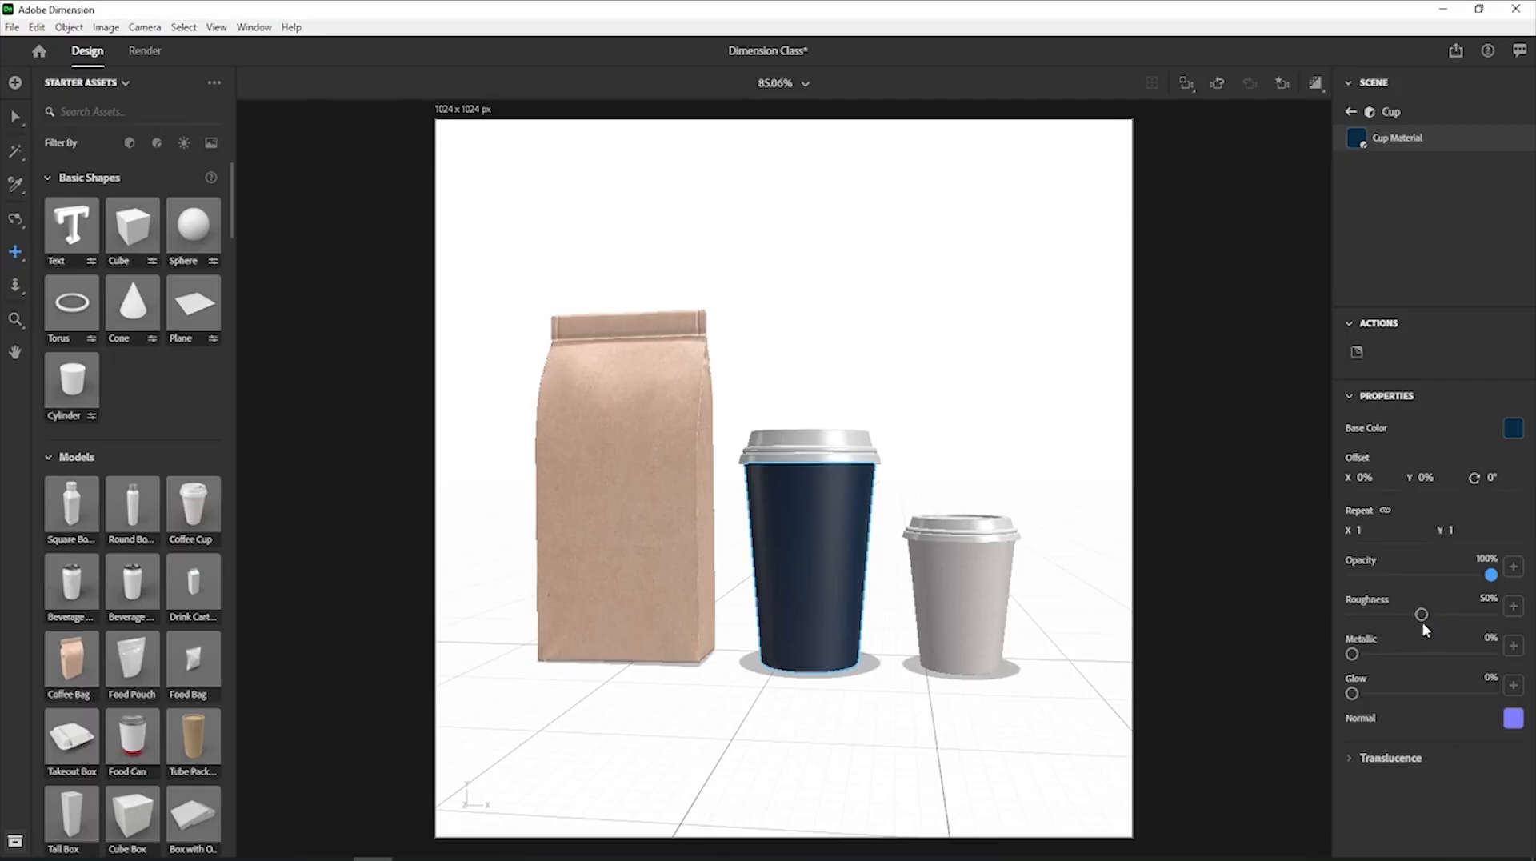
pyautogui.moveTo(1429, 618); pyautogui.dragTo(1356, 631)
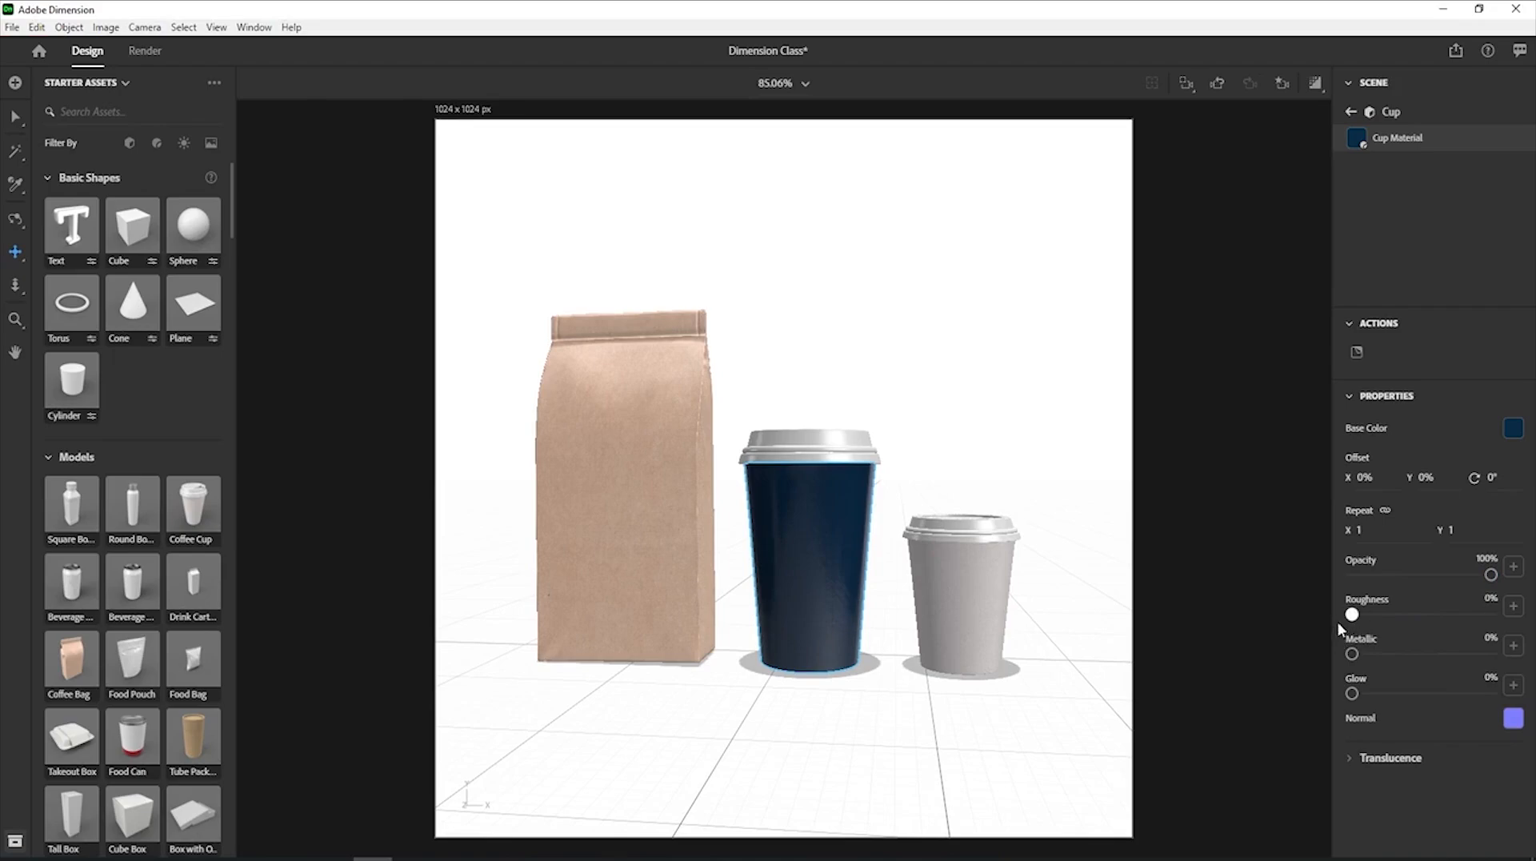
pyautogui.moveTo(1352, 615)
pyautogui.mouseDown()
pyautogui.moveTo(1480, 615)
pyautogui.moveTo(1508, 598)
pyautogui.mouseUp()
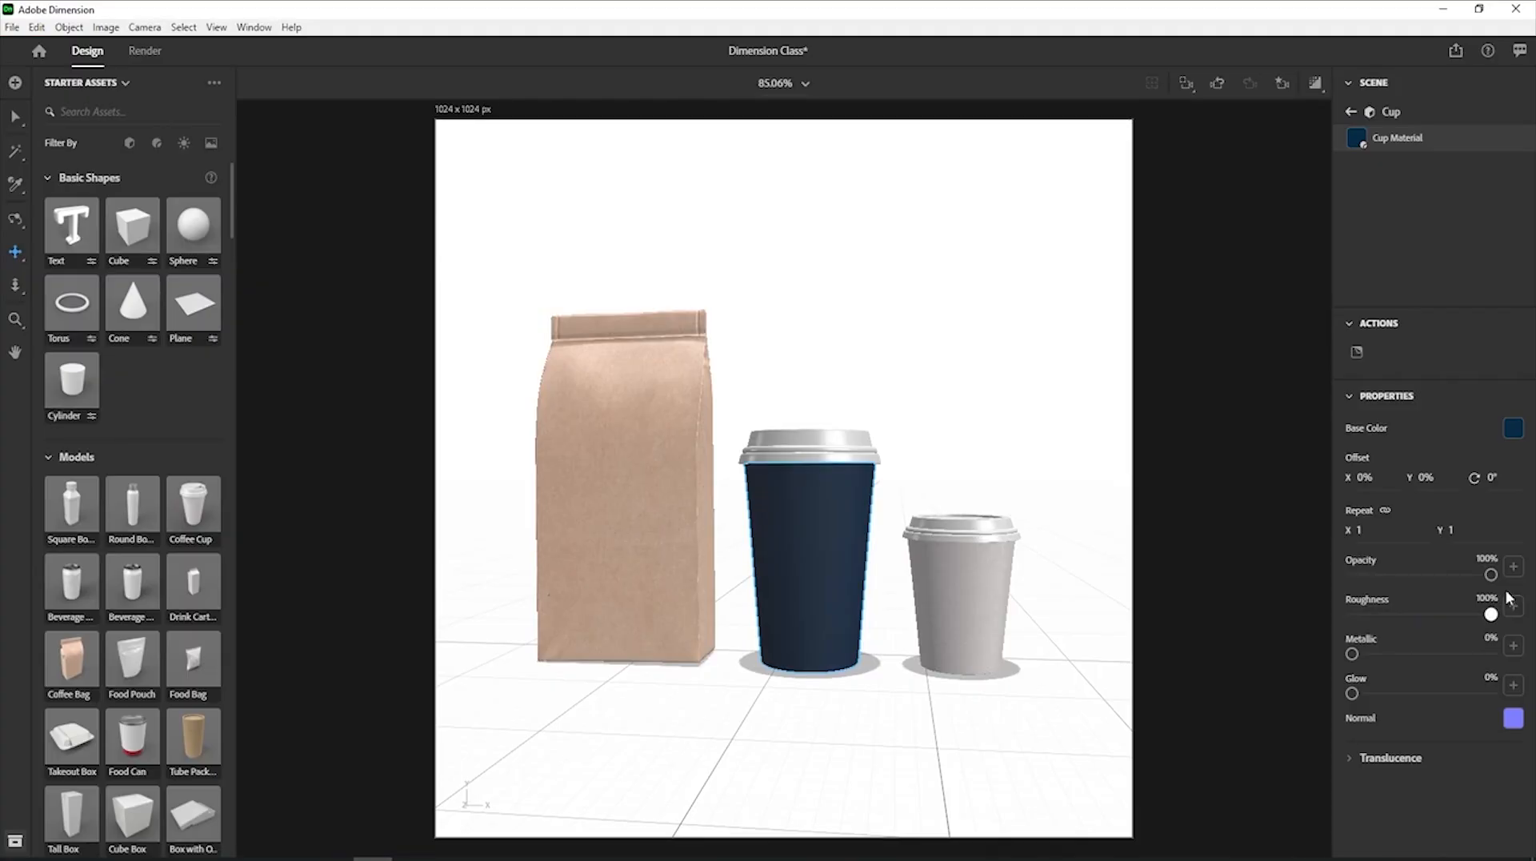
pyautogui.moveTo(1490, 615); pyautogui.dragTo(1337, 668)
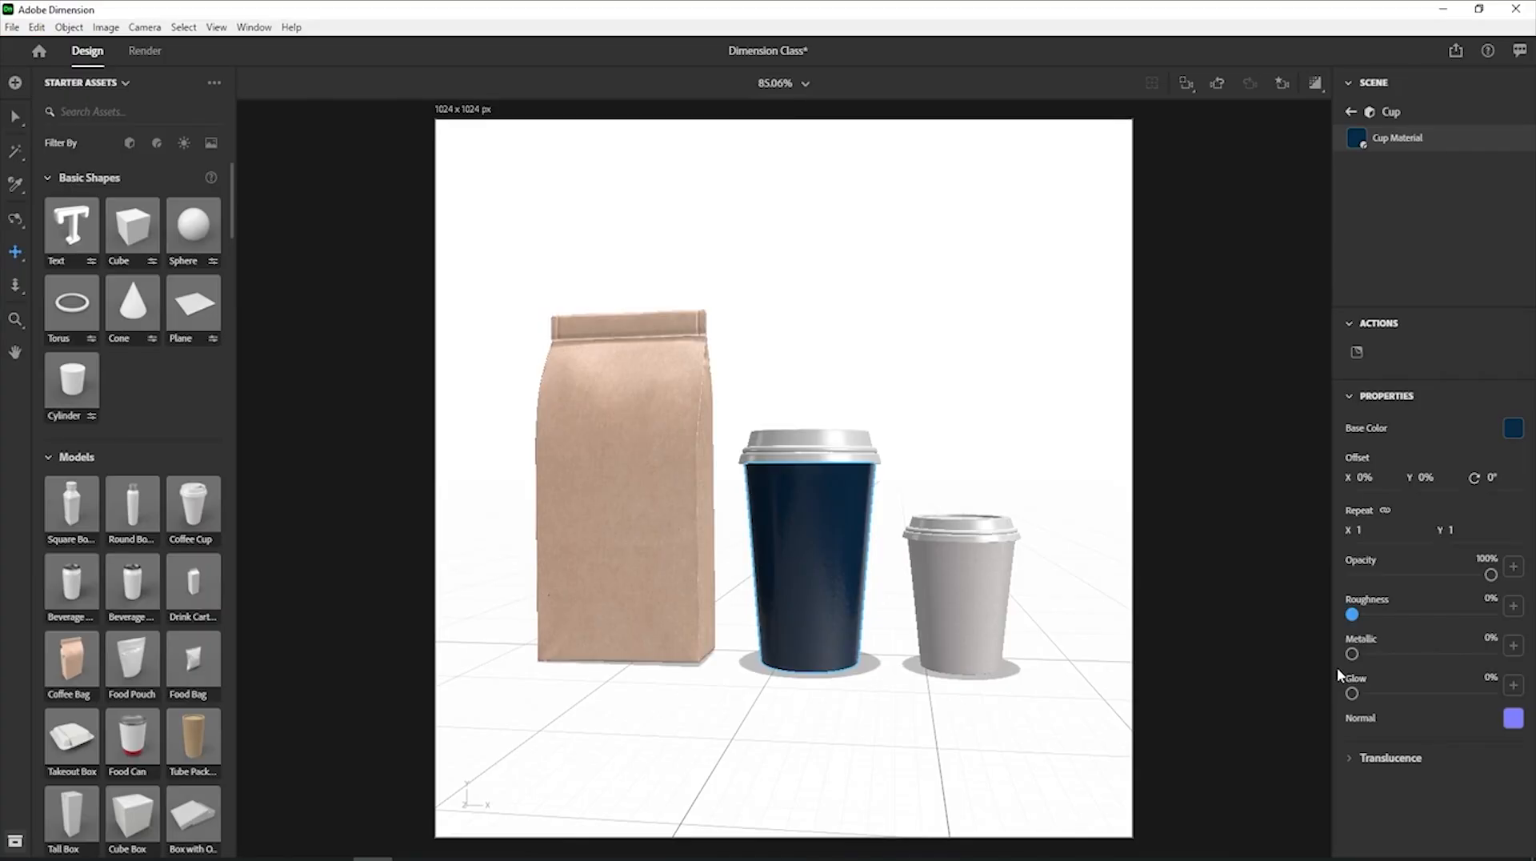
# Turn on the render preview and compare the big cup material's roughness at 57% and 3%.
pyautogui.click(1318, 90)
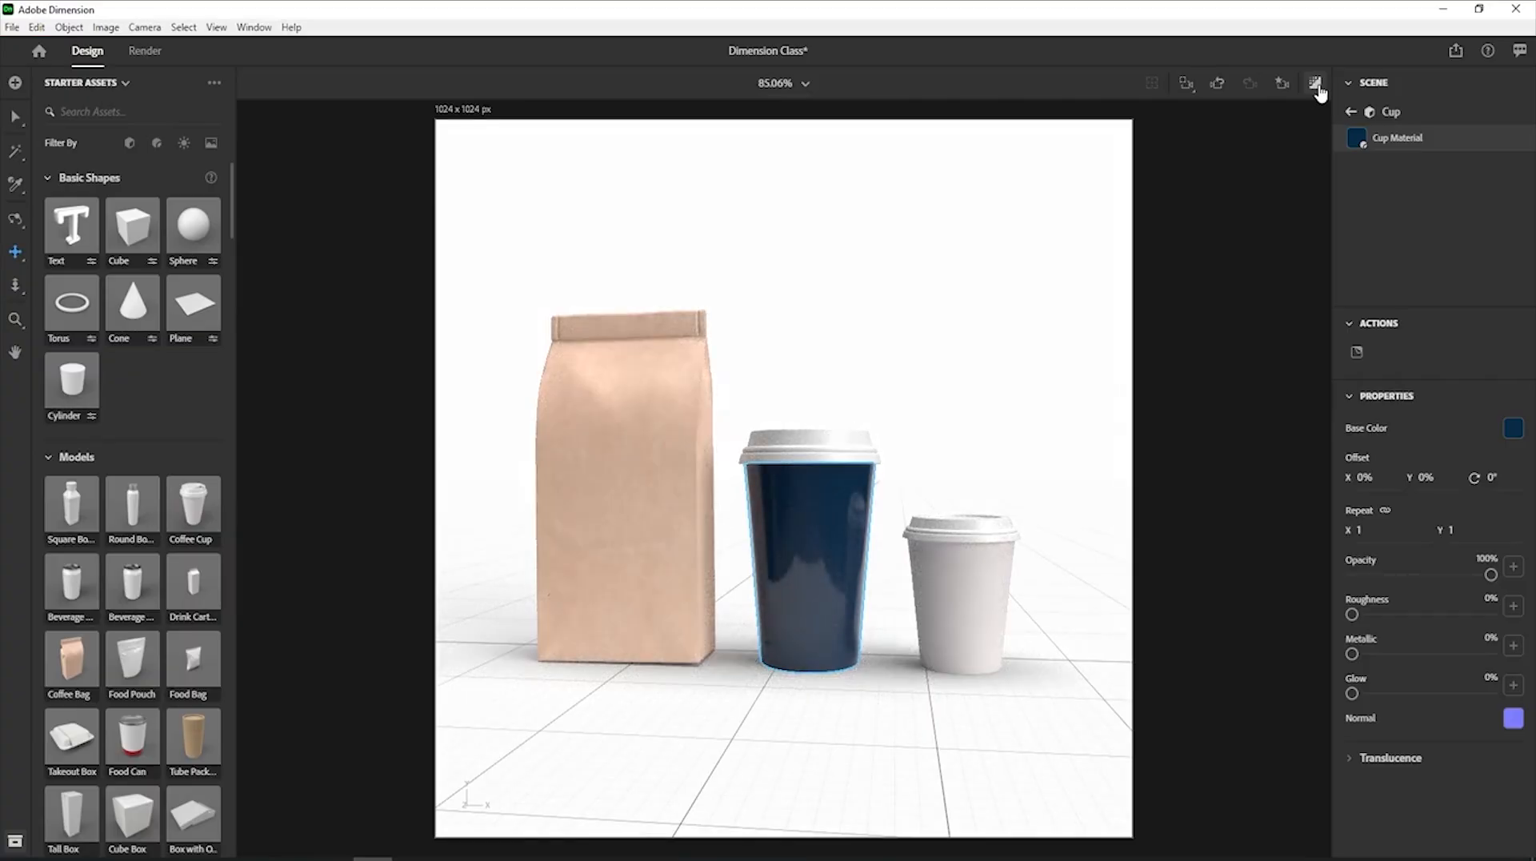
pyautogui.click(1319, 88)
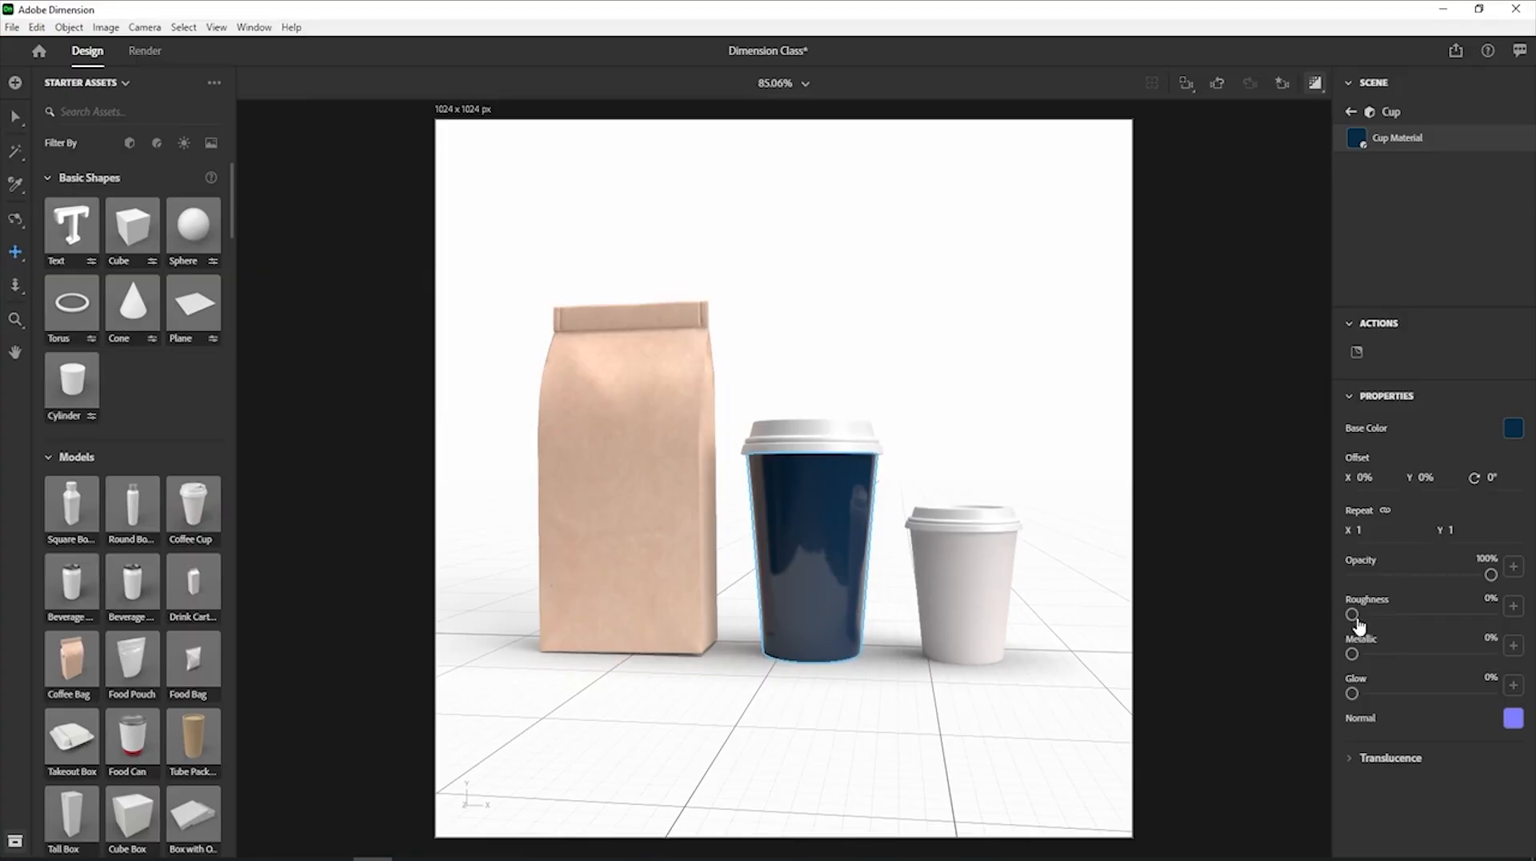
pyautogui.moveTo(1352, 615); pyautogui.dragTo(1432, 617)
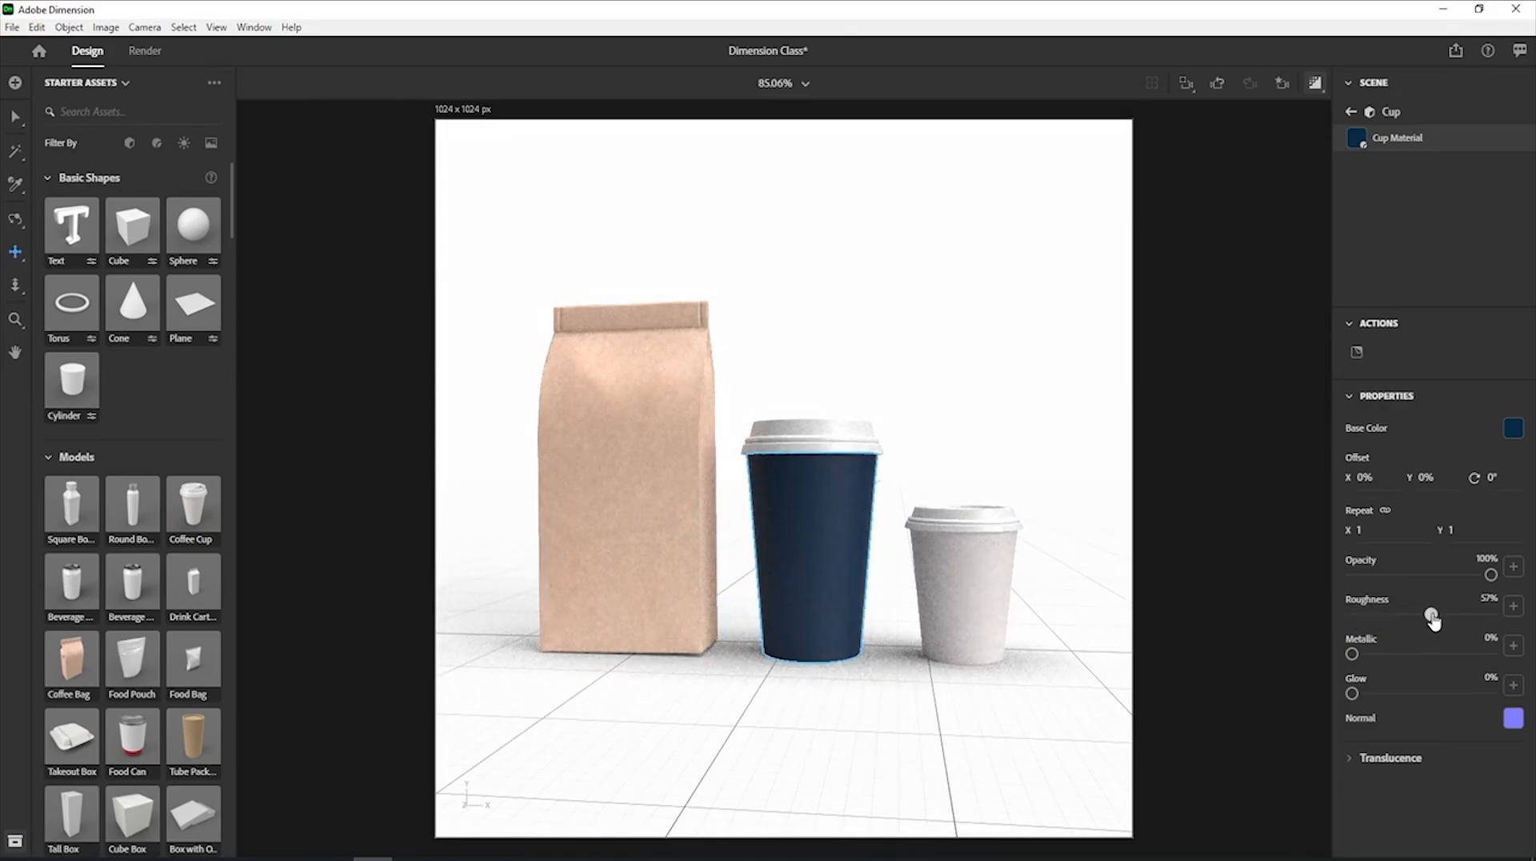
pyautogui.moveTo(1432, 617); pyautogui.dragTo(1358, 620)
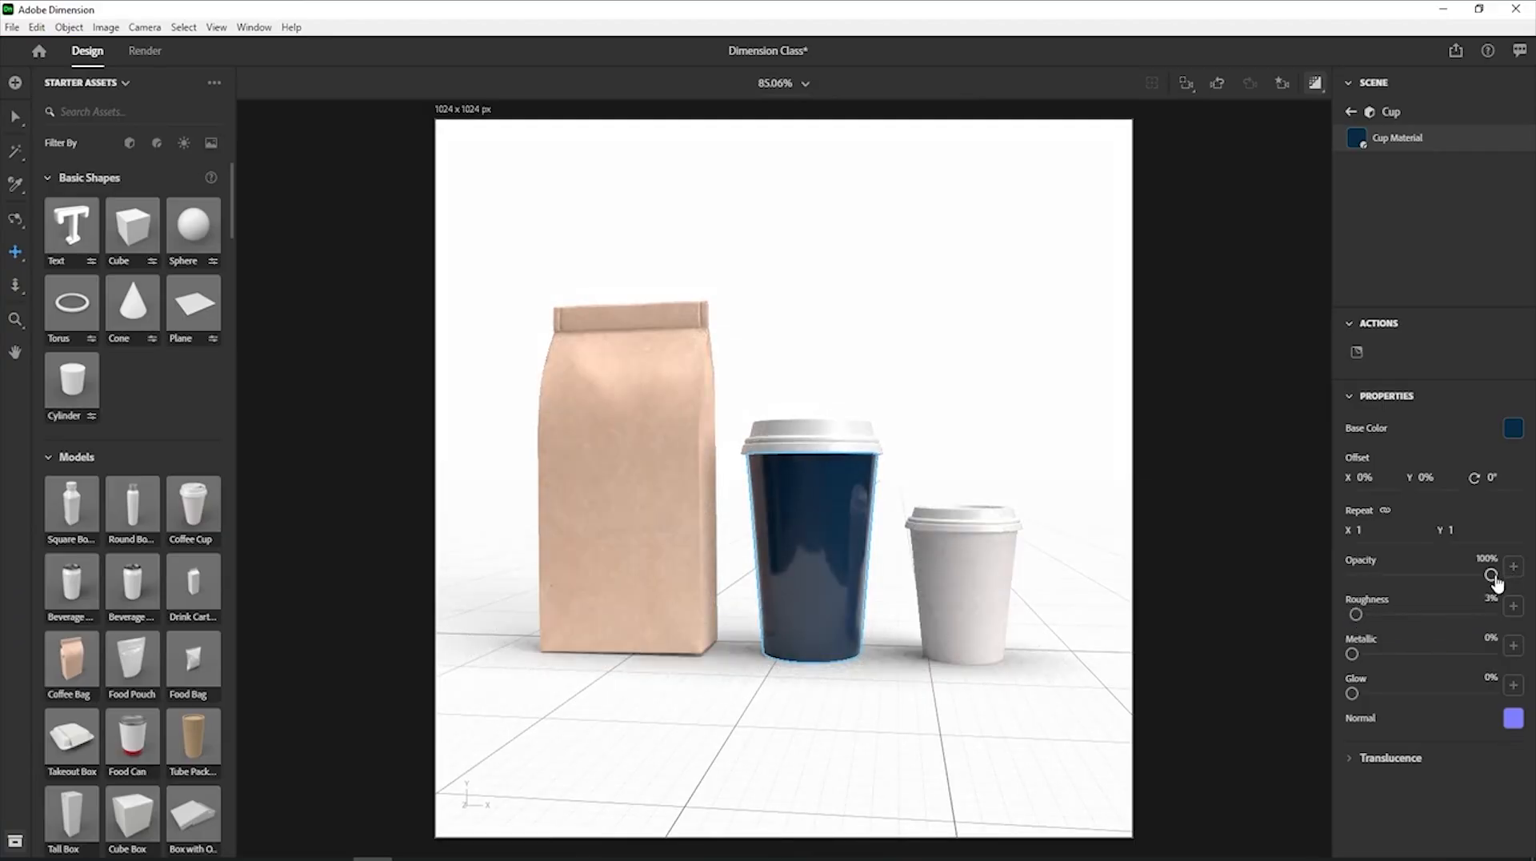
# Try the big cup material's opacity at 60% and restore it to 100%.
pyautogui.moveTo(1491, 576); pyautogui.dragTo(1438, 588)
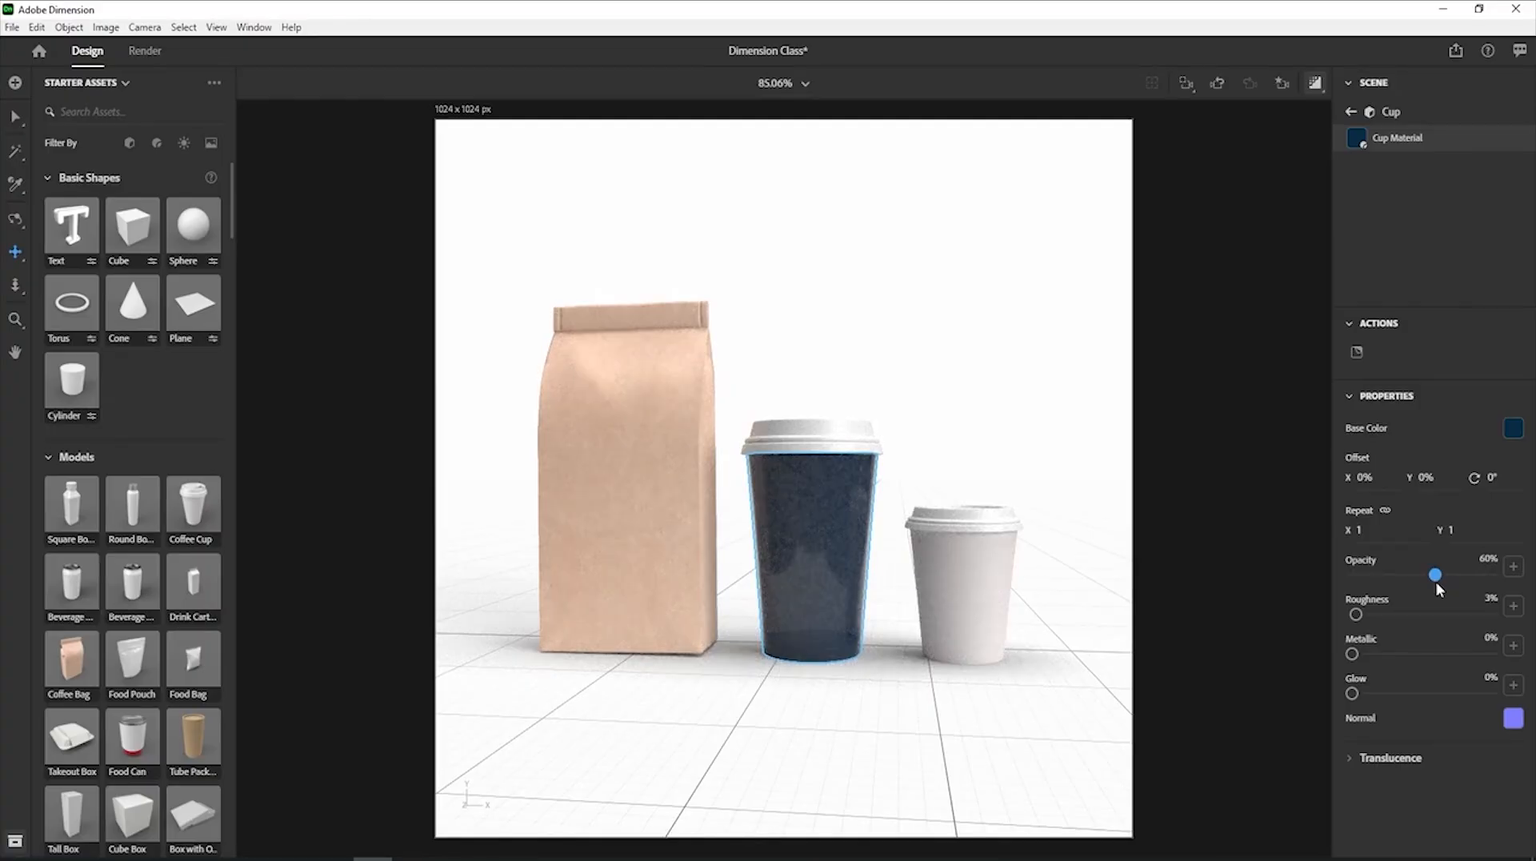
pyautogui.moveTo(1438, 588); pyautogui.dragTo(1492, 575)
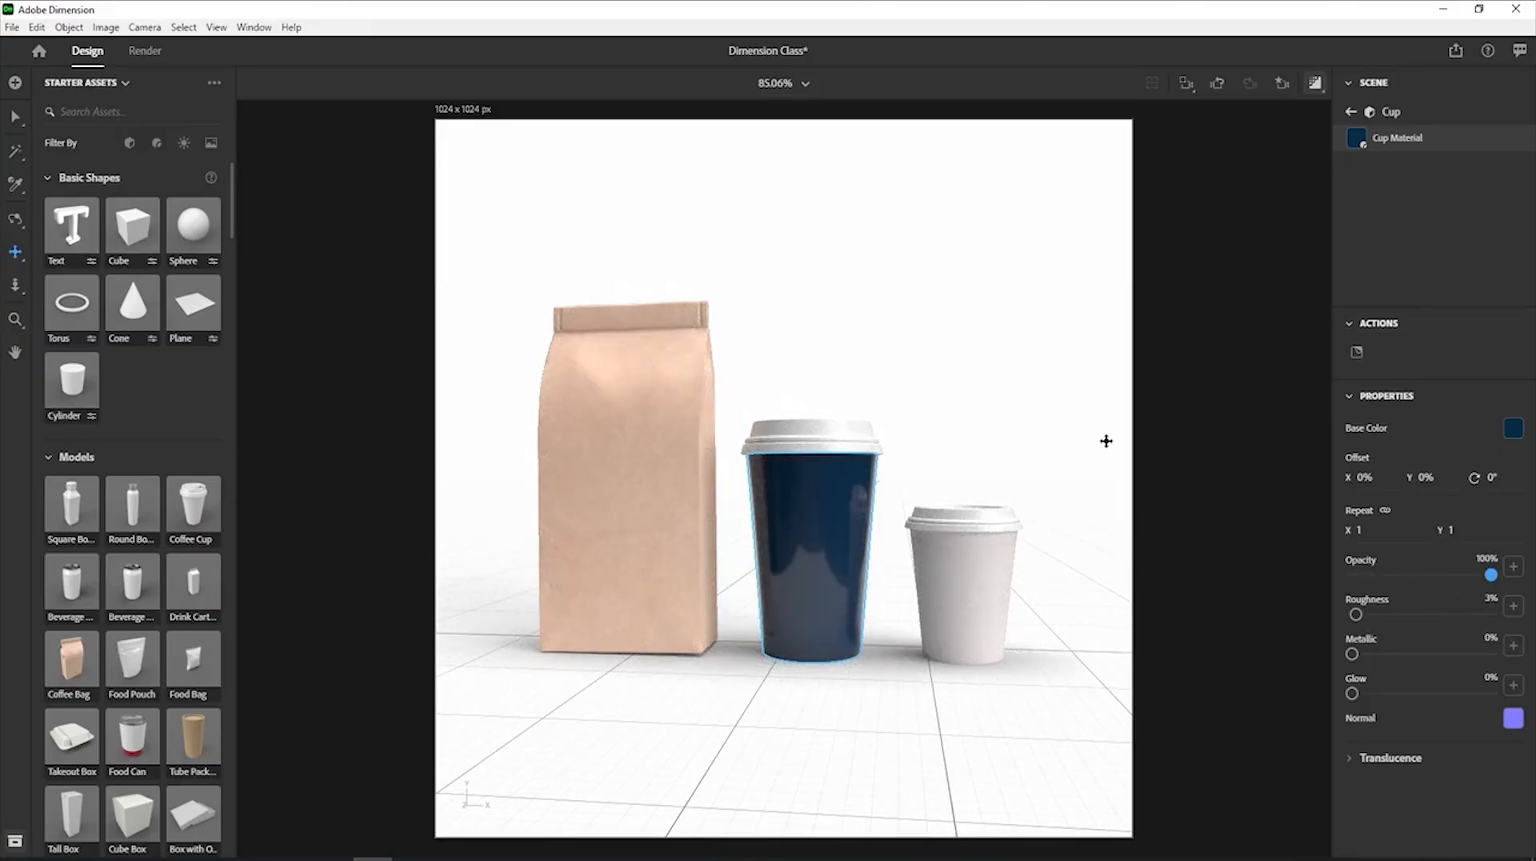
# Orbit the camera slightly and bring it a little closer to the bag and cups.
pyautogui.press('1')
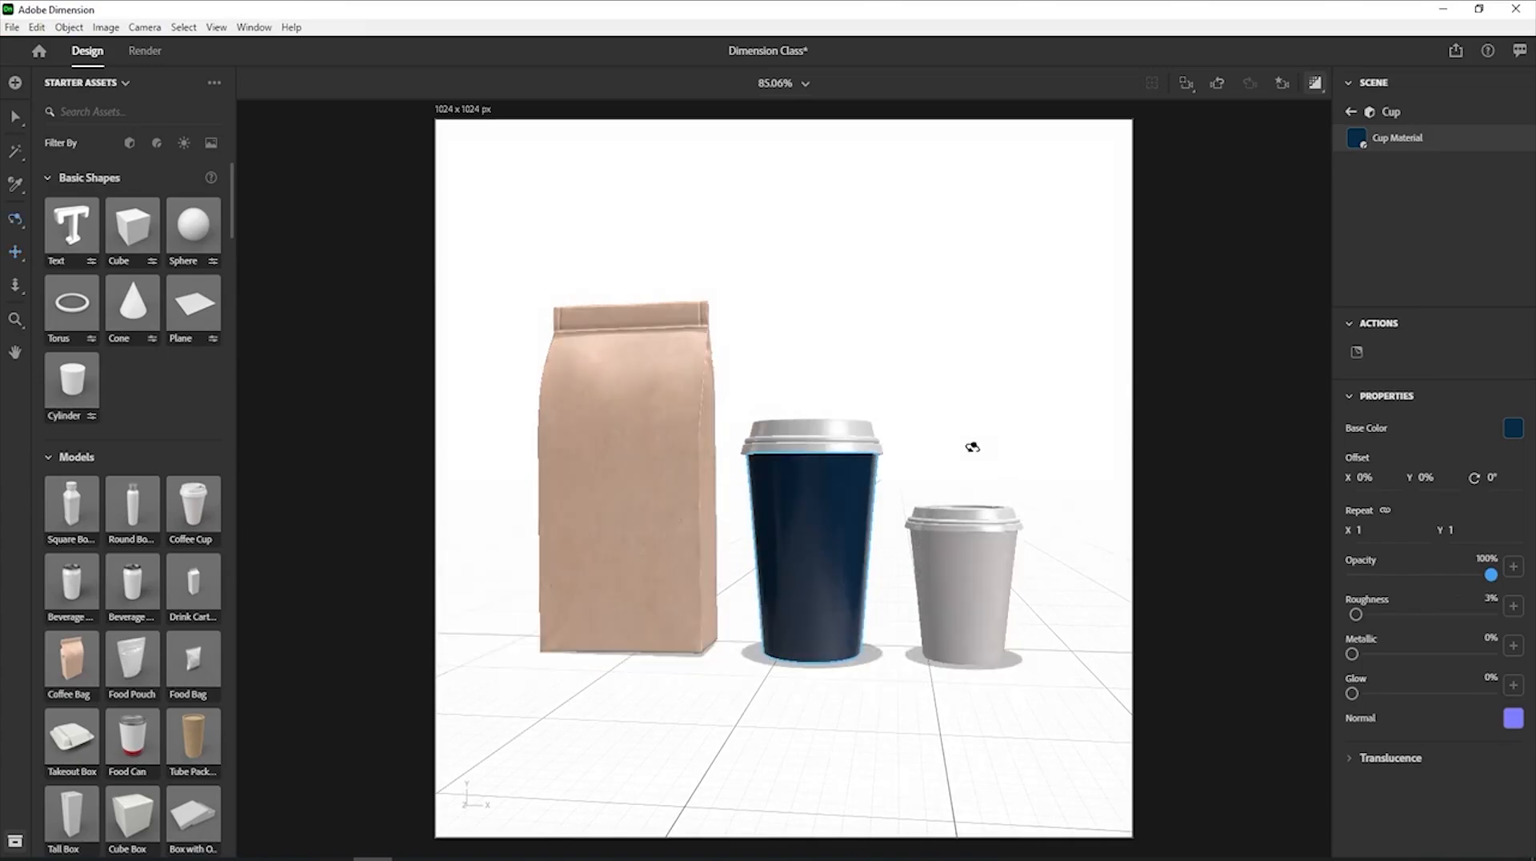
pyautogui.moveTo(971, 448)
pyautogui.mouseDown()
pyautogui.moveTo(939, 488)
pyautogui.moveTo(967, 525)
pyautogui.moveTo(950, 477)
pyautogui.moveTo(999, 470)
pyautogui.moveTo(981, 453)
pyautogui.mouseUp()
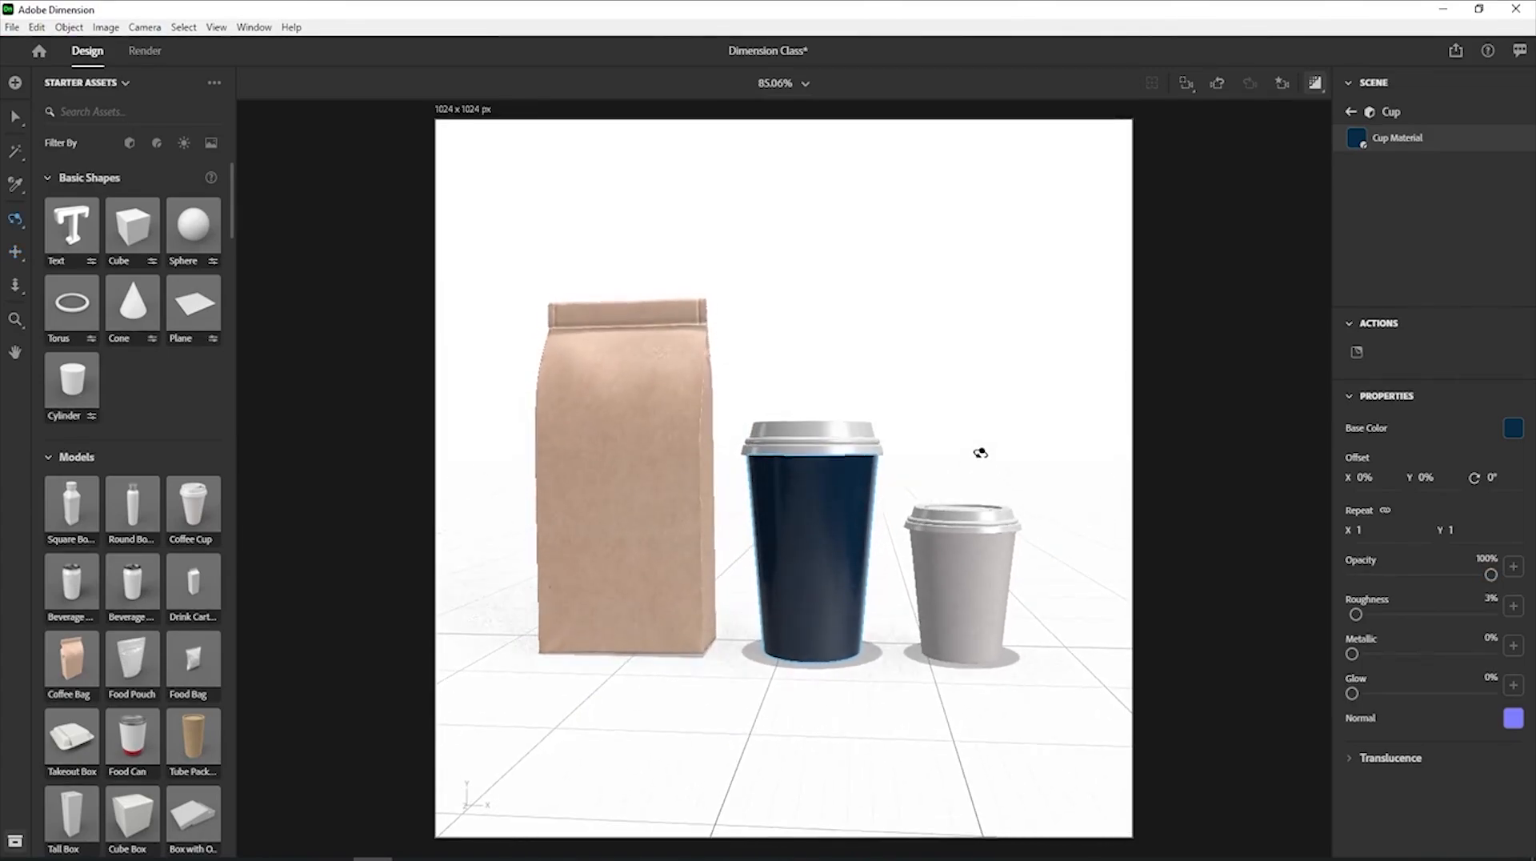
pyautogui.scroll(2, 902, 622)
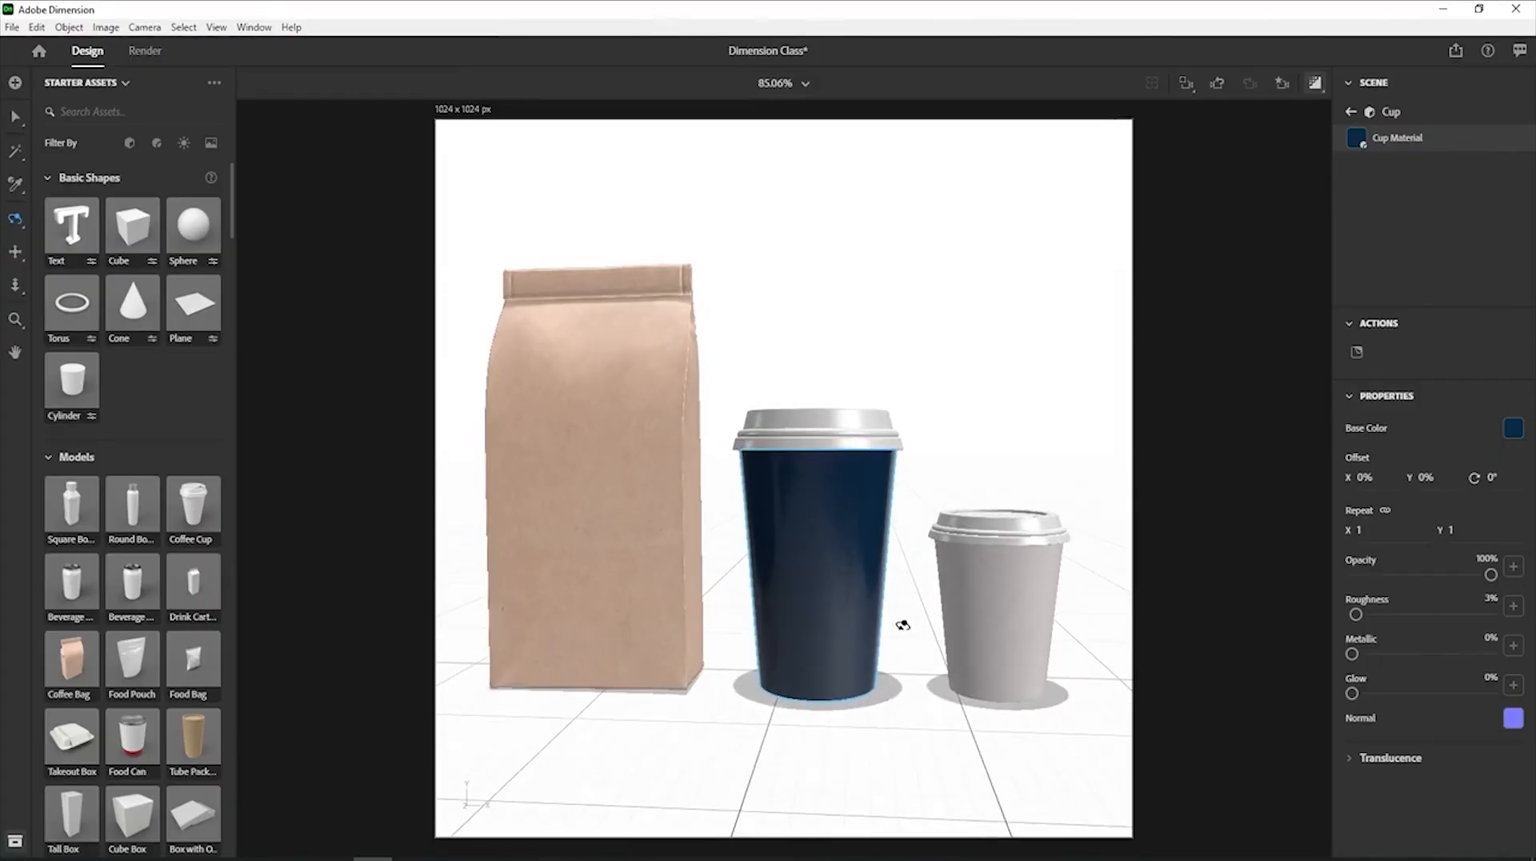
pyautogui.scroll(-1, 903, 625)
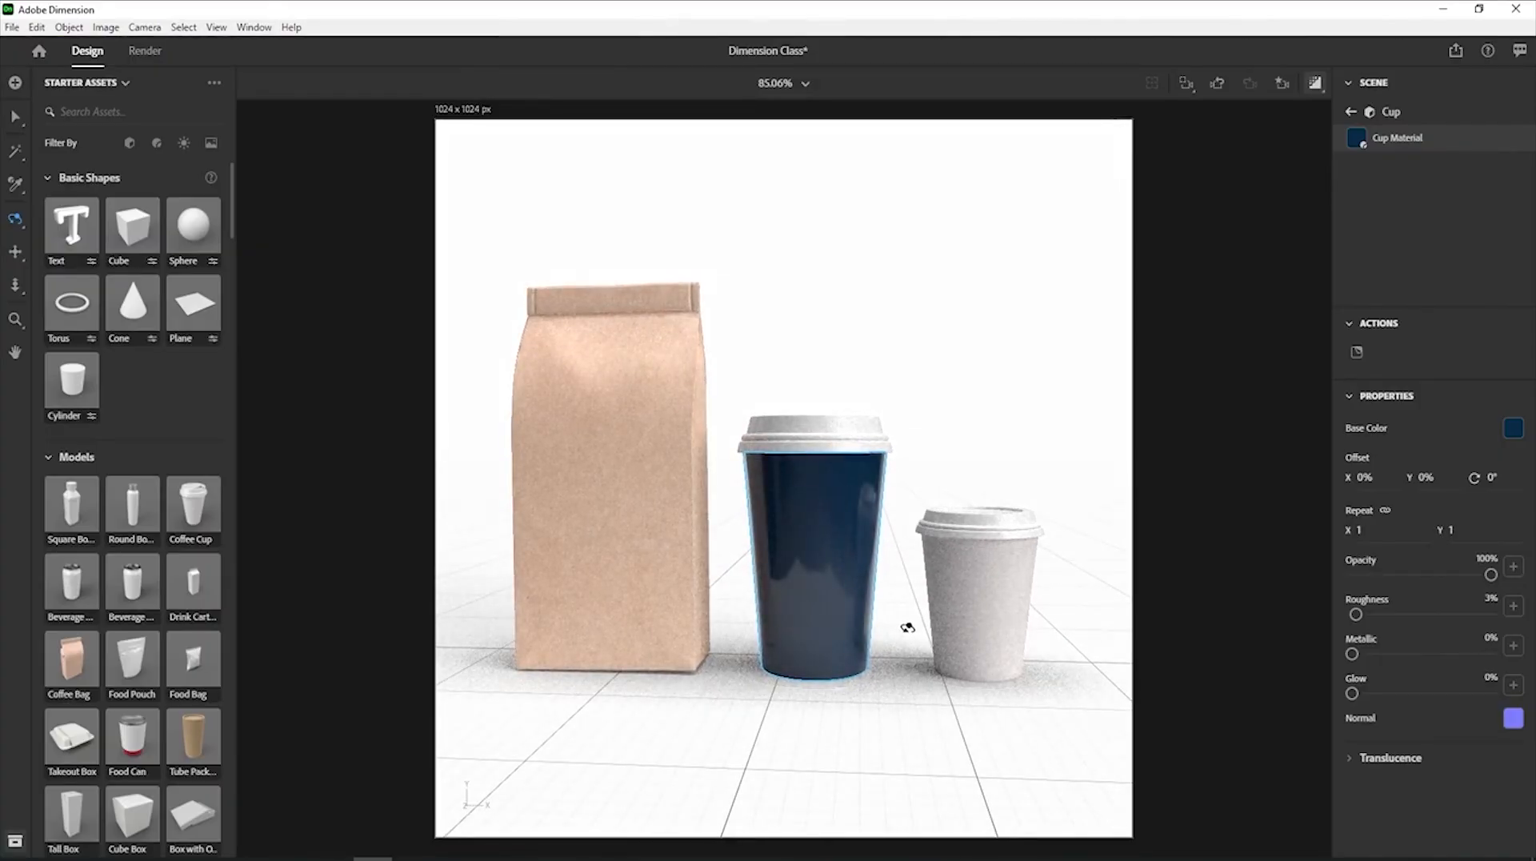
pyautogui.press('v')
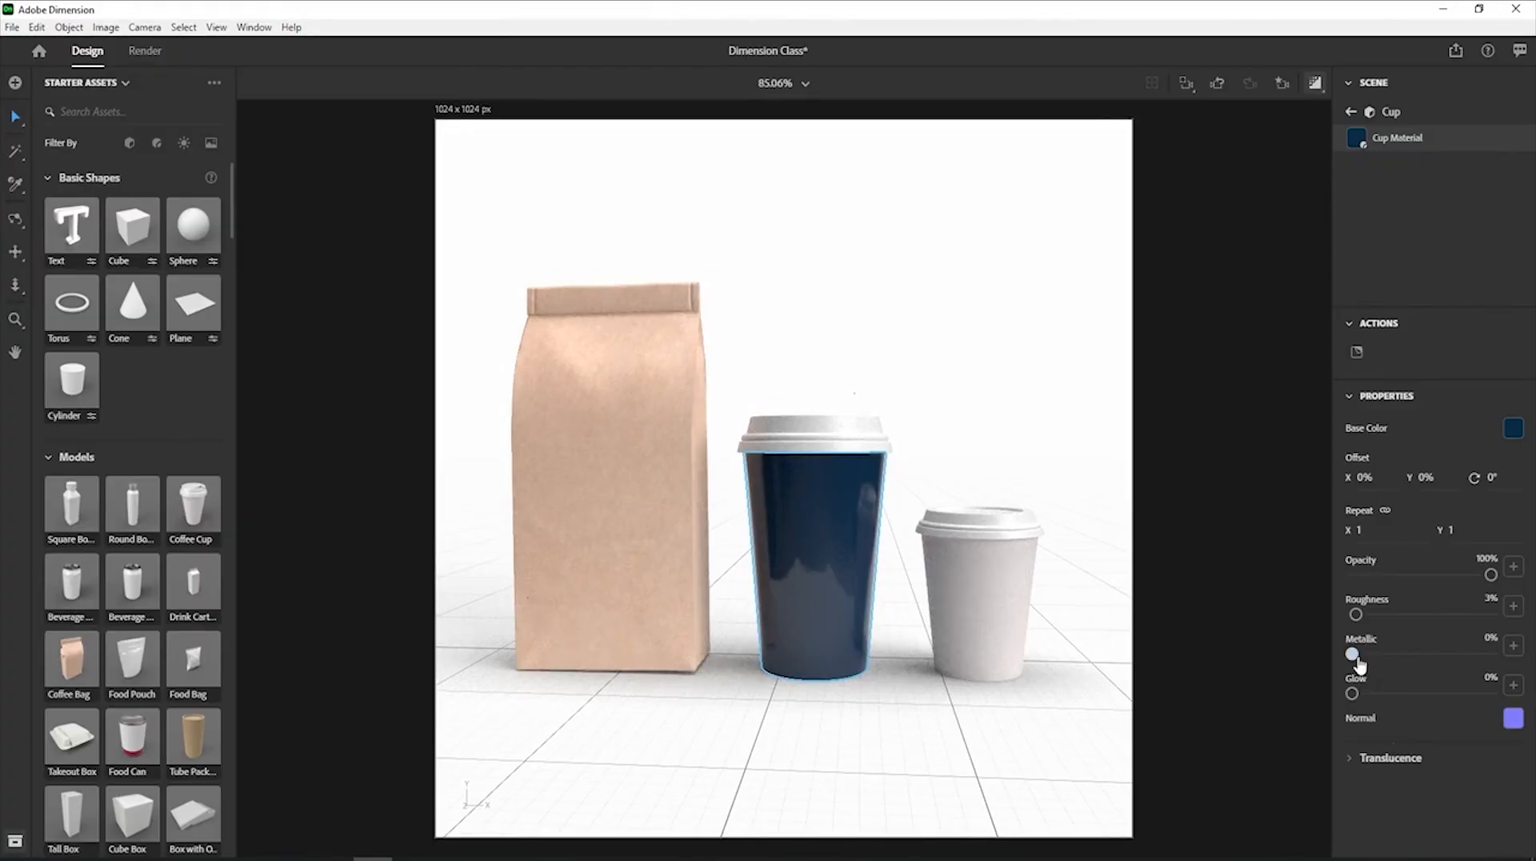
# Try a metallic value of 82% and a glow of 931% on the big cup material, returning the glow to 0%.
pyautogui.moveTo(1357, 664); pyautogui.dragTo(1467, 655)
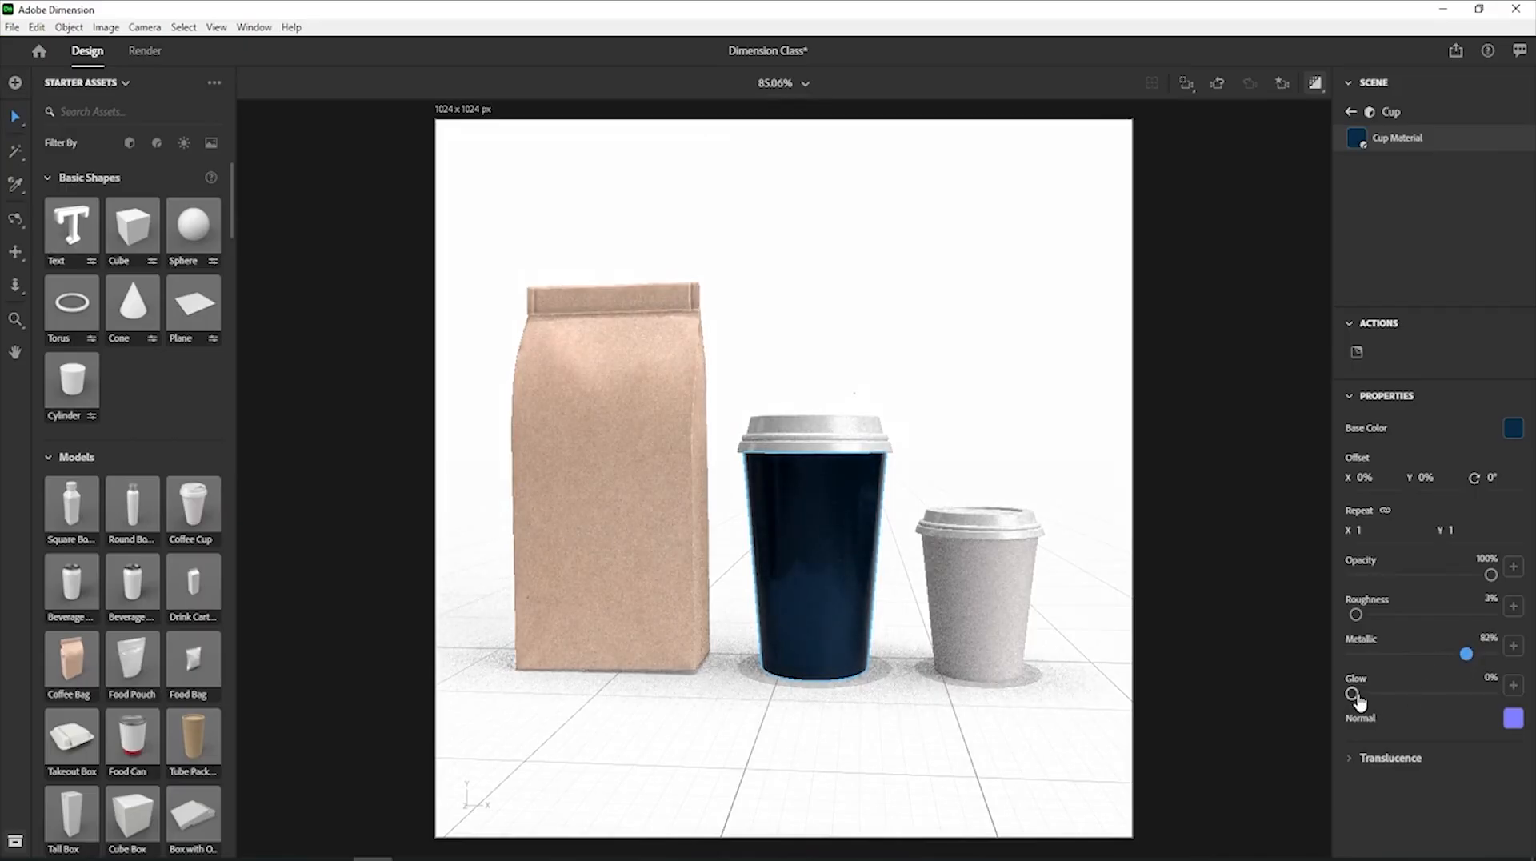
pyautogui.moveTo(1358, 694); pyautogui.dragTo(1438, 703)
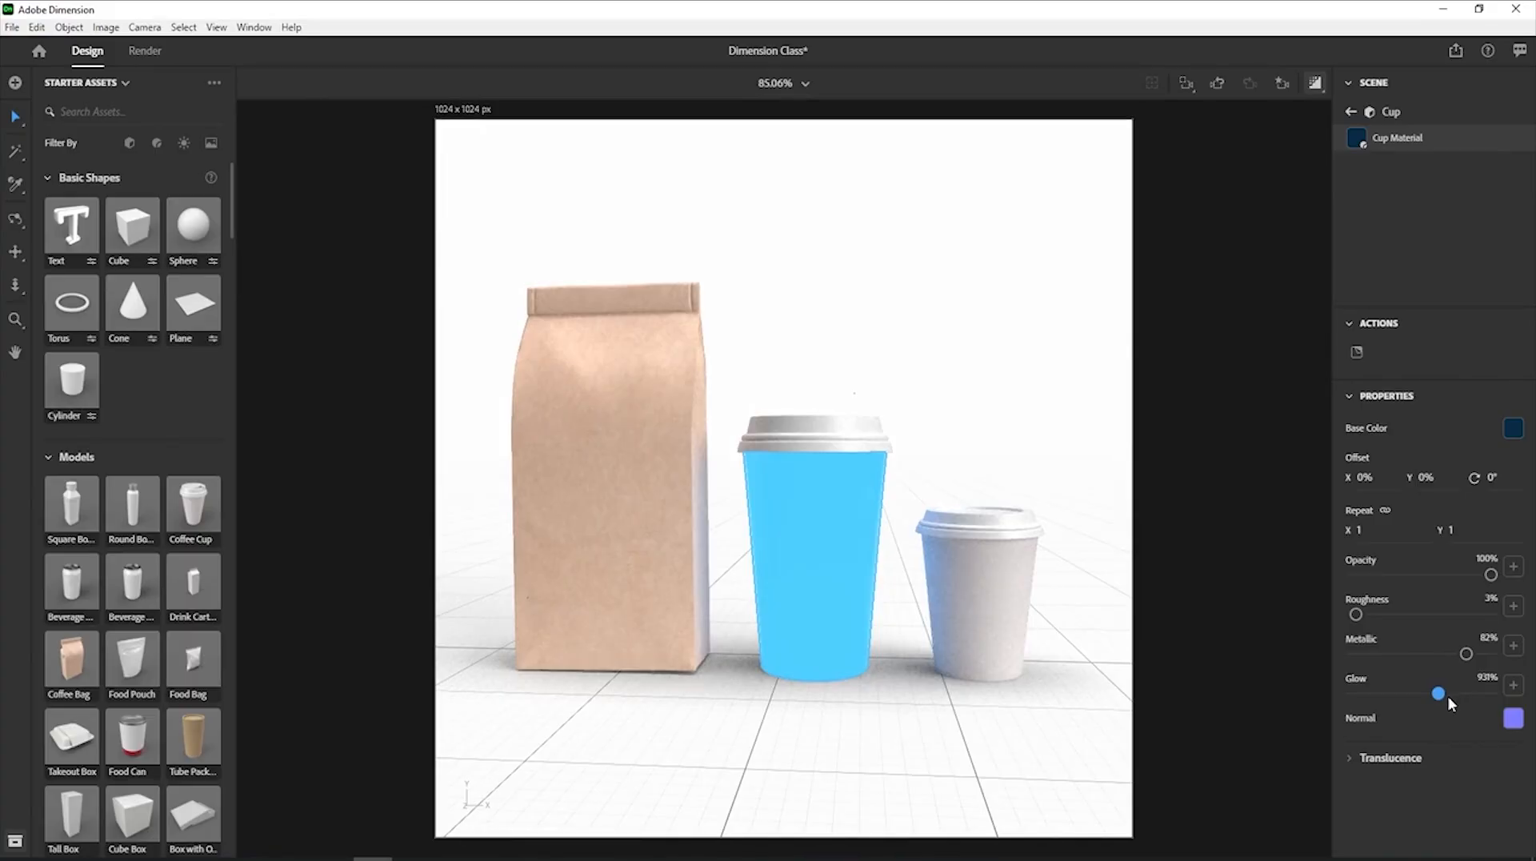
pyautogui.moveTo(1447, 699); pyautogui.dragTo(1319, 710)
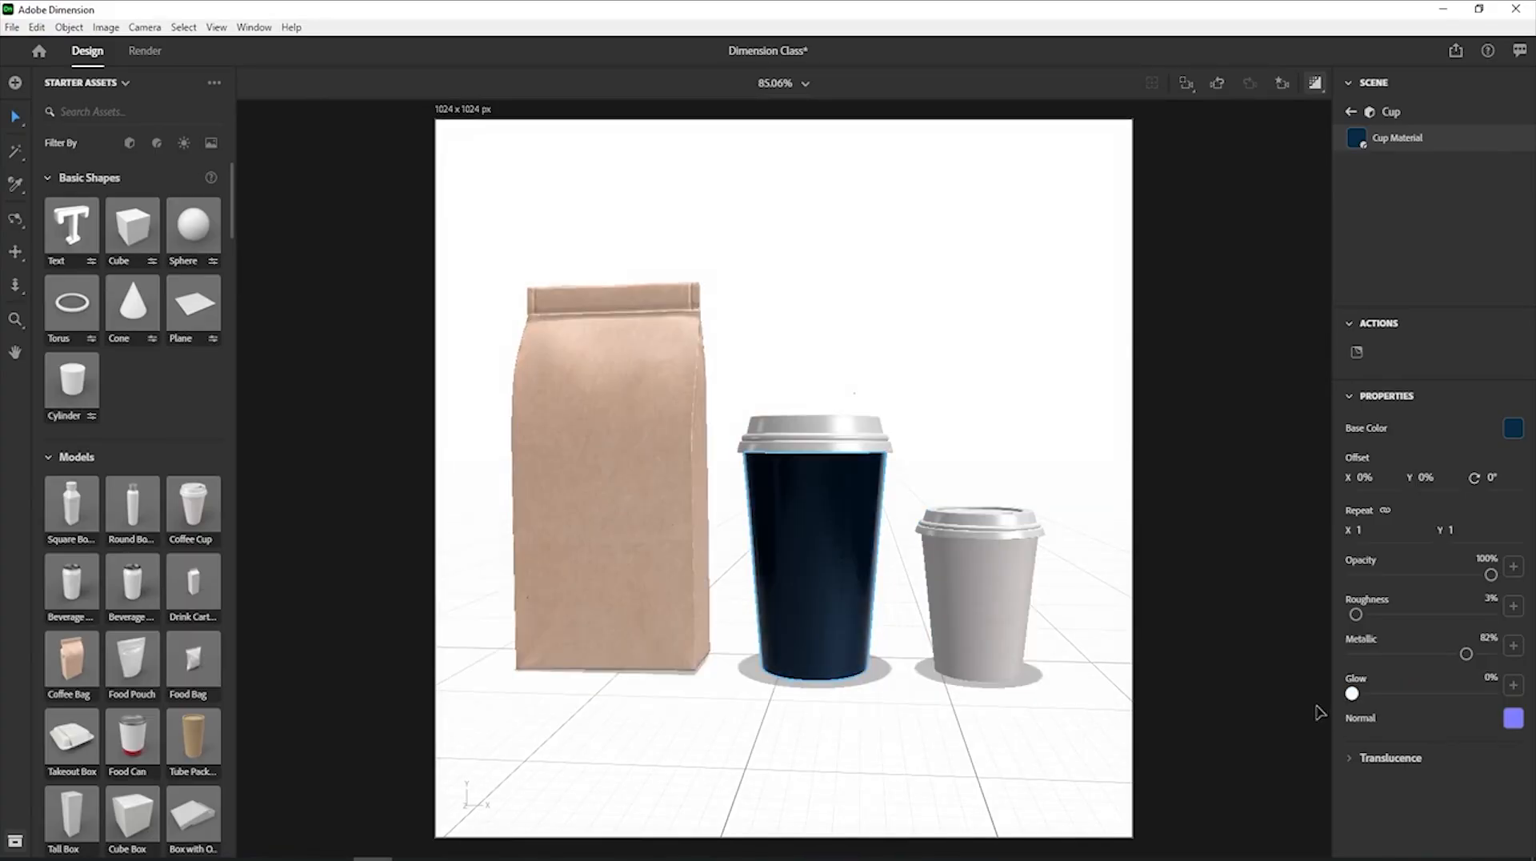
# Set the big cup material's metallic value to 0% and its roughness to 40%.
pyautogui.moveTo(1467, 654); pyautogui.dragTo(1322, 650)
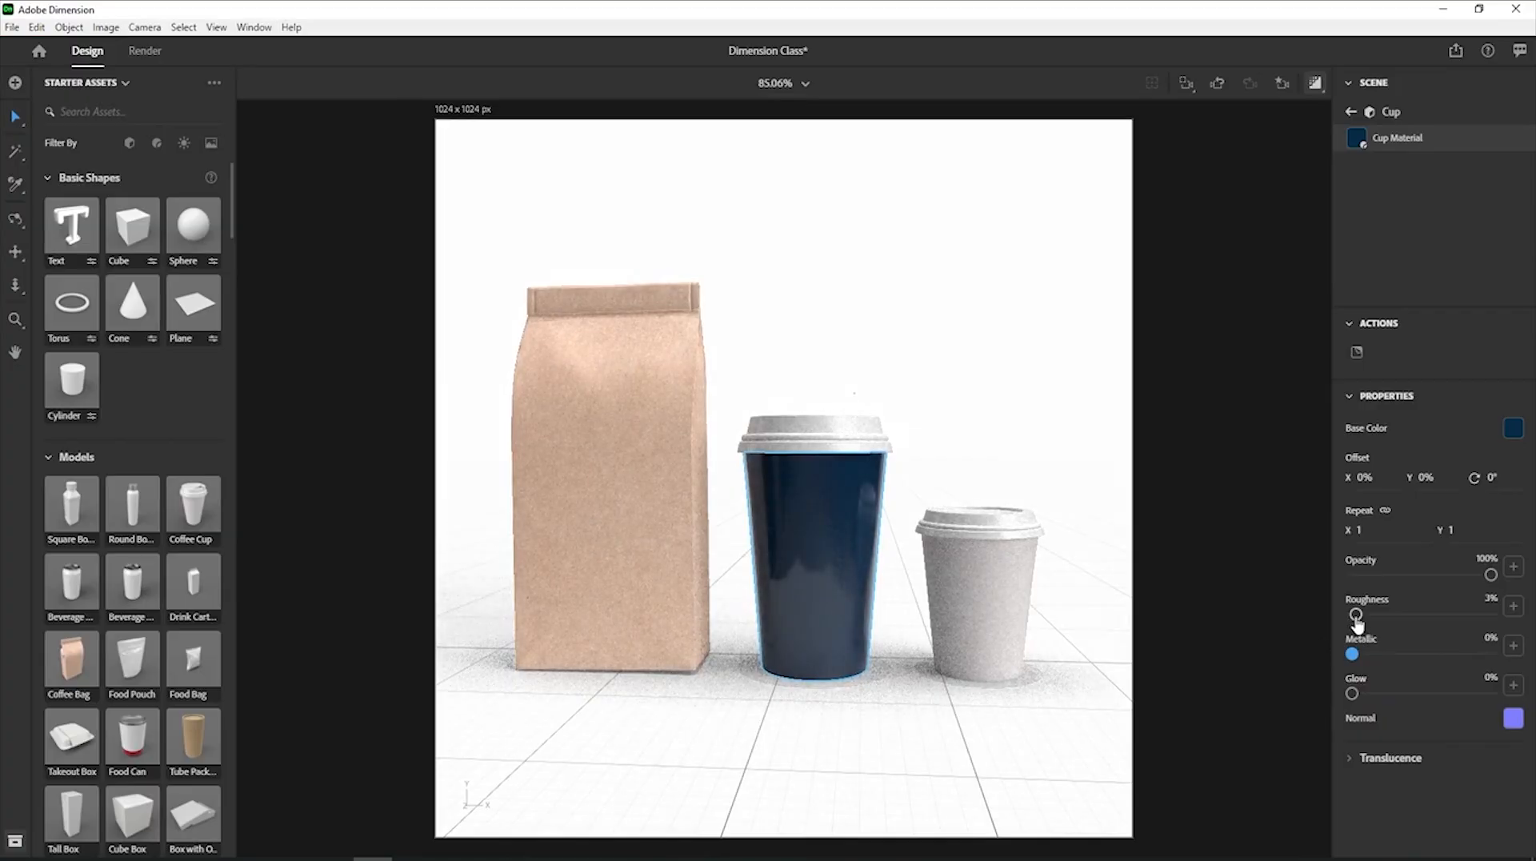
pyautogui.moveTo(1358, 618); pyautogui.dragTo(1410, 624)
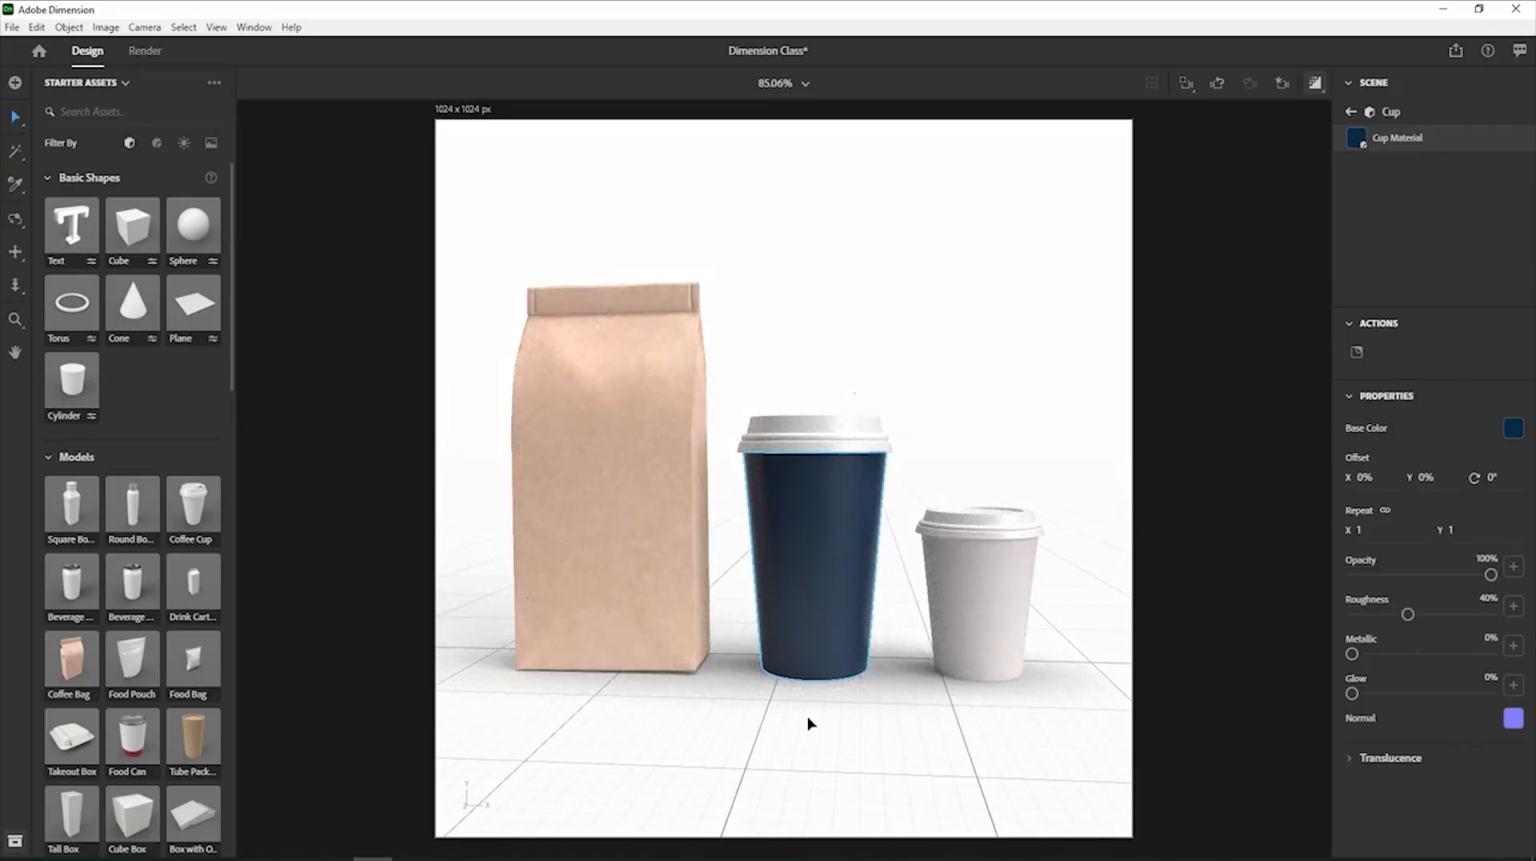
# Filter the starter assets to materials and apply Brushed Iridescent Metal, Brass and Light Oak Wood in turn to the big cup.
pyautogui.click(158, 146)
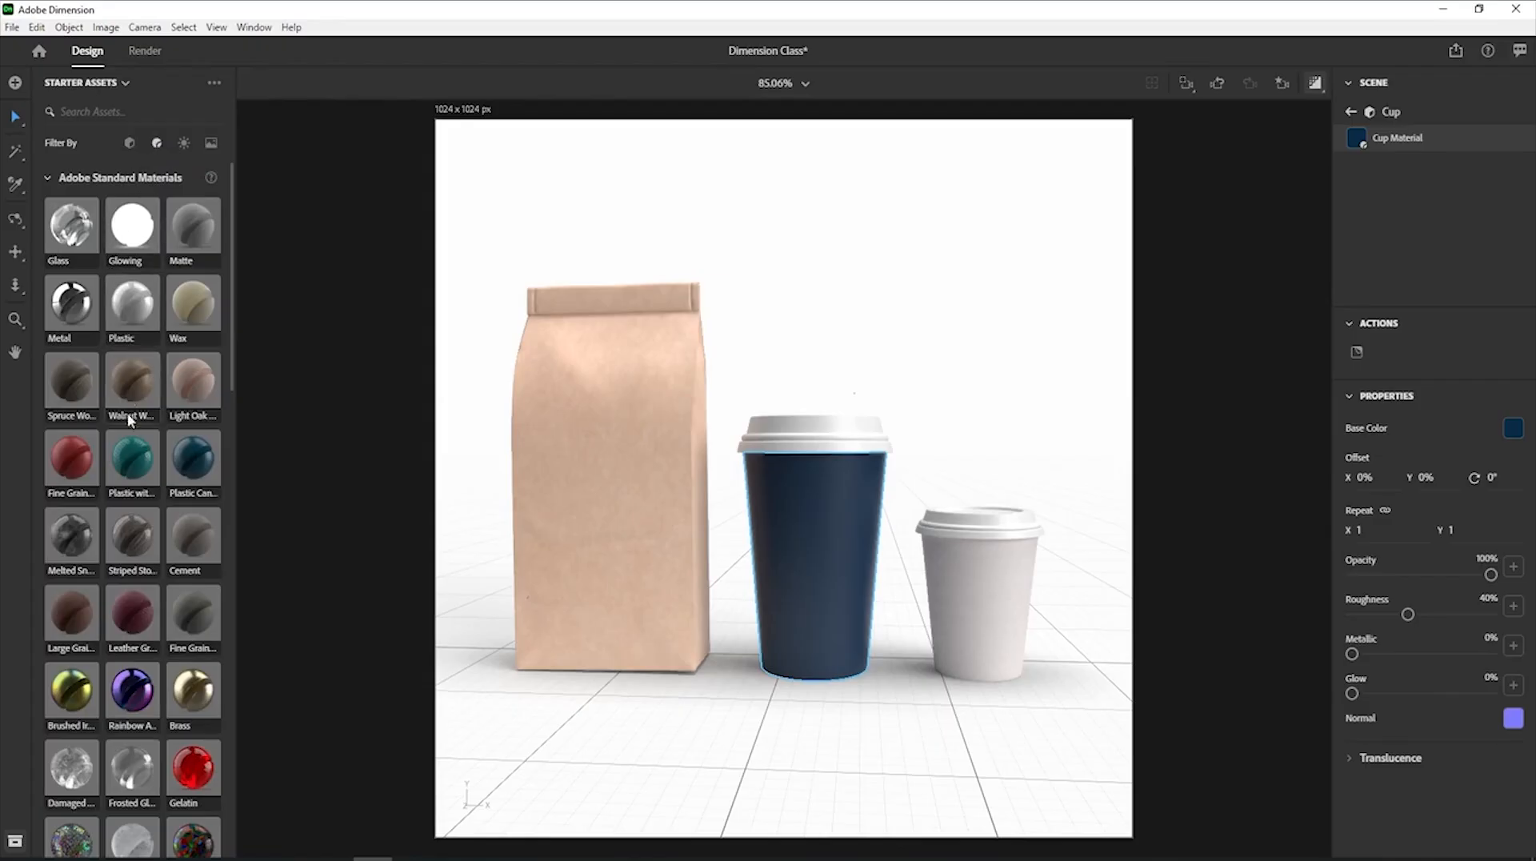
pyautogui.click(84, 693)
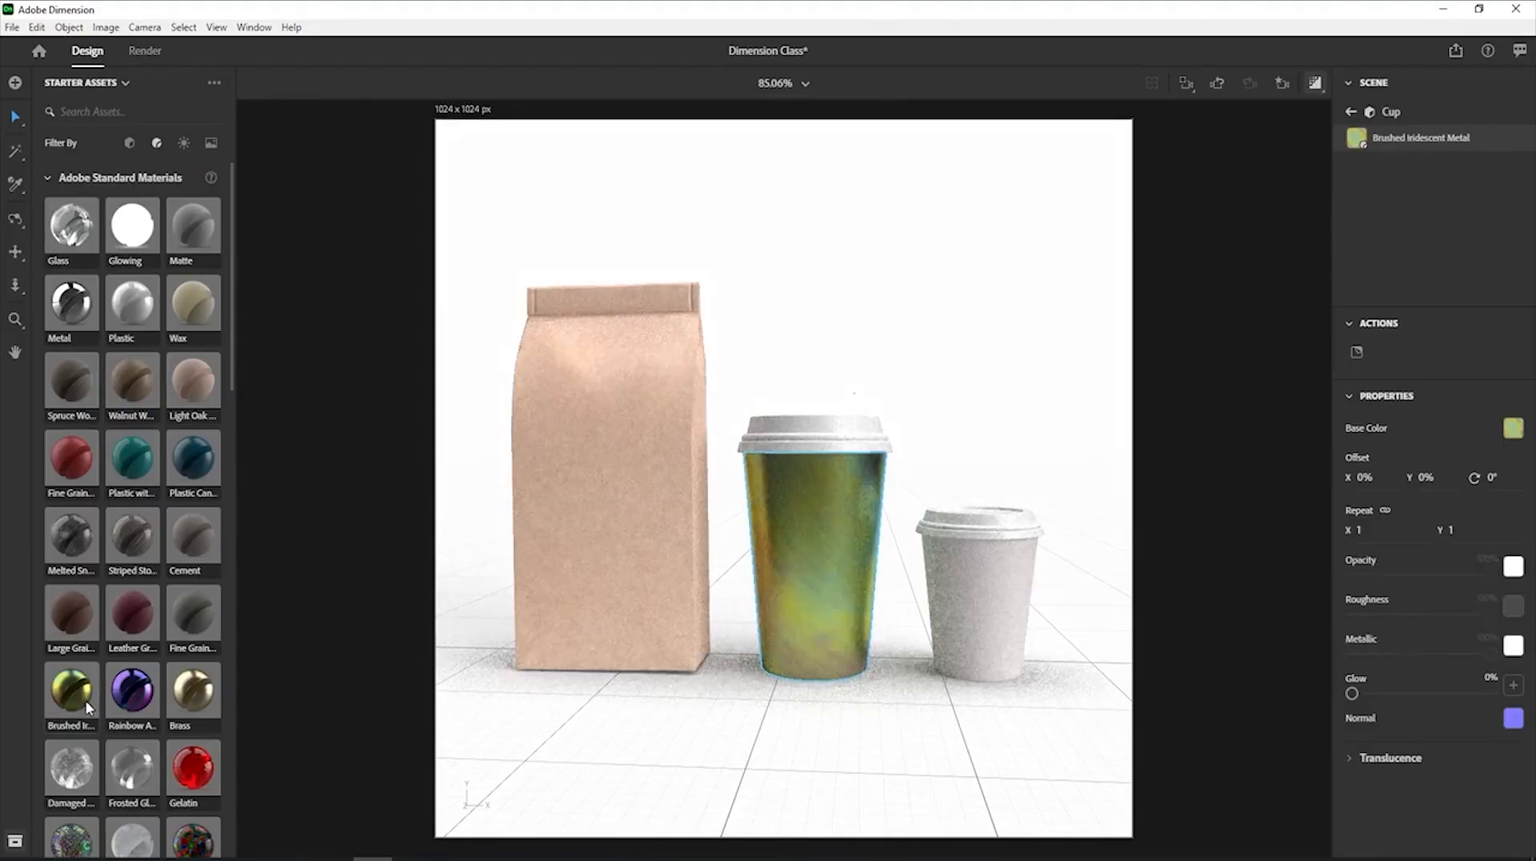
pyautogui.click(188, 693)
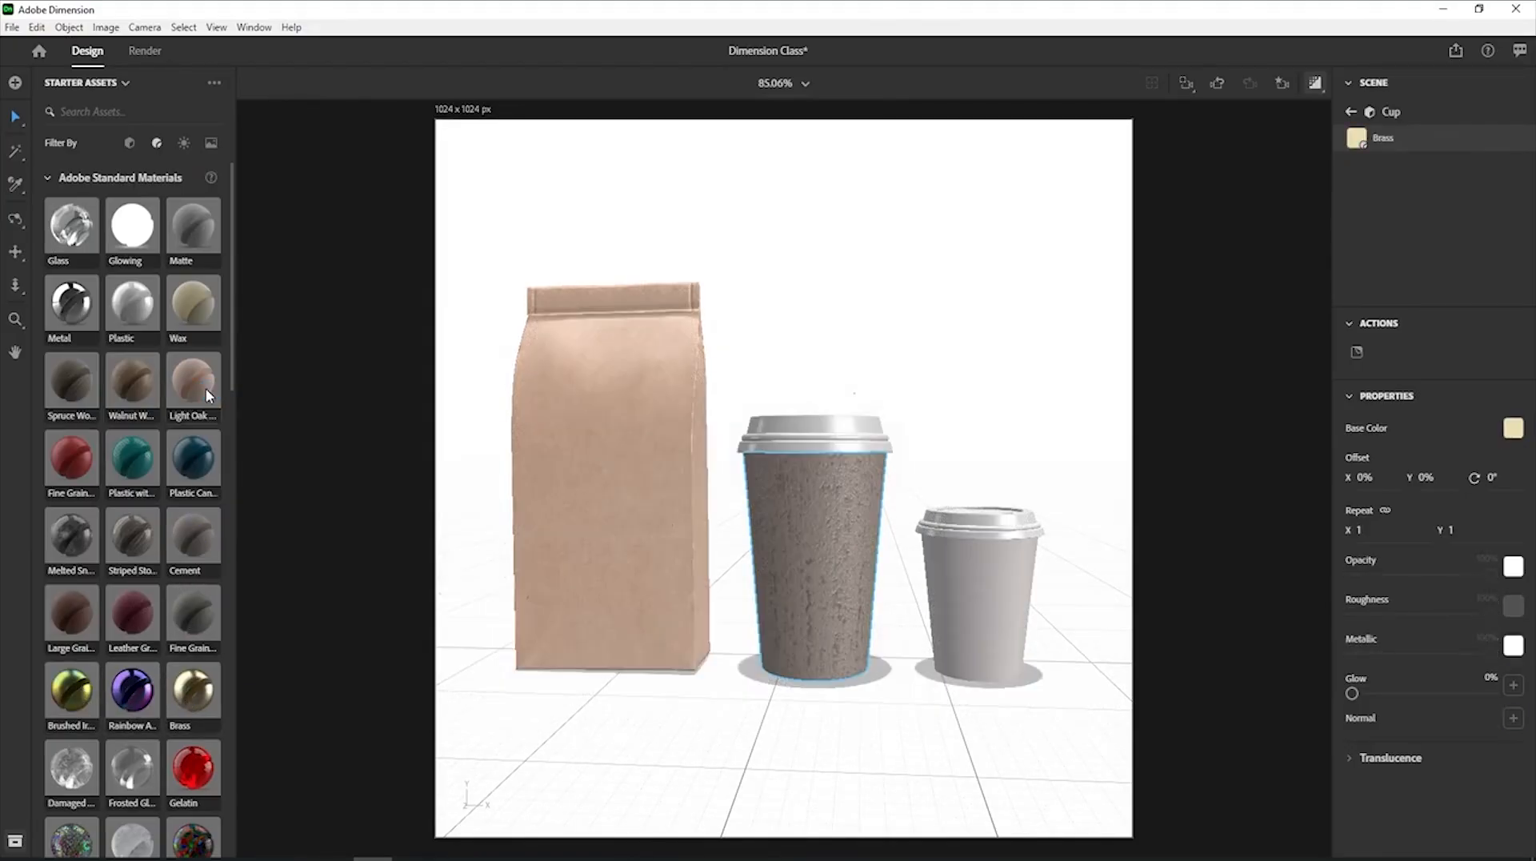
pyautogui.click(204, 387)
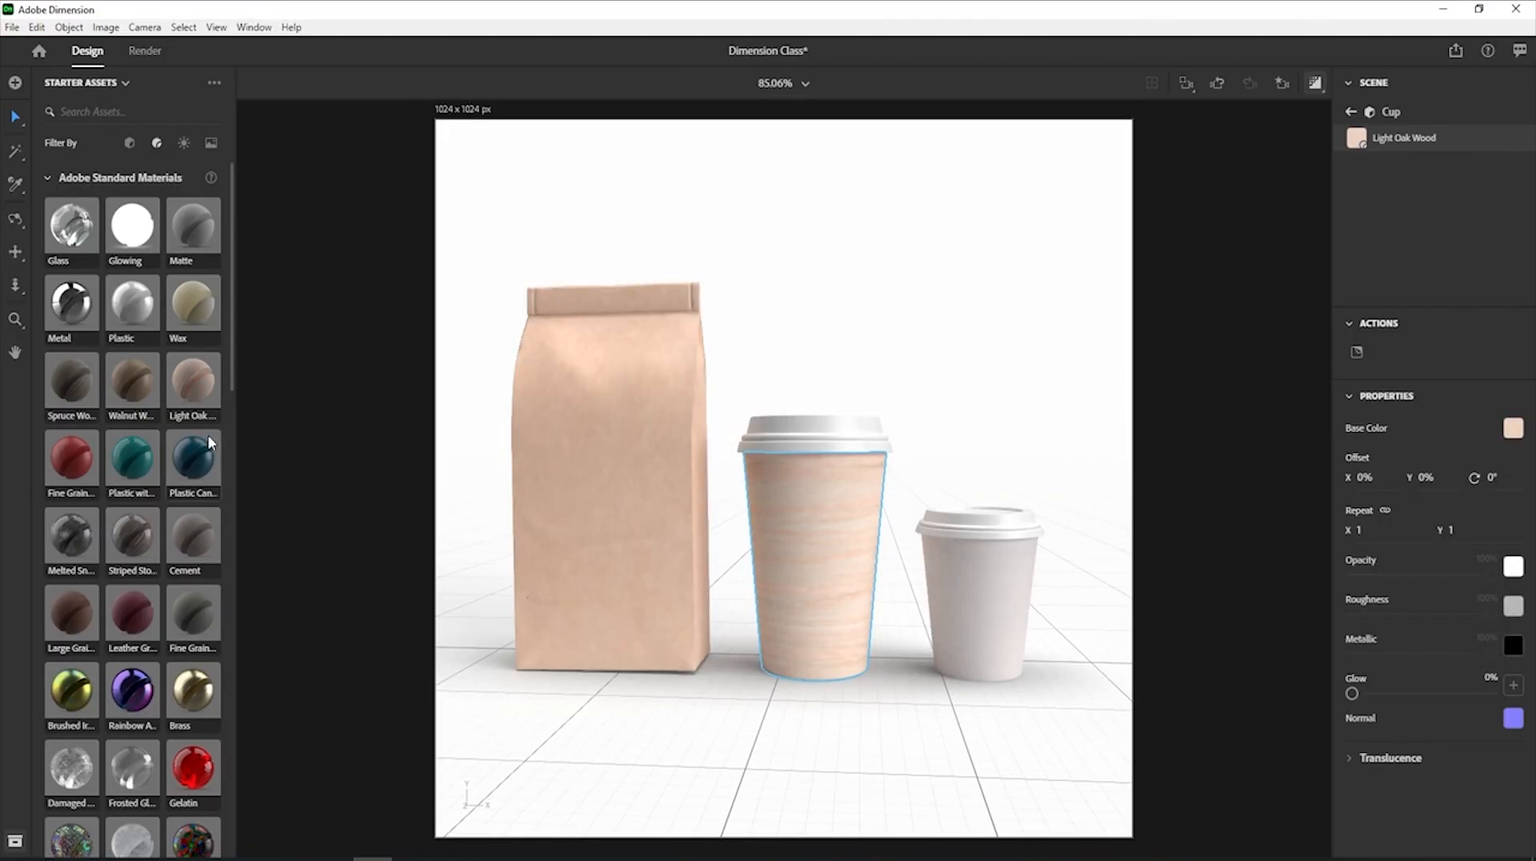
# Apply the Glossy Paper substance material to the big cup.
pyautogui.scroll(-6, 208, 434)
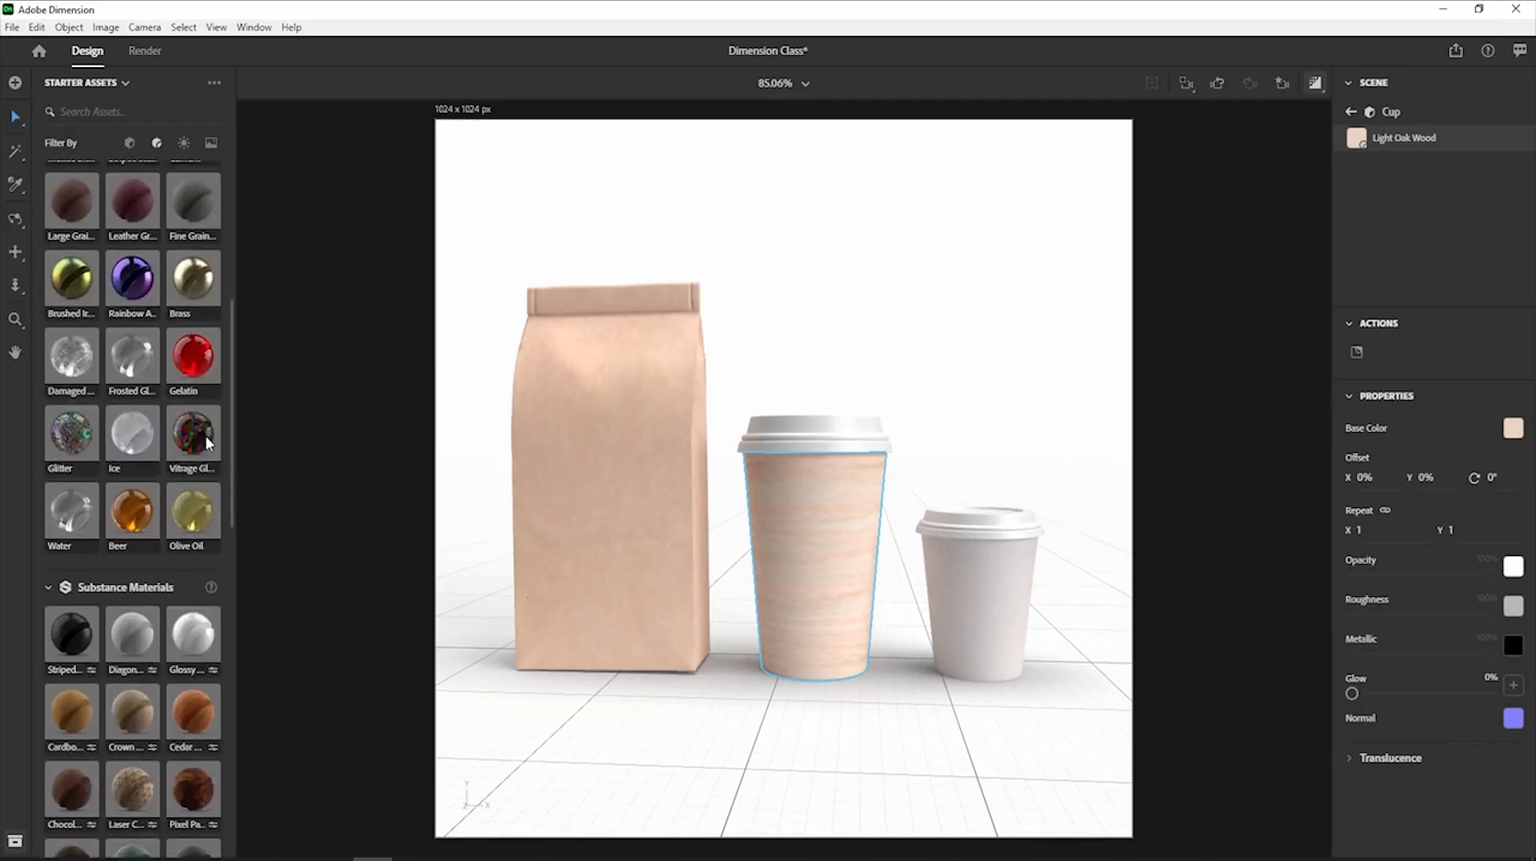
pyautogui.scroll(-1, 213, 456)
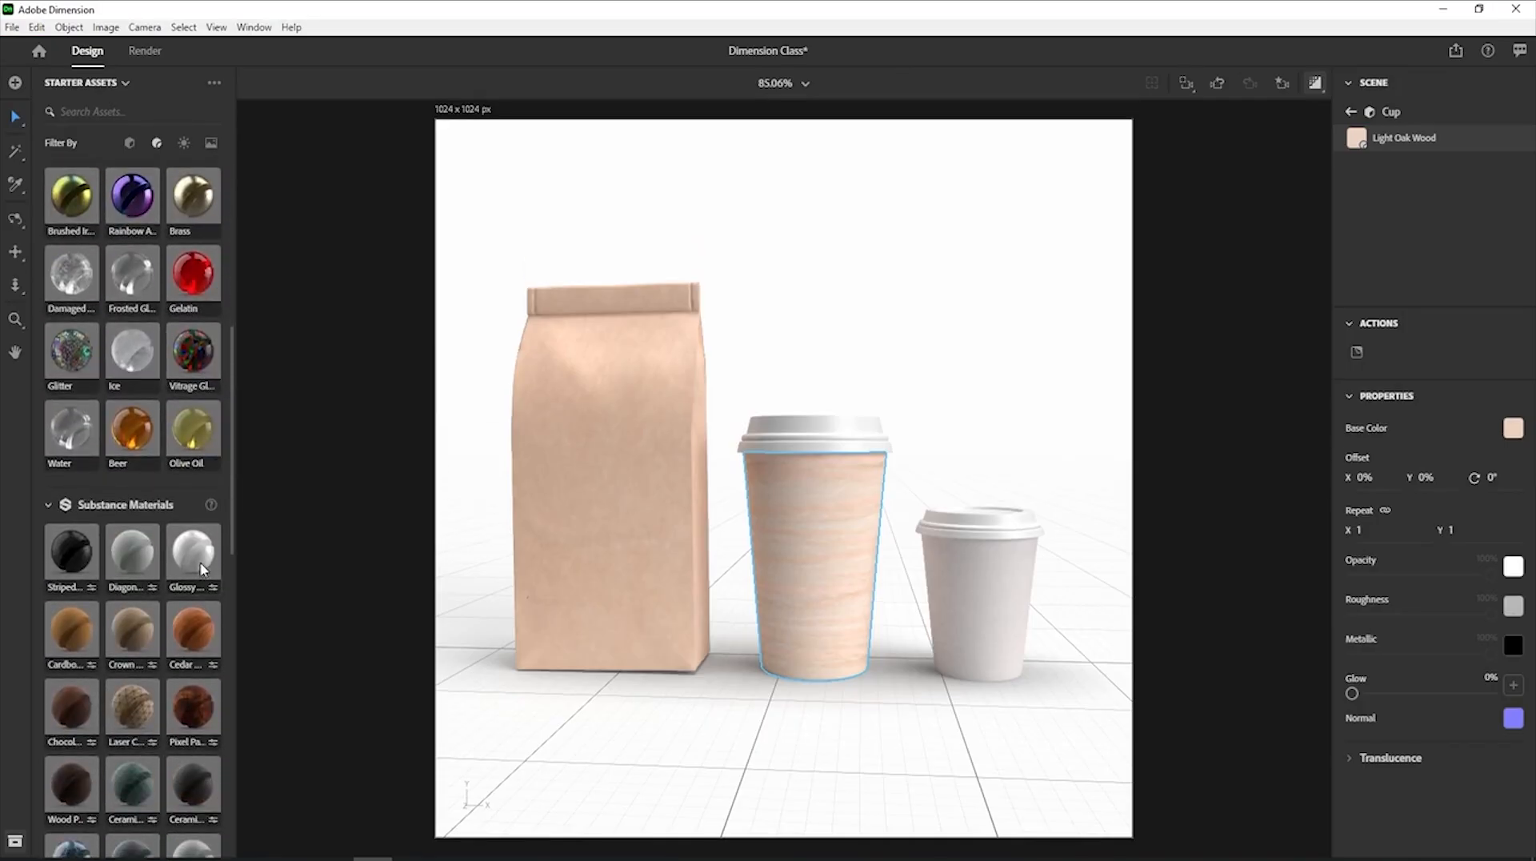
pyautogui.click(200, 560)
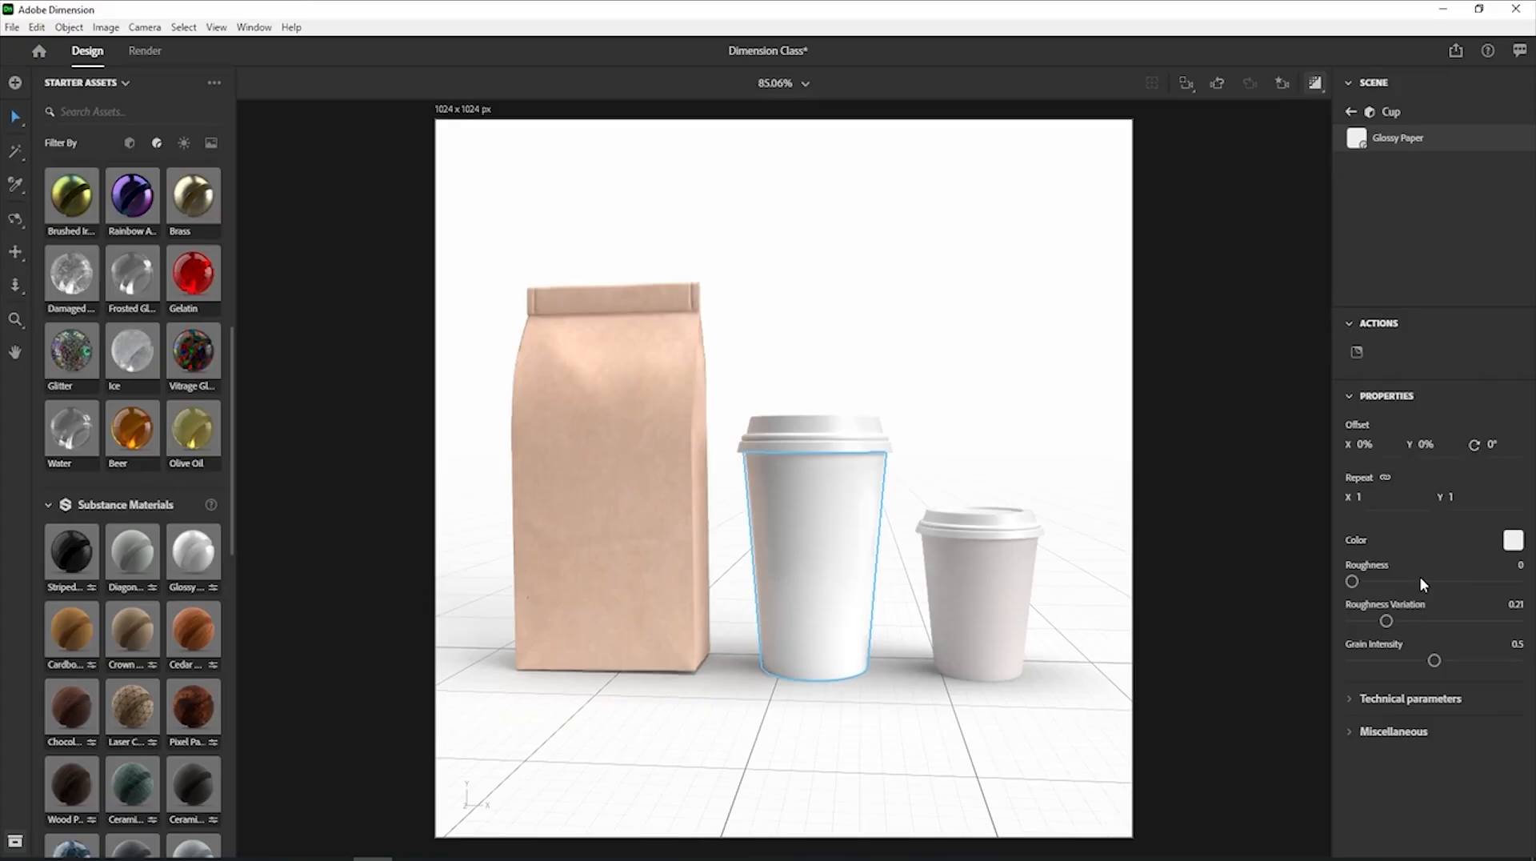
# Show the Glossy Paper technical parameters, and set its roughness variation to 0.49 and grain intensity to 1.
pyautogui.click(1357, 699)
pyautogui.scroll(-1, 1354, 704)
pyautogui.scroll(-1, 1355, 704)
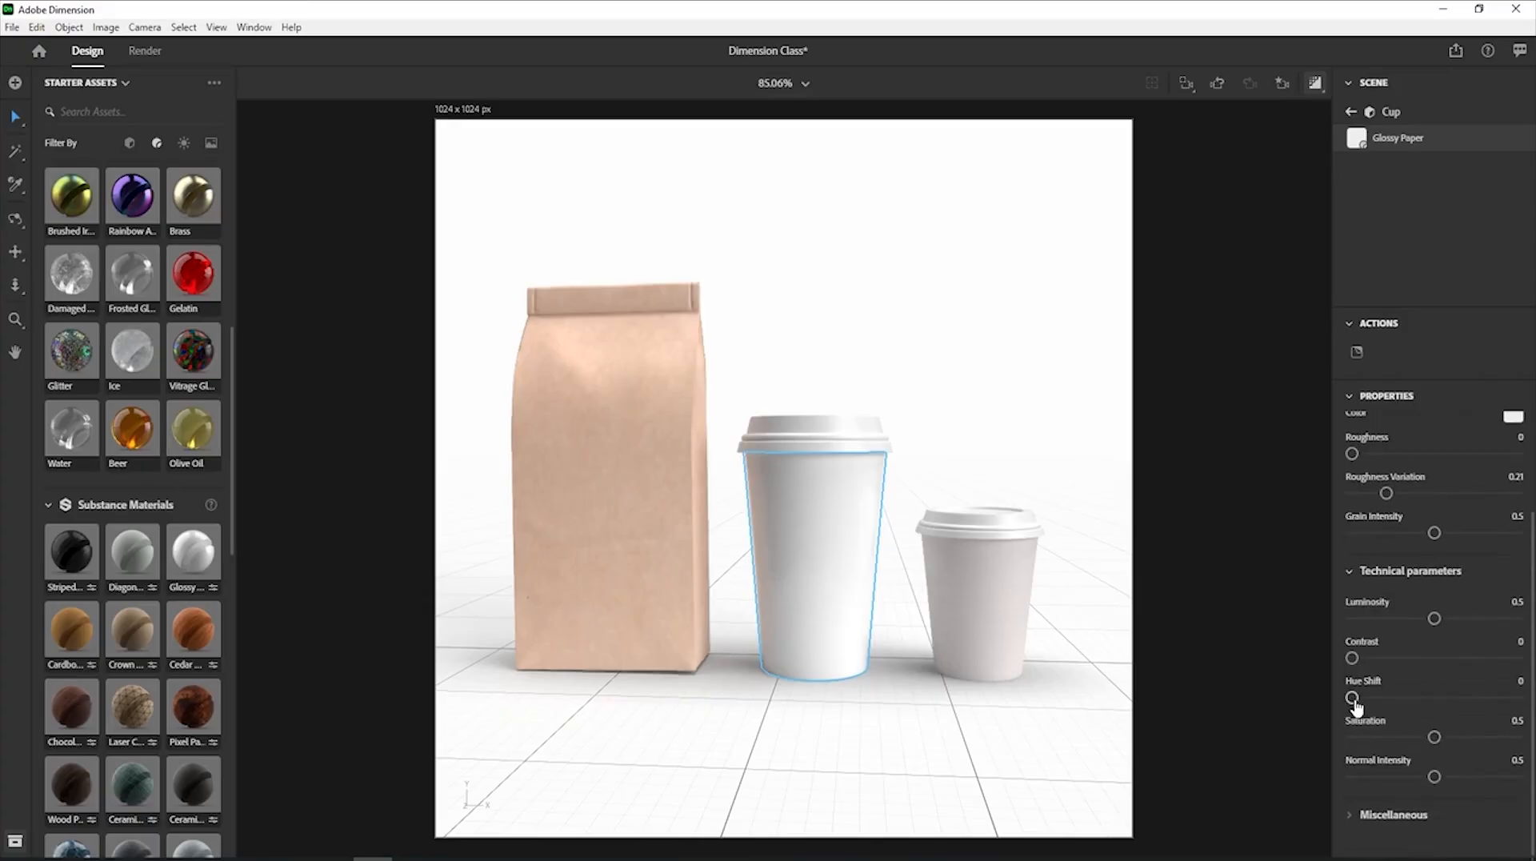
pyautogui.scroll(3, 1379, 699)
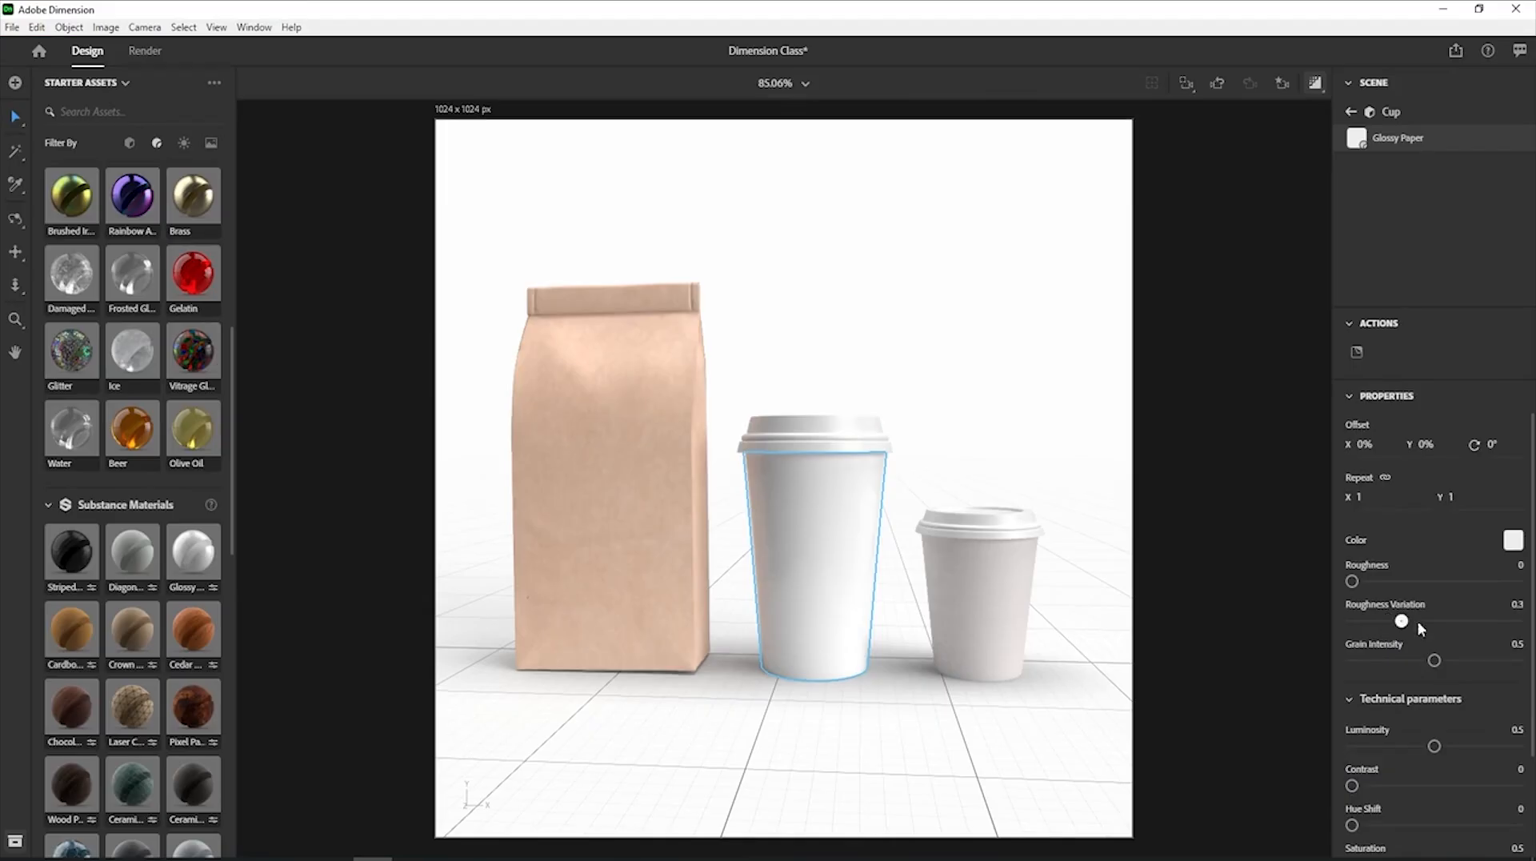
pyautogui.moveTo(1418, 624); pyautogui.dragTo(1527, 658)
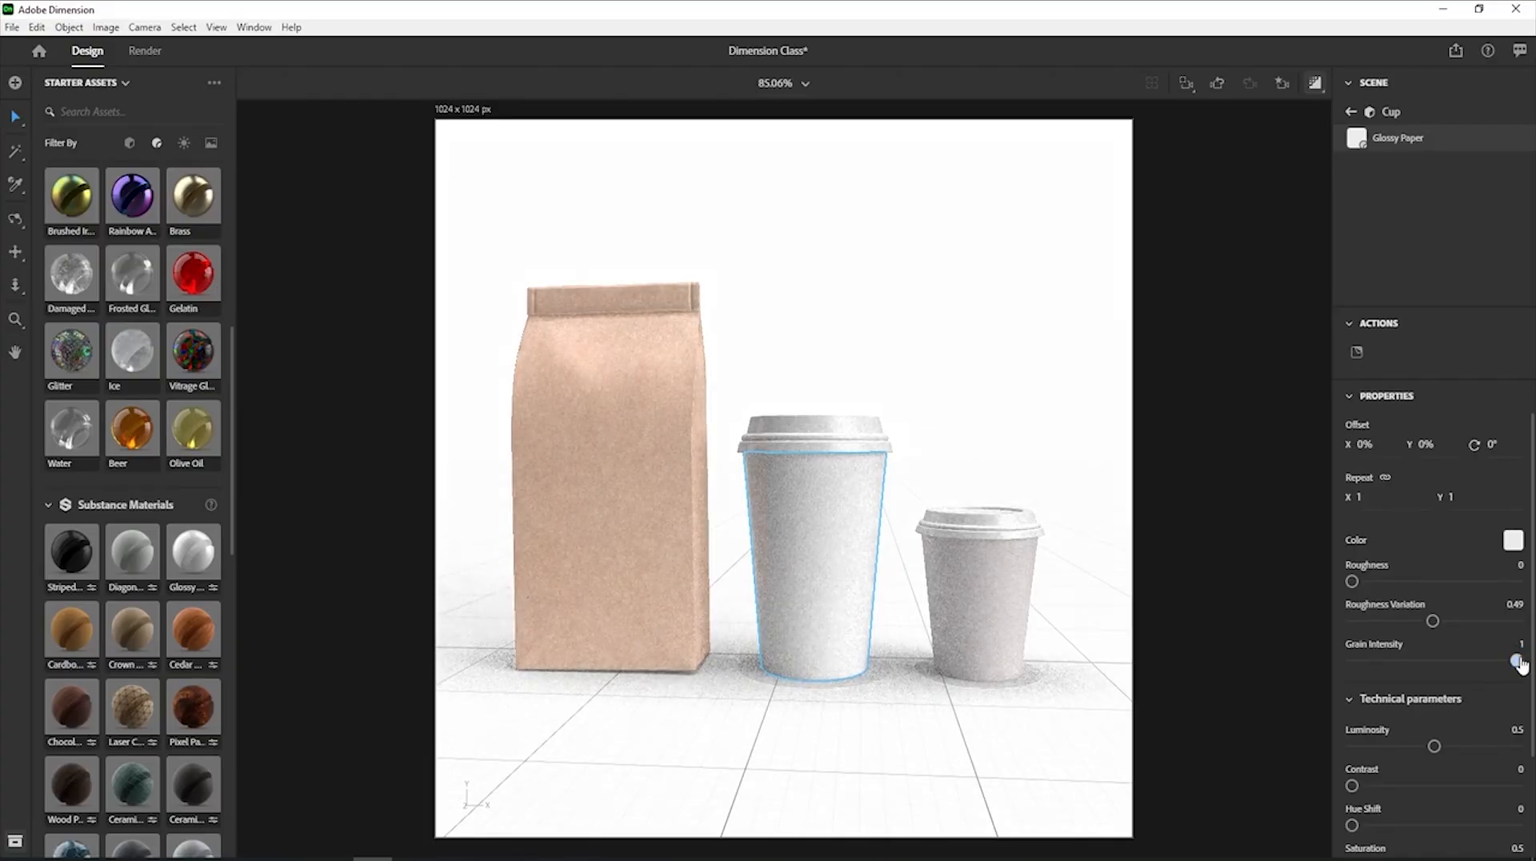
# Select the small cup group in the scene.
pyautogui.scroll(1, 208, 512)
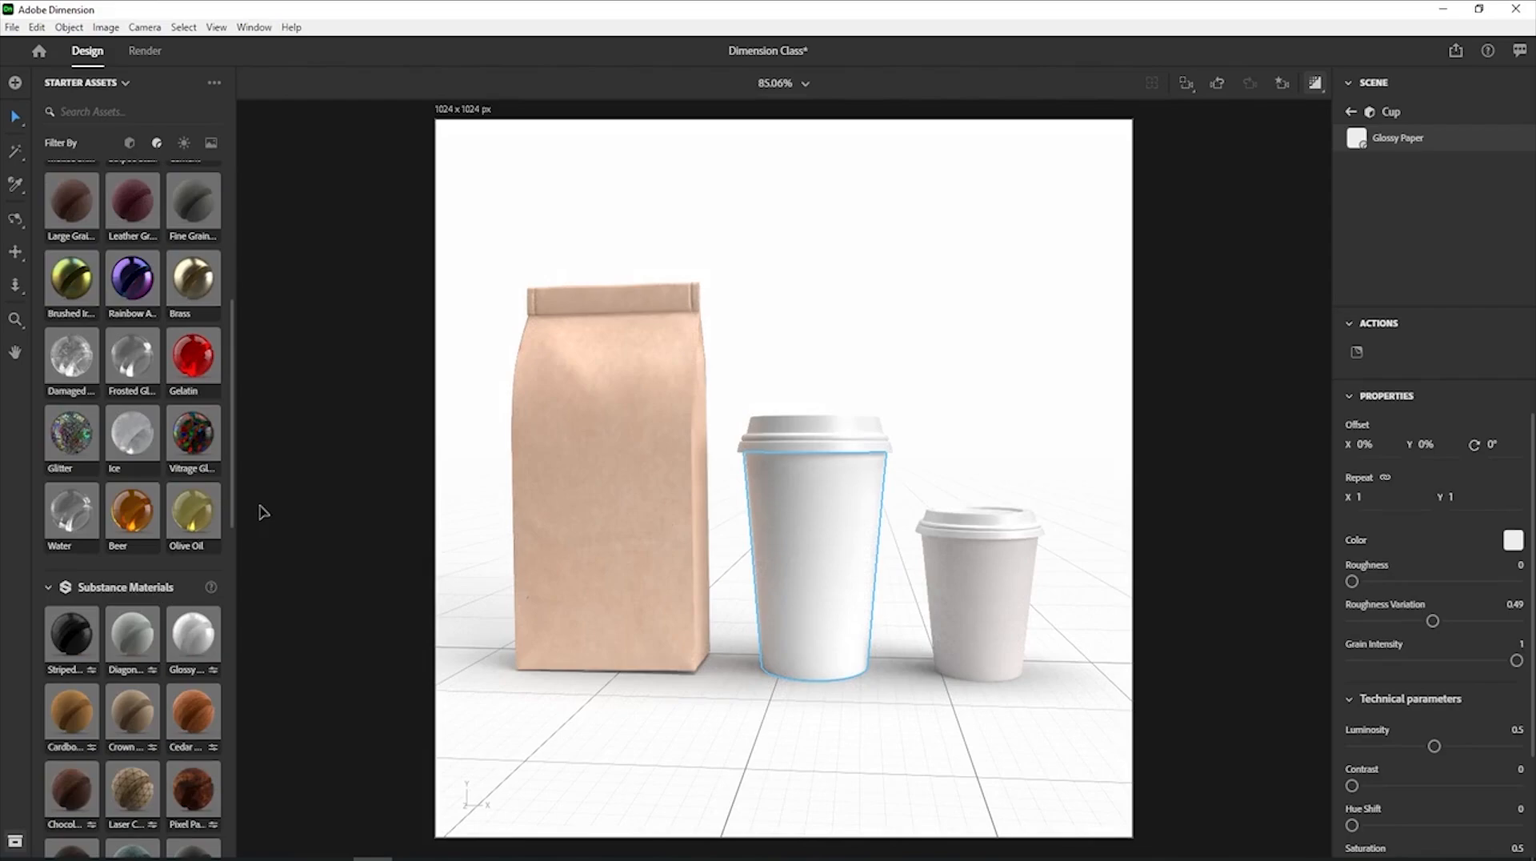
pyautogui.click(996, 609)
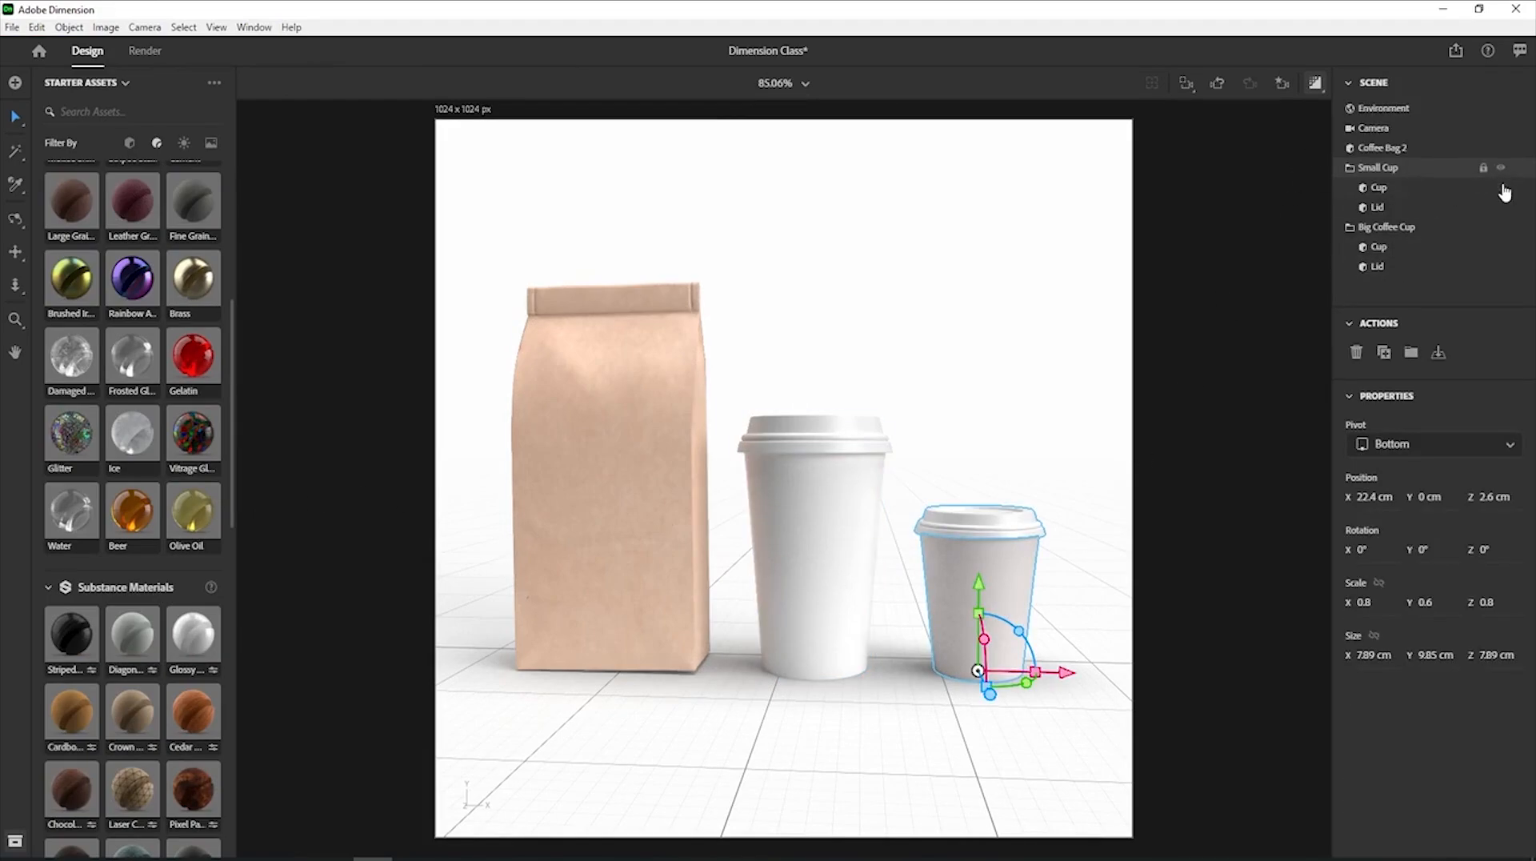
# Apply the Laser Cut American Walnut material to the small cup, with thickness 0.09 and laser burn intensity 0.79.
pyautogui.click(1518, 192)
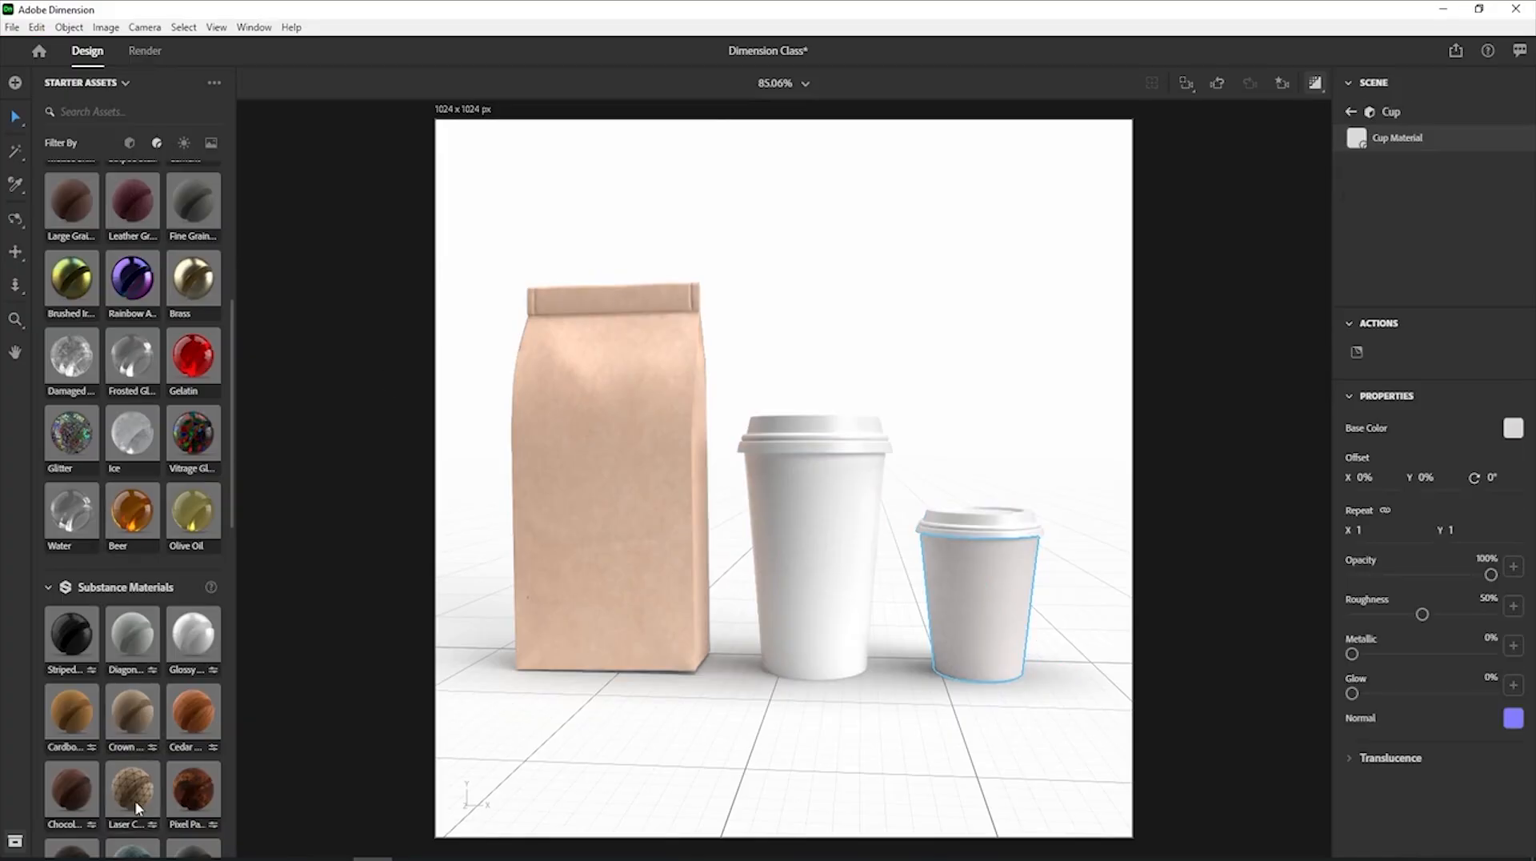
pyautogui.click(133, 792)
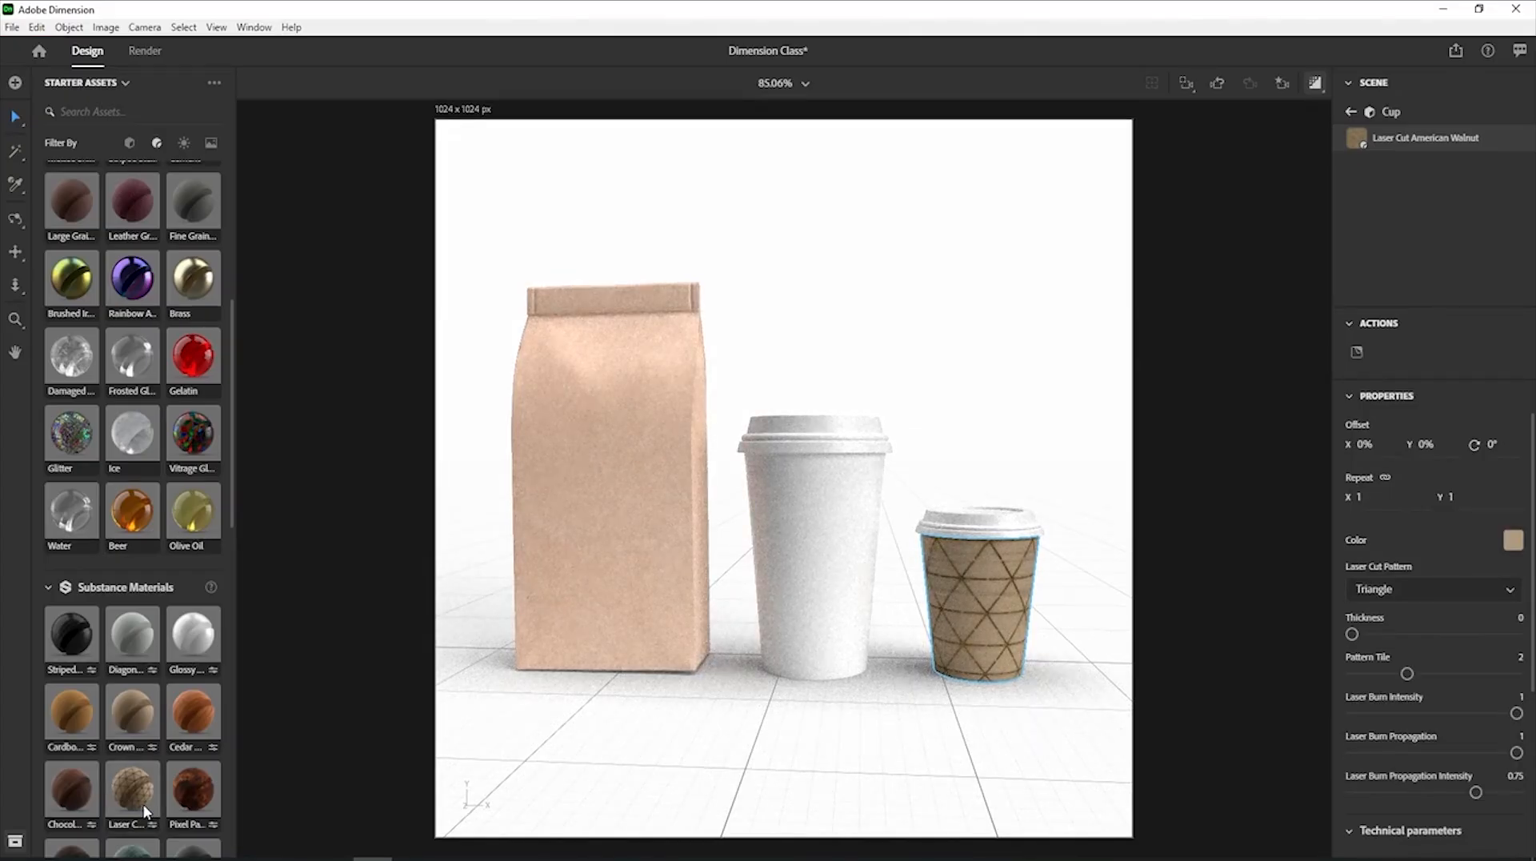
pyautogui.moveTo(1352, 635); pyautogui.dragTo(1367, 634)
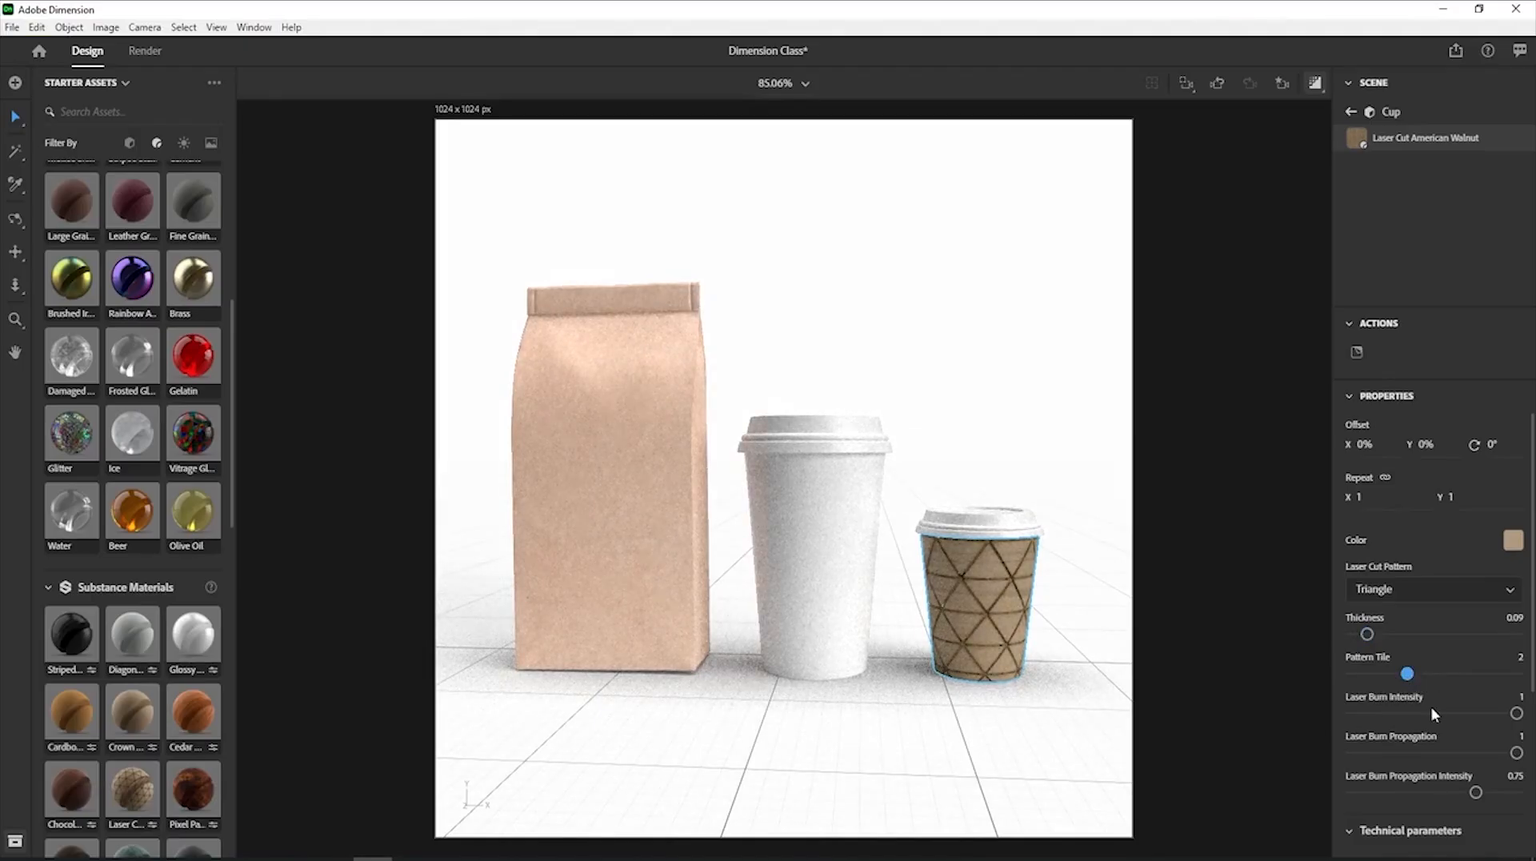
pyautogui.moveTo(1525, 720); pyautogui.dragTo(1481, 720)
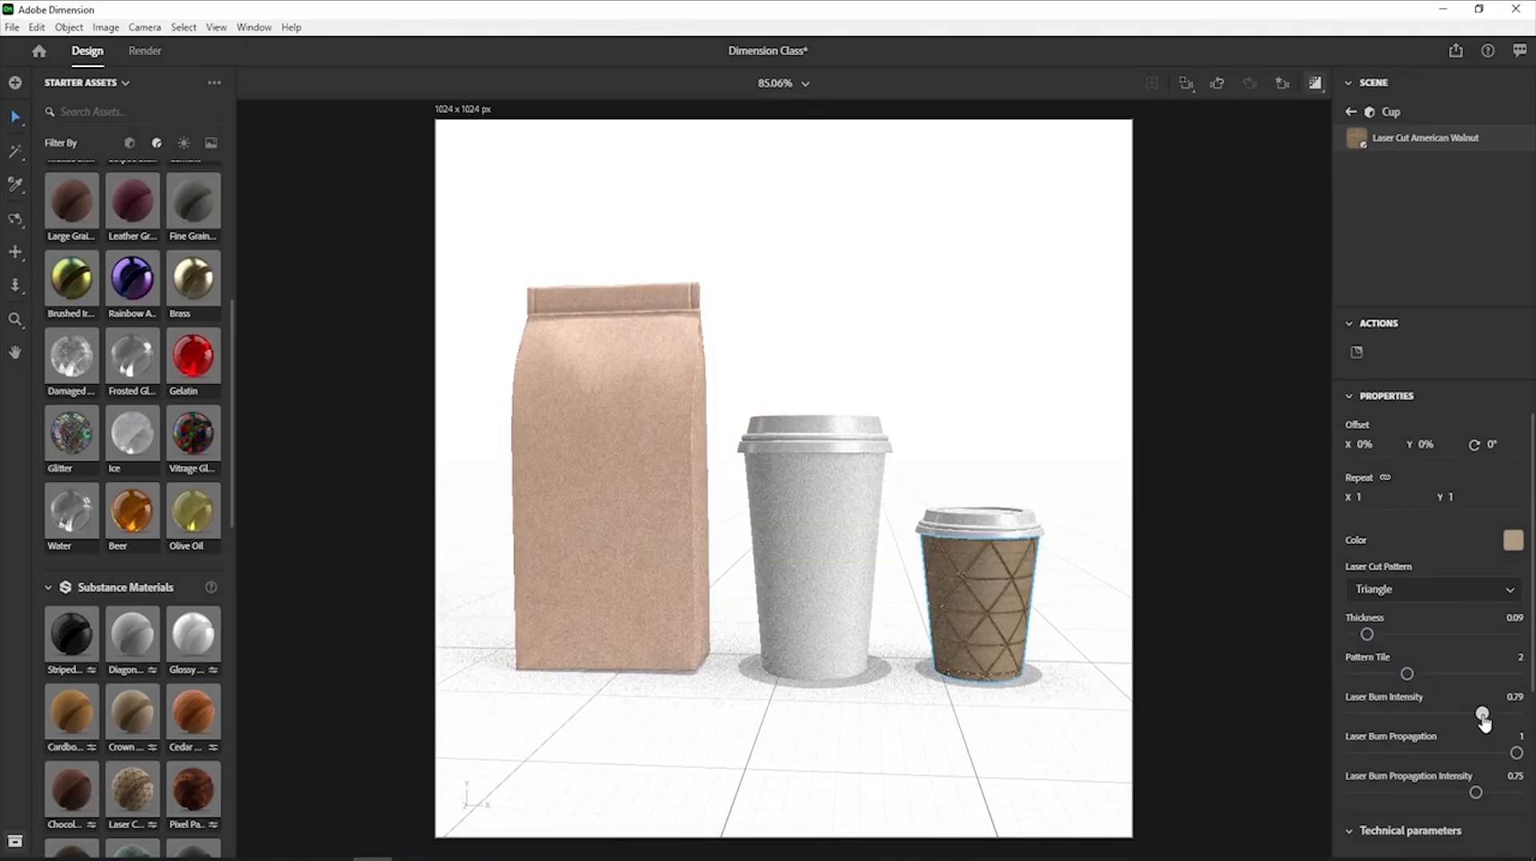
# Try the Vitrage Glass material on the small cup, and undo back to its original Cup Material.
pyautogui.click(203, 452)
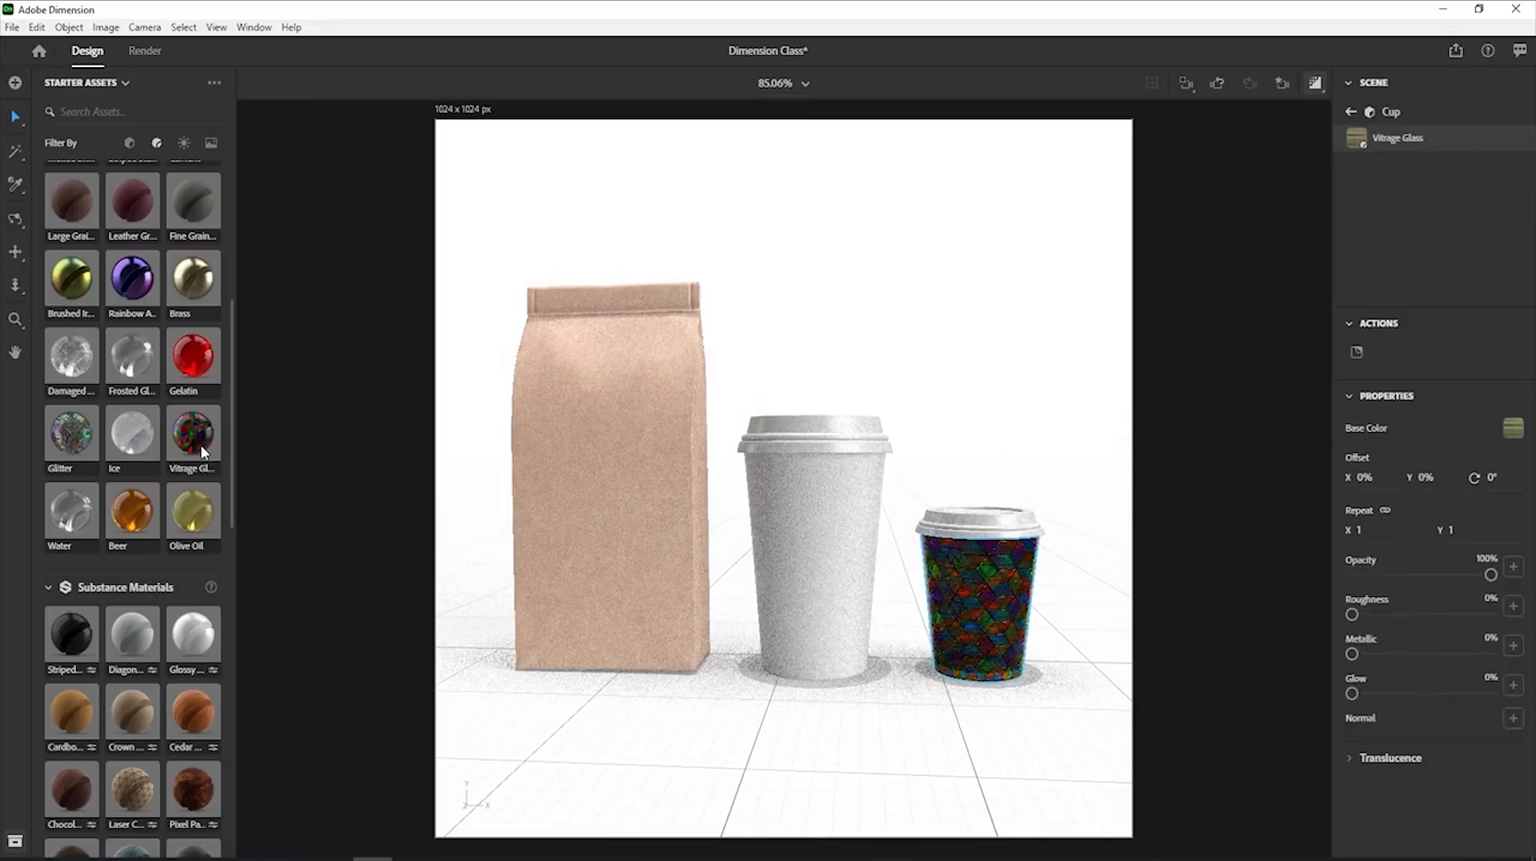
pyautogui.scroll(2, 202, 452)
pyautogui.scroll(3, 203, 452)
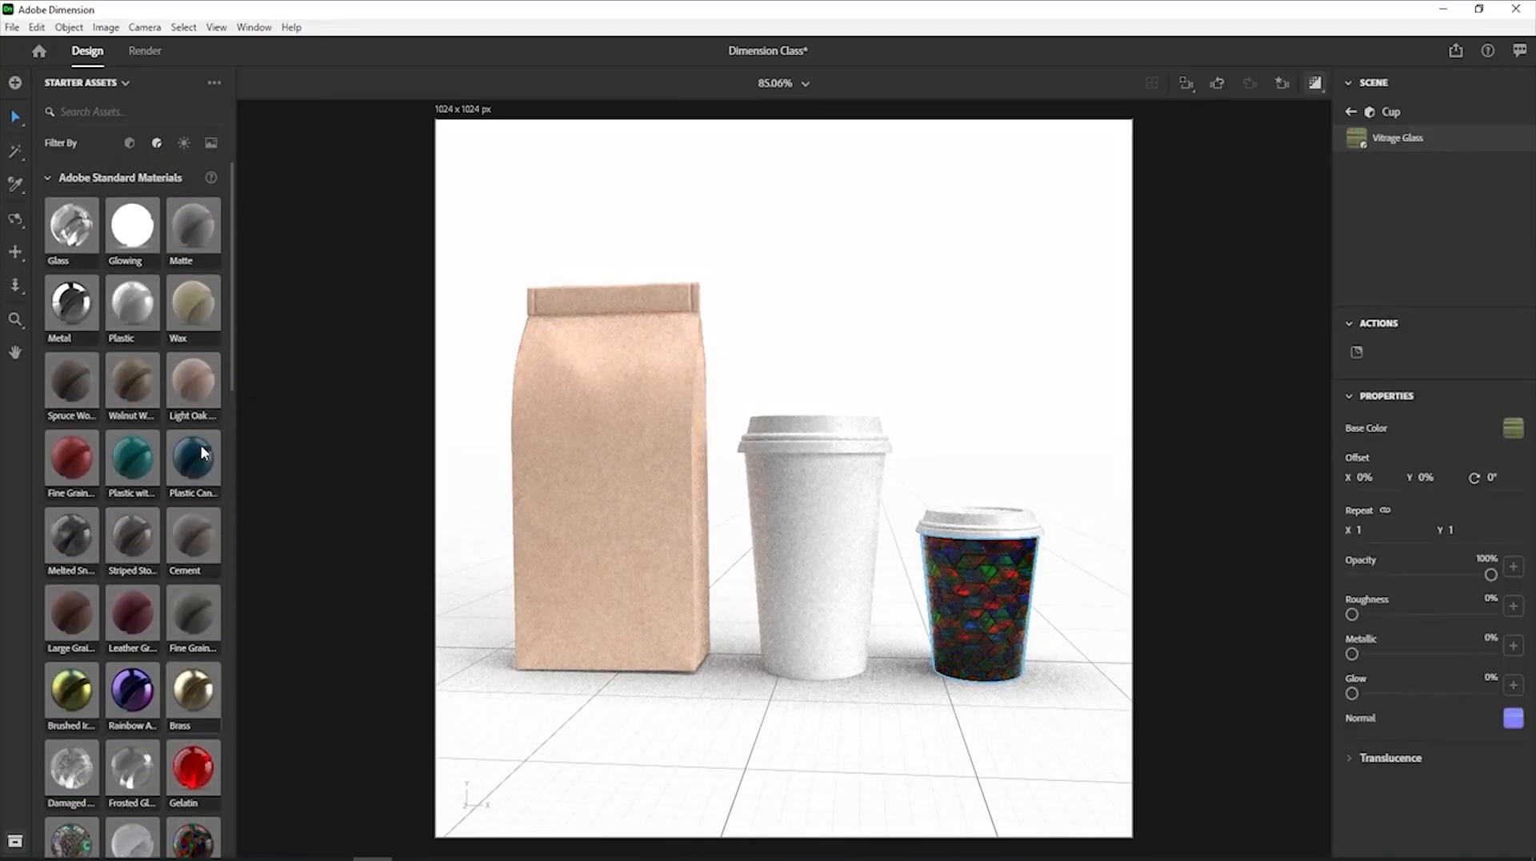
pyautogui.hotkey('ctrl', 'z')
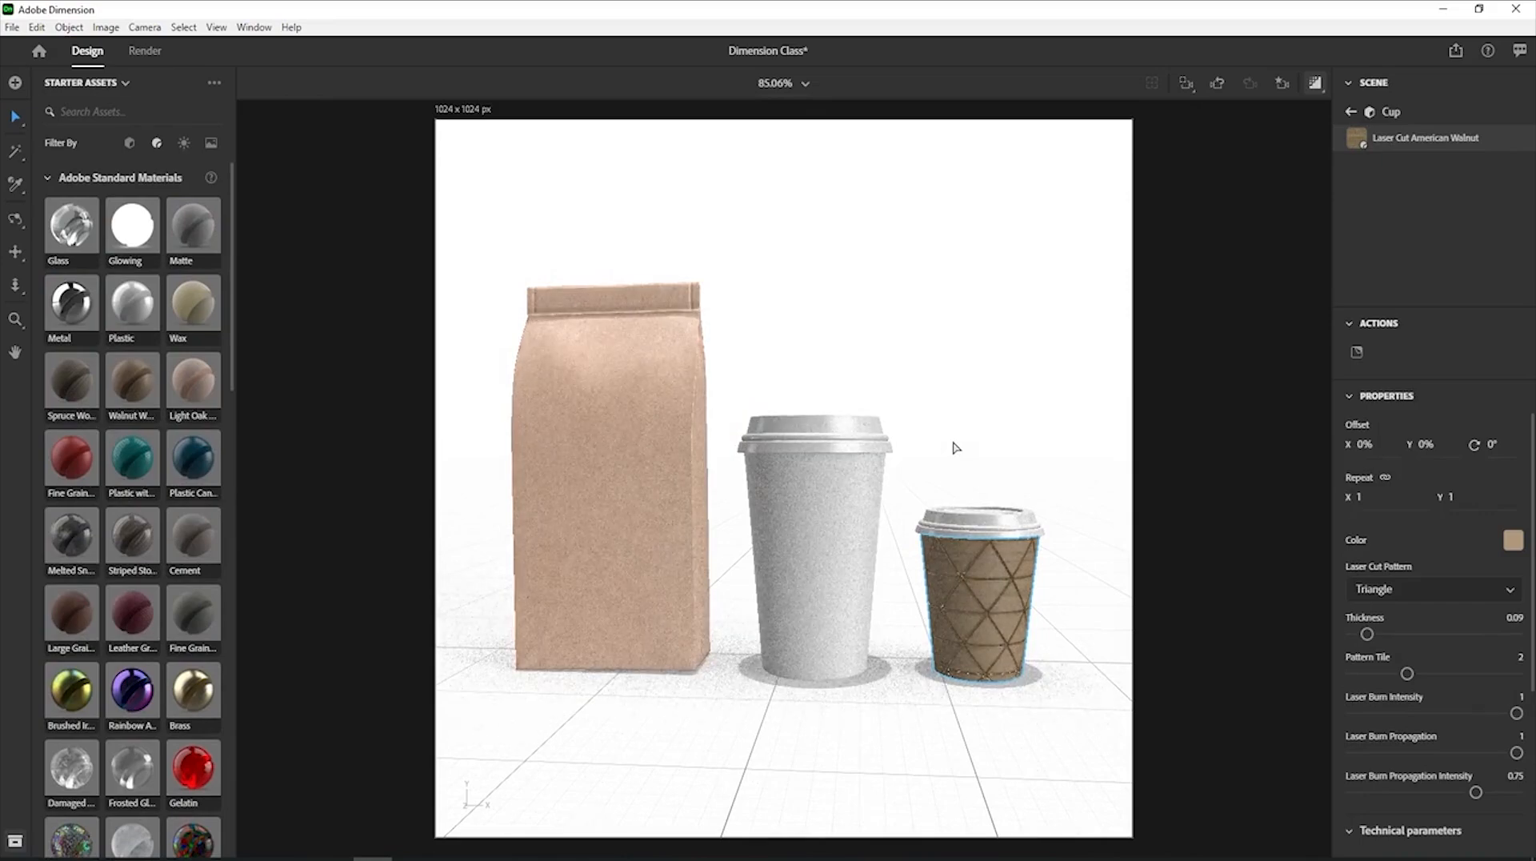
pyautogui.hotkey('ctrl', 'z')
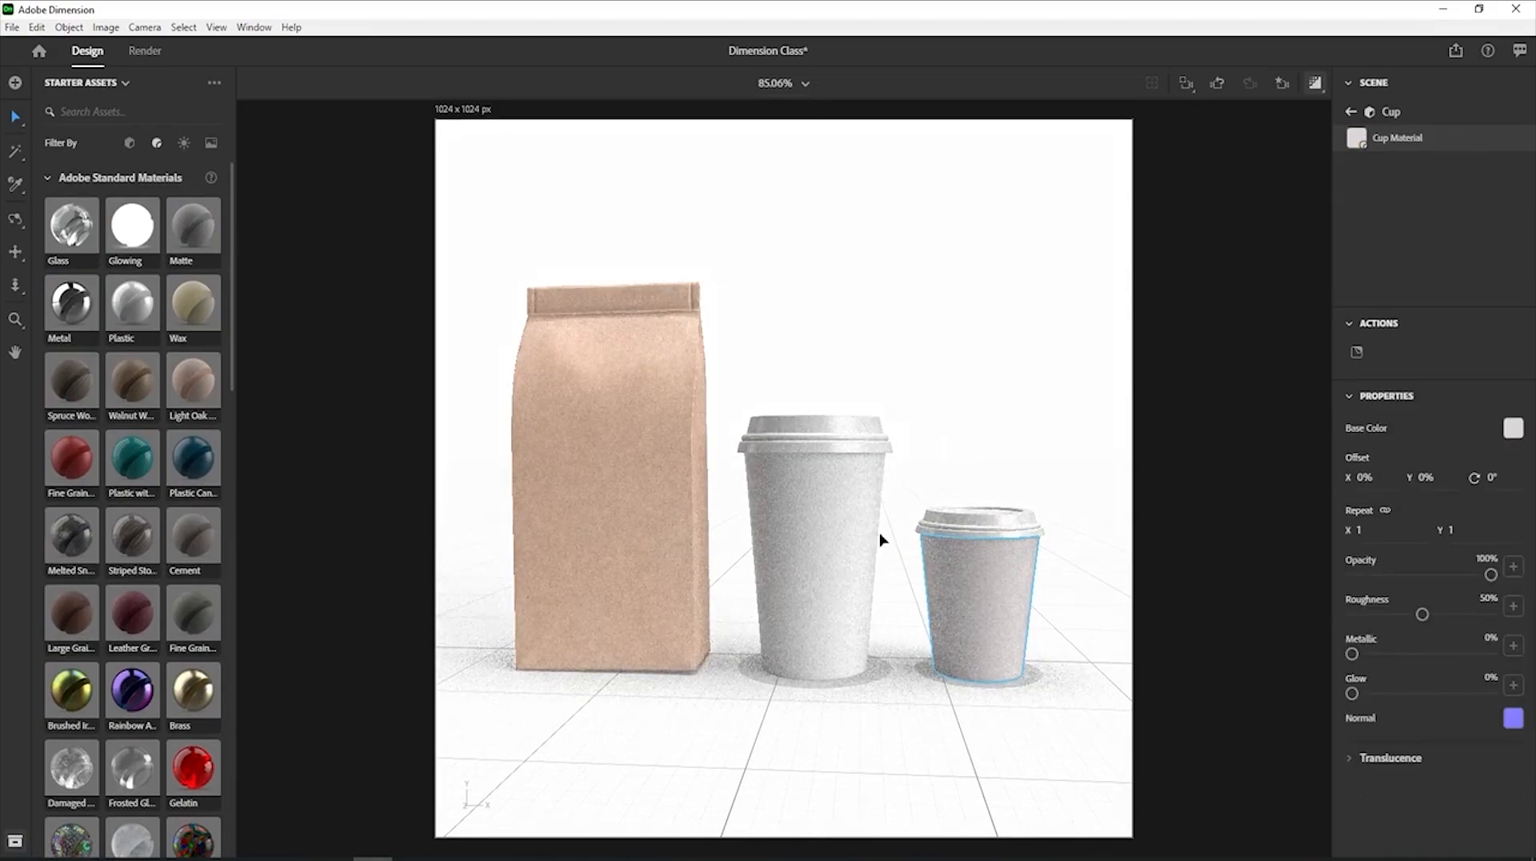
# Set the big coffee cup's Glossy Paper material to roughness variation 0.67 and roughness 0.3.
pyautogui.click(883, 540)
pyautogui.click(777, 537)
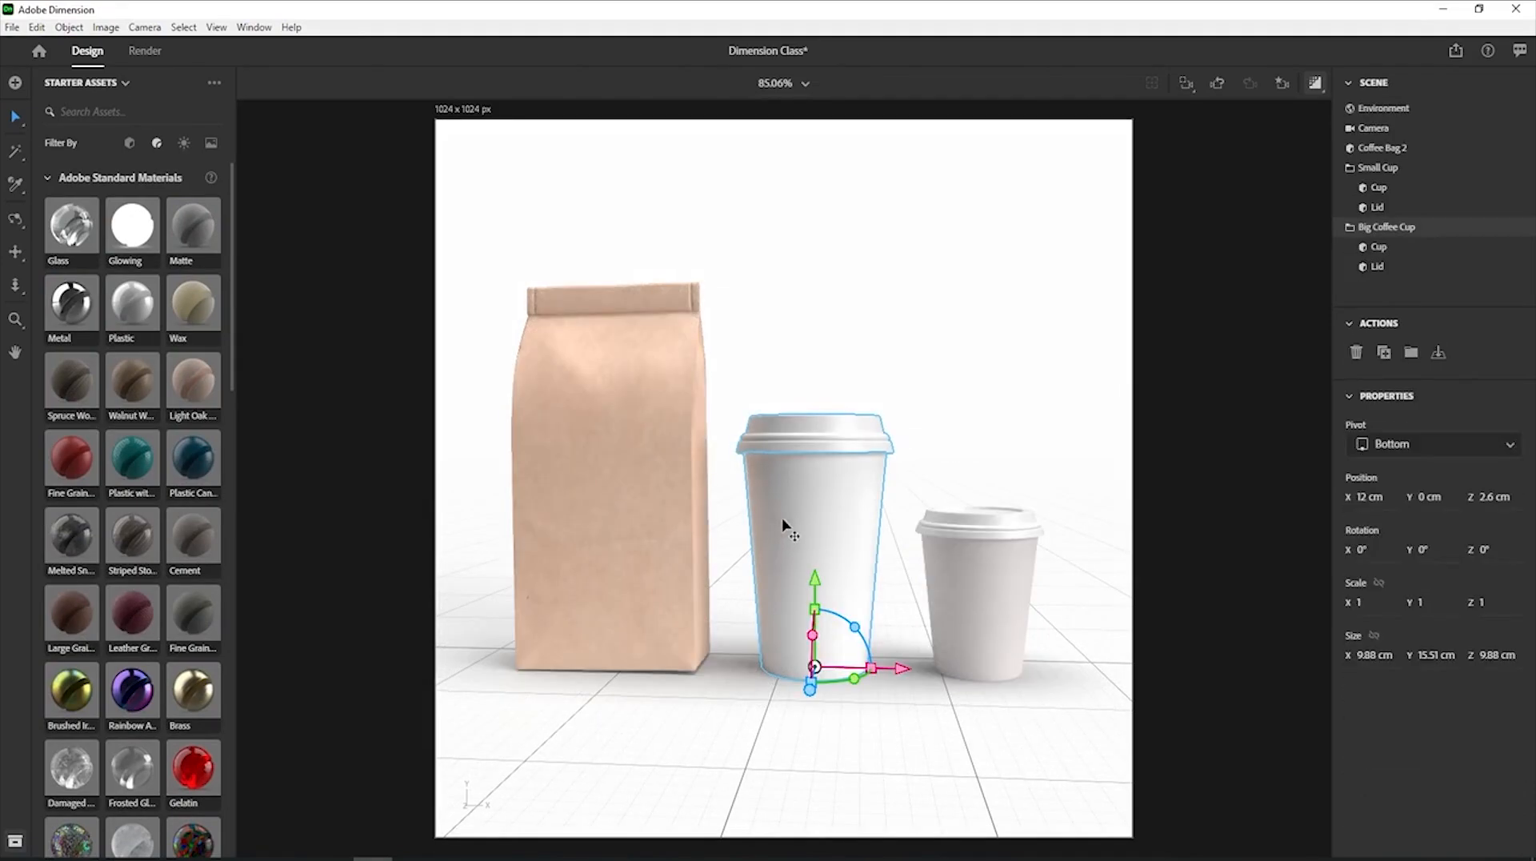
pyautogui.click(1520, 250)
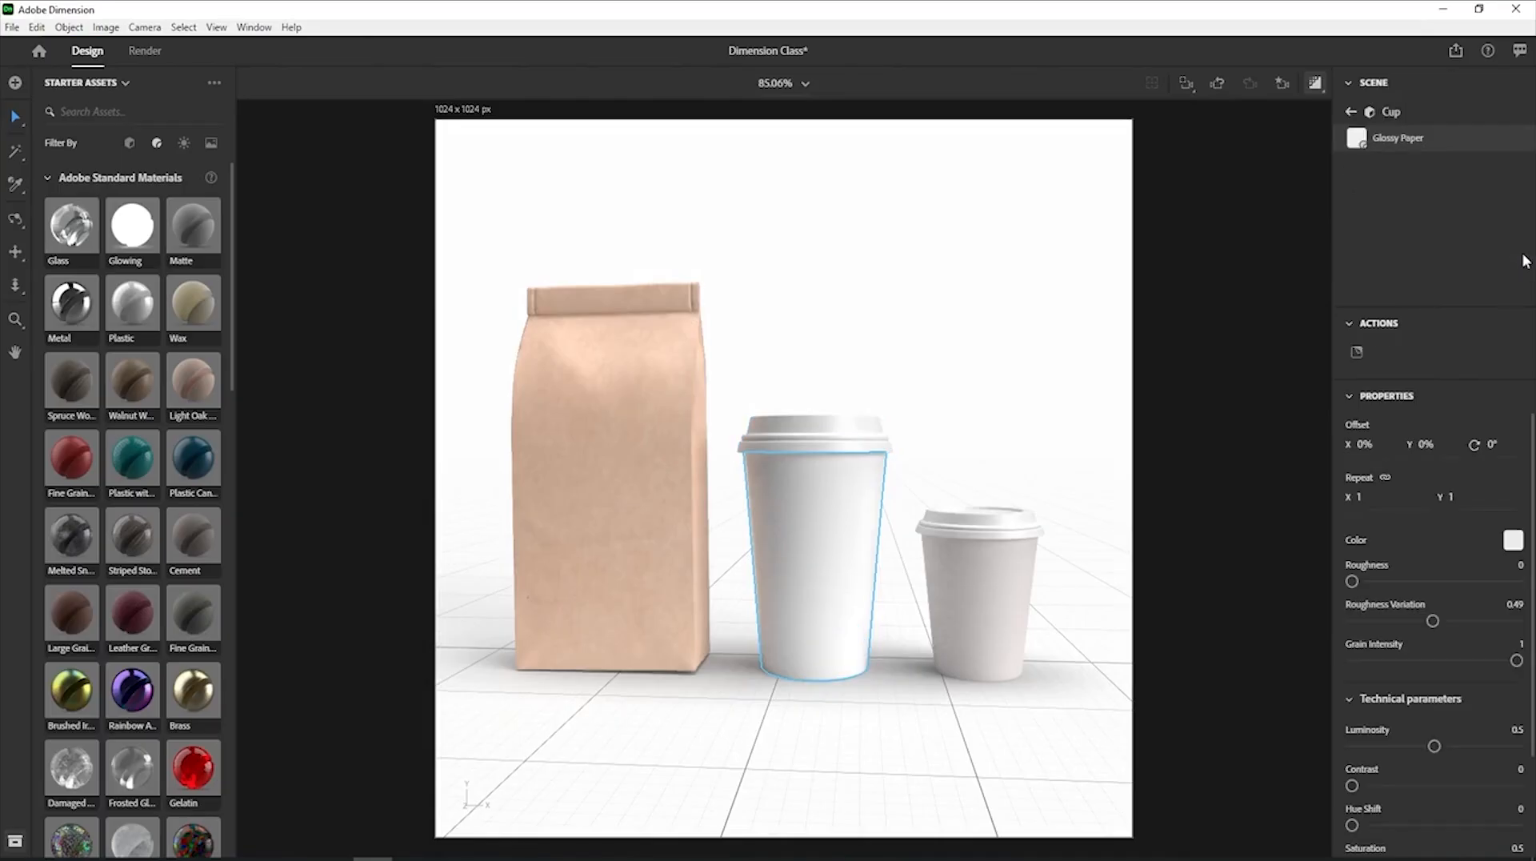
pyautogui.moveTo(1433, 622); pyautogui.dragTo(1463, 622)
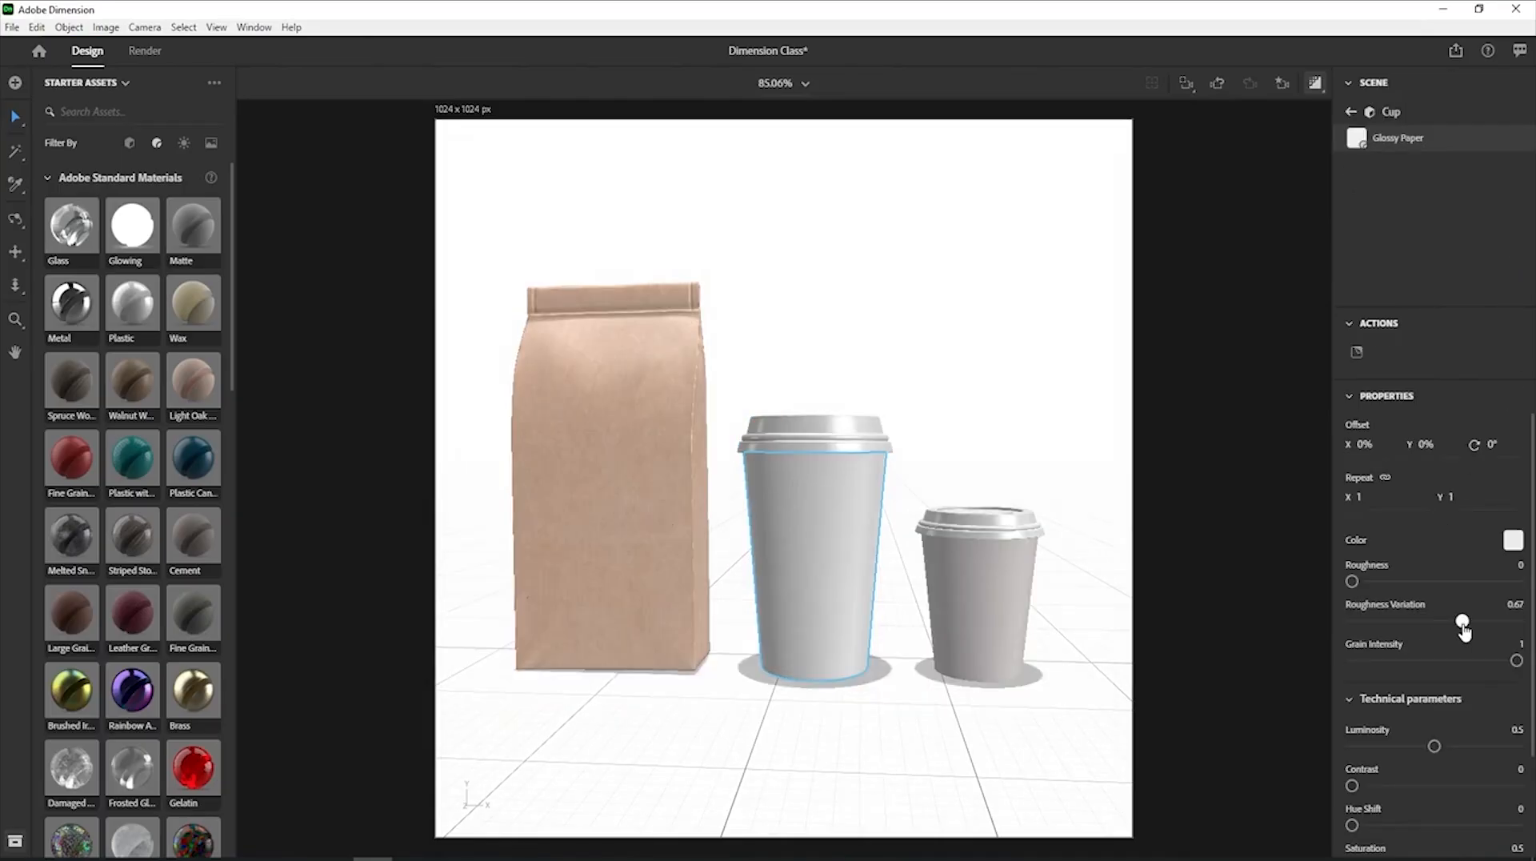
pyautogui.moveTo(1352, 581); pyautogui.dragTo(1404, 583)
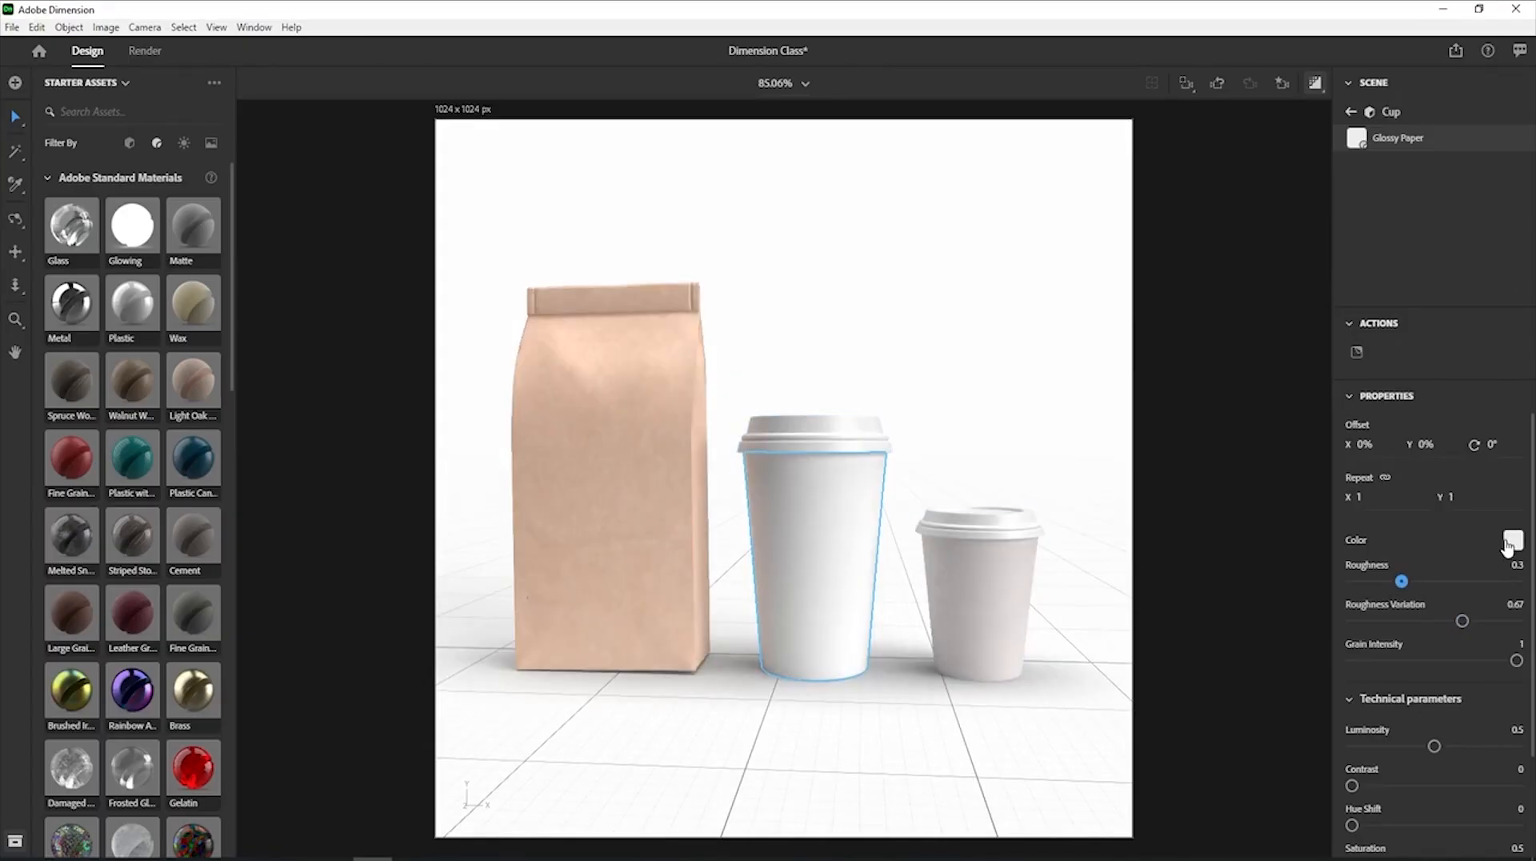
# Set the big coffee cup's Glossy Paper color to the dark blue hex value 092A44 from the Notepad notes.
pyautogui.click(1510, 542)
pyautogui.hotkey('alt', 'Tab')
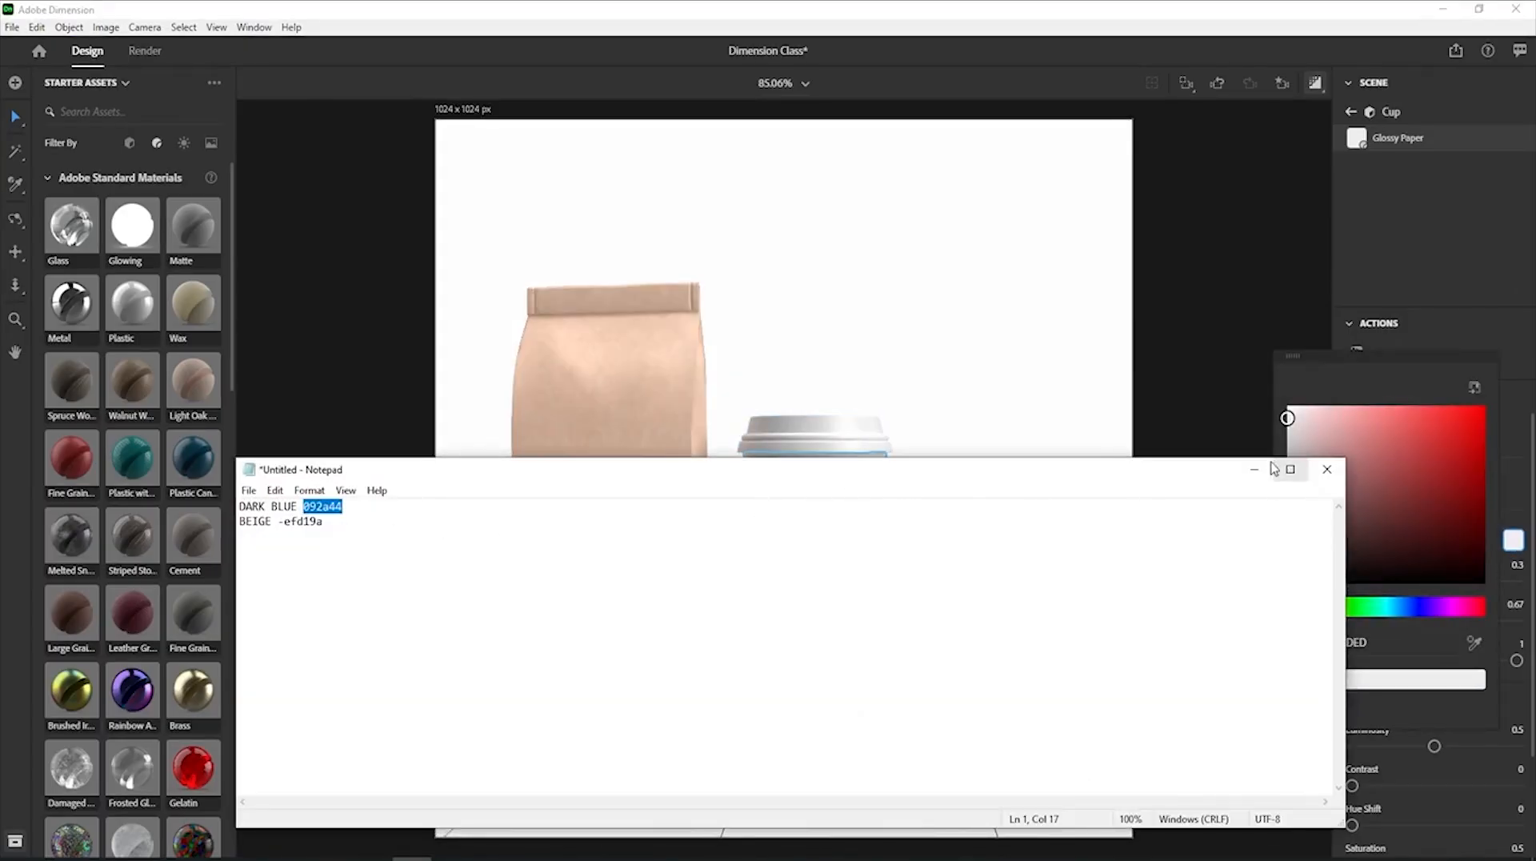
pyautogui.hotkey('alt', 'Tab')
pyautogui.click(1350, 643)
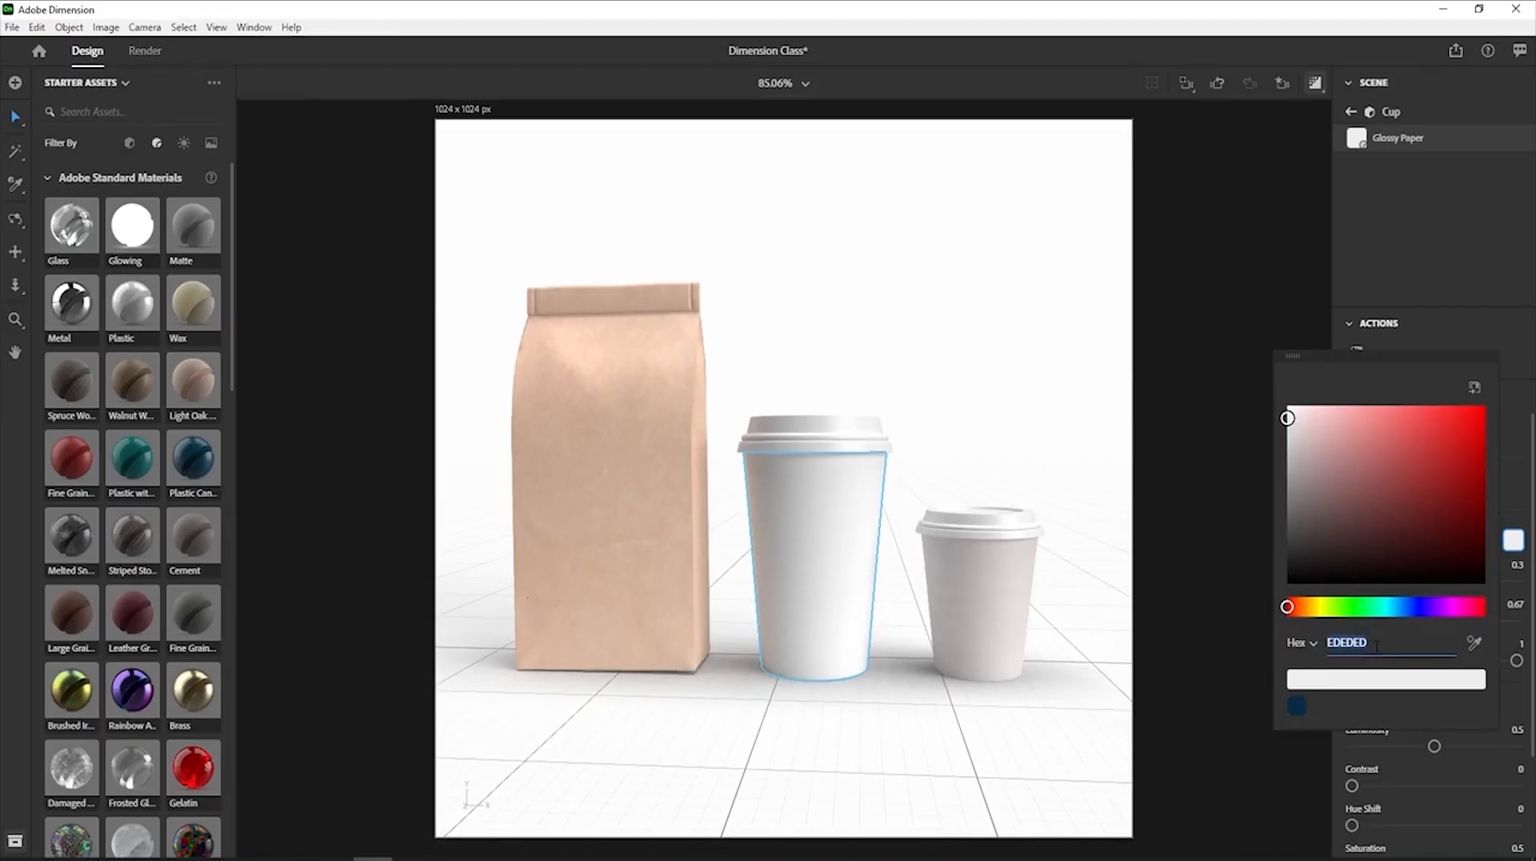
pyautogui.moveTo(1359, 646); pyautogui.dragTo(1347, 647)
pyautogui.write('092a44')
pyautogui.press('Return')
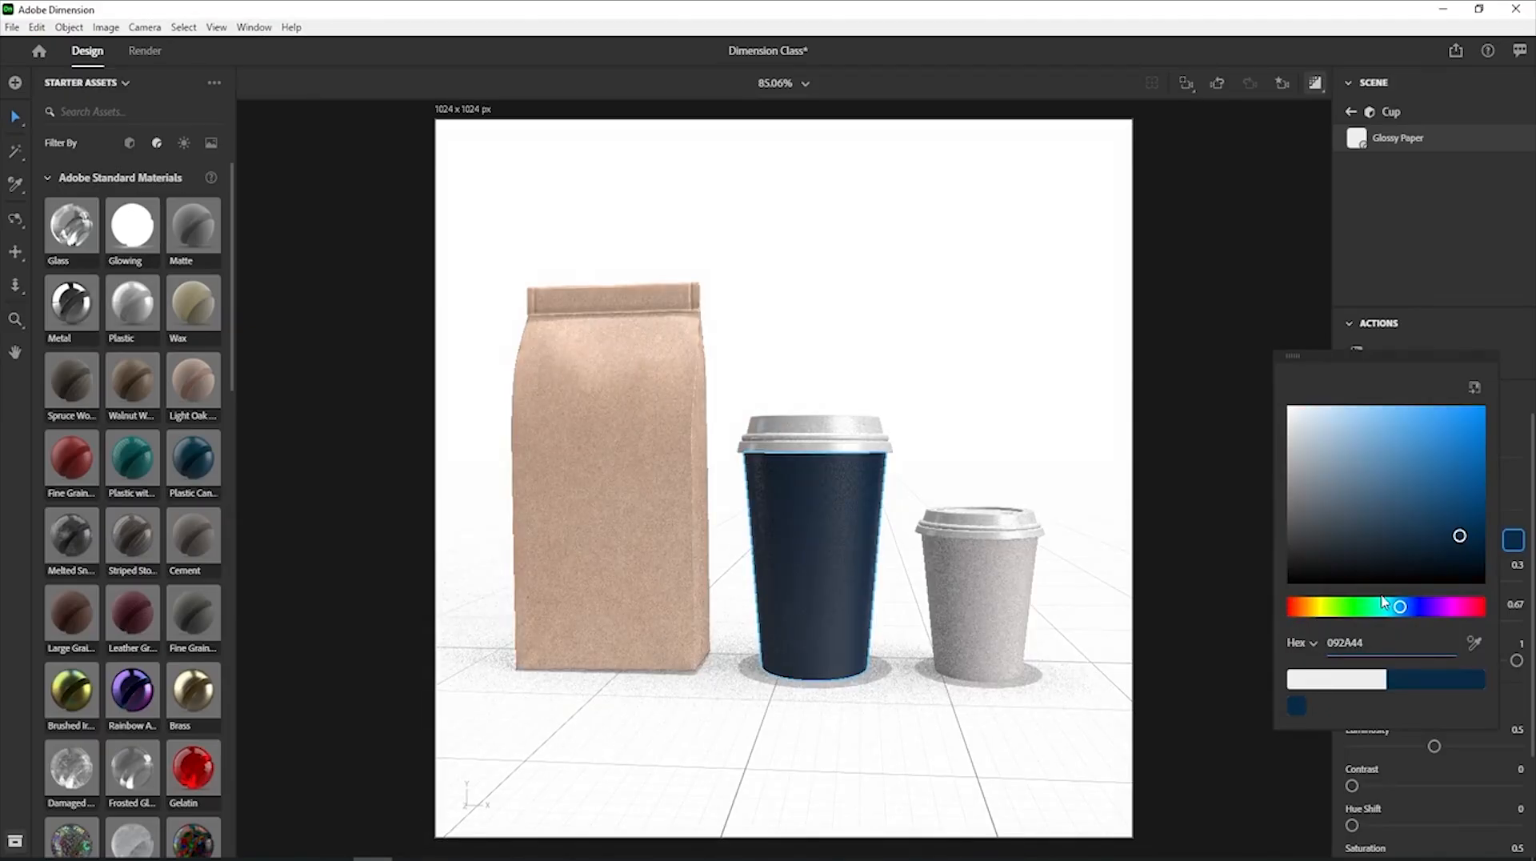
# Switch to Notepad, copy the beige color code efd19a, and return to the 3D scene.
pyautogui.click(864, 438)
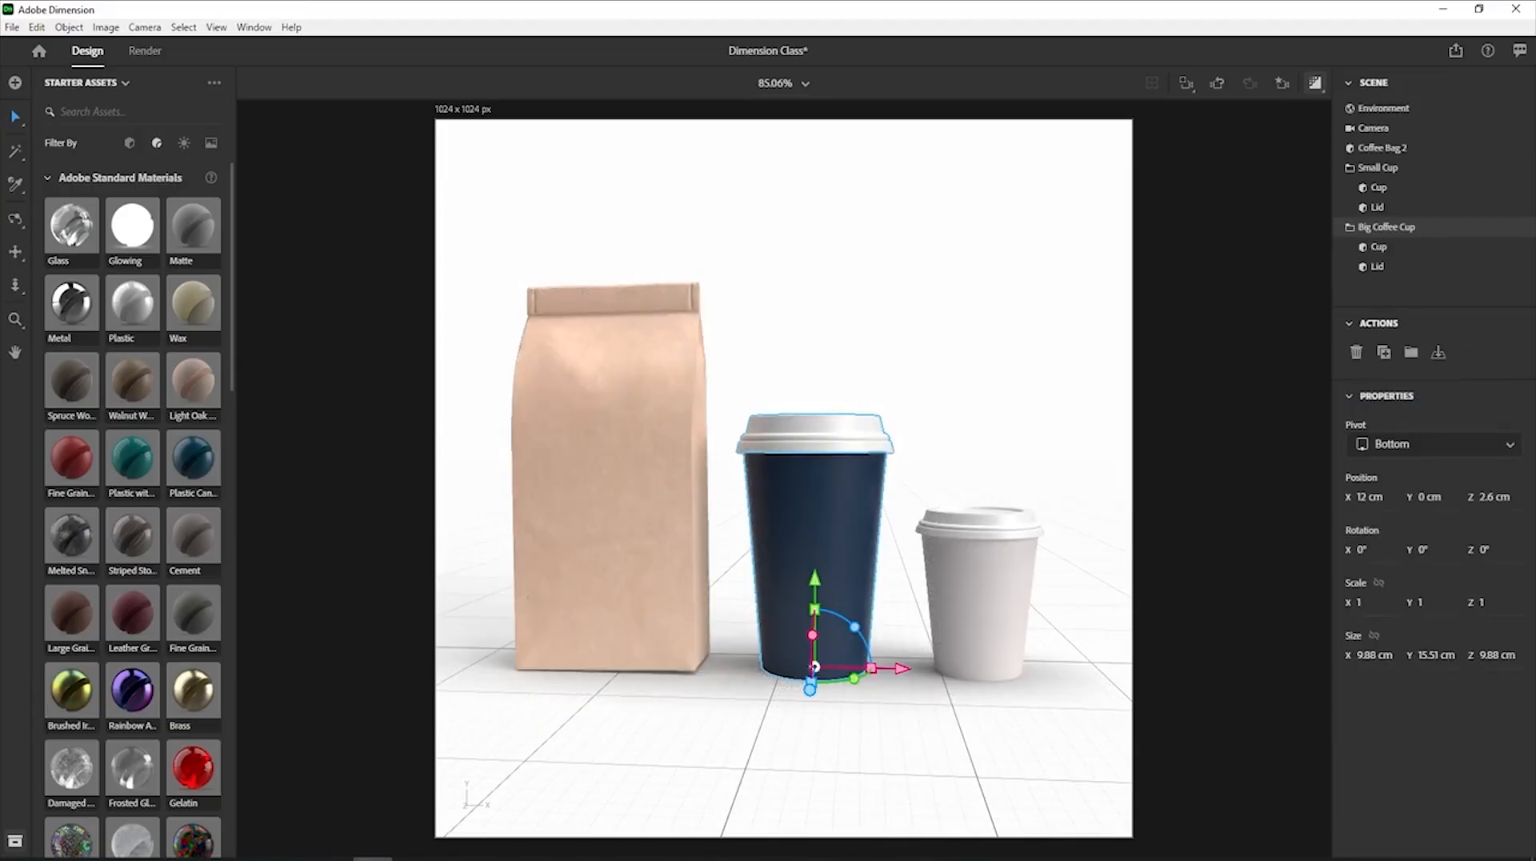
pyautogui.click(413, 859)
pyautogui.moveTo(285, 525); pyautogui.dragTo(327, 525)
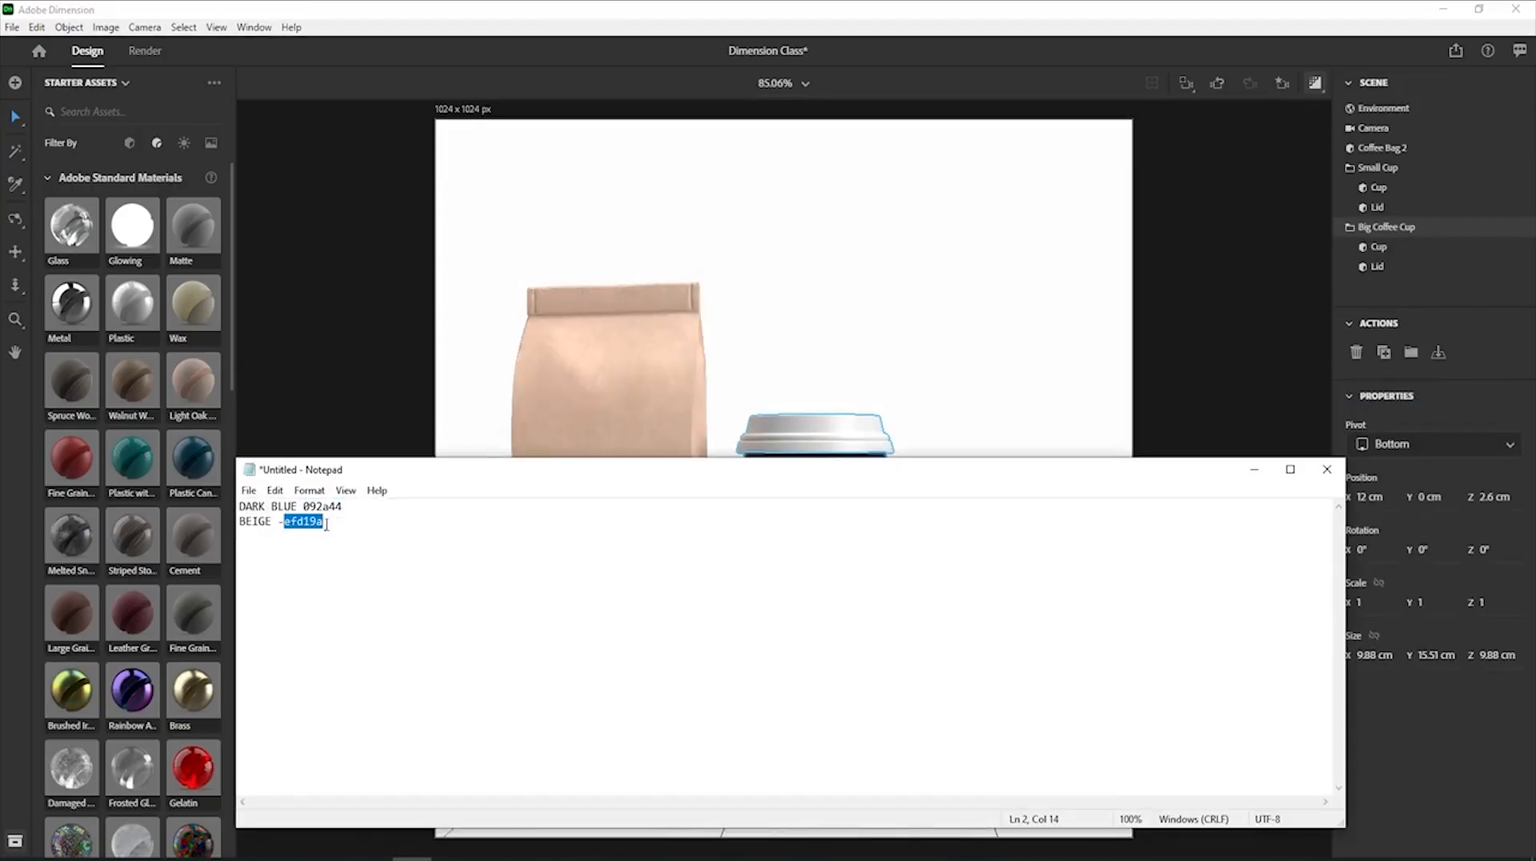
pyautogui.click(1254, 468)
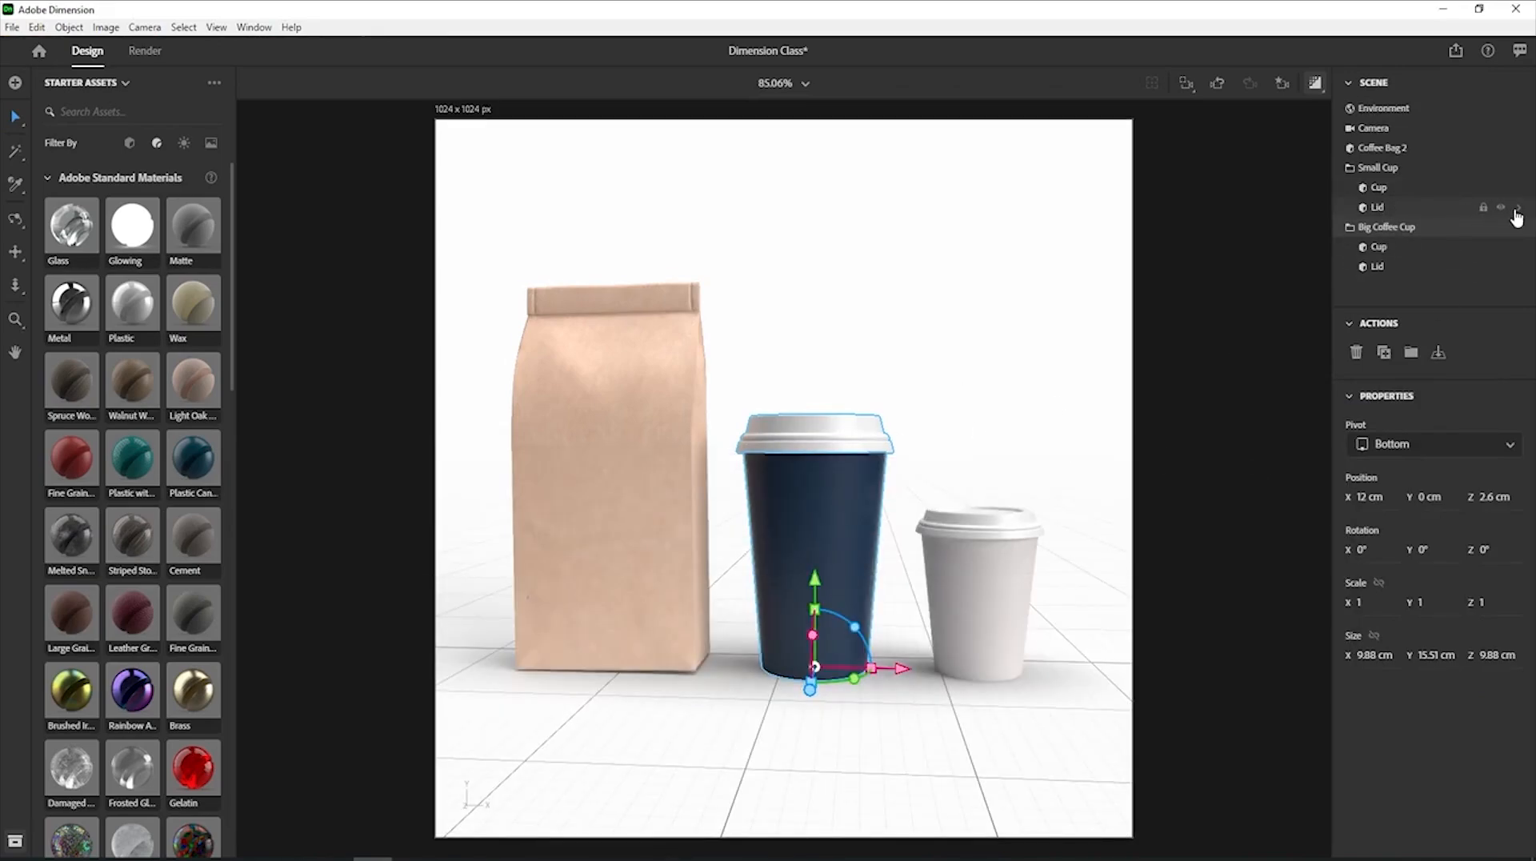
# Set the base color of the big coffee cup's lid material to hex EFD19A.
pyautogui.doubleClick(1520, 268)
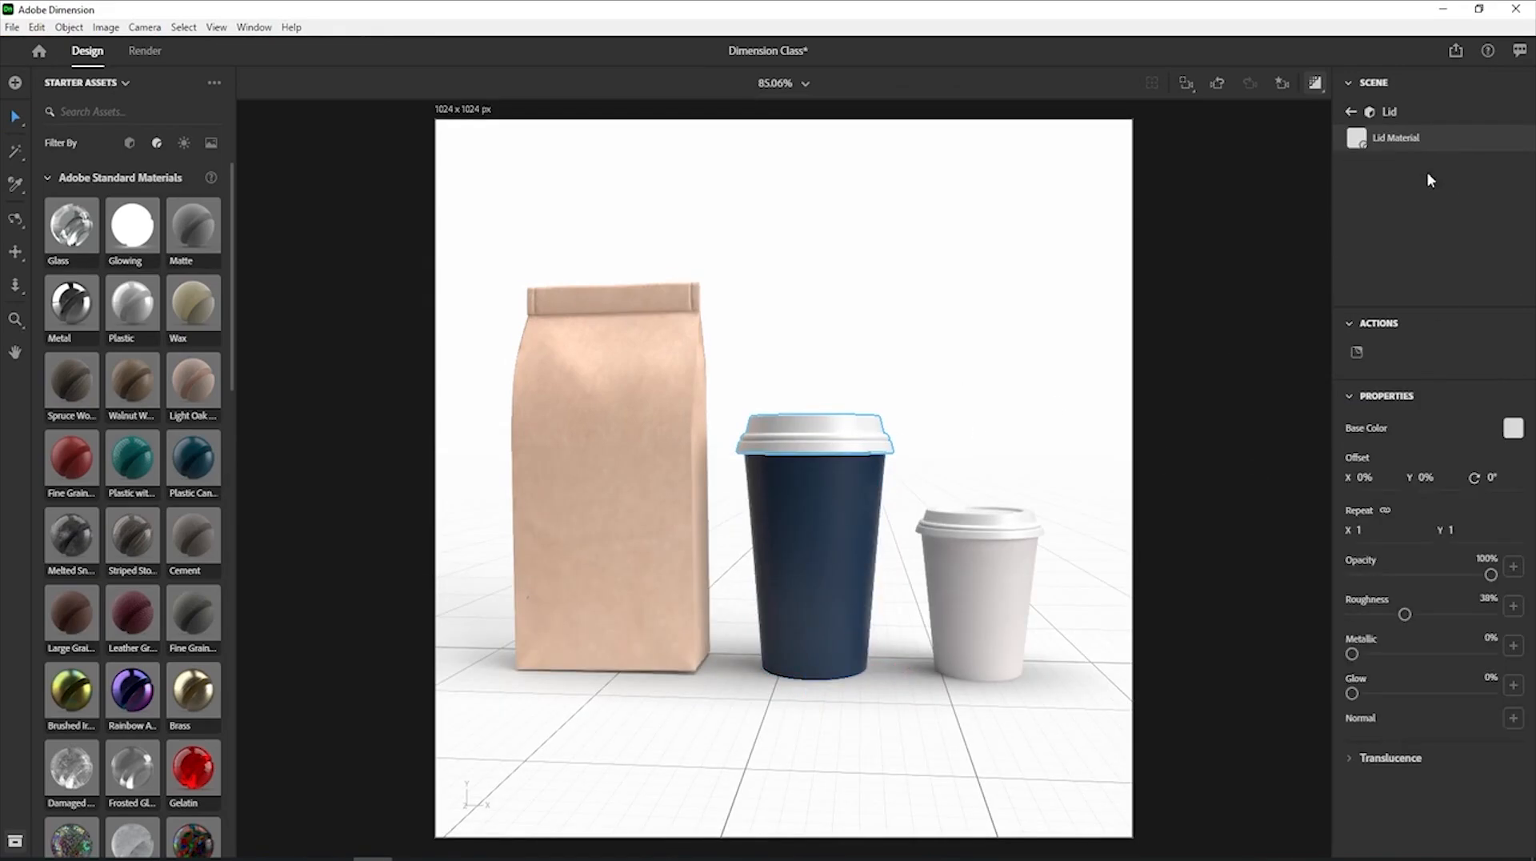
pyautogui.click(1514, 427)
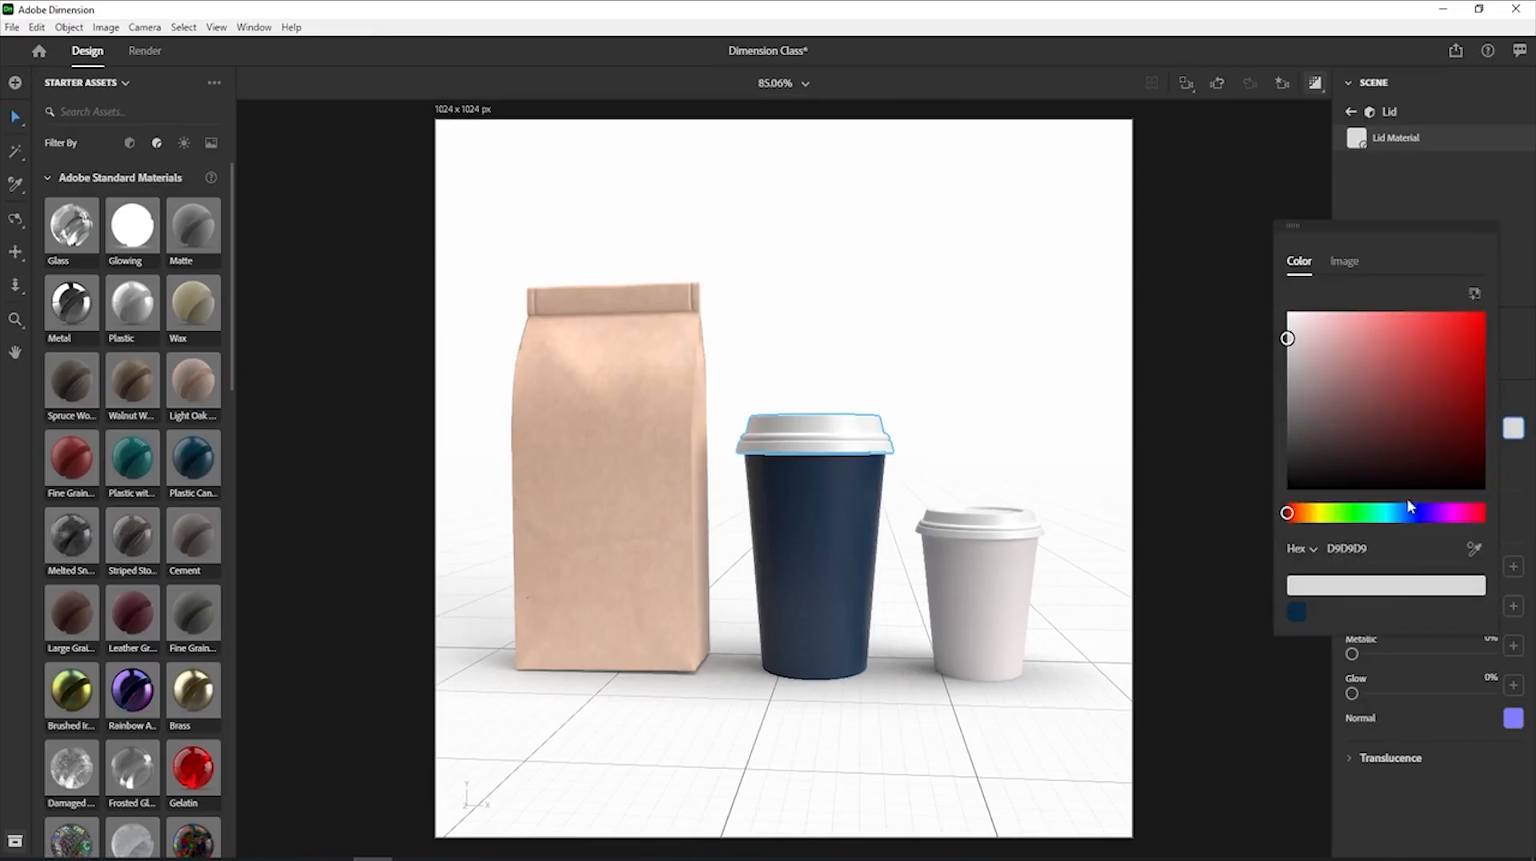
pyautogui.moveTo(1404, 548); pyautogui.dragTo(1280, 544)
pyautogui.write('EFD19A')
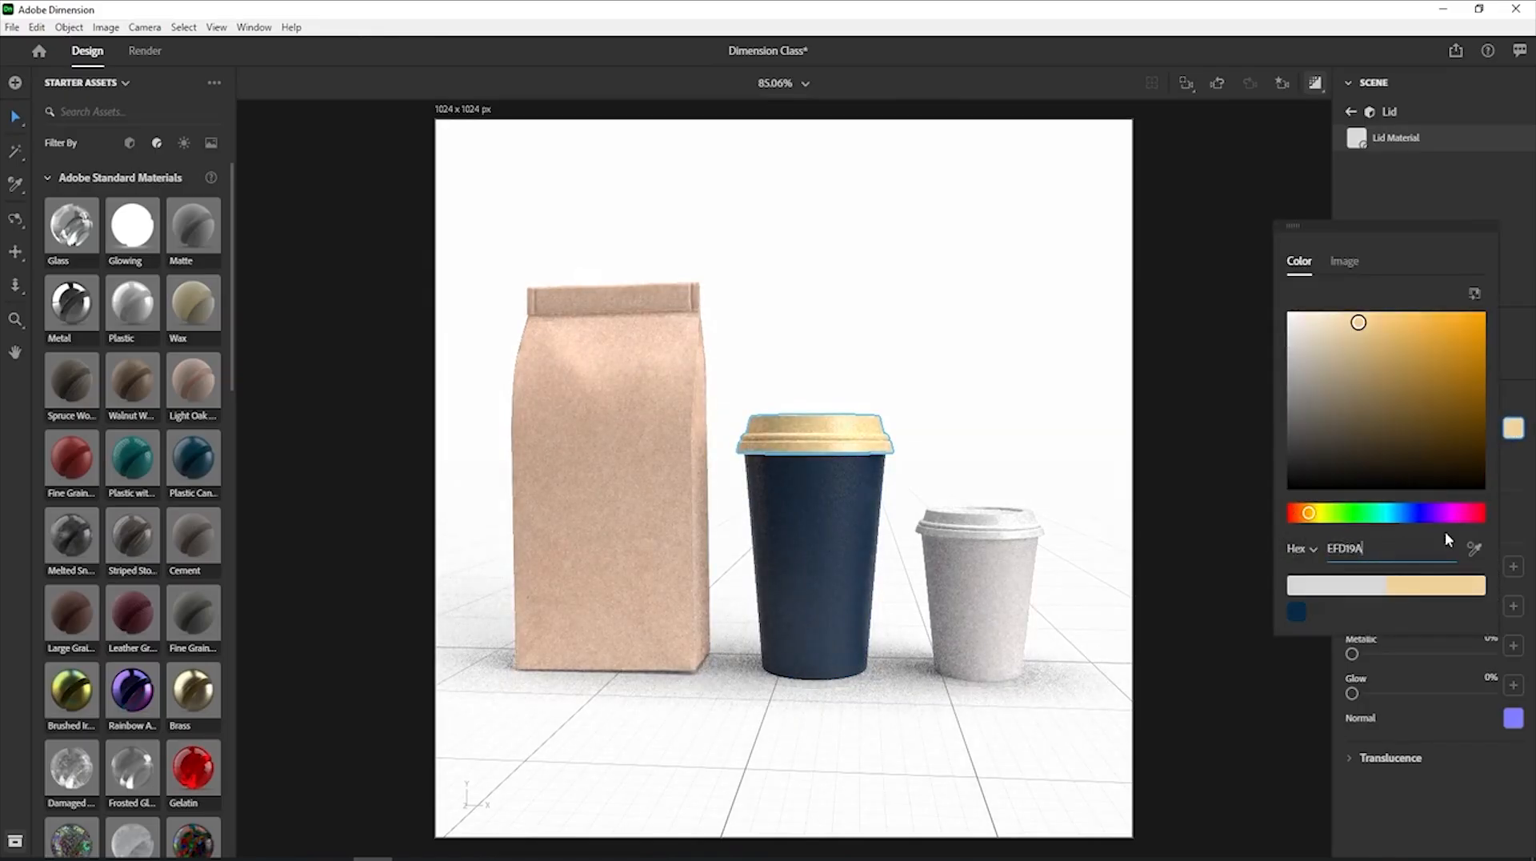
pyautogui.click(1215, 264)
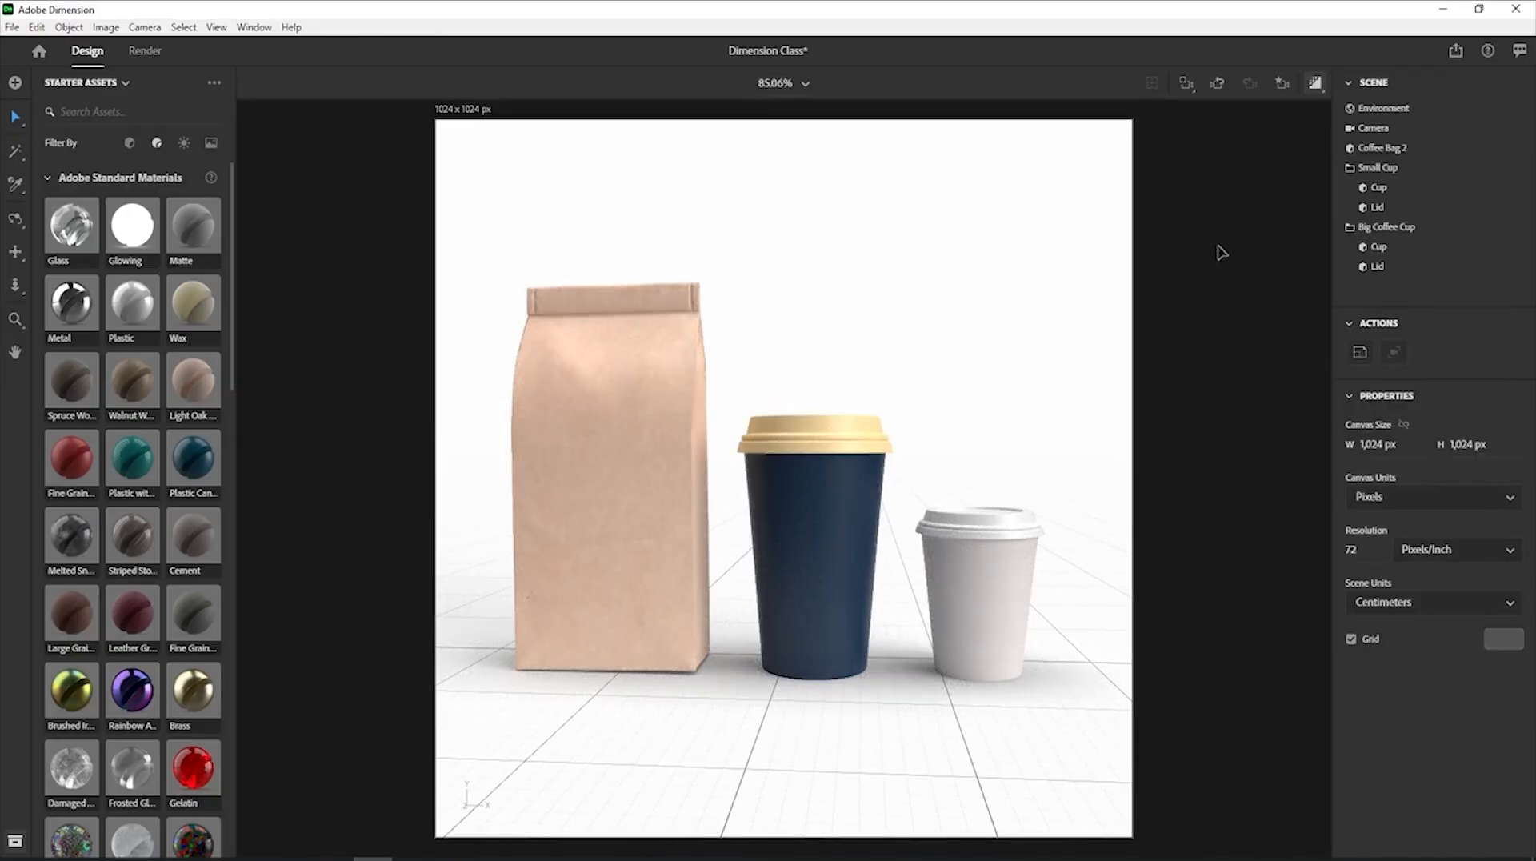
# Sample the big cup's dark blue paper material onto the small cup, and its beige lid material onto the small lid.
pyautogui.click(1024, 584)
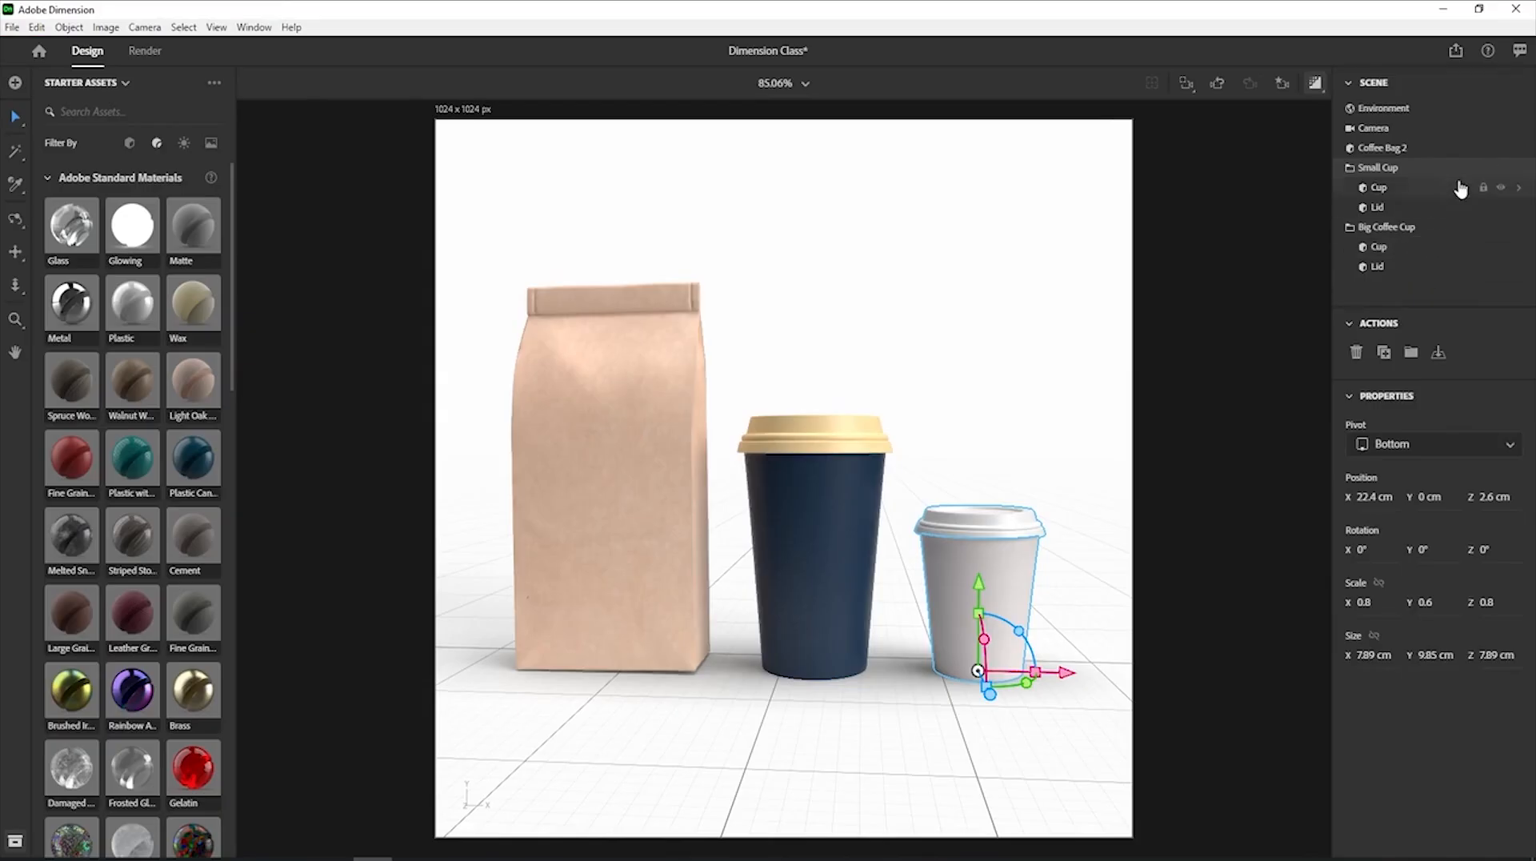
pyautogui.click(1521, 195)
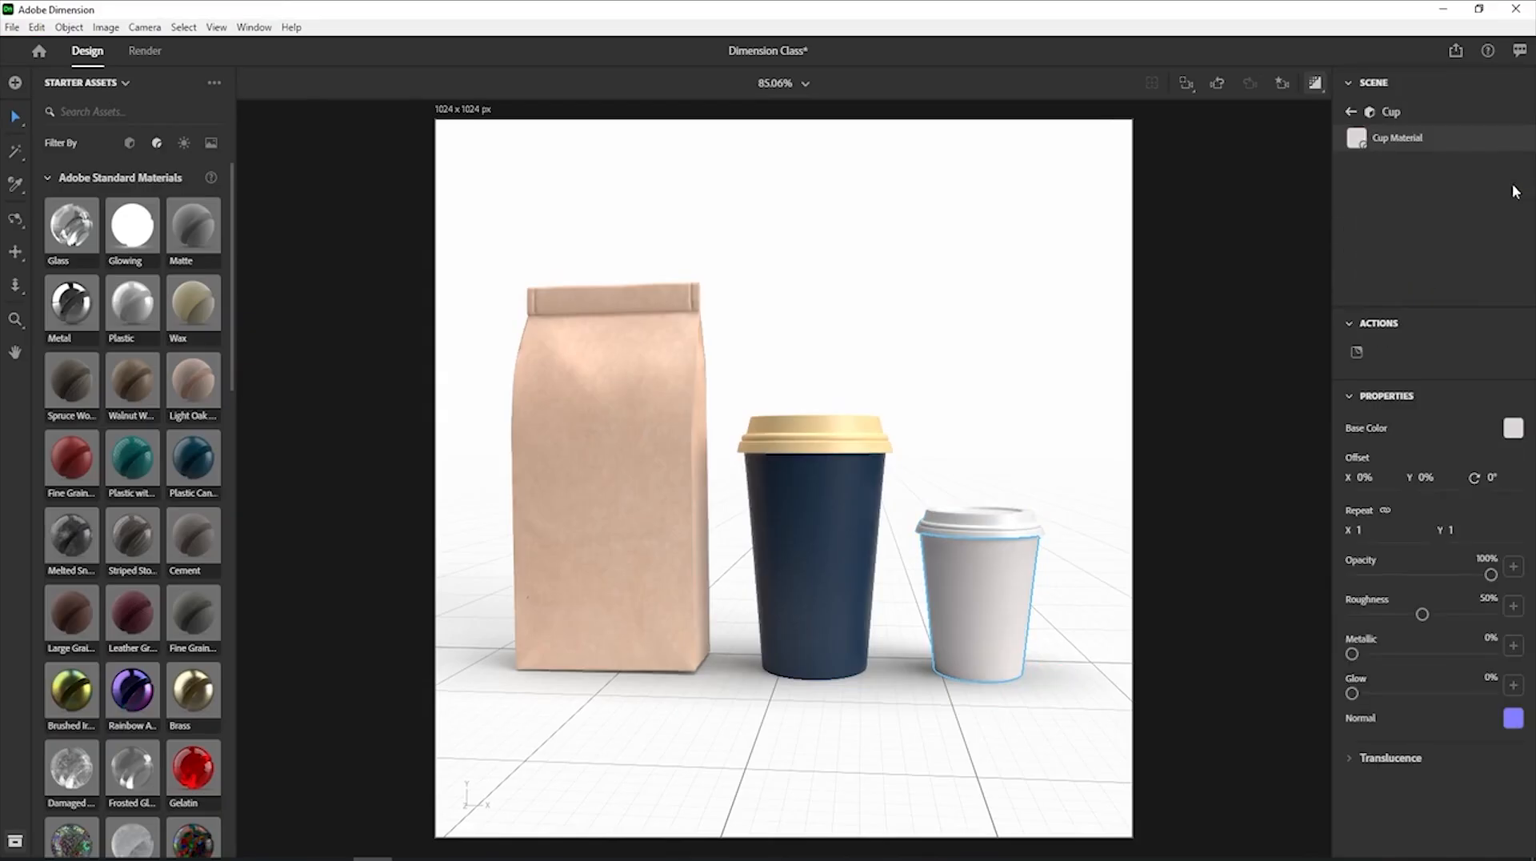
pyautogui.click(16, 192)
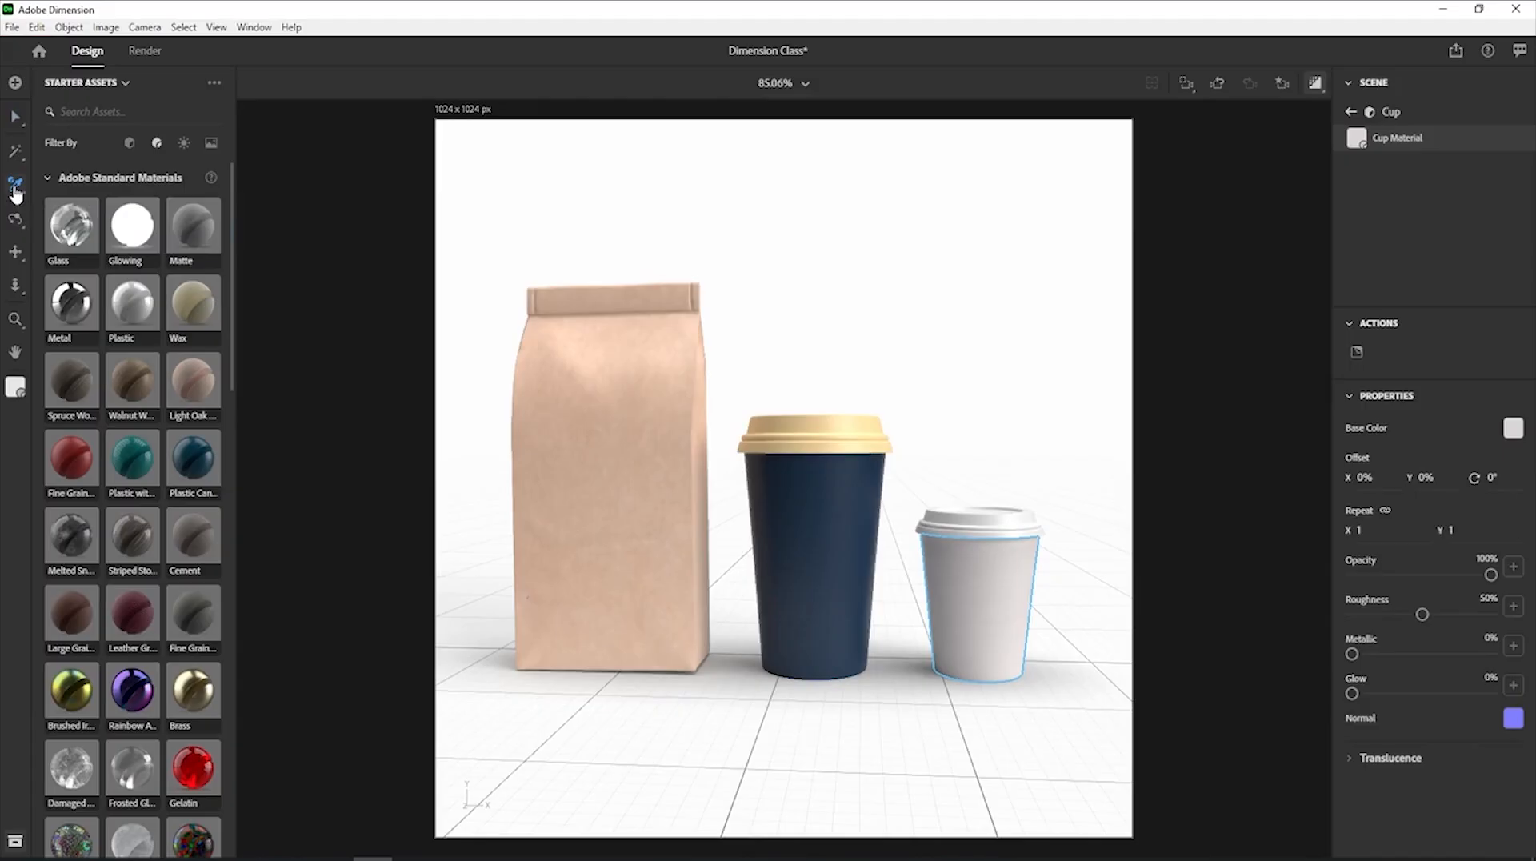
pyautogui.click(793, 485)
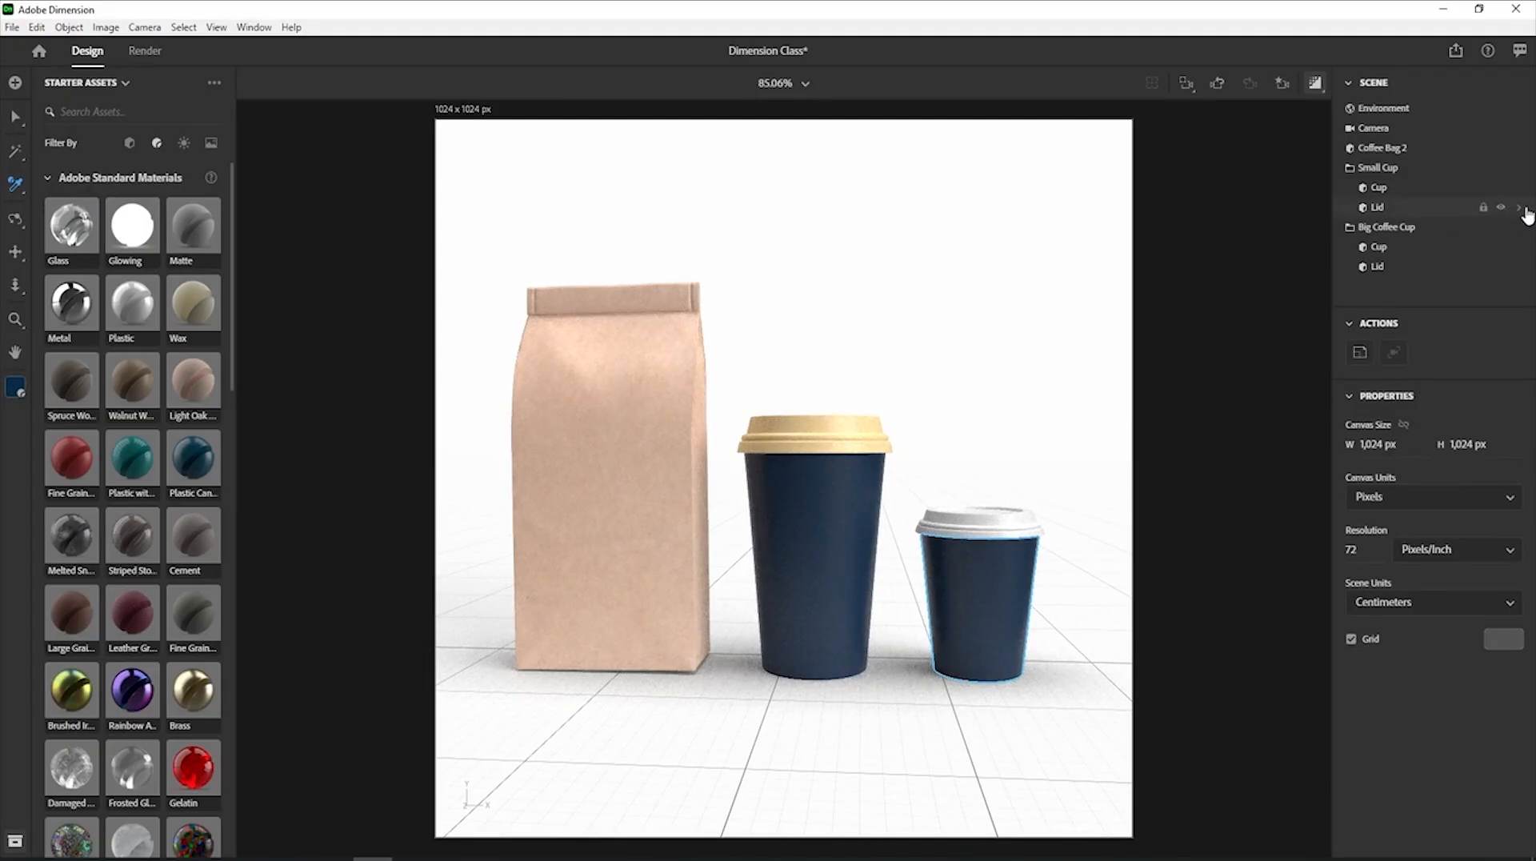
pyautogui.click(1522, 210)
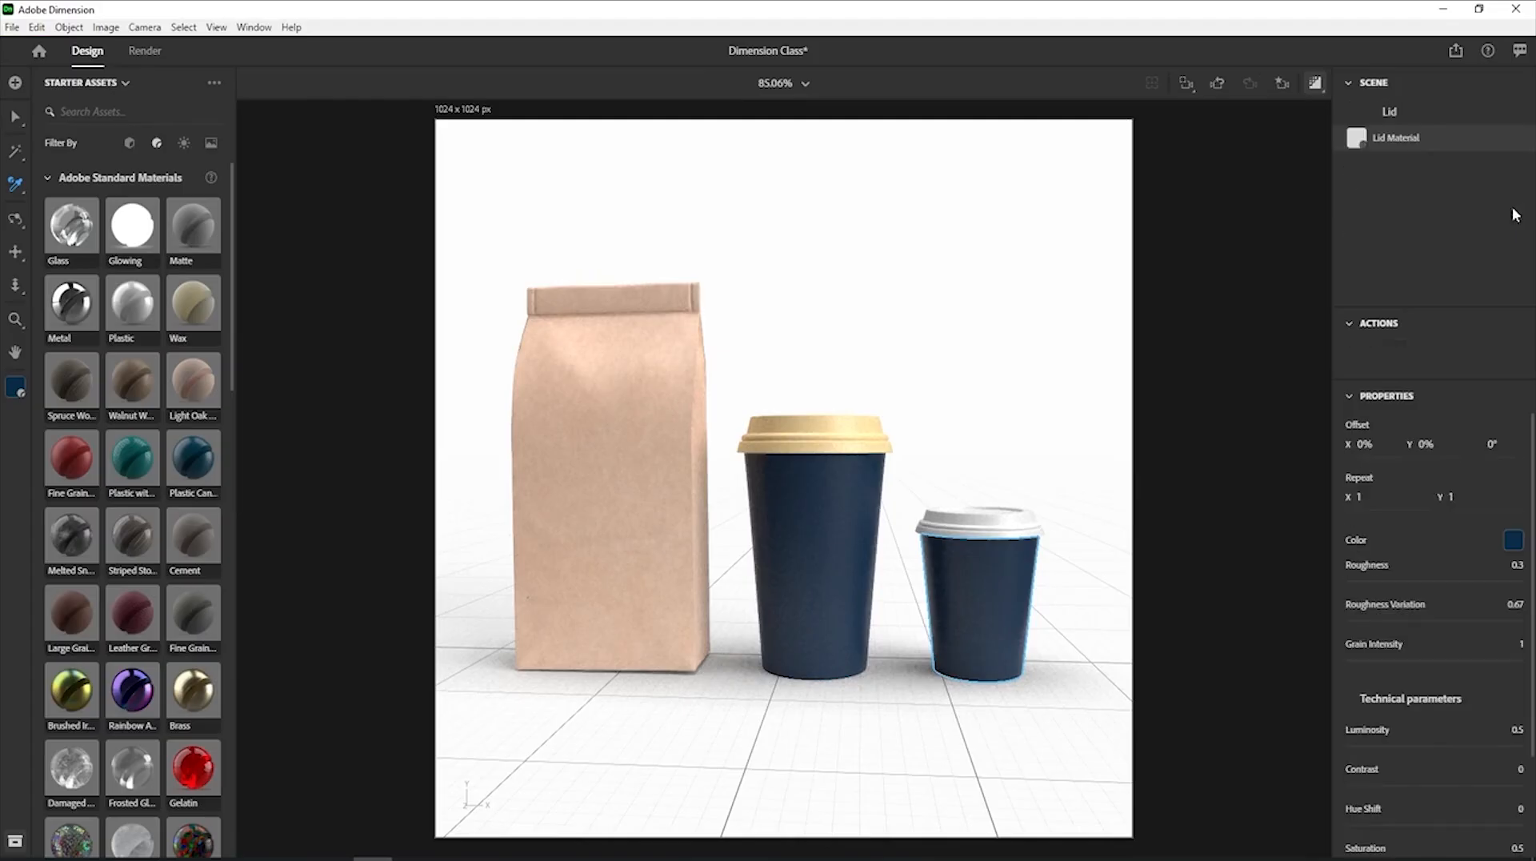
pyautogui.click(843, 418)
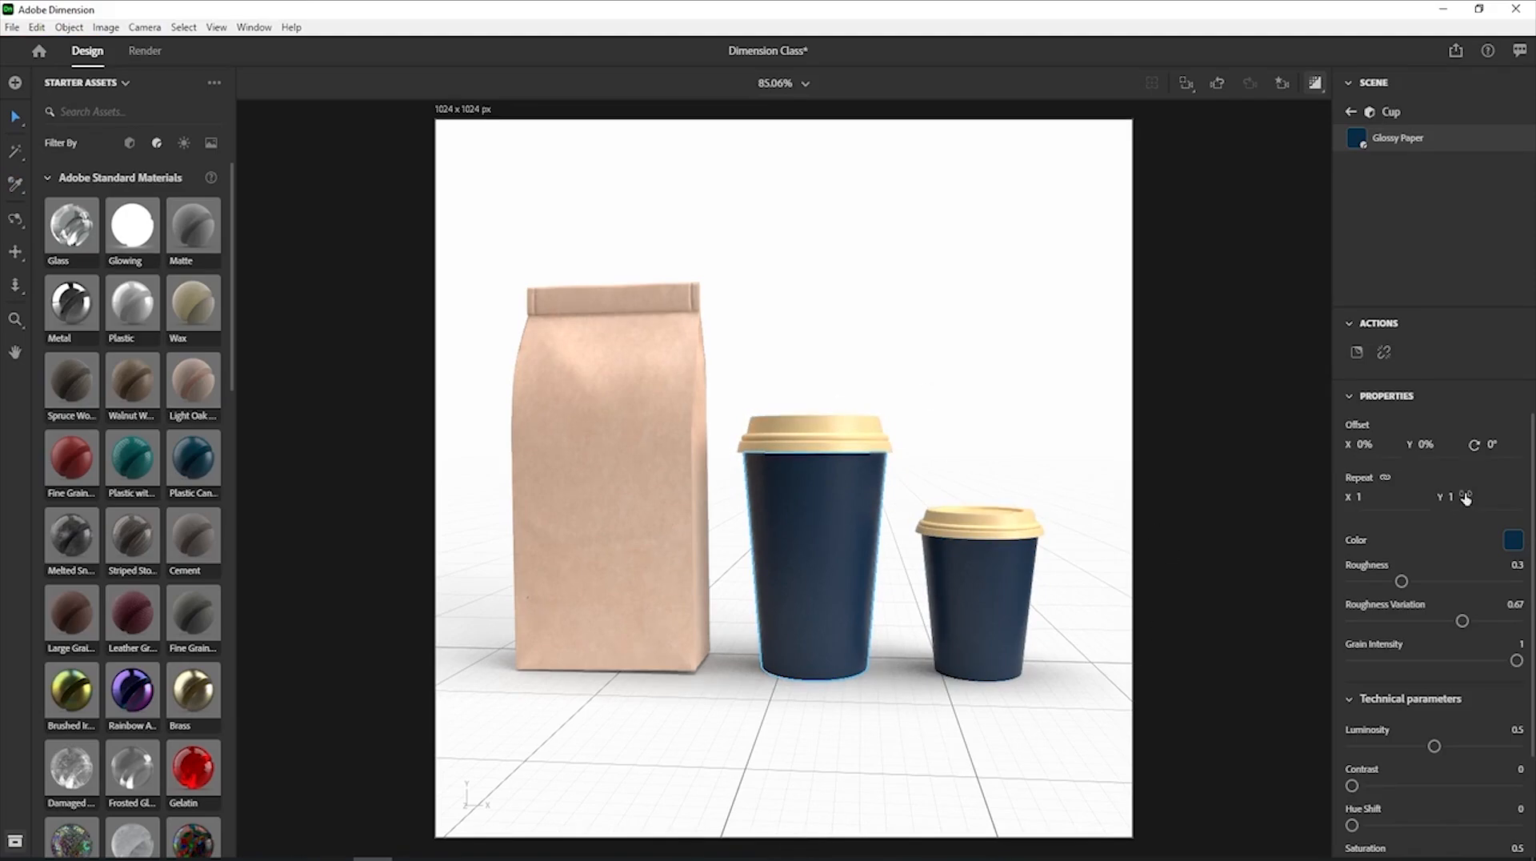
# Try purple hex 260944 on the Glossy Paper material shared by both cups, and undo the color change.
pyautogui.click(1513, 541)
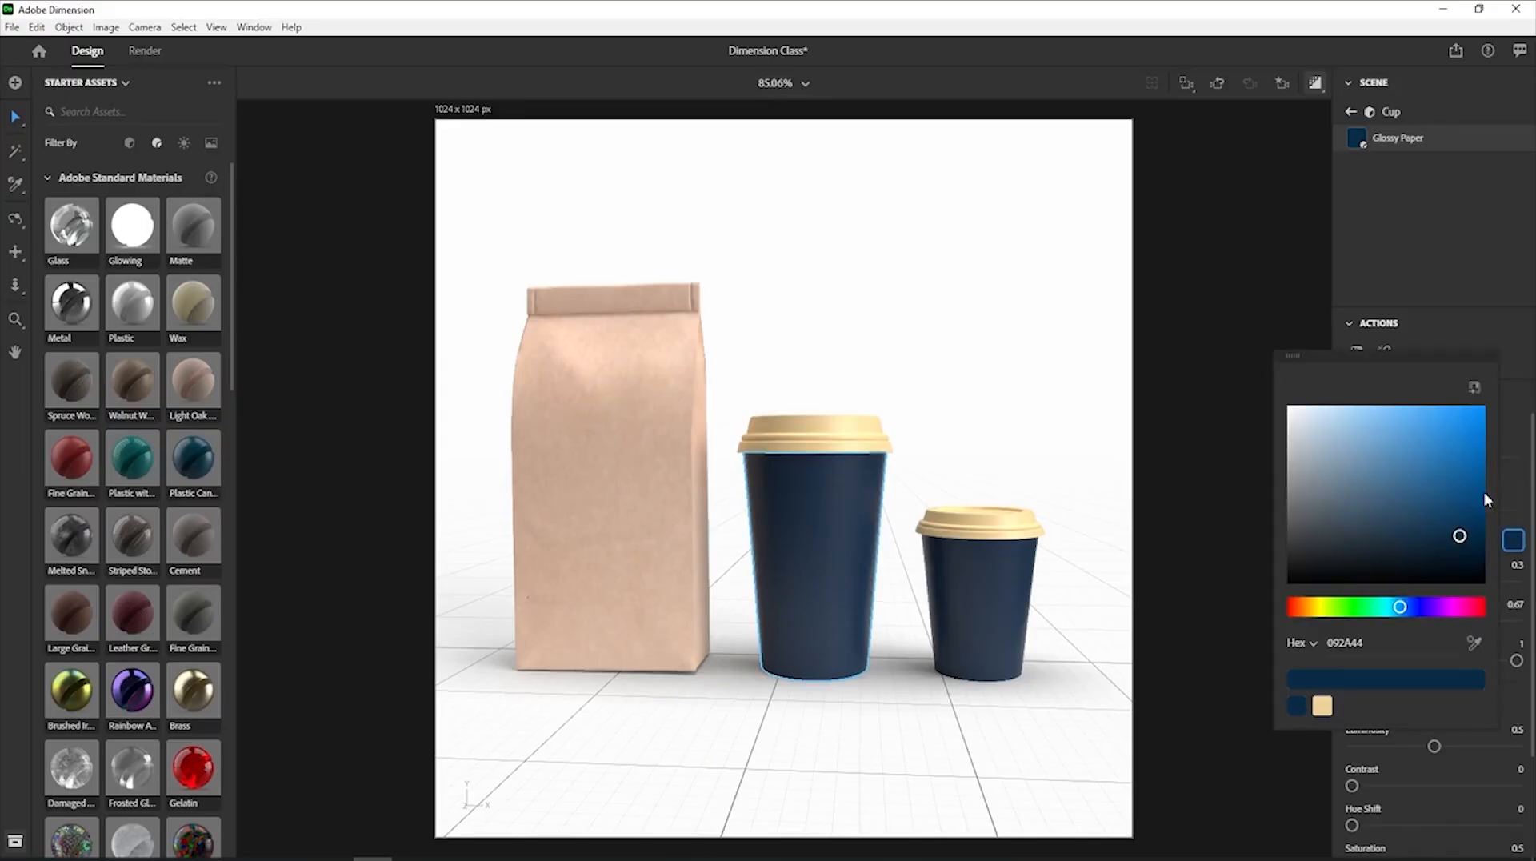
pyautogui.click(1436, 607)
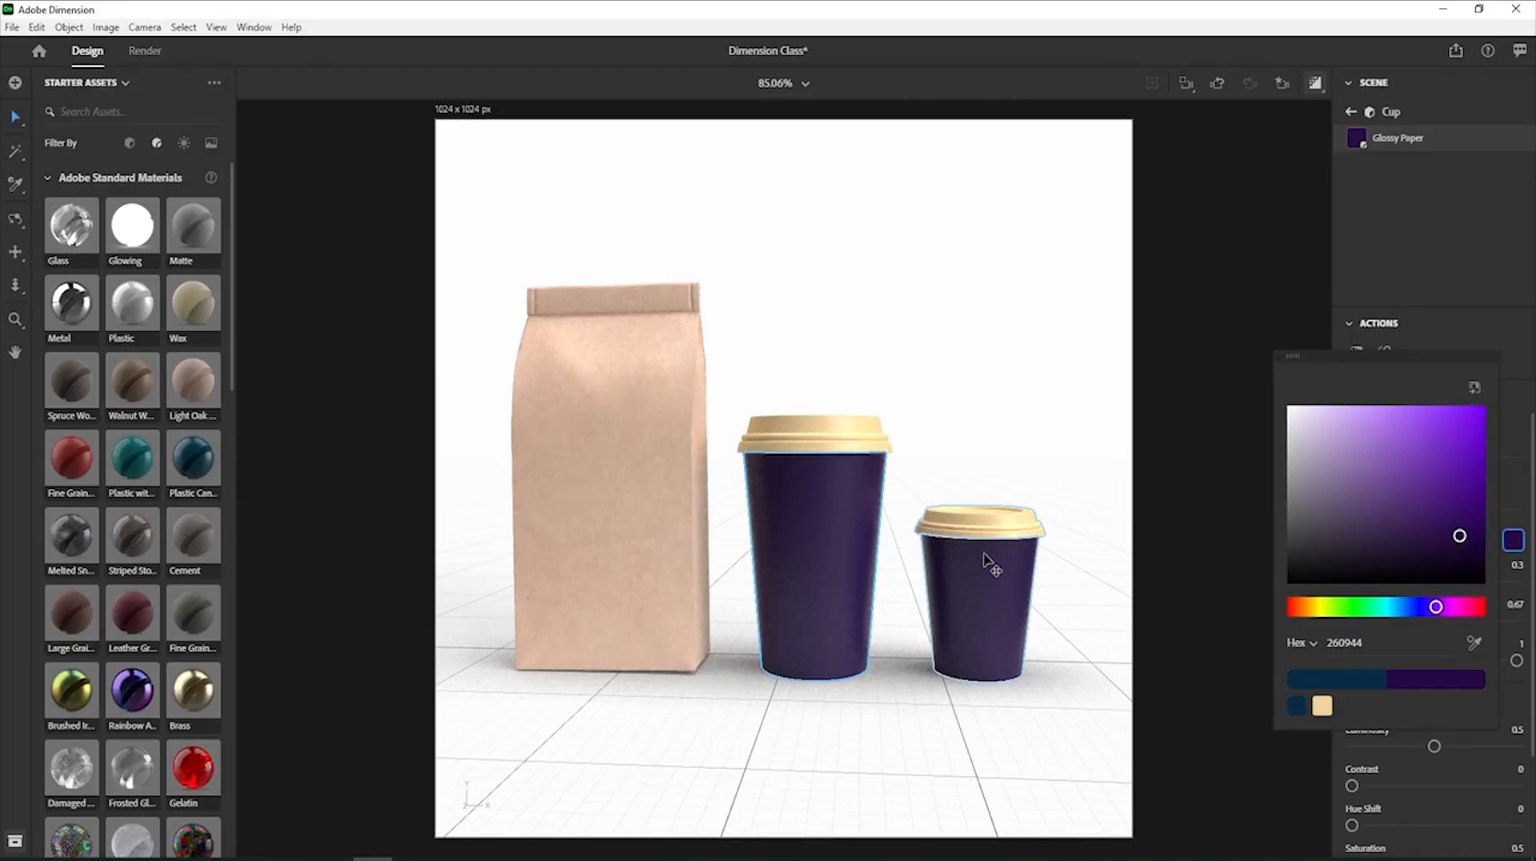
pyautogui.hotkey('ctrl', 'z')
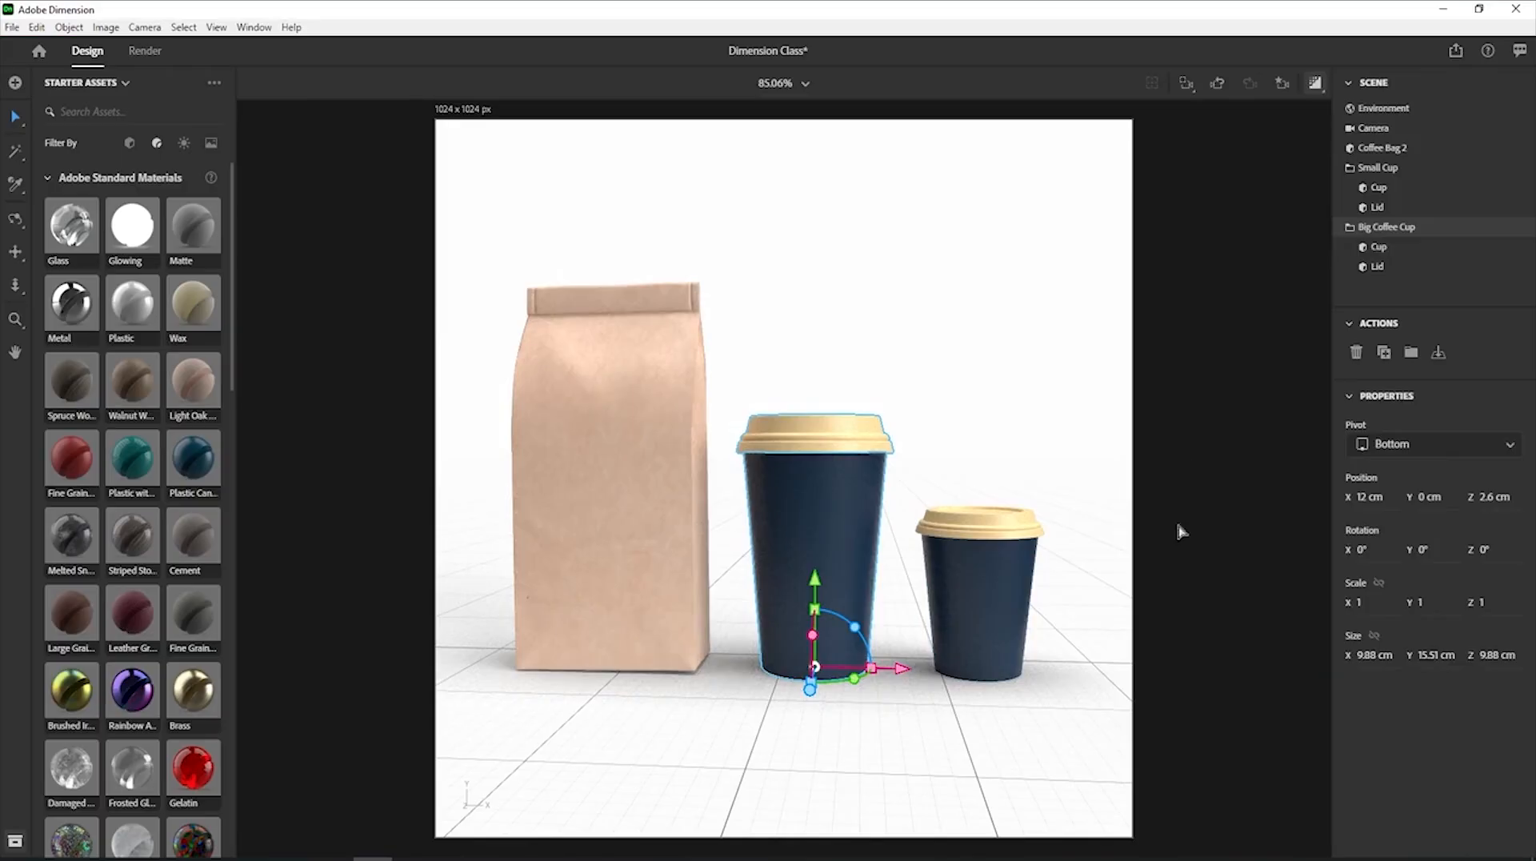
# Break the small cup's link to the shared Glossy Paper material and change its color to light blue 5CA3D6.
pyautogui.click(1006, 587)
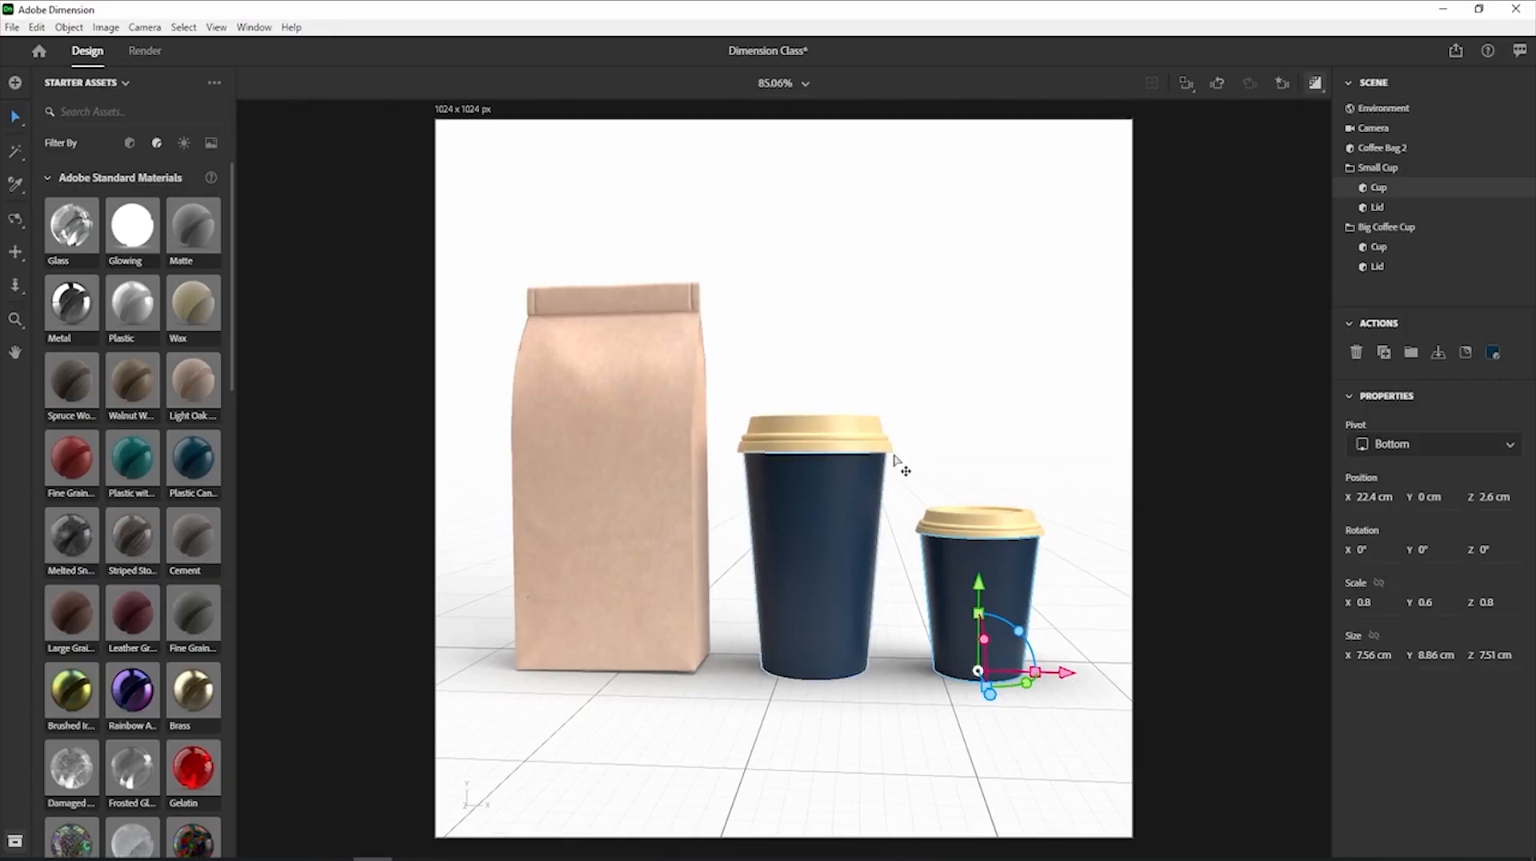
pyautogui.click(1493, 354)
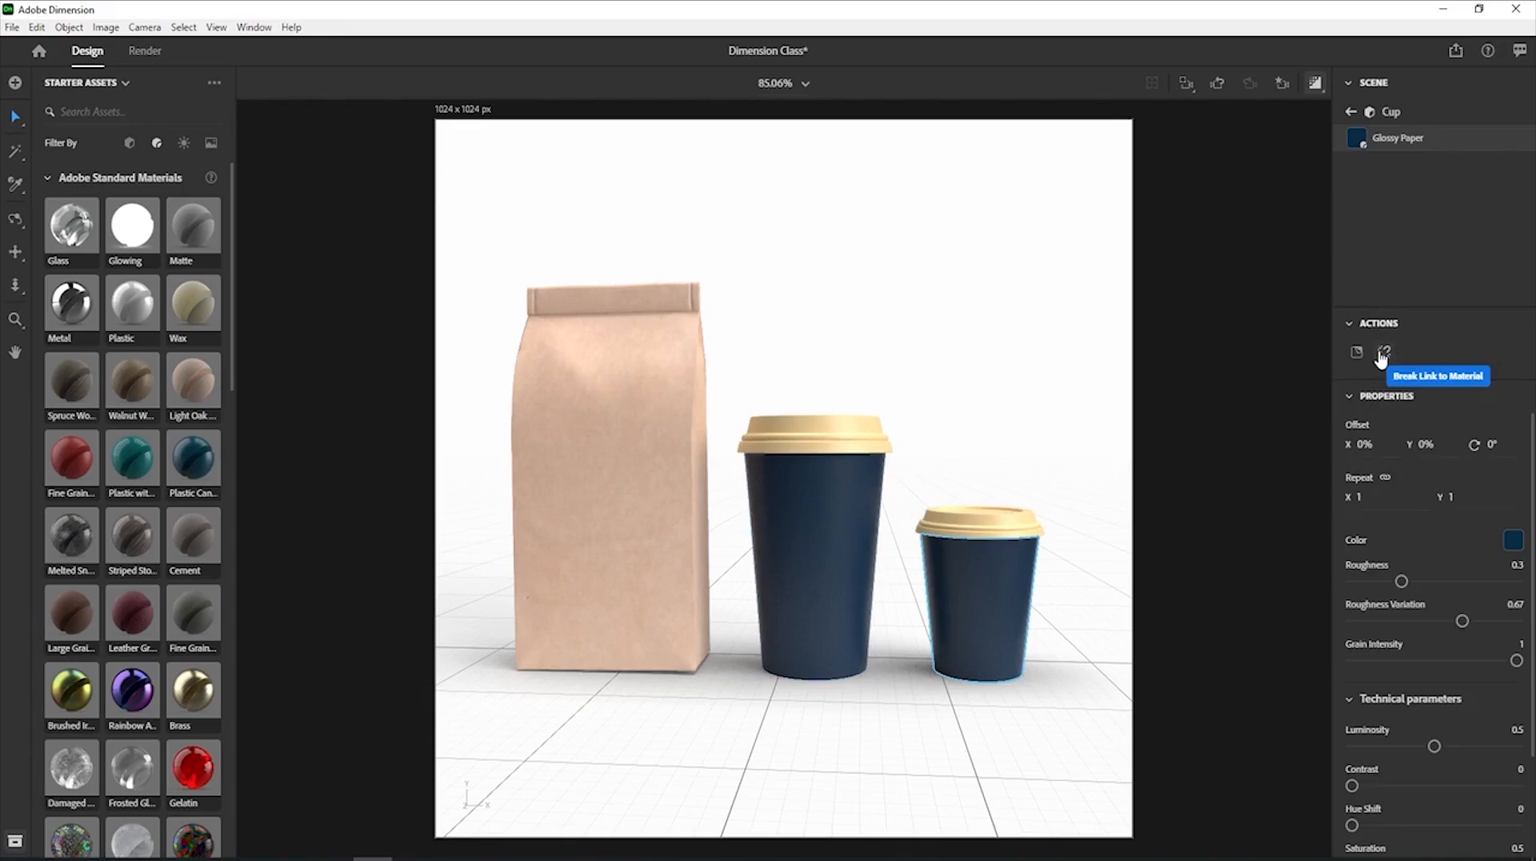
pyautogui.click(1511, 548)
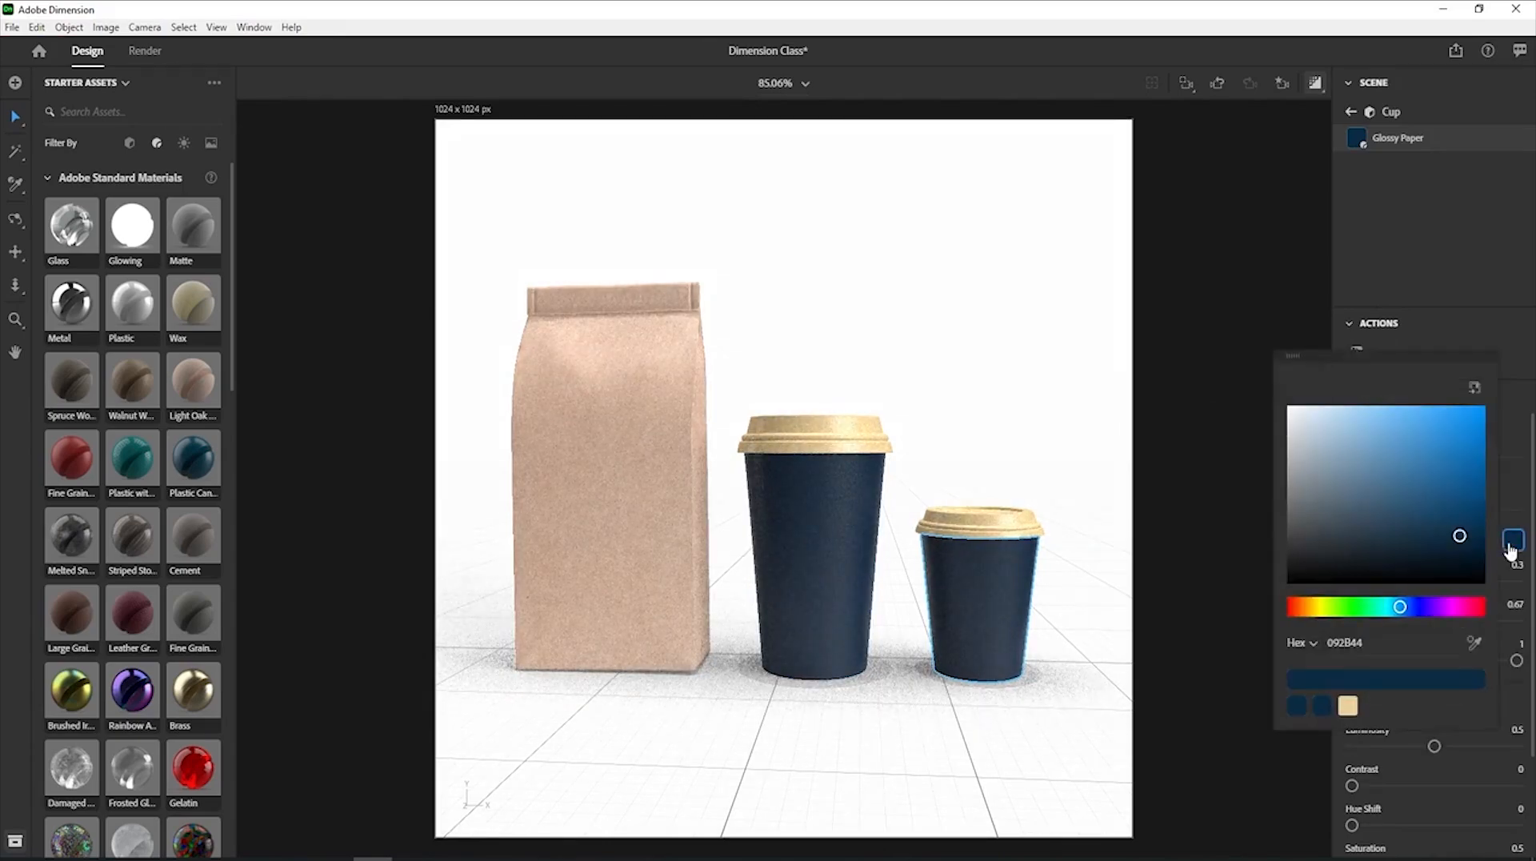
pyautogui.click(1400, 434)
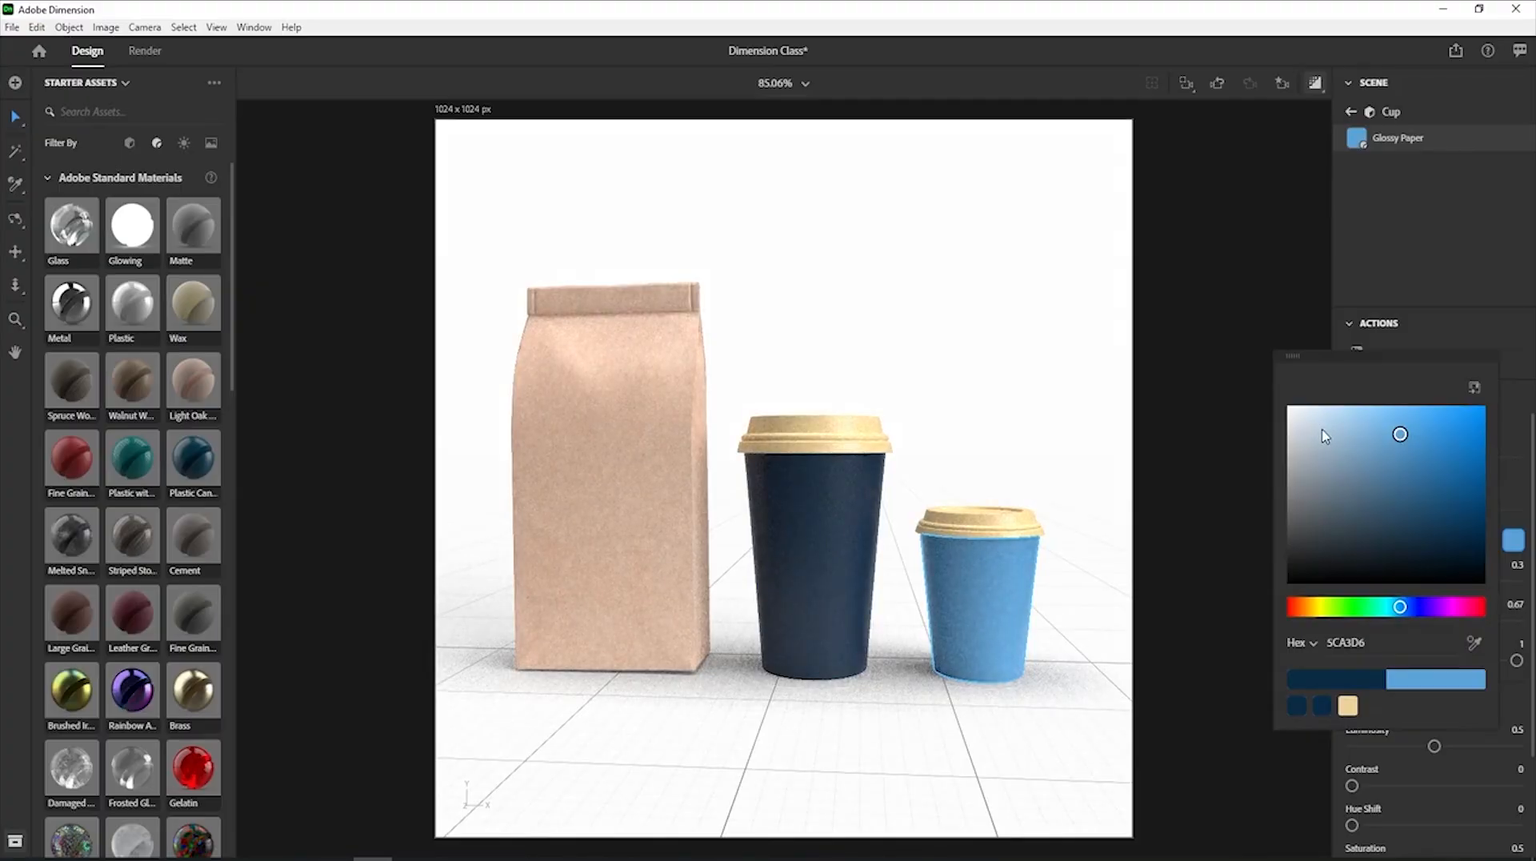
# Try white on the small cup's paper material, set its color to the saved dark blue 092B44, and save the document.
pyautogui.moveTo(1324, 421); pyautogui.dragTo(1286, 405)
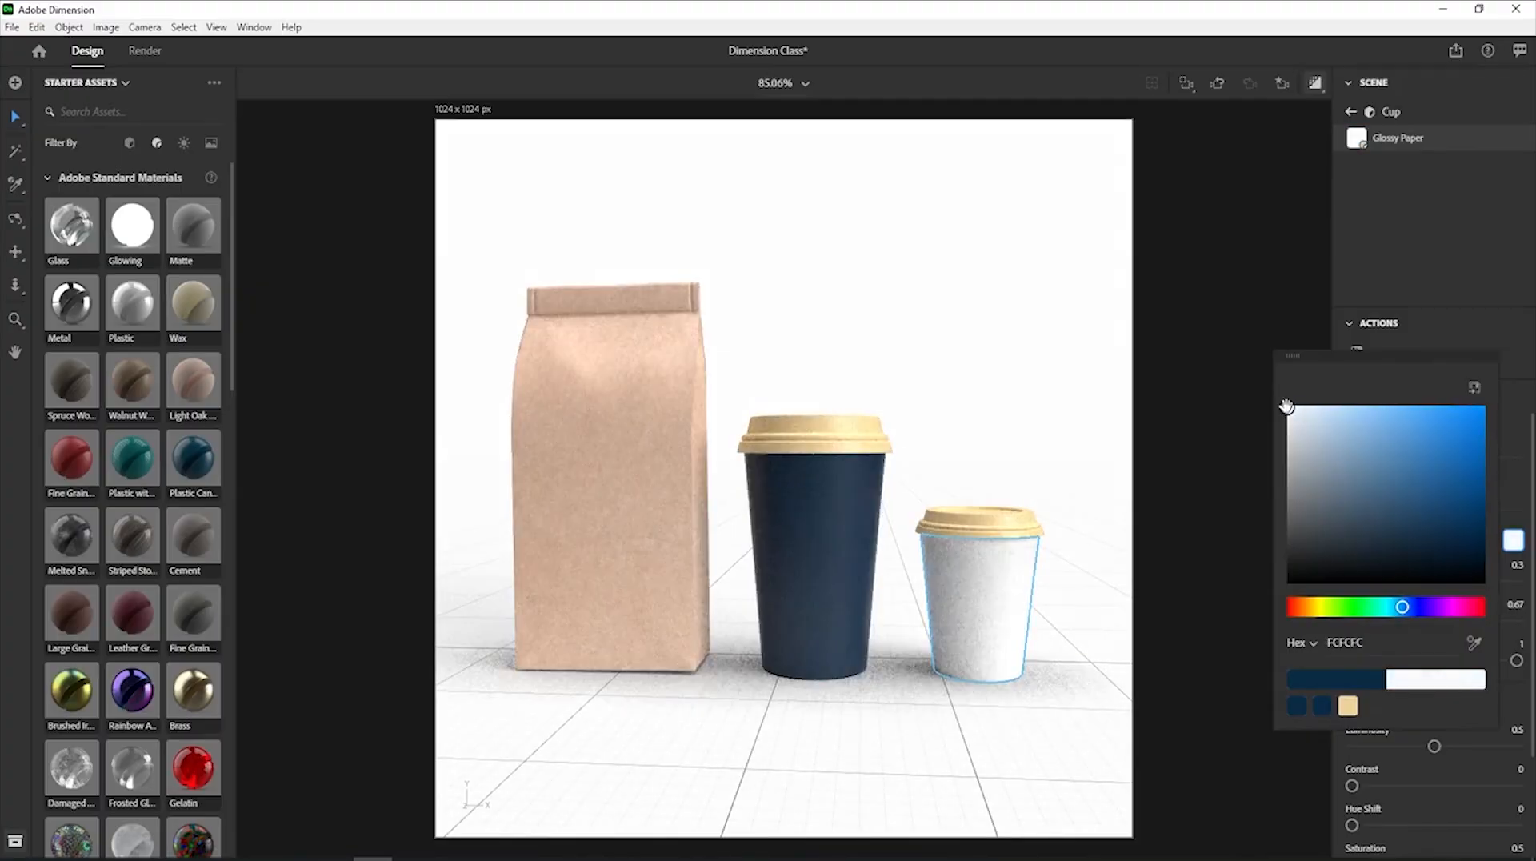
pyautogui.click(1296, 707)
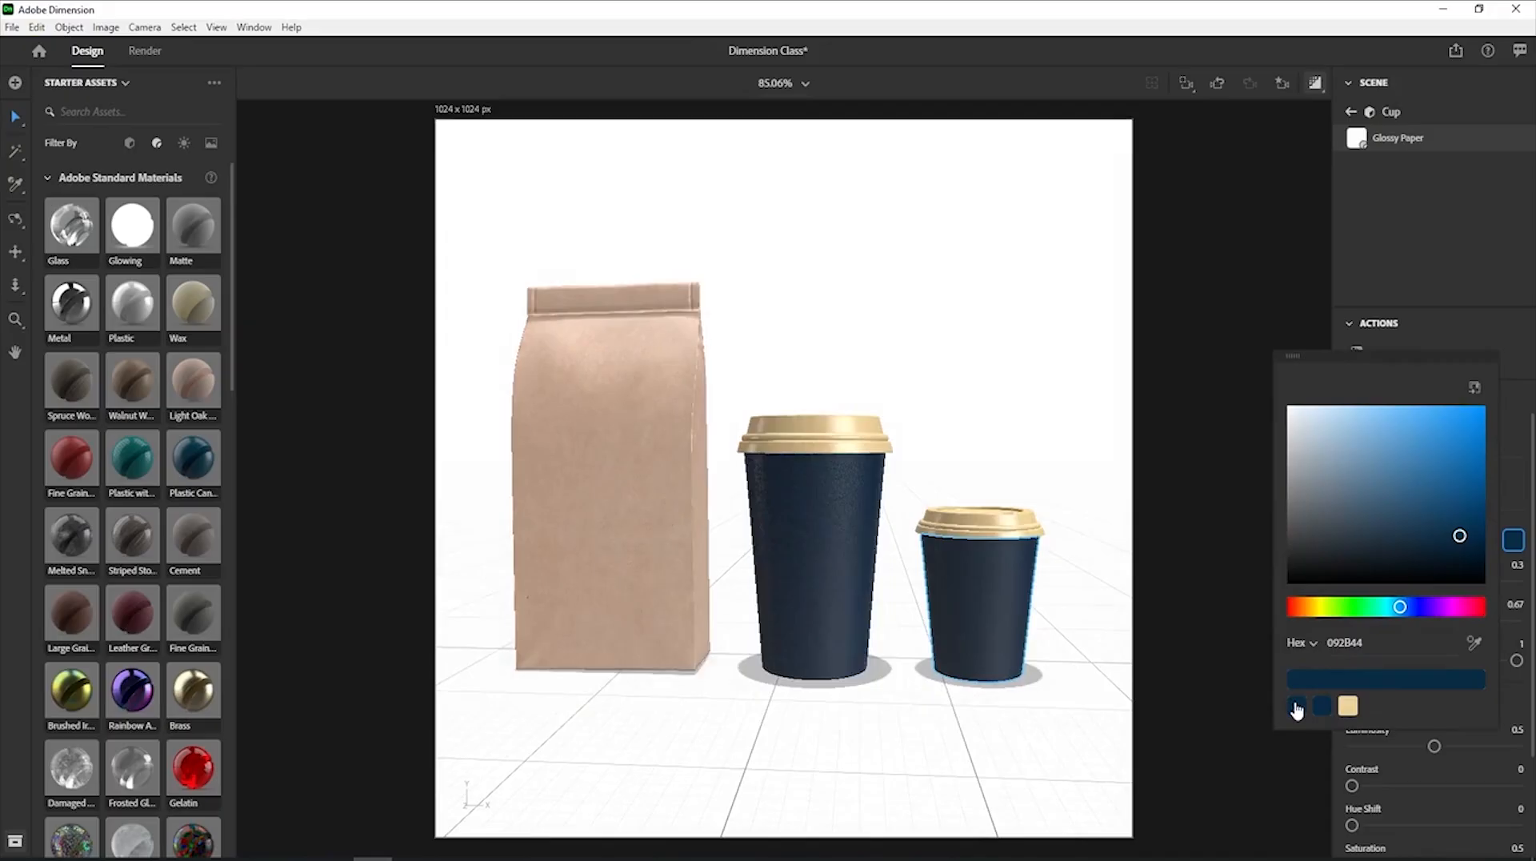
pyautogui.click(1181, 598)
pyautogui.hotkey('ctrl', 's')
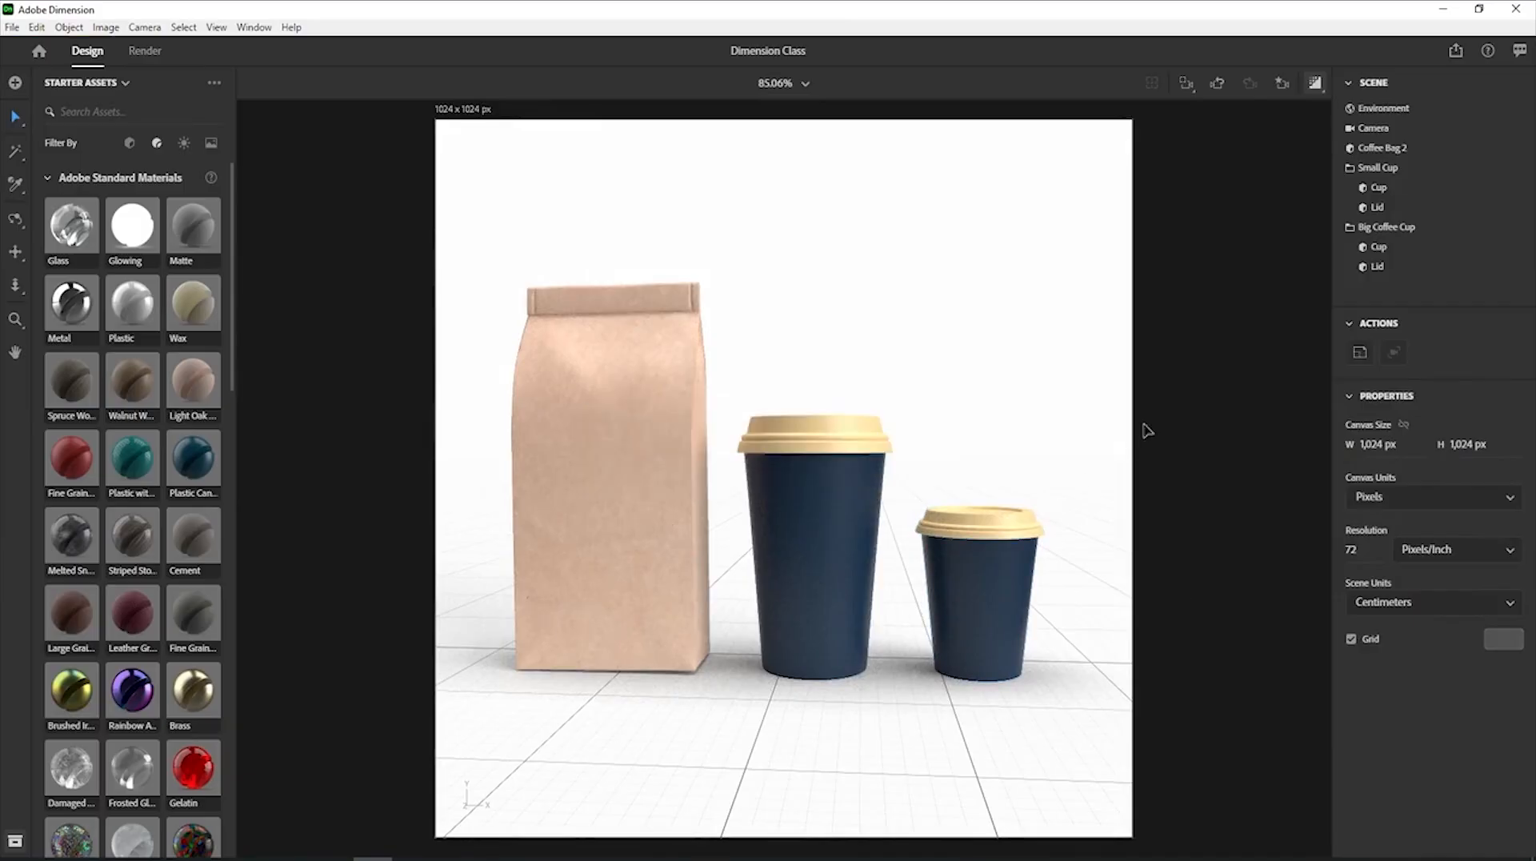
# Rotate the coffee bag about its Y axis so that one of its narrow sides faces partly forward.
pyautogui.click(583, 415)
pyautogui.moveTo(641, 682); pyautogui.dragTo(671, 664)
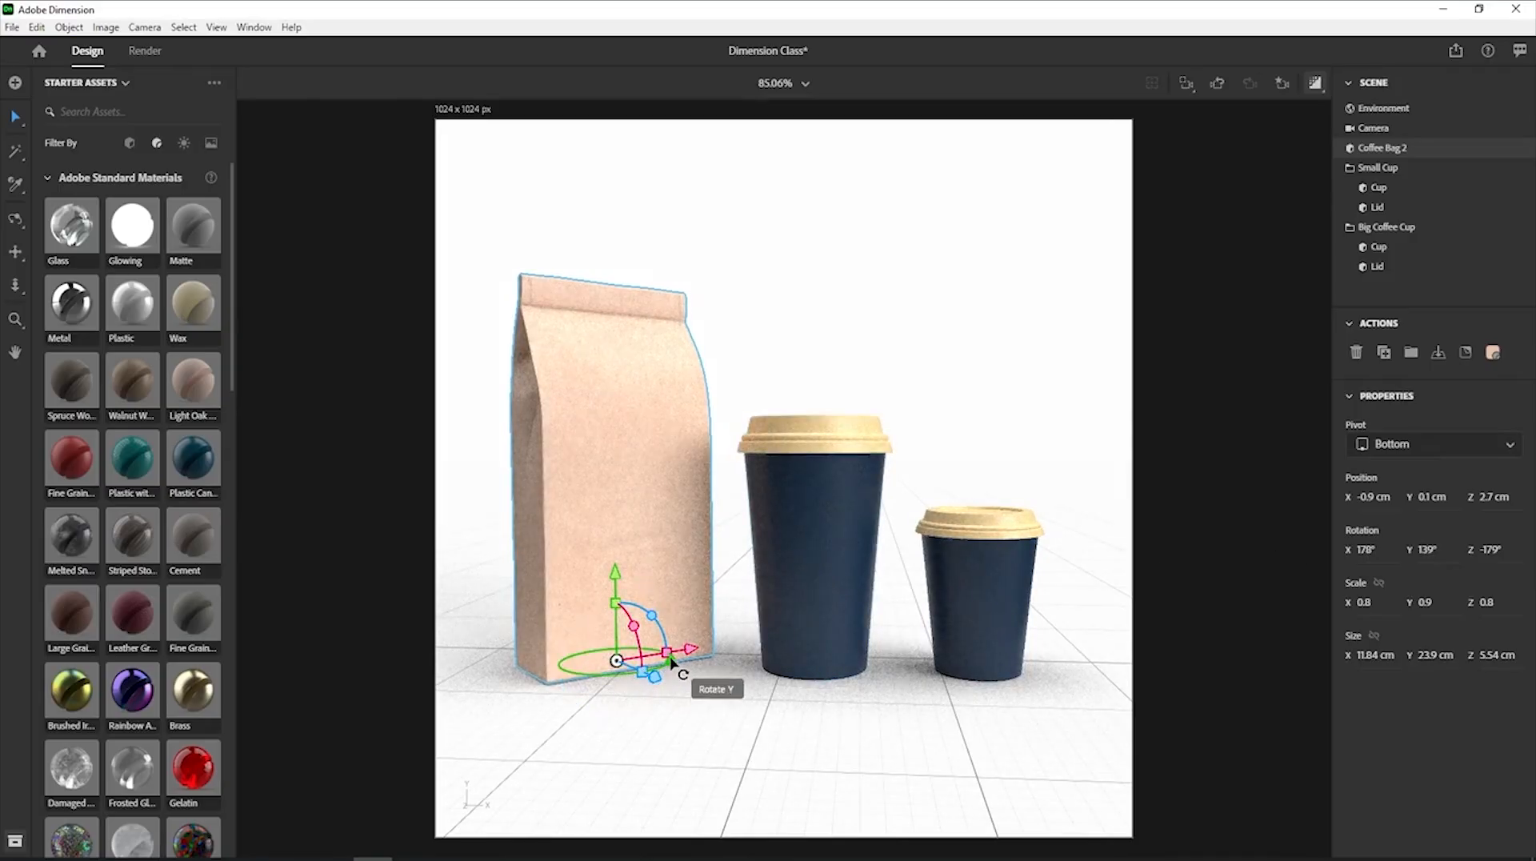
pyautogui.moveTo(672, 661)
pyautogui.mouseDown()
pyautogui.moveTo(663, 671)
pyautogui.moveTo(673, 665)
pyautogui.mouseUp()
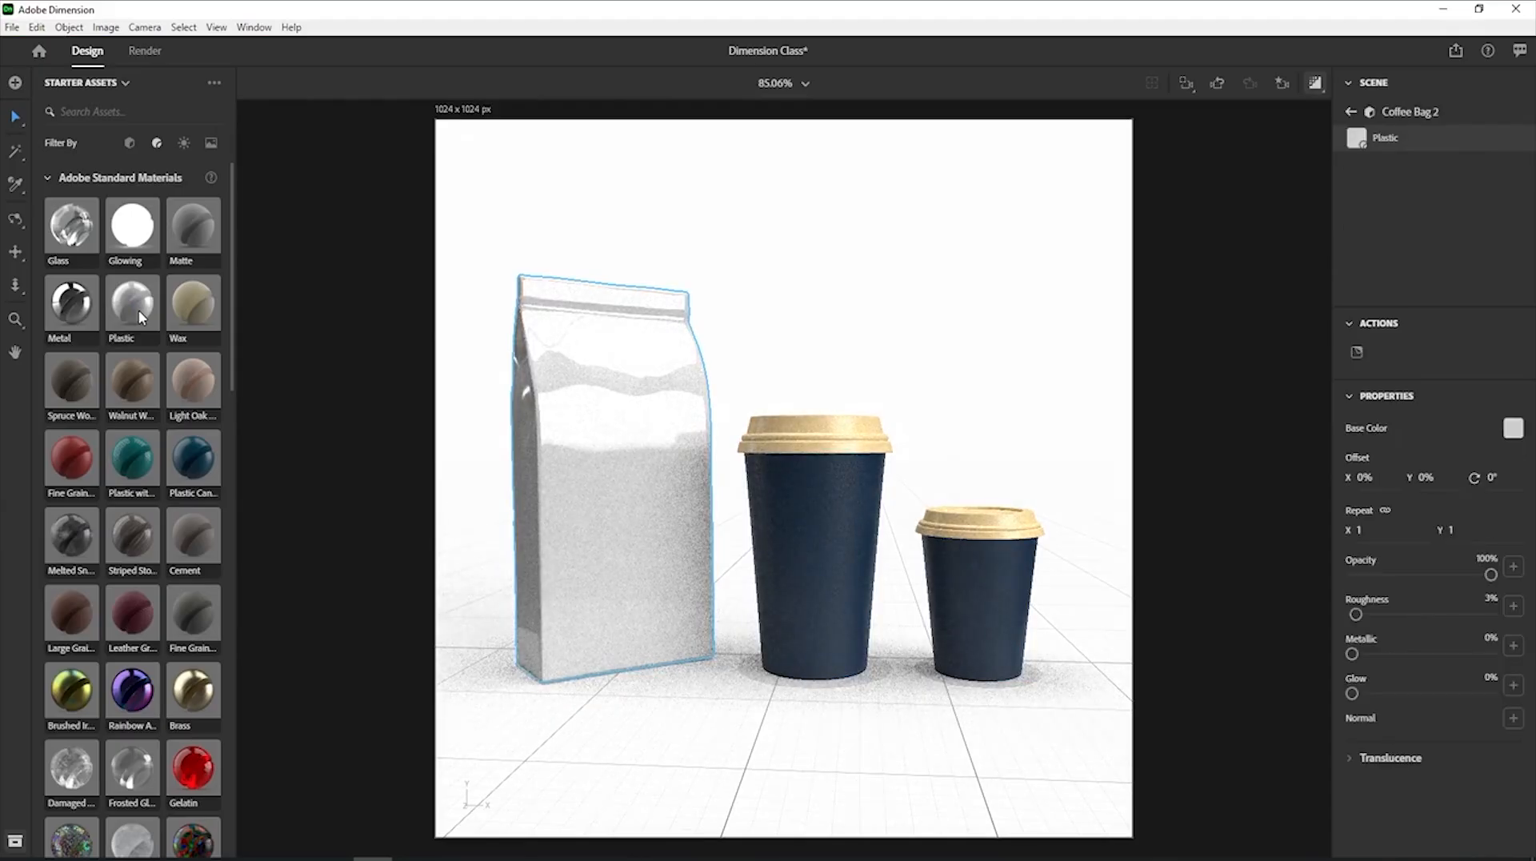
# Apply the Plastic material to the coffee bag with the saved dark blue 092B44 as its base color.
pyautogui.click(1513, 429)
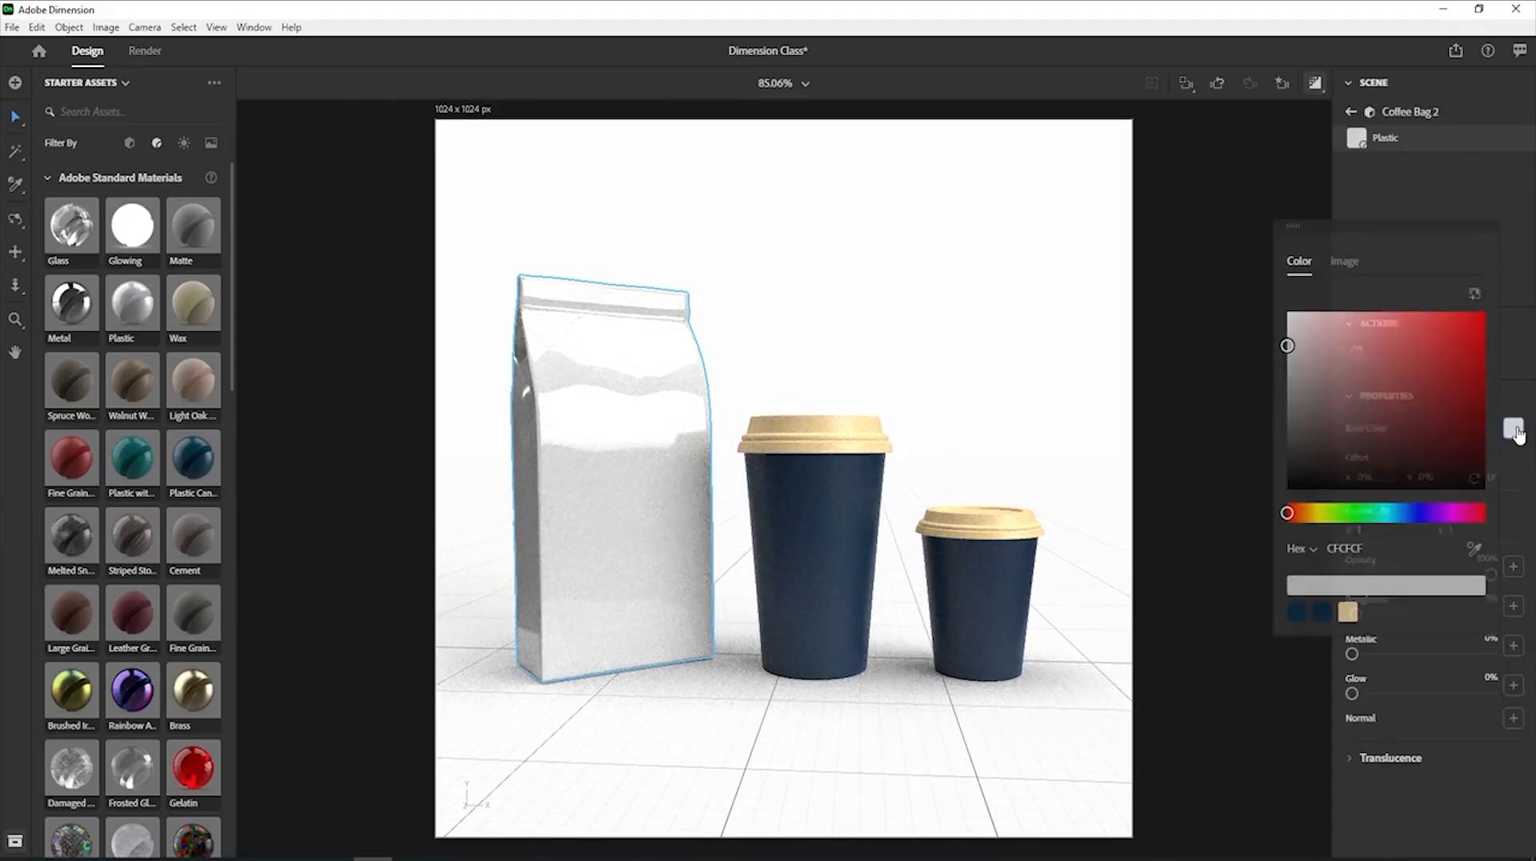
pyautogui.click(1296, 614)
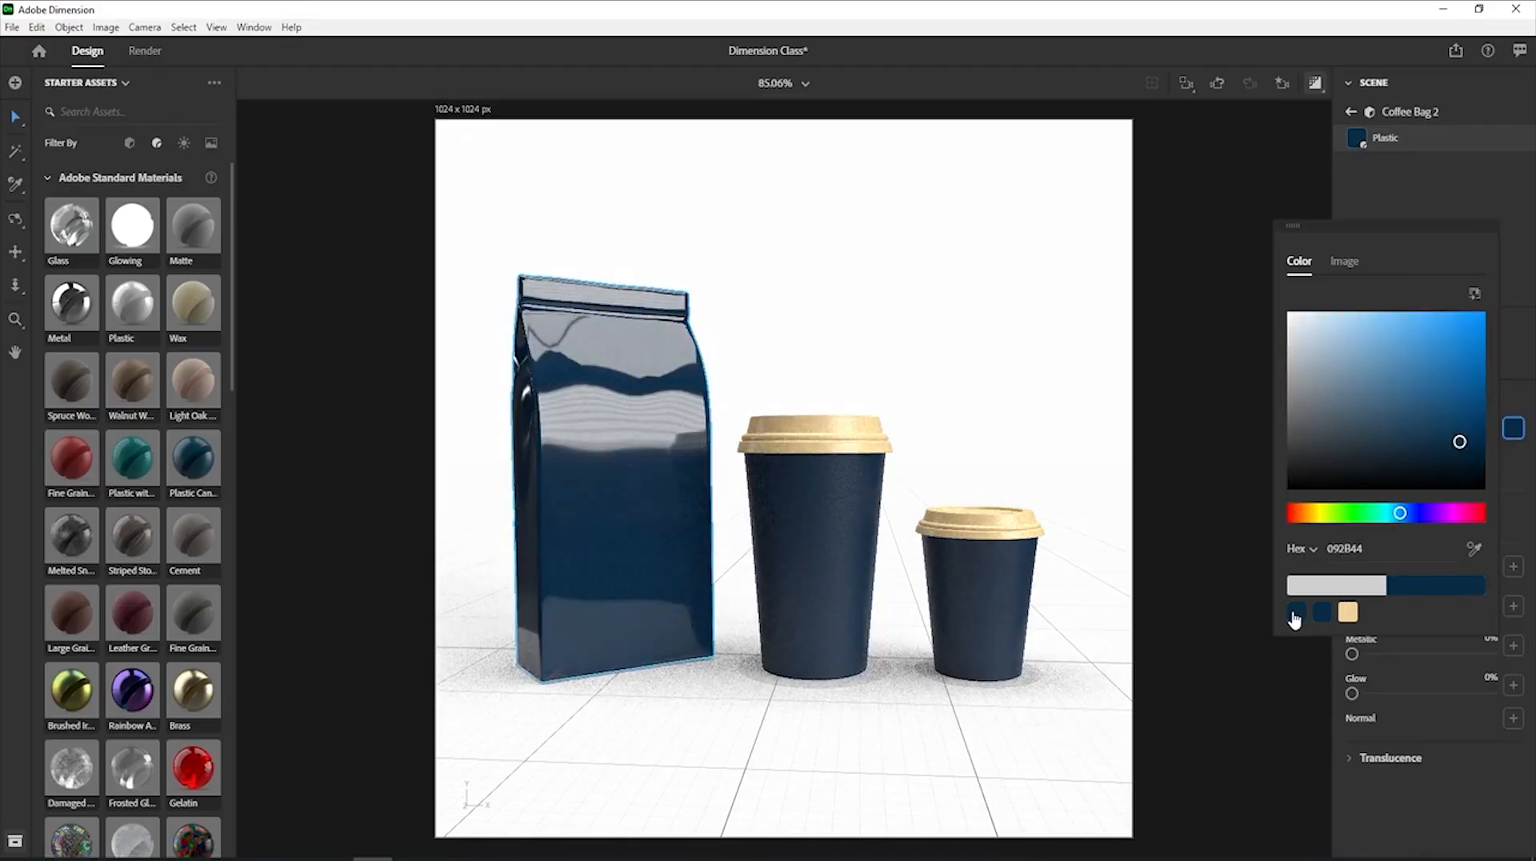
pyautogui.click(1429, 182)
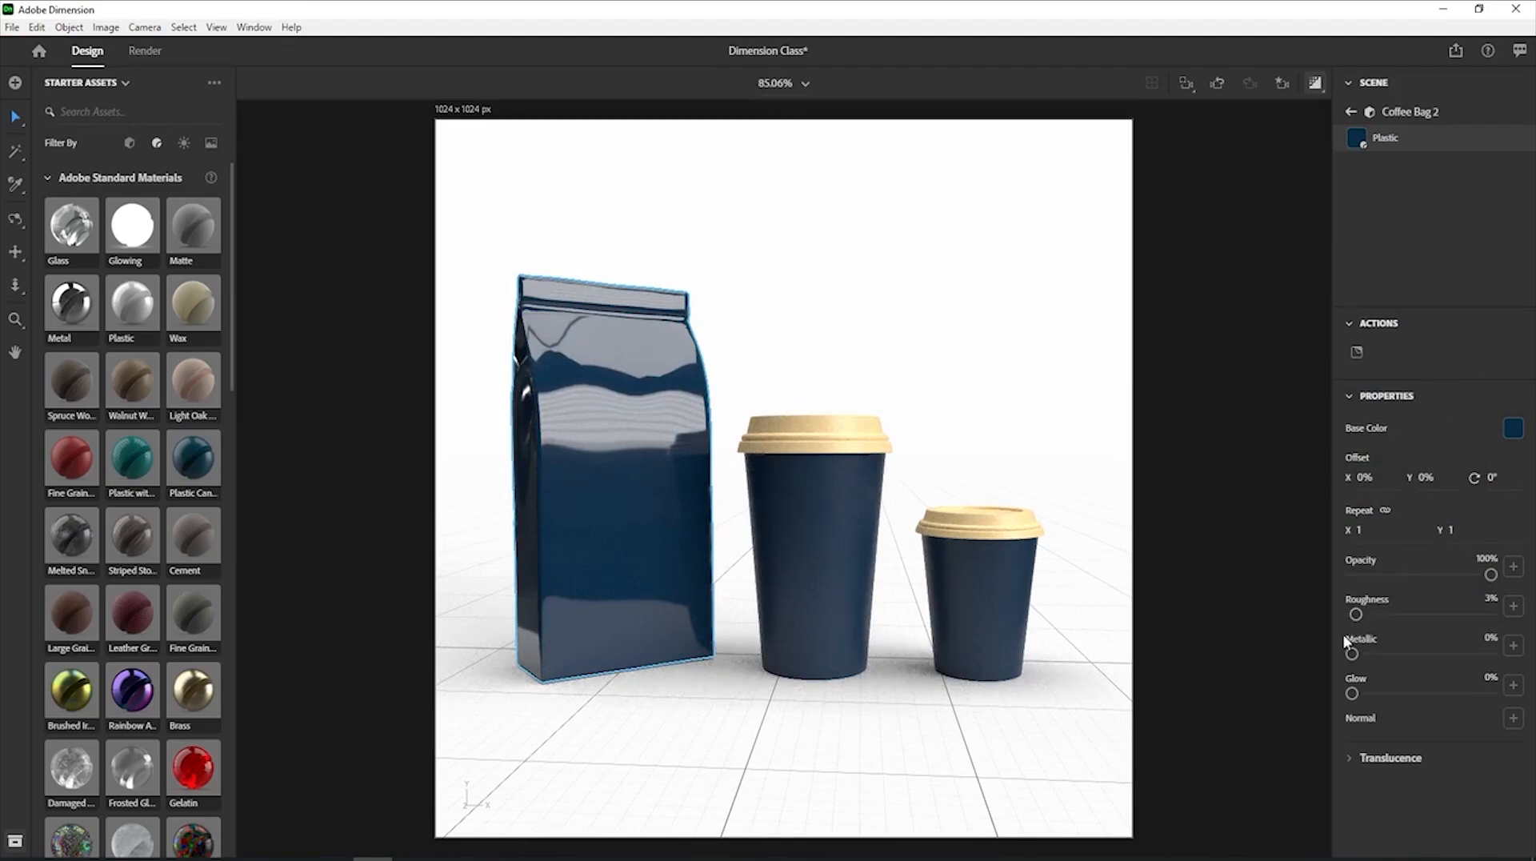
# Set the bag's Plastic material to 46% roughness and 5% metallic, and turn the bag slightly about its Y axis.
pyautogui.moveTo(1355, 620); pyautogui.dragTo(1399, 627)
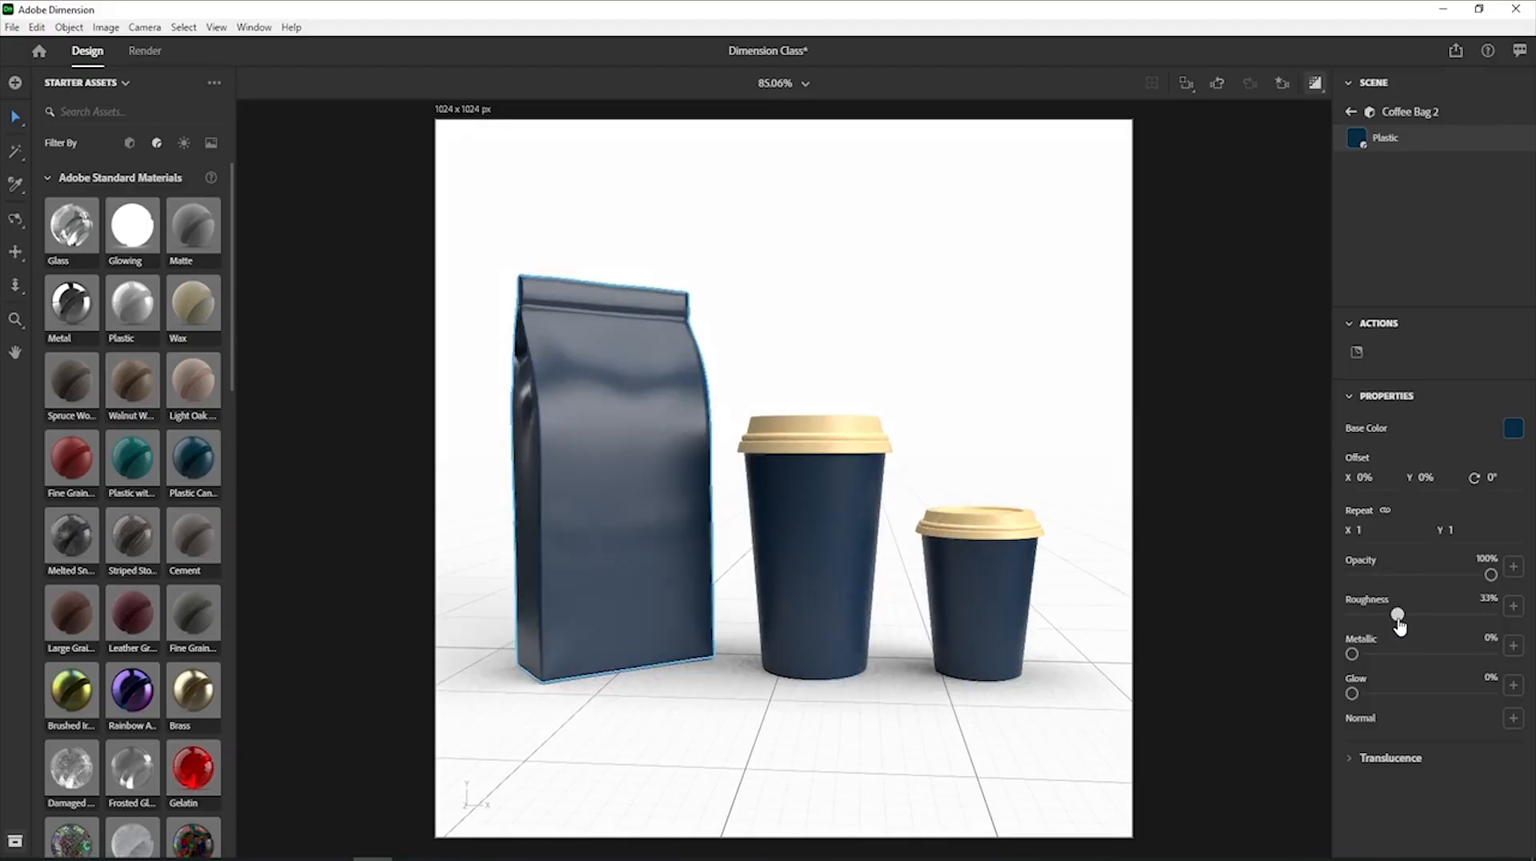
pyautogui.moveTo(1399, 628); pyautogui.dragTo(1418, 630)
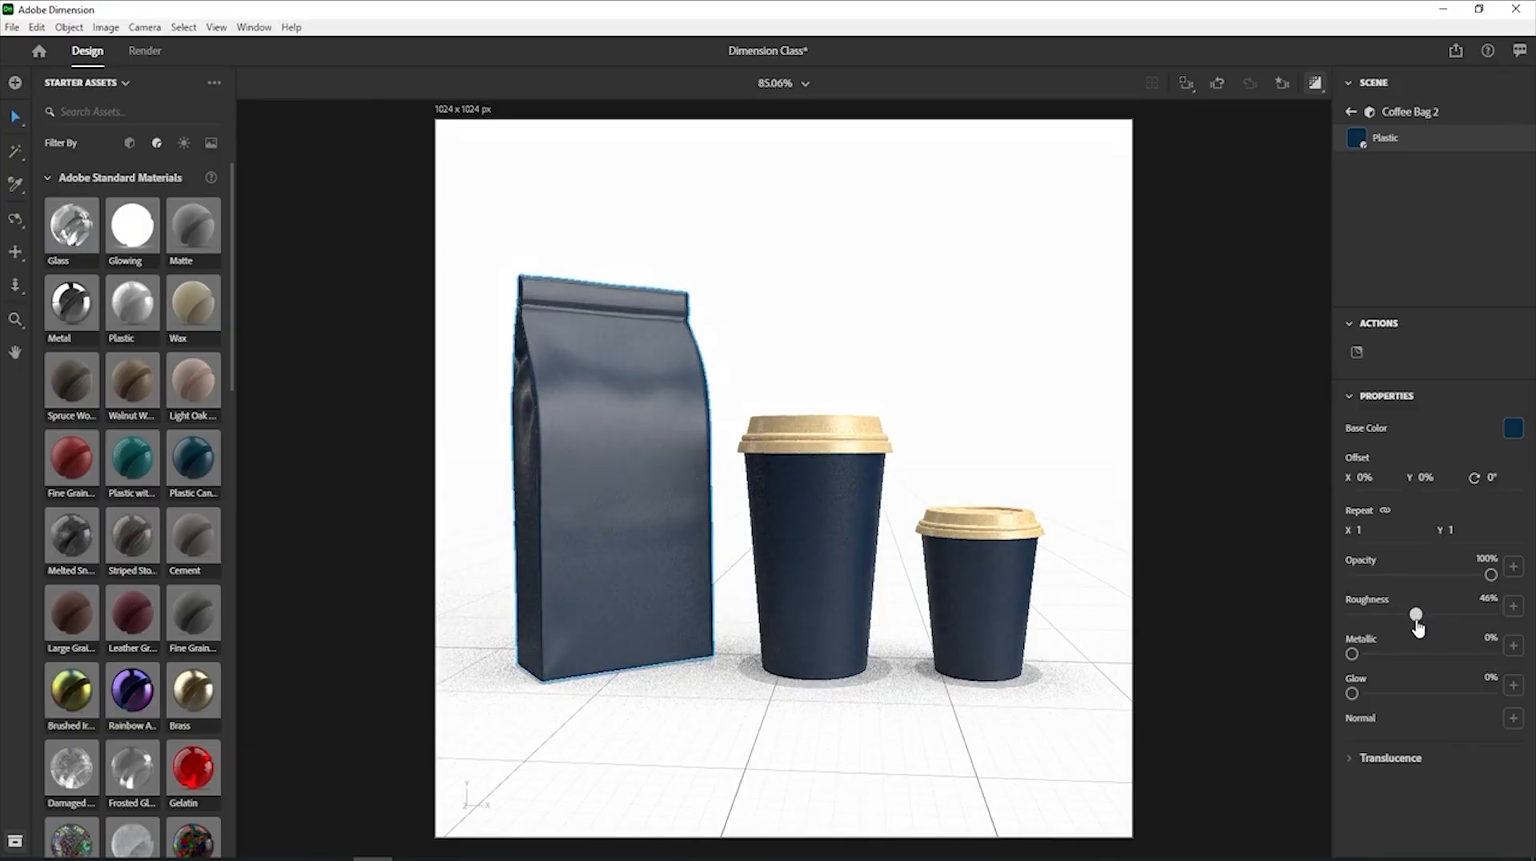
pyautogui.click(1356, 657)
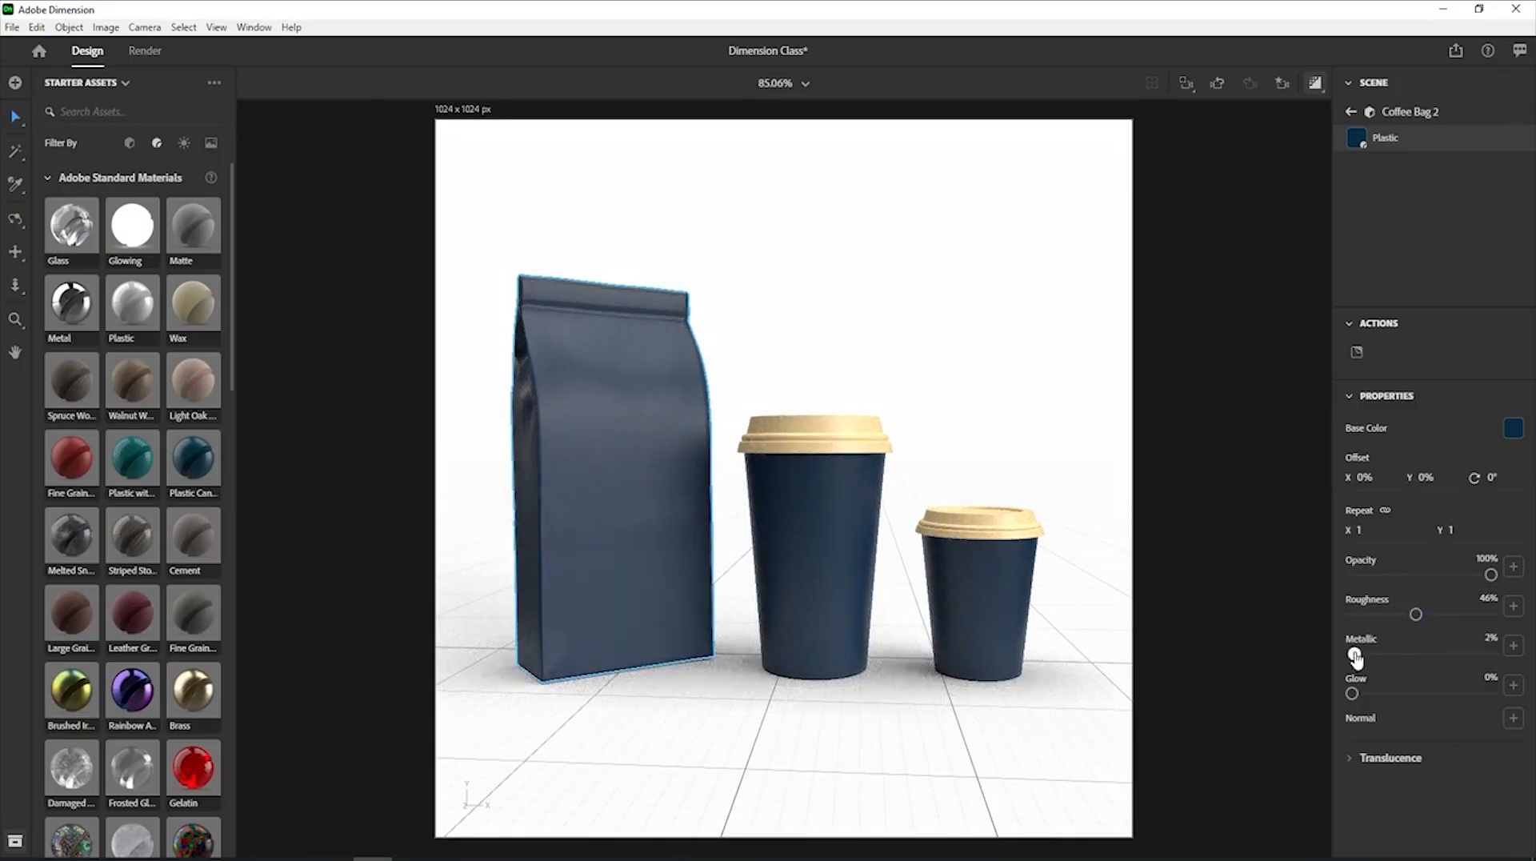
pyautogui.moveTo(1356, 657)
pyautogui.mouseDown()
pyautogui.moveTo(1422, 662)
pyautogui.moveTo(1341, 672)
pyautogui.moveTo(1359, 663)
pyautogui.mouseUp()
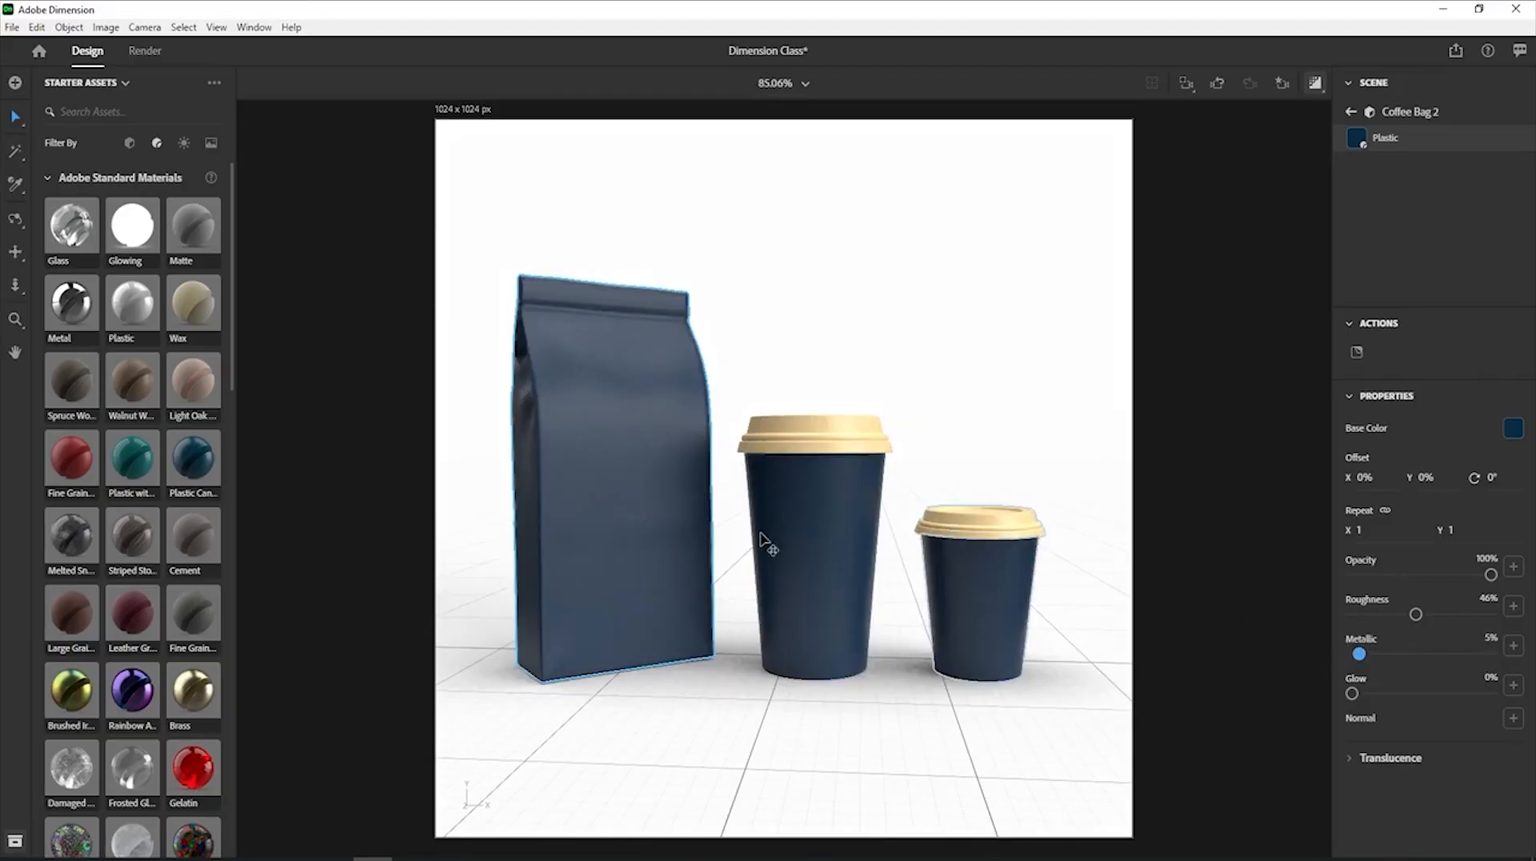
pyautogui.click(652, 545)
pyautogui.moveTo(674, 670); pyautogui.dragTo(676, 676)
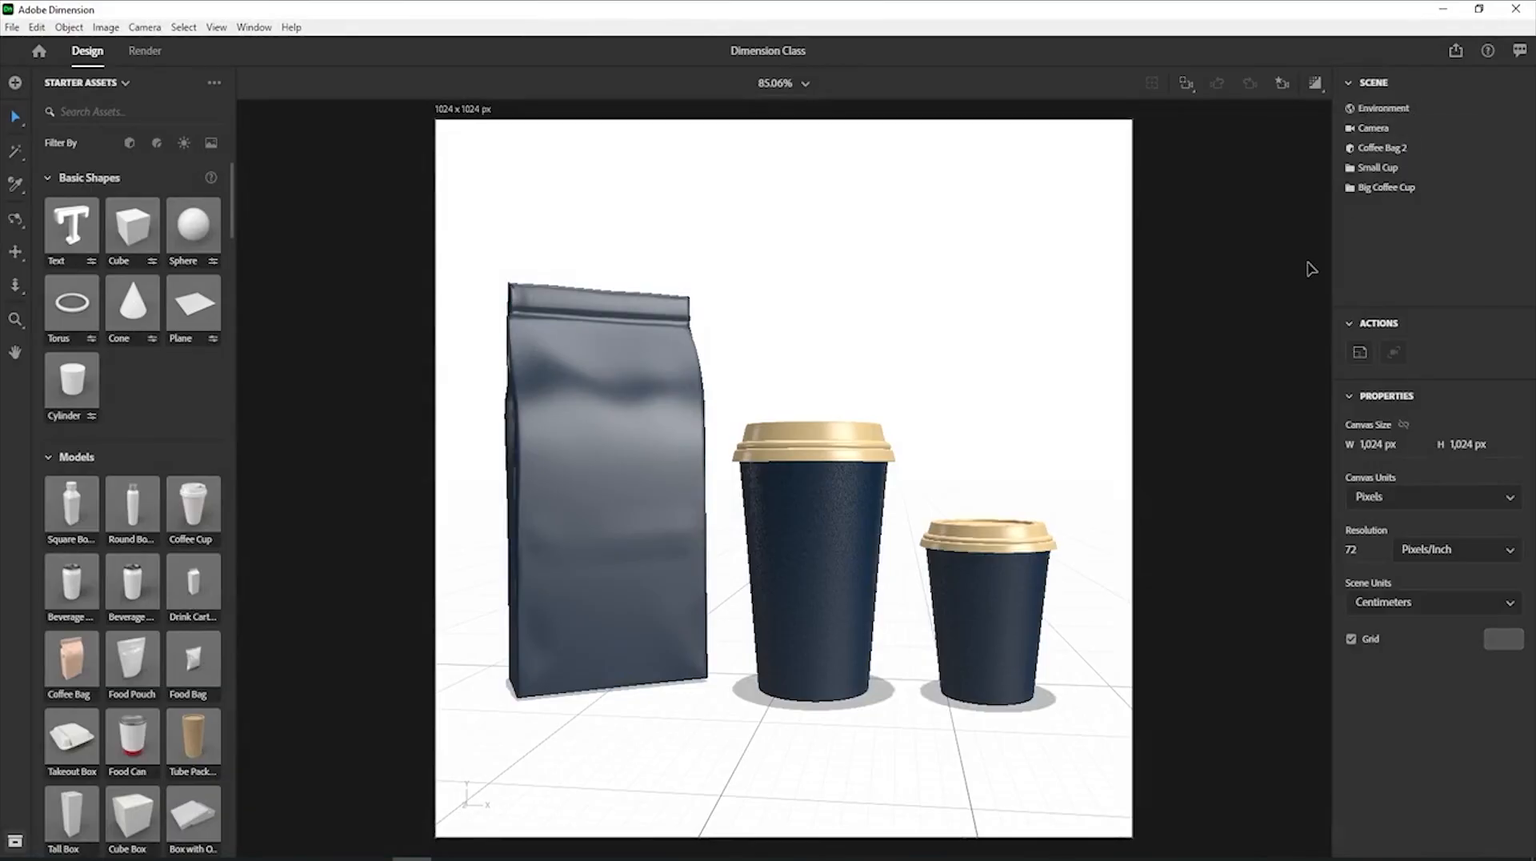
# Place the LOGO-09 image as a graphic on the big coffee cup's Cup model.
pyautogui.click(837, 547)
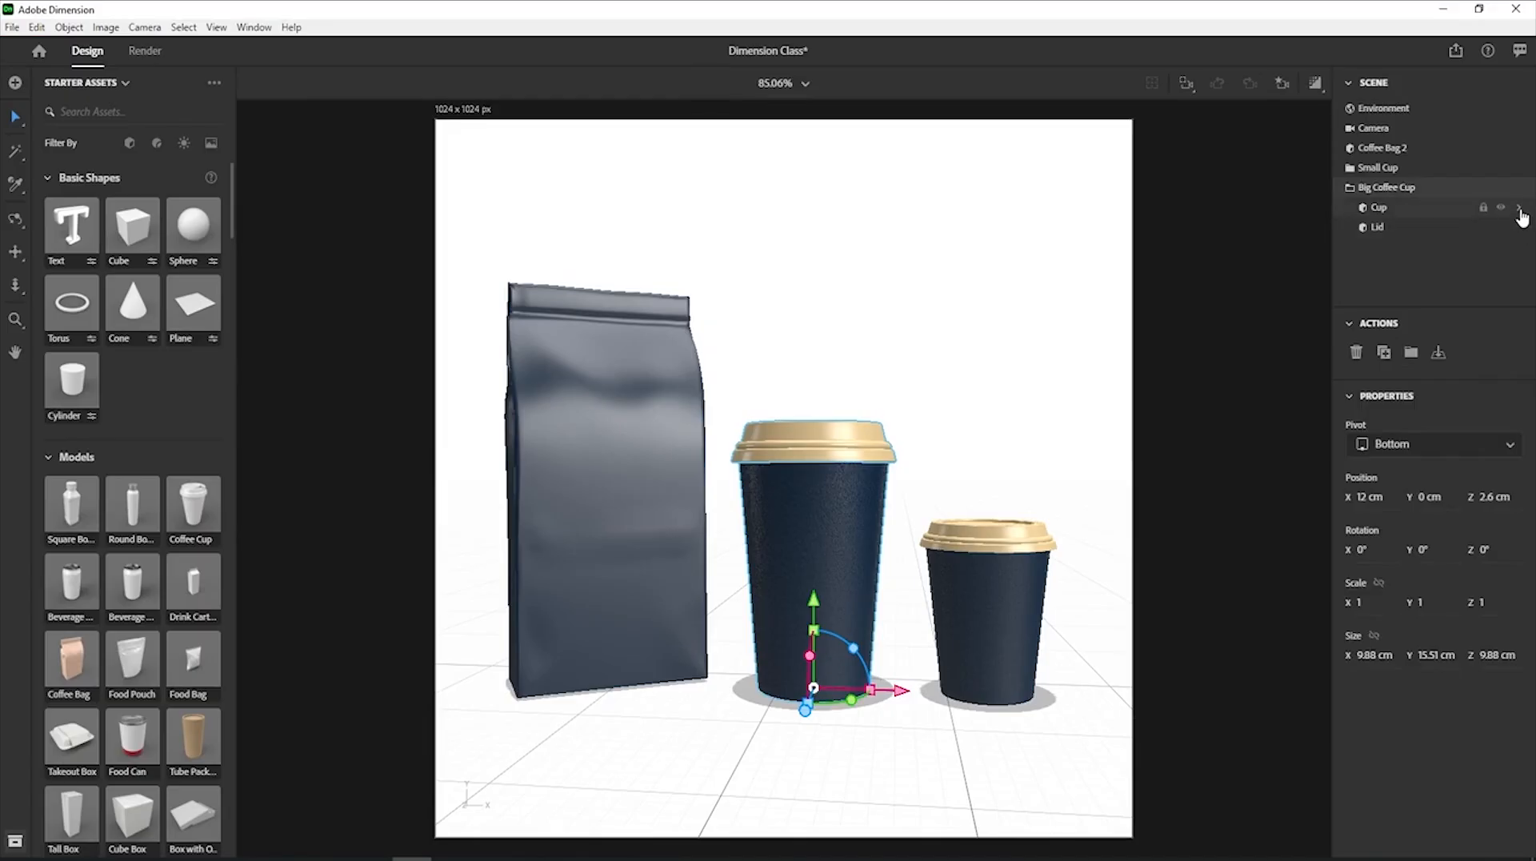
pyautogui.click(1520, 210)
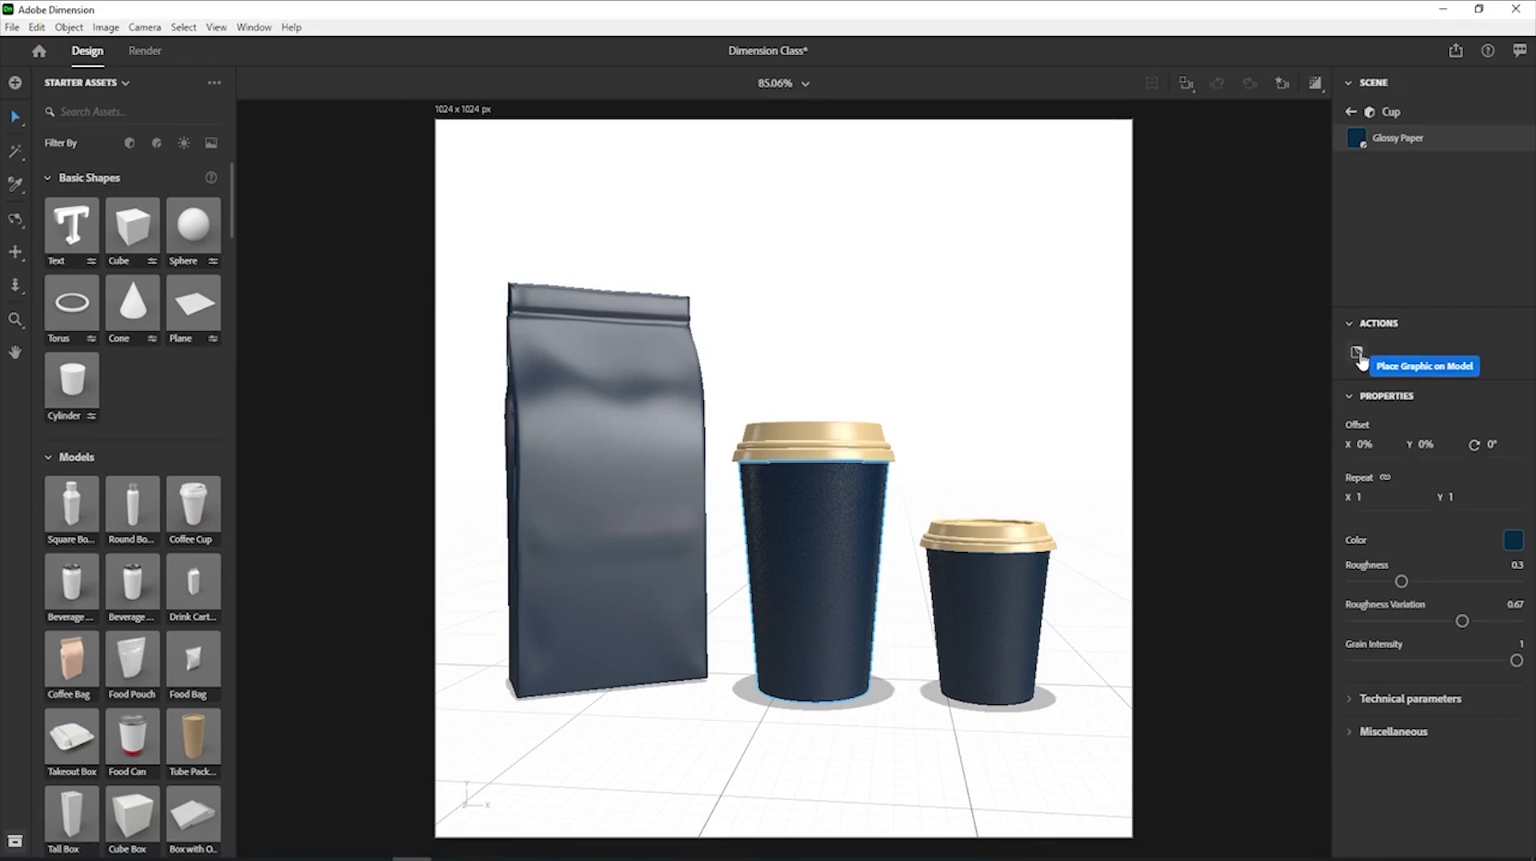
pyautogui.click(1359, 351)
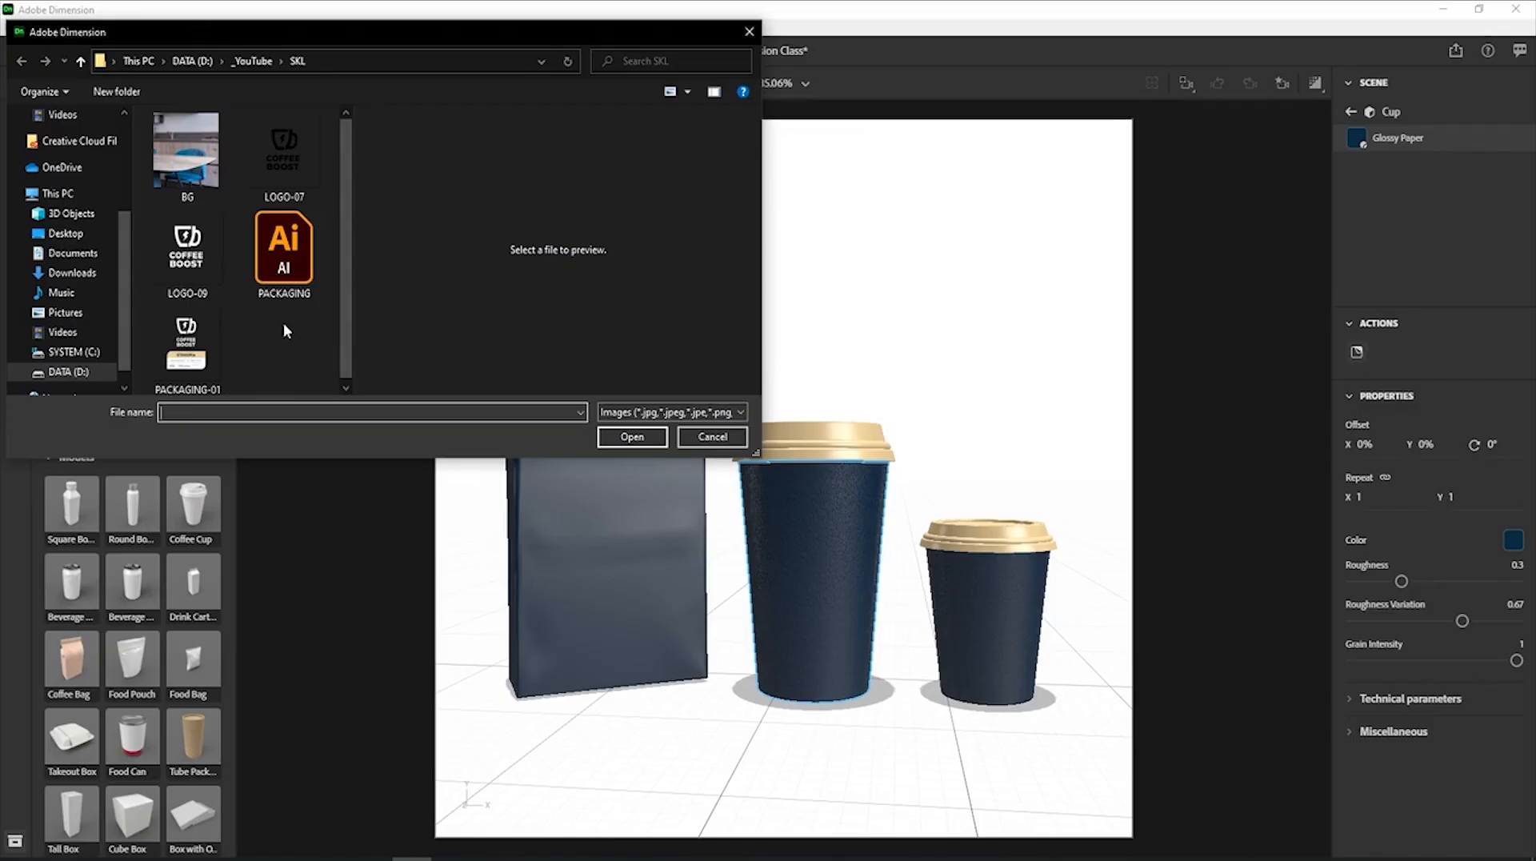
pyautogui.click(196, 254)
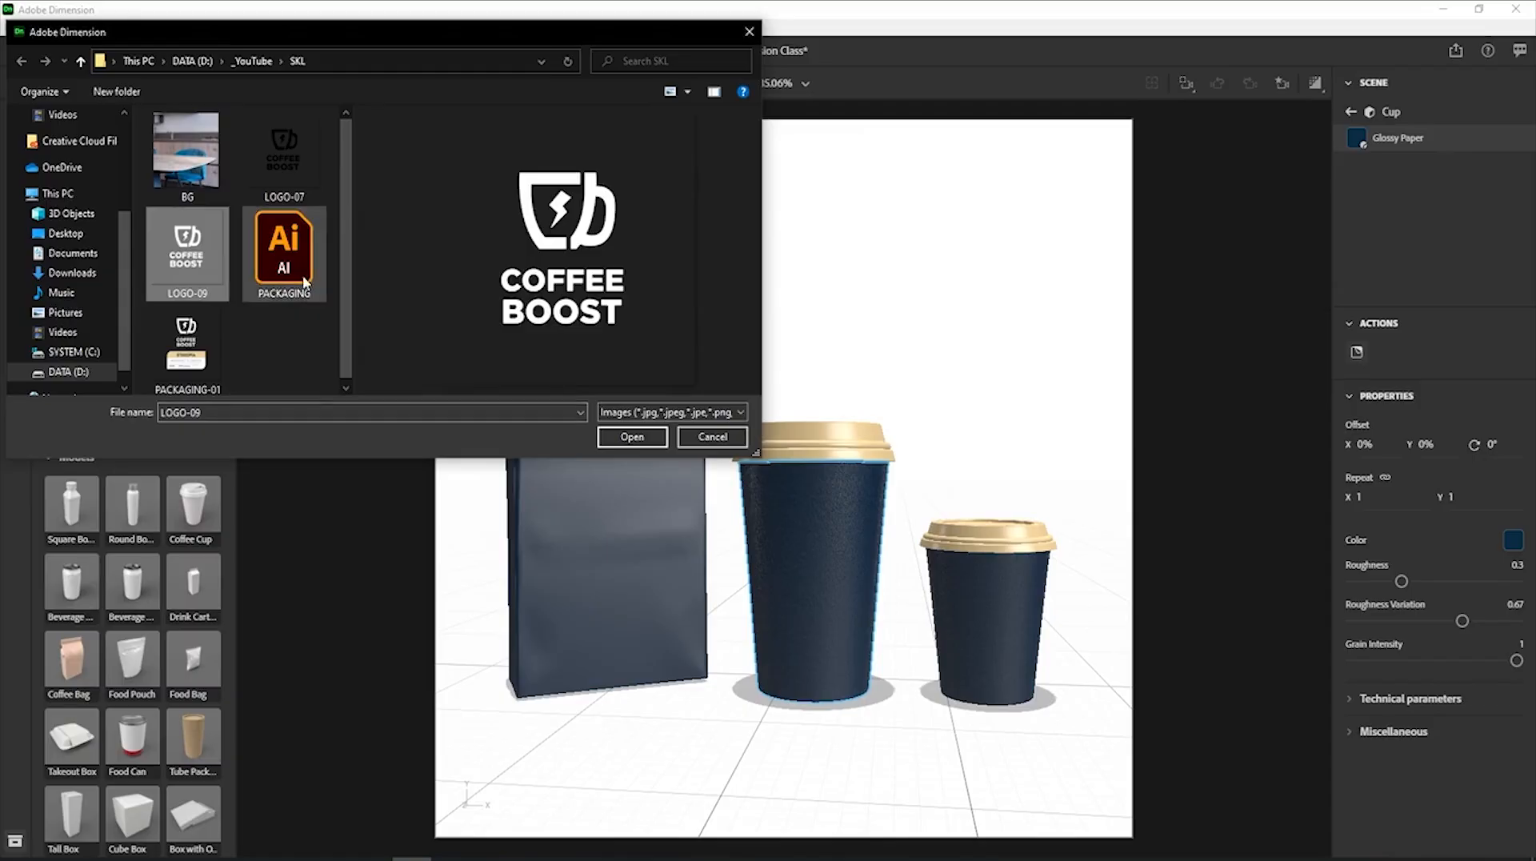
pyautogui.click(625, 439)
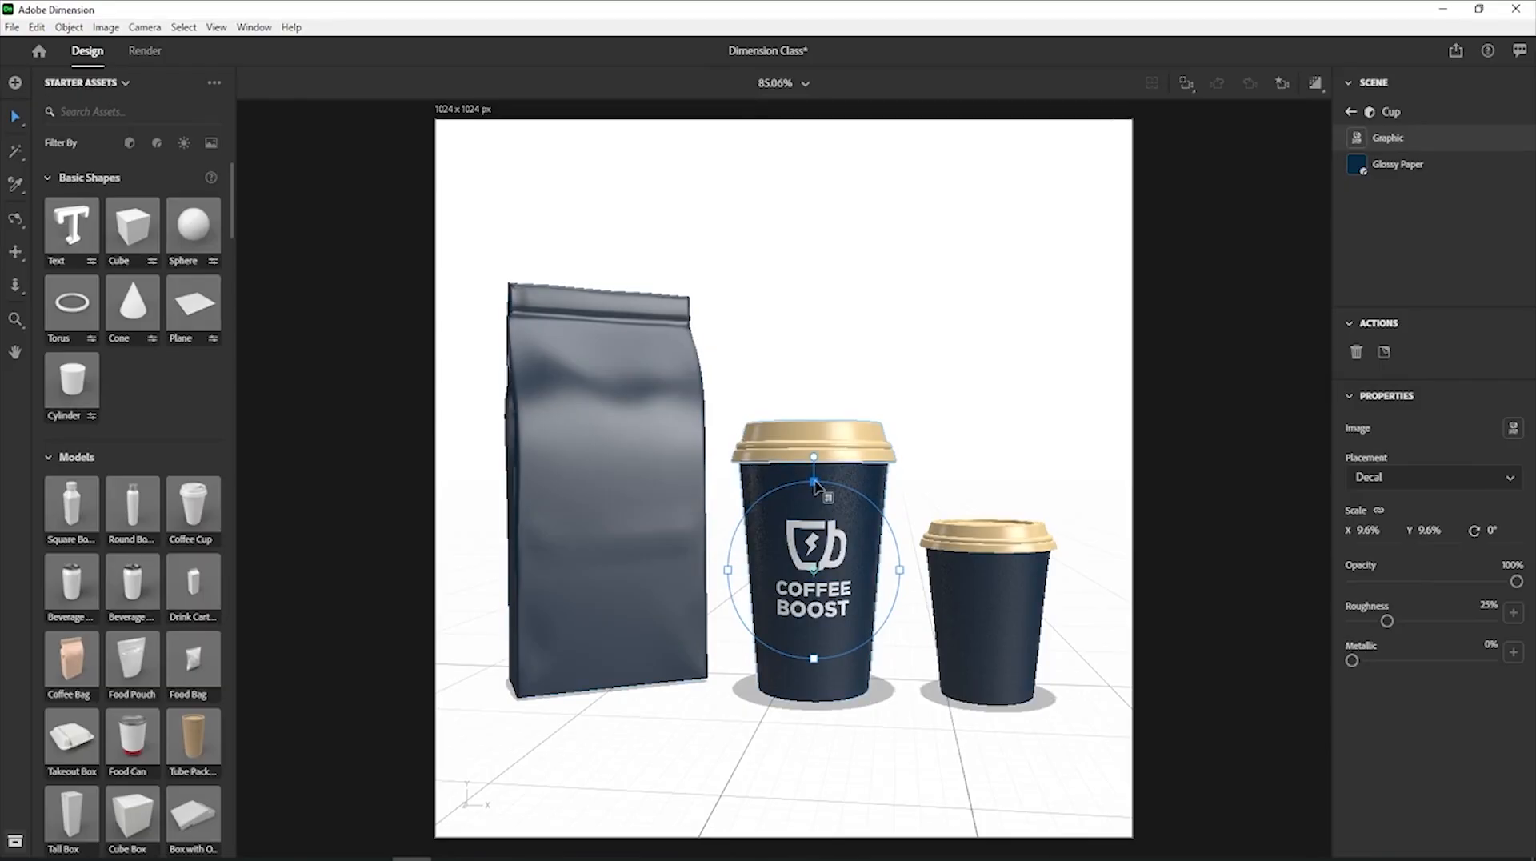
# Enlarge the big cup's logo freehand, and enter 10% for its X scale and 10% for its Y scale.
pyautogui.moveTo(815, 484)
pyautogui.mouseDown()
pyautogui.moveTo(818, 514)
pyautogui.moveTo(816, 468)
pyautogui.mouseUp()
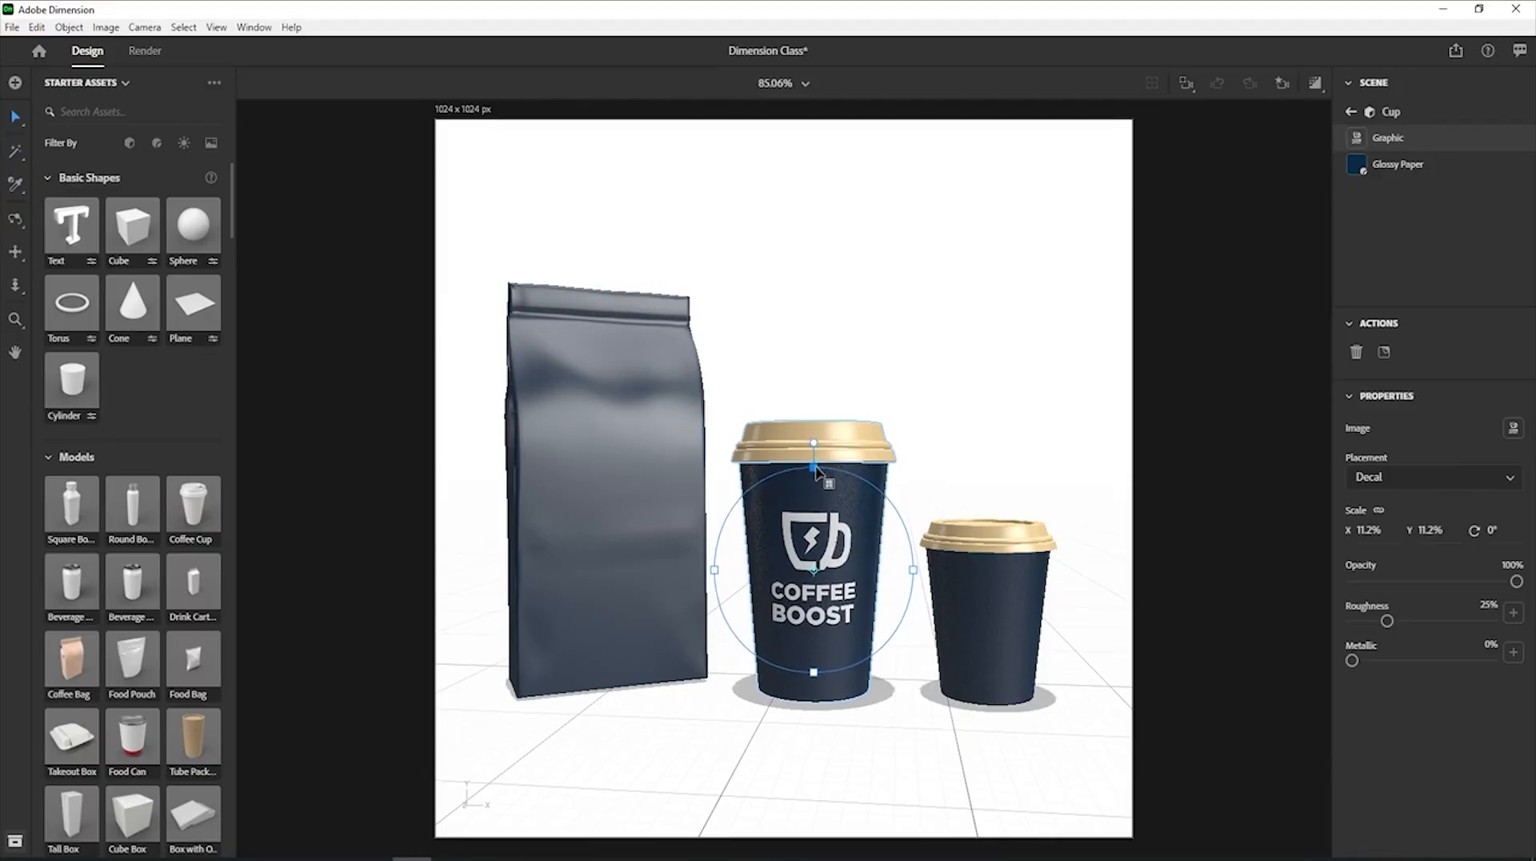
pyautogui.moveTo(816, 468); pyautogui.dragTo(819, 474)
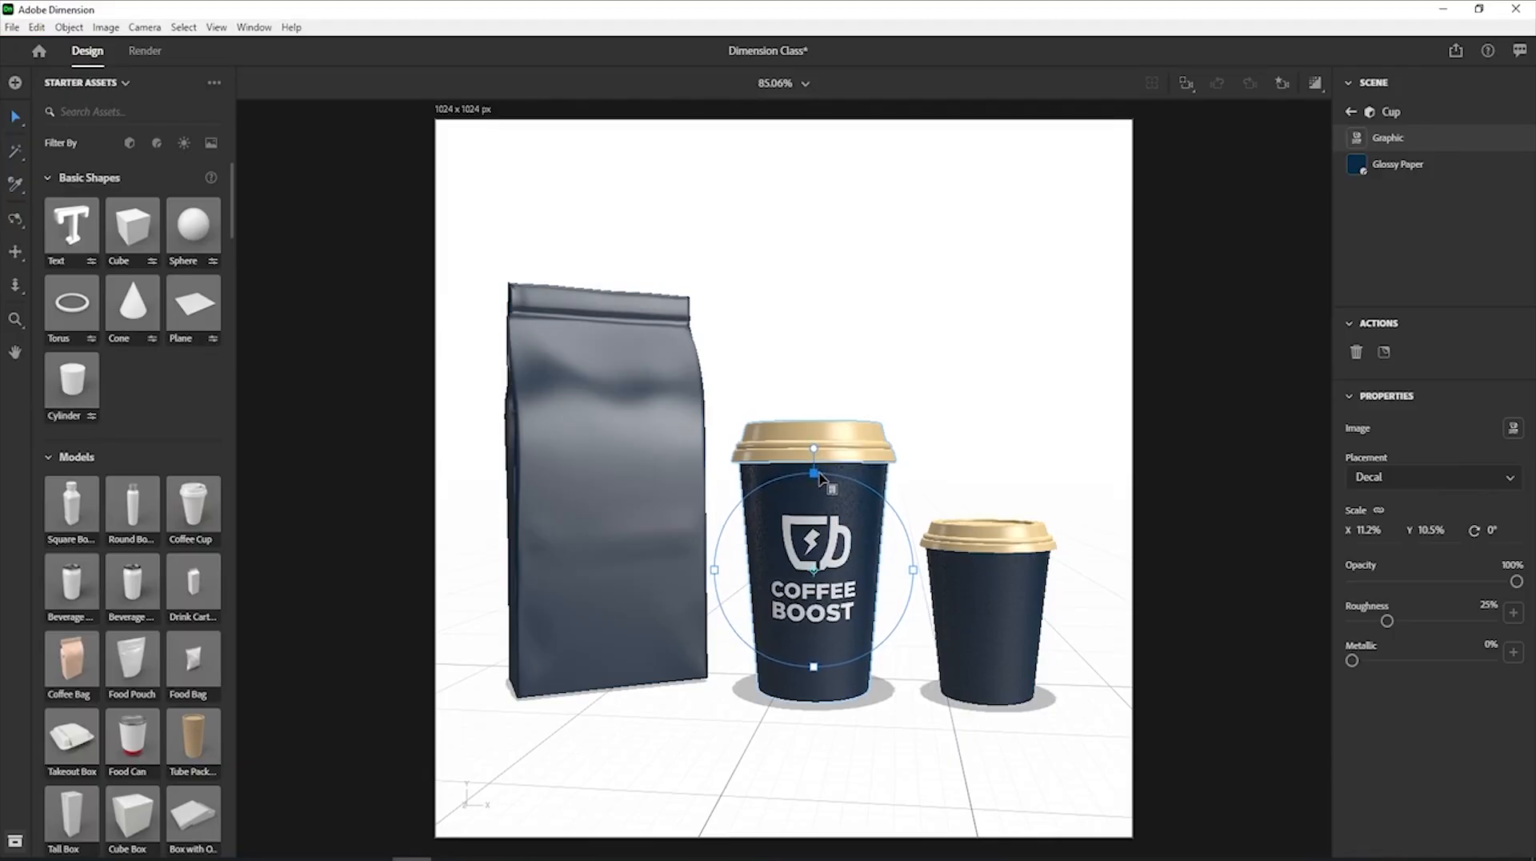
pyautogui.click(1373, 533)
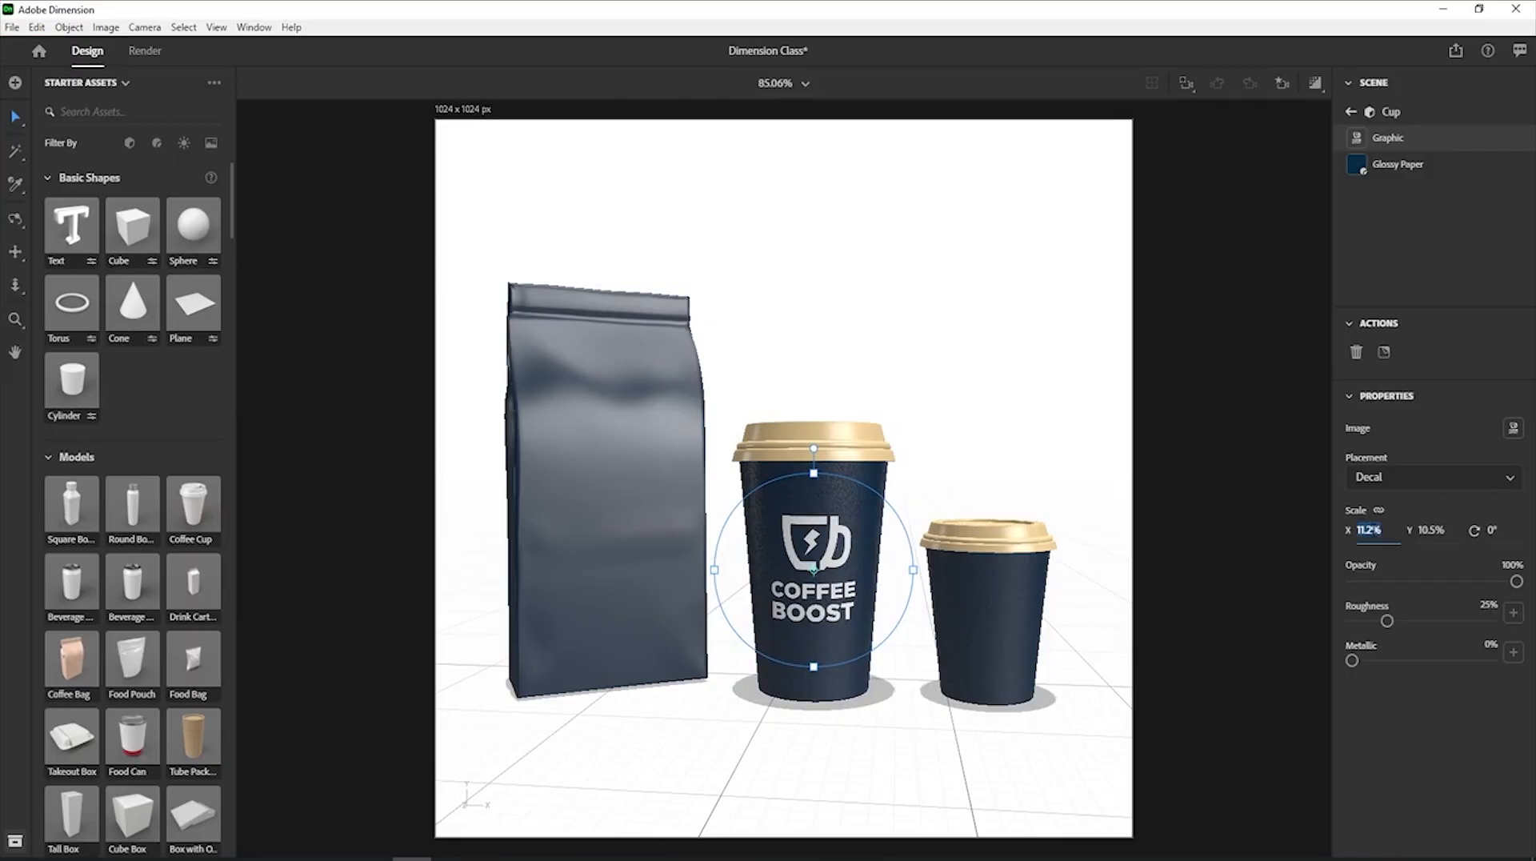
pyautogui.write('10')
pyautogui.press('Tab')
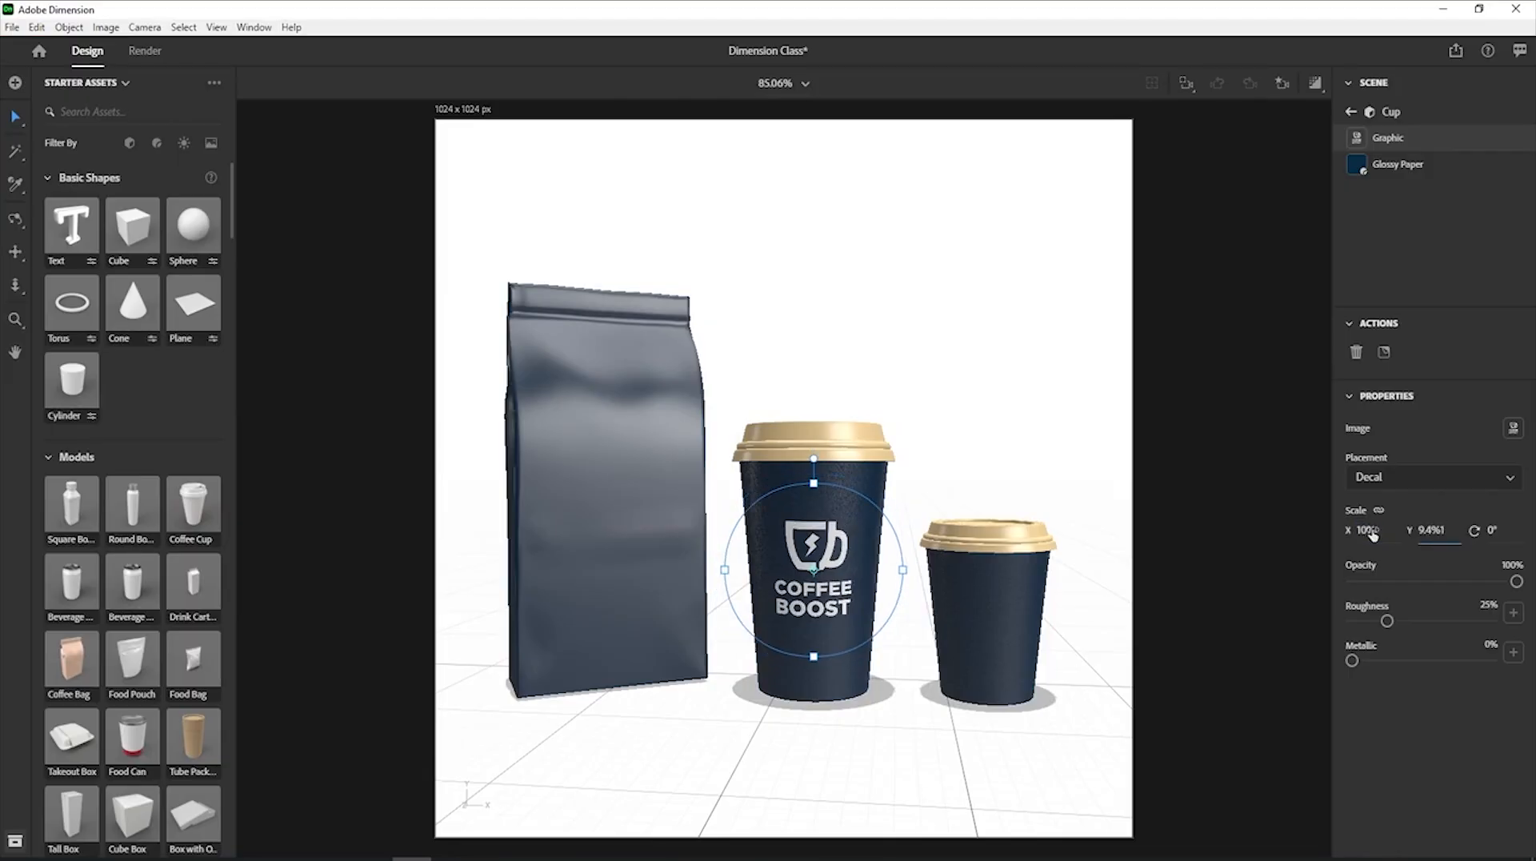
pyautogui.press('BackSpace')
pyautogui.press('BackSpace')
pyautogui.press('BackSpace')
pyautogui.press('BackSpace')
pyautogui.write('10')
pyautogui.press('Return')
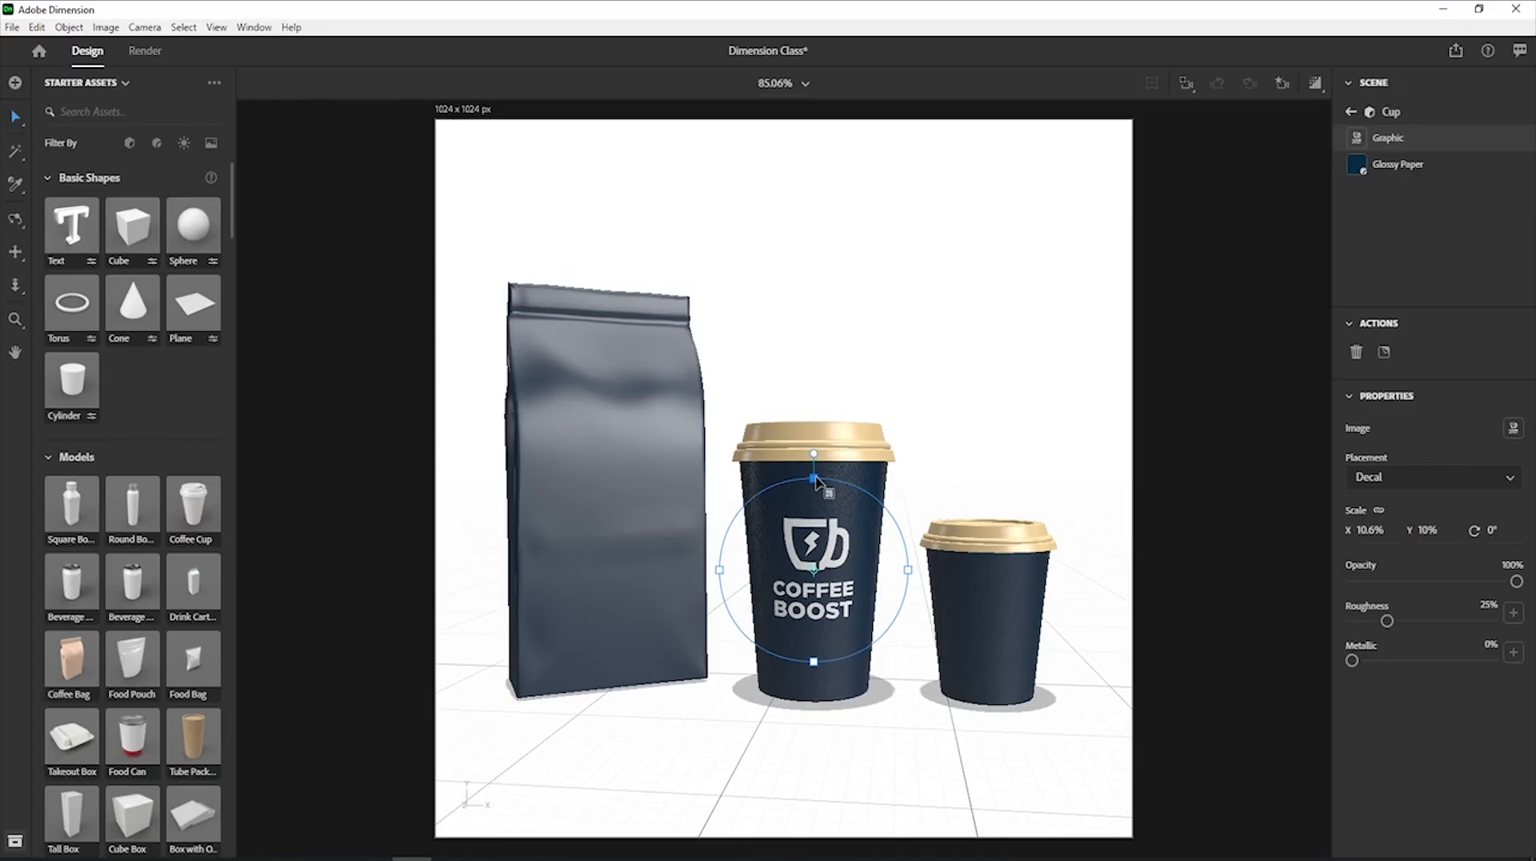
# Scale the big cup's logo down to about 10.2% by 9.7%, and try its rotation handle and a lower opacity.
pyautogui.moveTo(816, 478); pyautogui.dragTo(817, 503)
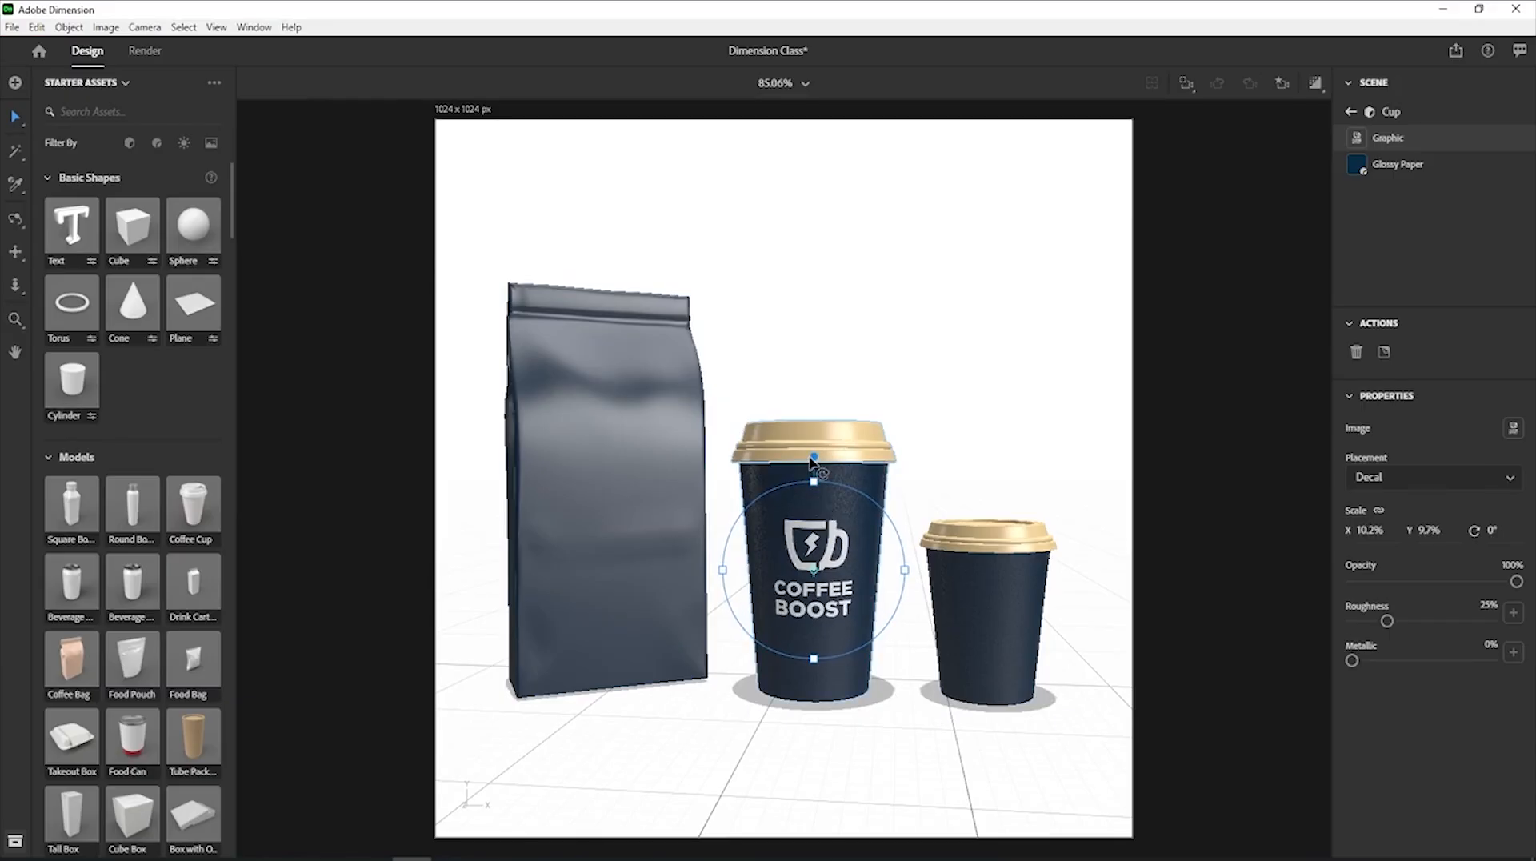
pyautogui.moveTo(814, 458)
pyautogui.mouseDown()
pyautogui.moveTo(864, 492)
pyautogui.moveTo(815, 487)
pyautogui.mouseUp()
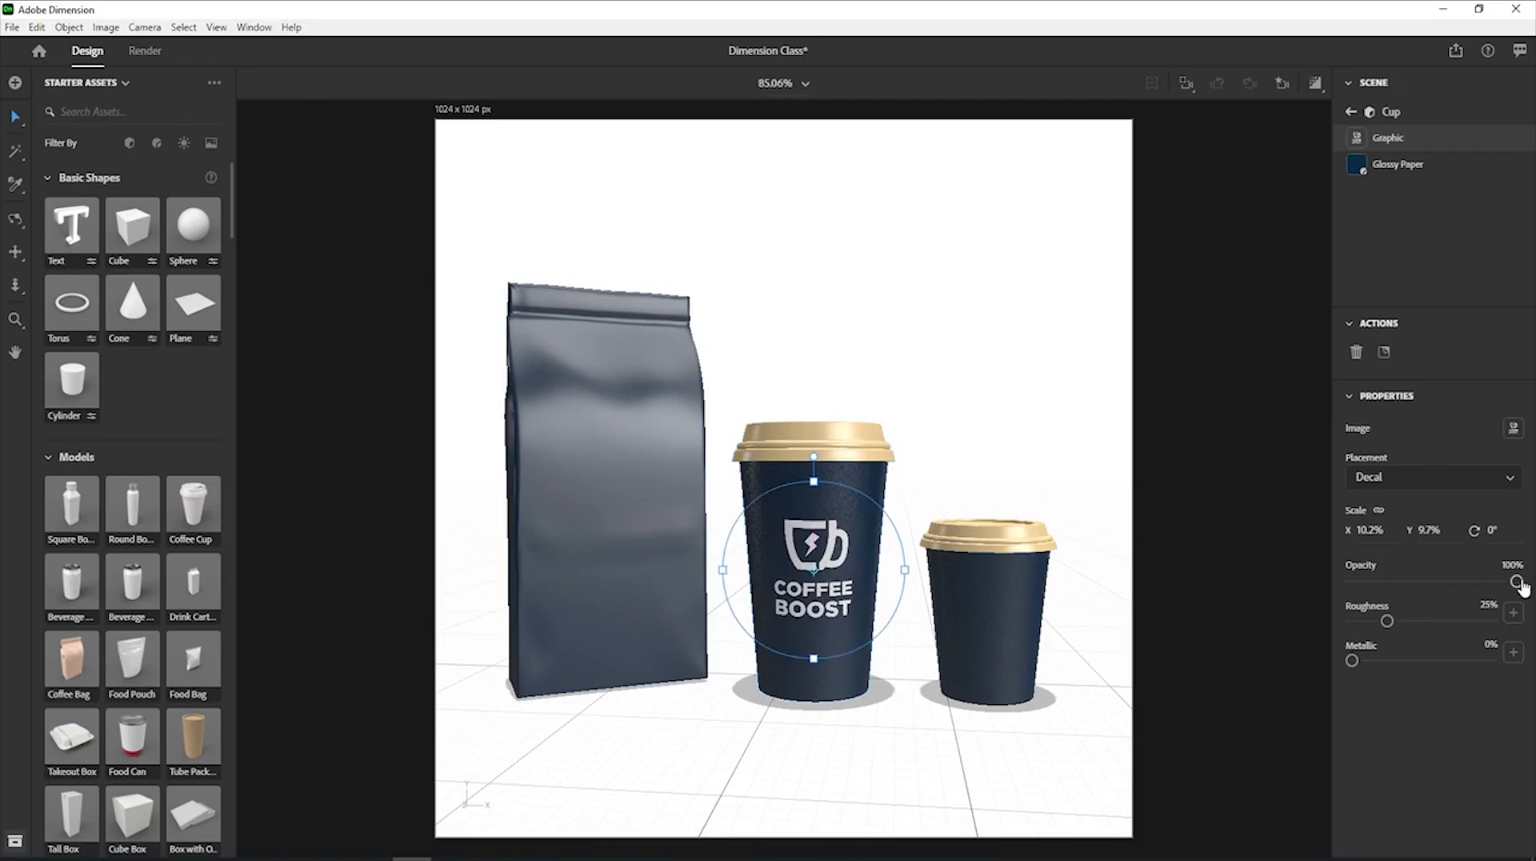
pyautogui.moveTo(1518, 584); pyautogui.dragTo(1454, 611)
pyautogui.moveTo(1452, 582); pyautogui.dragTo(1516, 581)
# Place the LOGO-09 image as a graphic on the small cup's Cup model.
pyautogui.click(1011, 596)
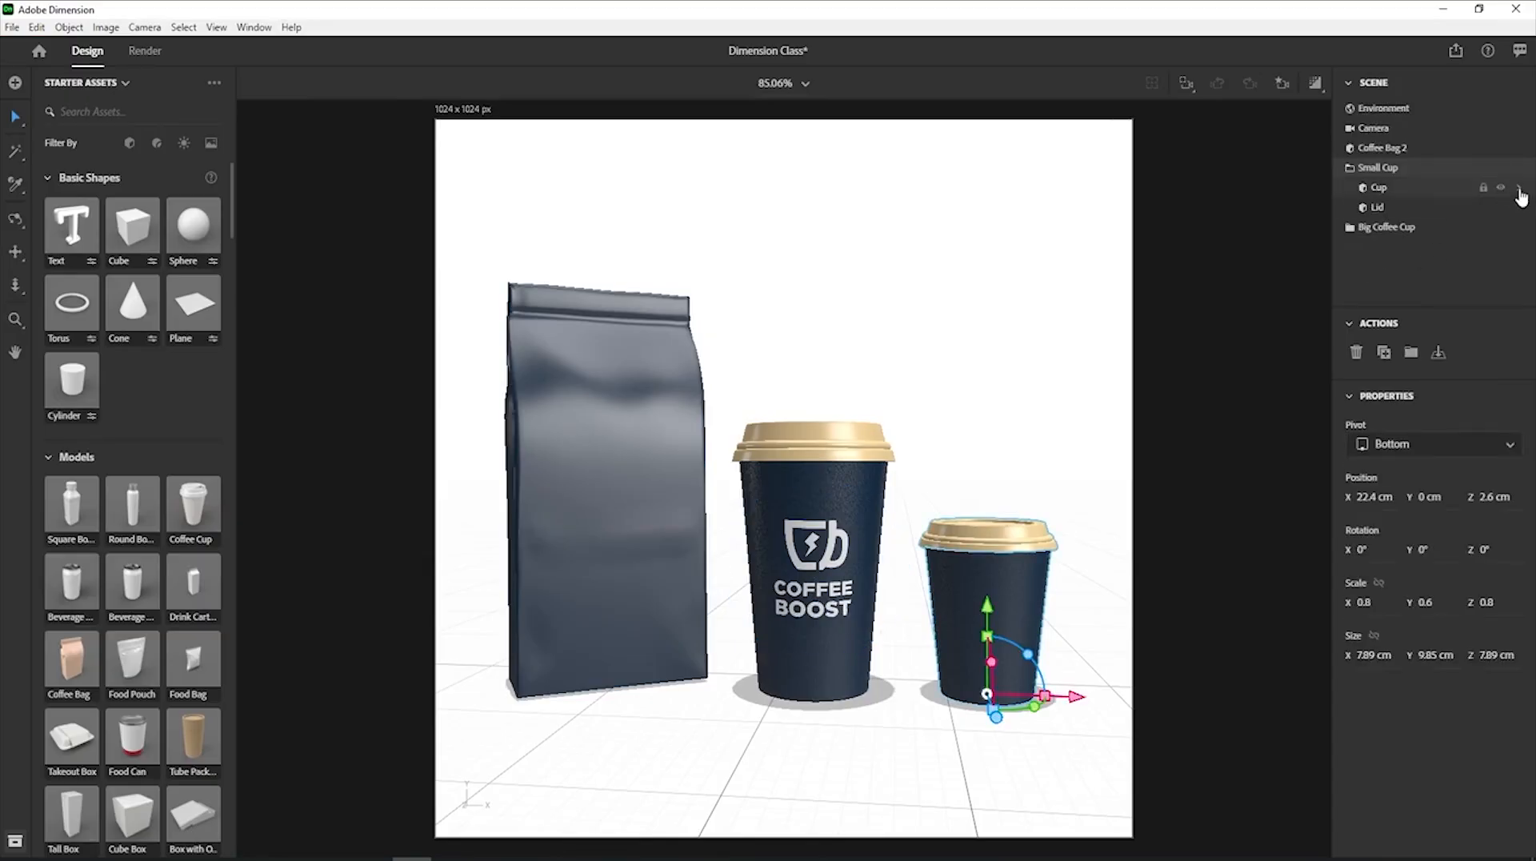
pyautogui.click(1519, 192)
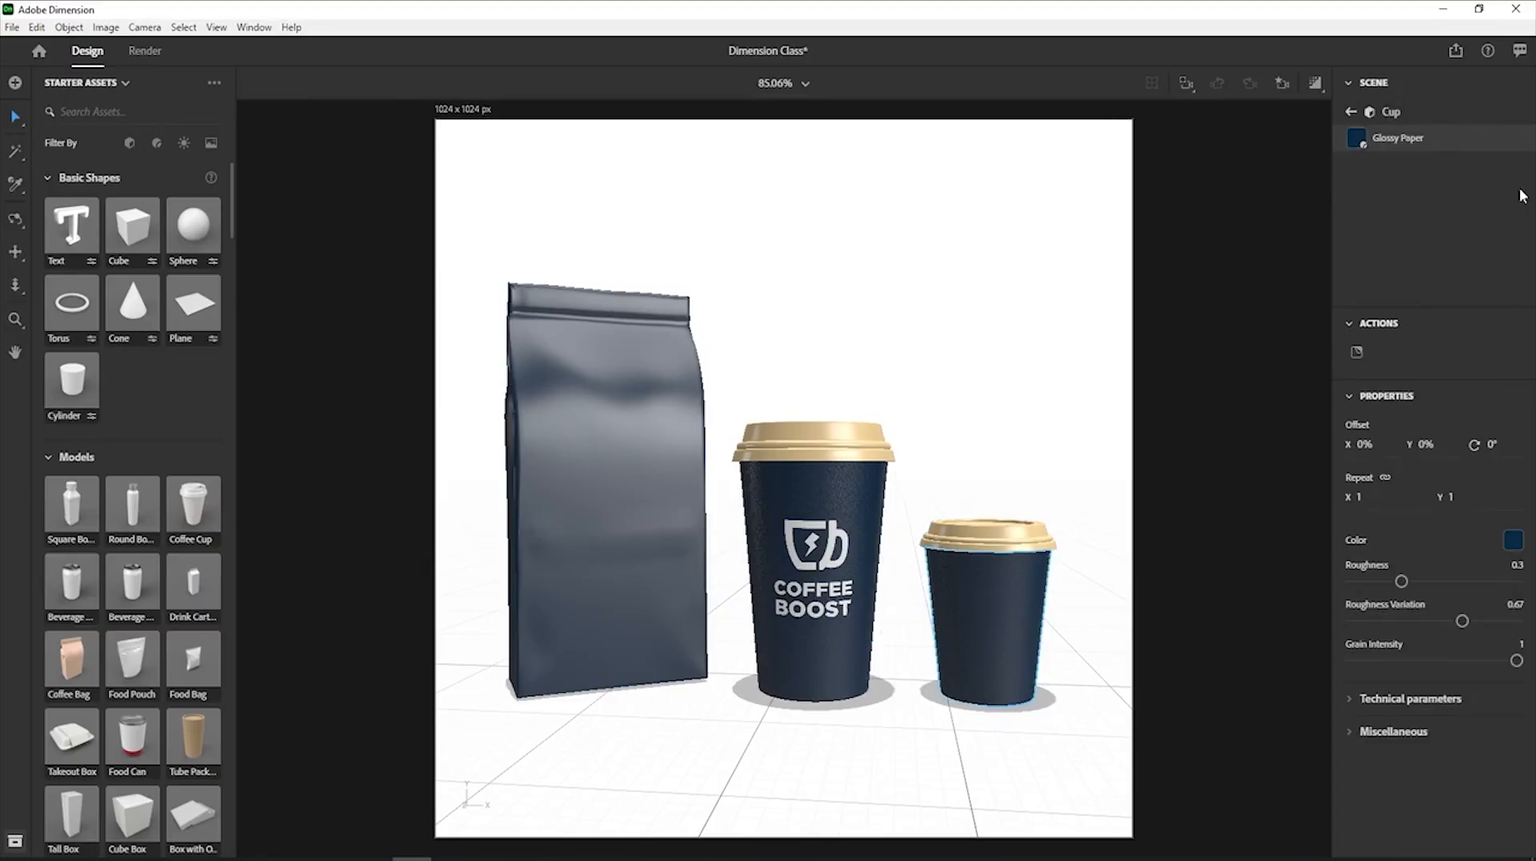
pyautogui.click(1357, 354)
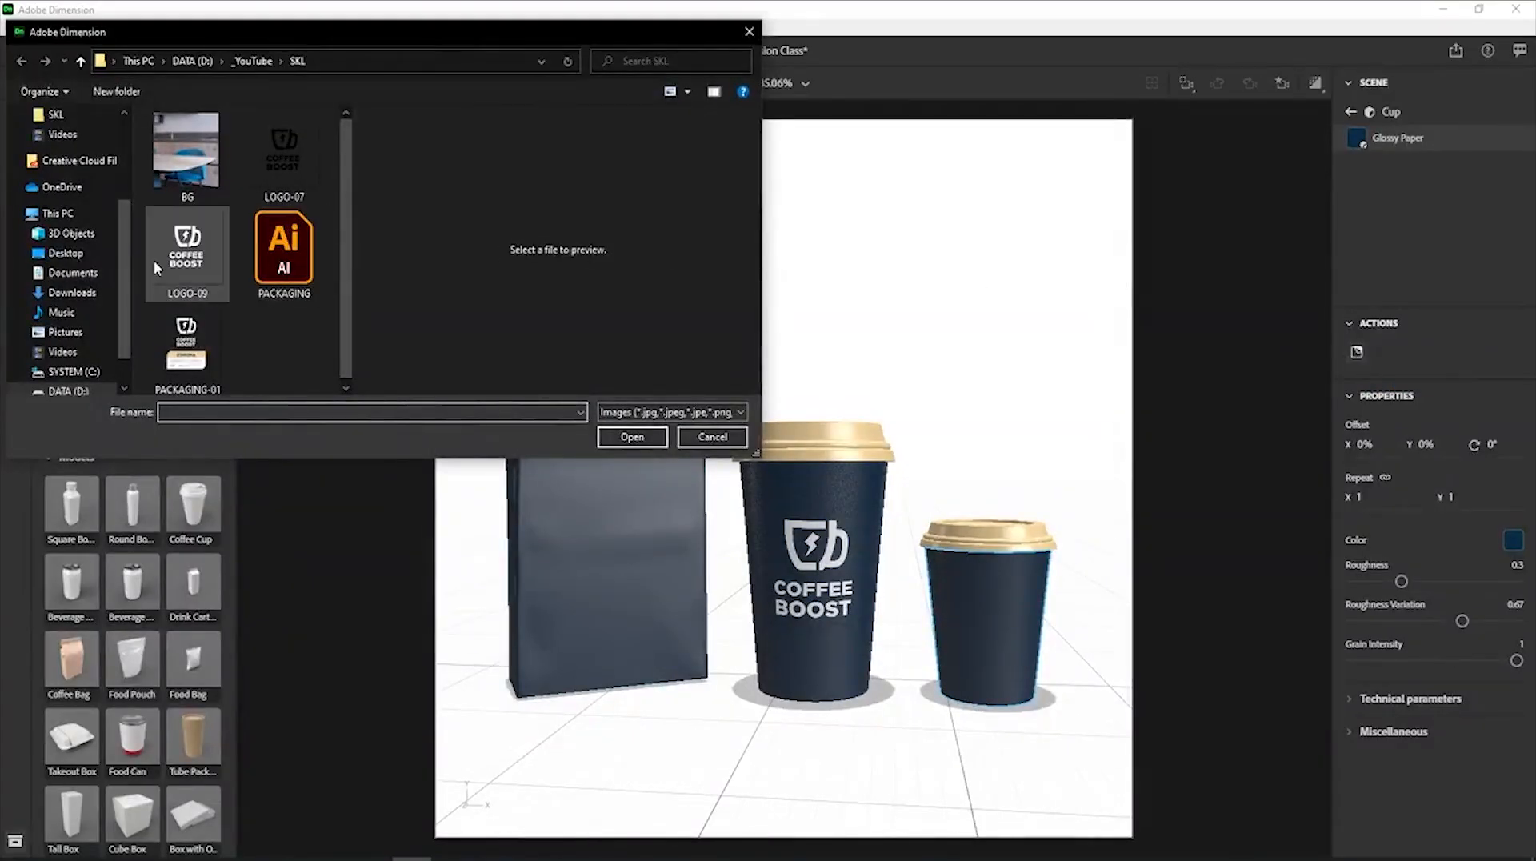
pyautogui.doubleClick(189, 250)
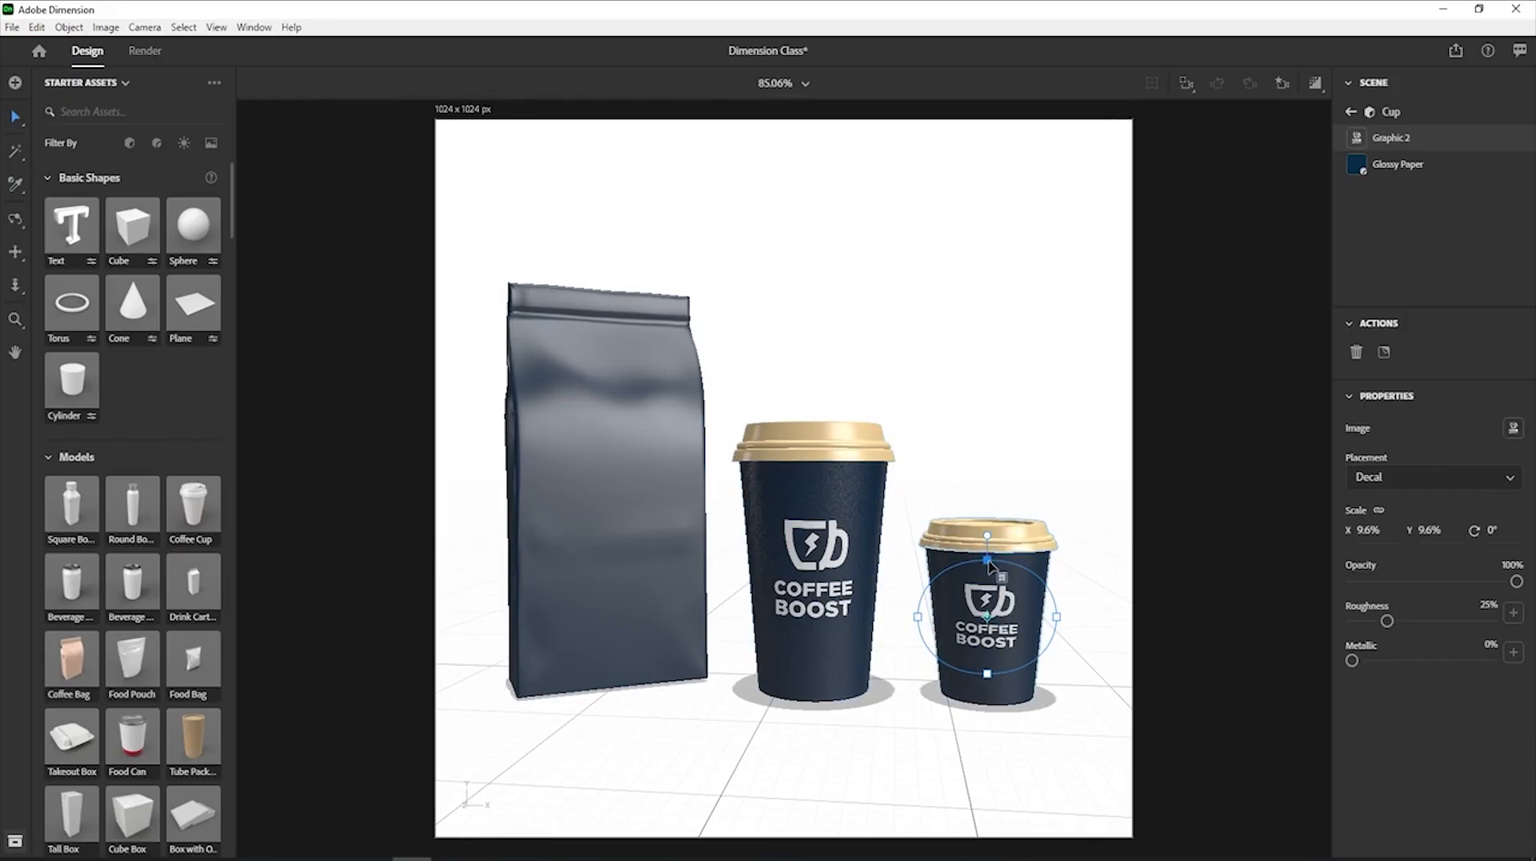
# Narrow the small cup's logo to about 7.6% X scale, rotate it to -2°, and nudge it toward the cup's center.
pyautogui.moveTo(1057, 622)
pyautogui.mouseDown()
pyautogui.moveTo(996, 634)
pyautogui.moveTo(994, 620)
pyautogui.moveTo(1044, 617)
pyautogui.mouseUp()
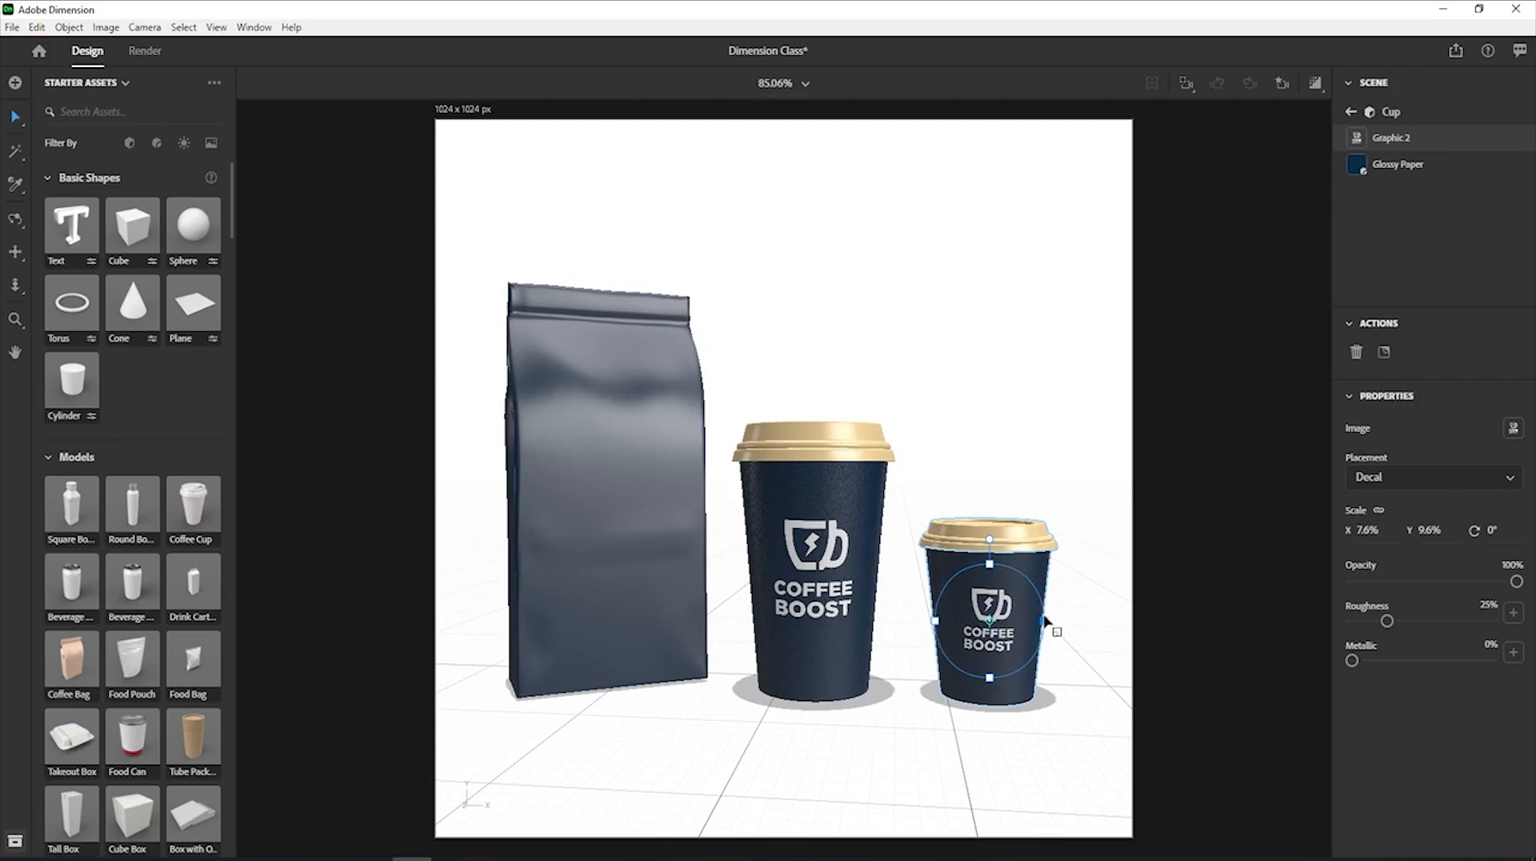
pyautogui.moveTo(990, 540); pyautogui.dragTo(990, 547)
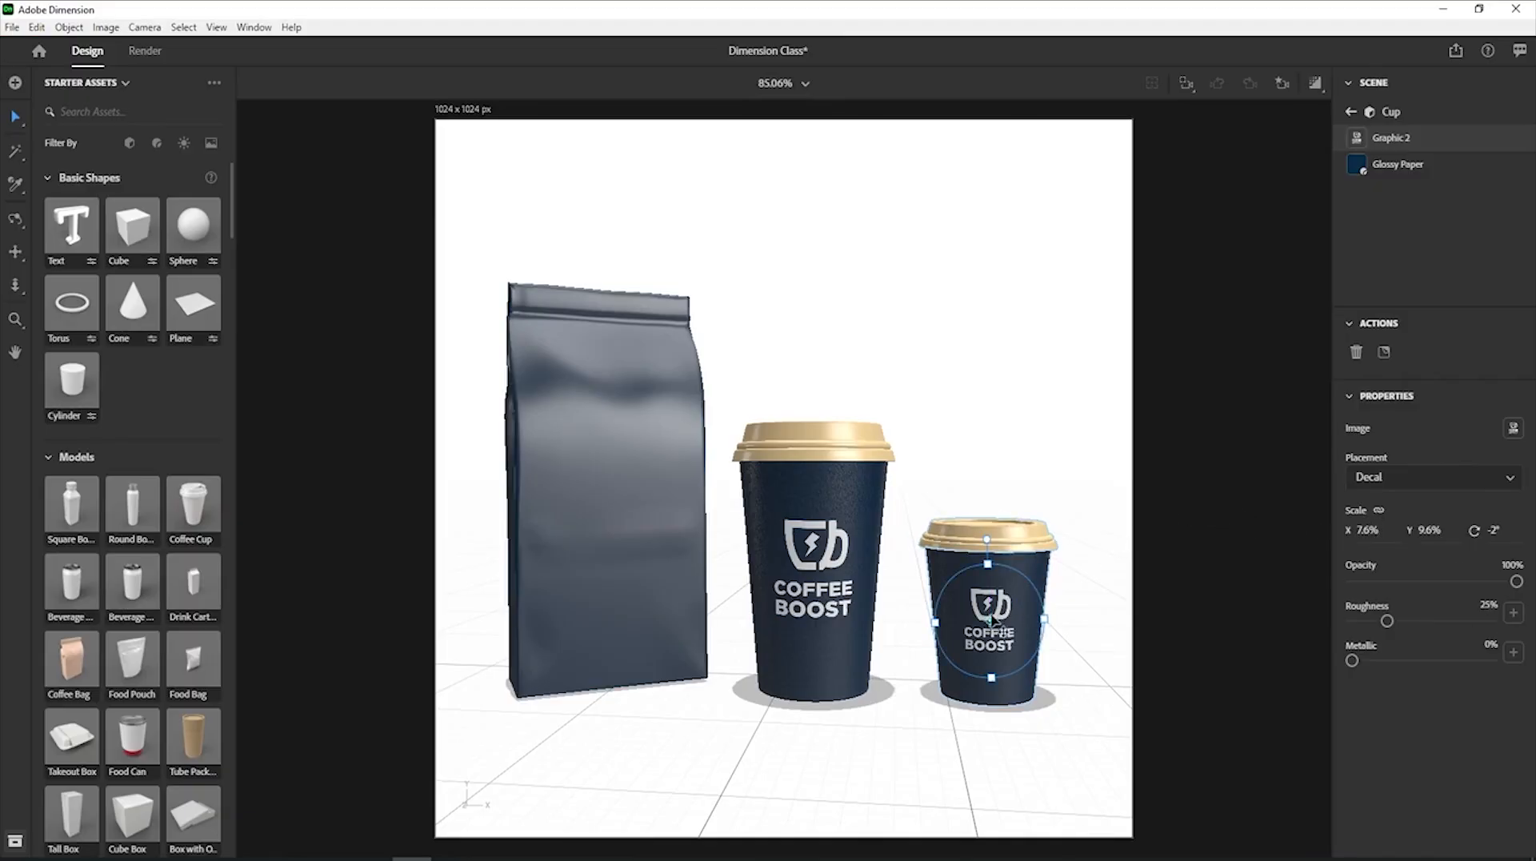
pyautogui.moveTo(993, 622); pyautogui.dragTo(991, 623)
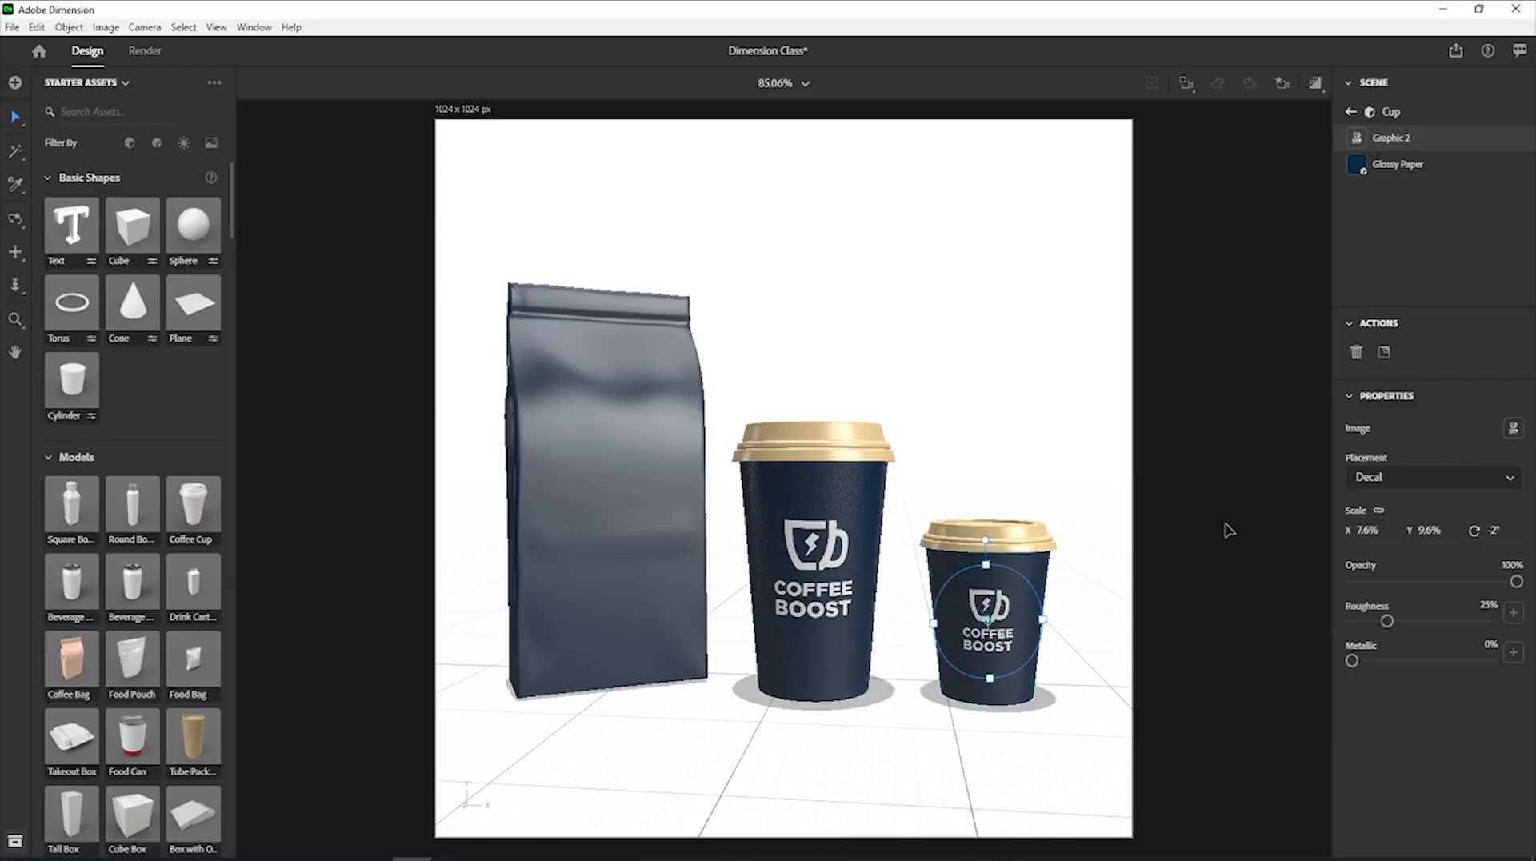
# Switch the small cup's logo placement to Fill and set its X repeat to about 1.2.
pyautogui.click(1411, 484)
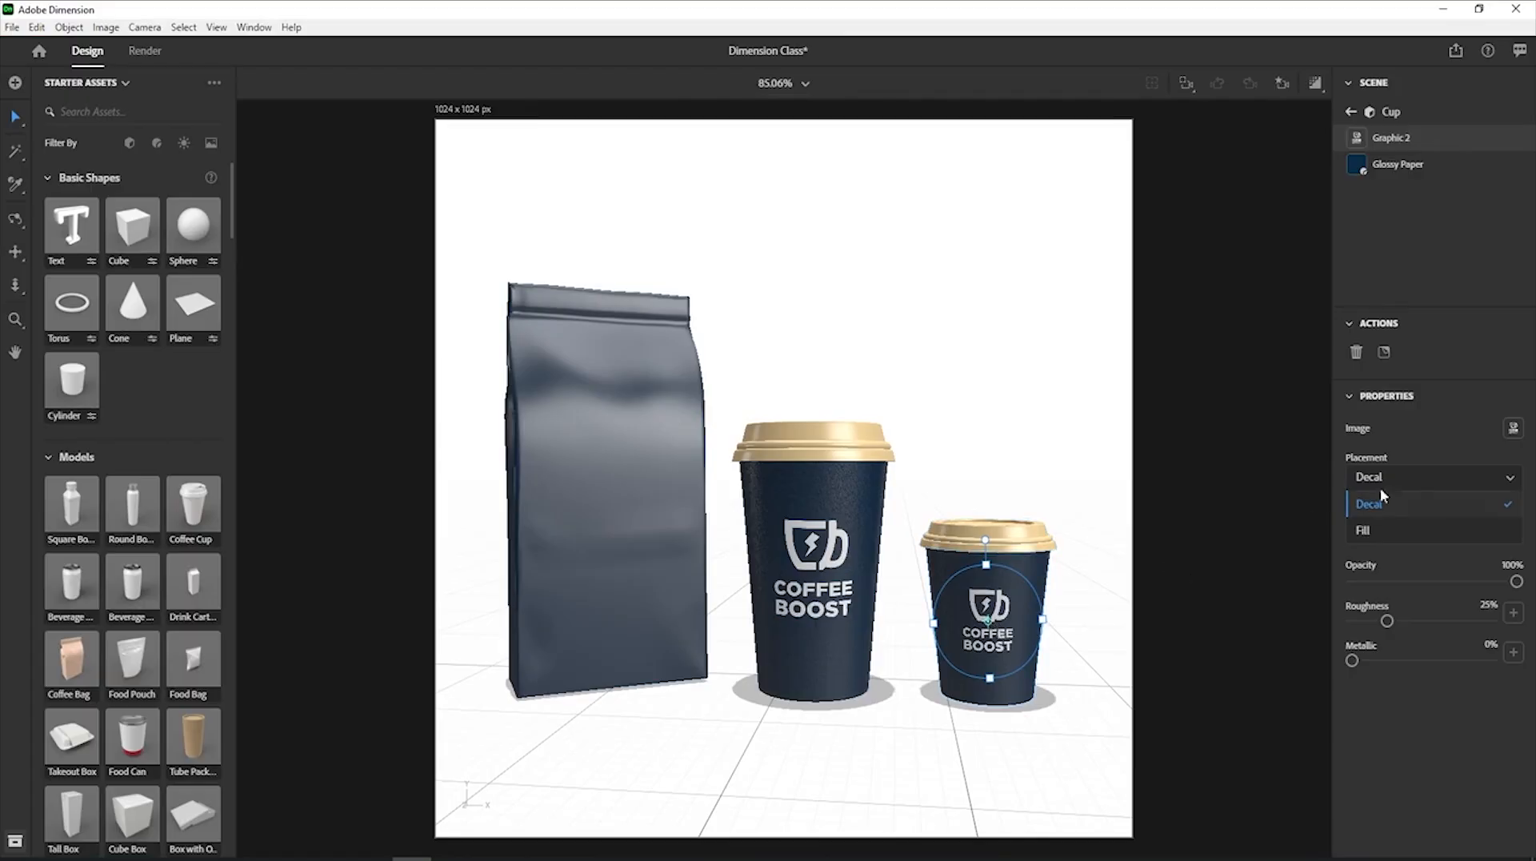
pyautogui.click(1400, 540)
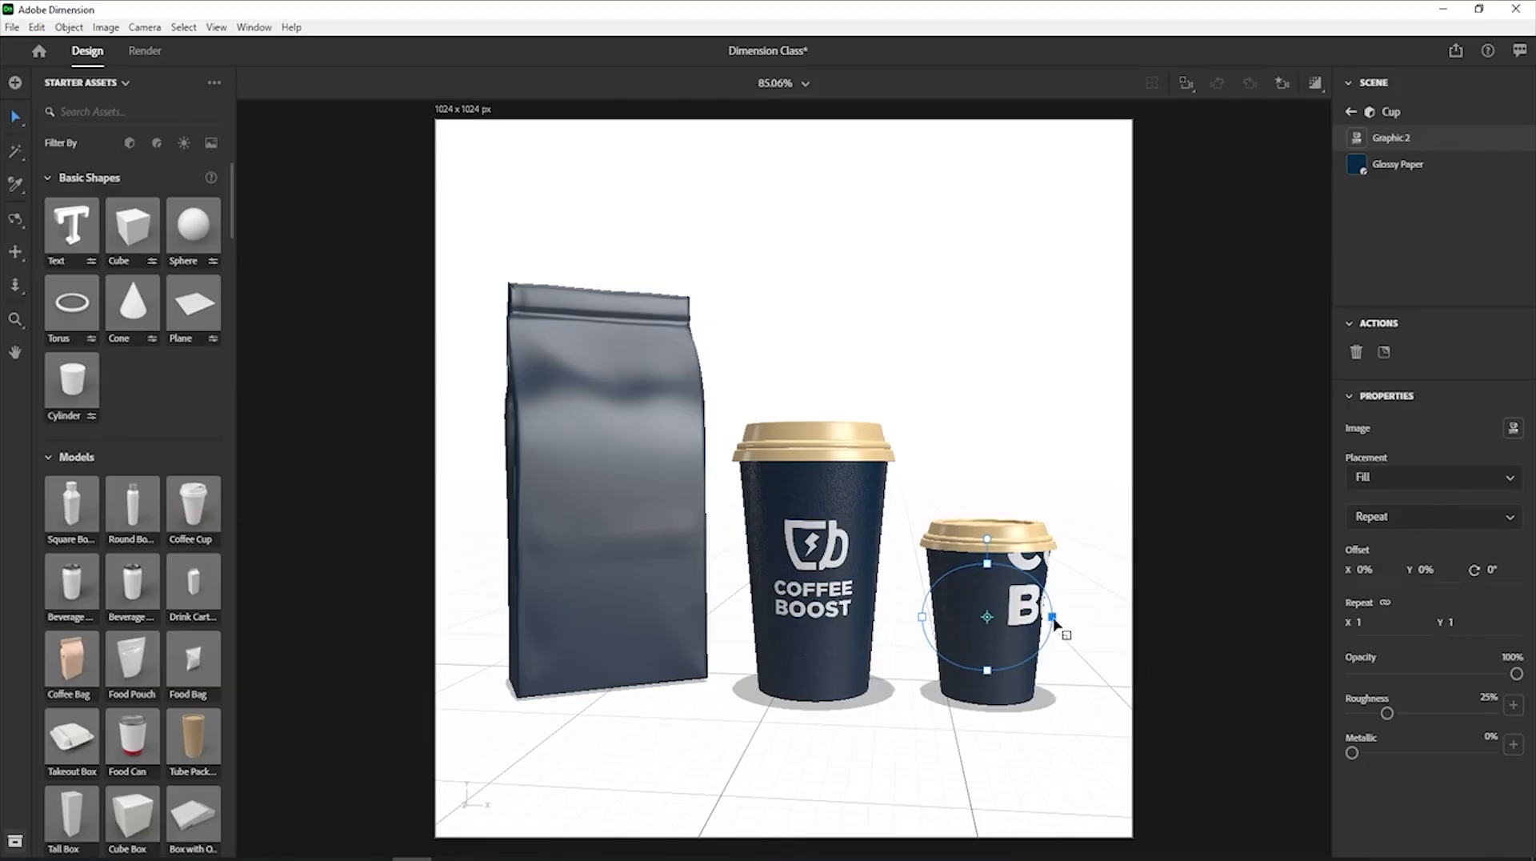
pyautogui.moveTo(1055, 623); pyautogui.dragTo(1044, 630)
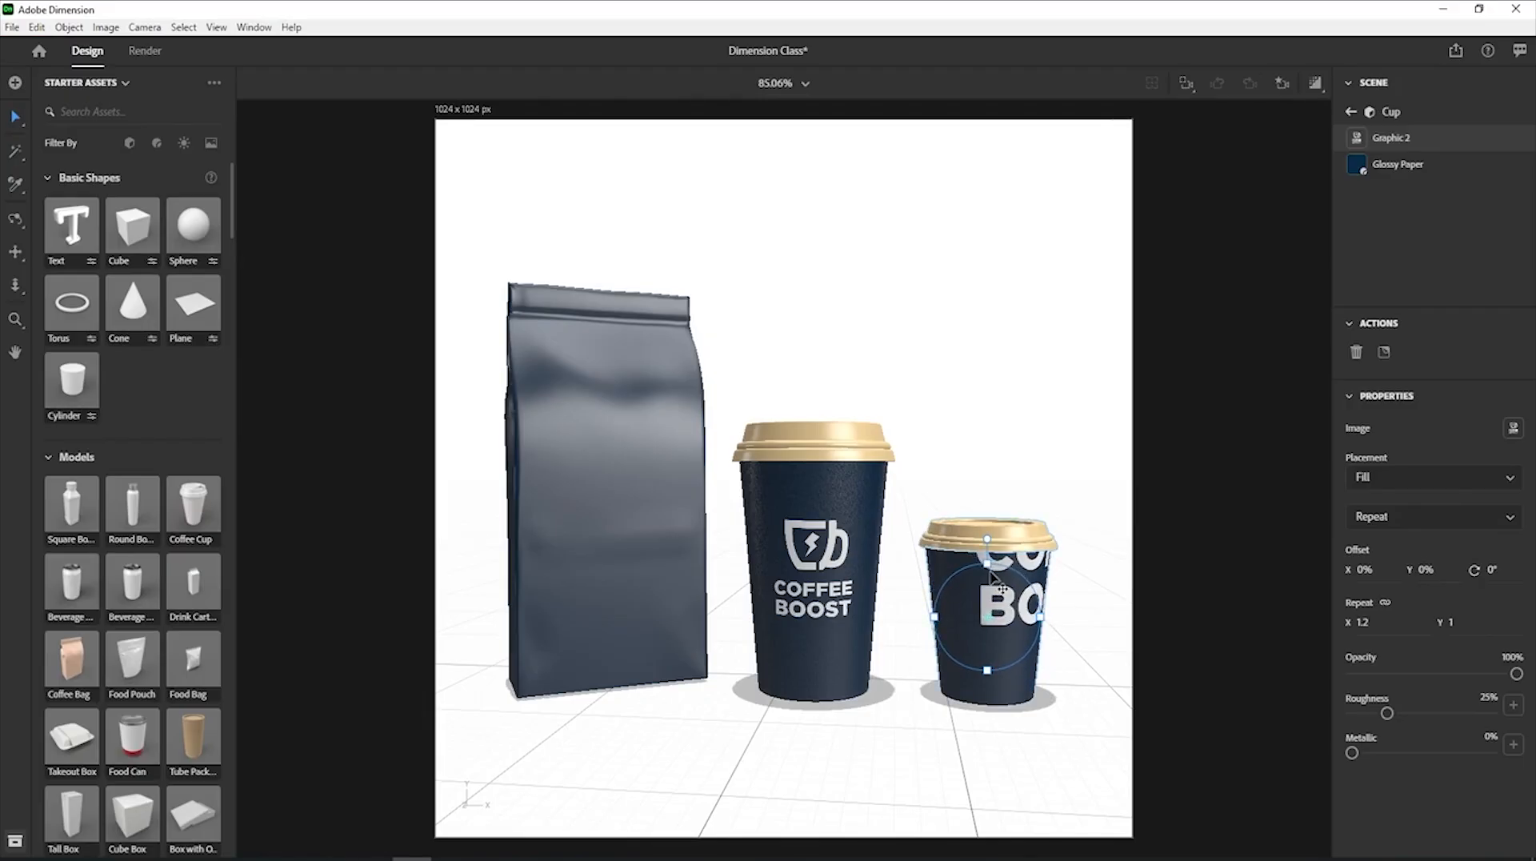
# Shrink the small cup's repeated logo to a repeat of about 9.6 by 7.8, and undo a further vertical stretch.
pyautogui.moveTo(991, 565); pyautogui.dragTo(1000, 616)
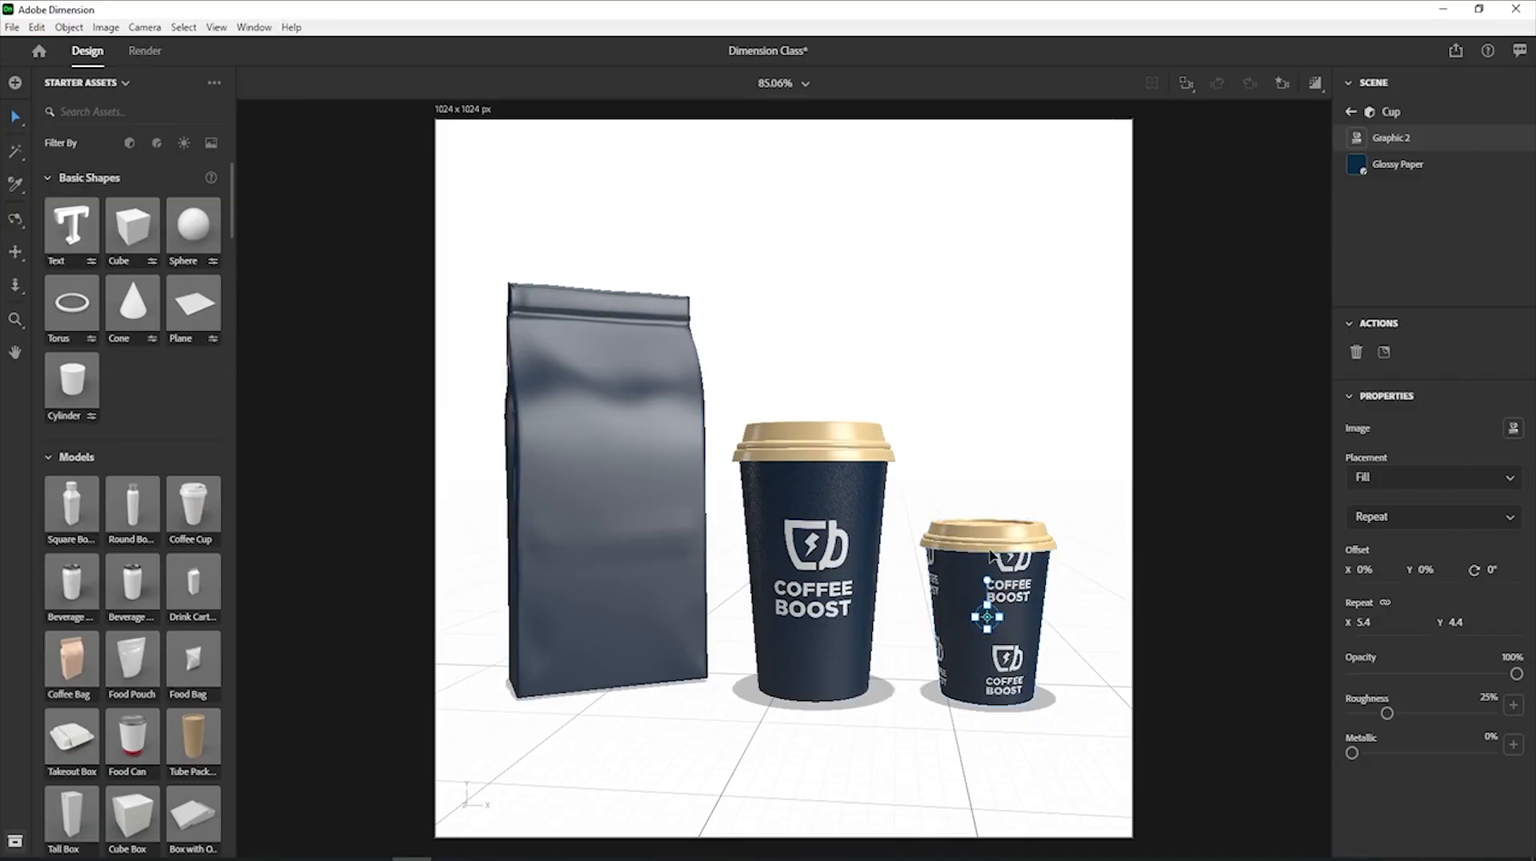
pyautogui.moveTo(999, 618); pyautogui.dragTo(990, 618)
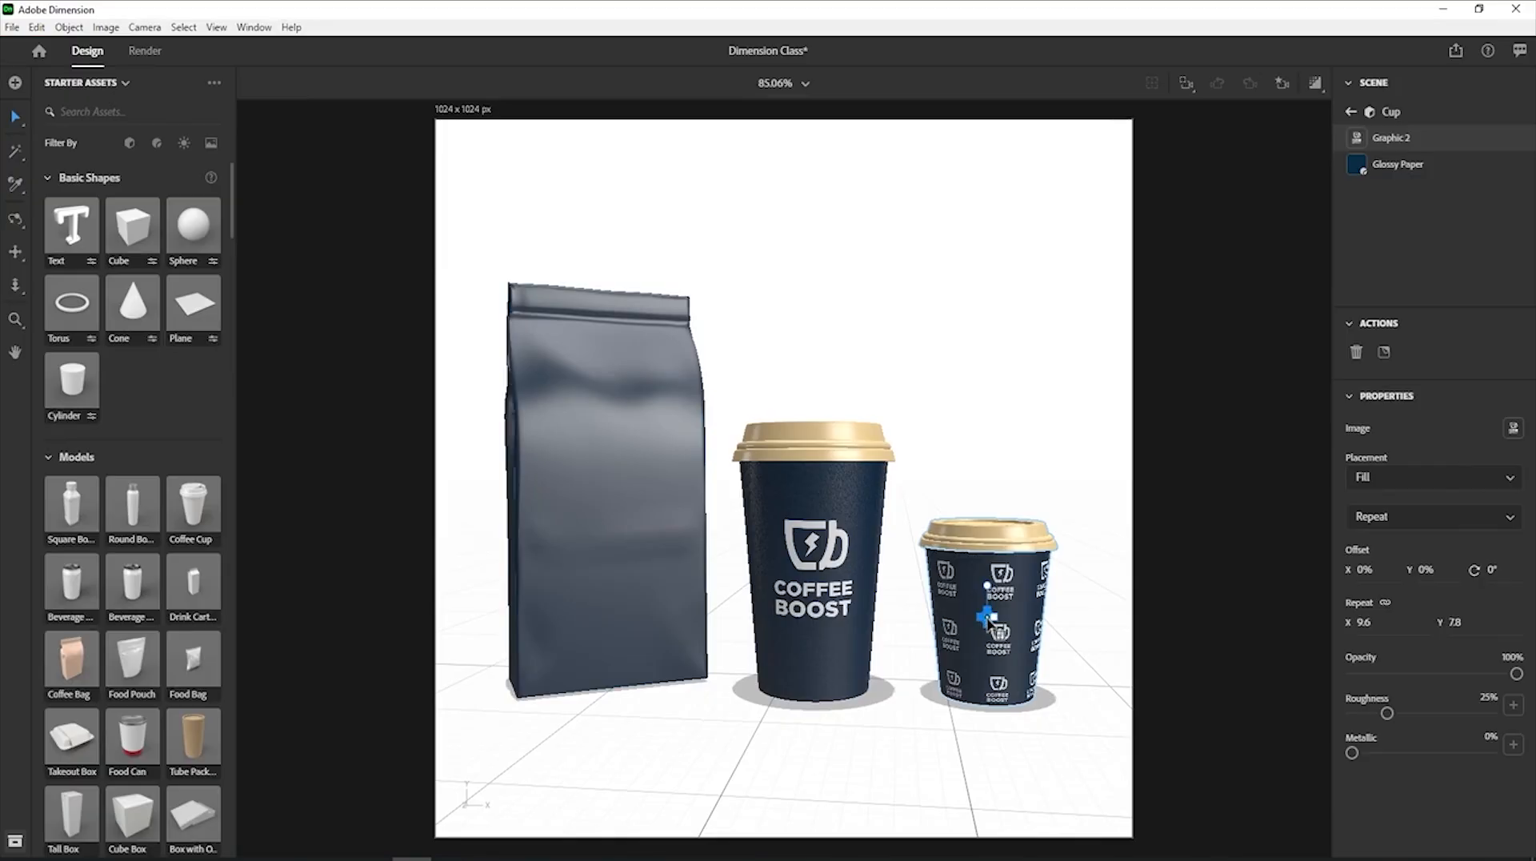
pyautogui.moveTo(991, 617); pyautogui.dragTo(1007, 623)
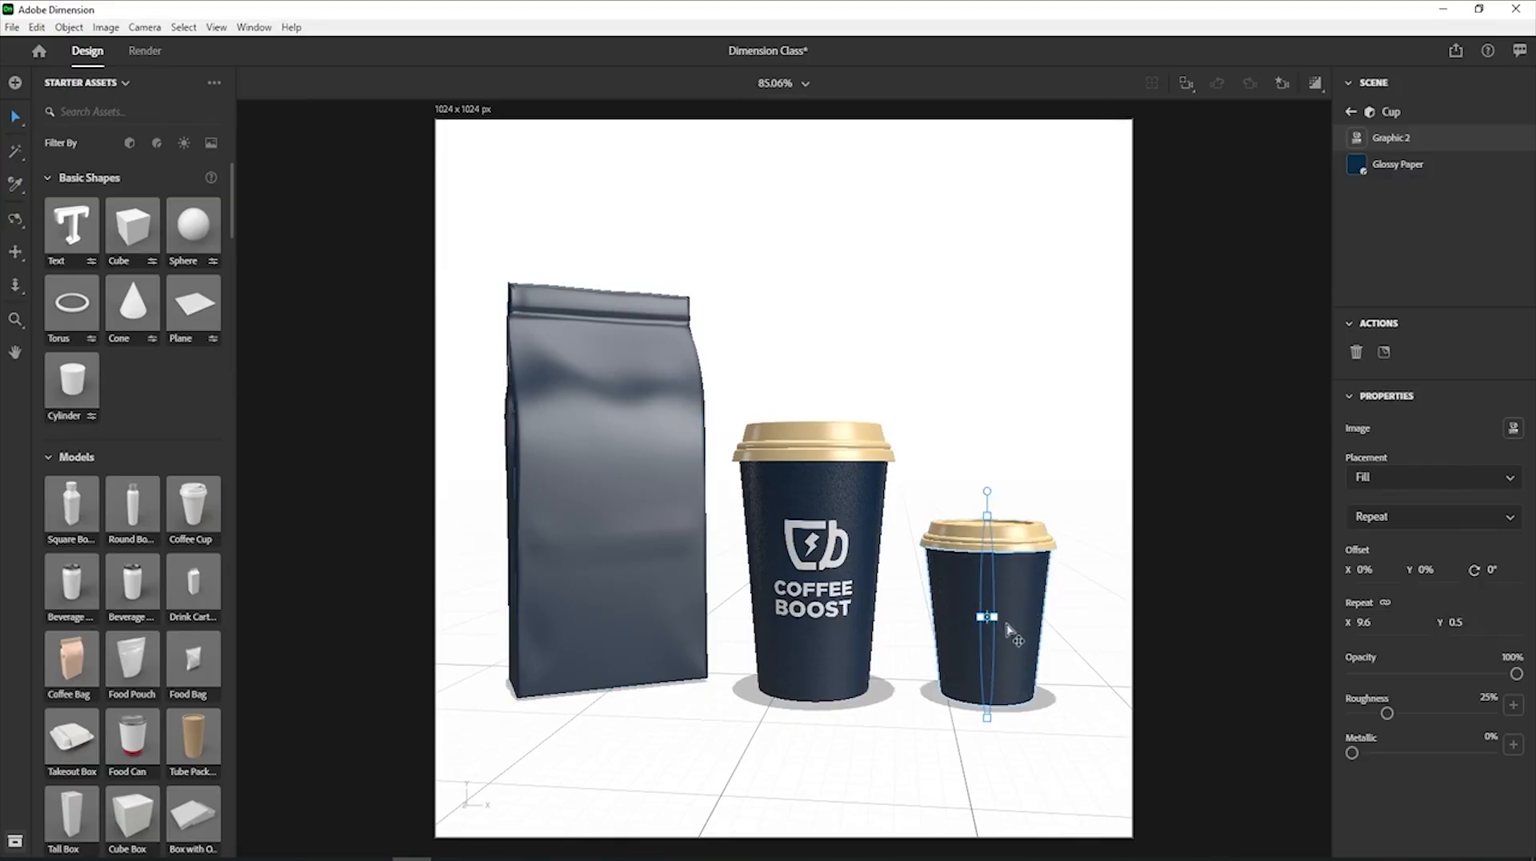
pyautogui.hotkey('ctrl', 'z')
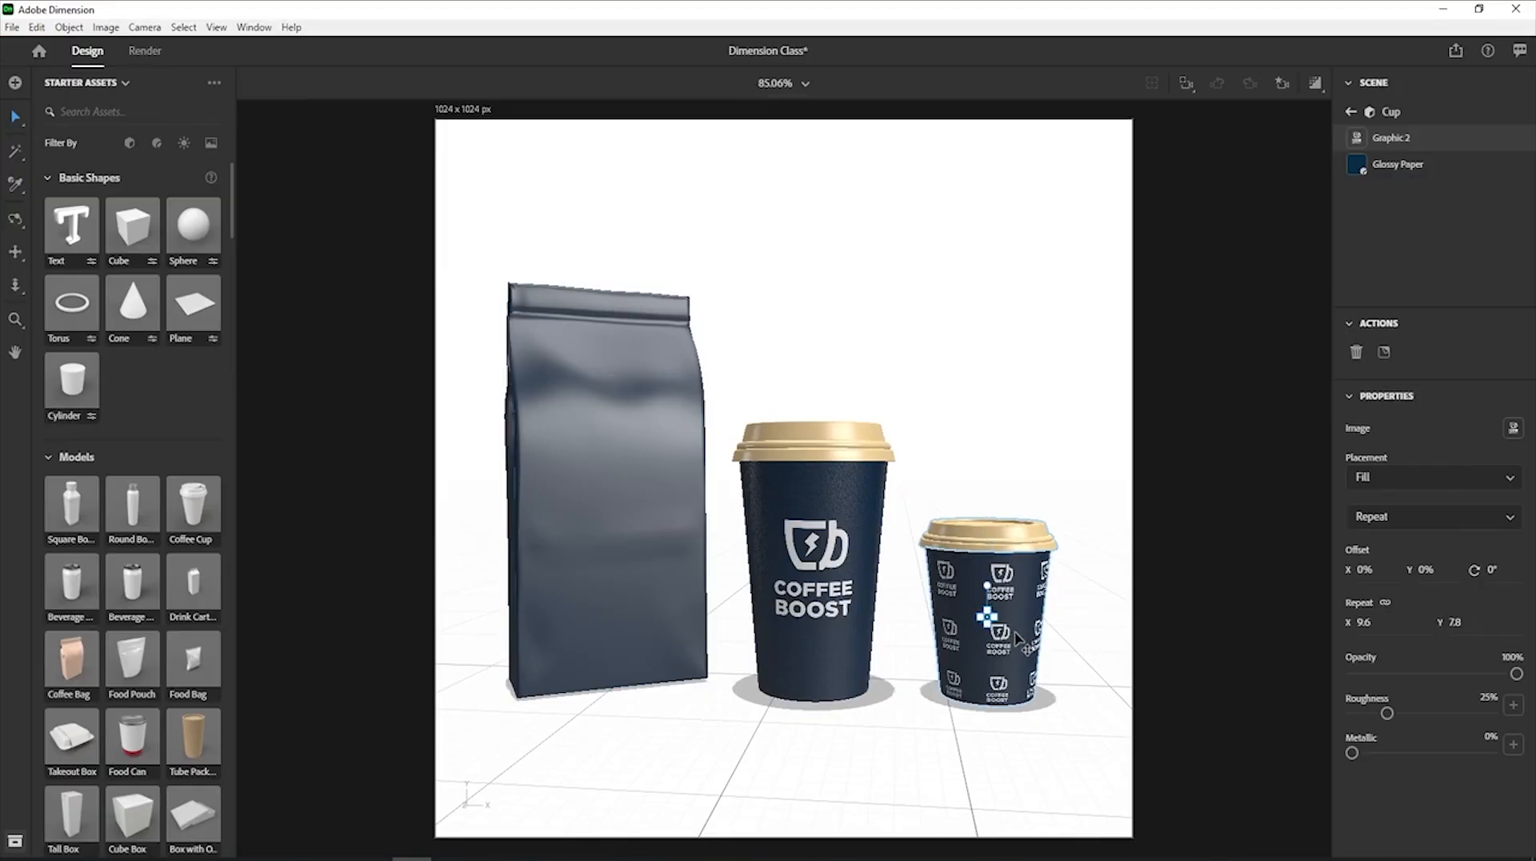
# Shift the small cup's repeating logo pattern to an offset of about 1% in X and -4% in Y.
pyautogui.scroll(5, 1033, 656)
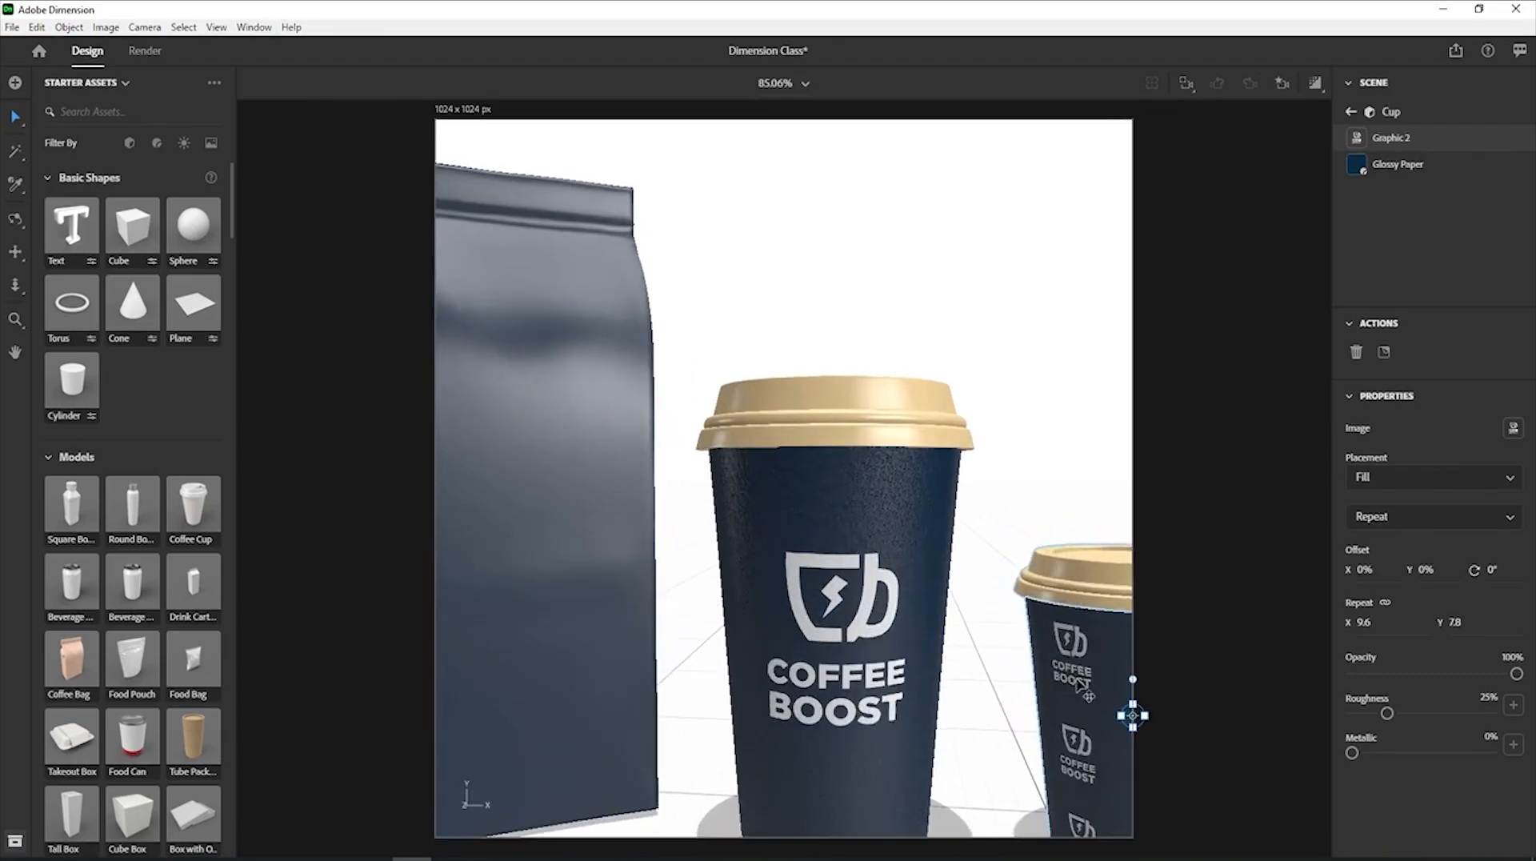
pyautogui.press('2')
pyautogui.moveTo(1082, 684); pyautogui.dragTo(972, 394)
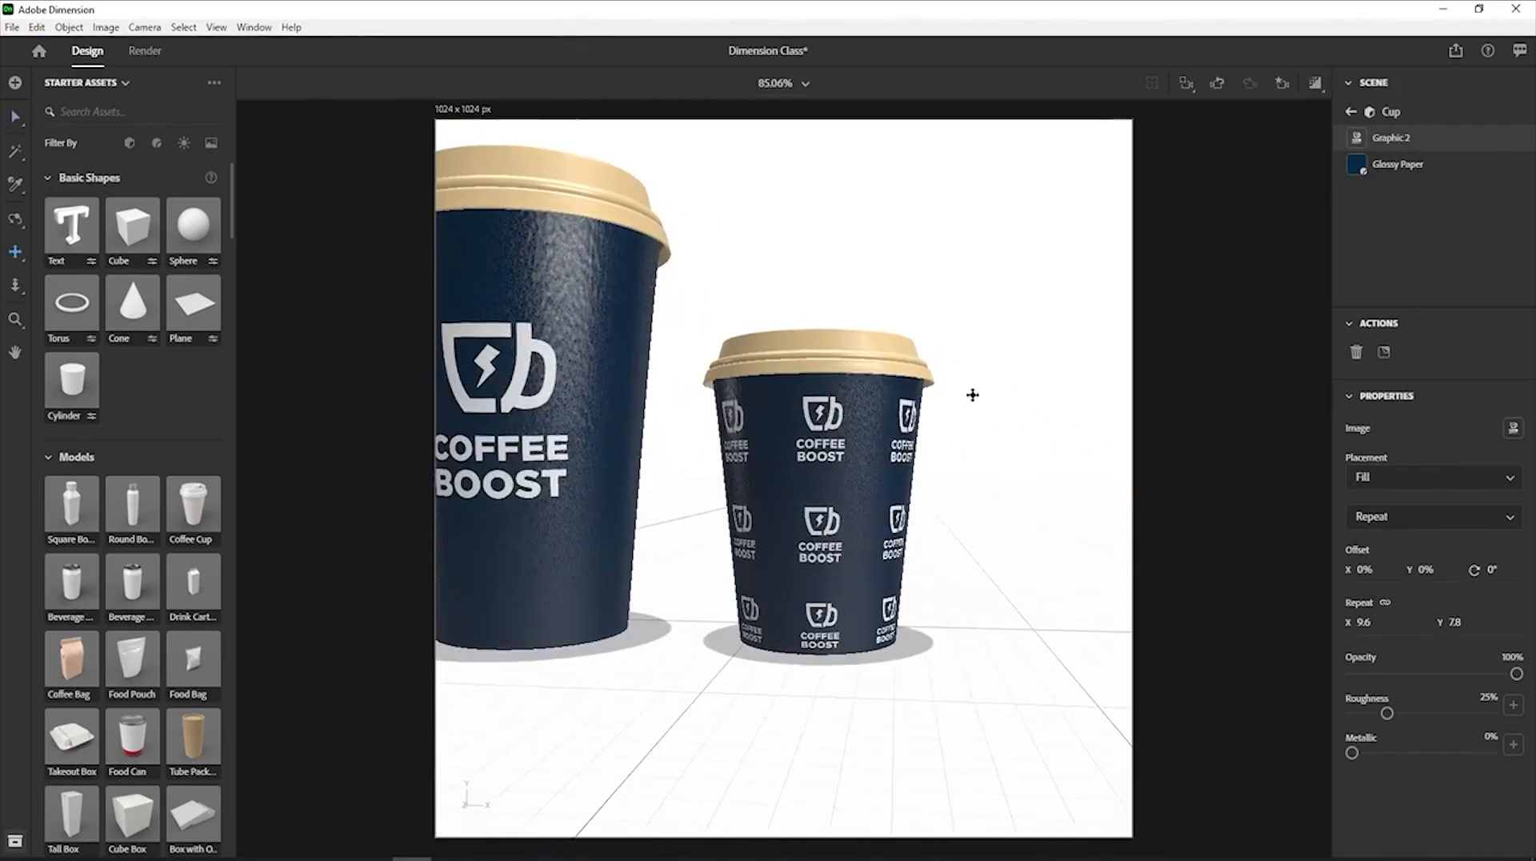
pyautogui.click(1442, 141)
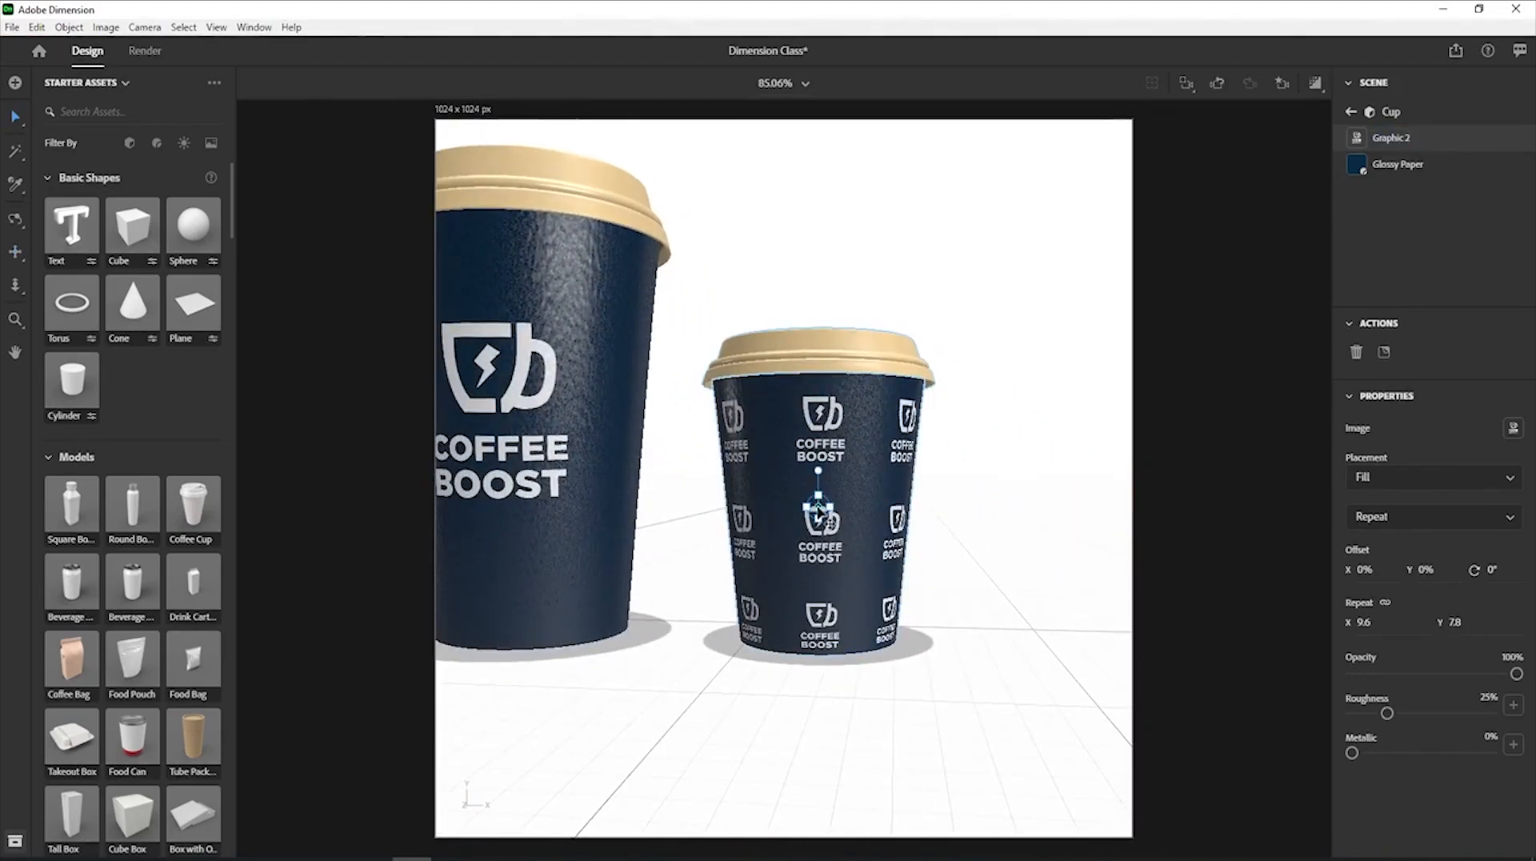
pyautogui.moveTo(818, 505); pyautogui.dragTo(992, 504)
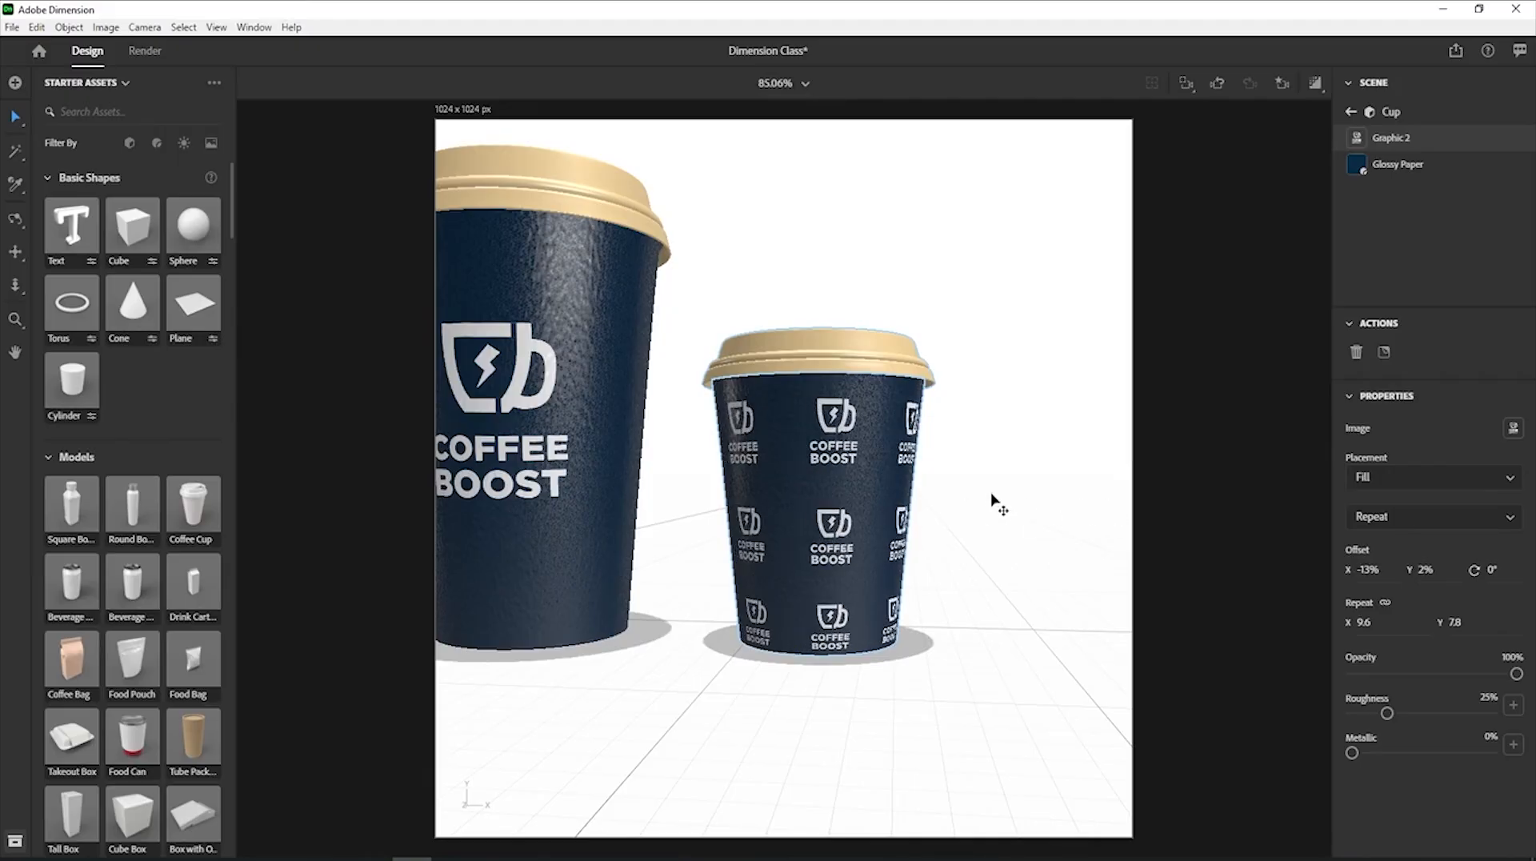
pyautogui.moveTo(815, 516); pyautogui.dragTo(708, 468)
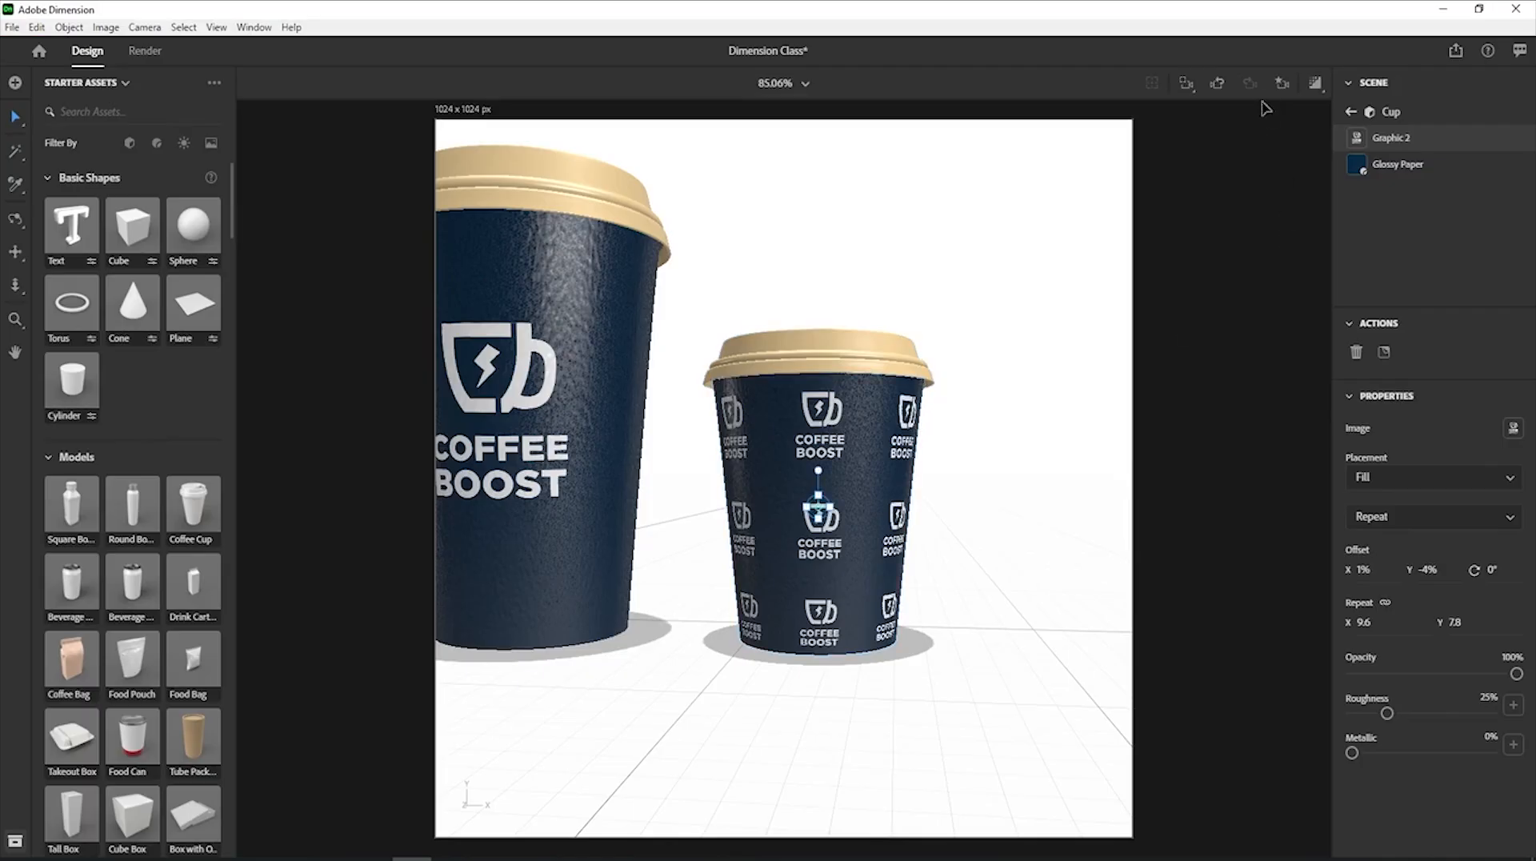
# Restore the Front View camera bookmark and frame the bag and both cups slightly closer.
pyautogui.click(1283, 84)
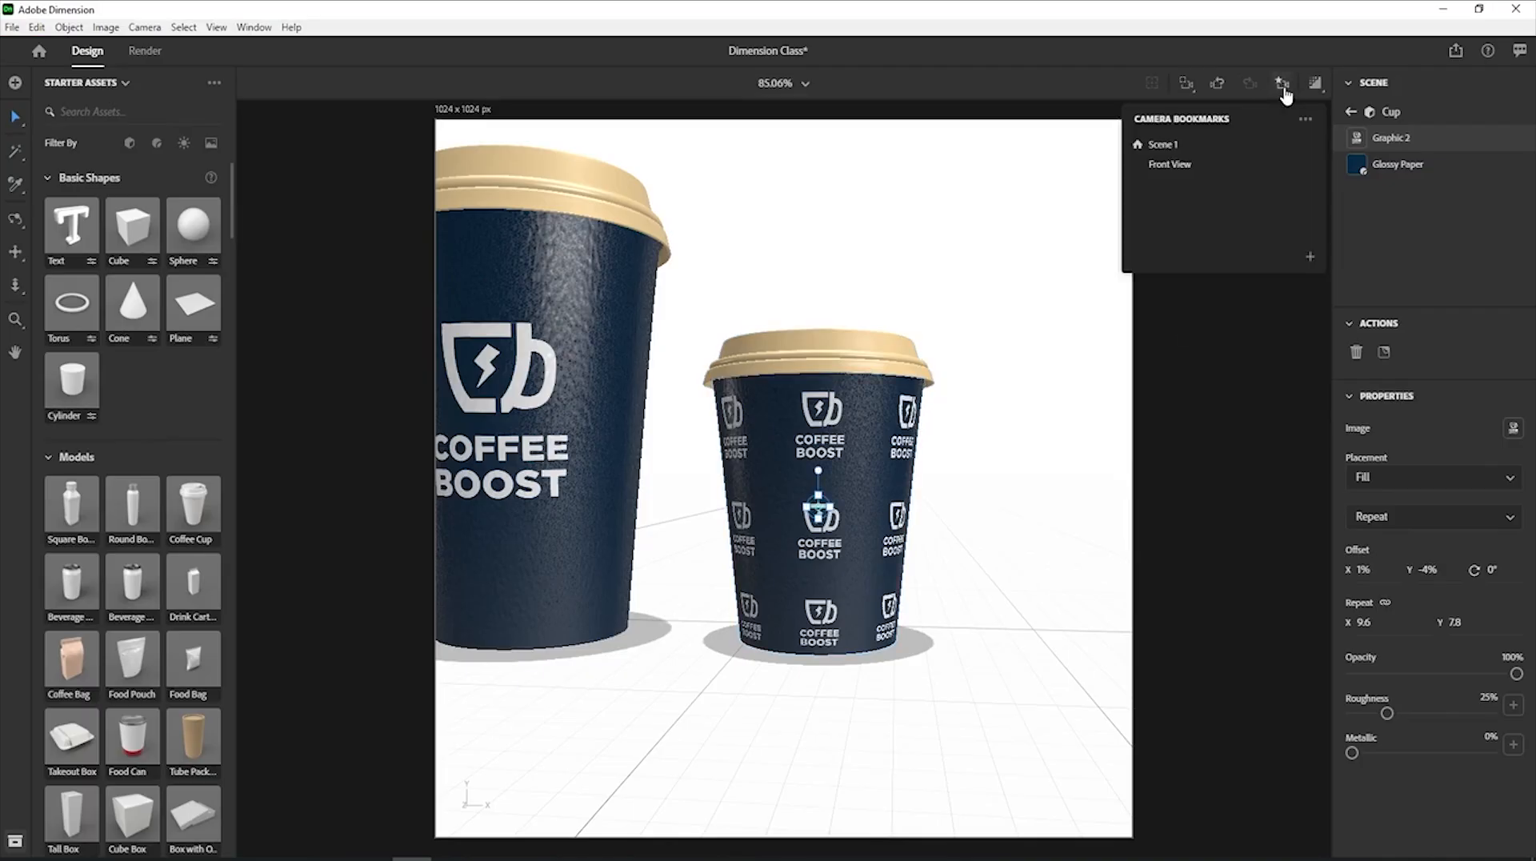
pyautogui.click(1230, 170)
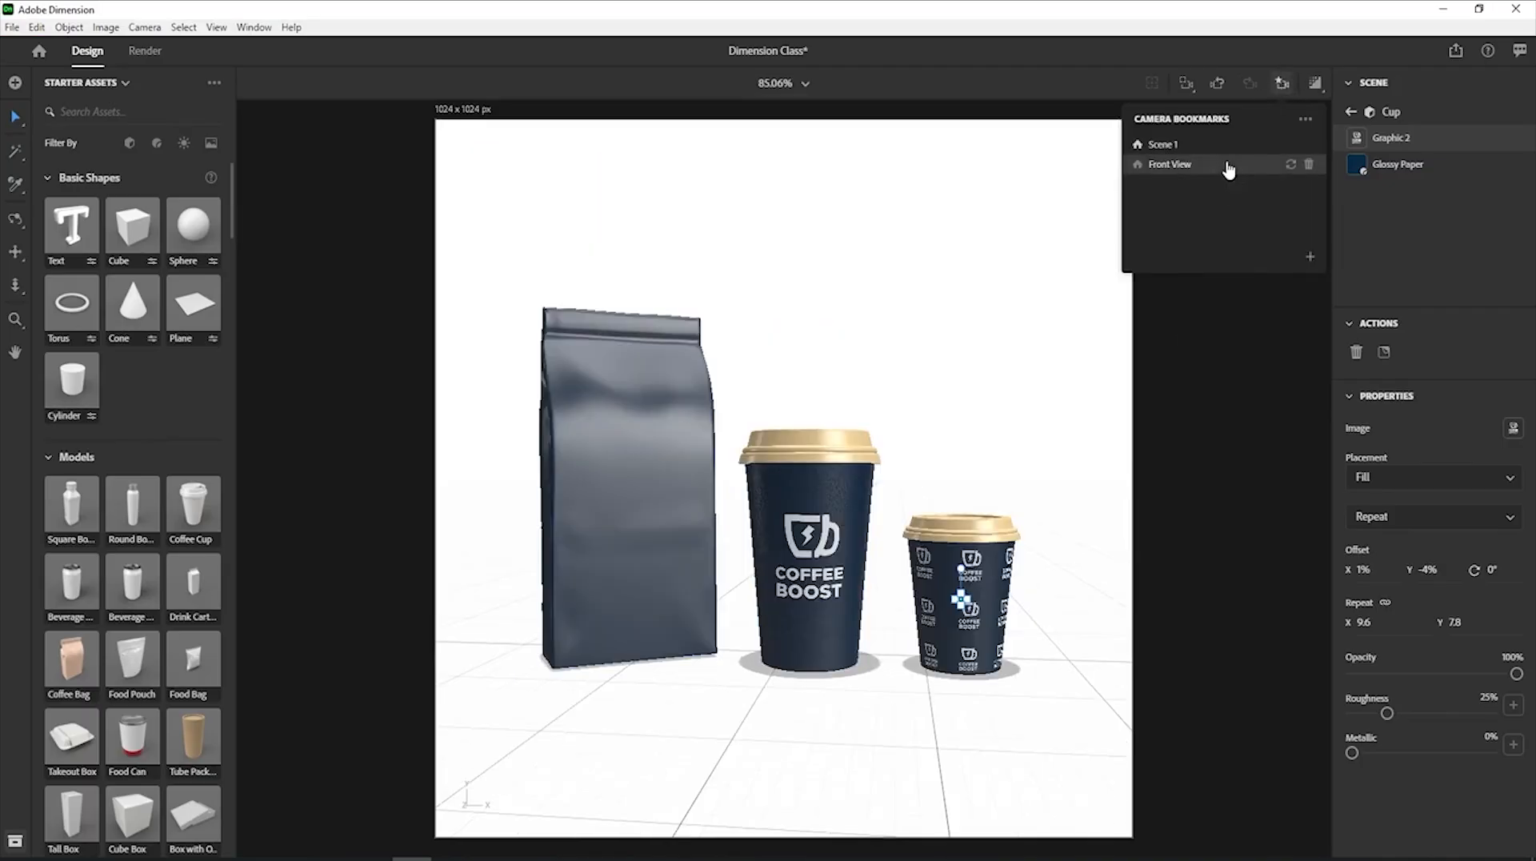
pyautogui.scroll(3, 1072, 616)
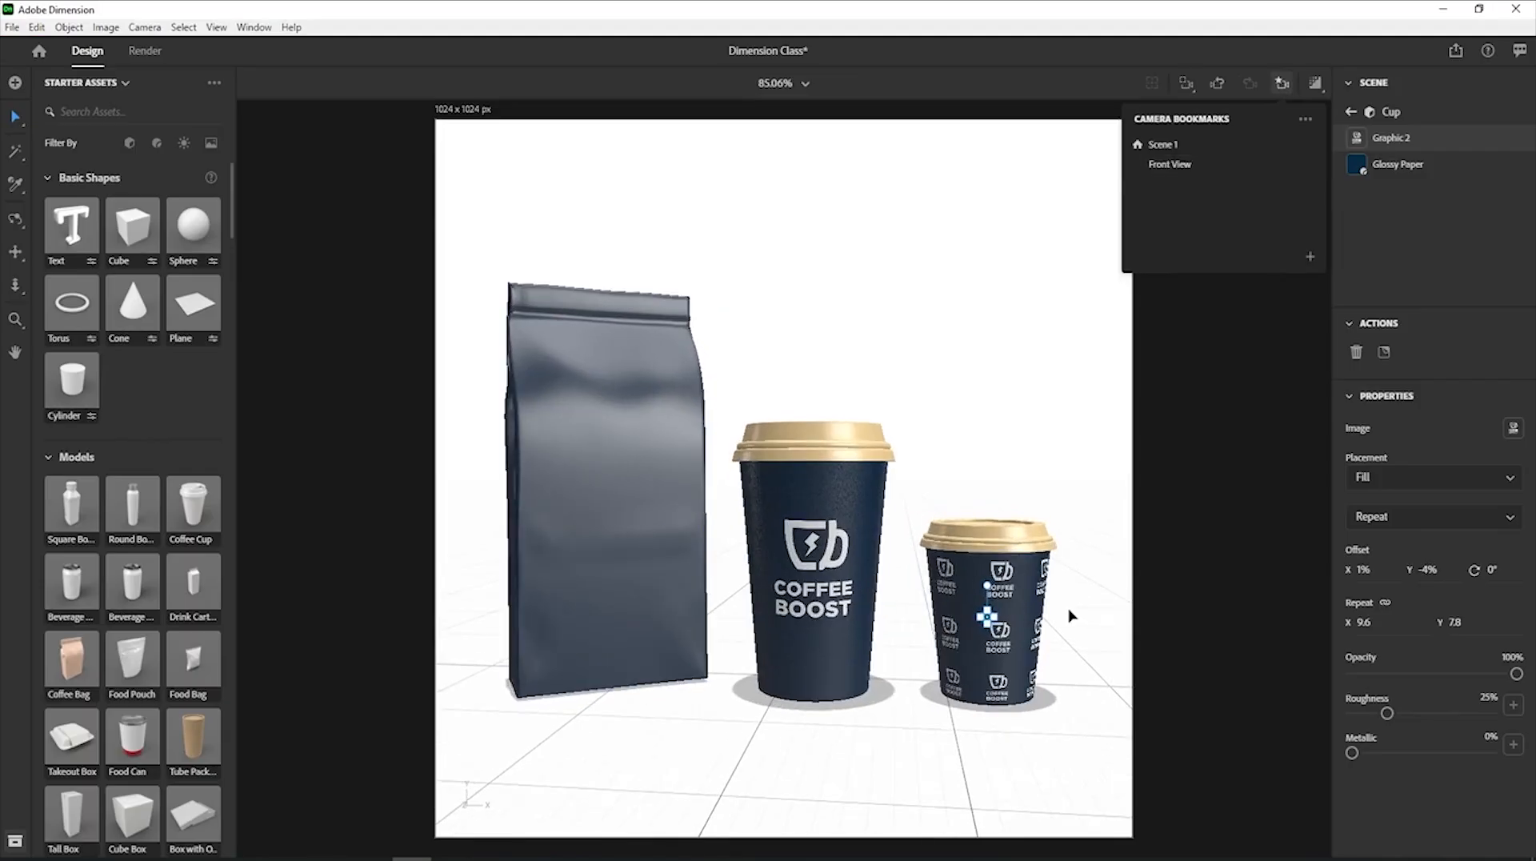
# Lower the opacity of the small cup's repeating logo pattern to 20%.
pyautogui.click(1072, 616)
pyautogui.click(987, 615)
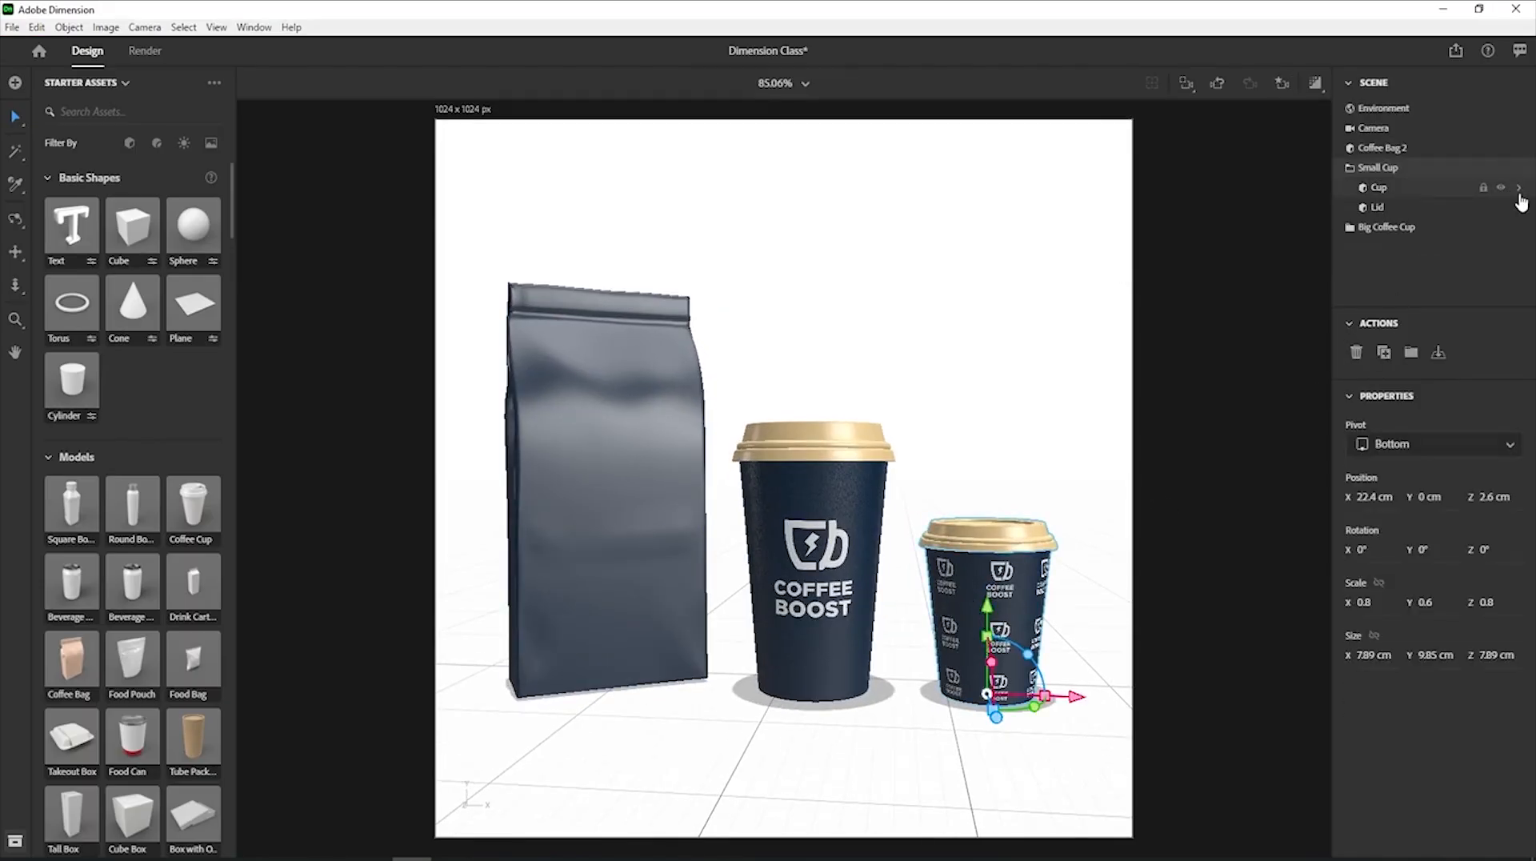
pyautogui.click(1519, 189)
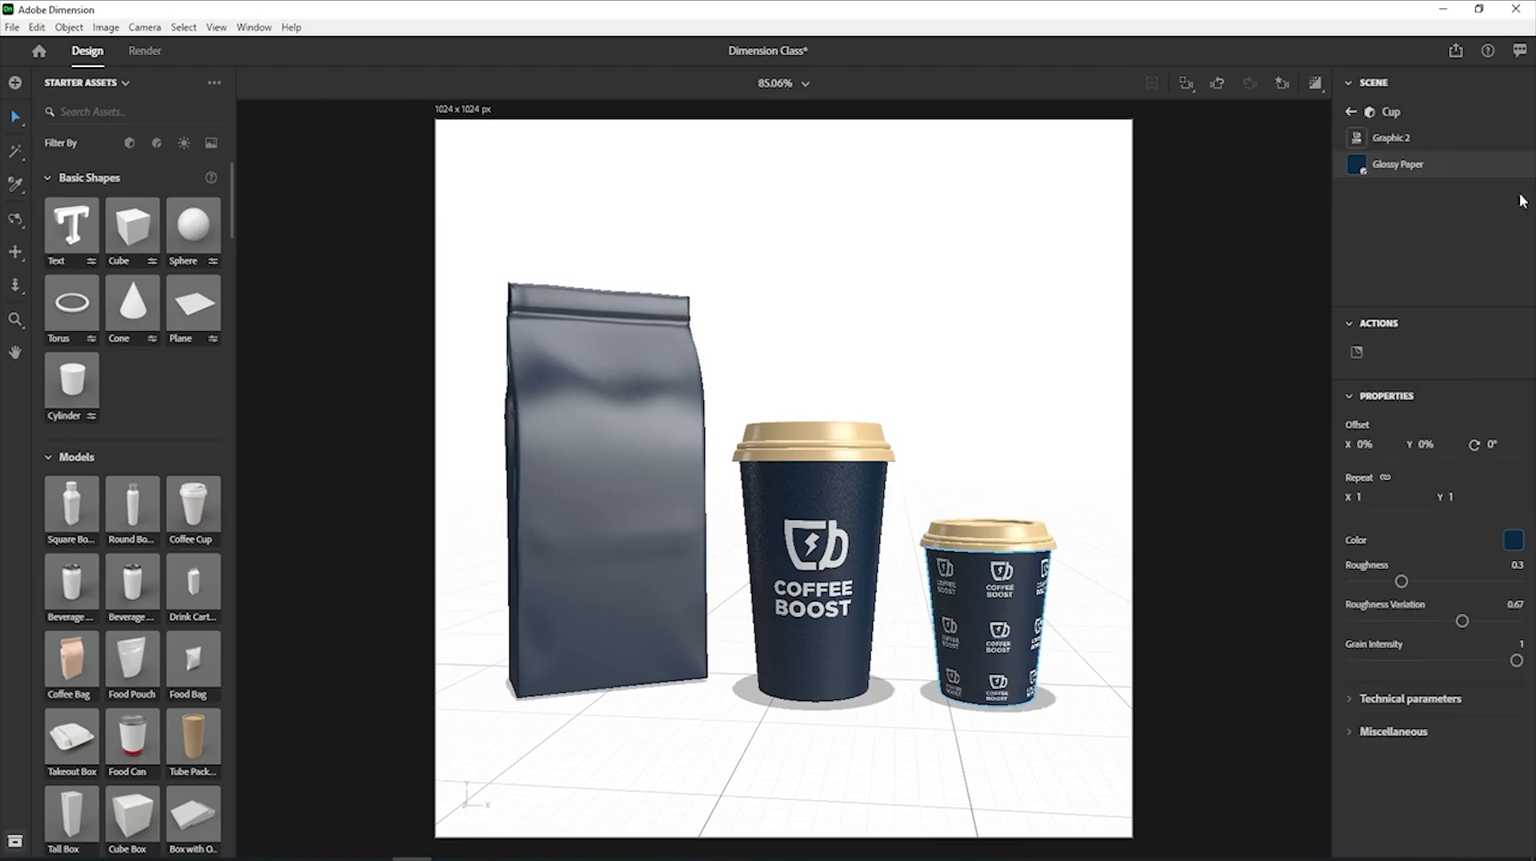
pyautogui.click(1485, 143)
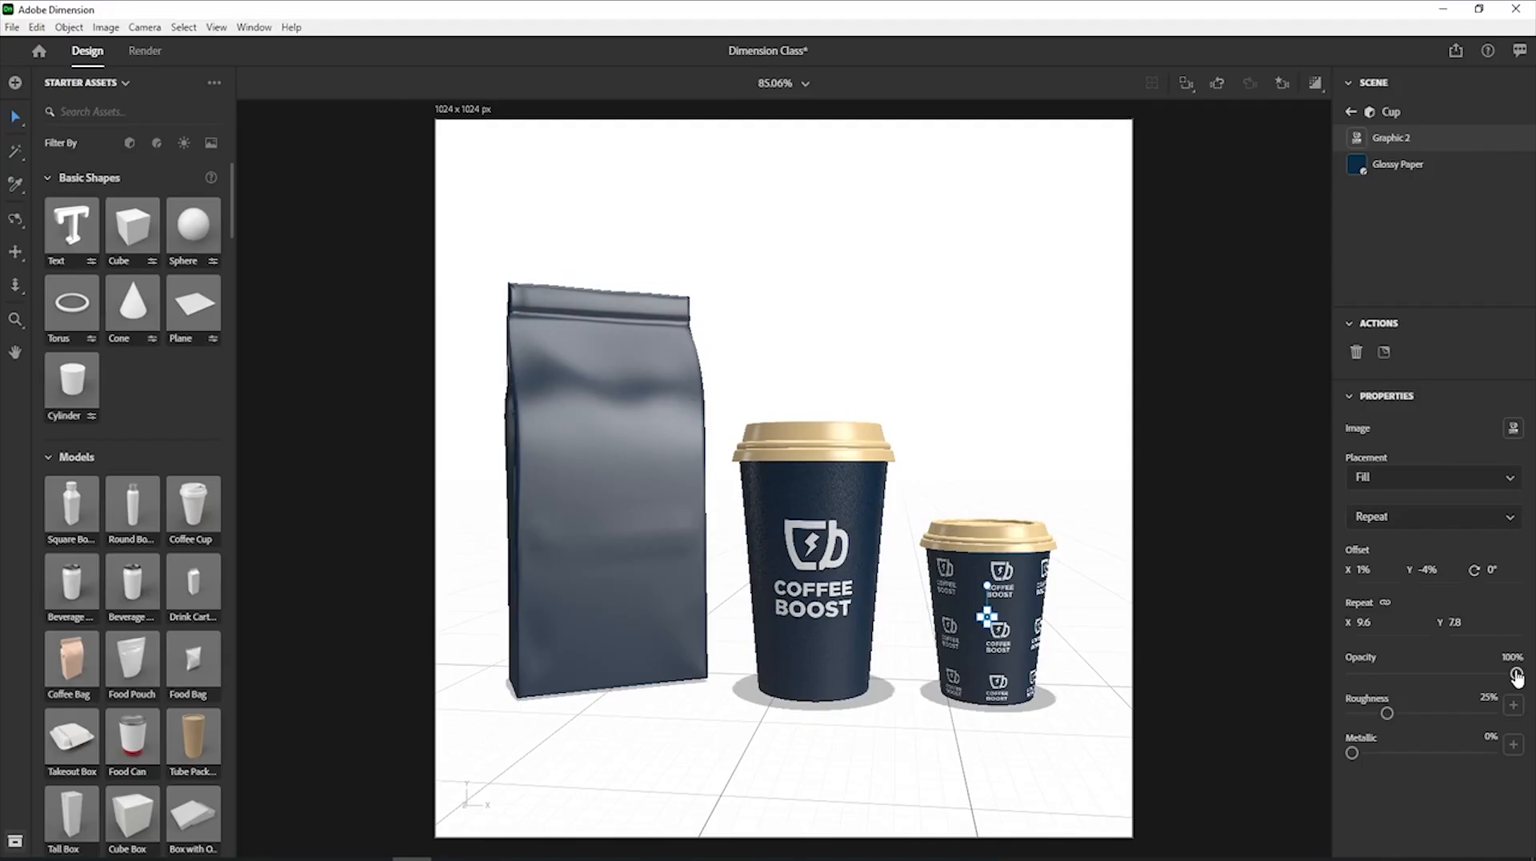
pyautogui.moveTo(1516, 675); pyautogui.dragTo(1385, 673)
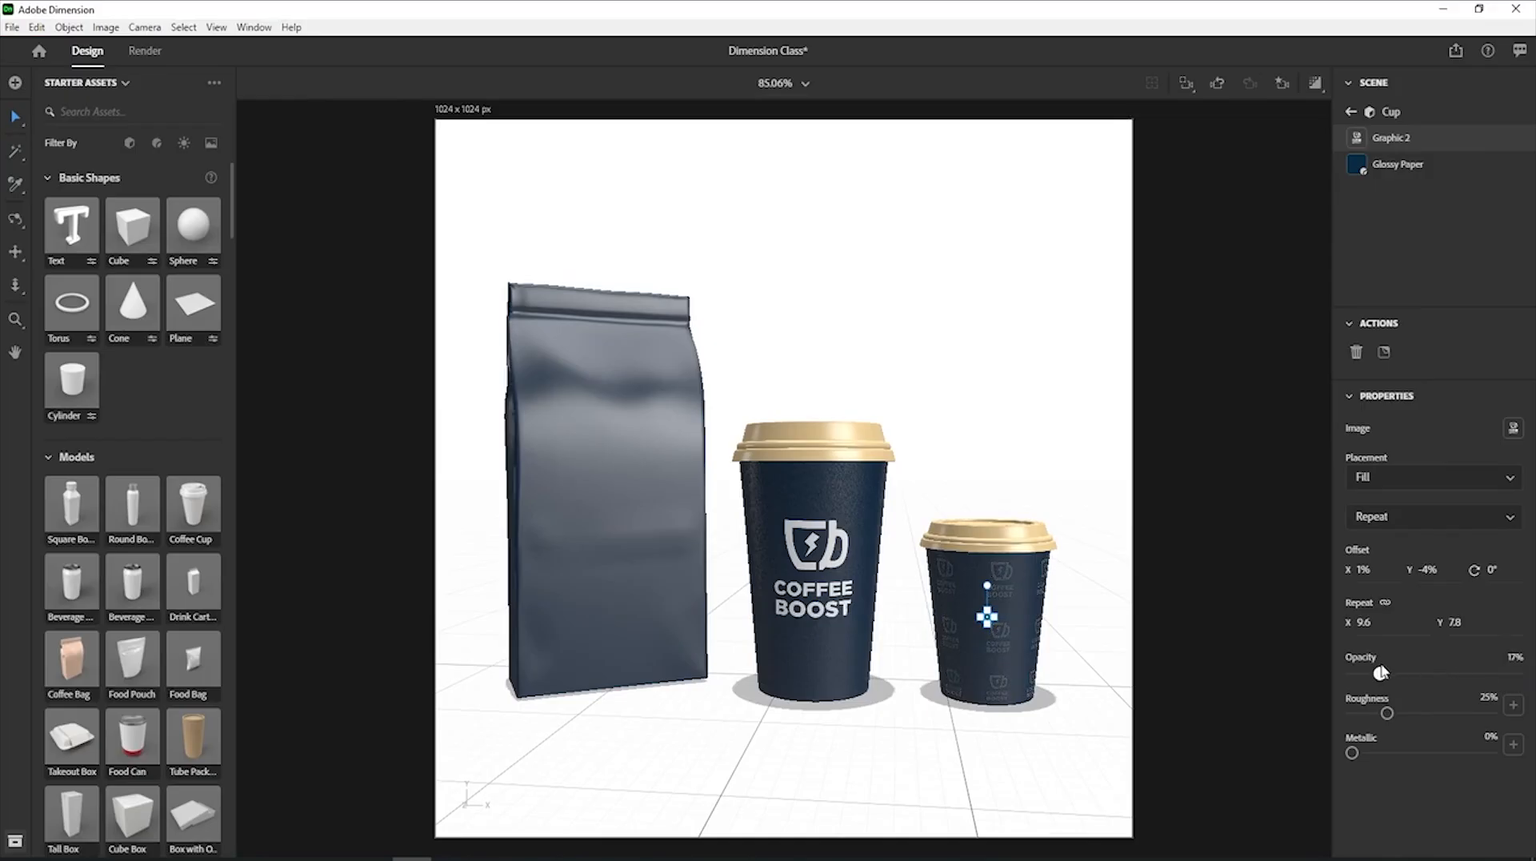
pyautogui.click(1512, 657)
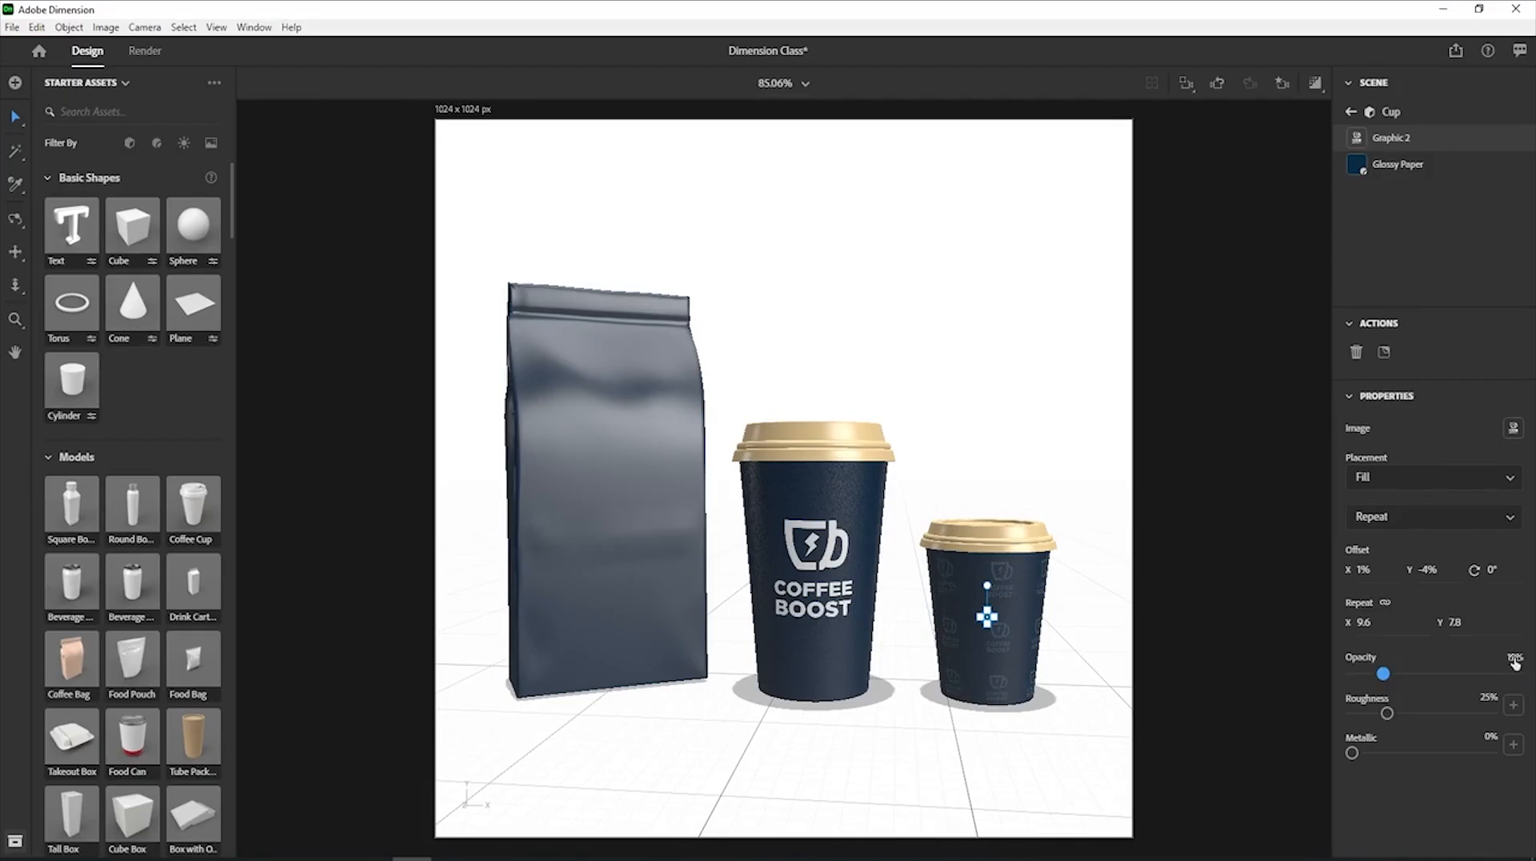
pyautogui.write('20')
pyautogui.press('Return')
# Place the Coffee Boost logo as a second graphic on the small cup, stretched to about 9.6% by 11.4% and rotated to -1°.
pyautogui.click(1385, 352)
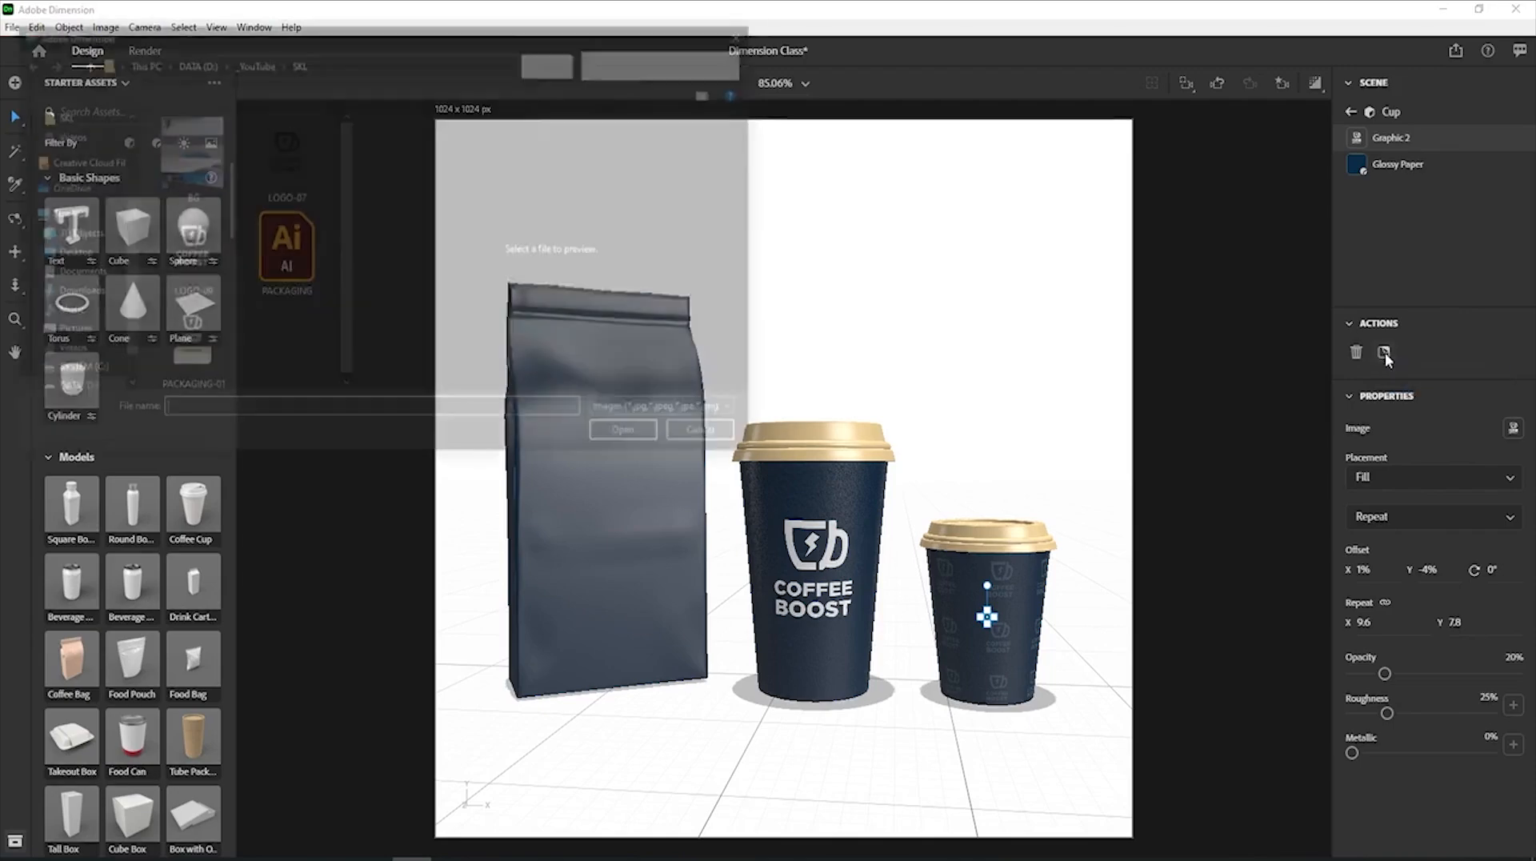
pyautogui.doubleClick(202, 267)
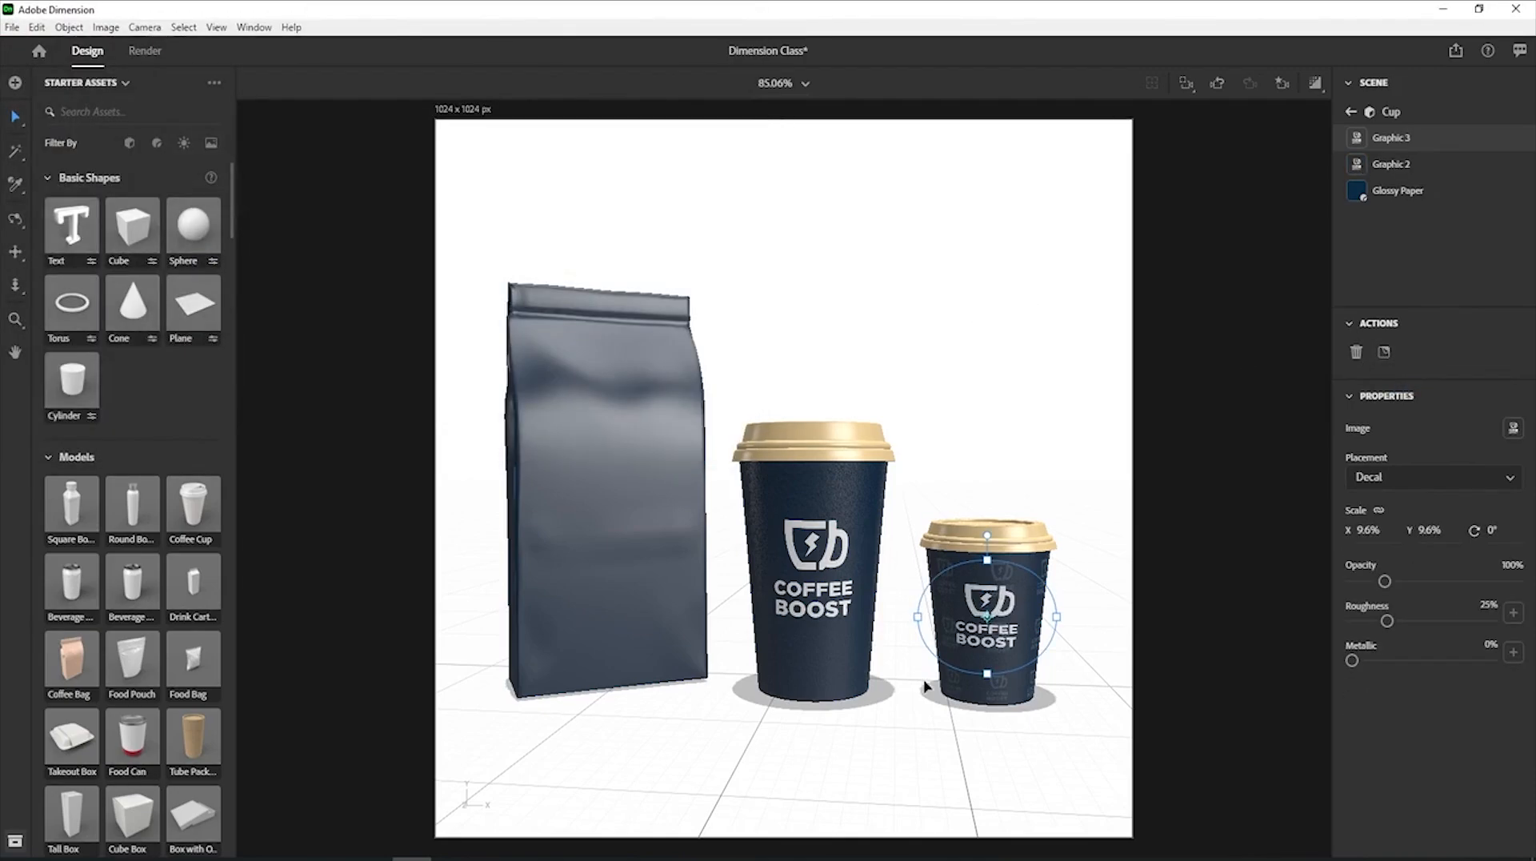
pyautogui.moveTo(987, 675); pyautogui.dragTo(986, 691)
pyautogui.moveTo(988, 526); pyautogui.dragTo(985, 529)
pyautogui.moveTo(989, 616); pyautogui.dragTo(988, 622)
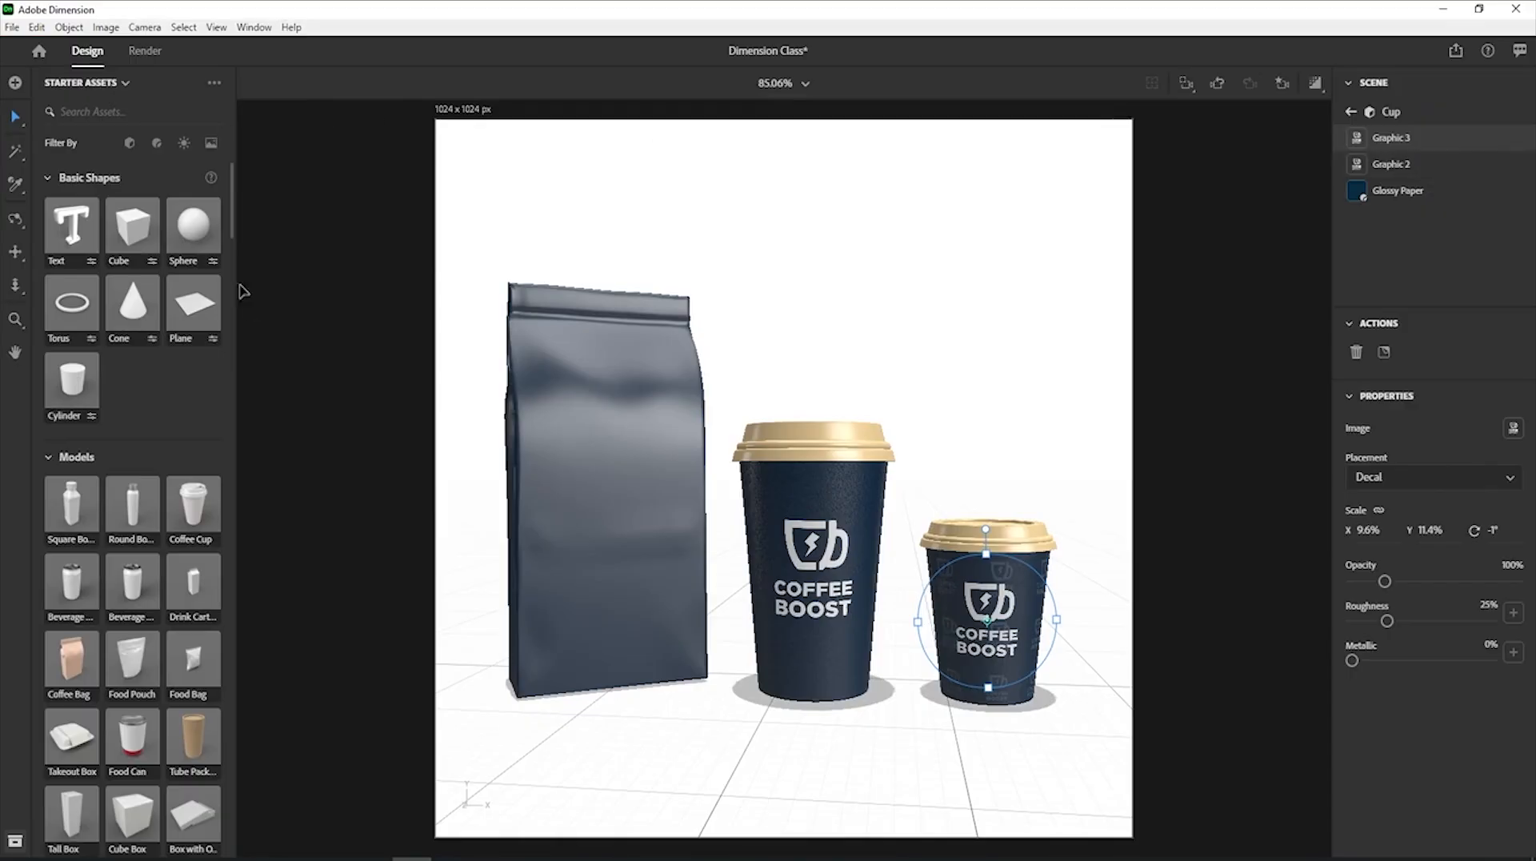
# Try the purple Stars starter image as a decal on the small cup and as the scene background, undoing each attempt.
pyautogui.click(213, 148)
pyautogui.scroll(-3, 141, 595)
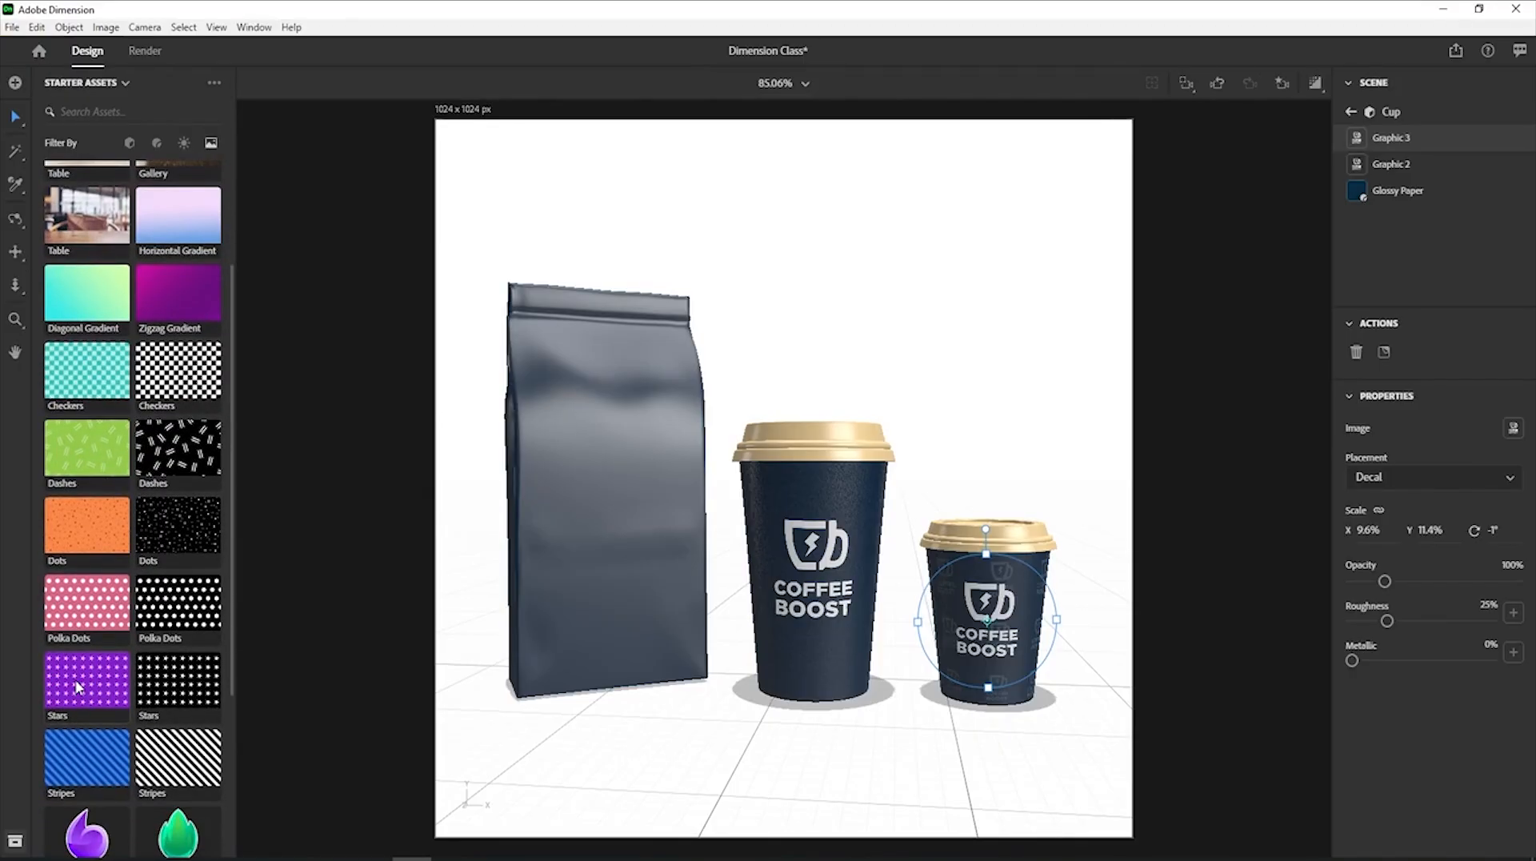
pyautogui.moveTo(77, 687); pyautogui.dragTo(1022, 617)
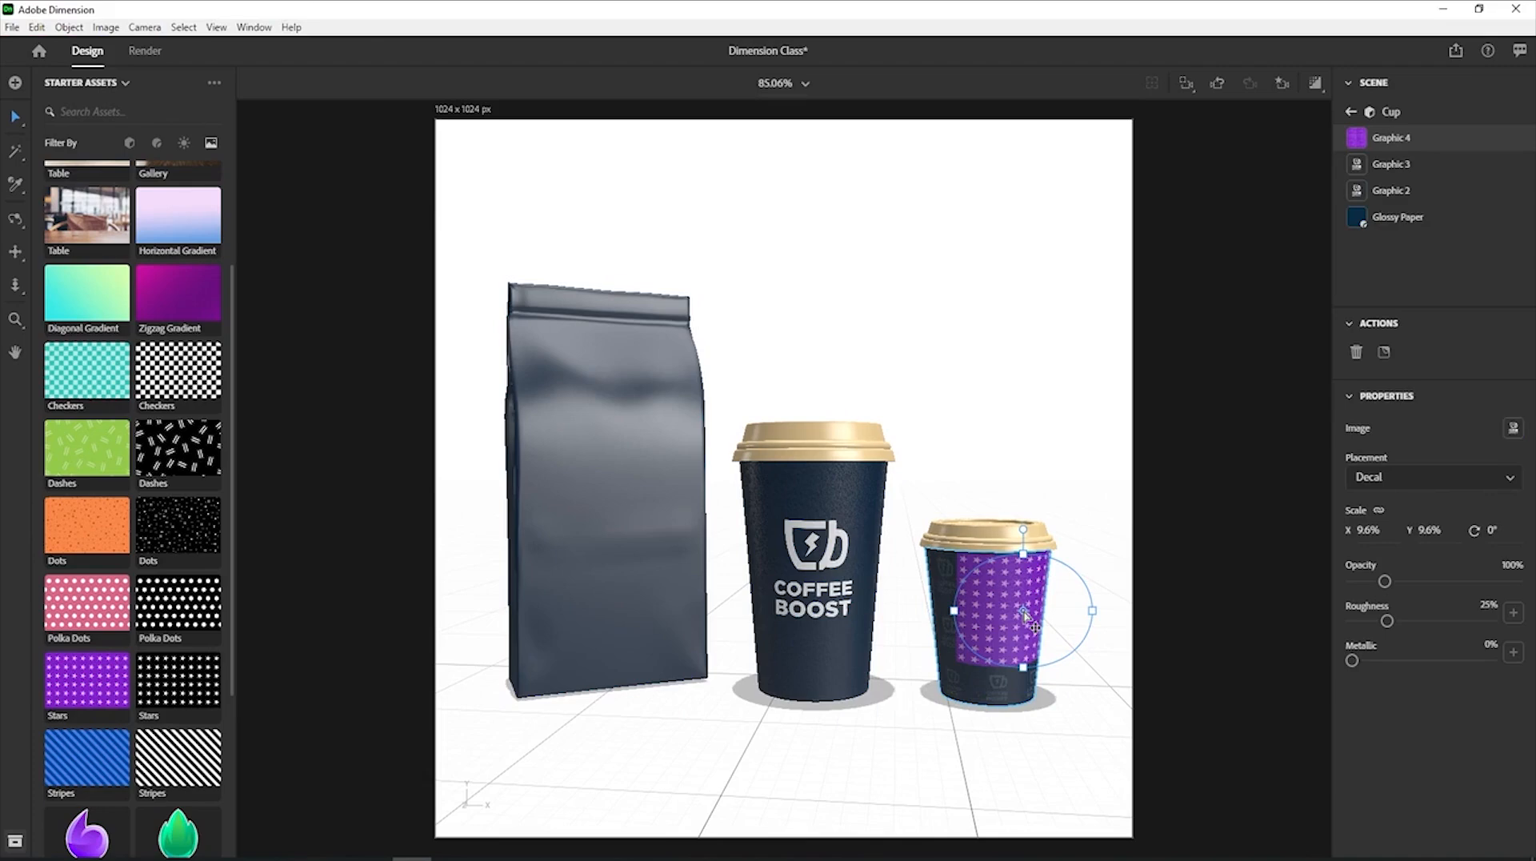
pyautogui.hotkey('ctrl', 'z')
pyautogui.moveTo(83, 672); pyautogui.dragTo(1020, 618)
pyautogui.hotkey('ctrl', 'z')
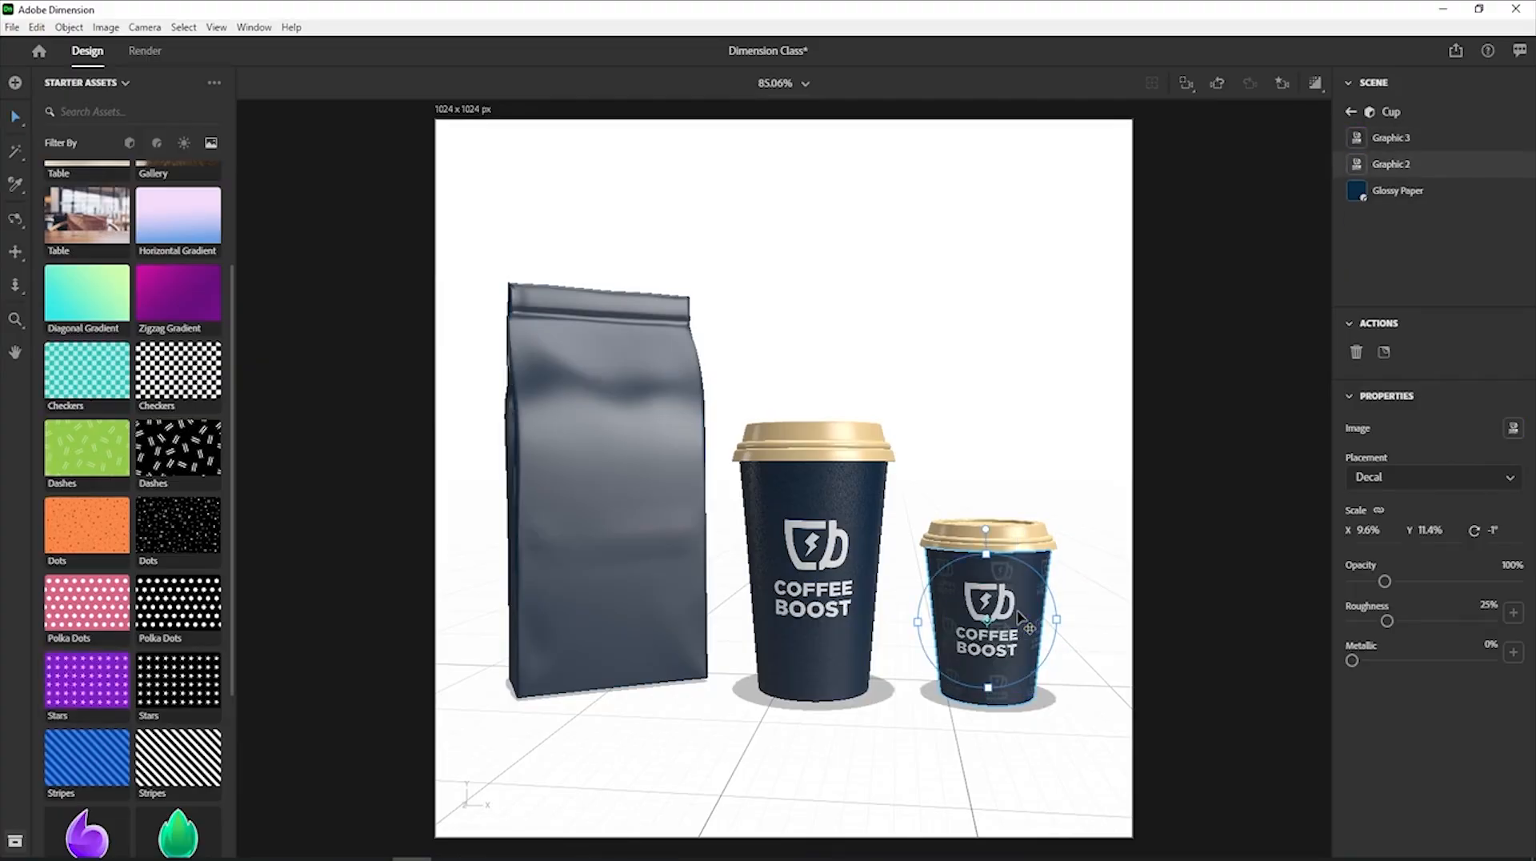
pyautogui.click(89, 685)
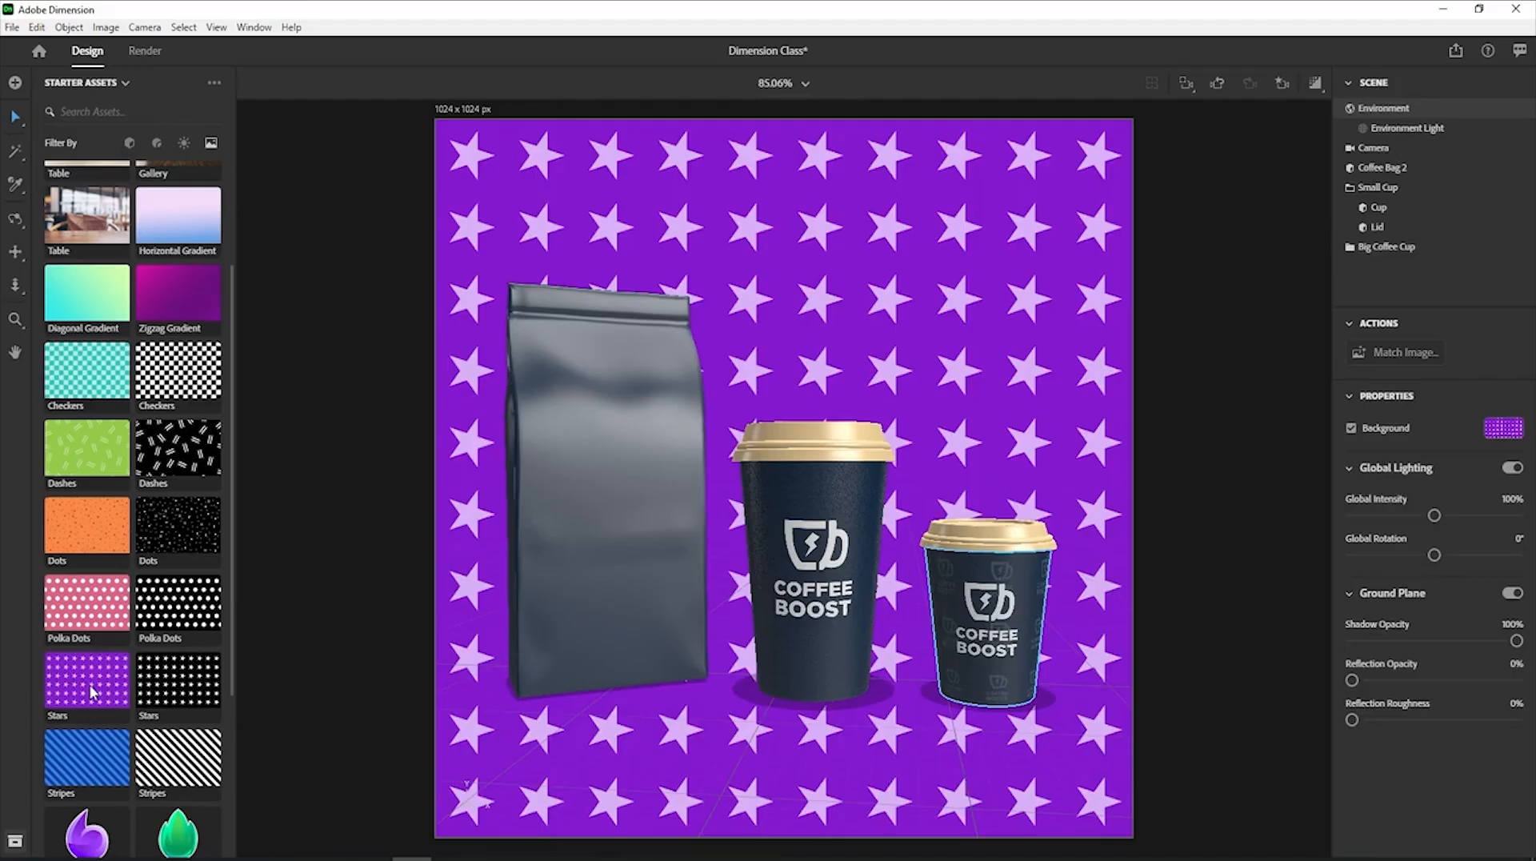
pyautogui.hotkey('ctrl', 'z')
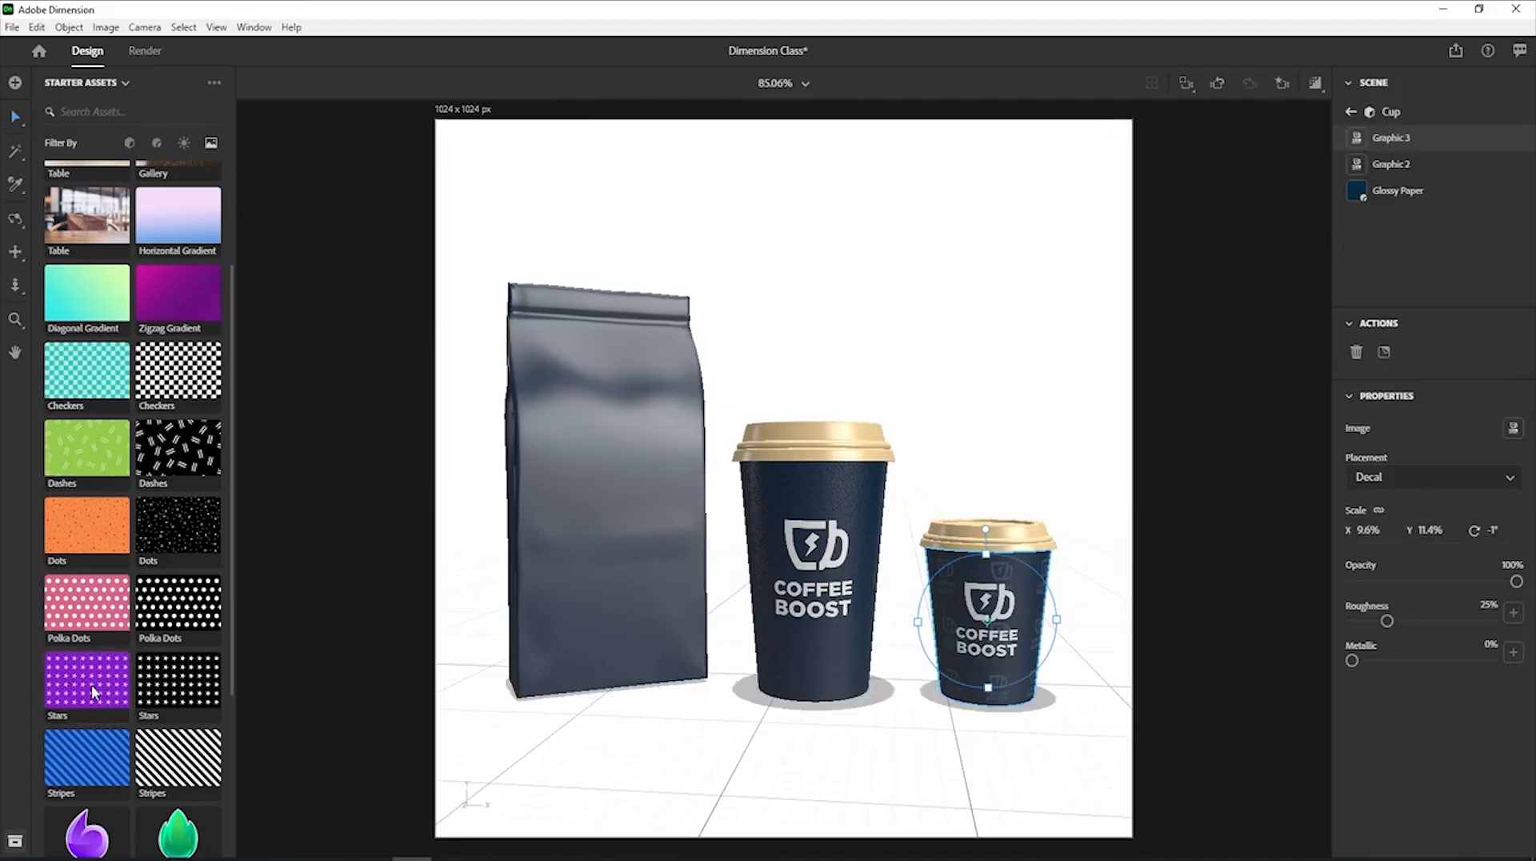
# Place the purple Stars image on the small cup, try it above and below the logo graphic, and delete it.
pyautogui.moveTo(89, 686); pyautogui.dragTo(978, 581)
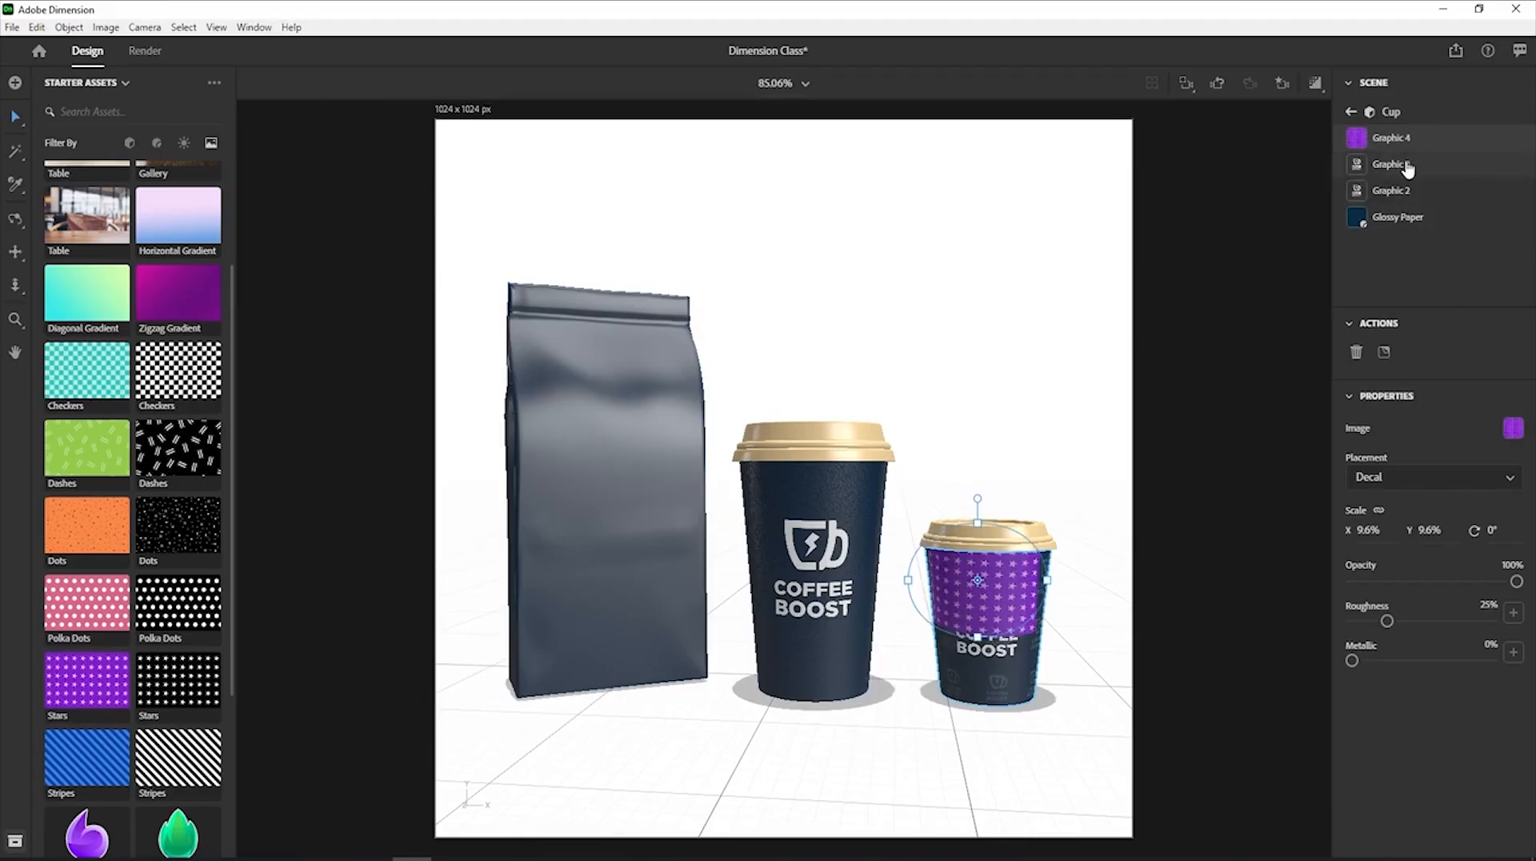
pyautogui.moveTo(1408, 166)
pyautogui.mouseDown()
pyautogui.moveTo(1410, 137)
pyautogui.moveTo(1422, 186)
pyautogui.moveTo(1425, 144)
pyautogui.mouseUp()
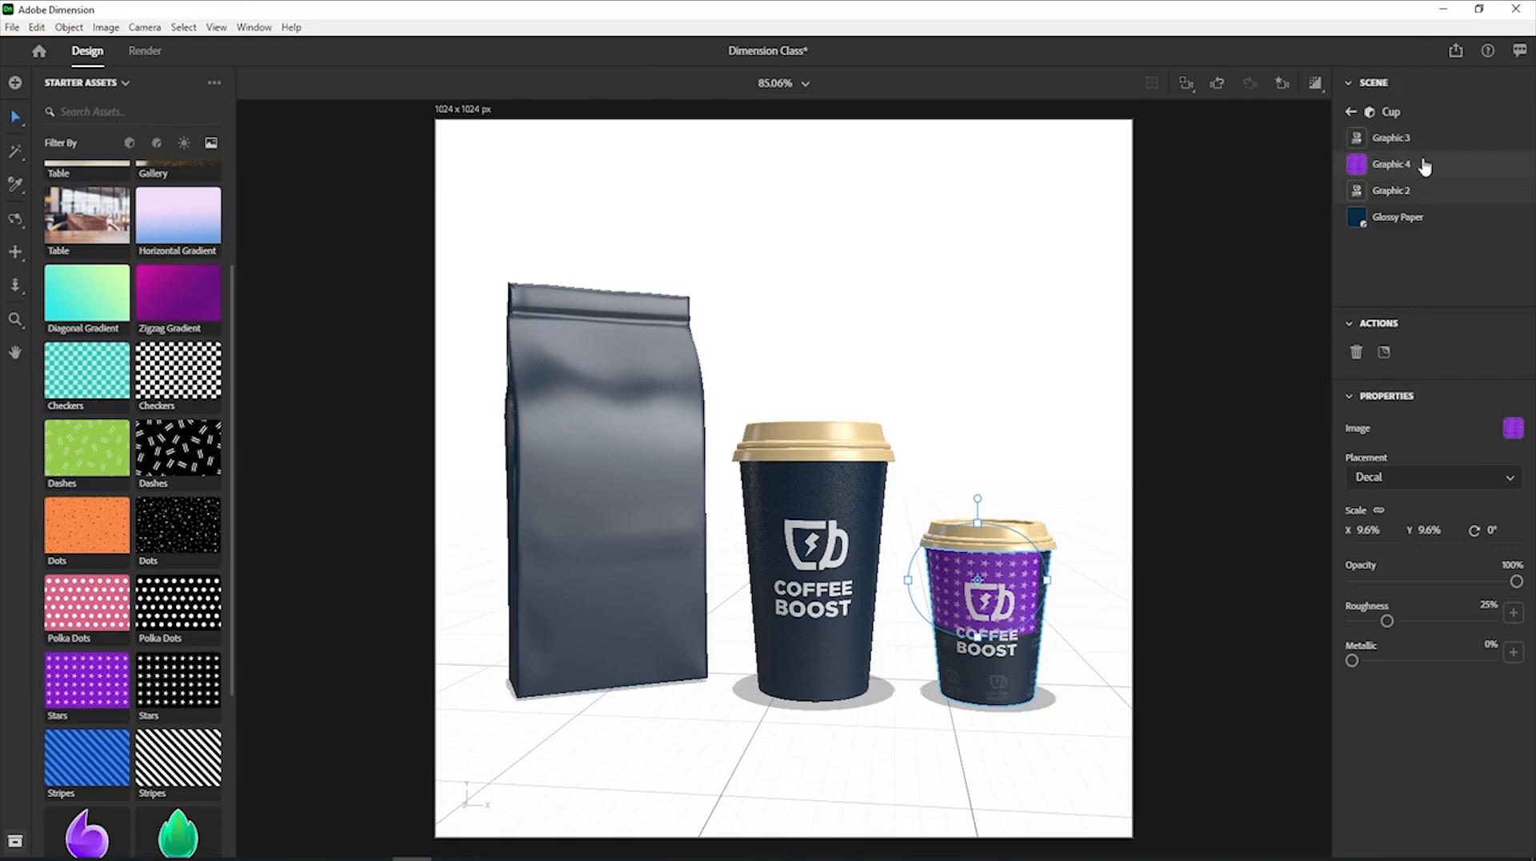
pyautogui.moveTo(1425, 174); pyautogui.dragTo(1430, 135)
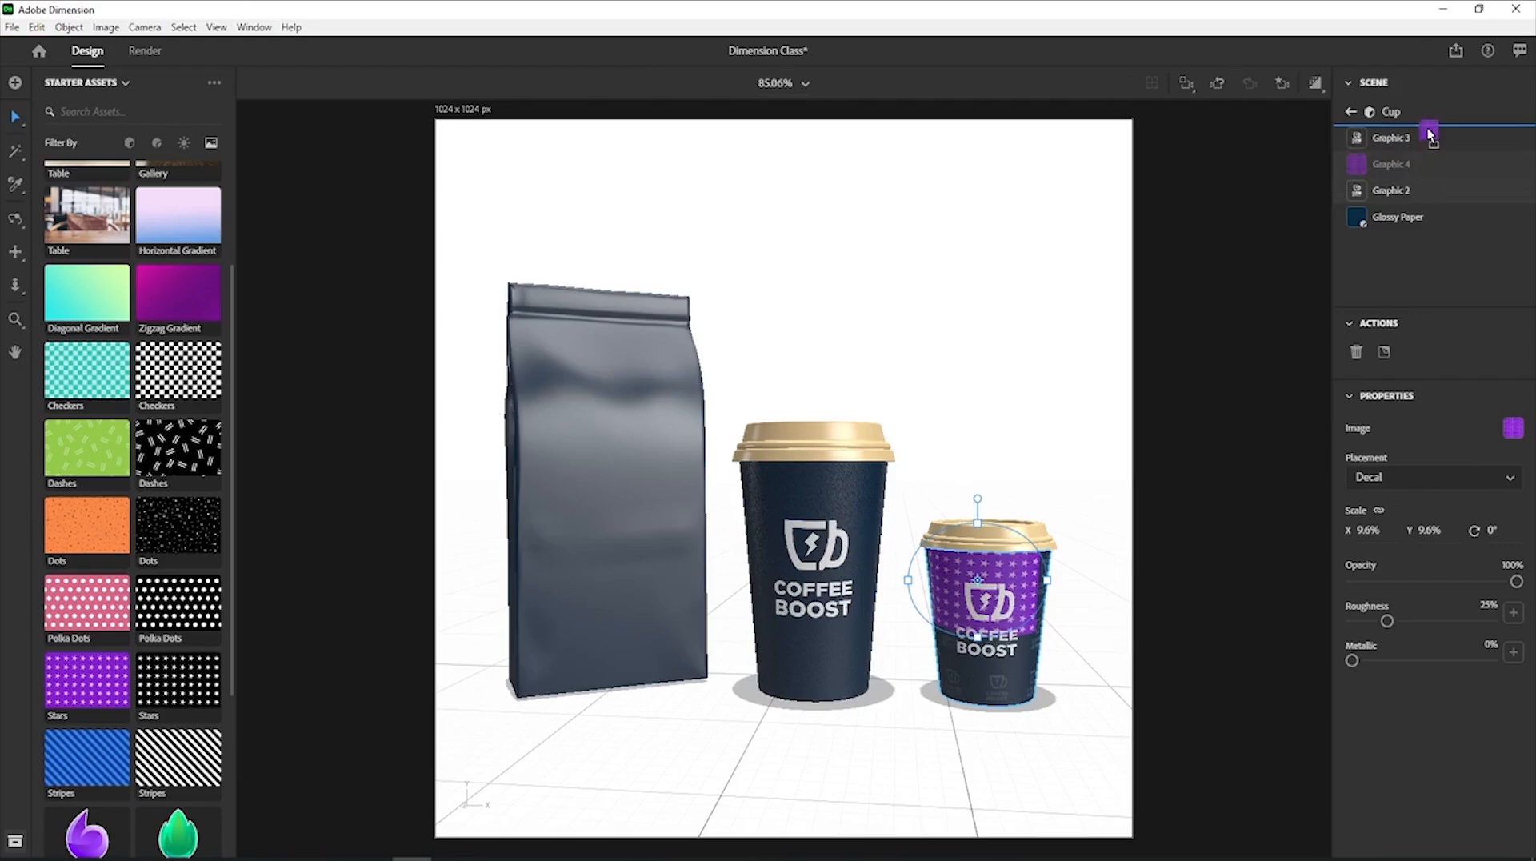
pyautogui.moveTo(1430, 134); pyautogui.dragTo(1432, 138)
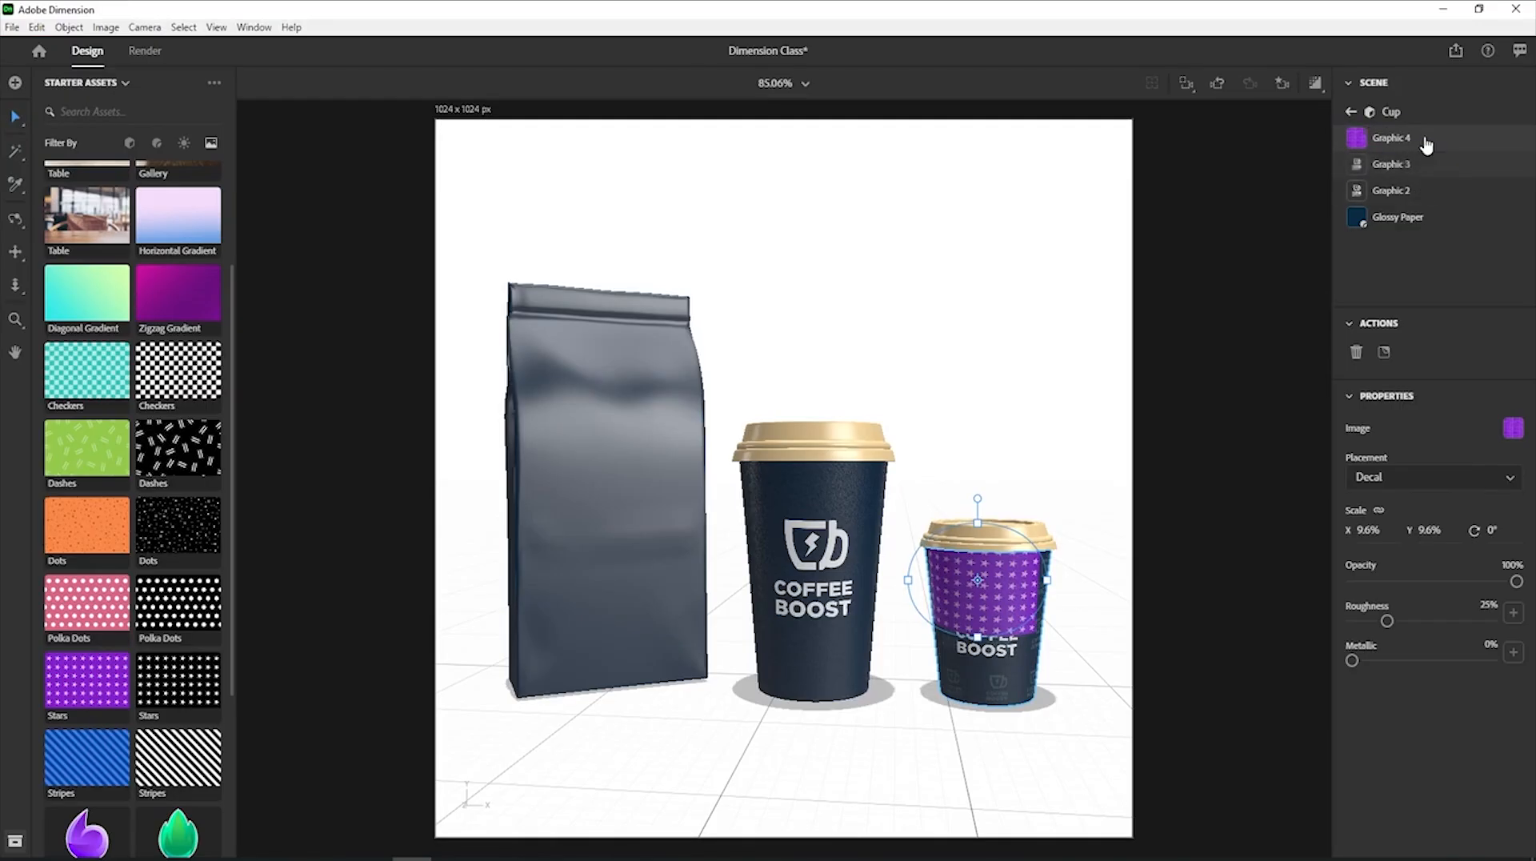
pyautogui.moveTo(1426, 145); pyautogui.dragTo(1427, 144)
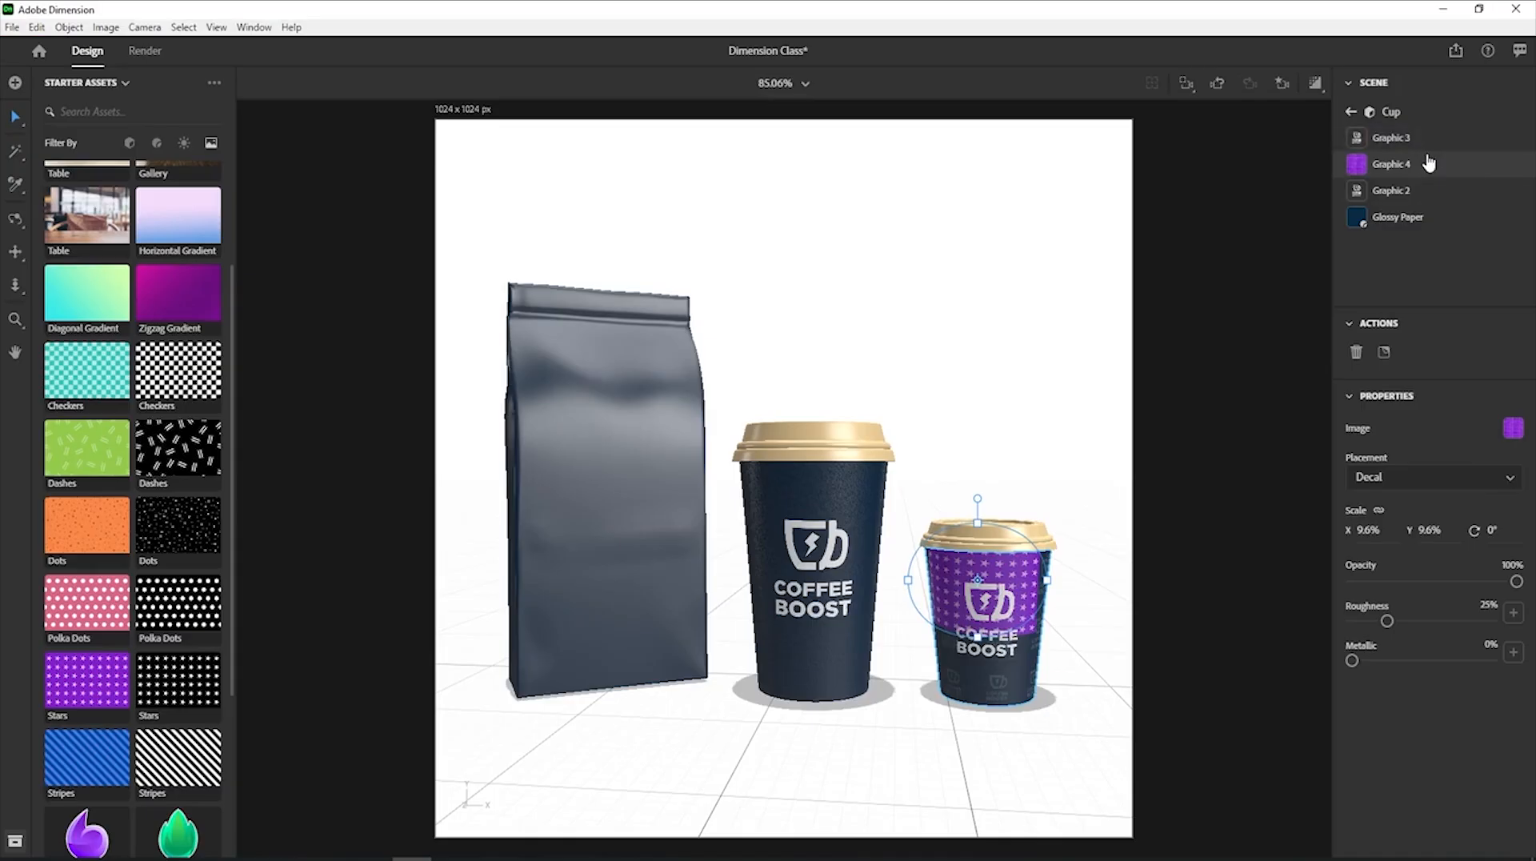
pyautogui.press('Delete')
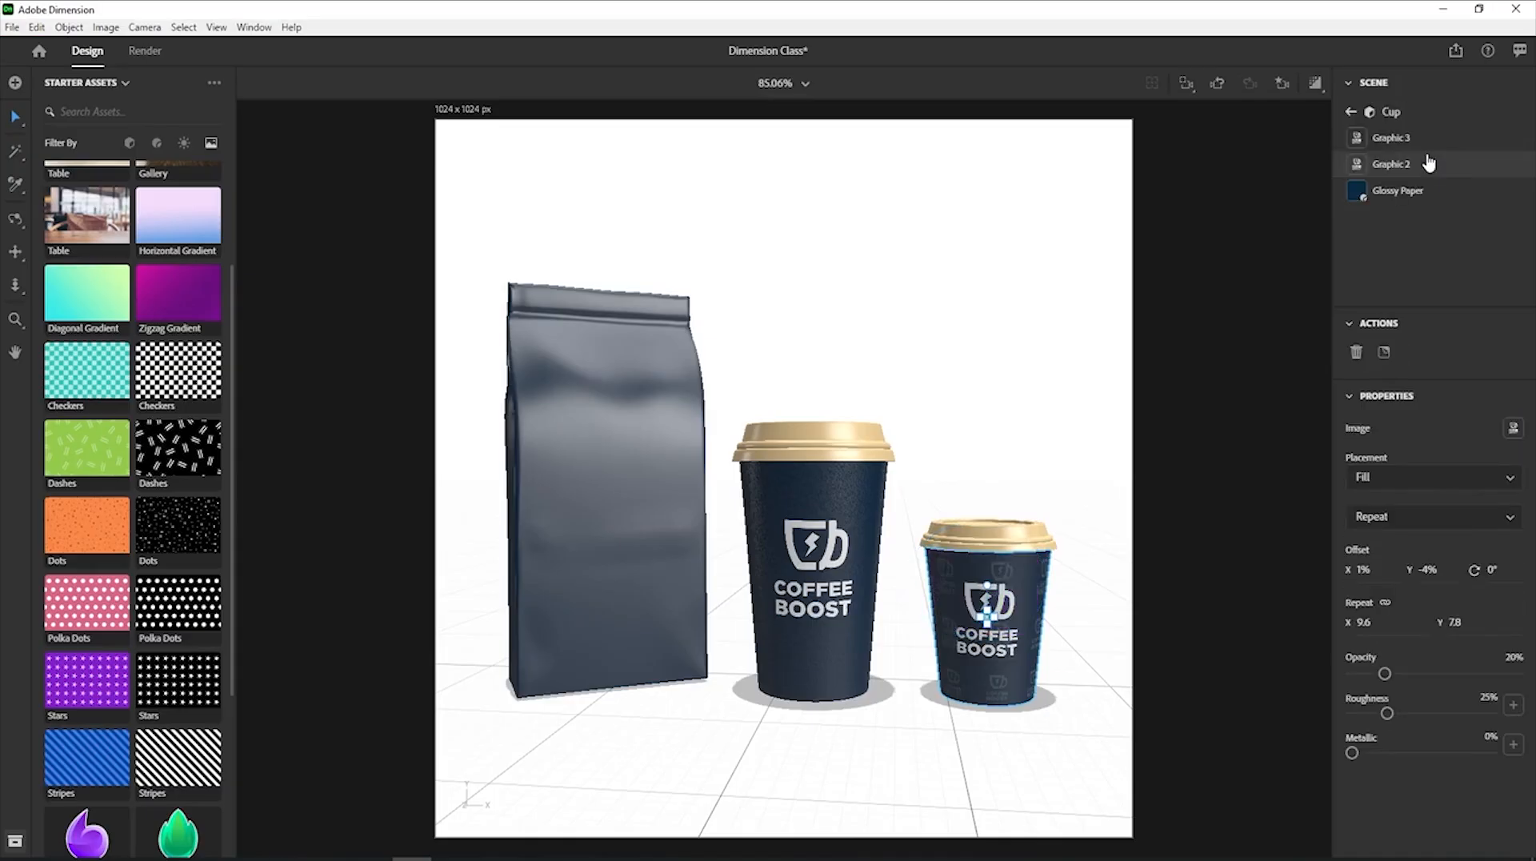
# Place the black Dashes starter image on the big coffee cup and order it beneath the logo graphic.
pyautogui.click(1399, 190)
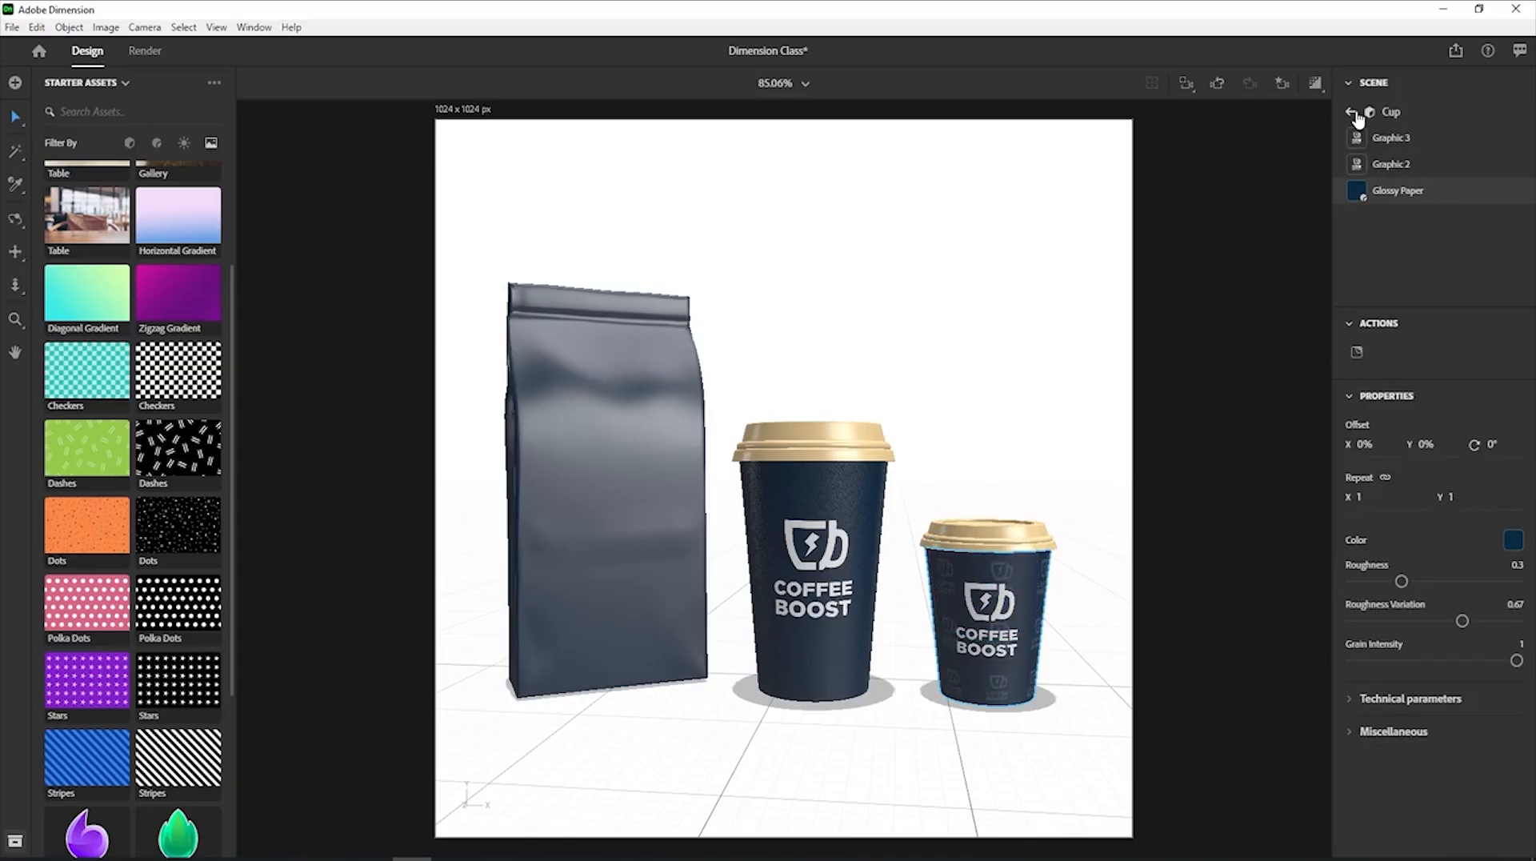
pyautogui.click(1352, 113)
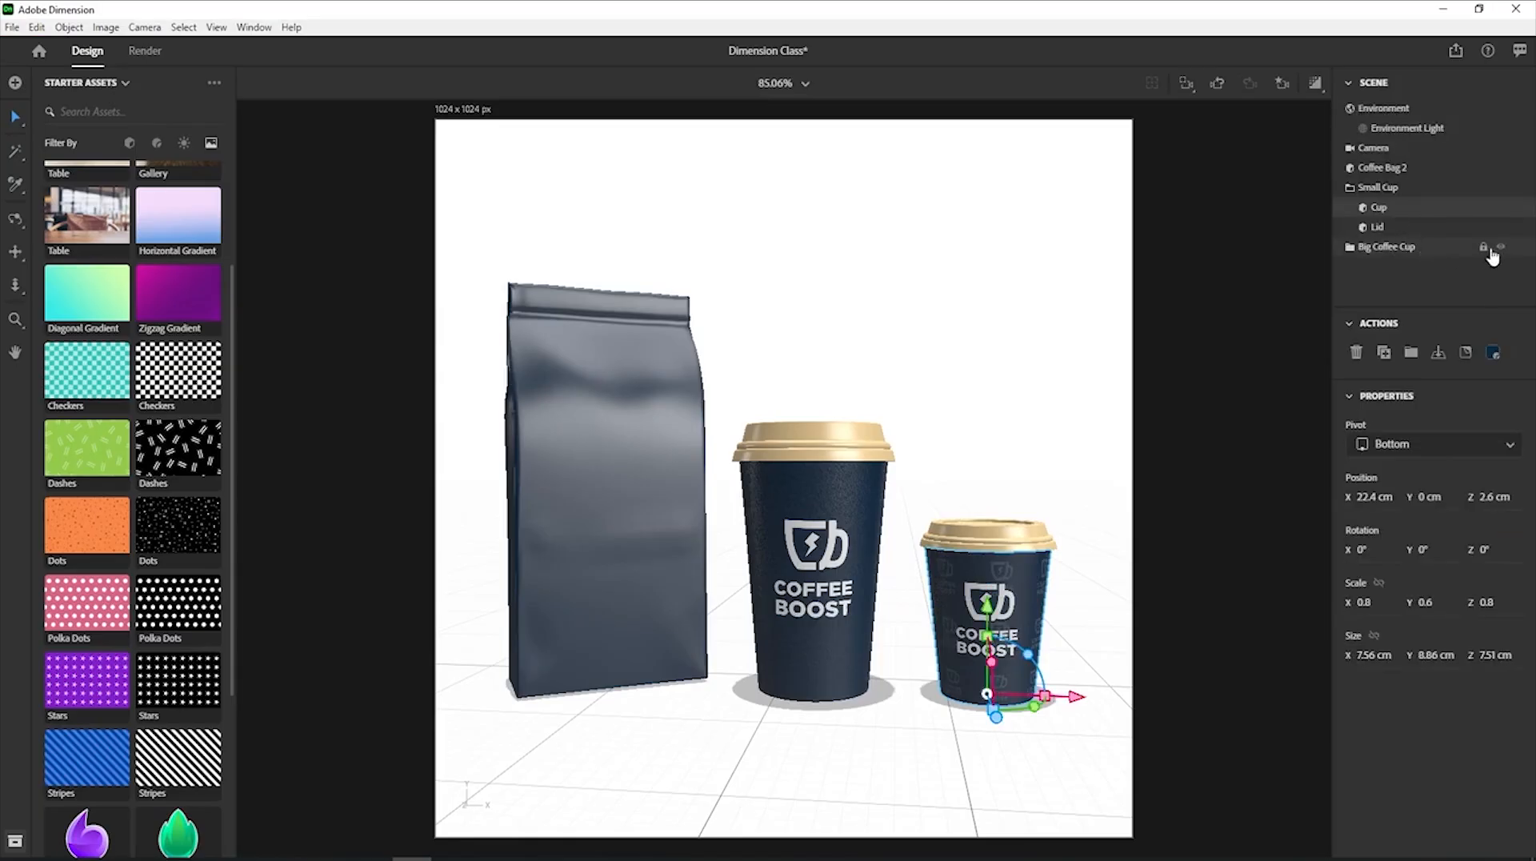
pyautogui.click(1351, 247)
pyautogui.click(1378, 267)
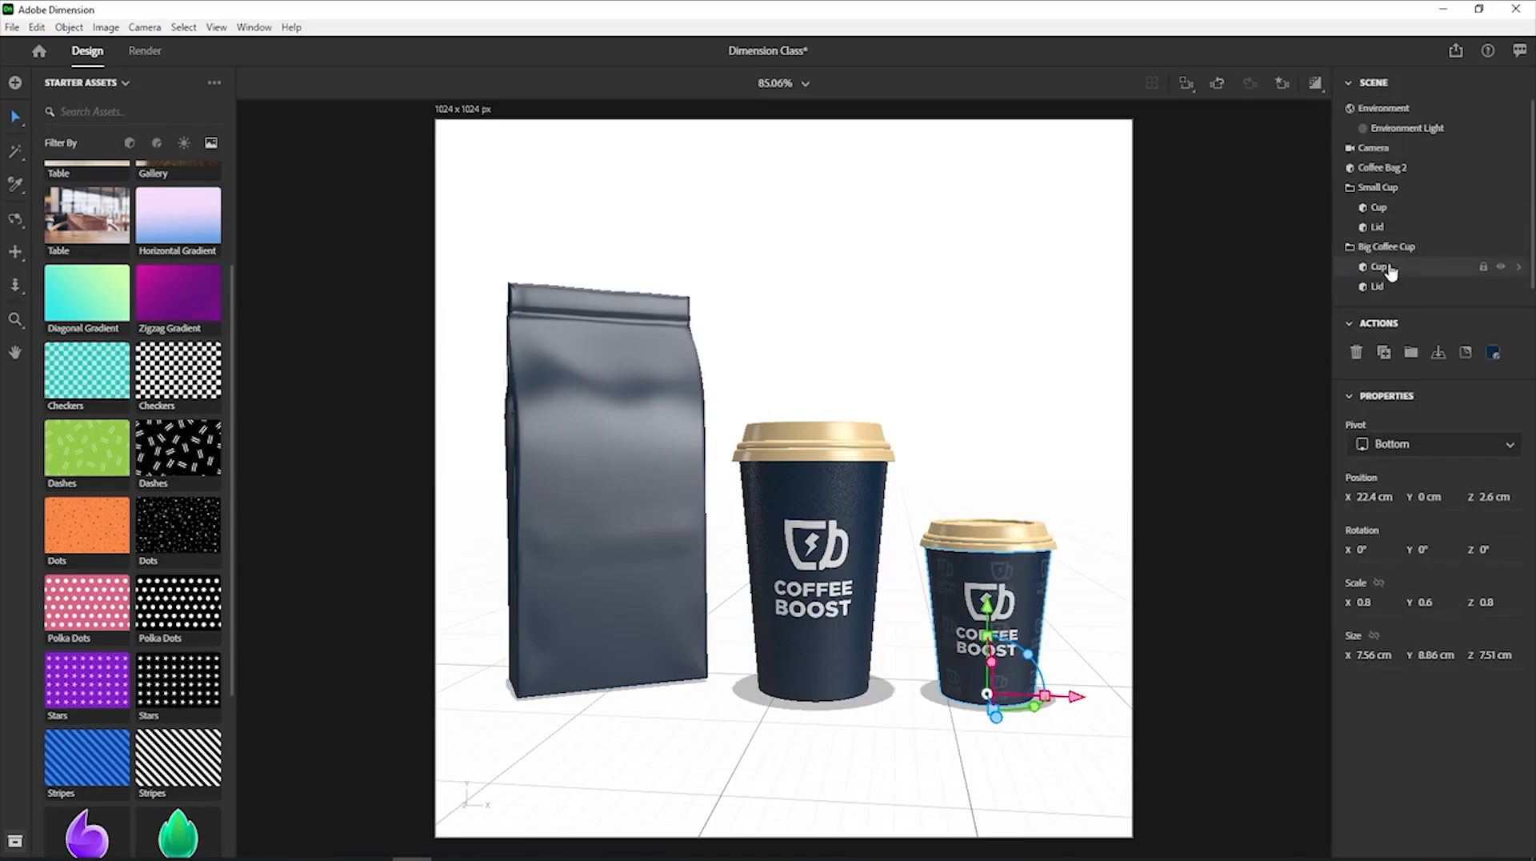
pyautogui.click(1518, 269)
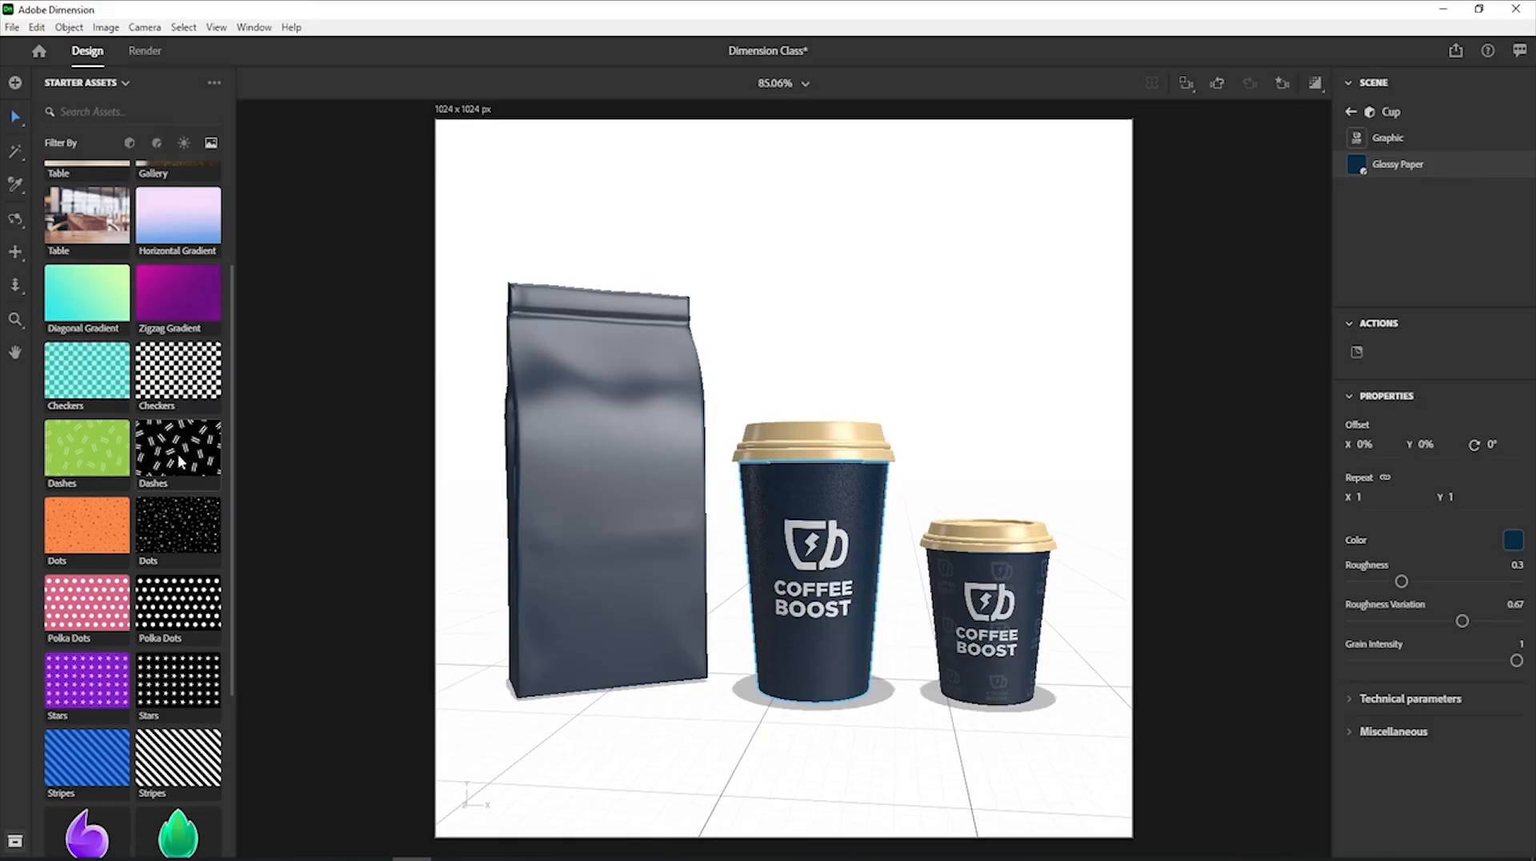
pyautogui.moveTo(180, 461); pyautogui.dragTo(821, 500)
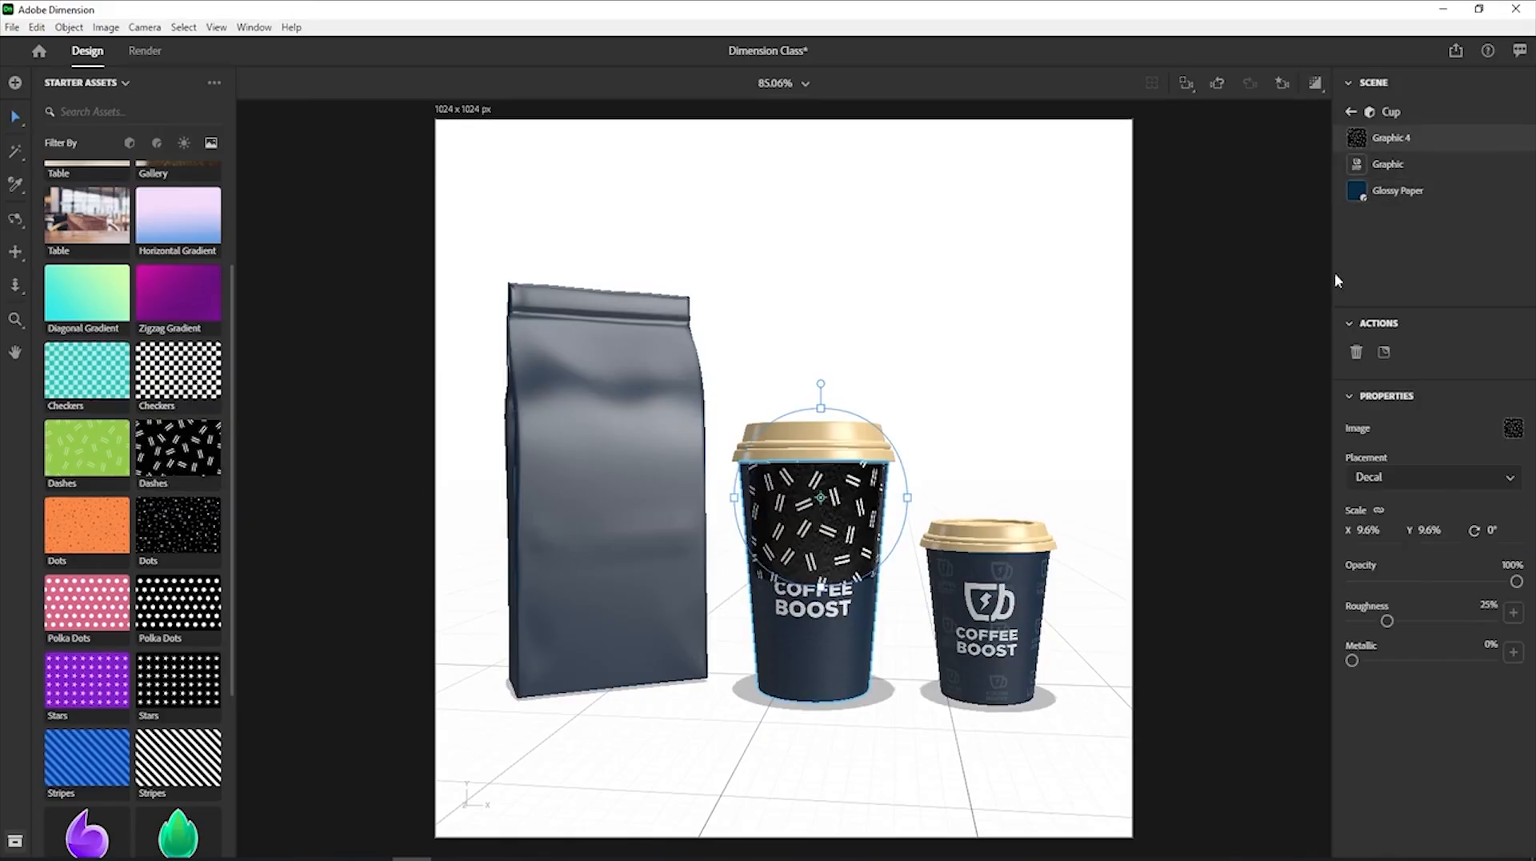
pyautogui.moveTo(1469, 162); pyautogui.dragTo(1469, 137)
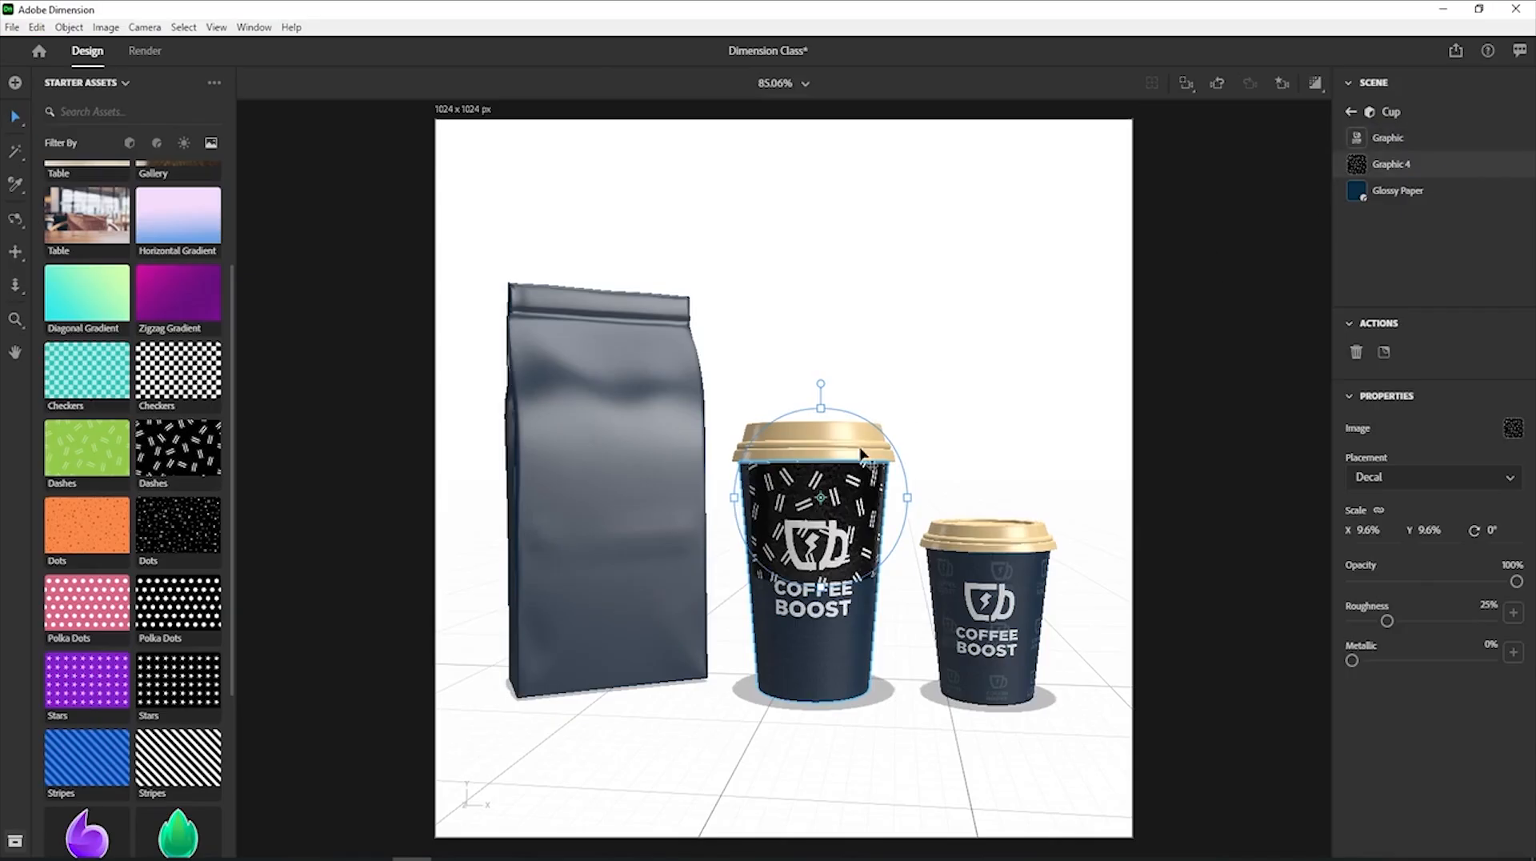
# Make the dashes graphic fill the big cup, repeating about 1.8 times, rotated 22°, offset about -5% by 2%, with opacity at 13%.
pyautogui.click(1386, 484)
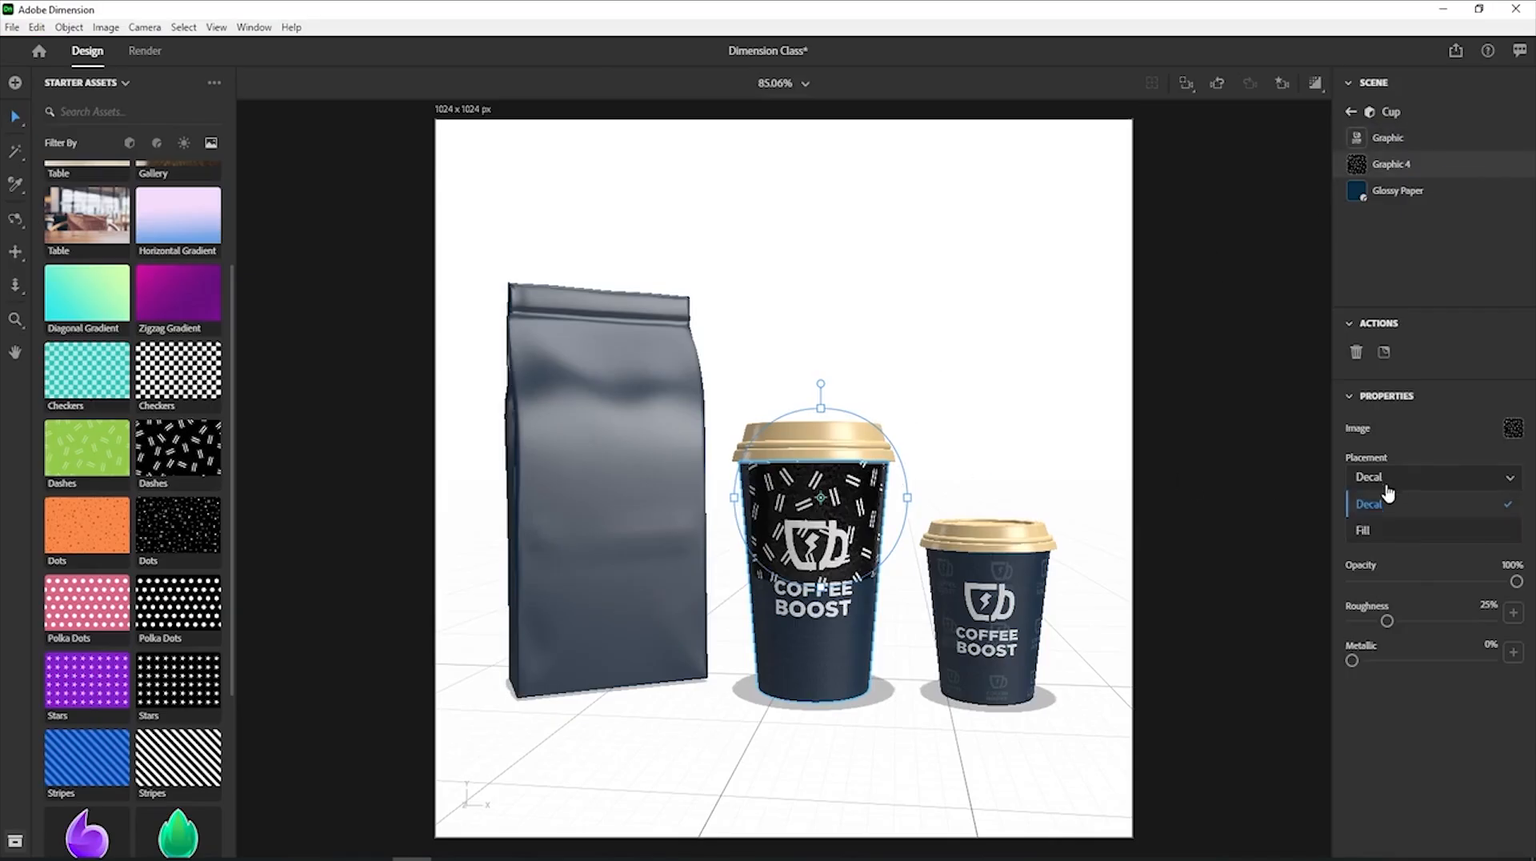
pyautogui.click(1395, 533)
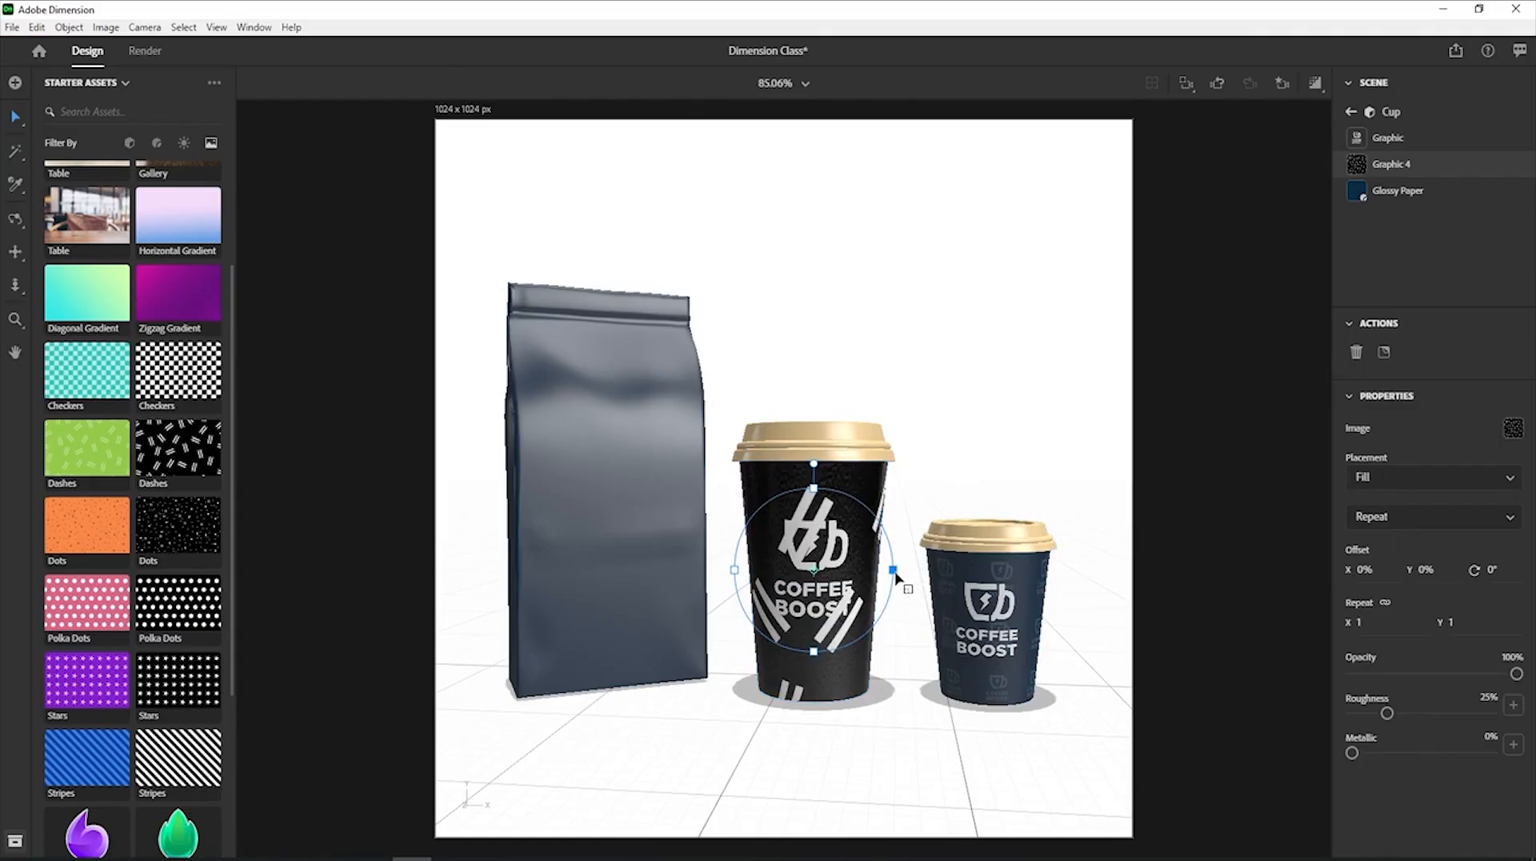
pyautogui.moveTo(896, 575); pyautogui.dragTo(856, 573)
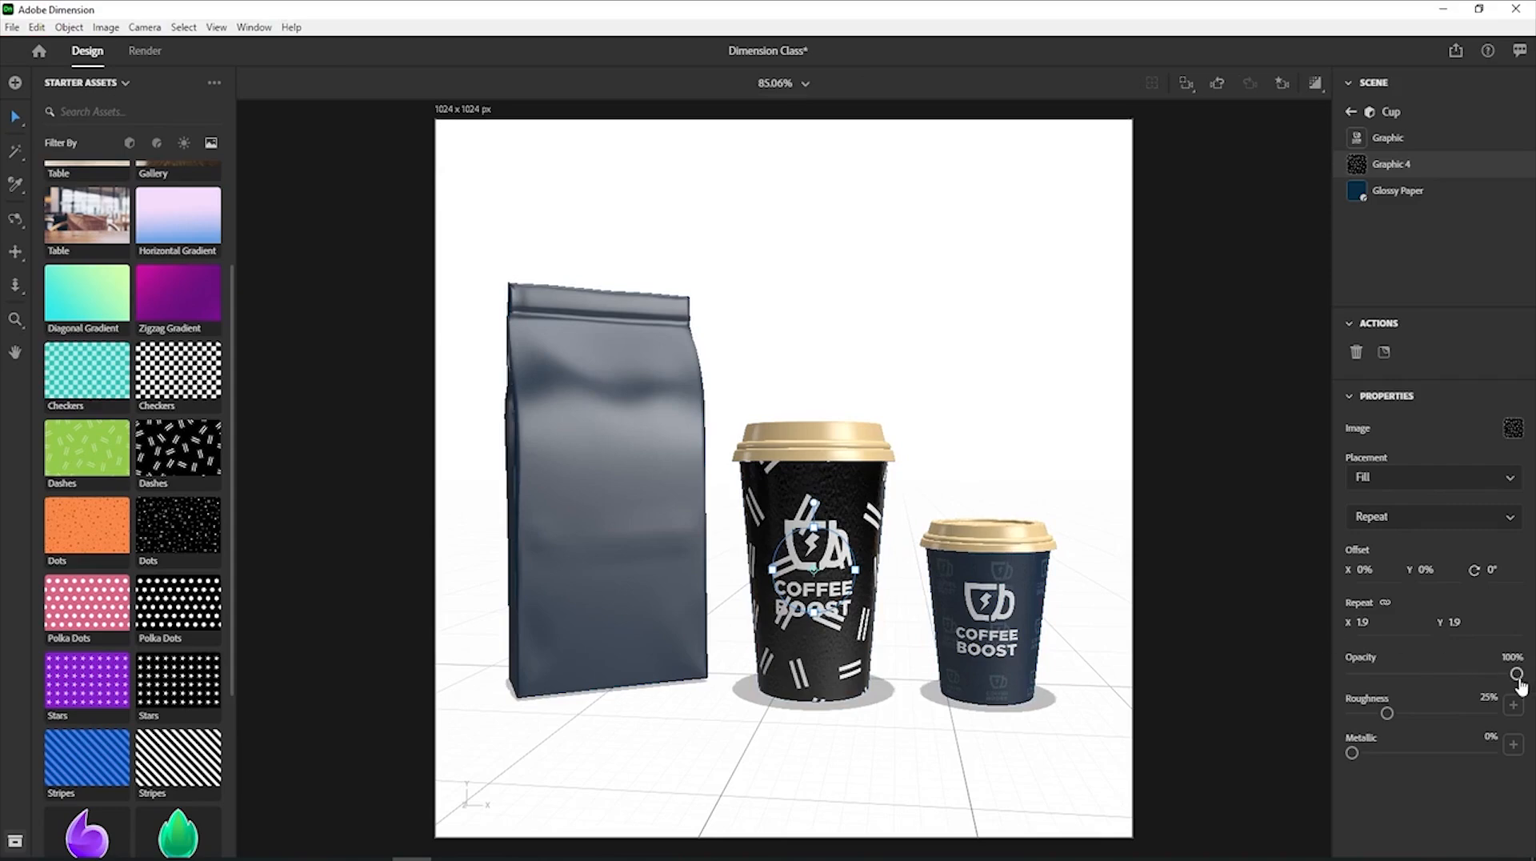
pyautogui.moveTo(1518, 678); pyautogui.dragTo(1411, 689)
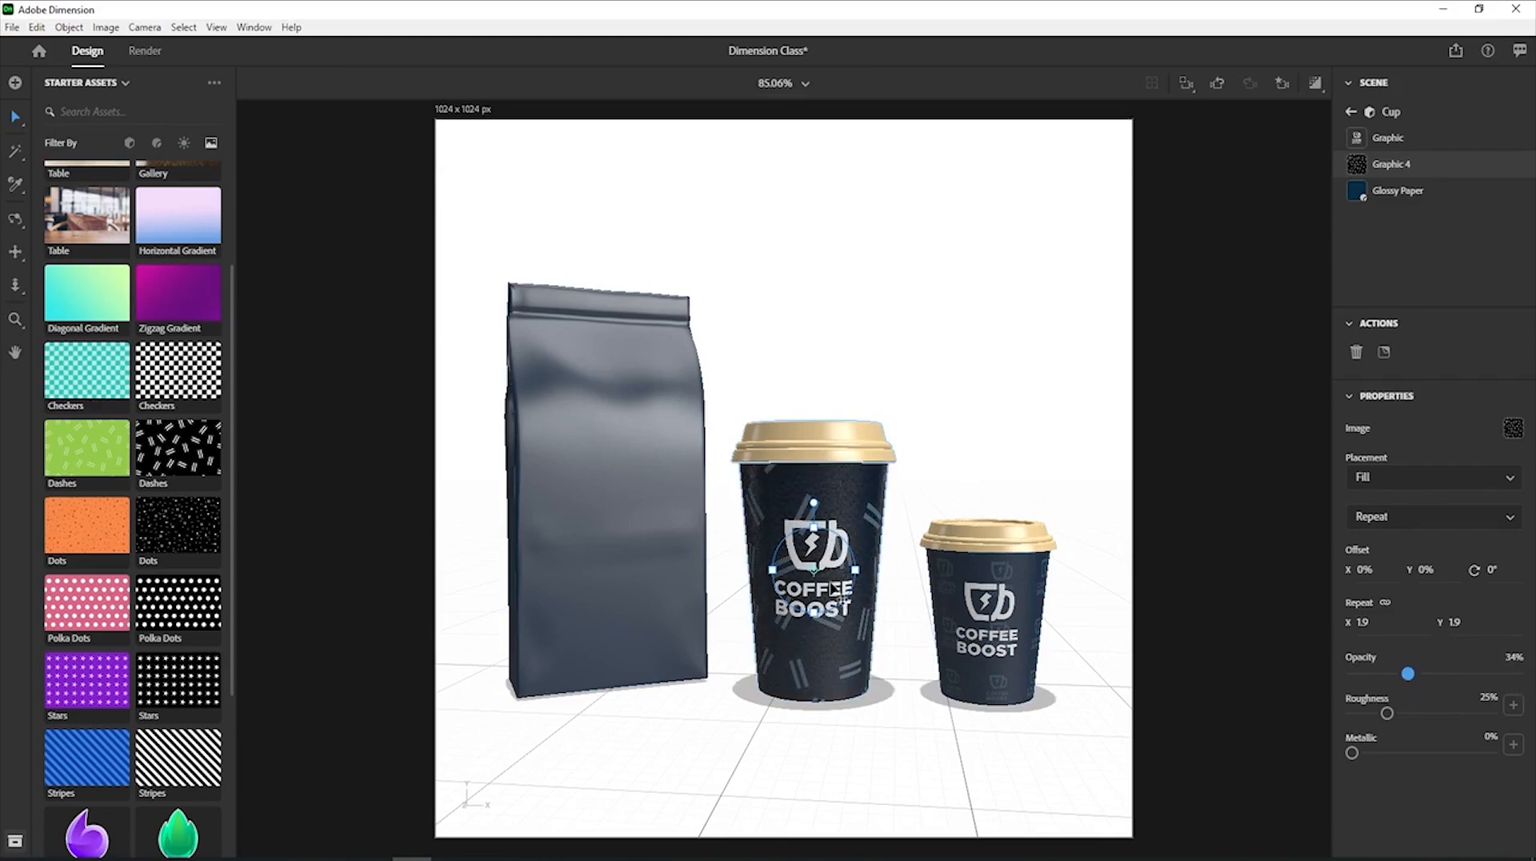
pyautogui.moveTo(816, 572); pyautogui.dragTo(873, 532)
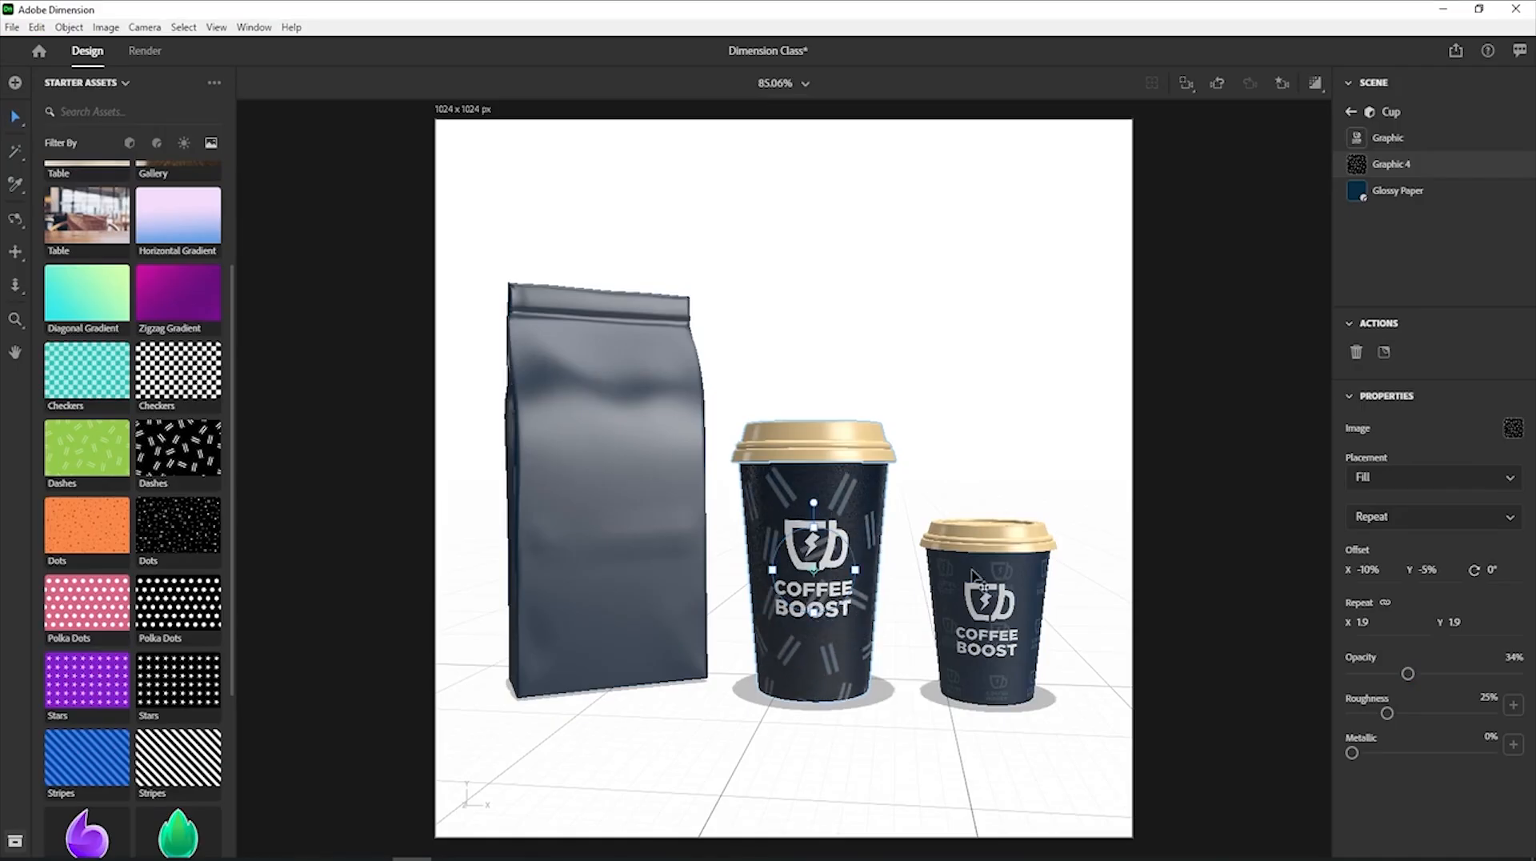
pyautogui.moveTo(1408, 674); pyautogui.dragTo(1375, 686)
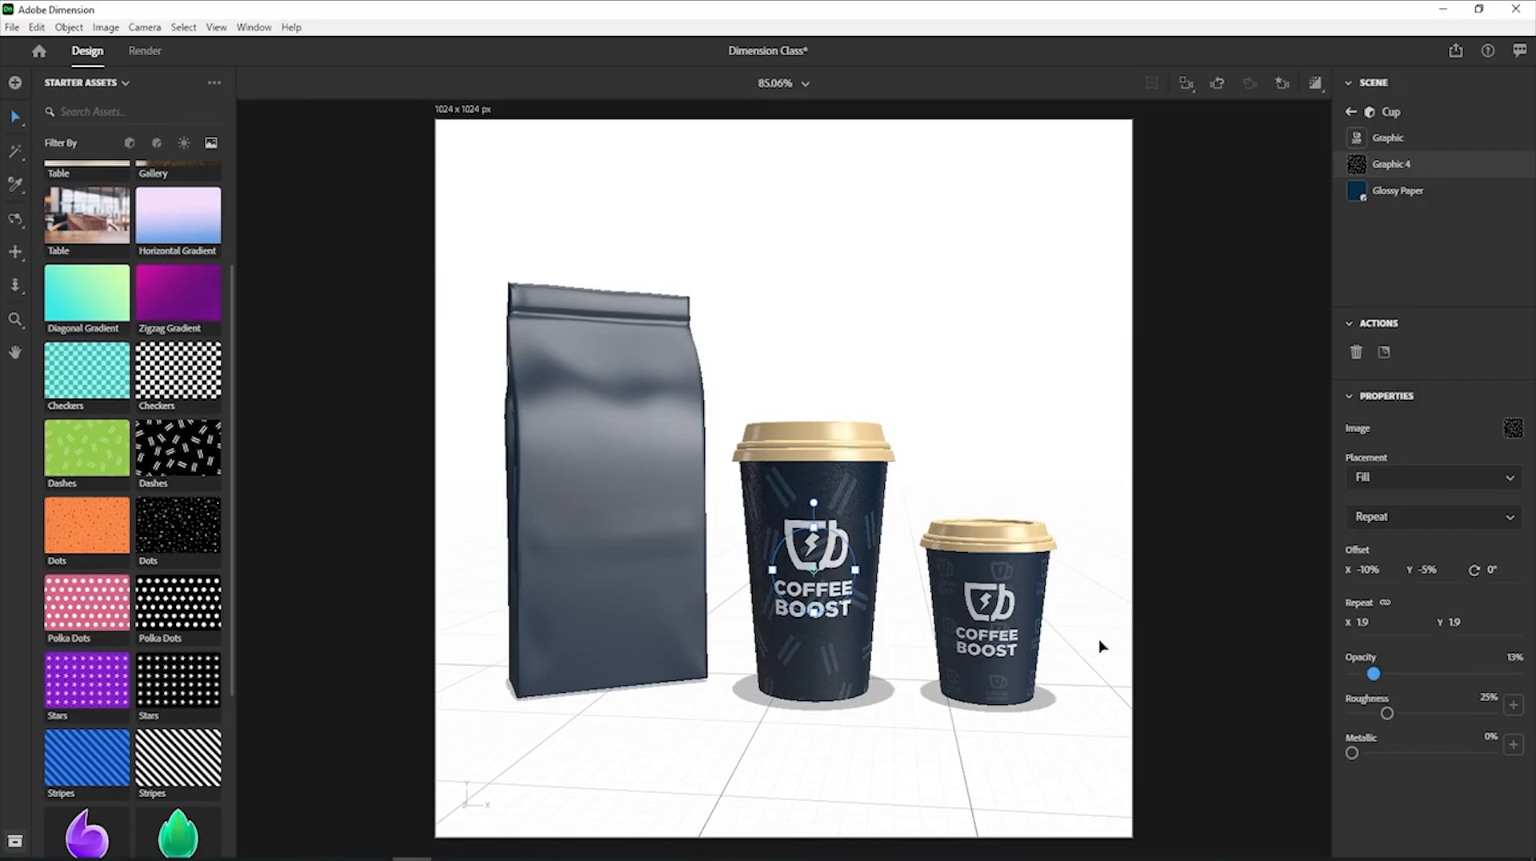
pyautogui.moveTo(814, 504); pyautogui.dragTo(845, 533)
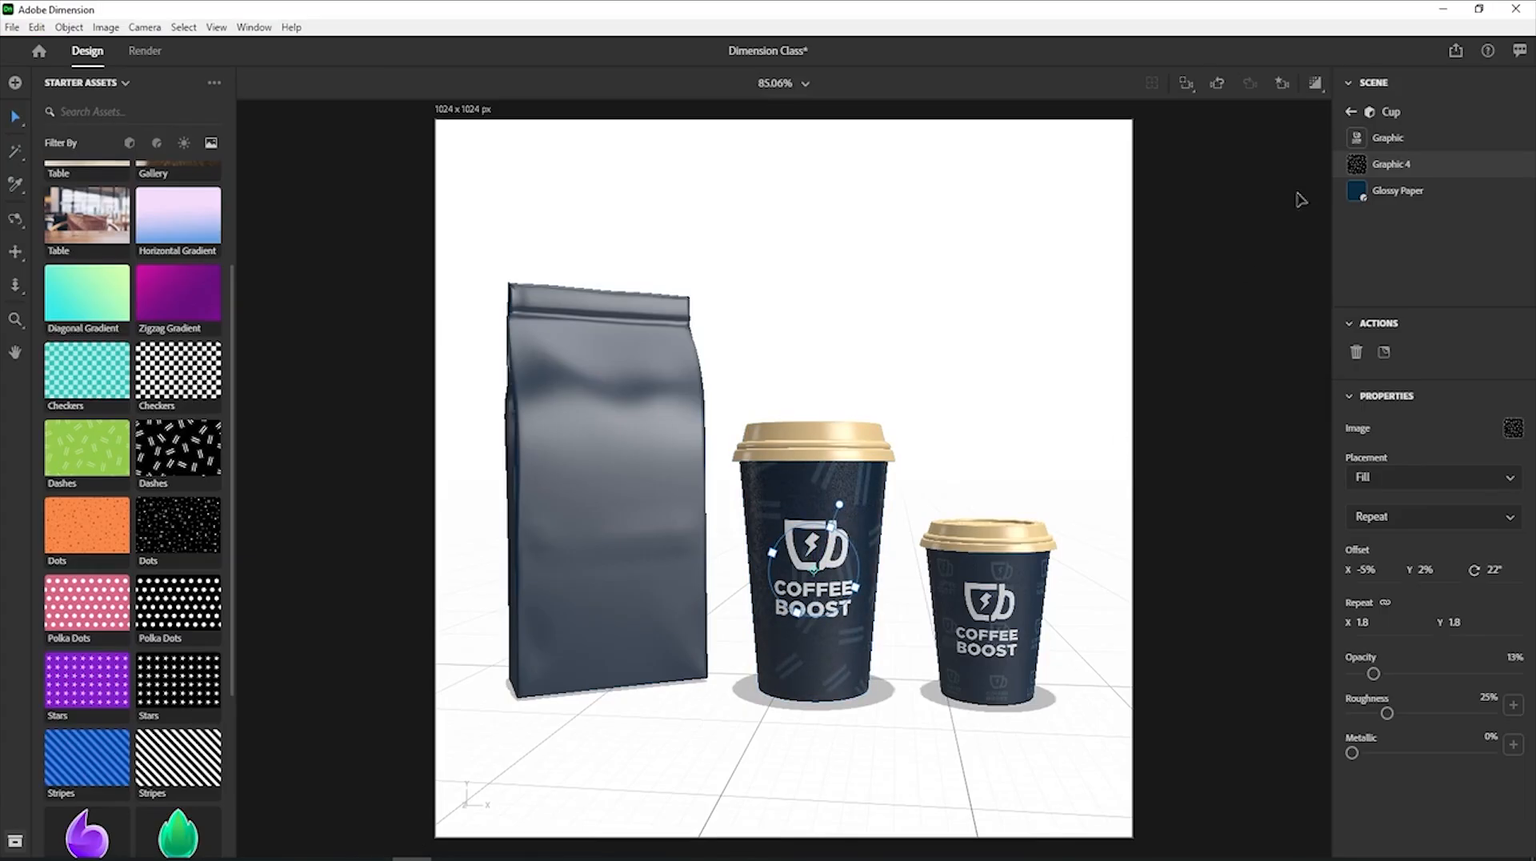
# Place the PACKAGING-01 image on the coffee bag, centre it on the front and enlarge it to about 21.1% by 20.5%.
pyautogui.click(1351, 114)
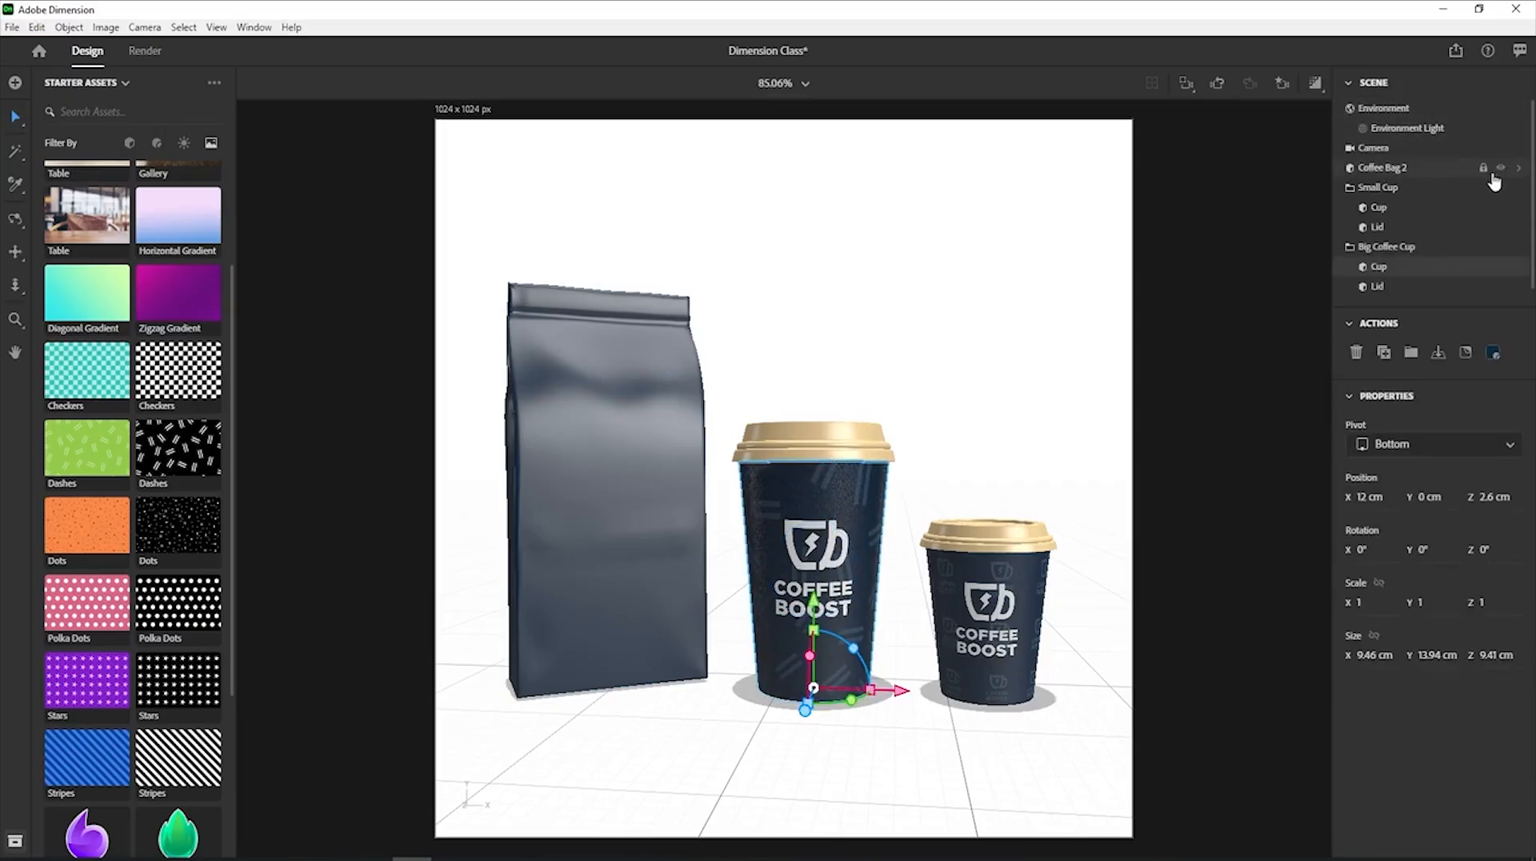
pyautogui.click(1520, 170)
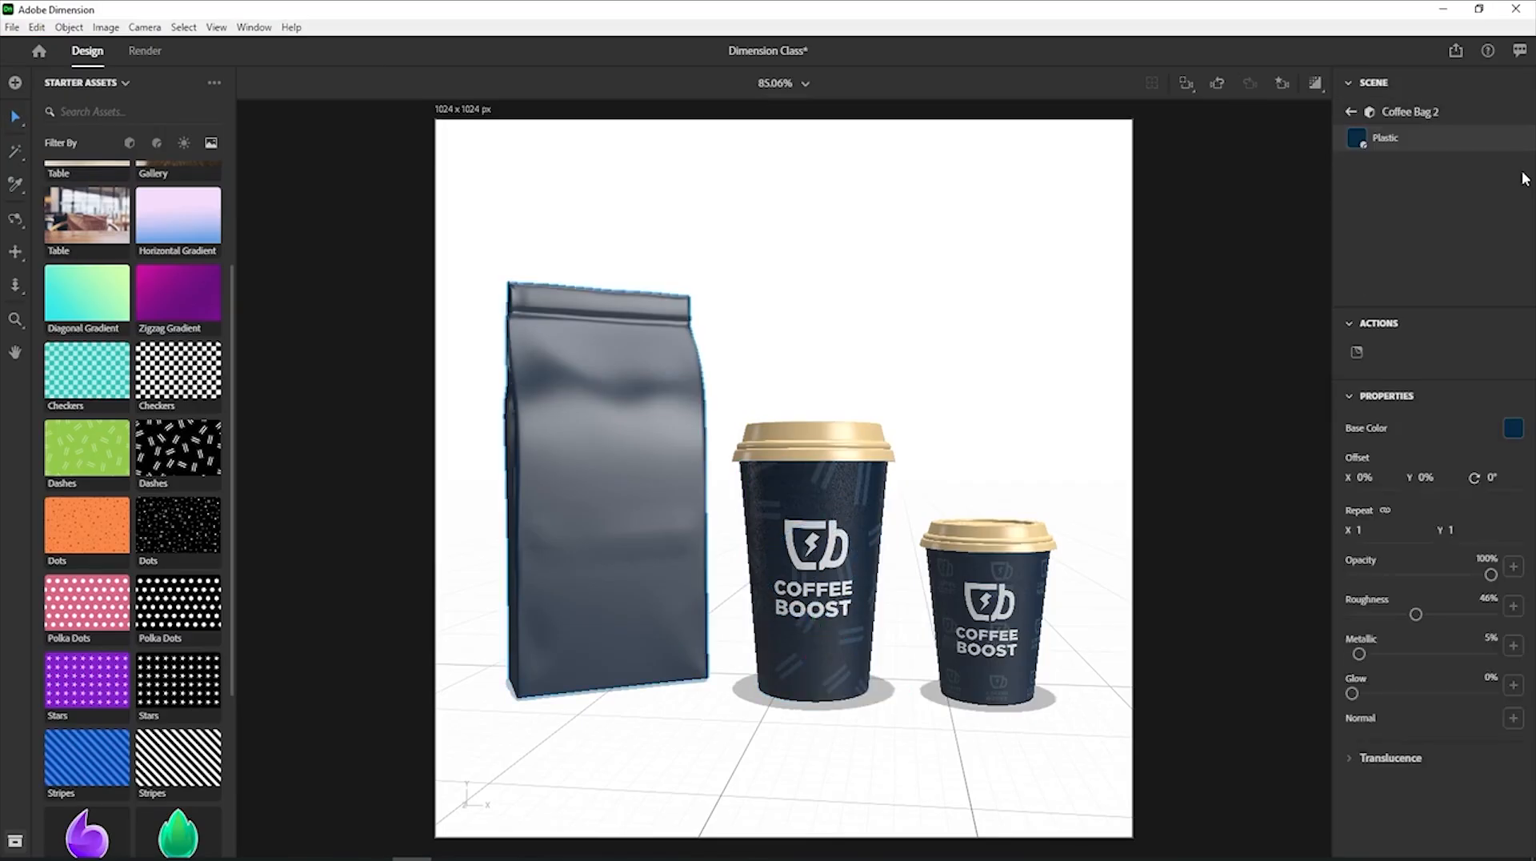
pyautogui.click(1355, 357)
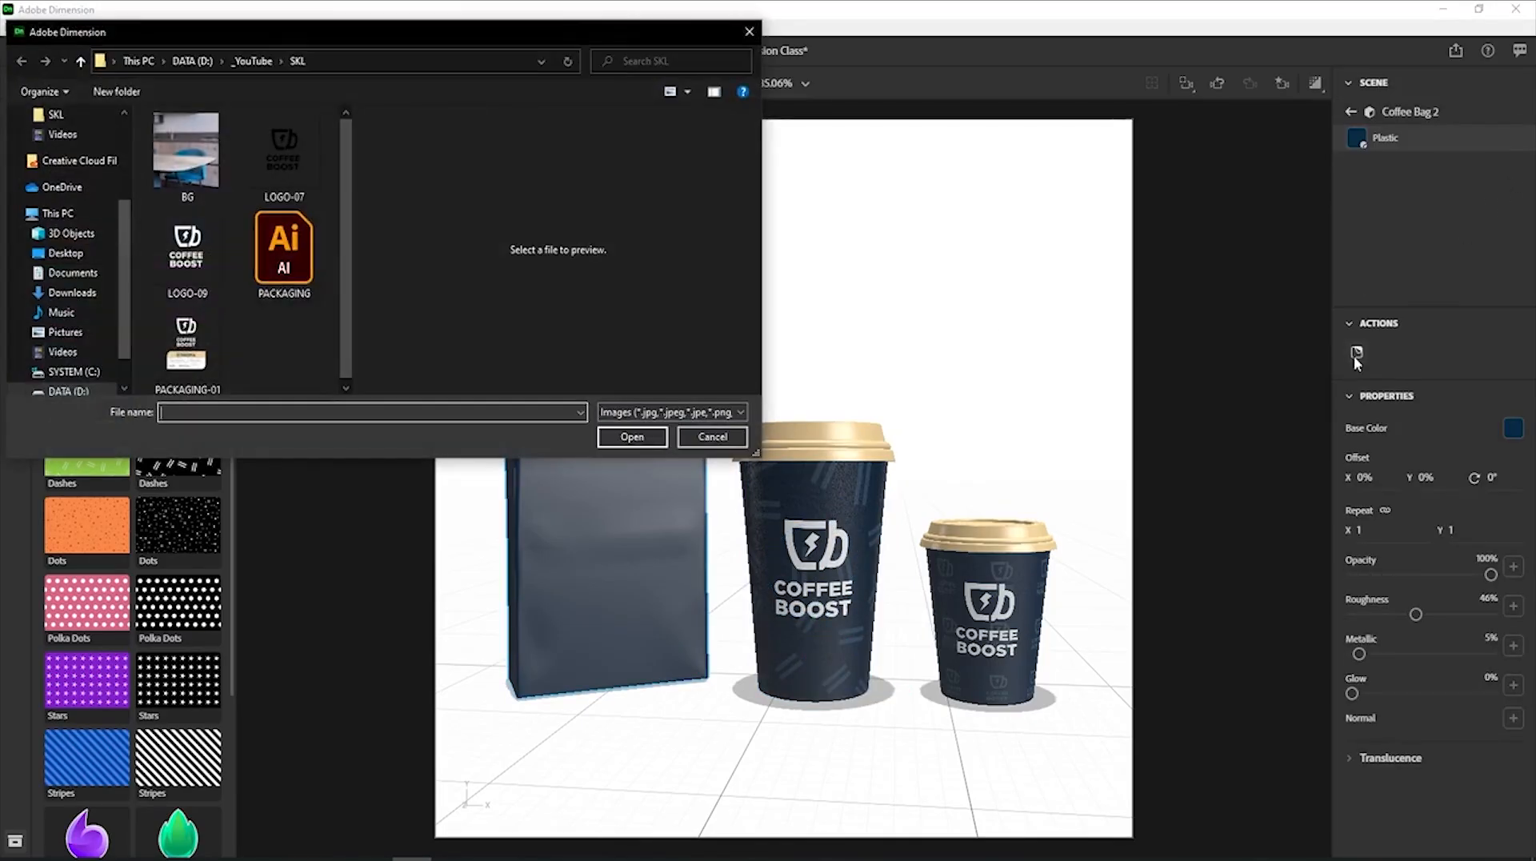
pyautogui.click(203, 339)
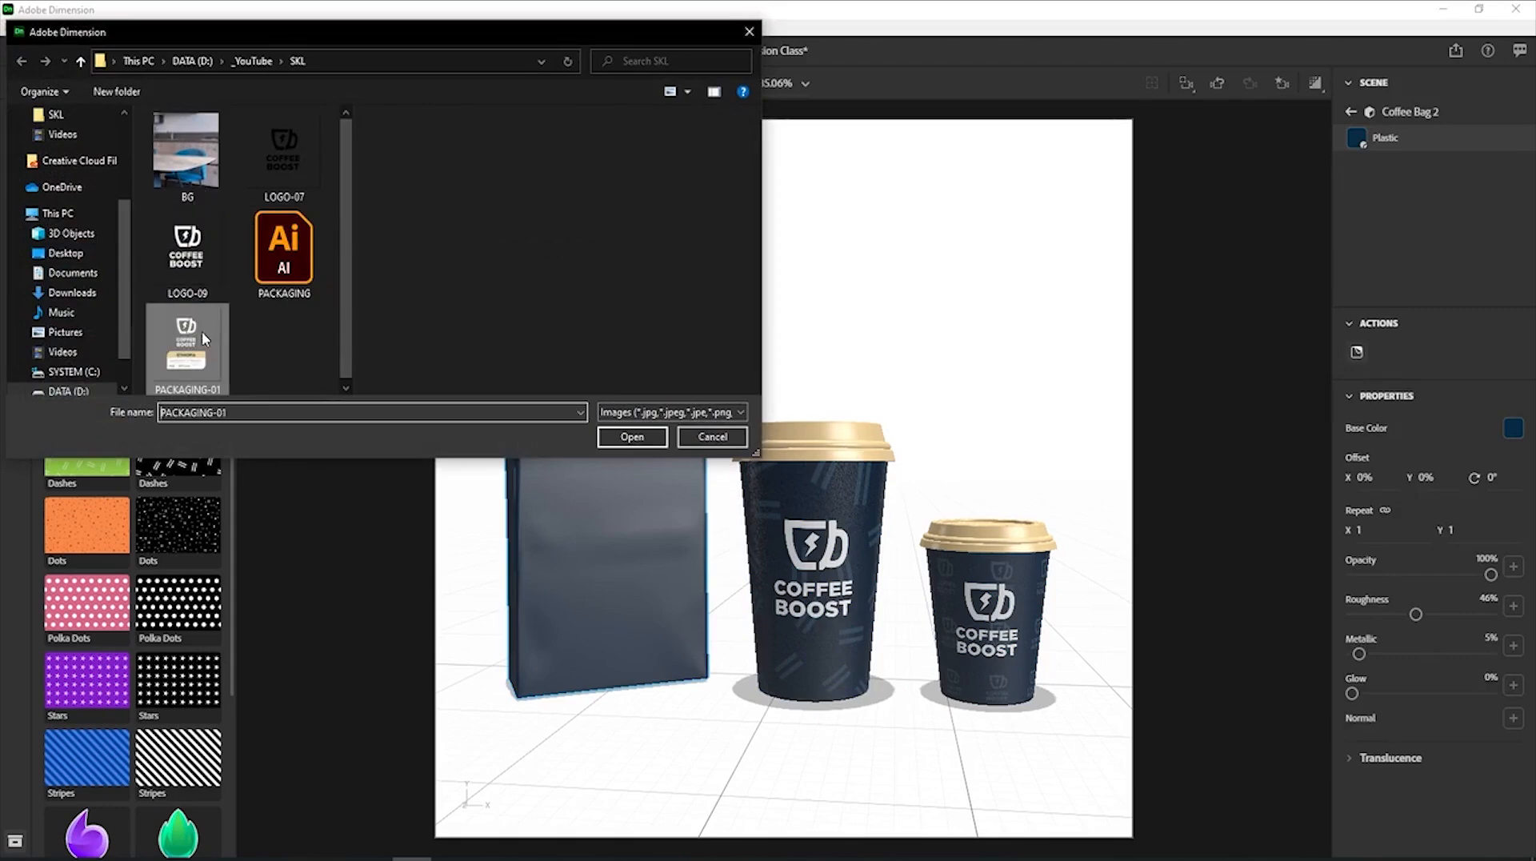
pyautogui.click(631, 437)
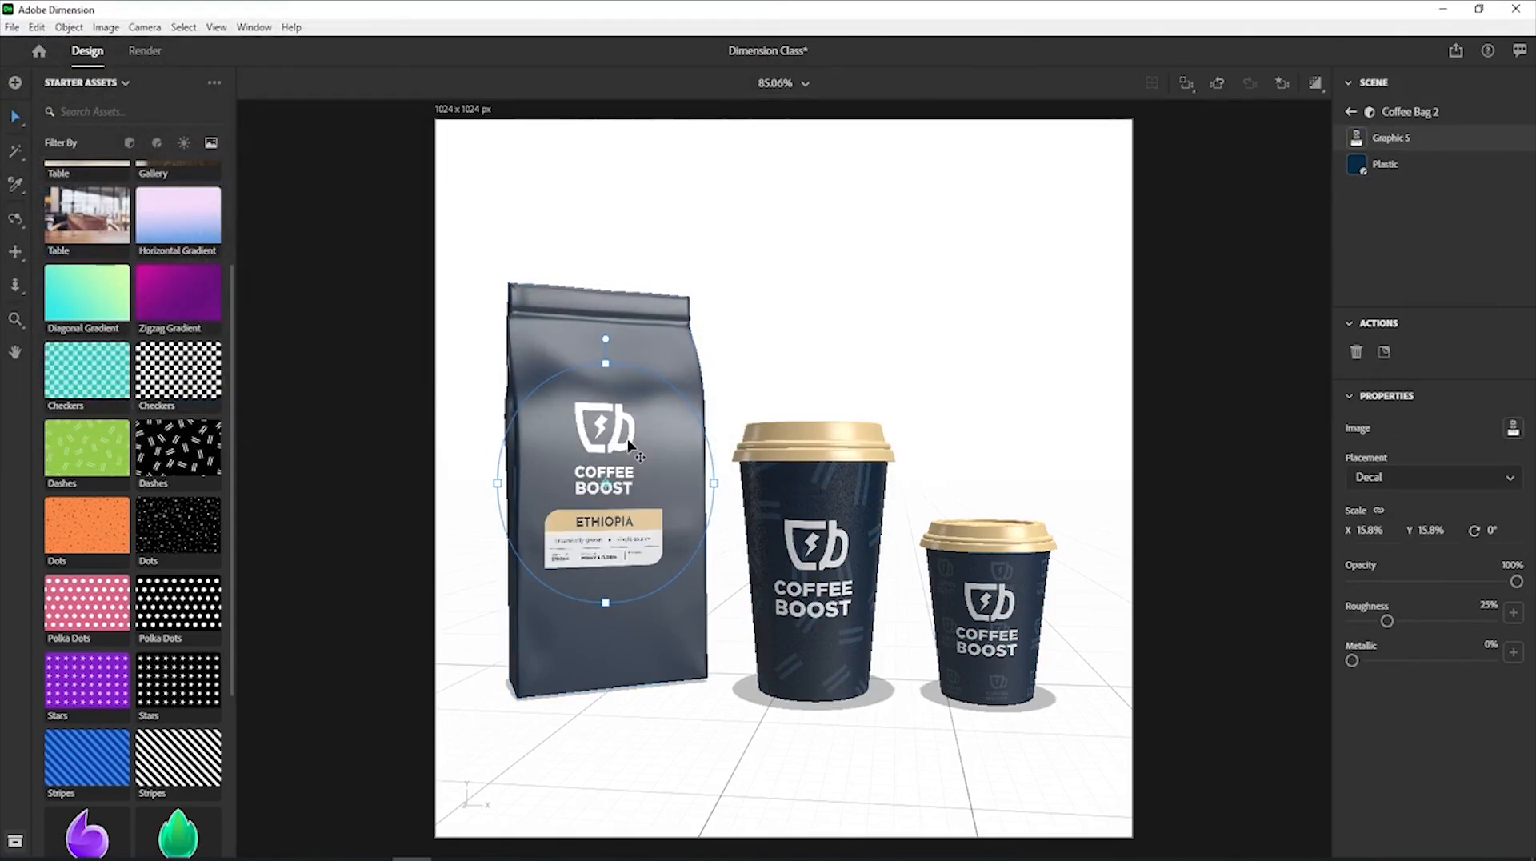
pyautogui.moveTo(612, 465); pyautogui.dragTo(619, 488)
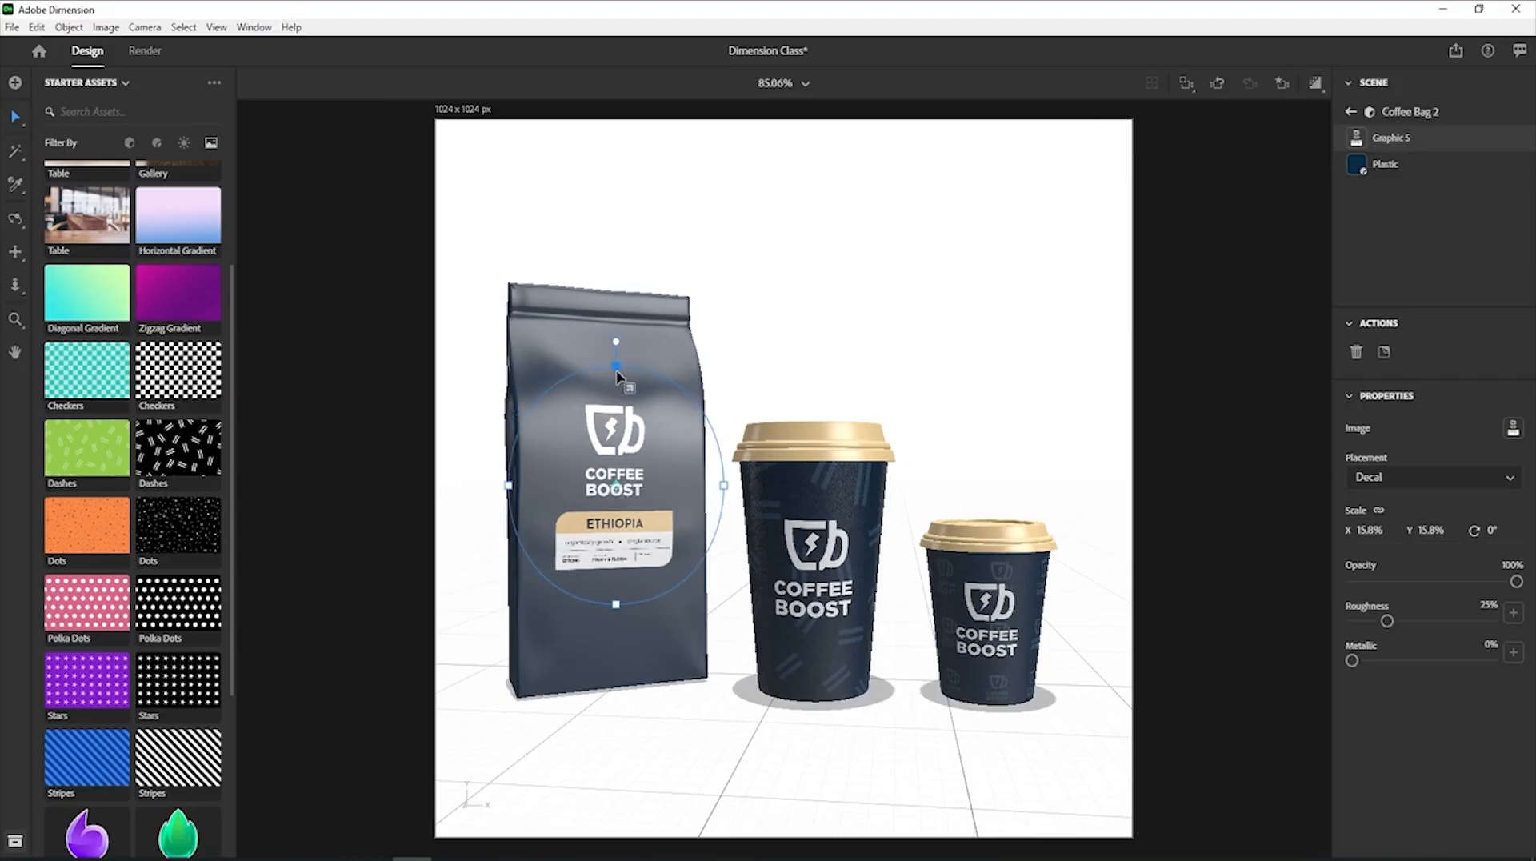
pyautogui.moveTo(618, 372); pyautogui.dragTo(625, 333)
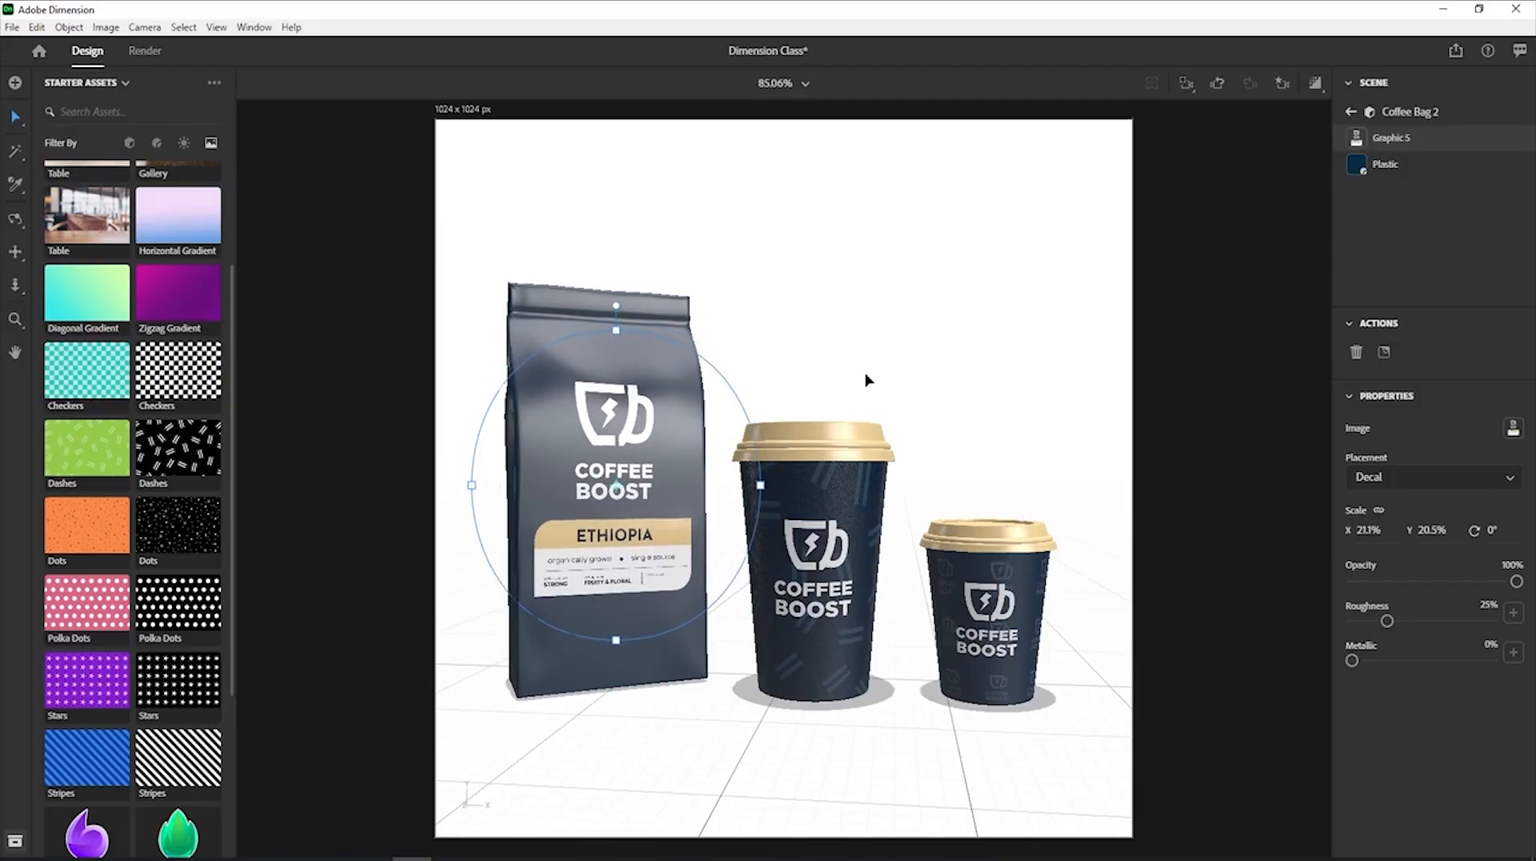
# Shift the packaging graphic slightly lower on the front of the coffee bag, viewing the bag straight on.
pyautogui.click(866, 377)
pyautogui.moveTo(843, 373); pyautogui.dragTo(792, 380)
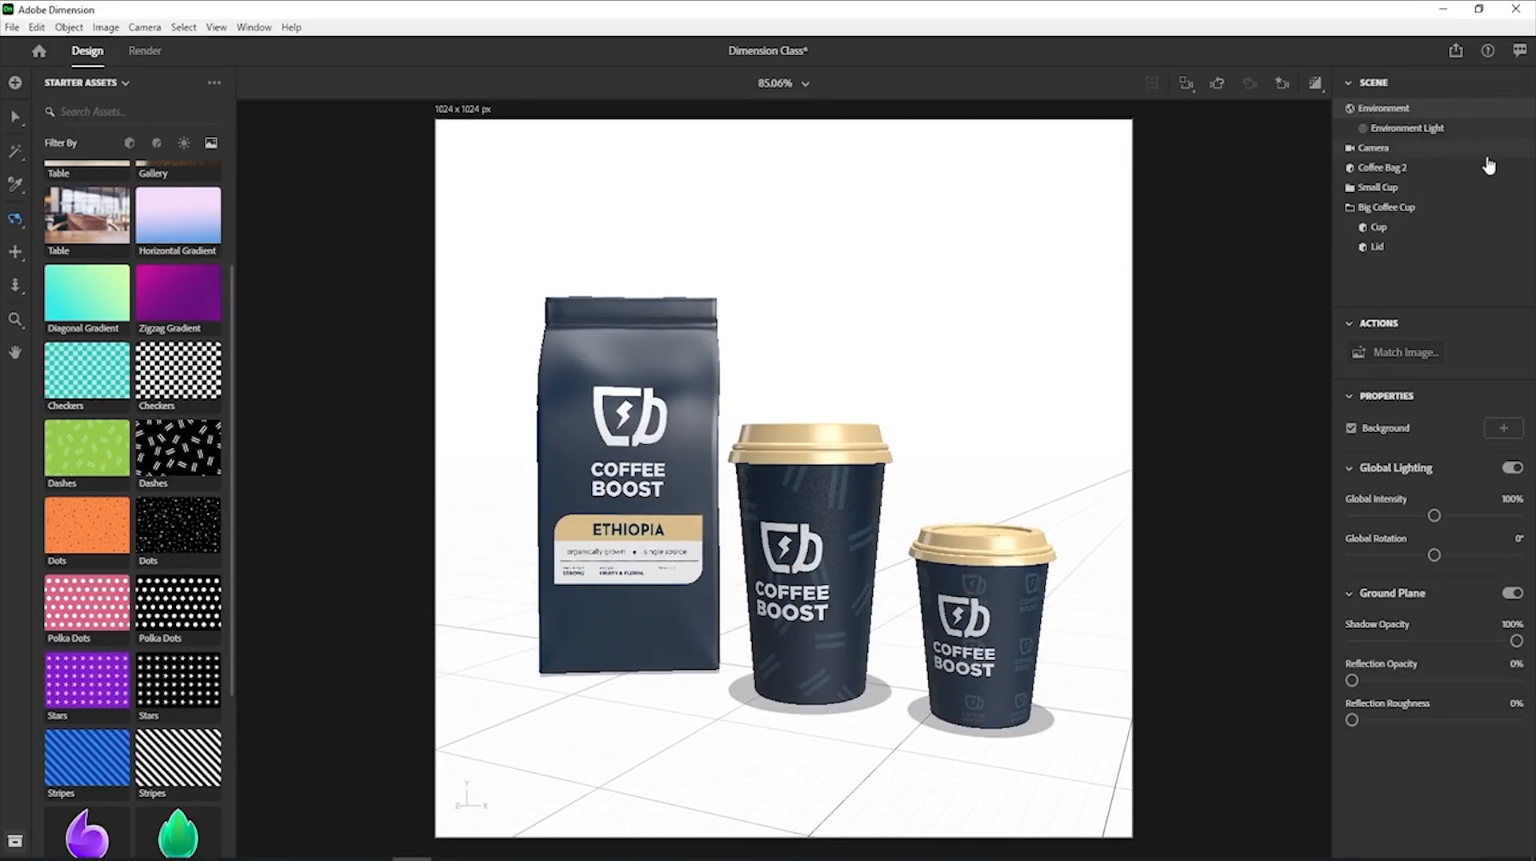
pyautogui.click(1519, 168)
pyautogui.click(1432, 146)
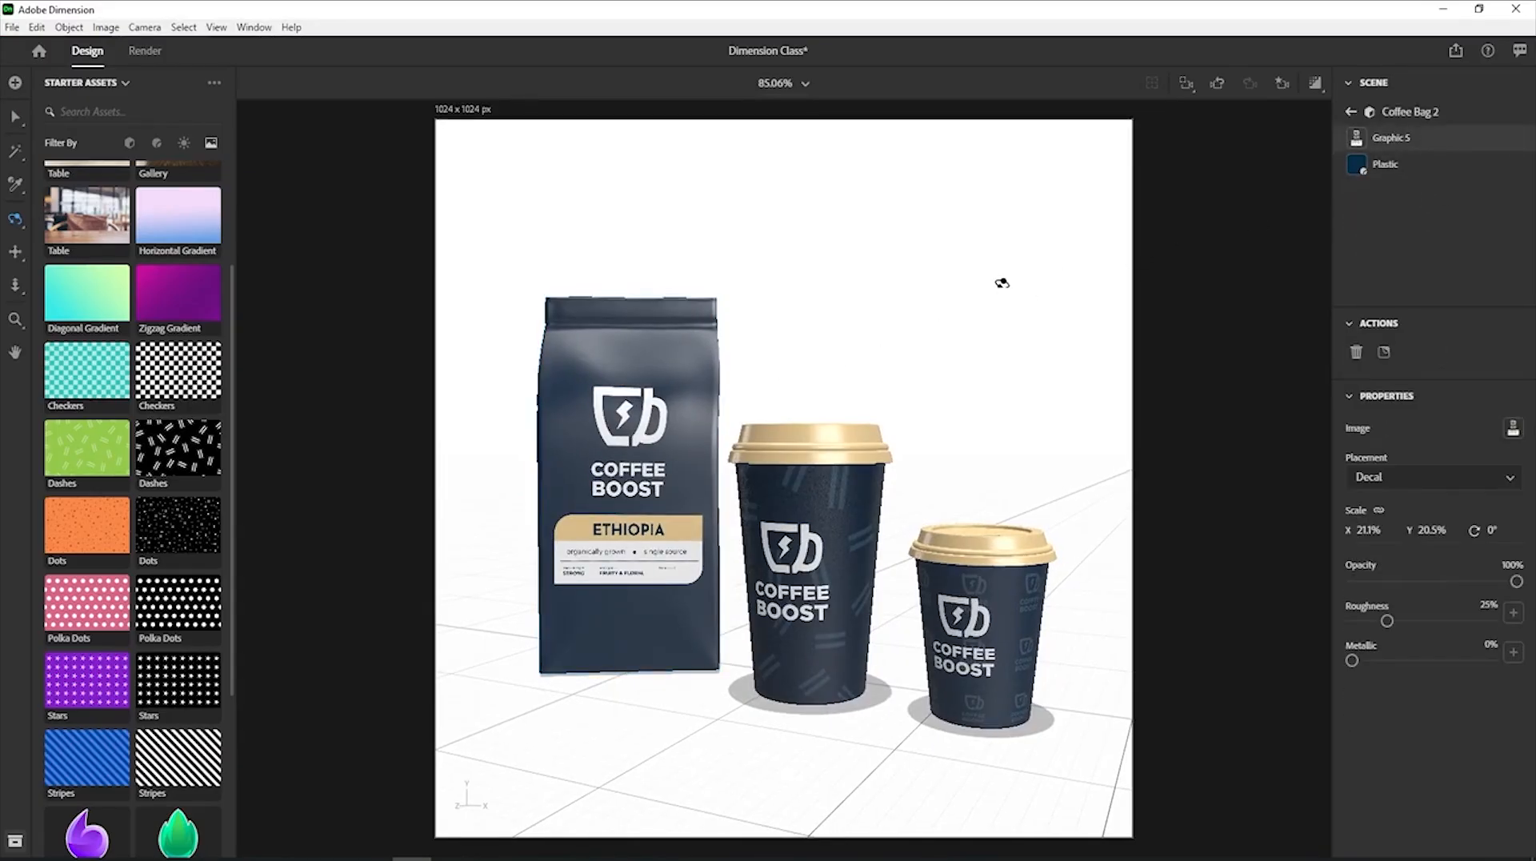
pyautogui.press('v')
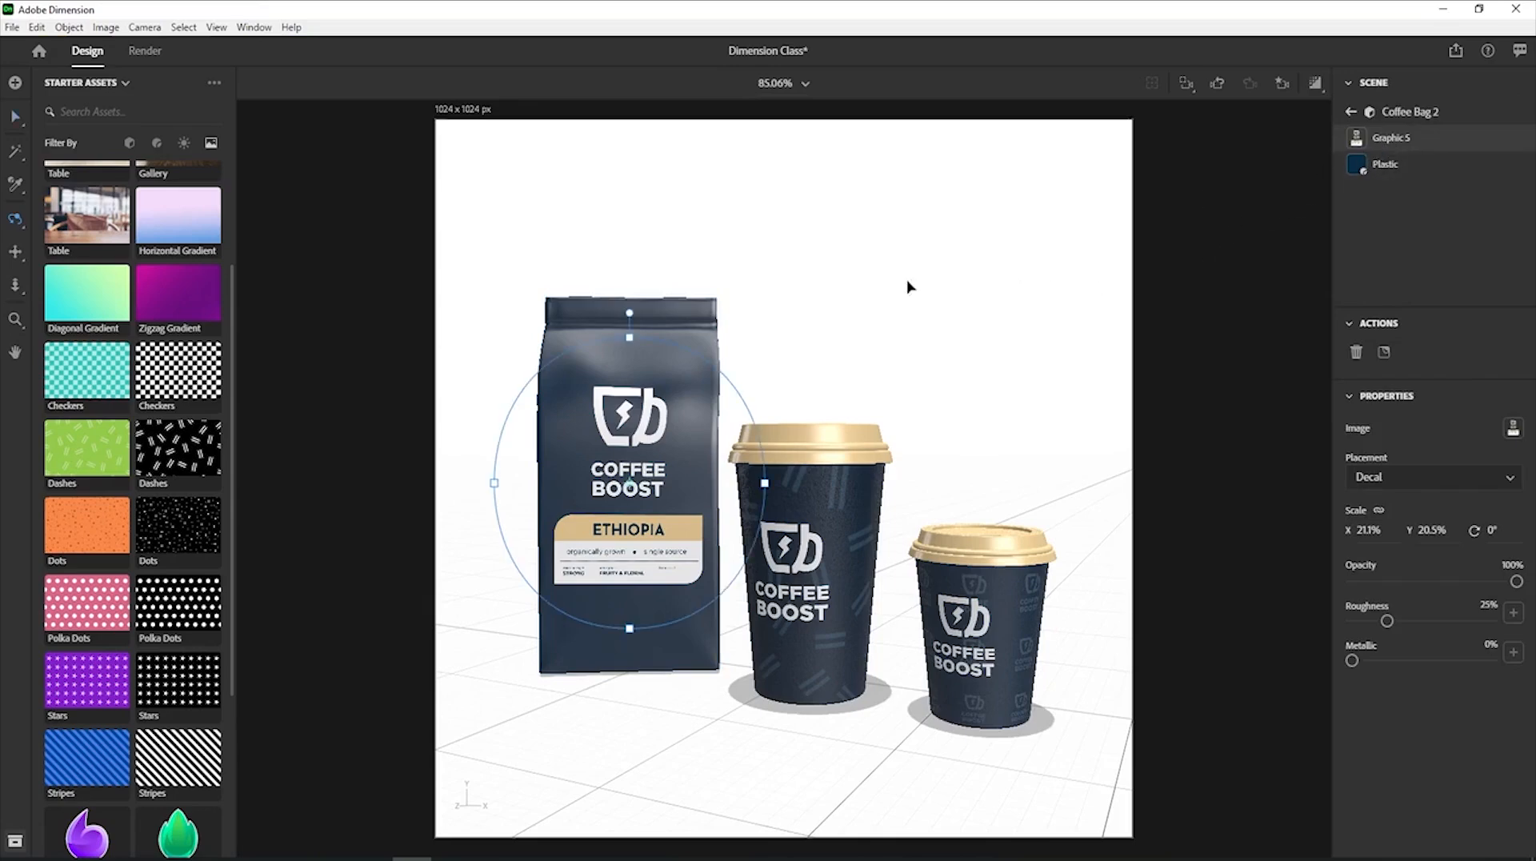
pyautogui.moveTo(629, 481); pyautogui.dragTo(631, 497)
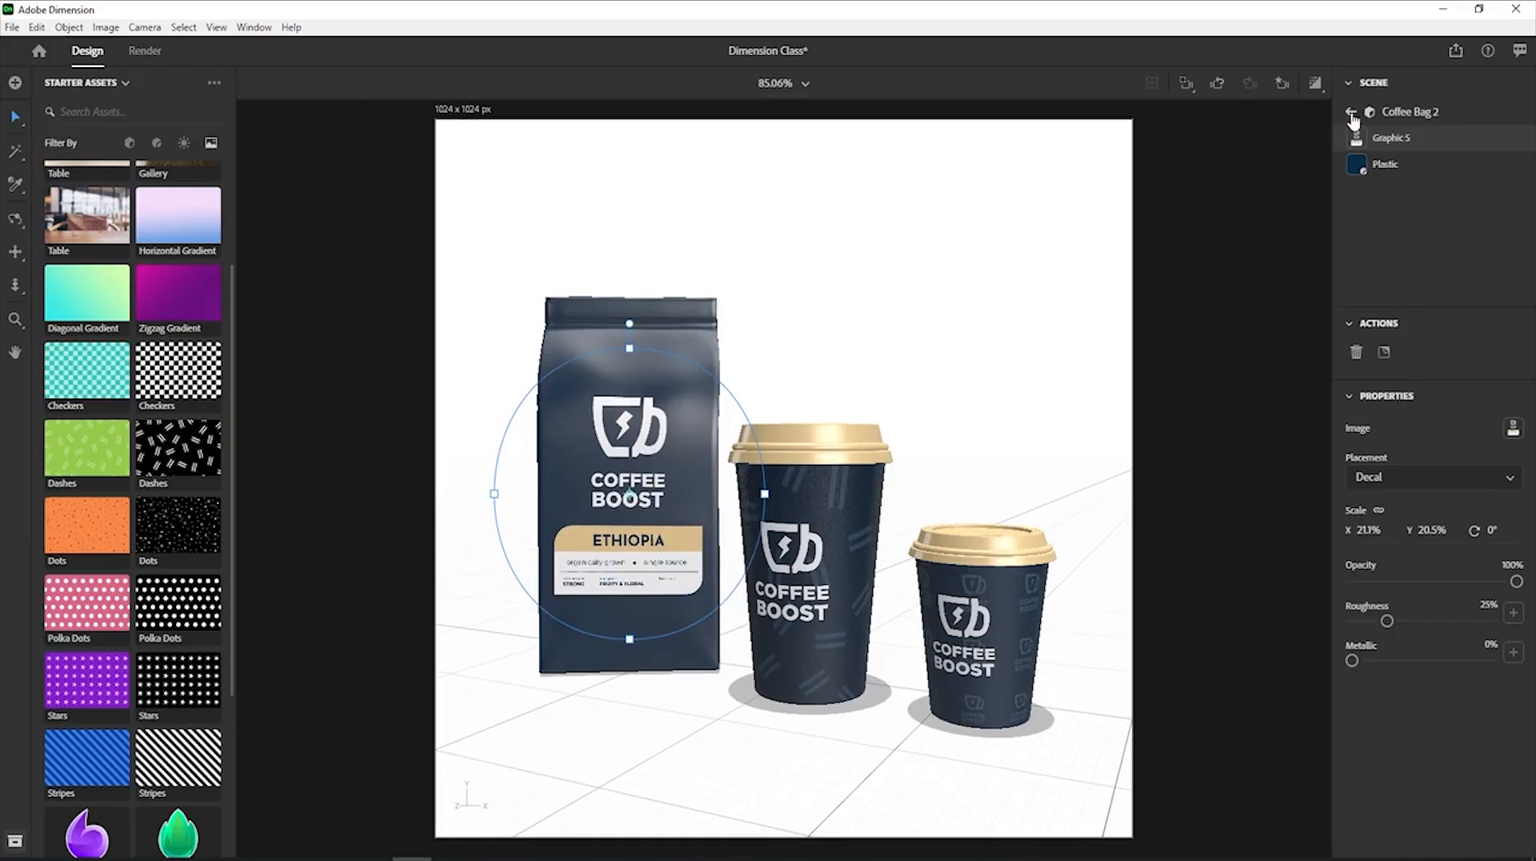
# Leave the coffee bag's materials and restore the Front View camera bookmark.
pyautogui.click(1352, 112)
pyautogui.moveTo(1519, 170)
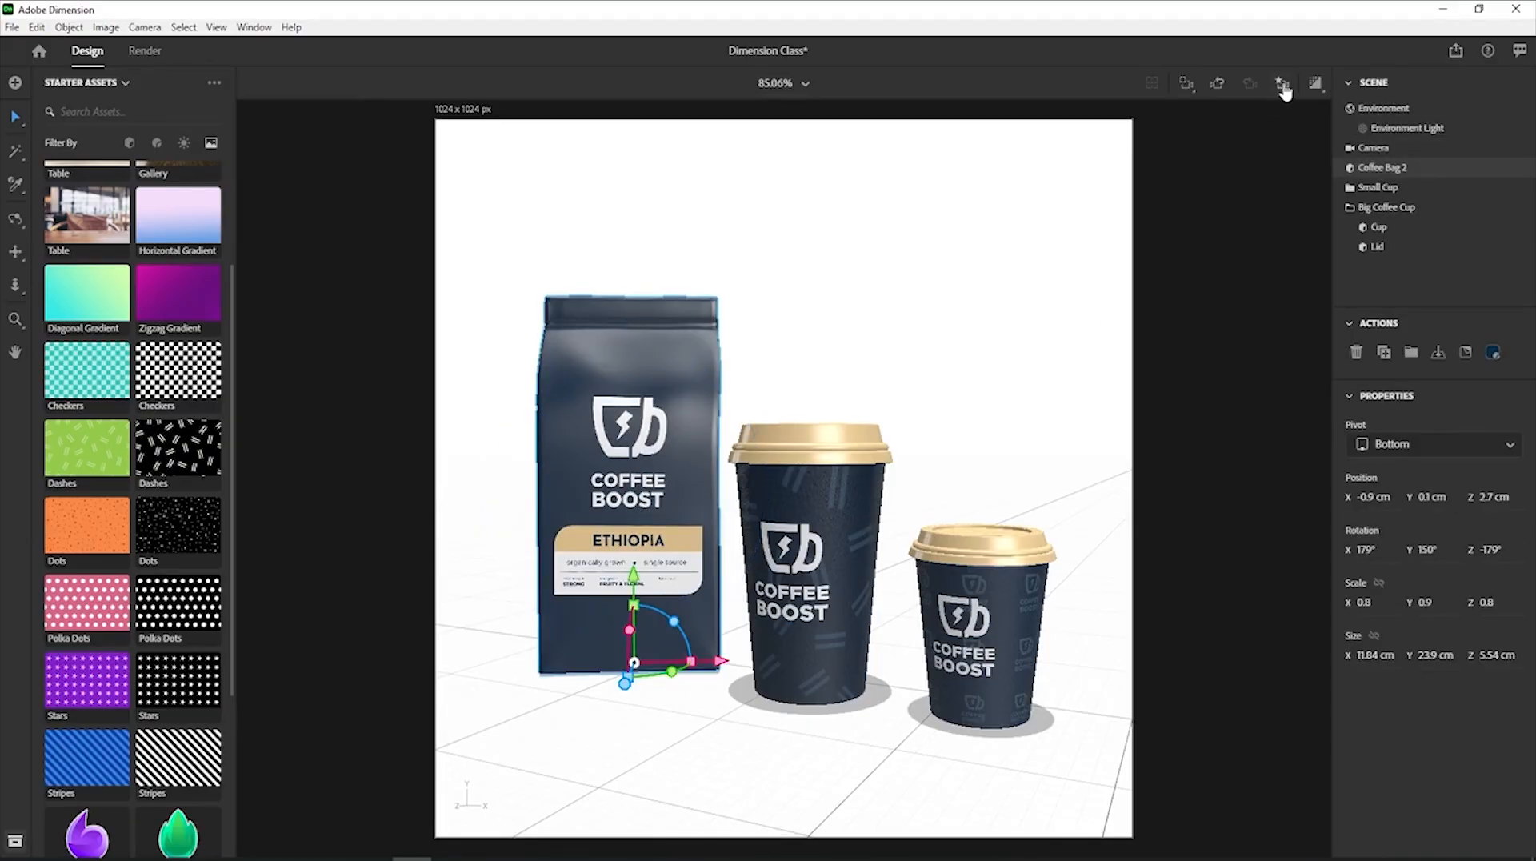
pyautogui.click(1283, 86)
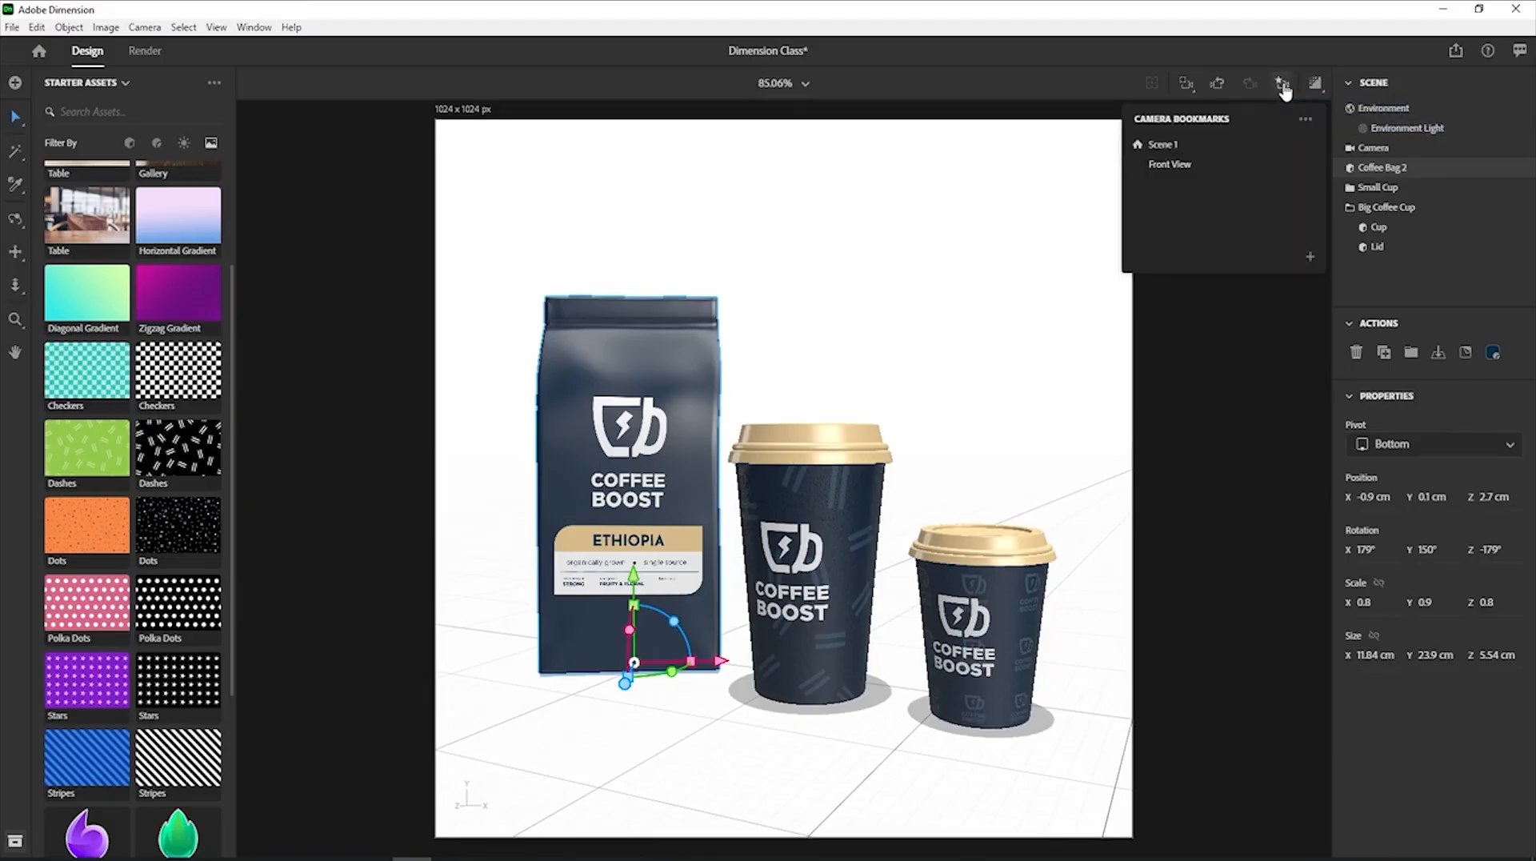
pyautogui.click(1232, 170)
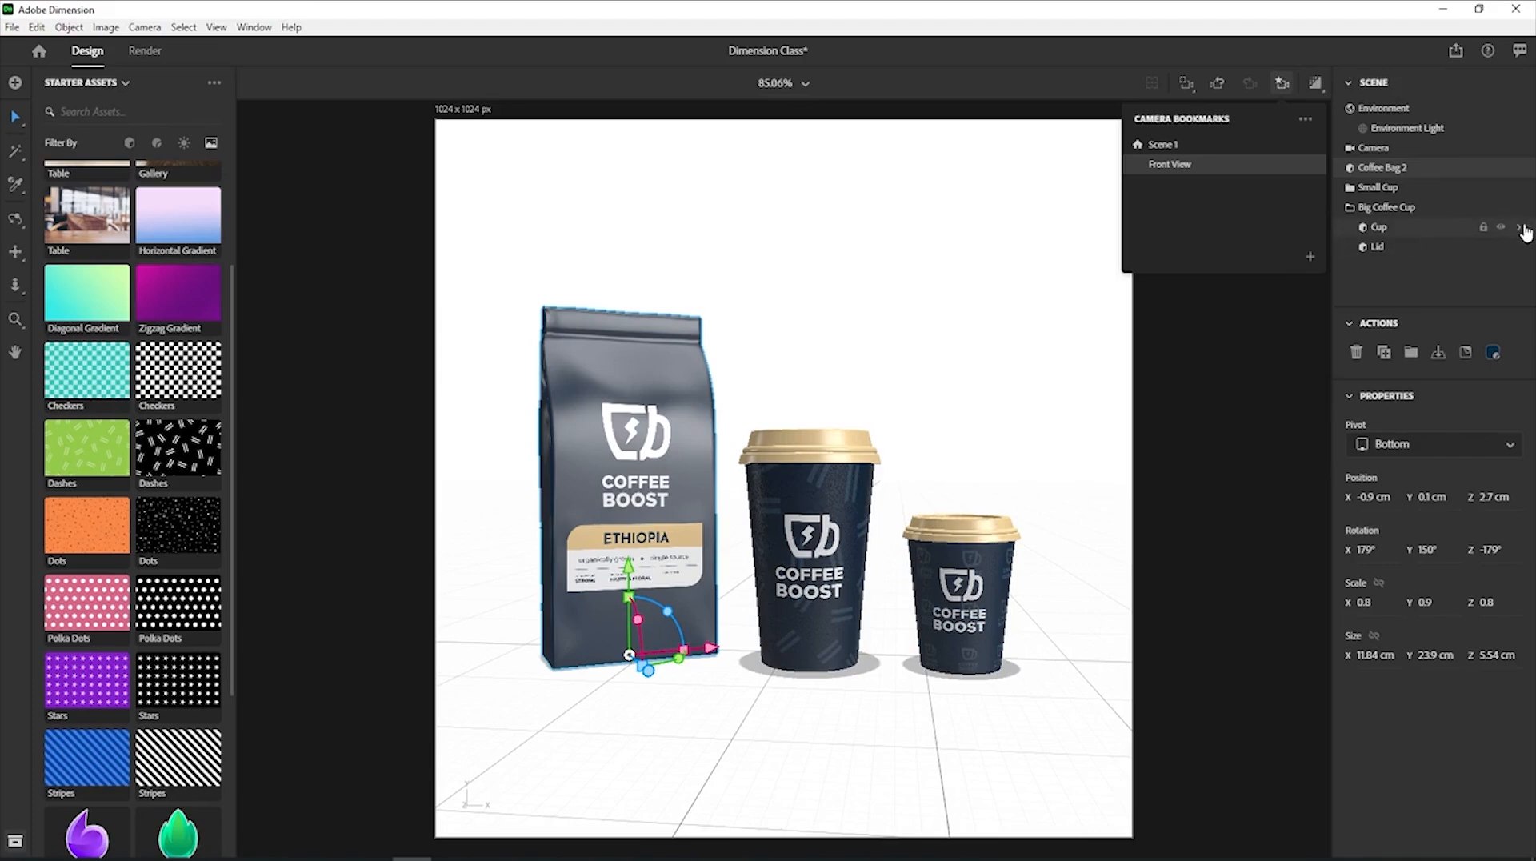
# Copy the dashes pattern graphic from the big cup onto the coffee bag.
pyautogui.click(1523, 229)
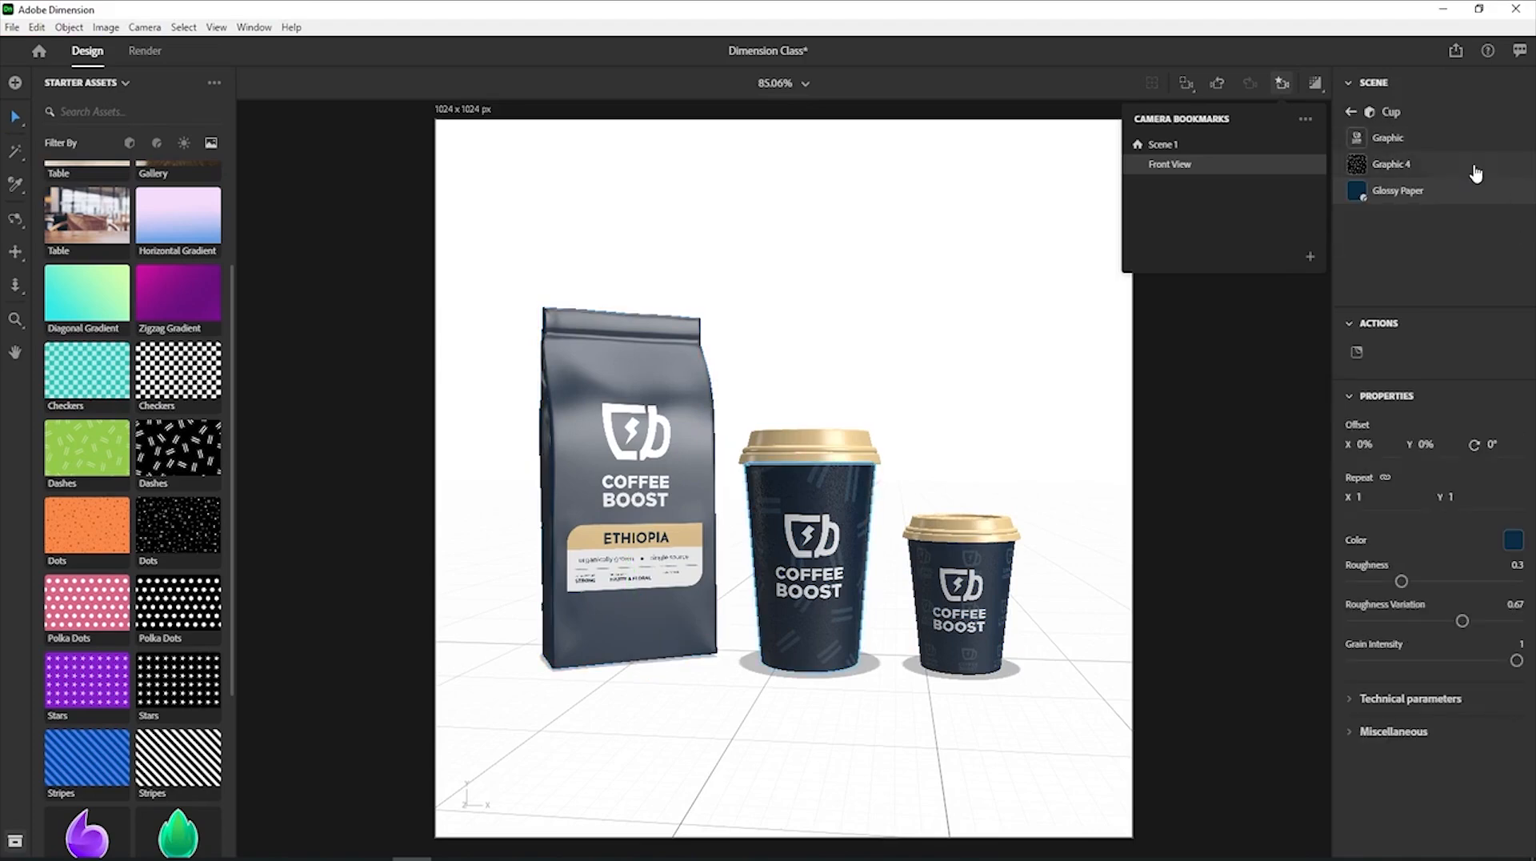
pyautogui.click(1475, 173)
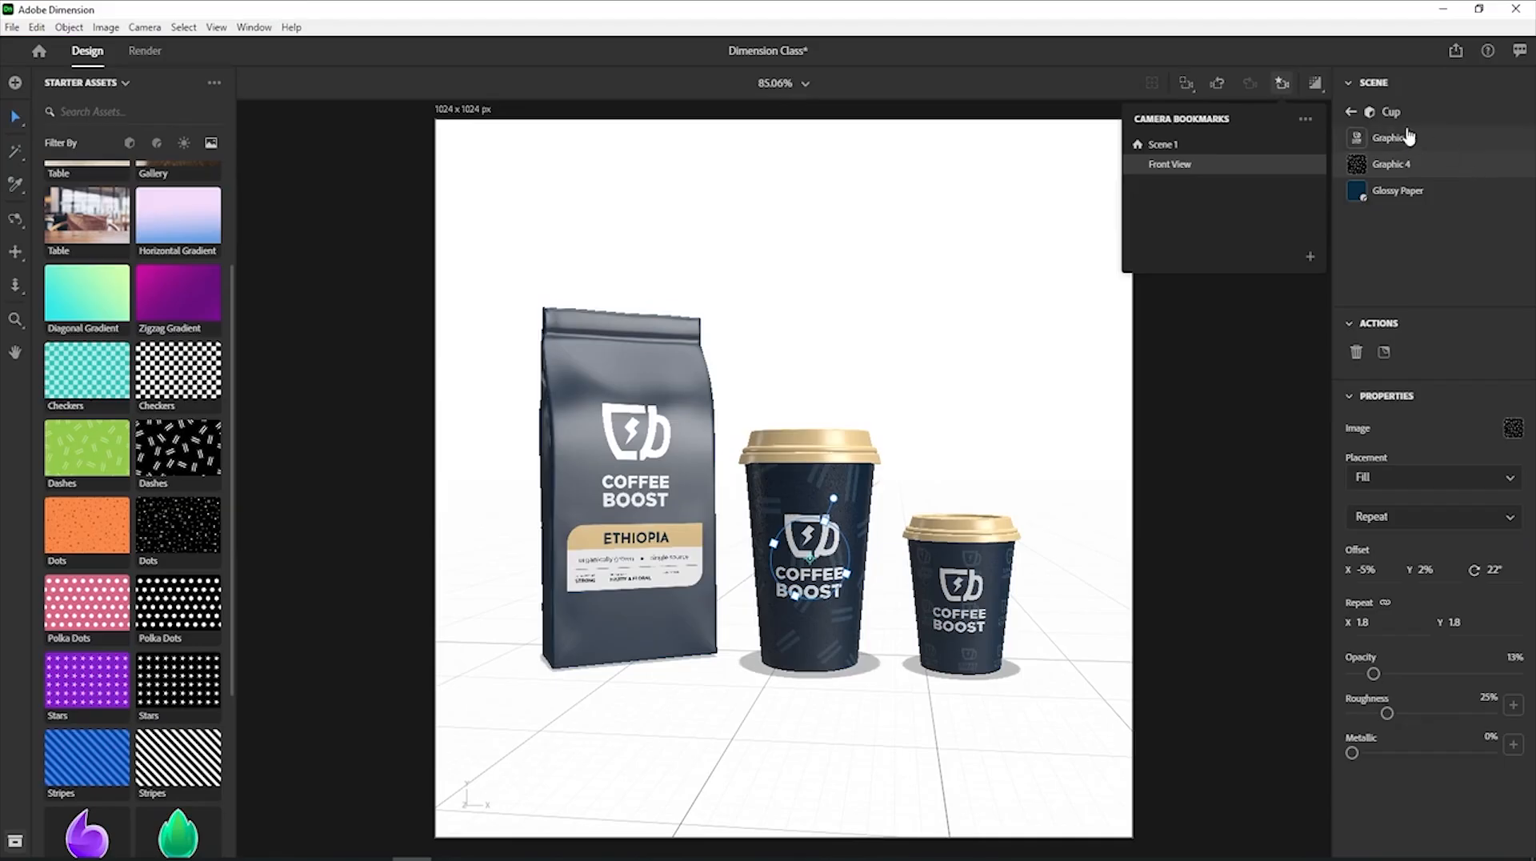
pyautogui.click(1352, 113)
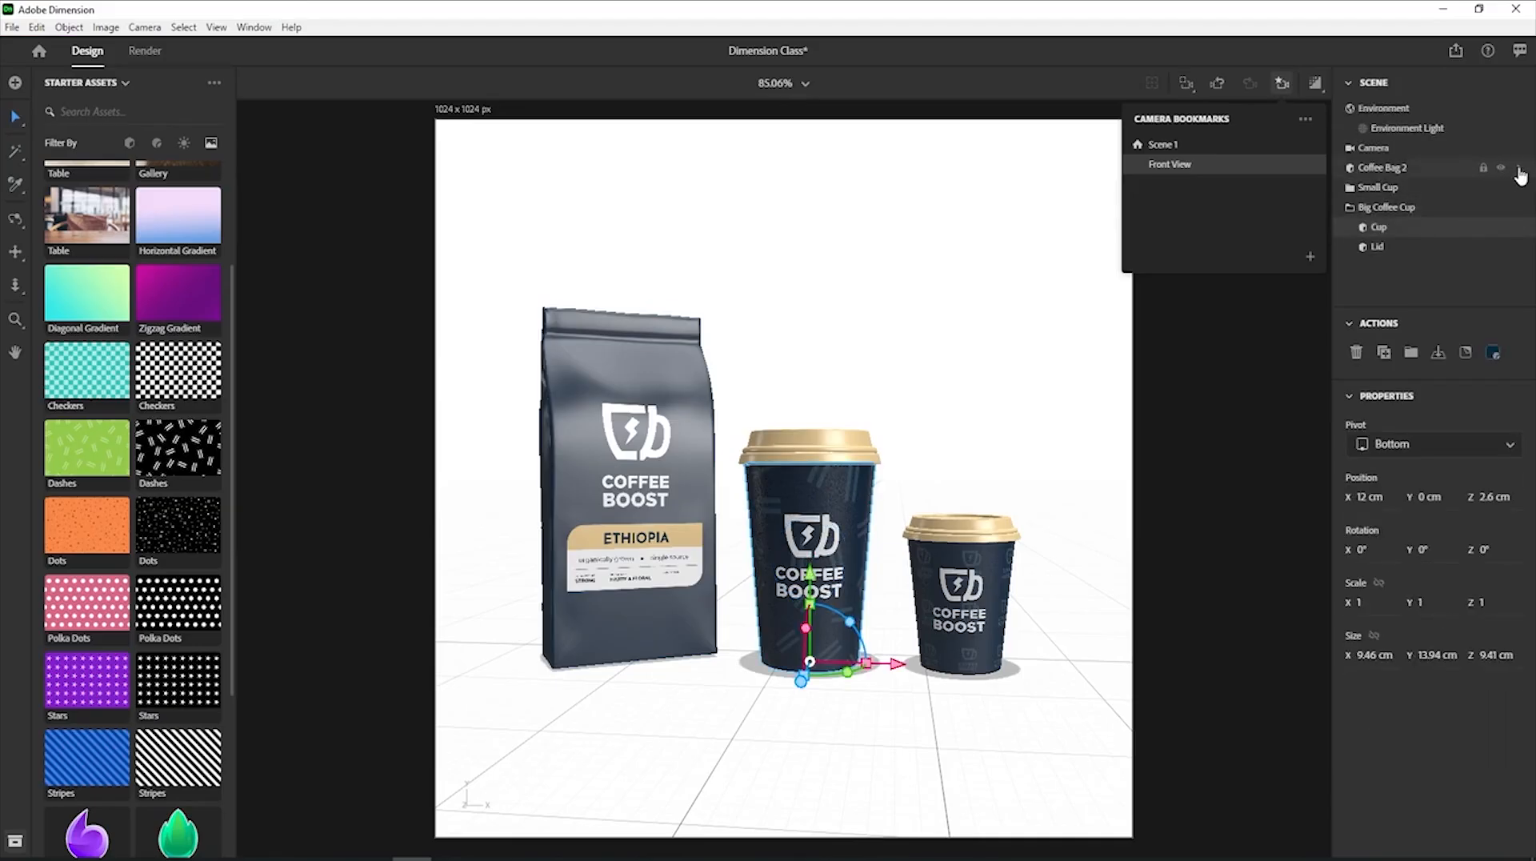
pyautogui.click(1519, 168)
pyautogui.click(1387, 171)
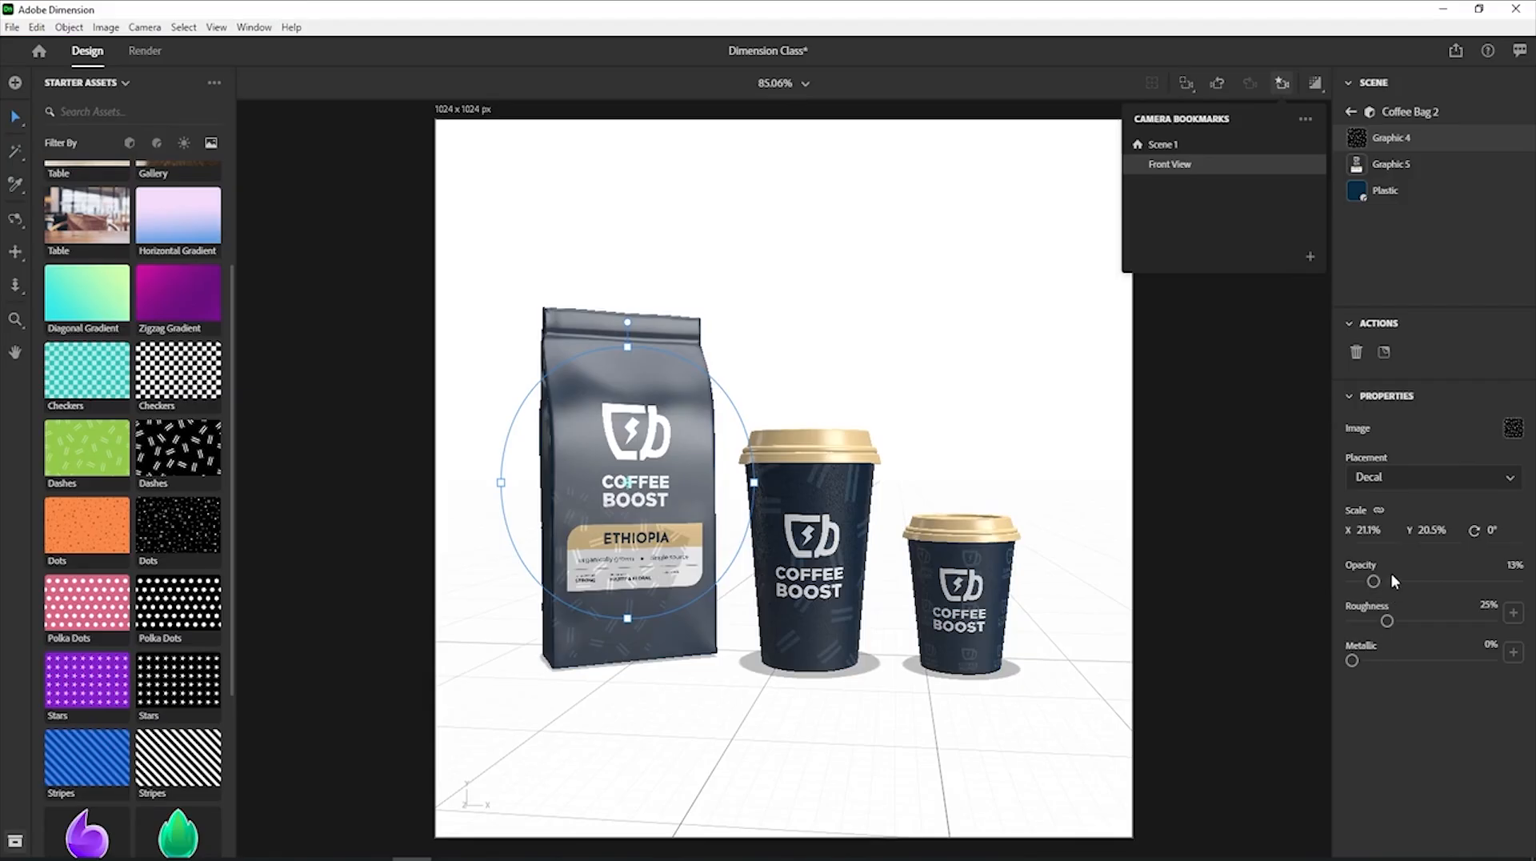
# Change the bag's dashes pattern to Fill placement and order it beneath the packaging graphic.
pyautogui.click(1399, 486)
pyautogui.click(1398, 531)
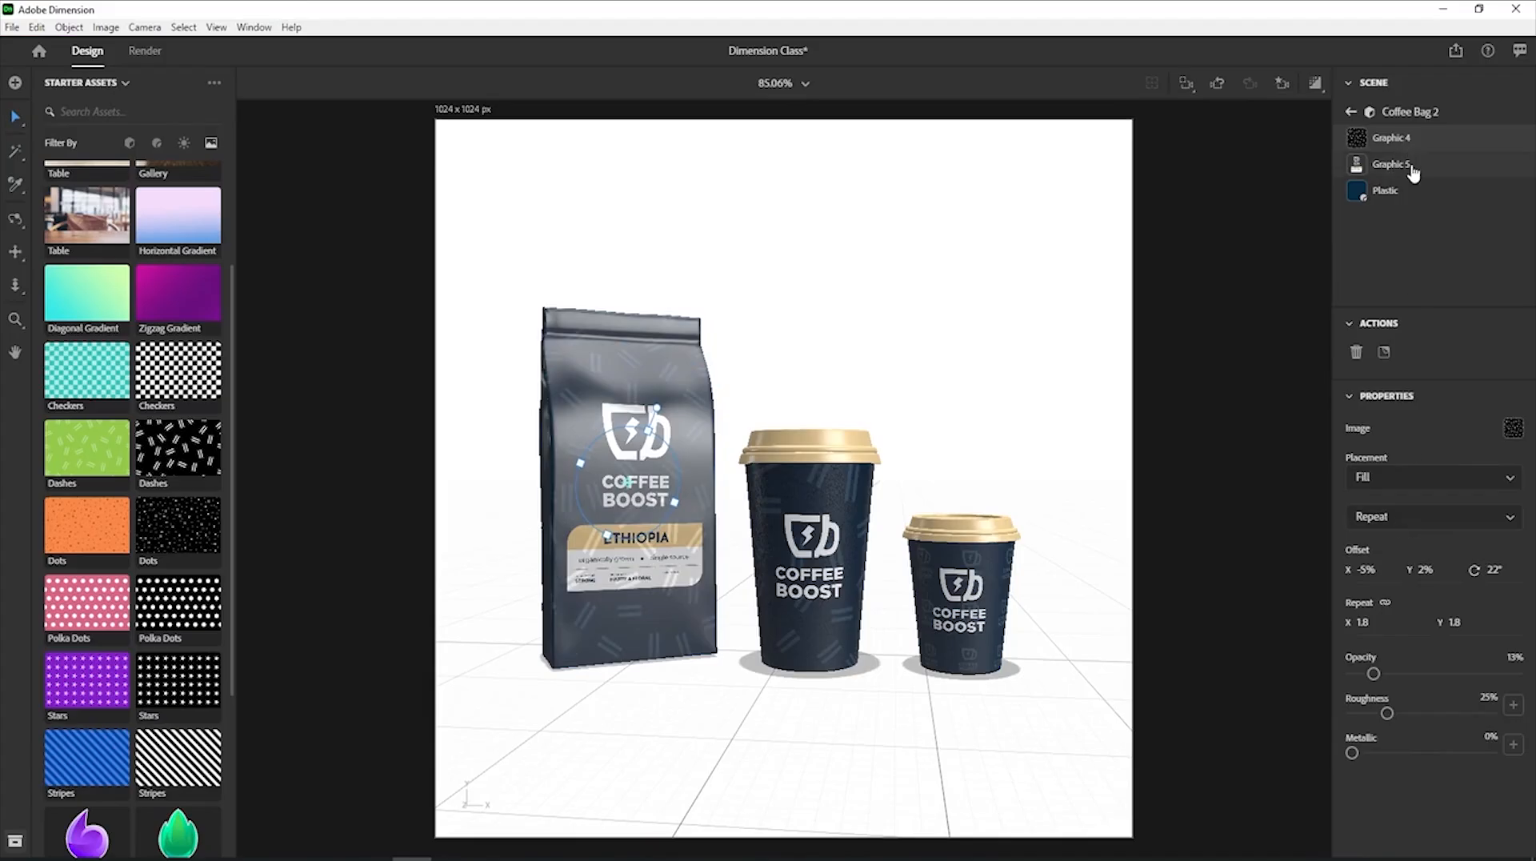
pyautogui.moveTo(1411, 163); pyautogui.dragTo(1419, 141)
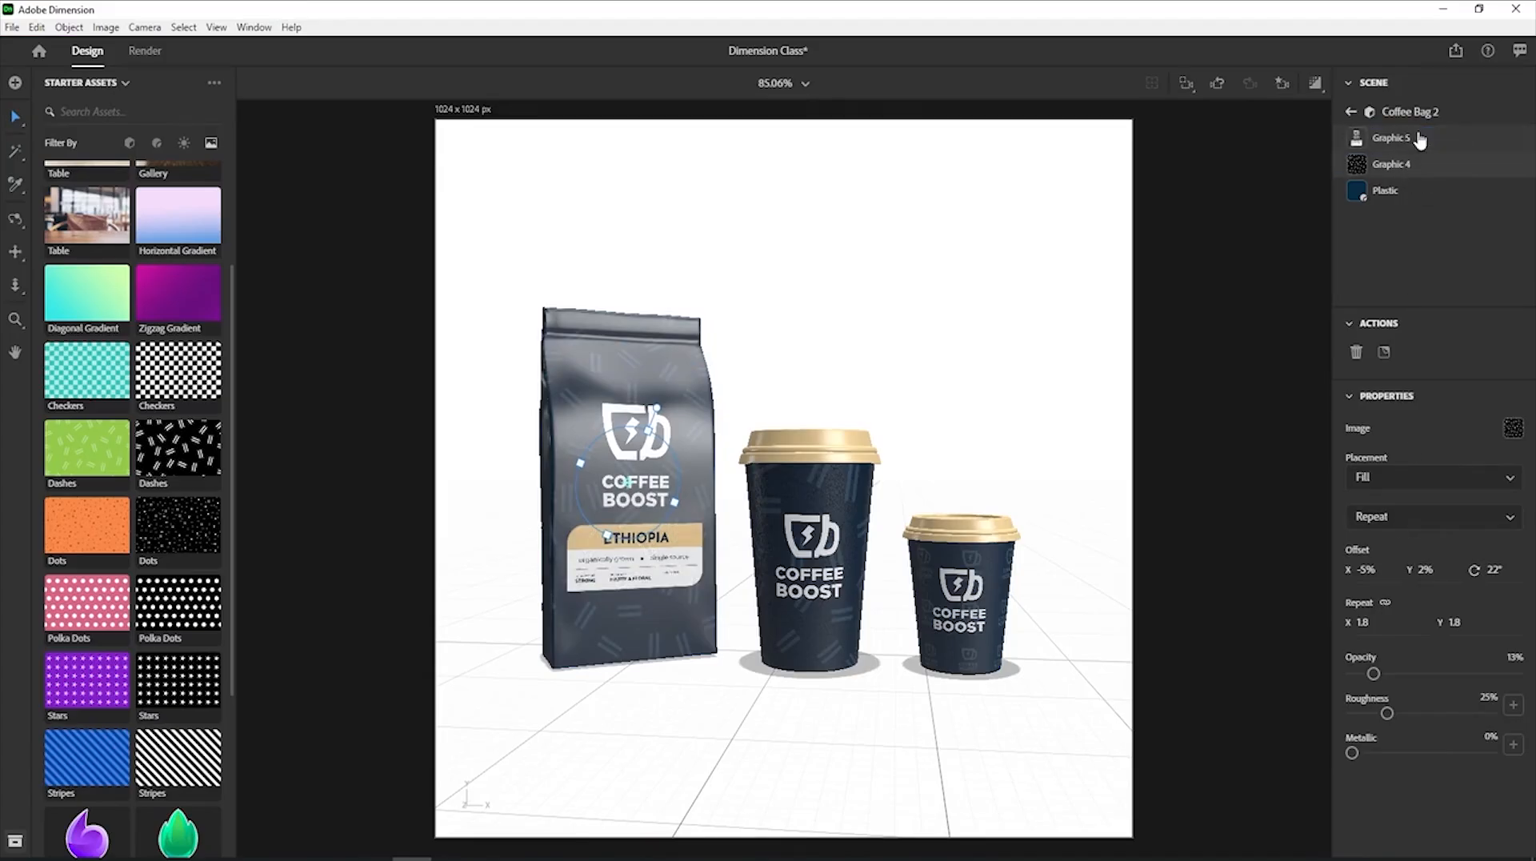
# Deselect the bag and turn on the render preview to examine the decorated bag and cups.
pyautogui.click(1153, 330)
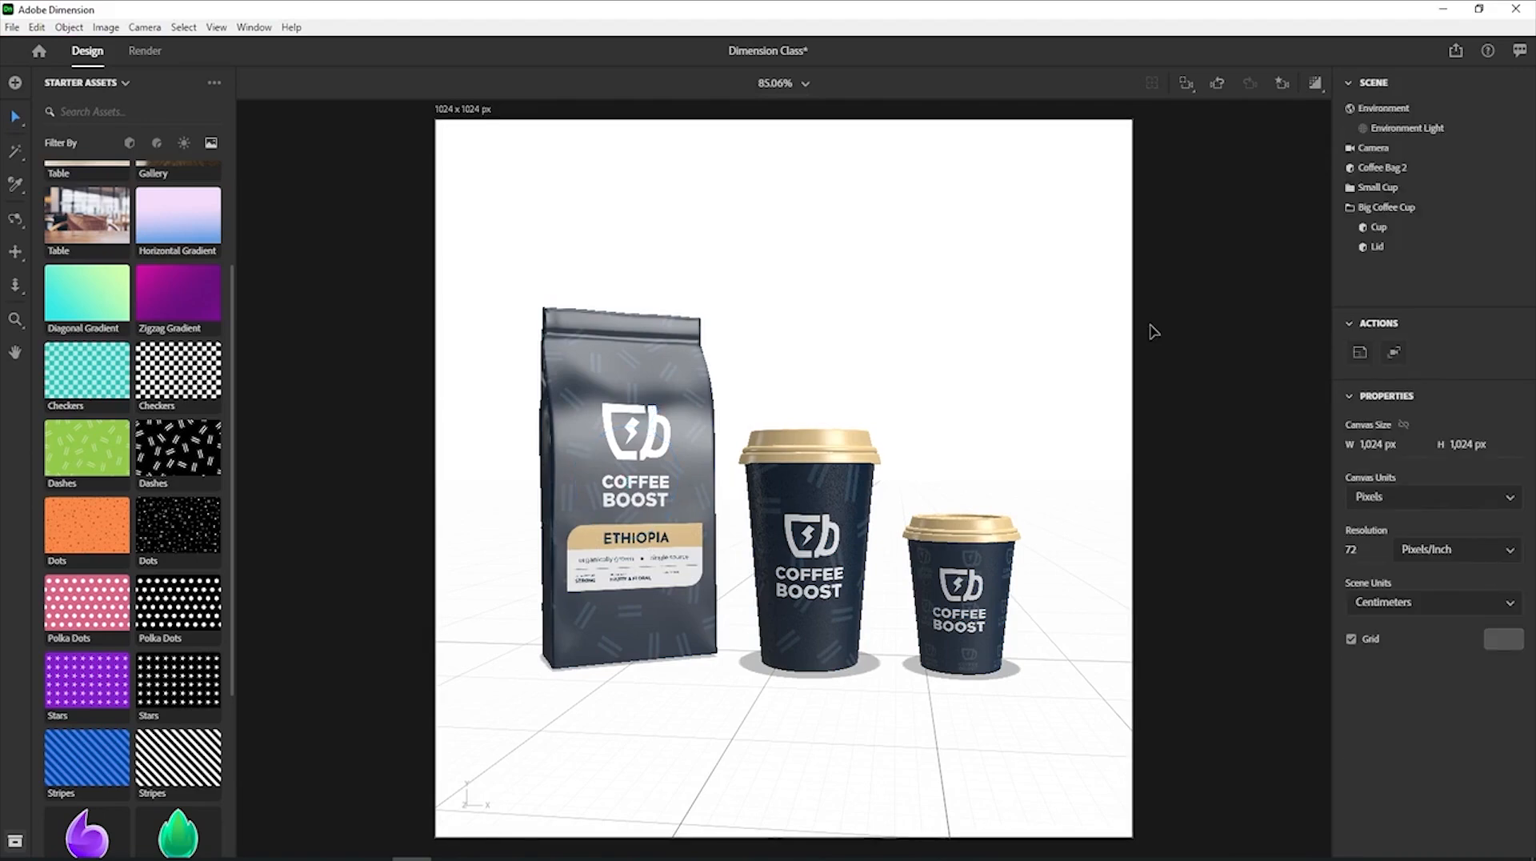
pyautogui.click(1316, 84)
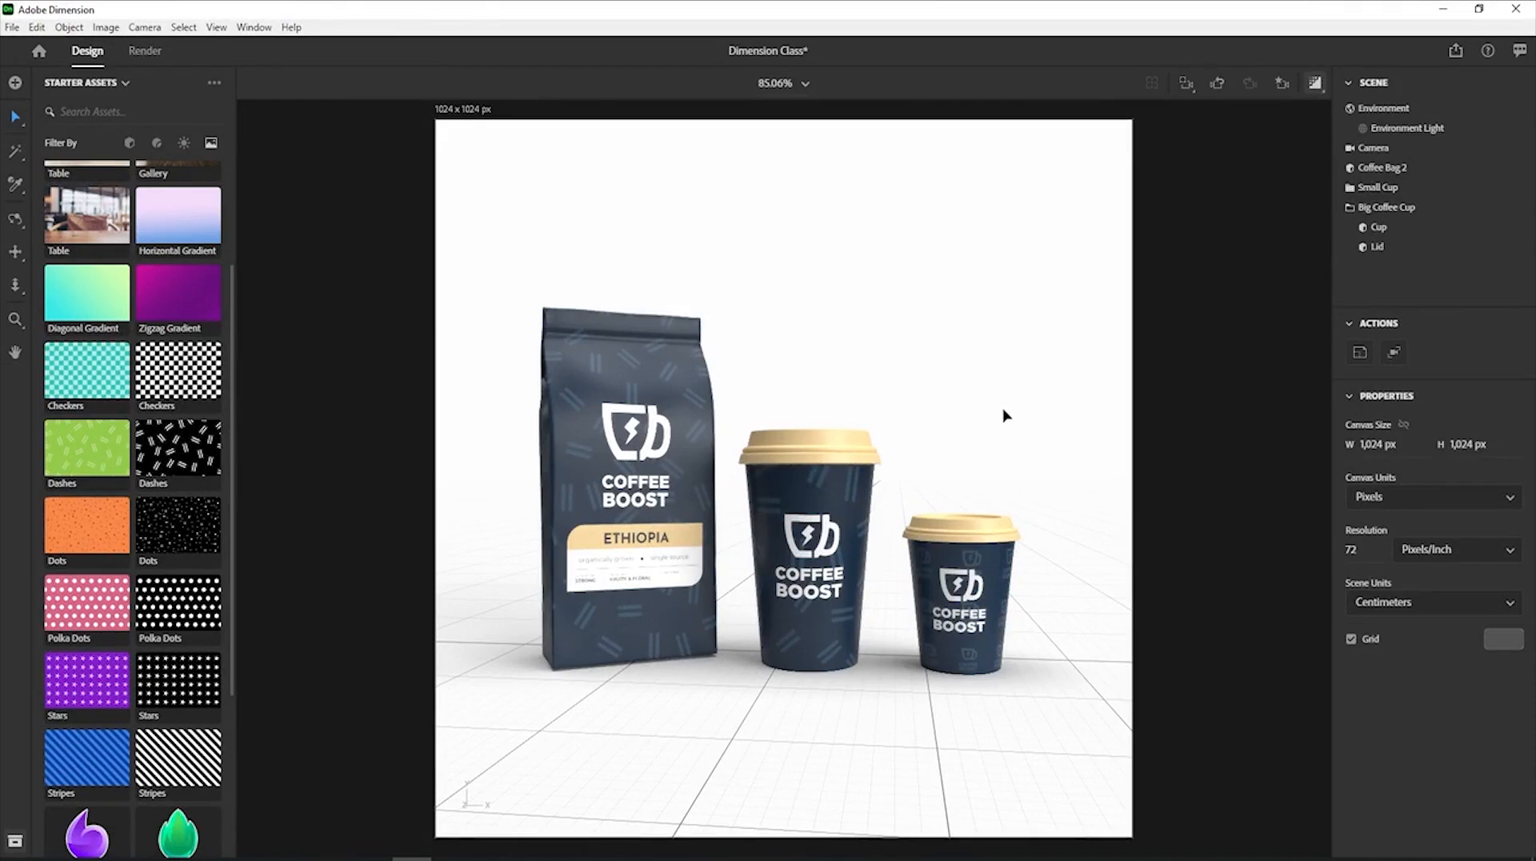
# Add the pink Polka Dots pattern to the small cup, order it beneath the upper graphic and set its placement to Fill.
pyautogui.click(976, 608)
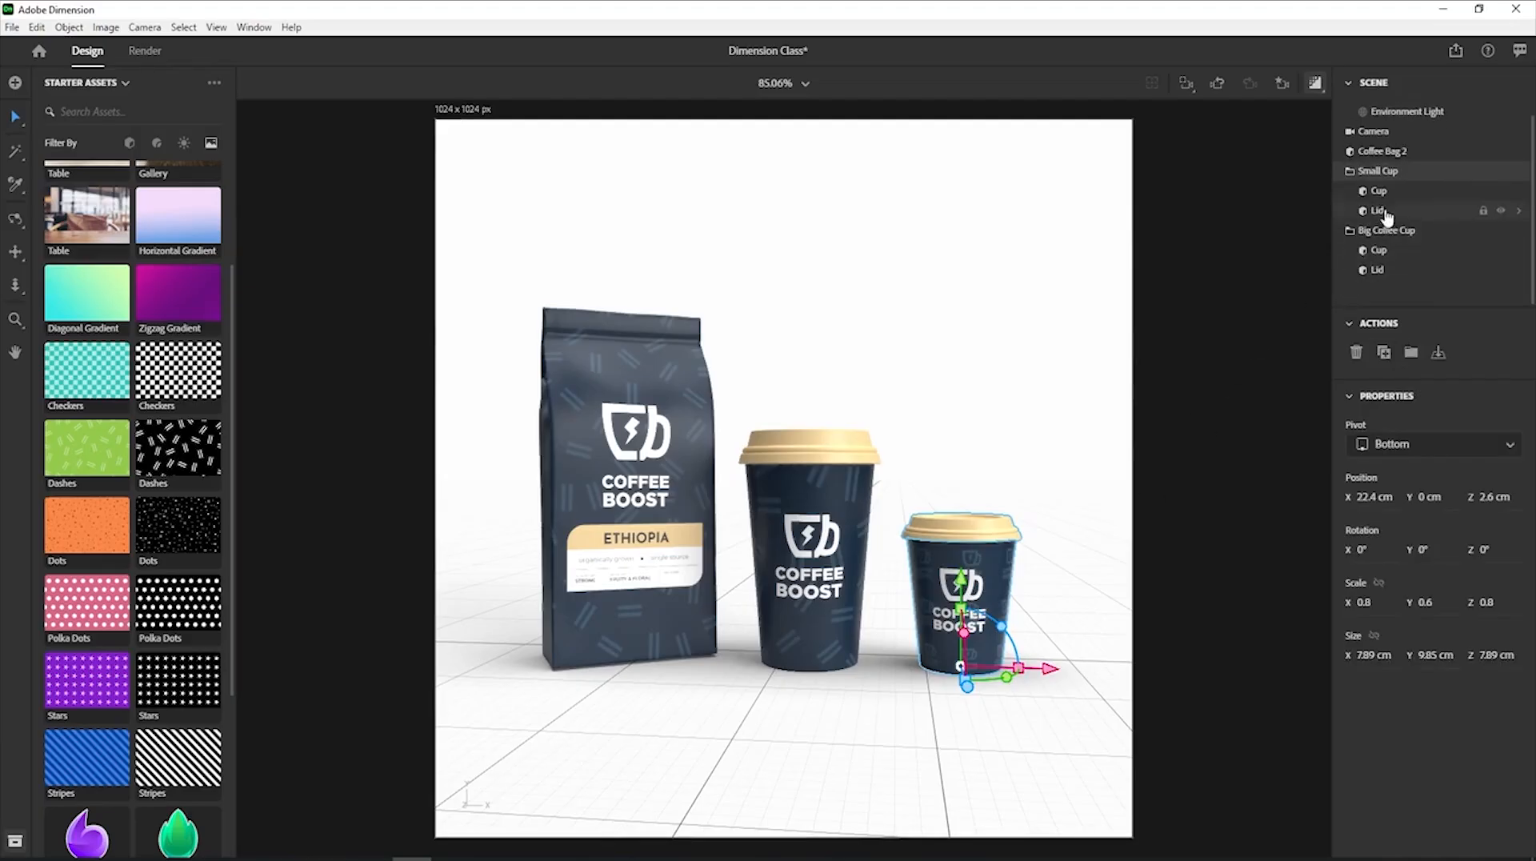
pyautogui.click(1519, 192)
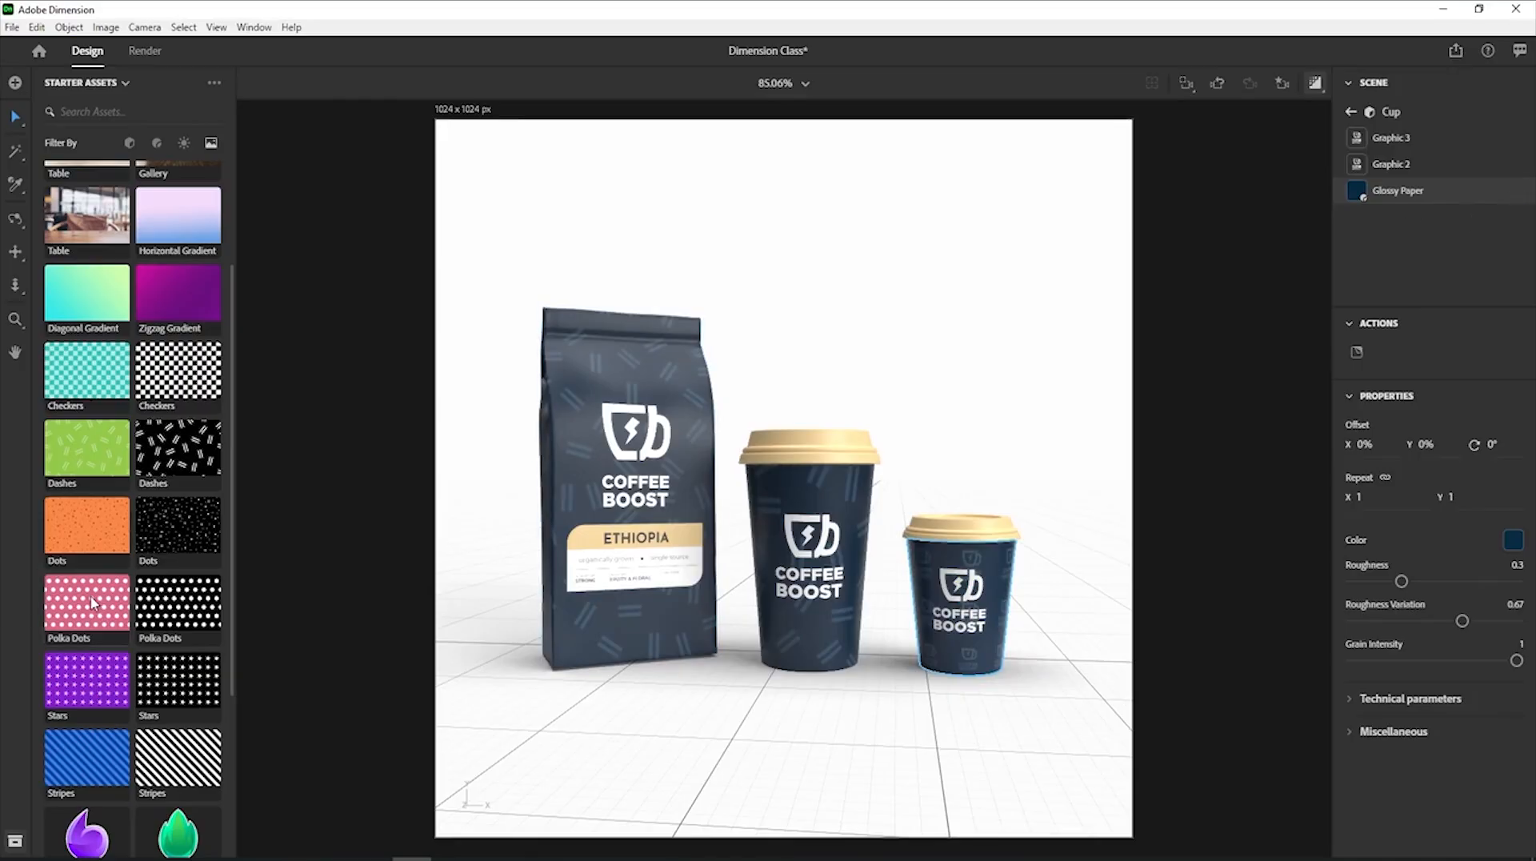
pyautogui.moveTo(94, 604); pyautogui.dragTo(960, 584)
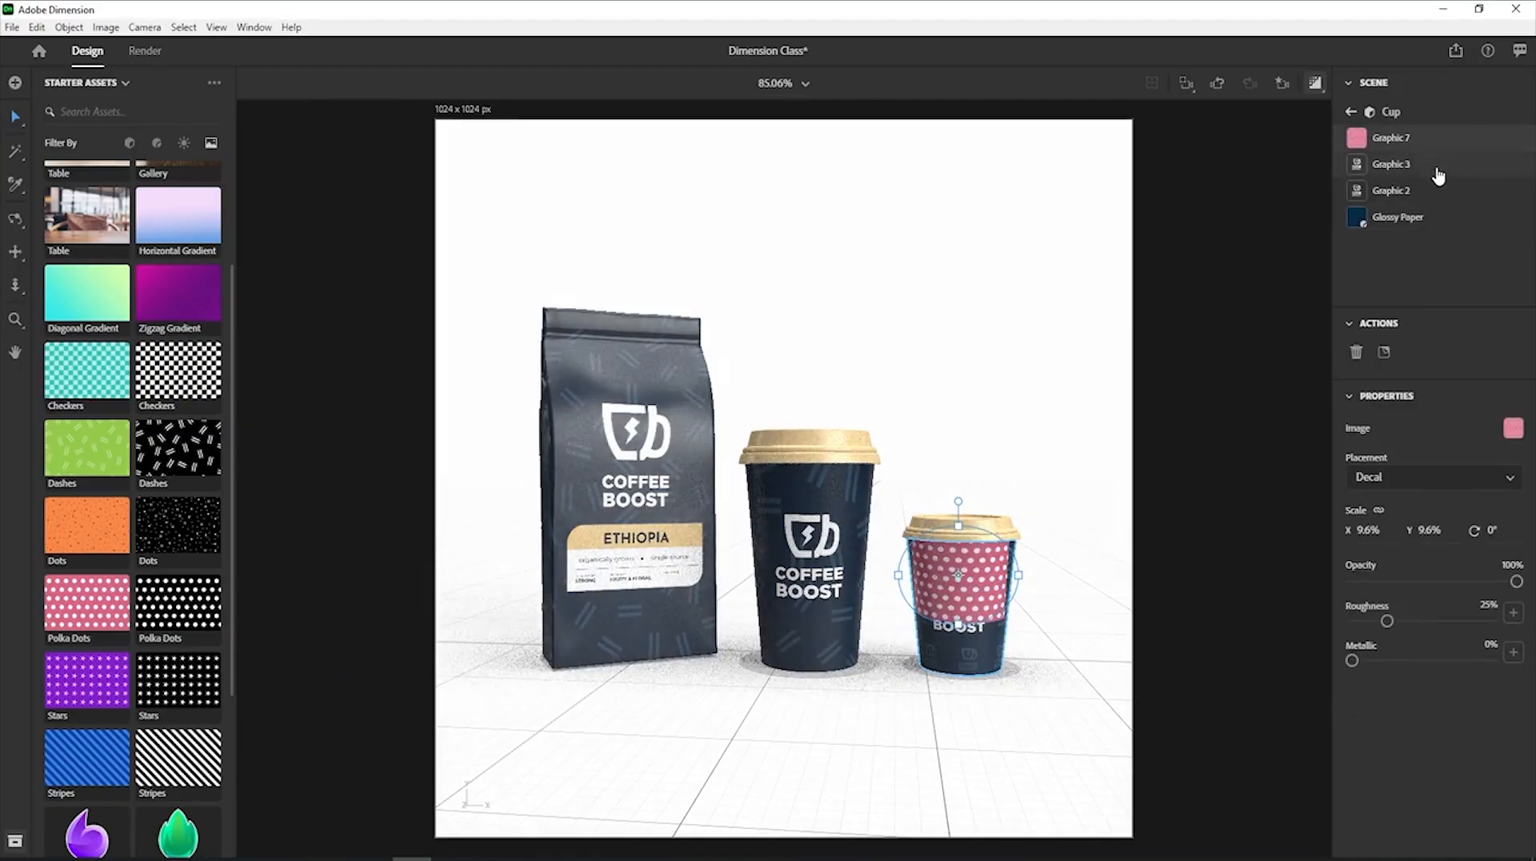
pyautogui.moveTo(1429, 130); pyautogui.dragTo(1429, 170)
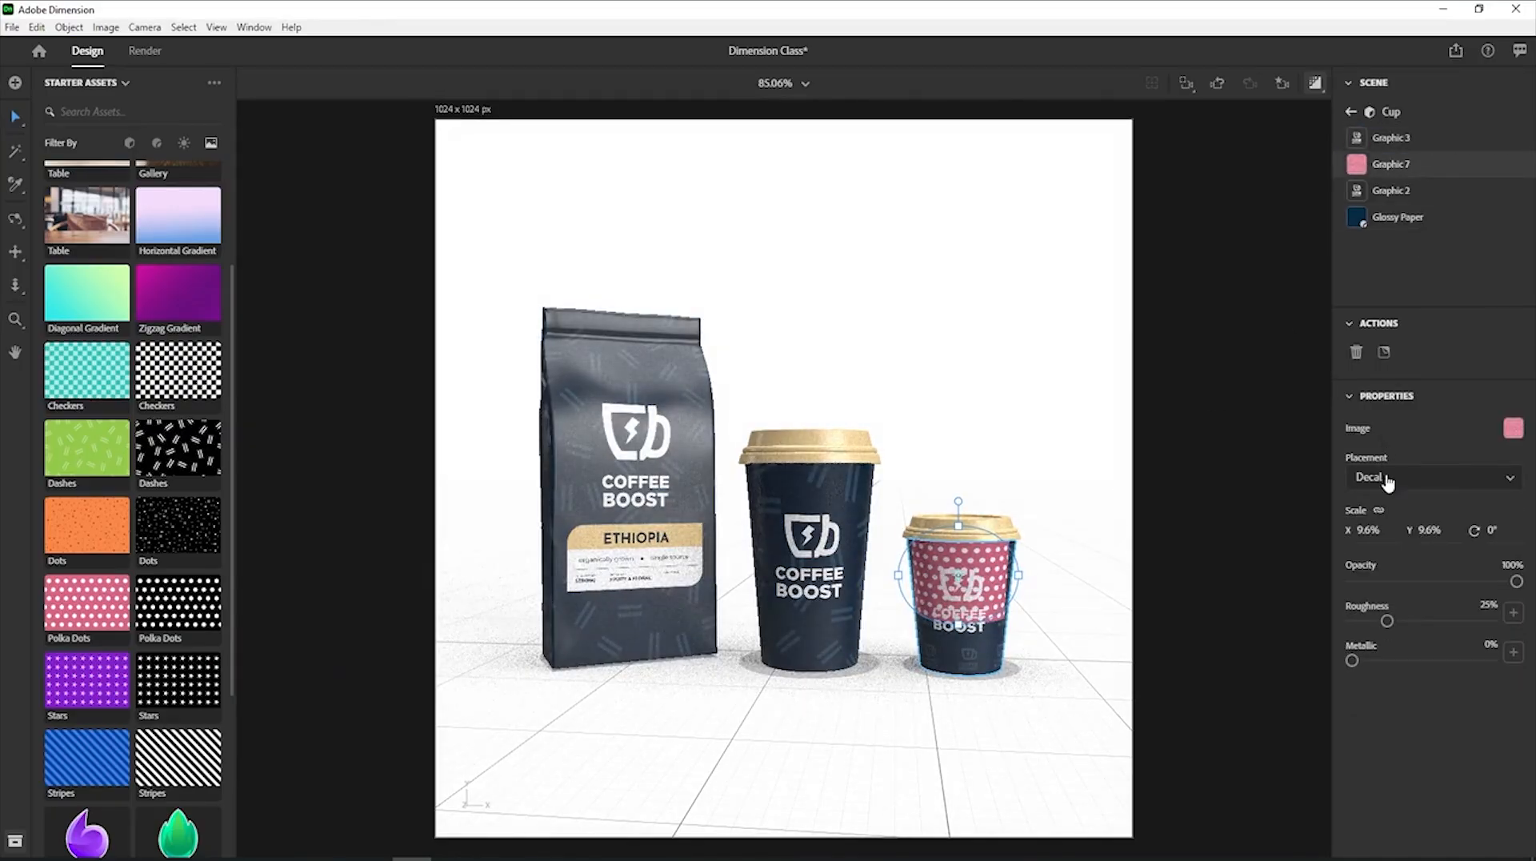
pyautogui.click(1388, 481)
pyautogui.click(1390, 528)
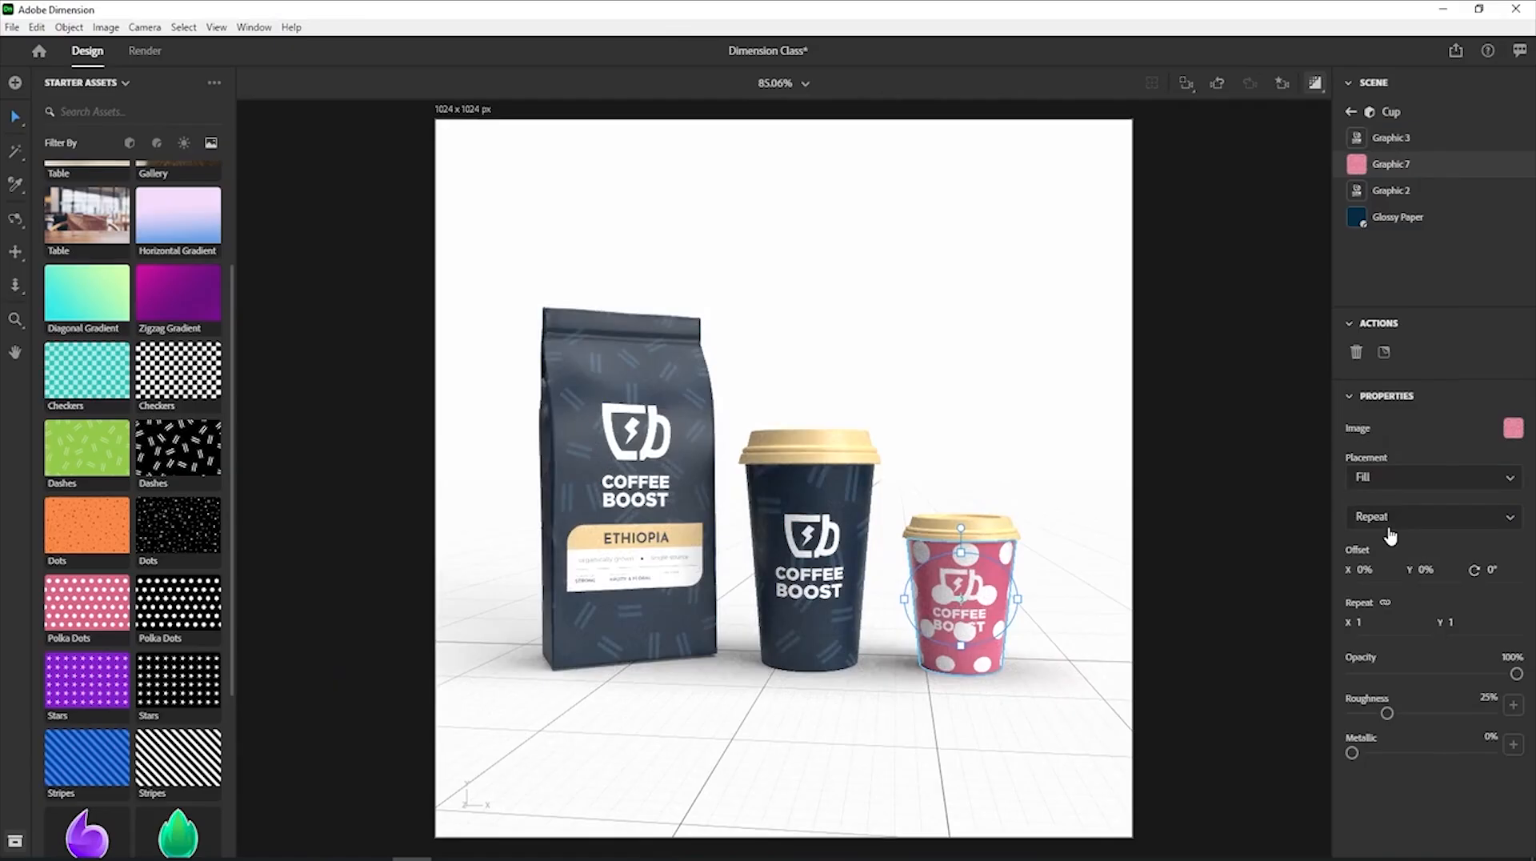
# Open the small cup's polka dots image for editing in Photoshop.
pyautogui.click(1513, 434)
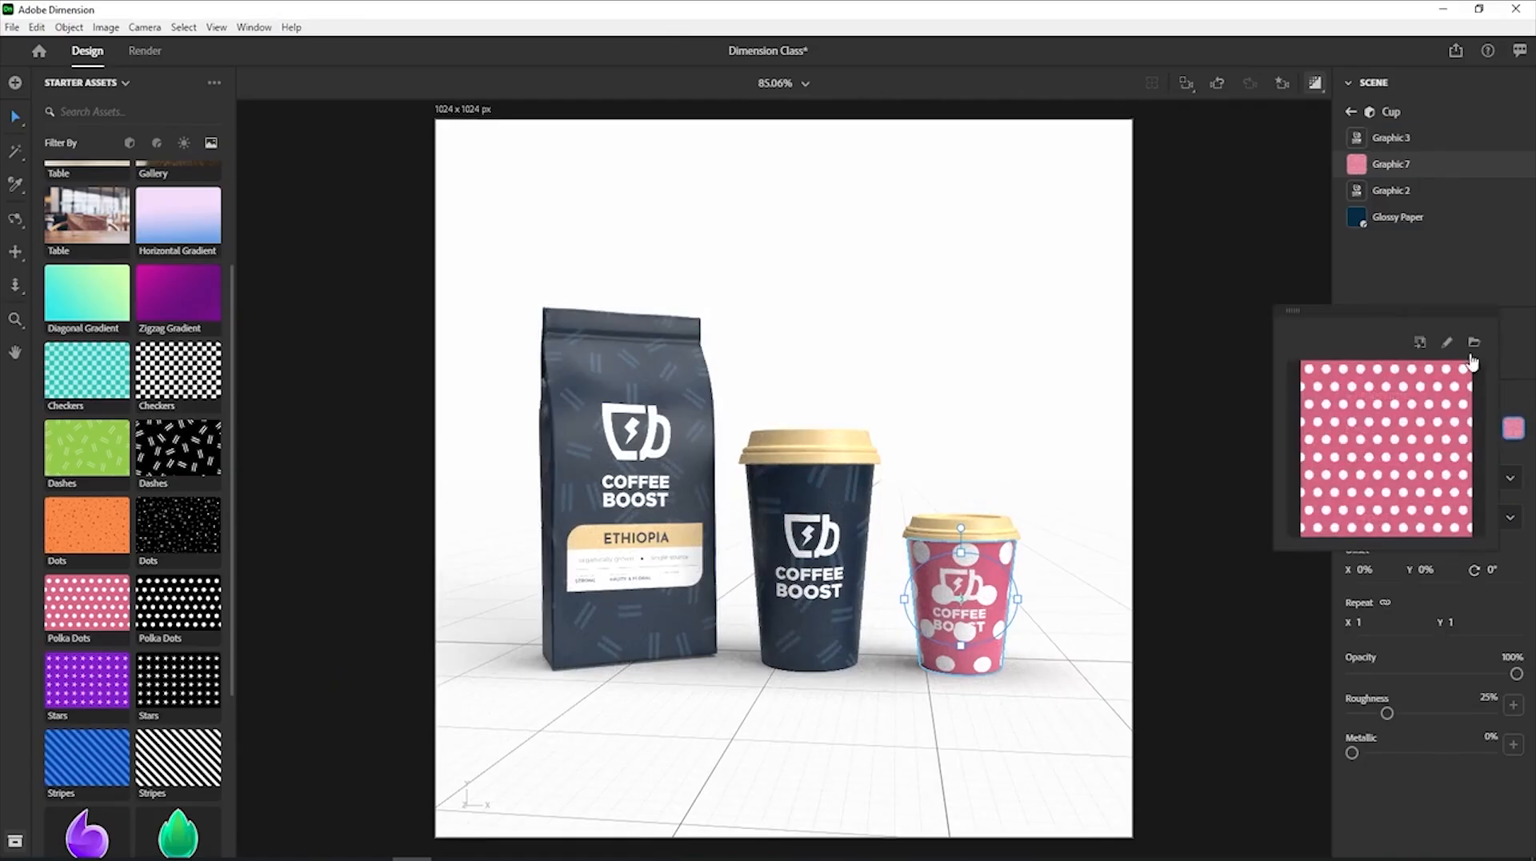
pyautogui.click(1498, 409)
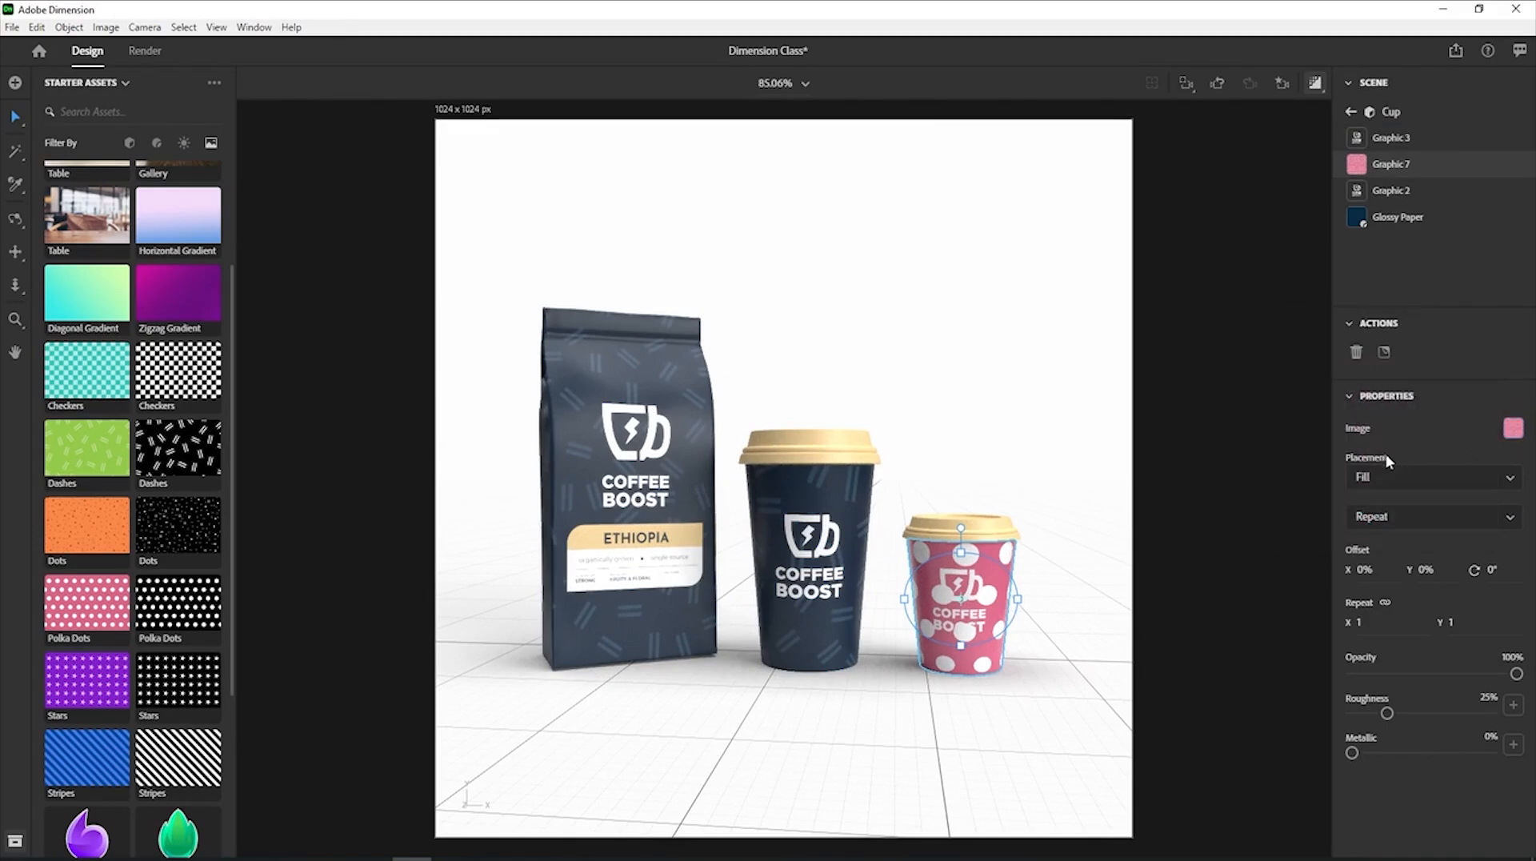
pyautogui.click(1517, 434)
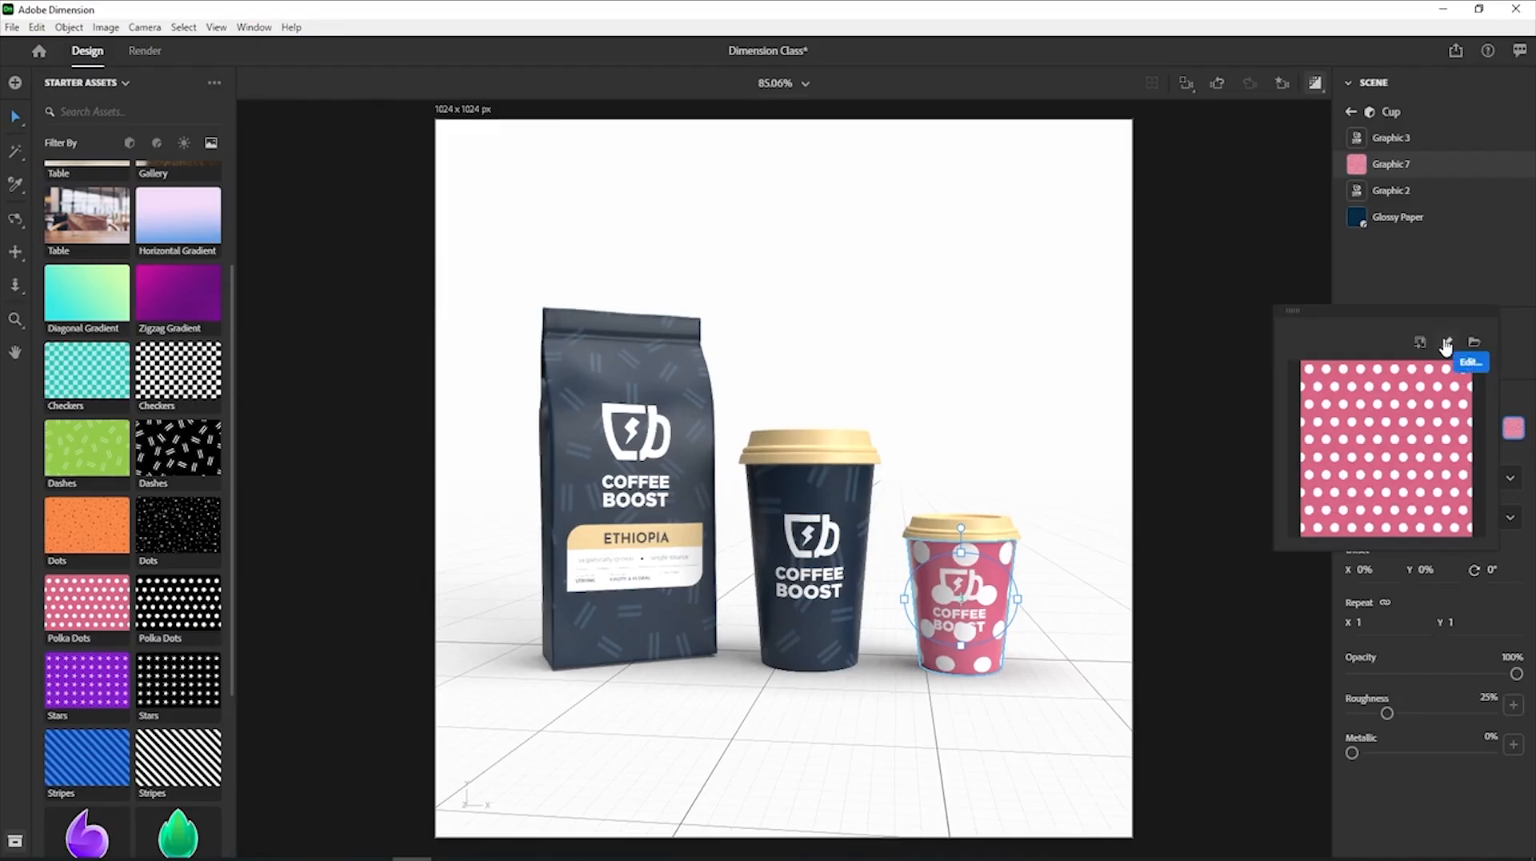
pyautogui.click(1447, 346)
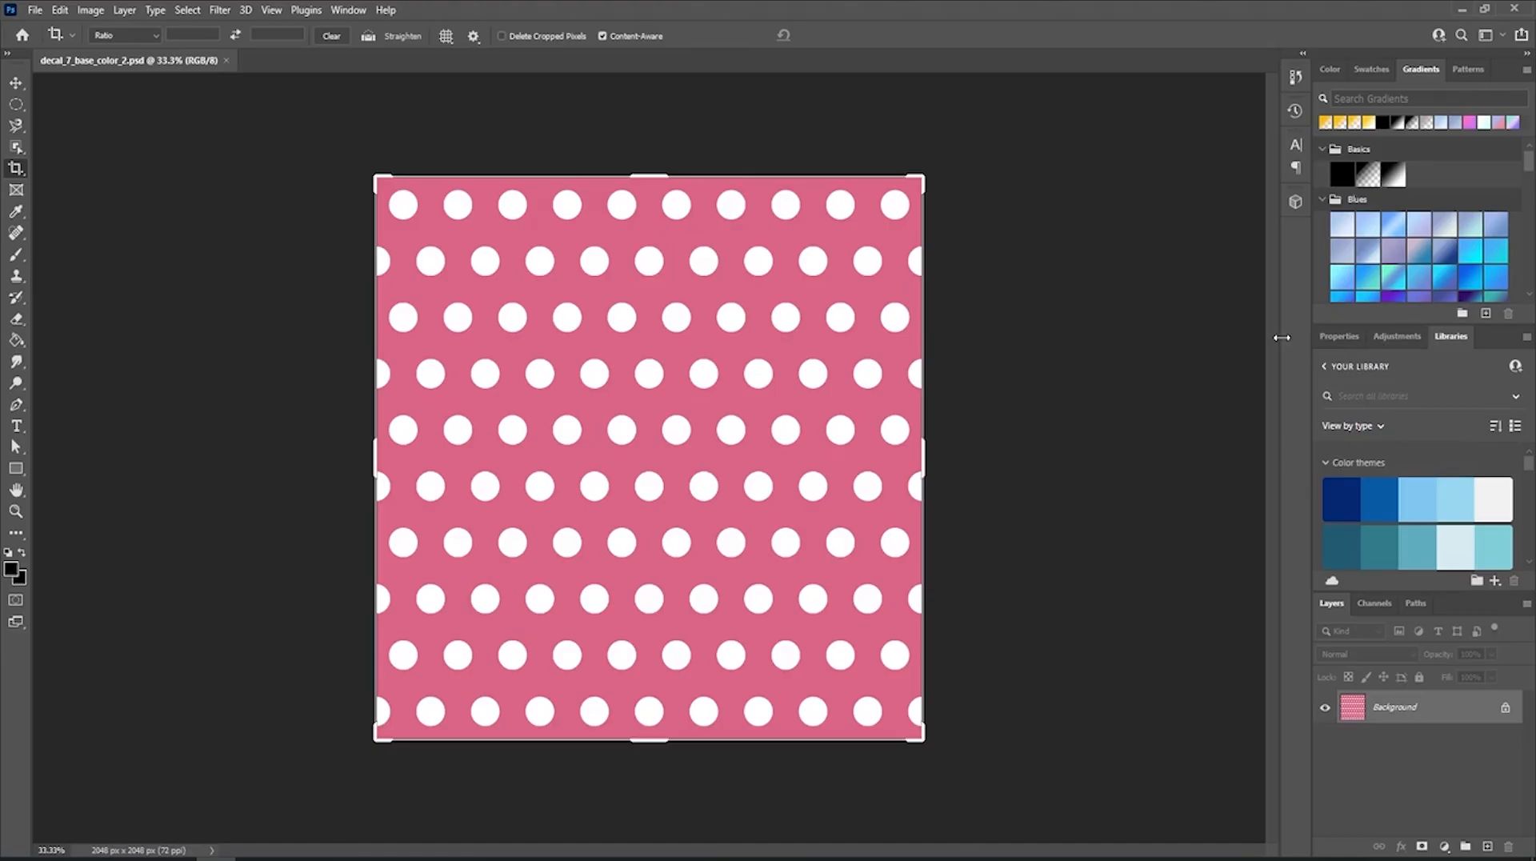
# Recolour the polka dots image golden with a Hue/Saturation adjustment layer, setting the hue to +58.
pyautogui.click(88, 11)
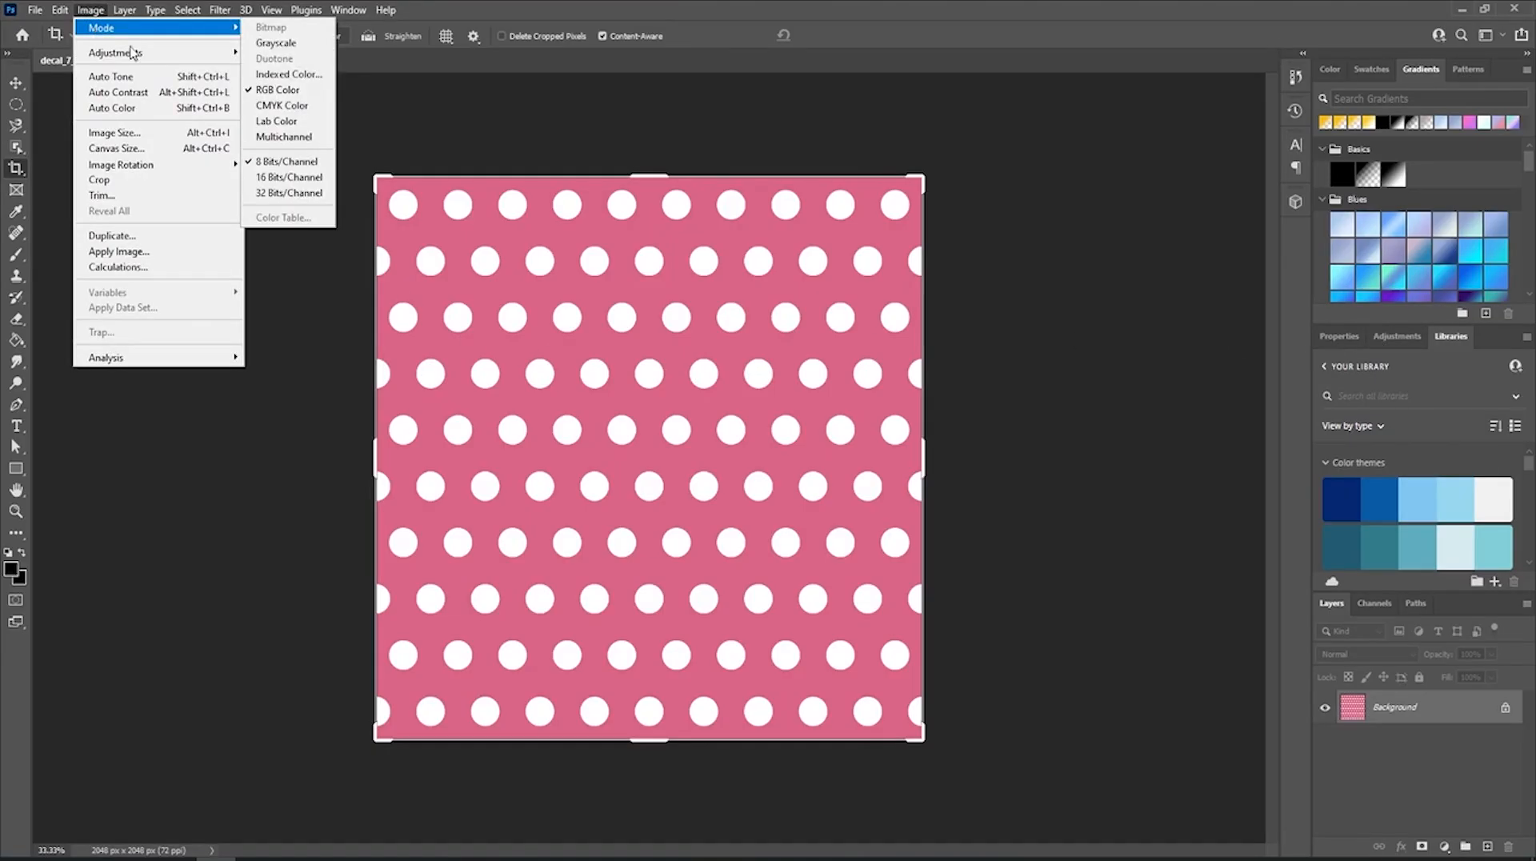
pyautogui.click(1384, 335)
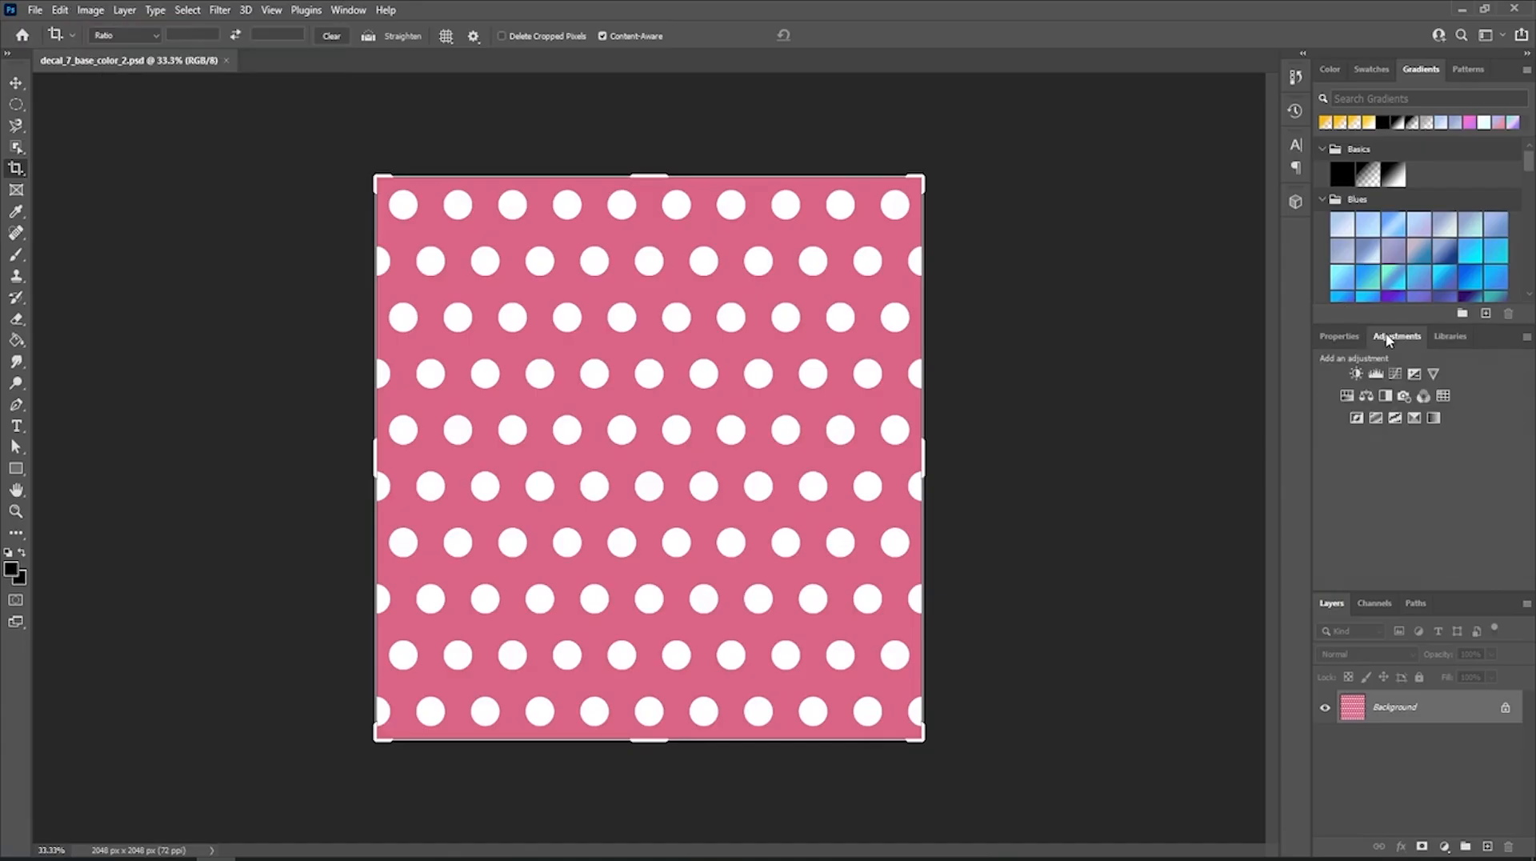
pyautogui.click(1345, 397)
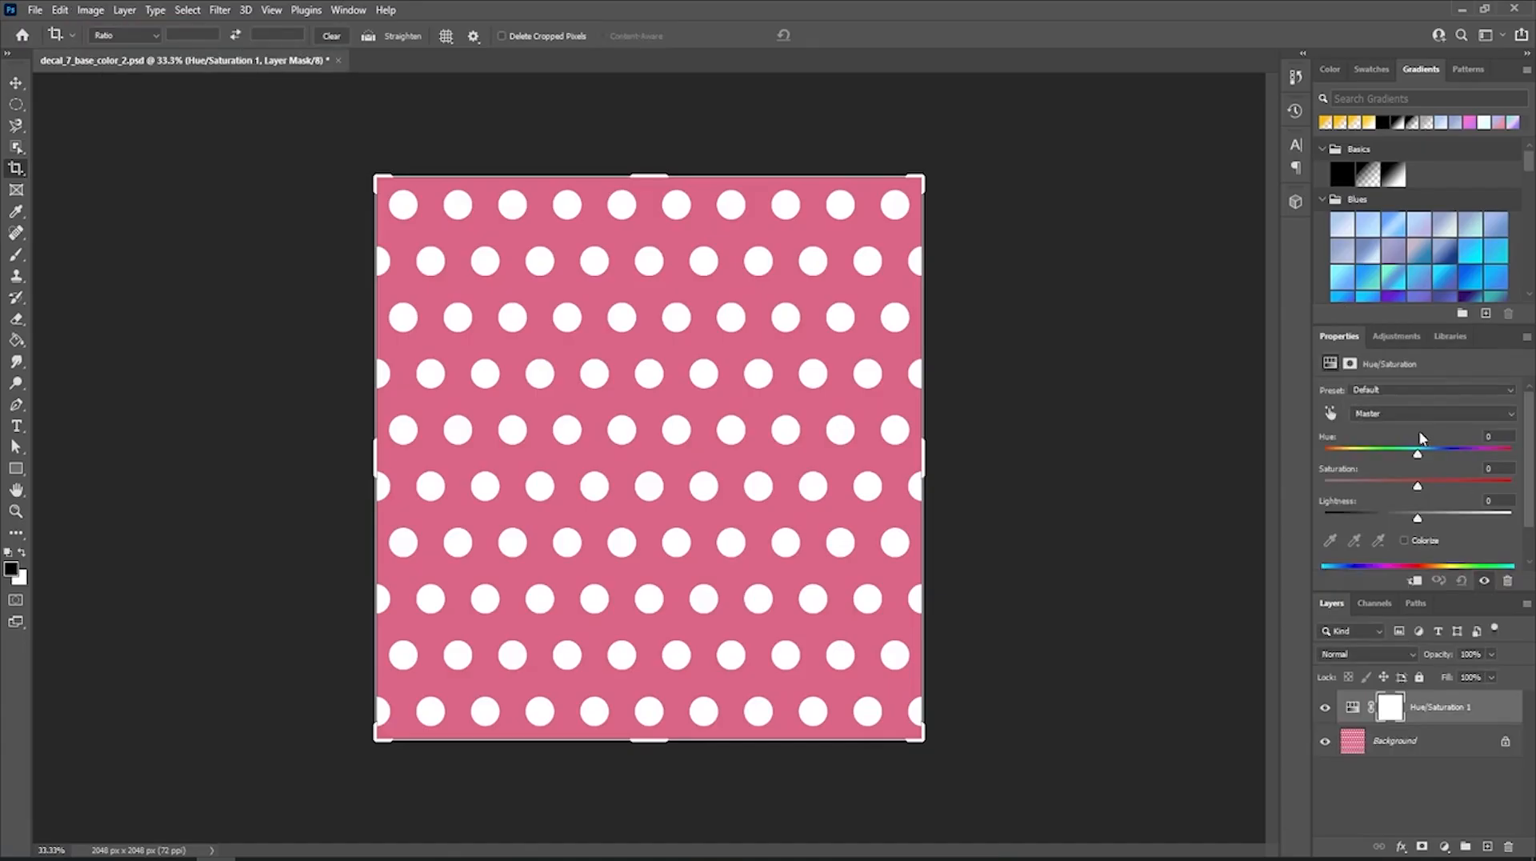
pyautogui.moveTo(1418, 457); pyautogui.dragTo(1466, 477)
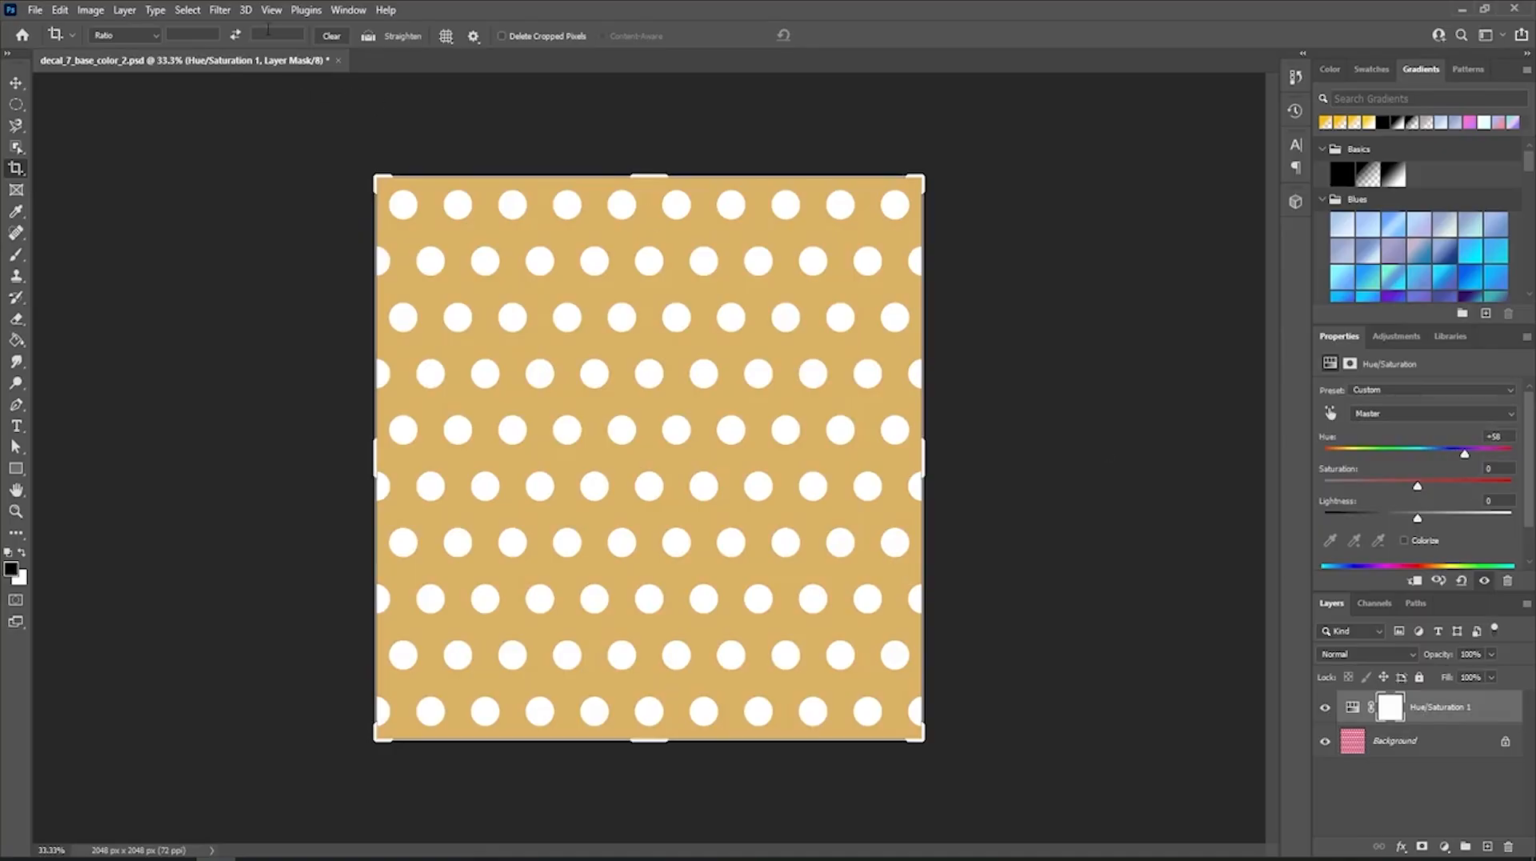
# Warp the dots across the Background layer with several large Liquify strokes, apply the filter and save the image.
pyautogui.click(216, 11)
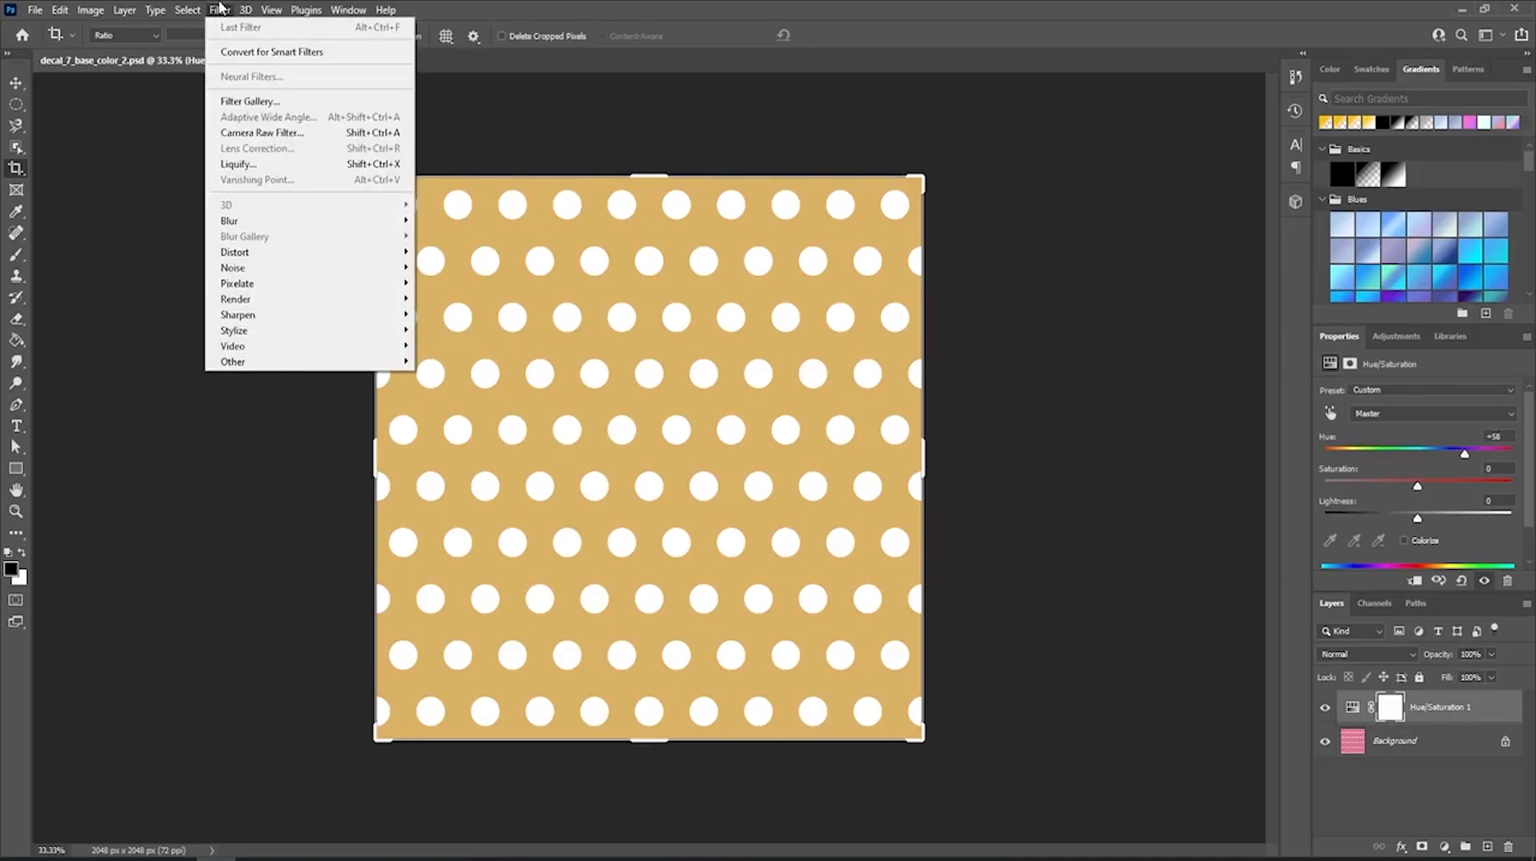
pyautogui.click(1424, 748)
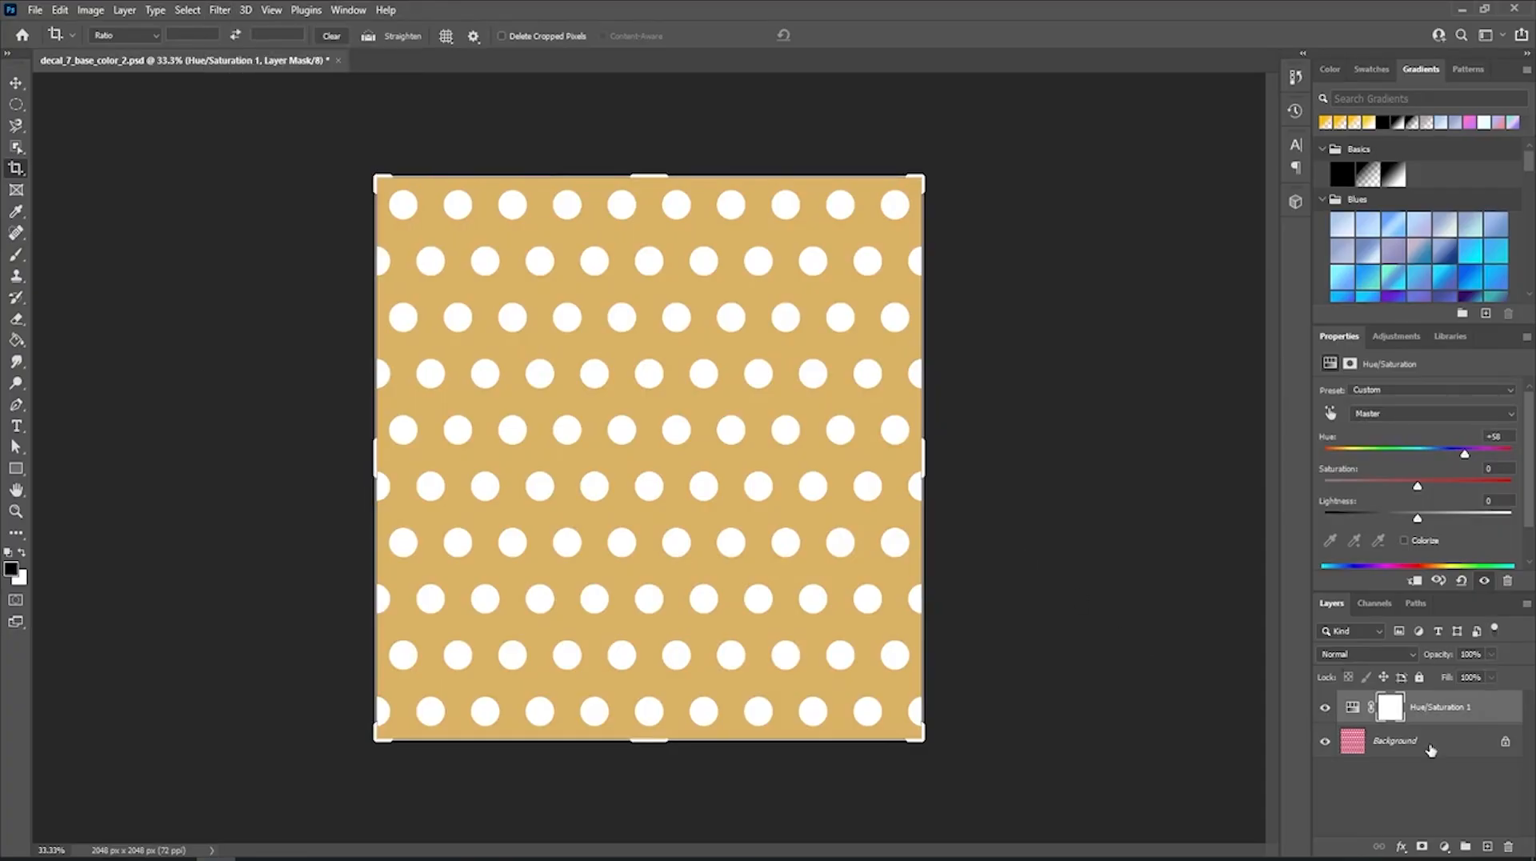
pyautogui.click(1431, 745)
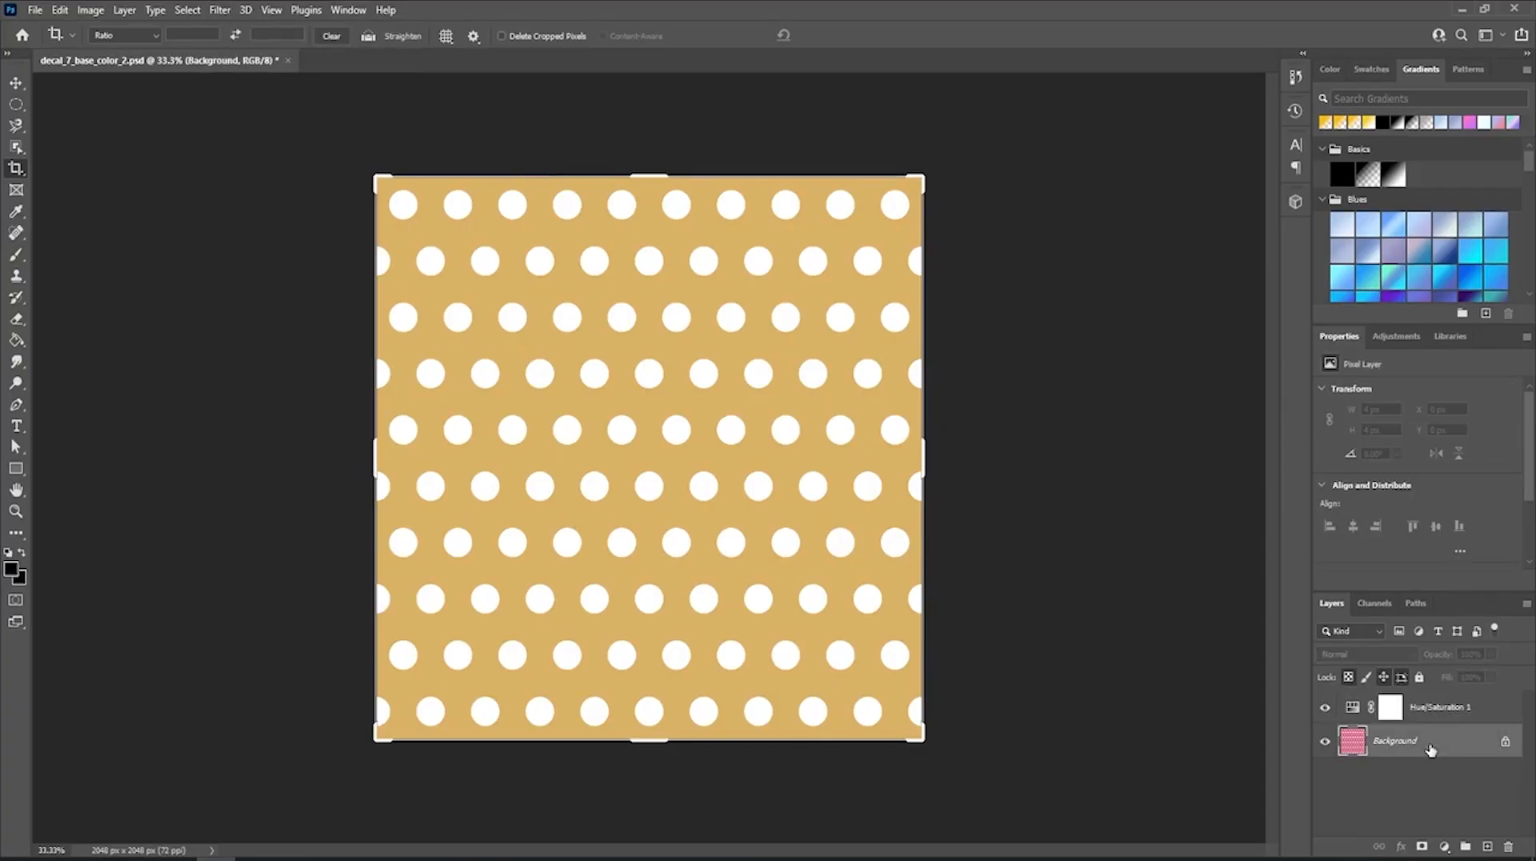
pyautogui.click(218, 9)
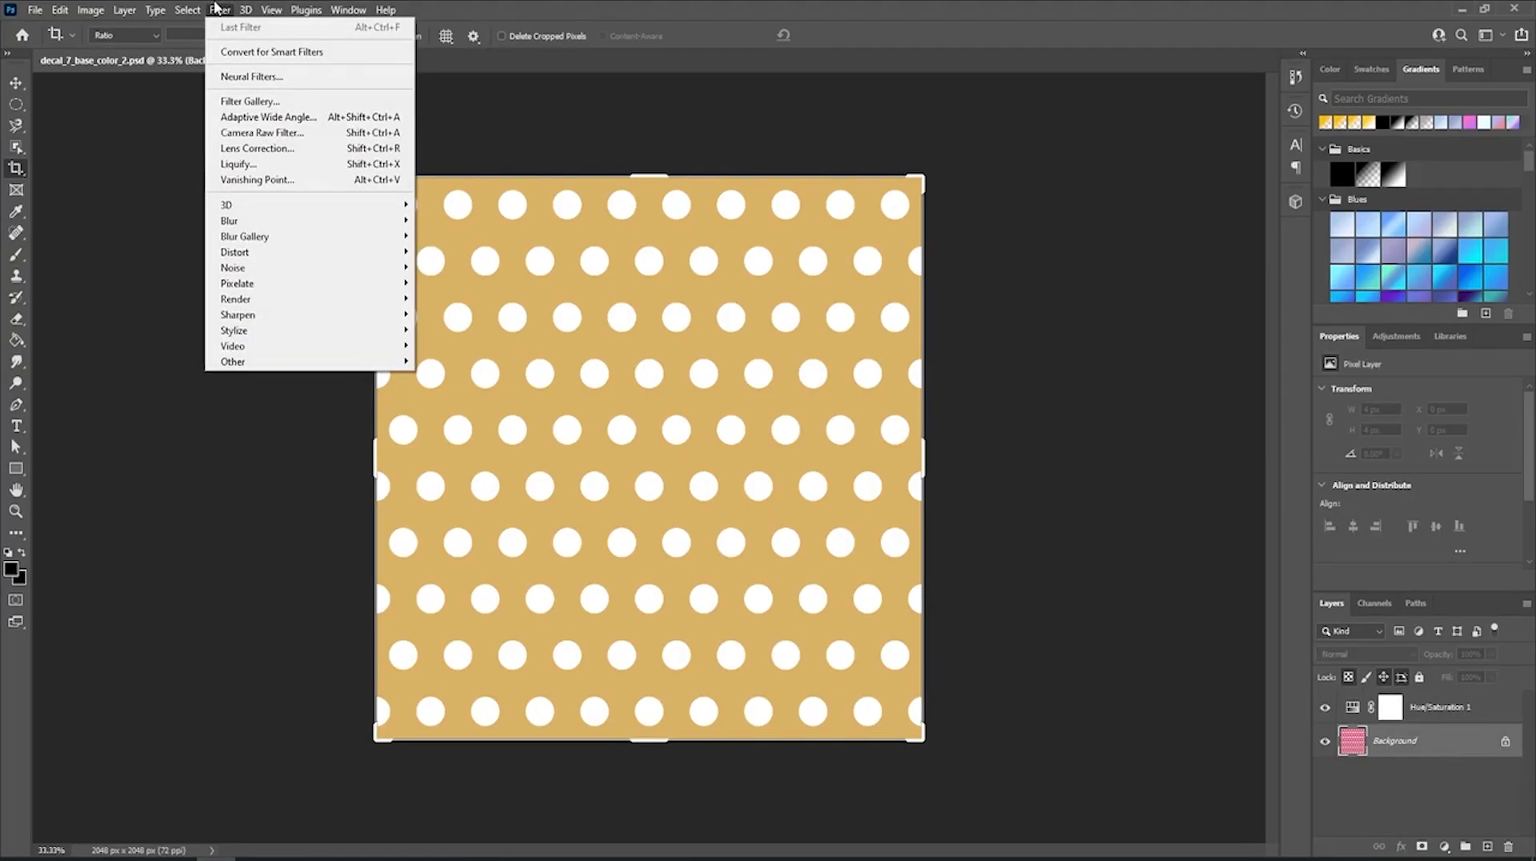
pyautogui.click(272, 165)
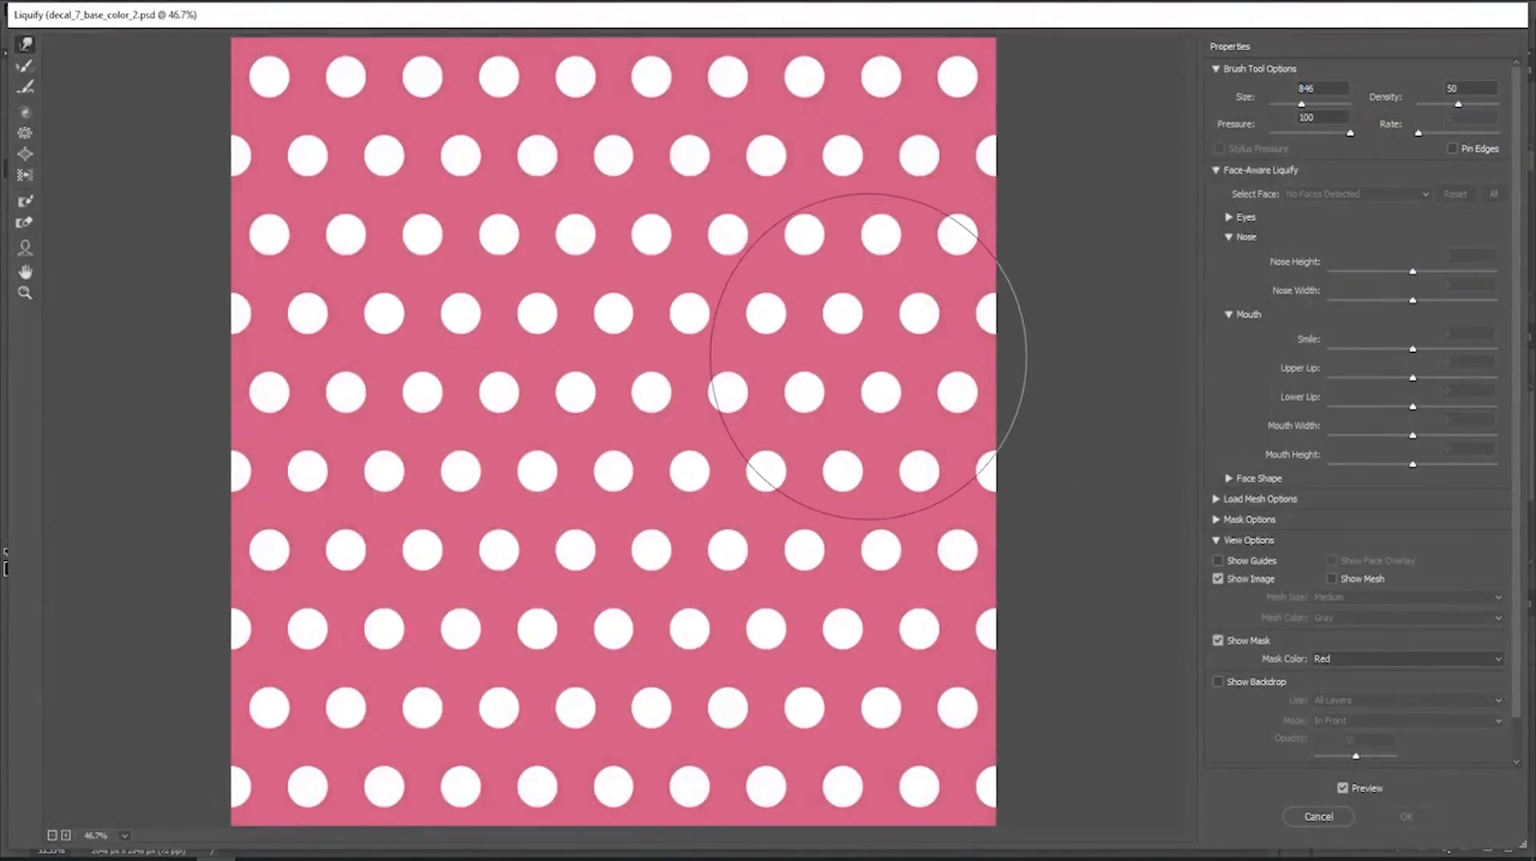
pyautogui.moveTo(868, 356)
pyautogui.mouseDown()
pyautogui.moveTo(635, 326)
pyautogui.moveTo(497, 565)
pyautogui.moveTo(652, 737)
pyautogui.moveTo(864, 680)
pyautogui.mouseUp()
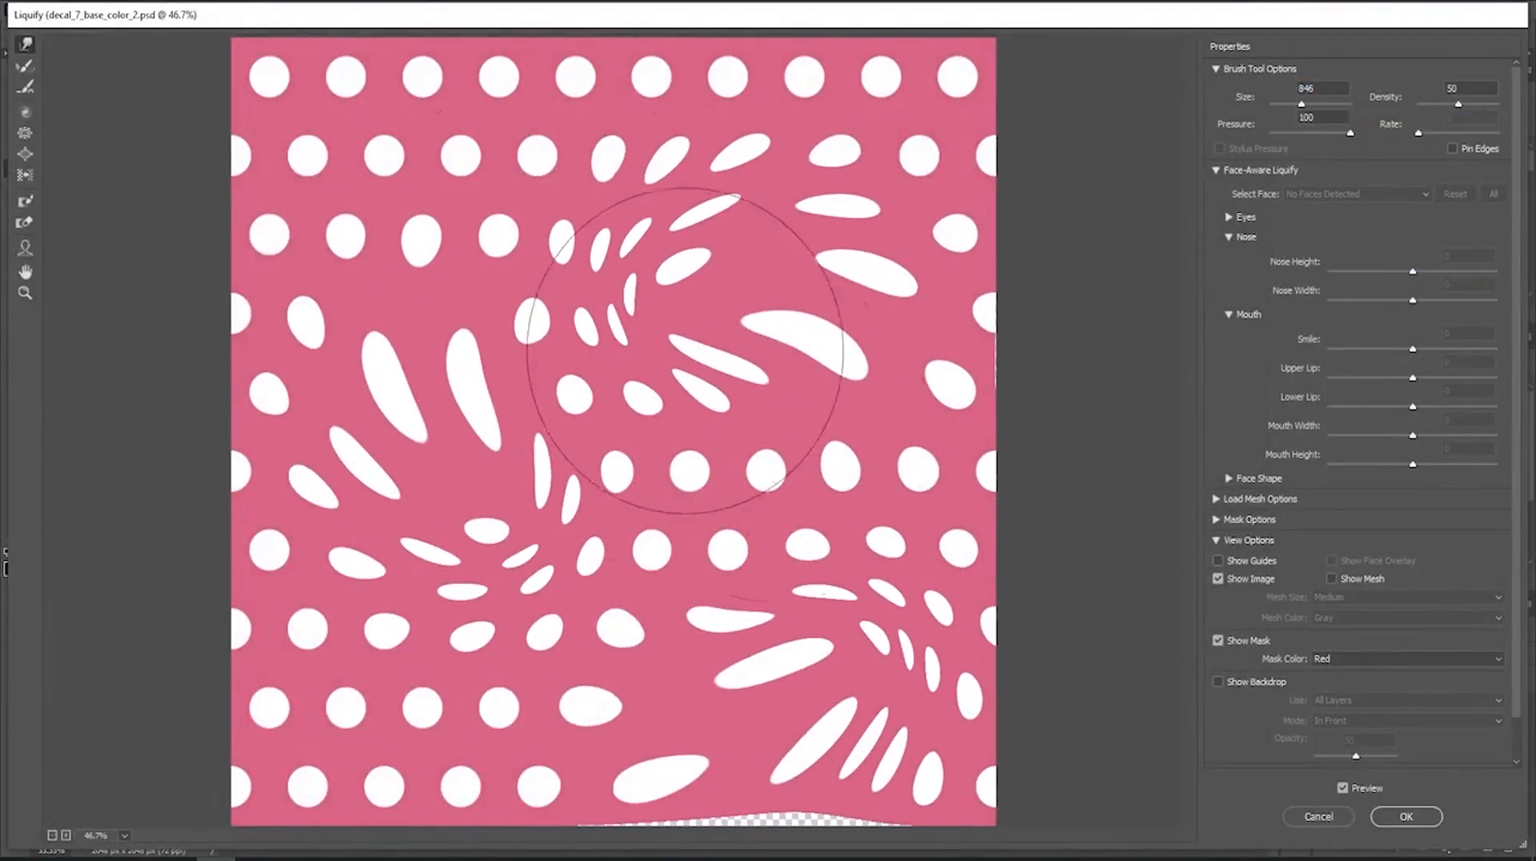
pyautogui.moveTo(685, 350)
pyautogui.mouseDown()
pyautogui.moveTo(309, 274)
pyautogui.moveTo(669, 85)
pyautogui.moveTo(841, 155)
pyautogui.moveTo(374, 136)
pyautogui.mouseUp()
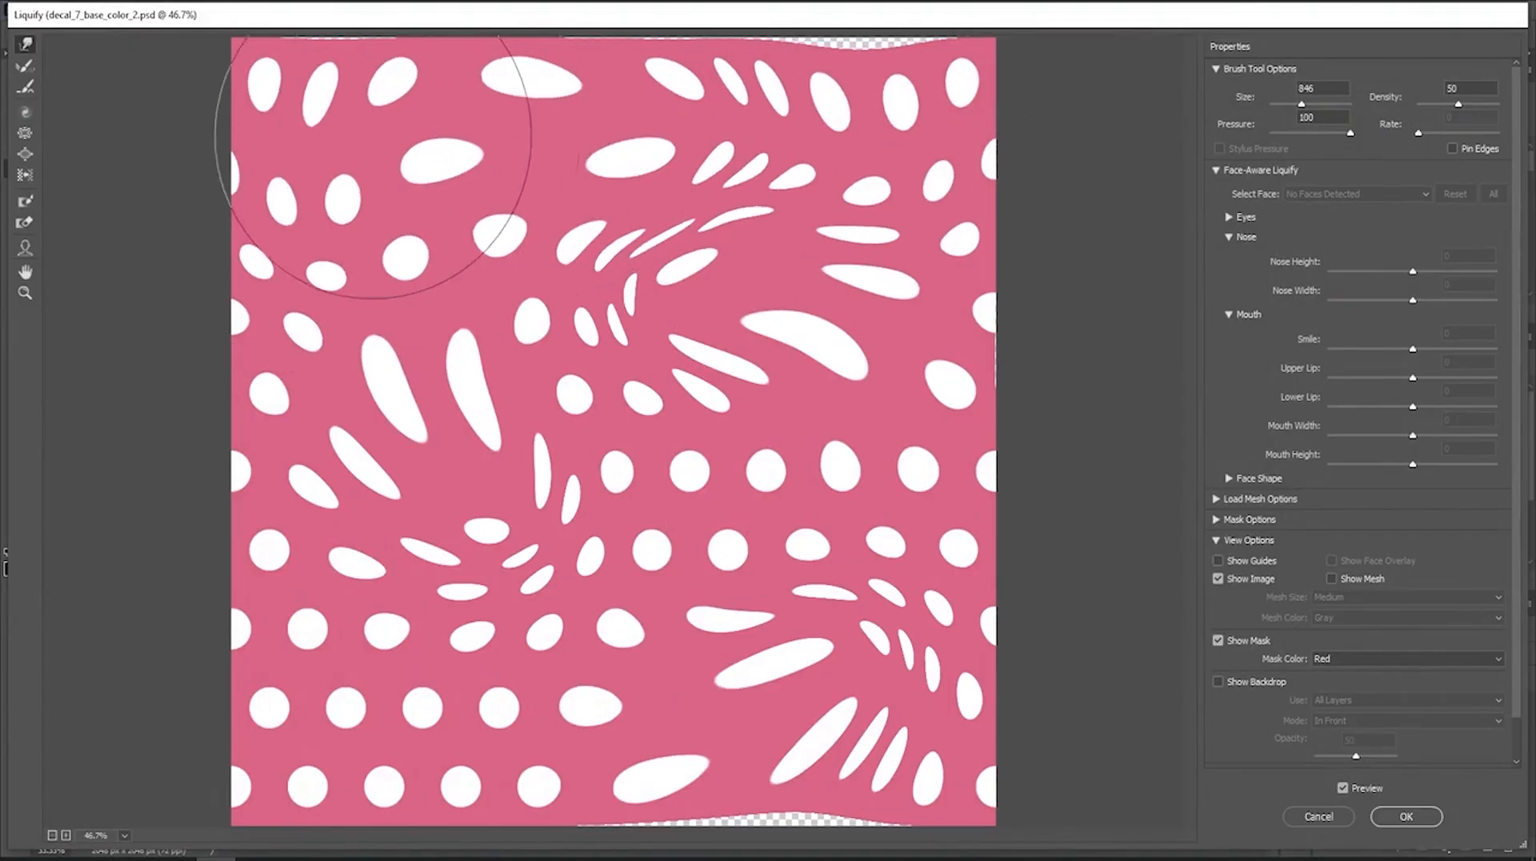
pyautogui.moveTo(480, 560)
pyautogui.mouseDown()
pyautogui.moveTo(360, 669)
pyautogui.moveTo(720, 675)
pyautogui.moveTo(1038, 478)
pyautogui.moveTo(989, 48)
pyautogui.mouseUp()
pyautogui.moveTo(395, 155); pyautogui.dragTo(391, 152)
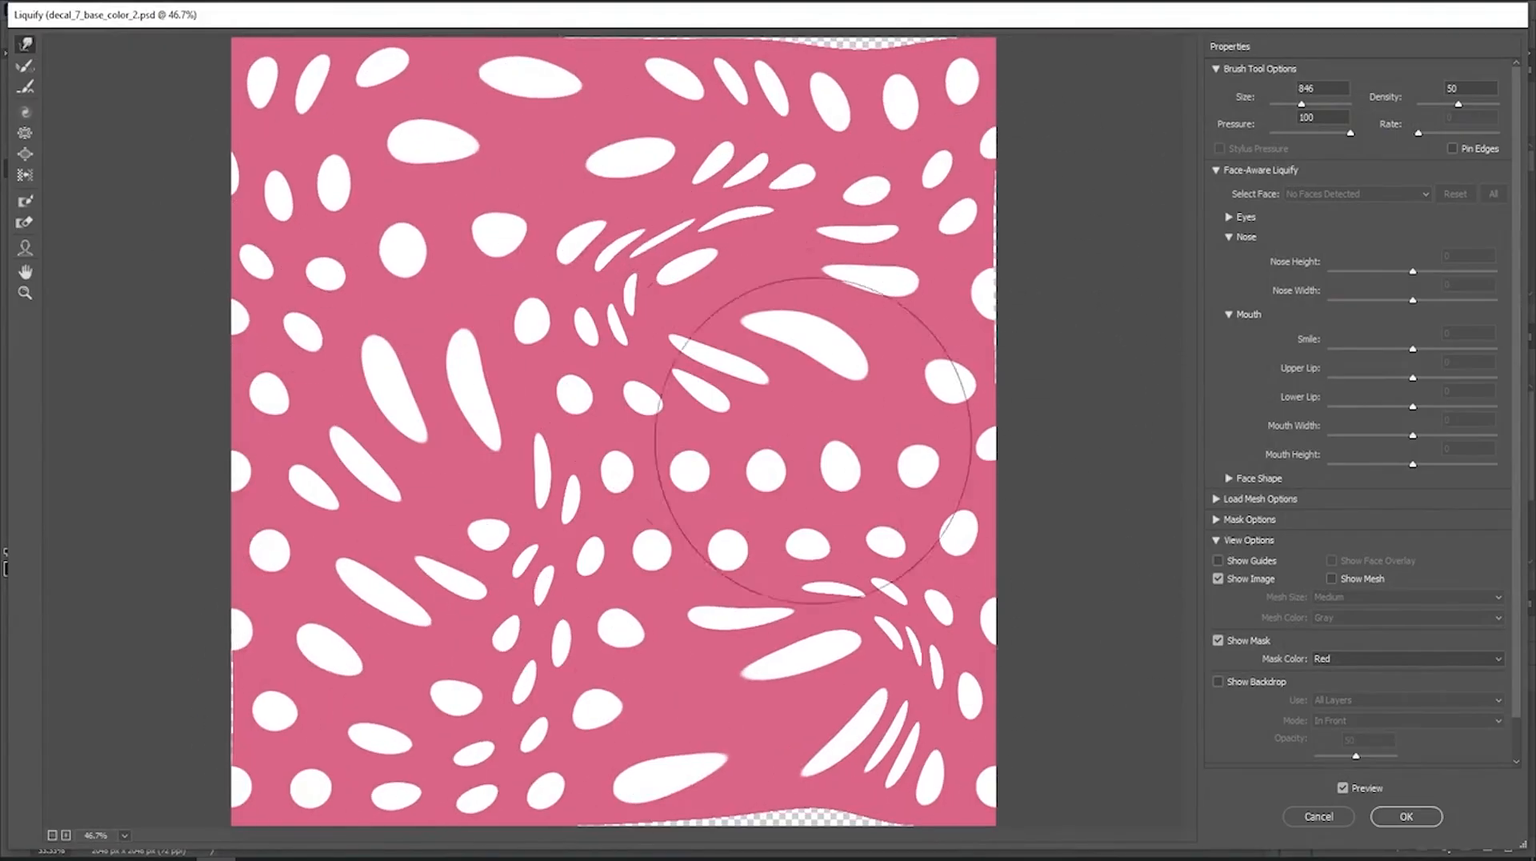
pyautogui.click(1409, 815)
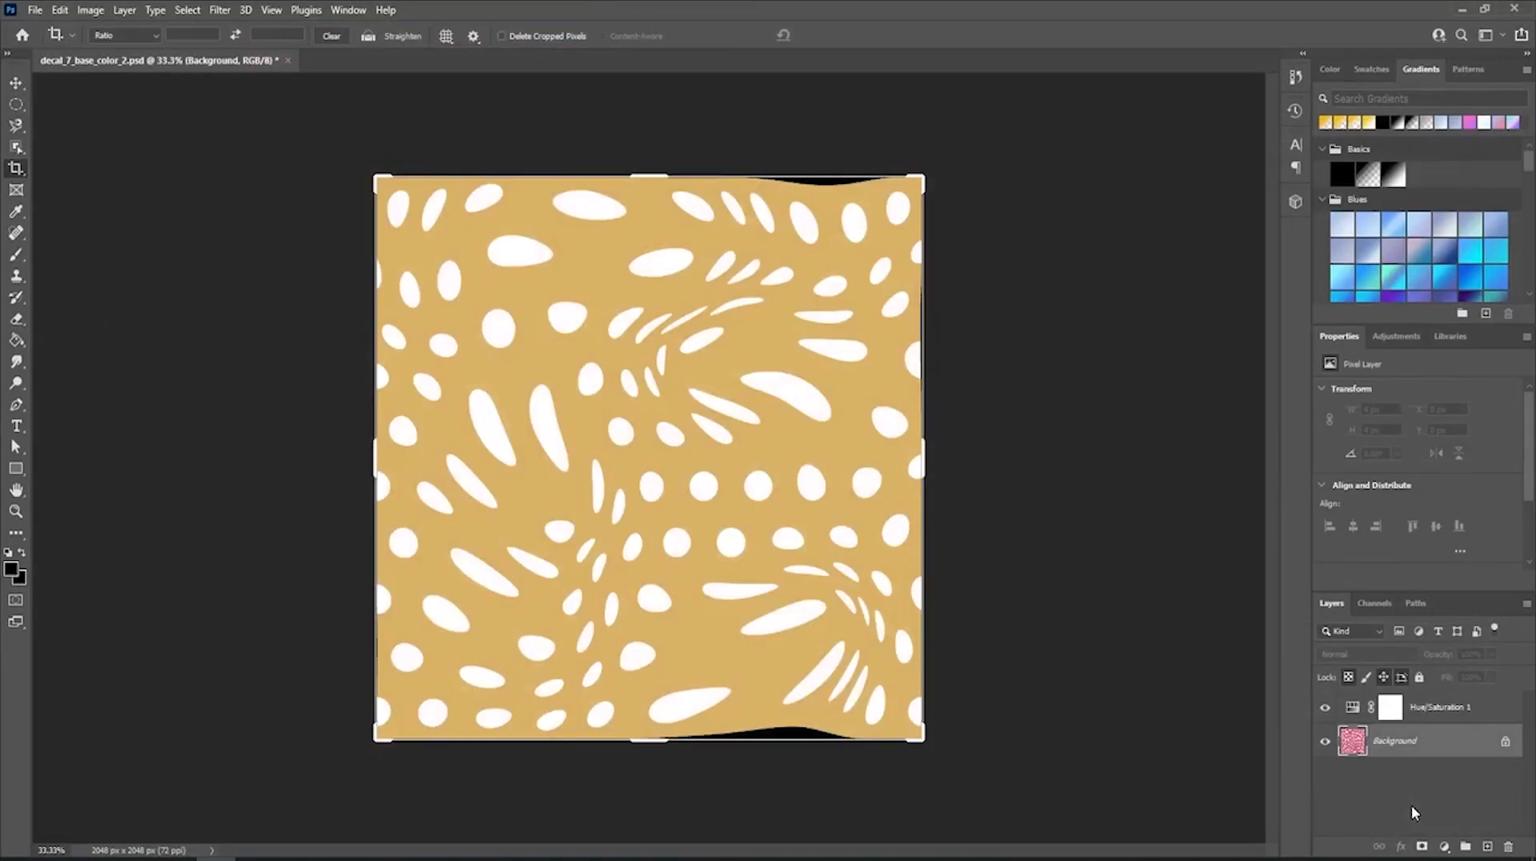
pyautogui.hotkey('ctrl', 's')
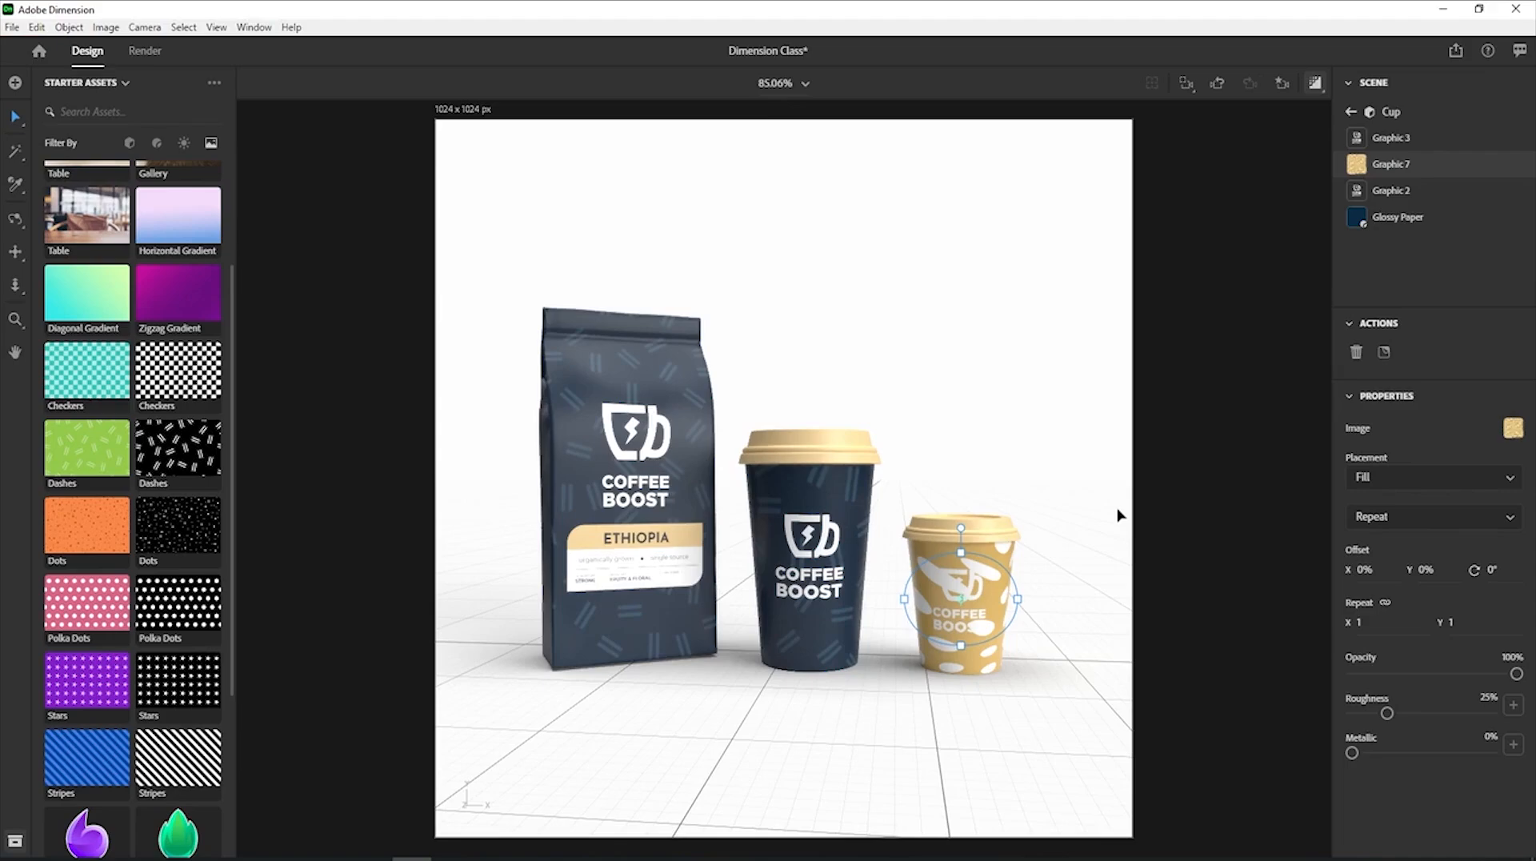
# Undo the polka dots pattern on the small cup.
pyautogui.hotkey('ctrl', 'z')
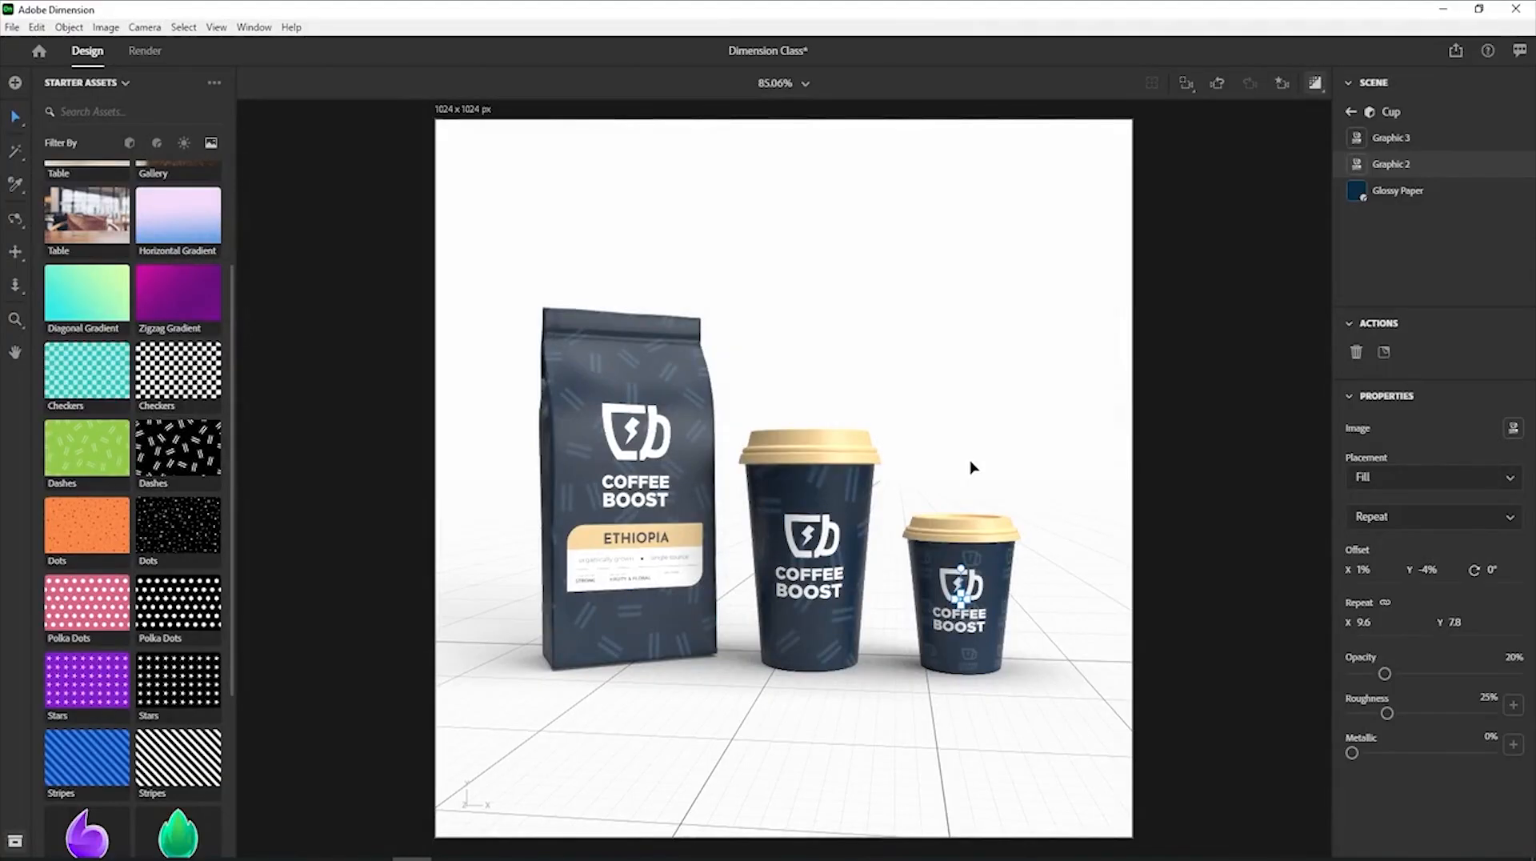
# Pan the camera slightly to reframe the bag and cups, update the Front View bookmark to this view and leave the cup's materials.
pyautogui.press('2')
pyautogui.moveTo(970, 460); pyautogui.dragTo(981, 455)
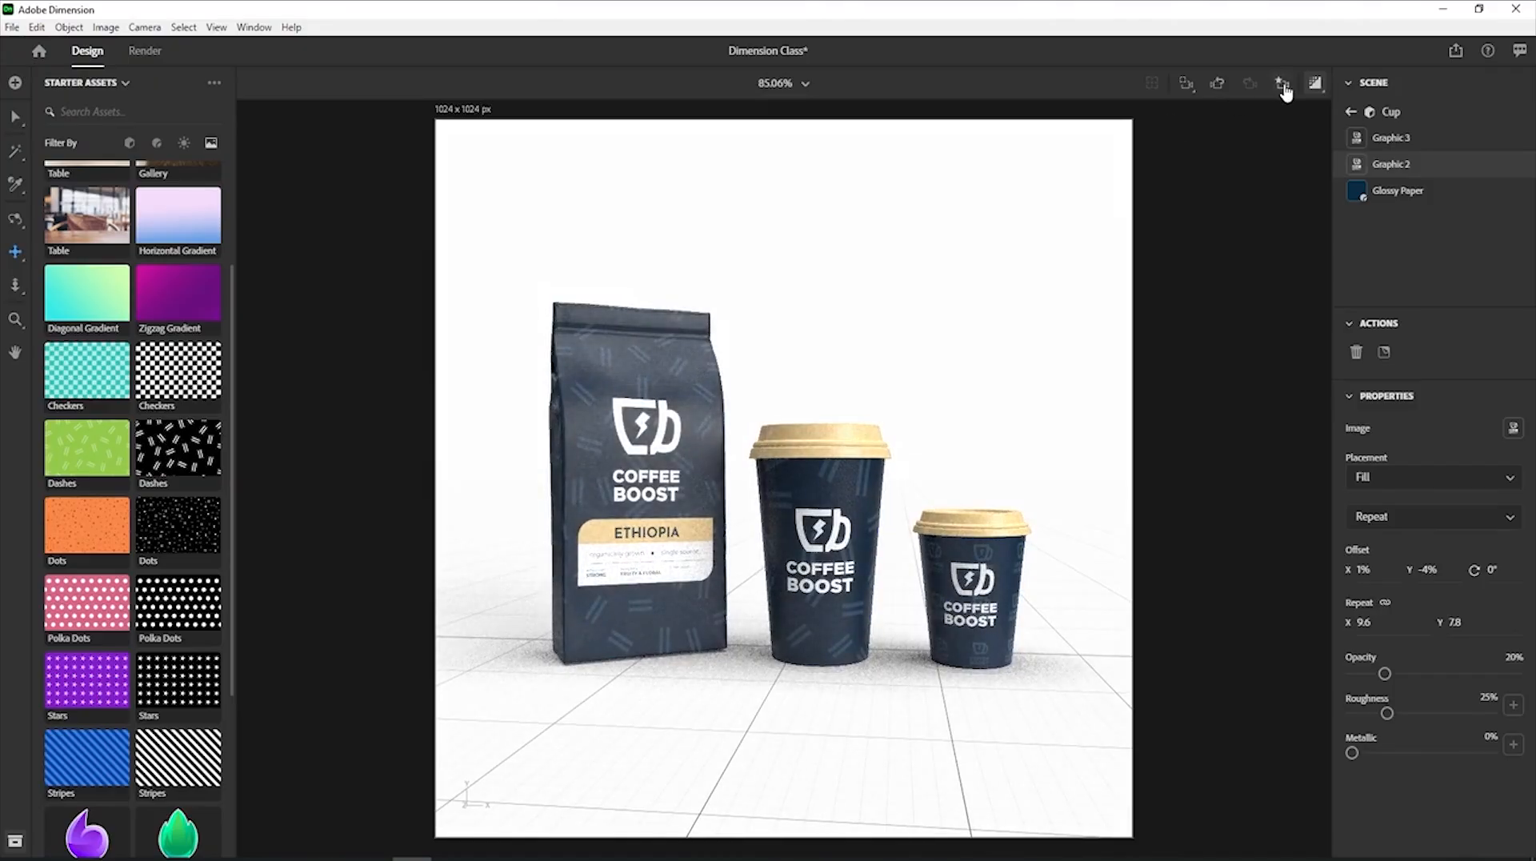
pyautogui.click(1282, 84)
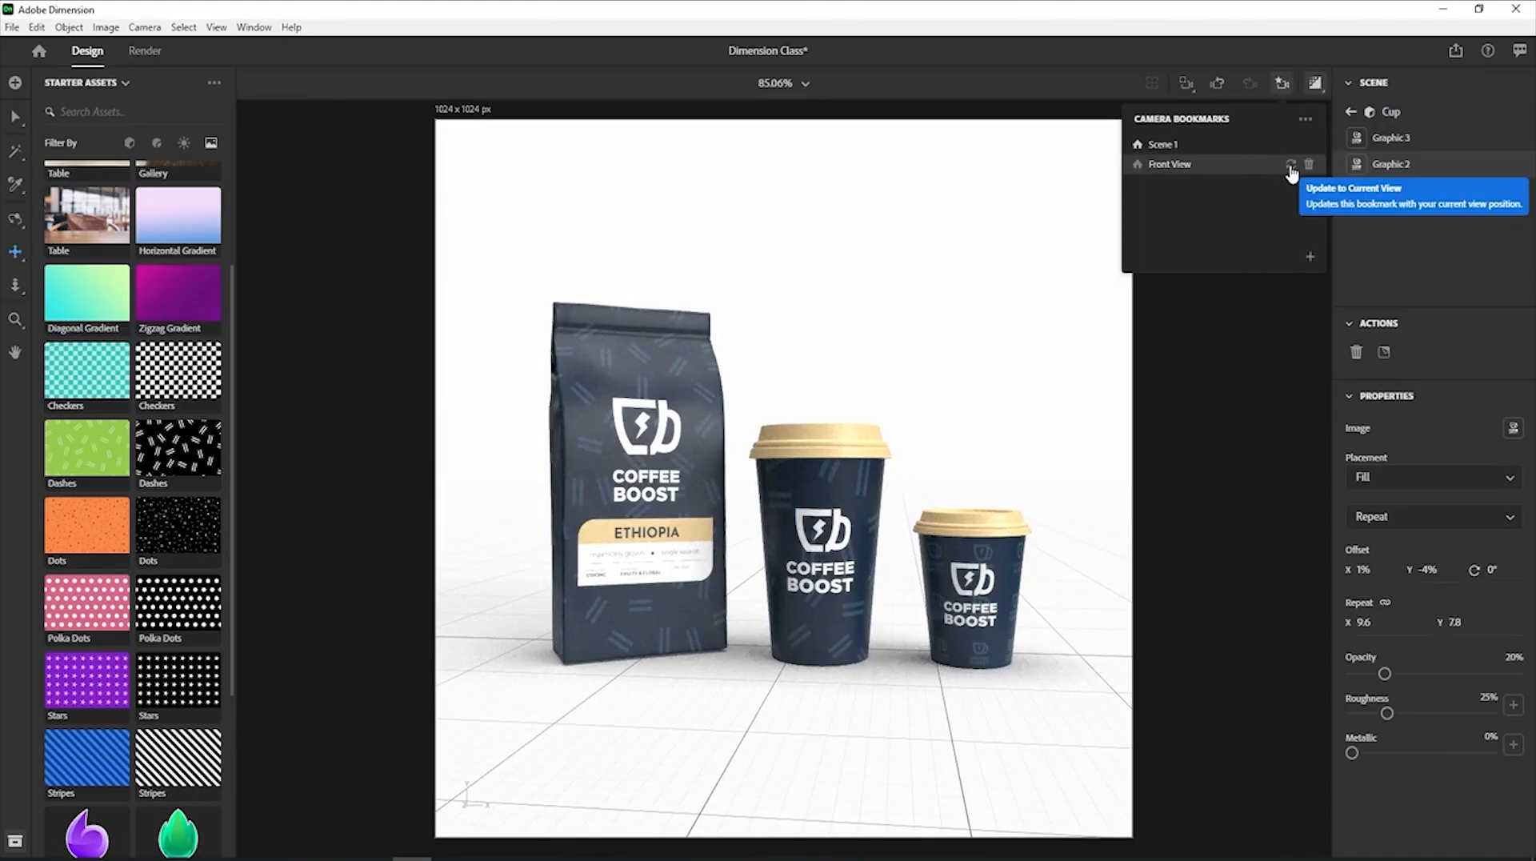
pyautogui.click(1291, 166)
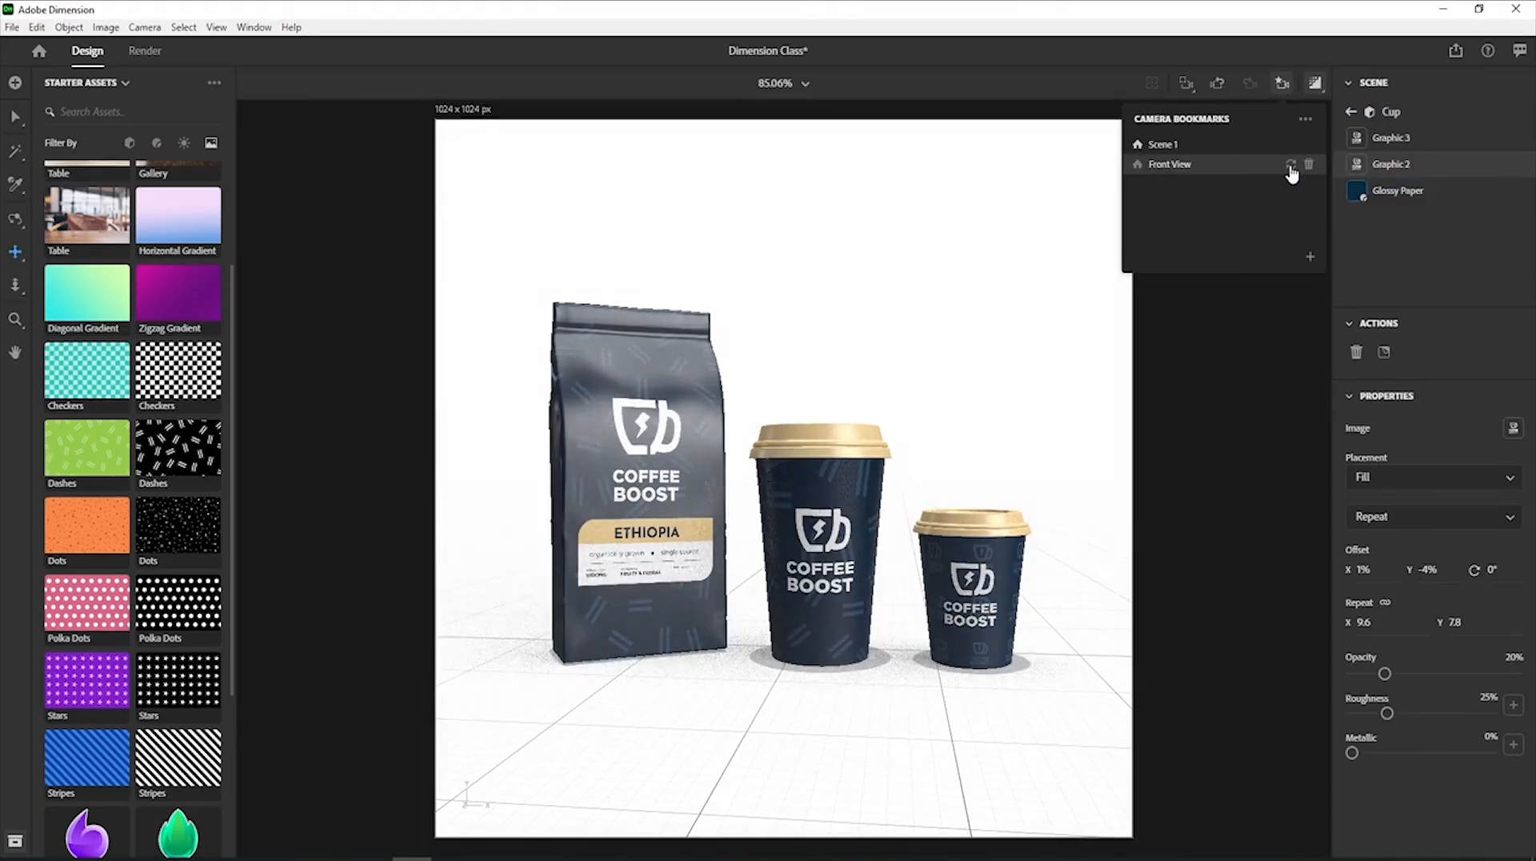
pyautogui.click(1349, 113)
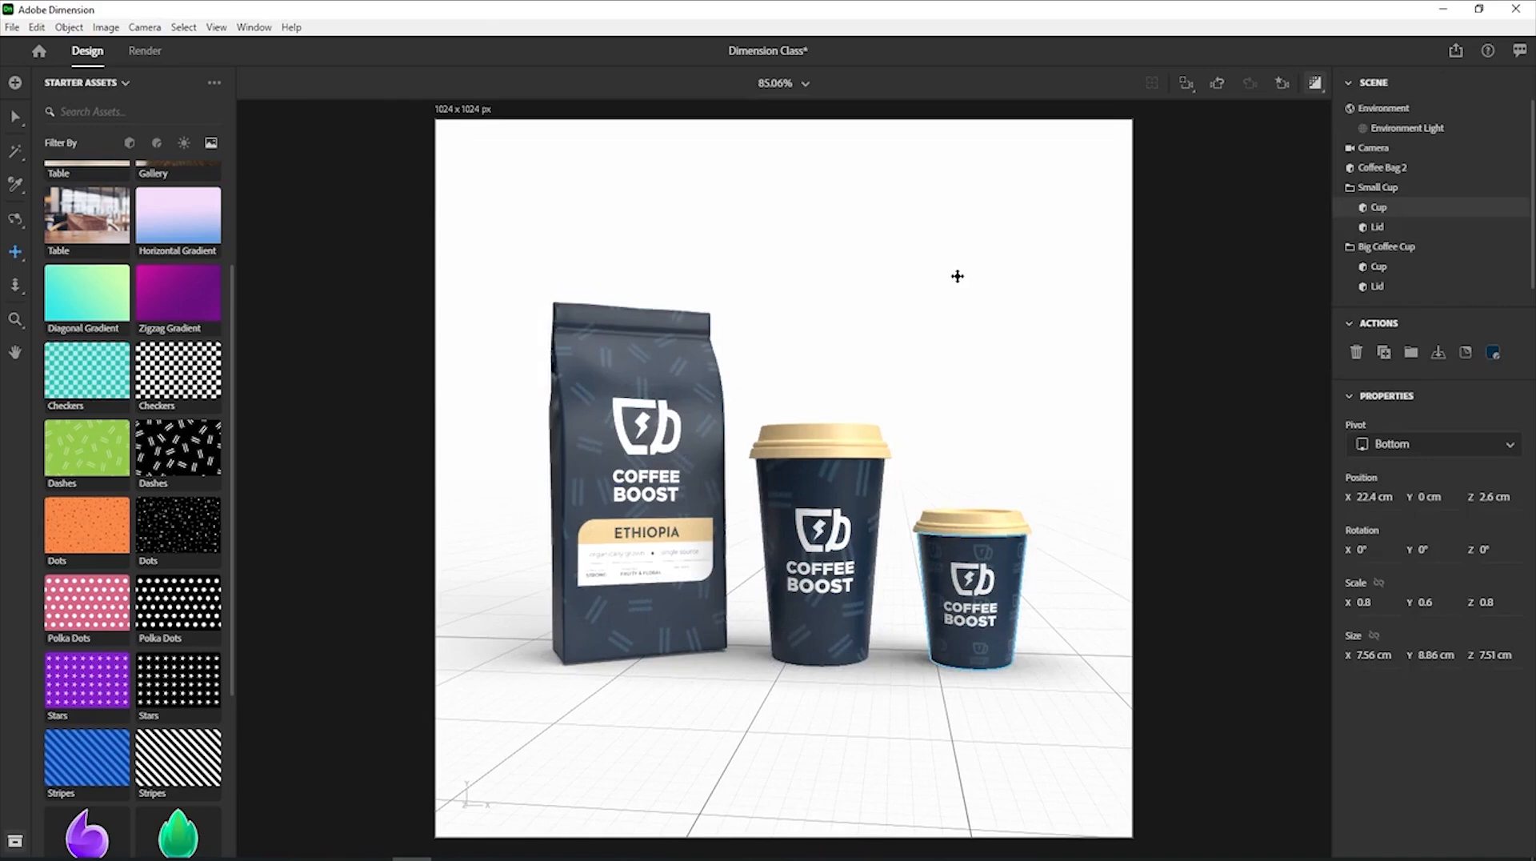
# Set the environment's background to the pale cyan colour D9FFFD.
pyautogui.click(1386, 116)
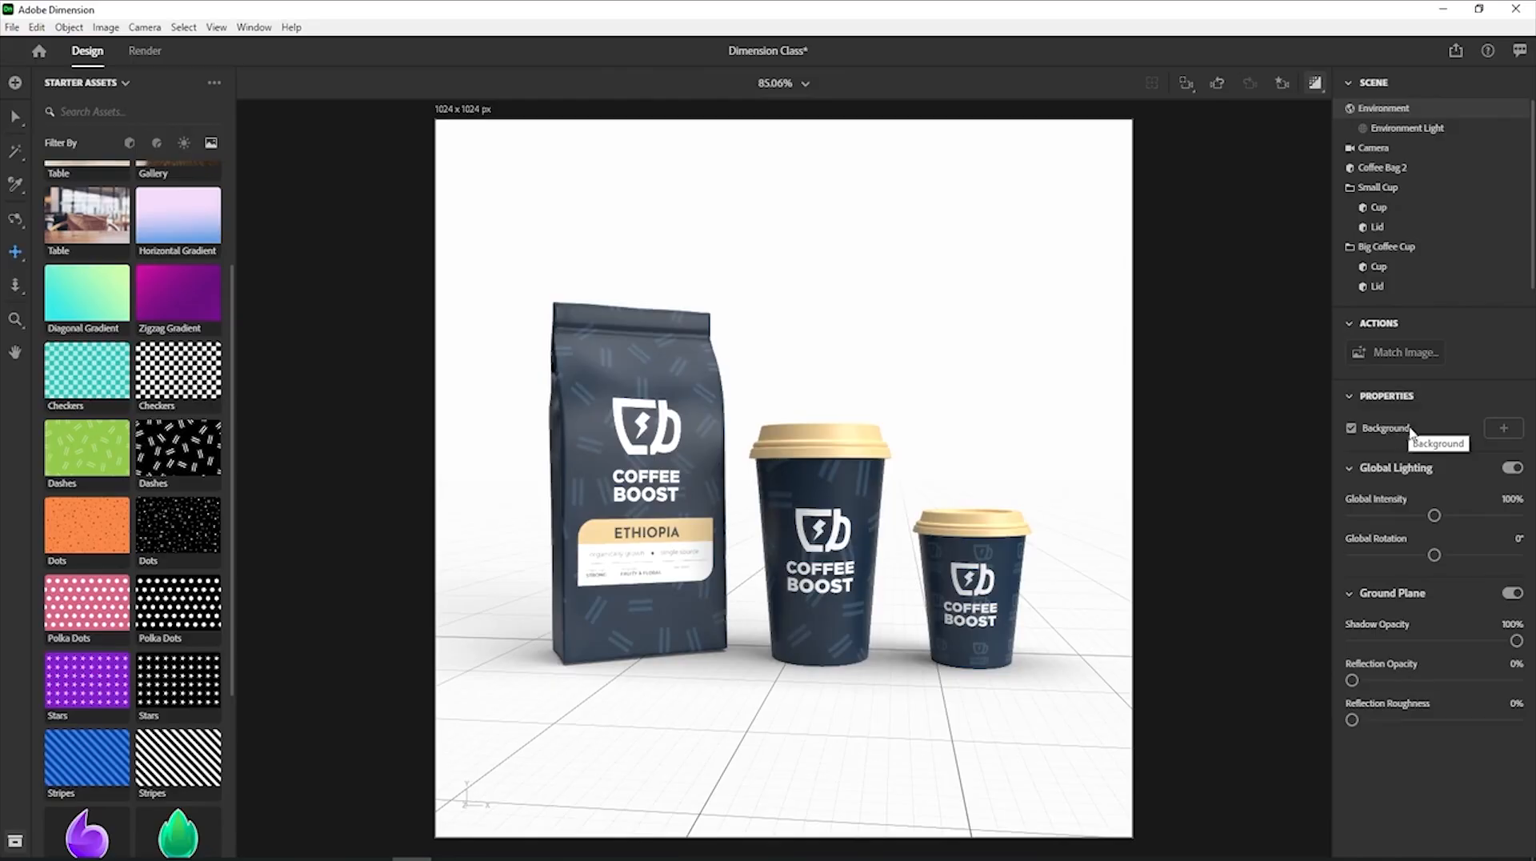
pyautogui.click(1506, 430)
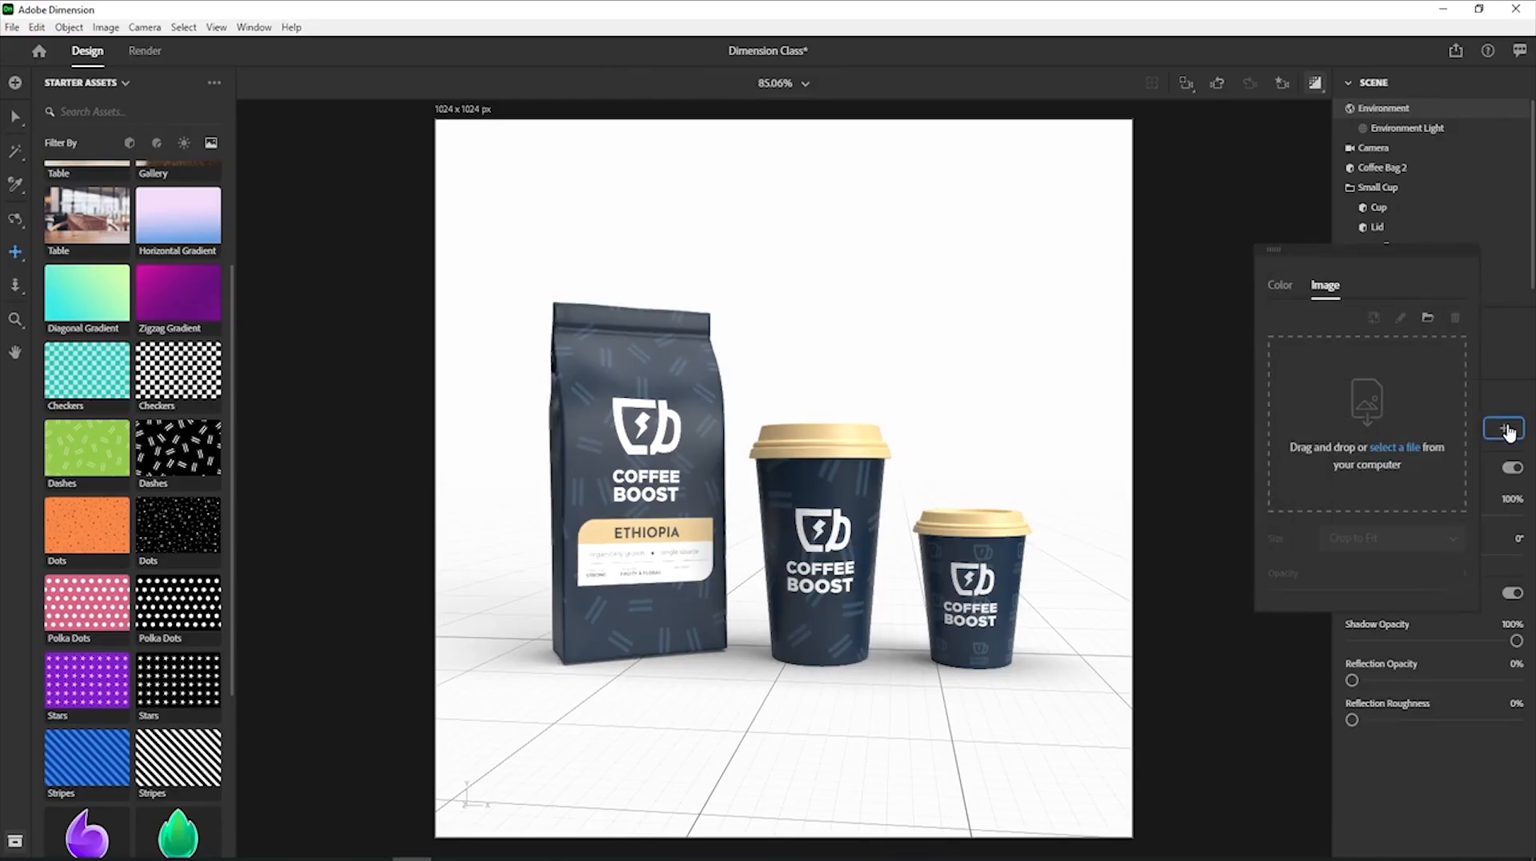
pyautogui.click(1281, 286)
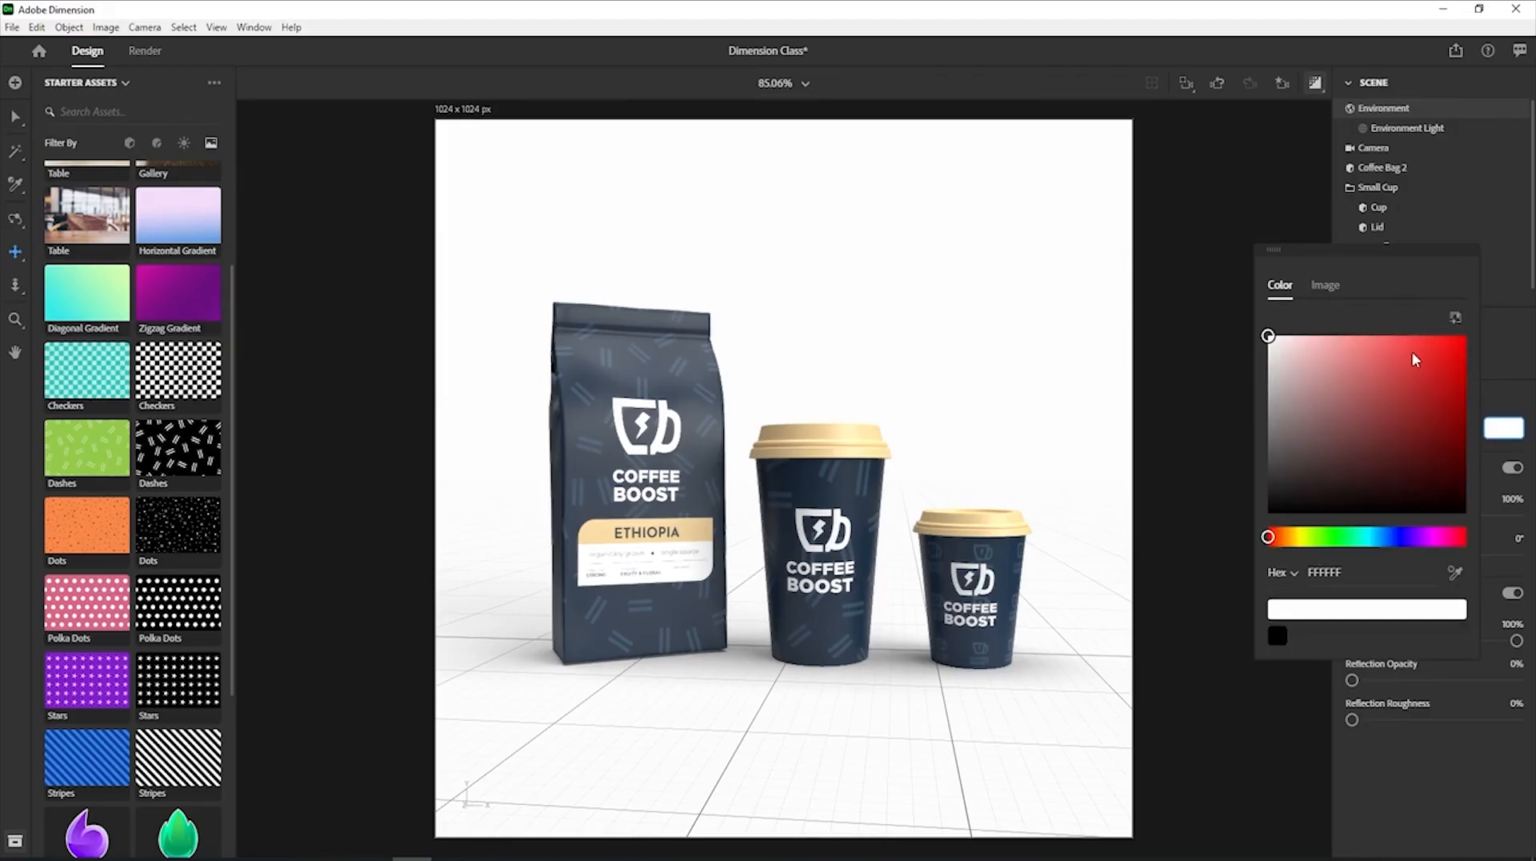
pyautogui.moveTo(1404, 350)
pyautogui.mouseDown()
pyautogui.moveTo(1413, 334)
pyautogui.moveTo(1387, 336)
pyautogui.mouseUp()
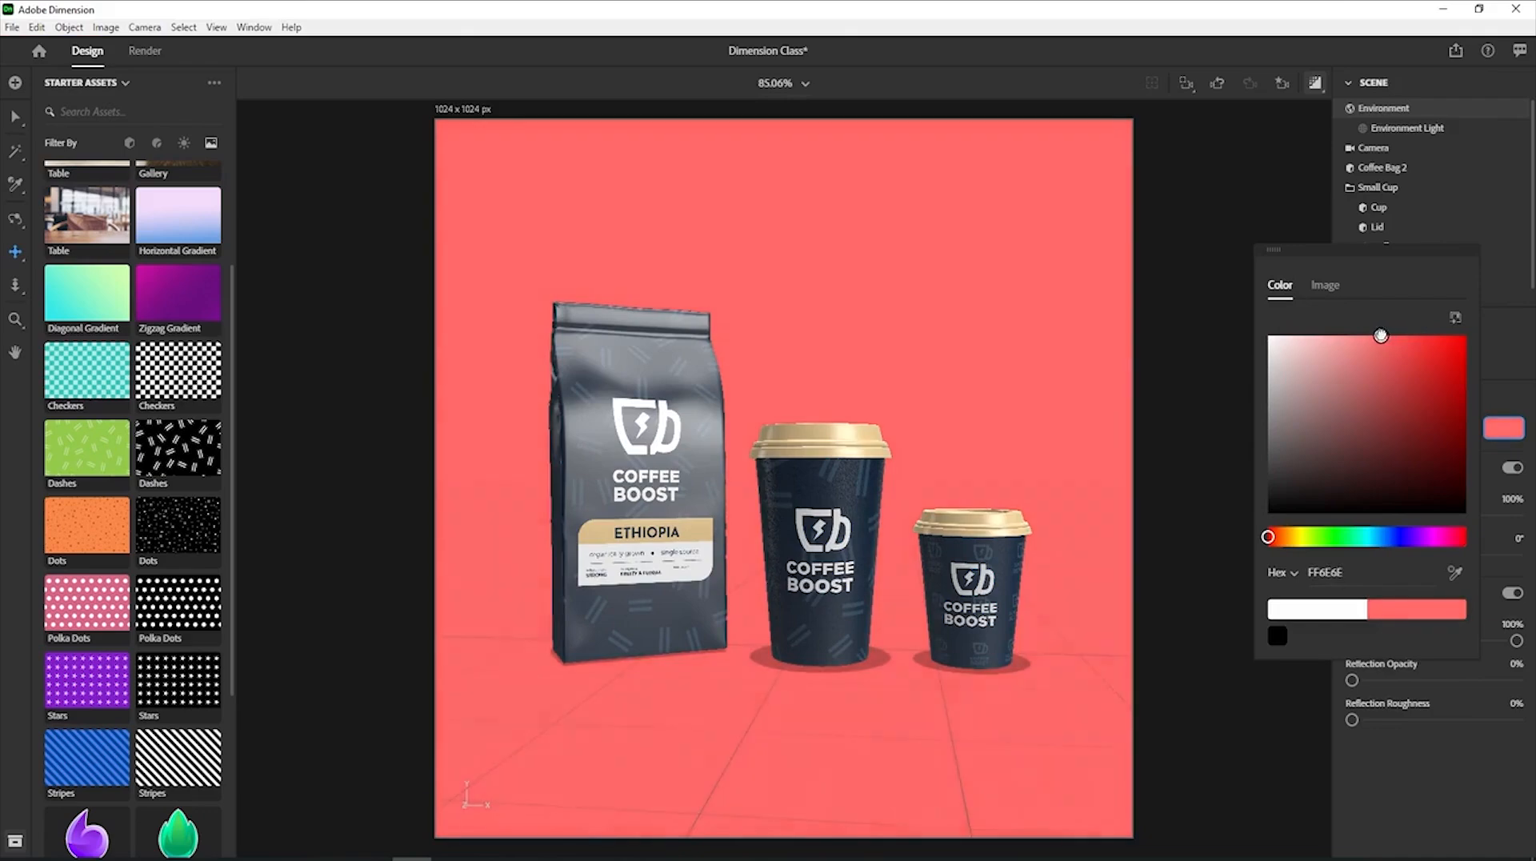
pyautogui.click(1365, 538)
pyautogui.moveTo(1388, 336); pyautogui.dragTo(1297, 331)
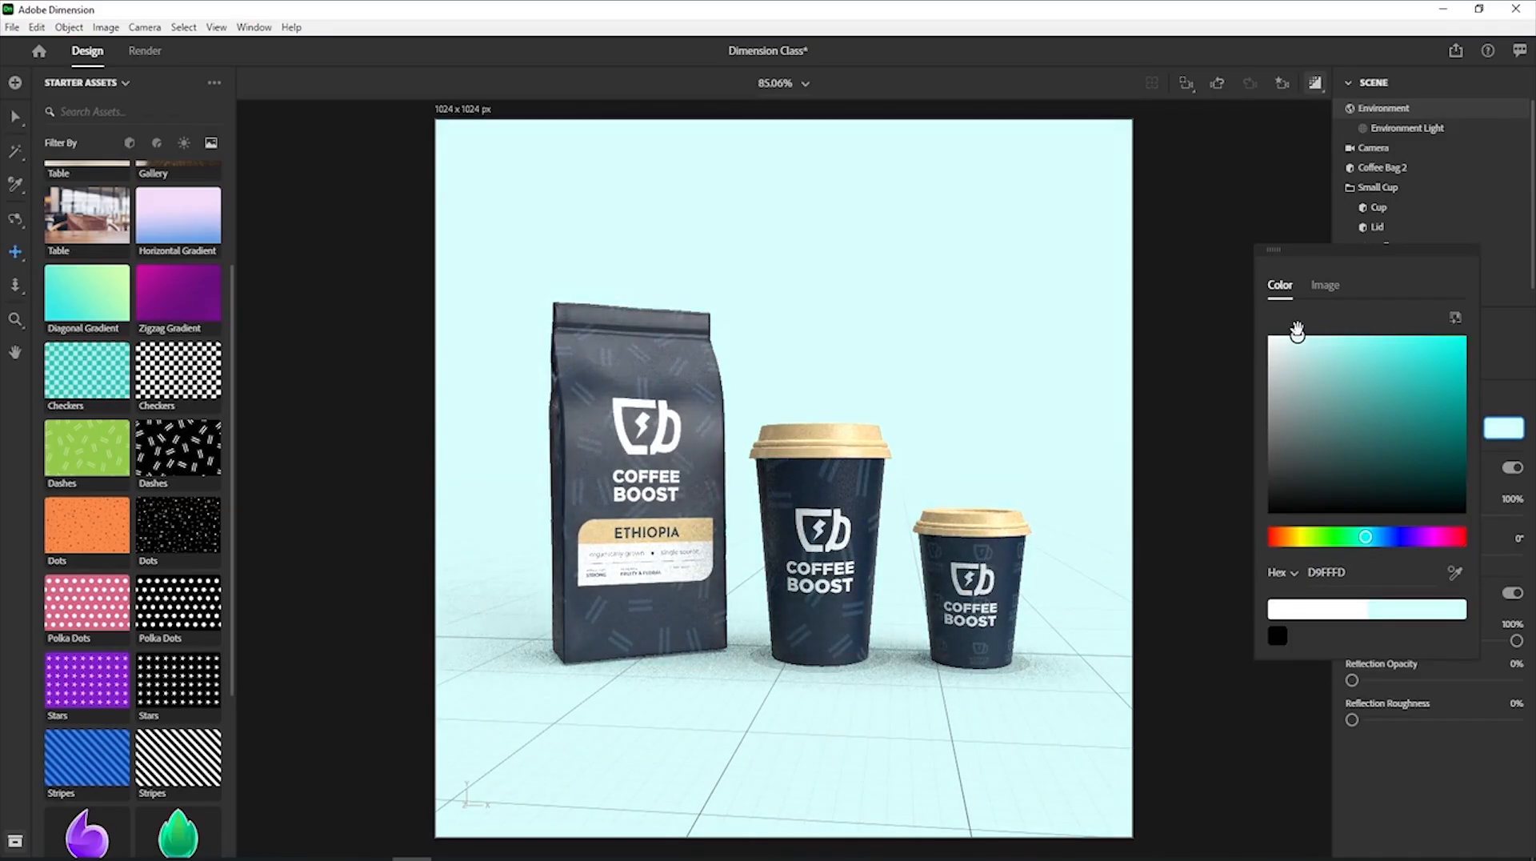
pyautogui.click(1315, 651)
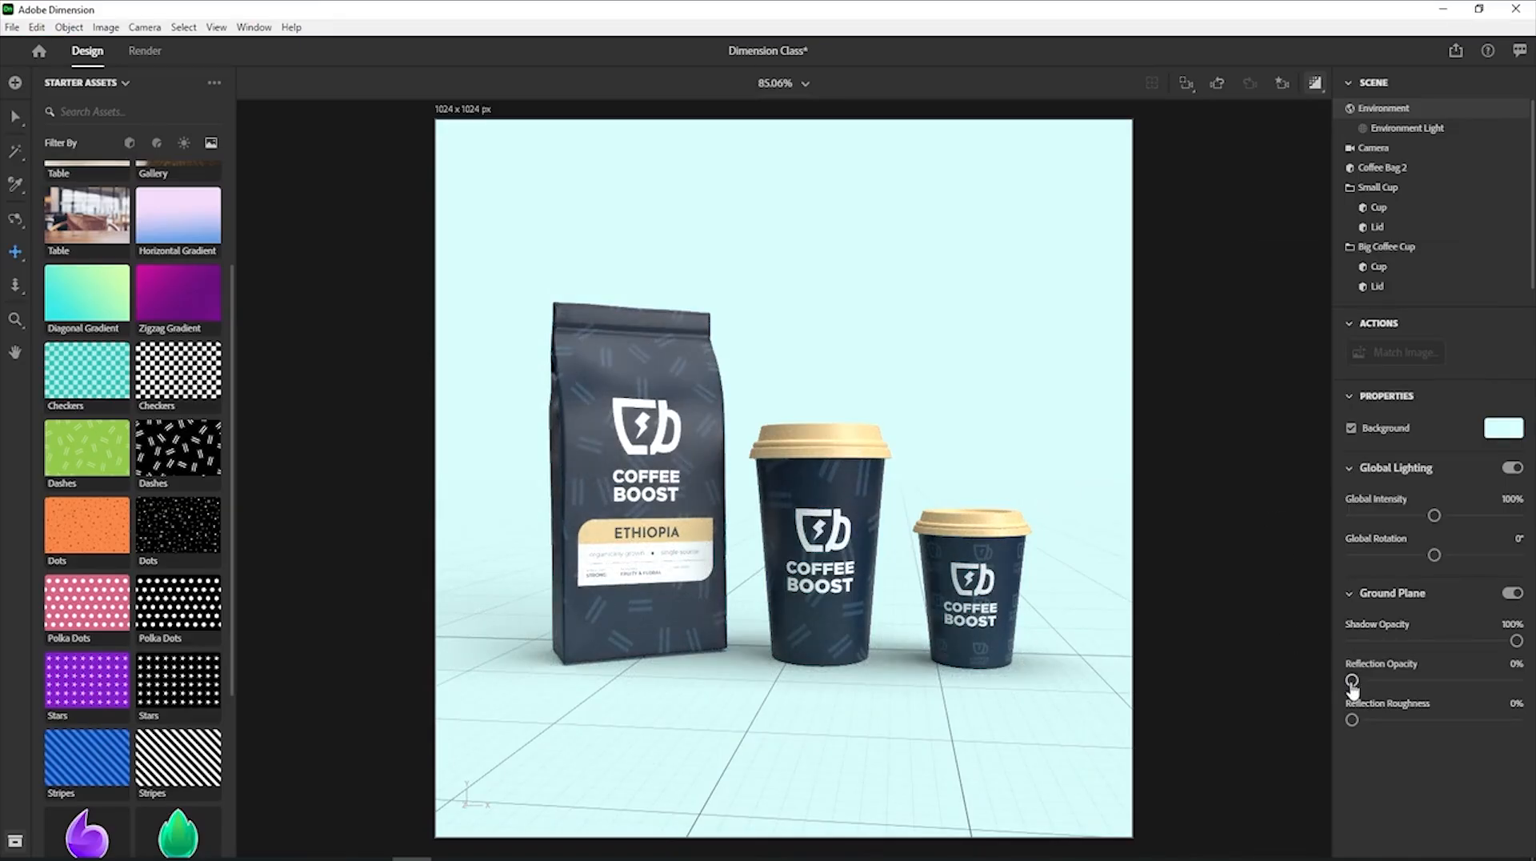
# Try a slight reflection opacity on the ground plane and switch the ground plane off.
pyautogui.moveTo(1352, 682)
pyautogui.mouseDown()
pyautogui.moveTo(1495, 682)
pyautogui.moveTo(1366, 693)
pyautogui.mouseUp()
pyautogui.click(1512, 593)
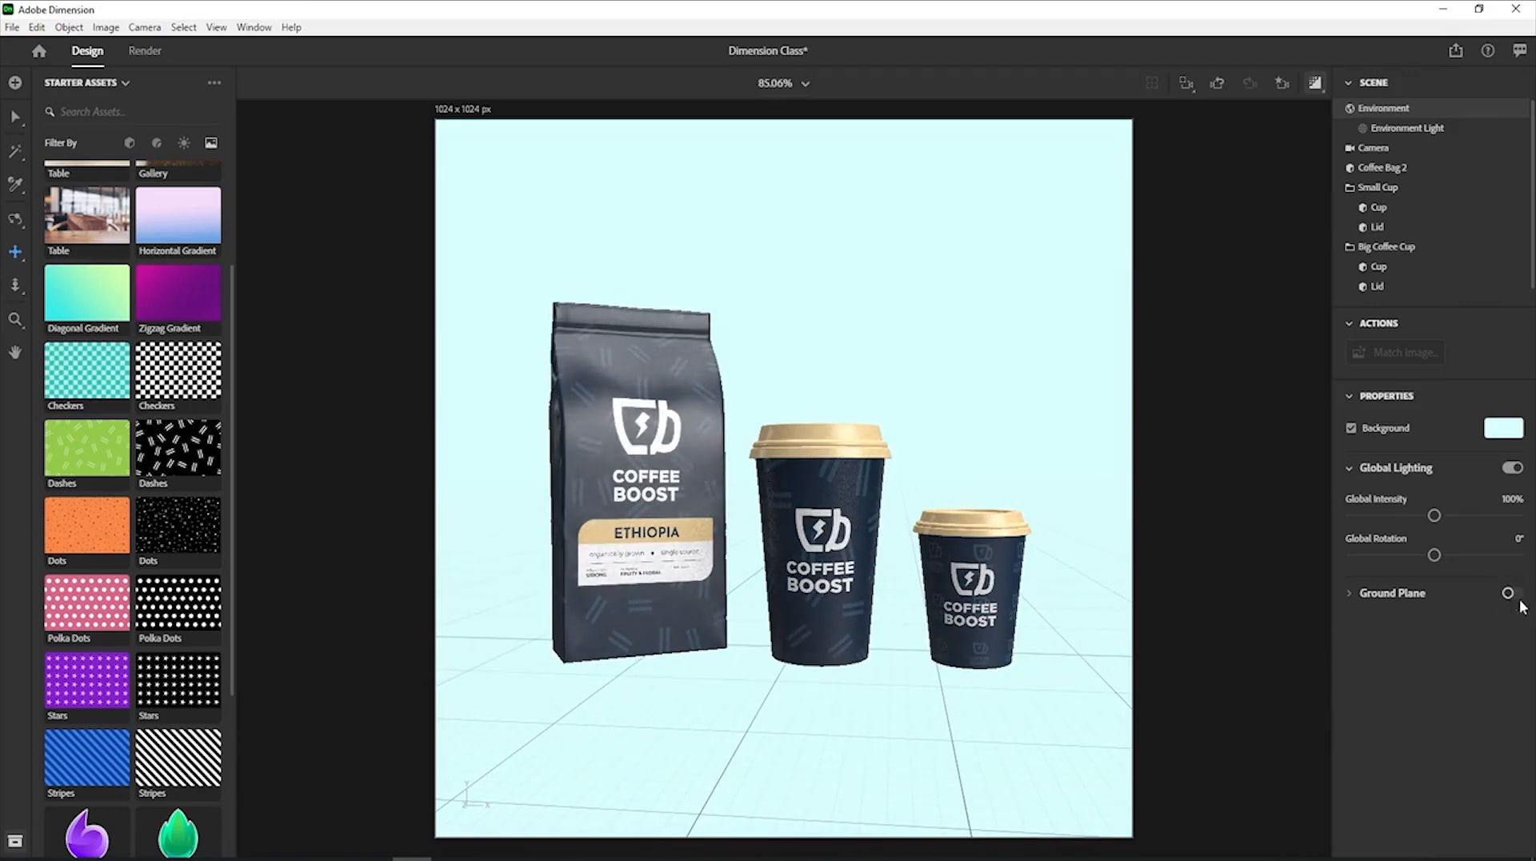
# Switch the ground plane back on and apply the Diagonal Gradient as the environment's background image at about 0.3 opacity.
pyautogui.click(1513, 593)
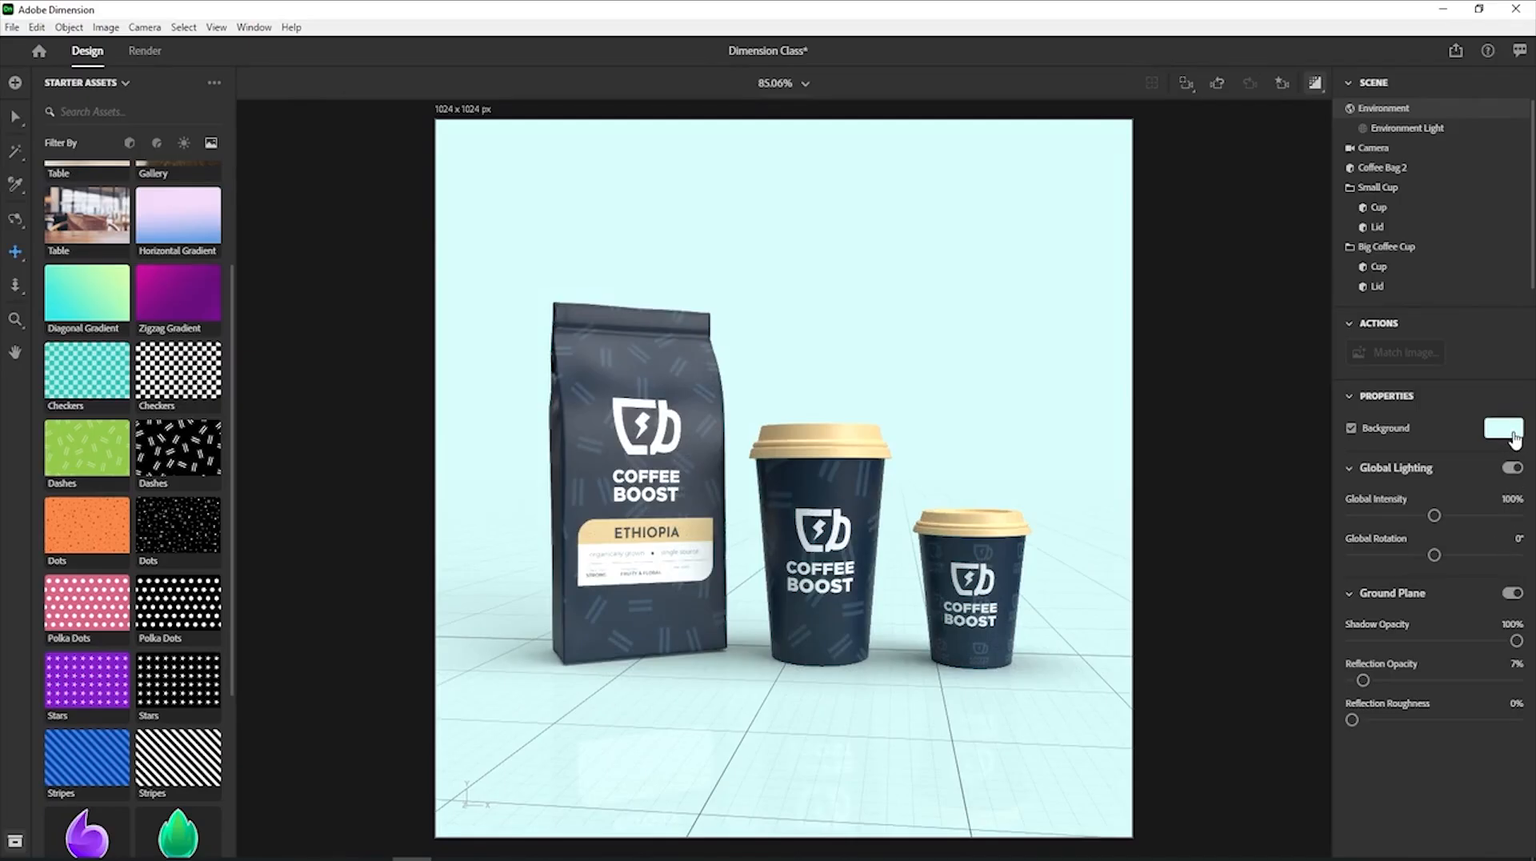
pyautogui.click(61, 293)
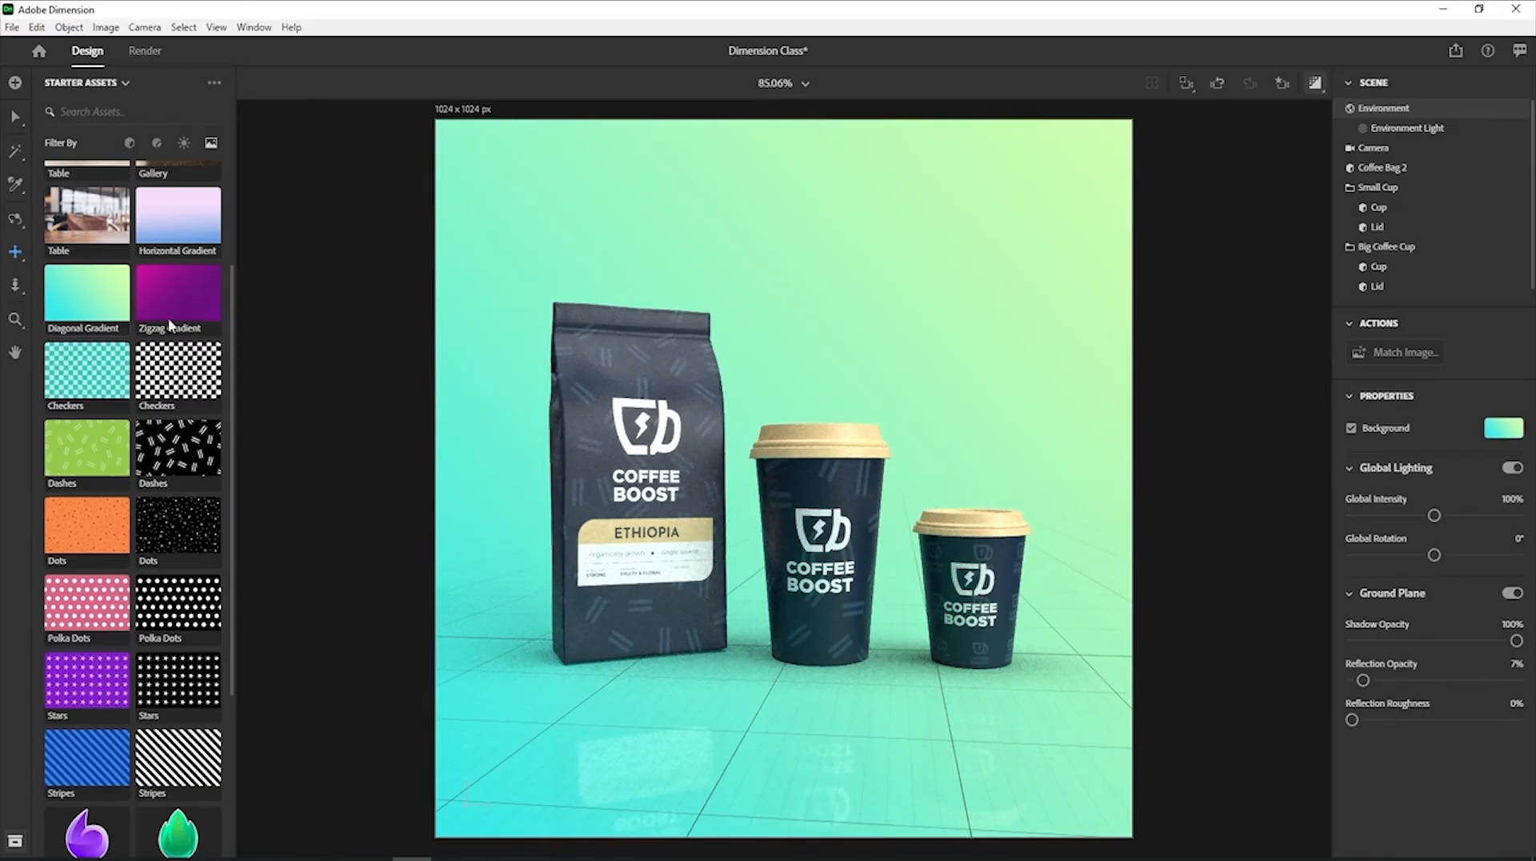
pyautogui.click(1515, 434)
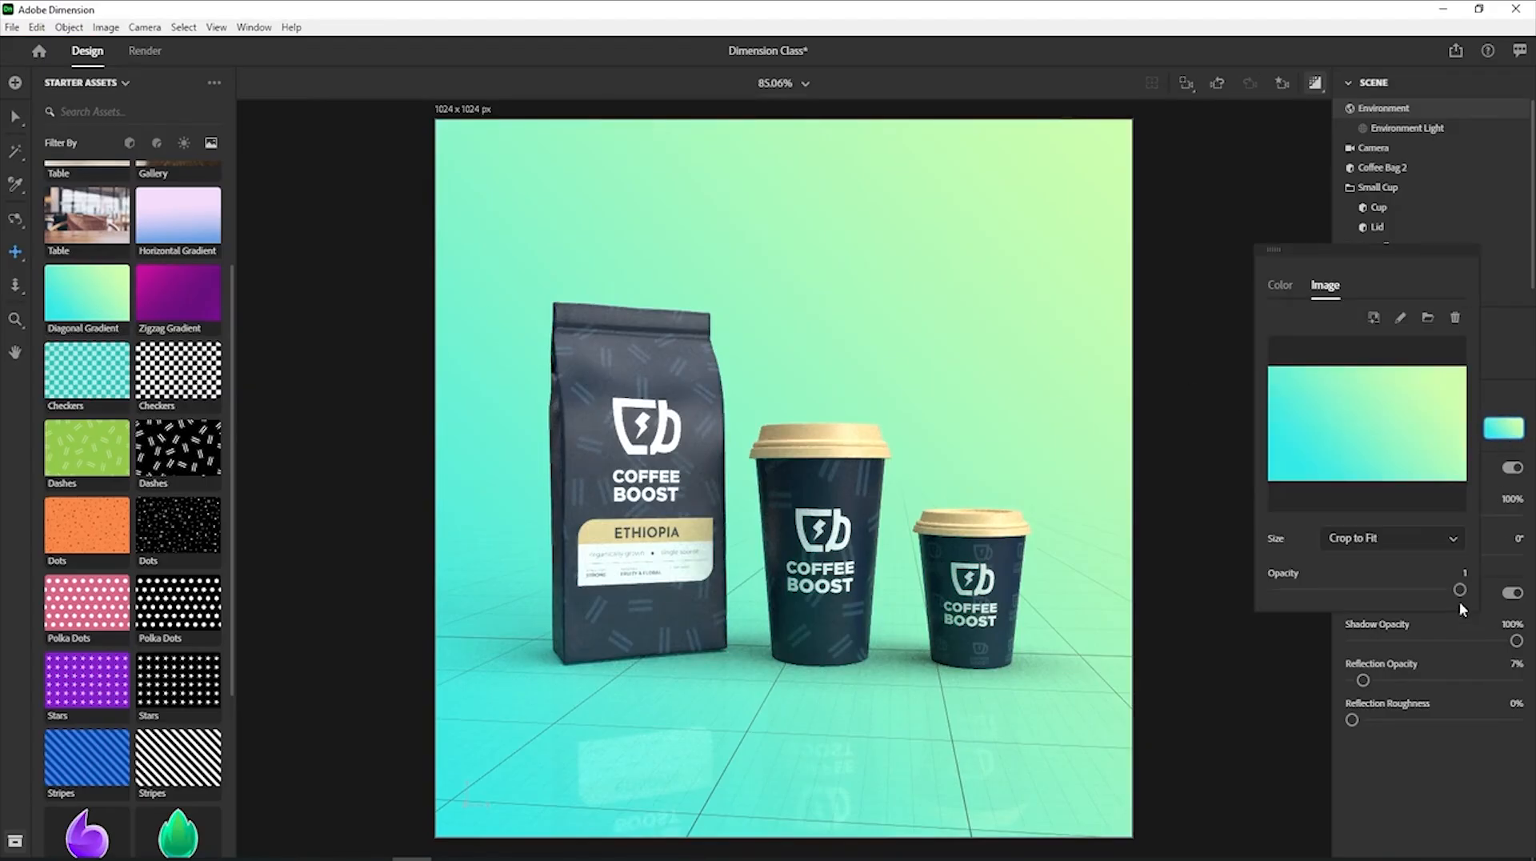
pyautogui.moveTo(1460, 590); pyautogui.dragTo(1332, 626)
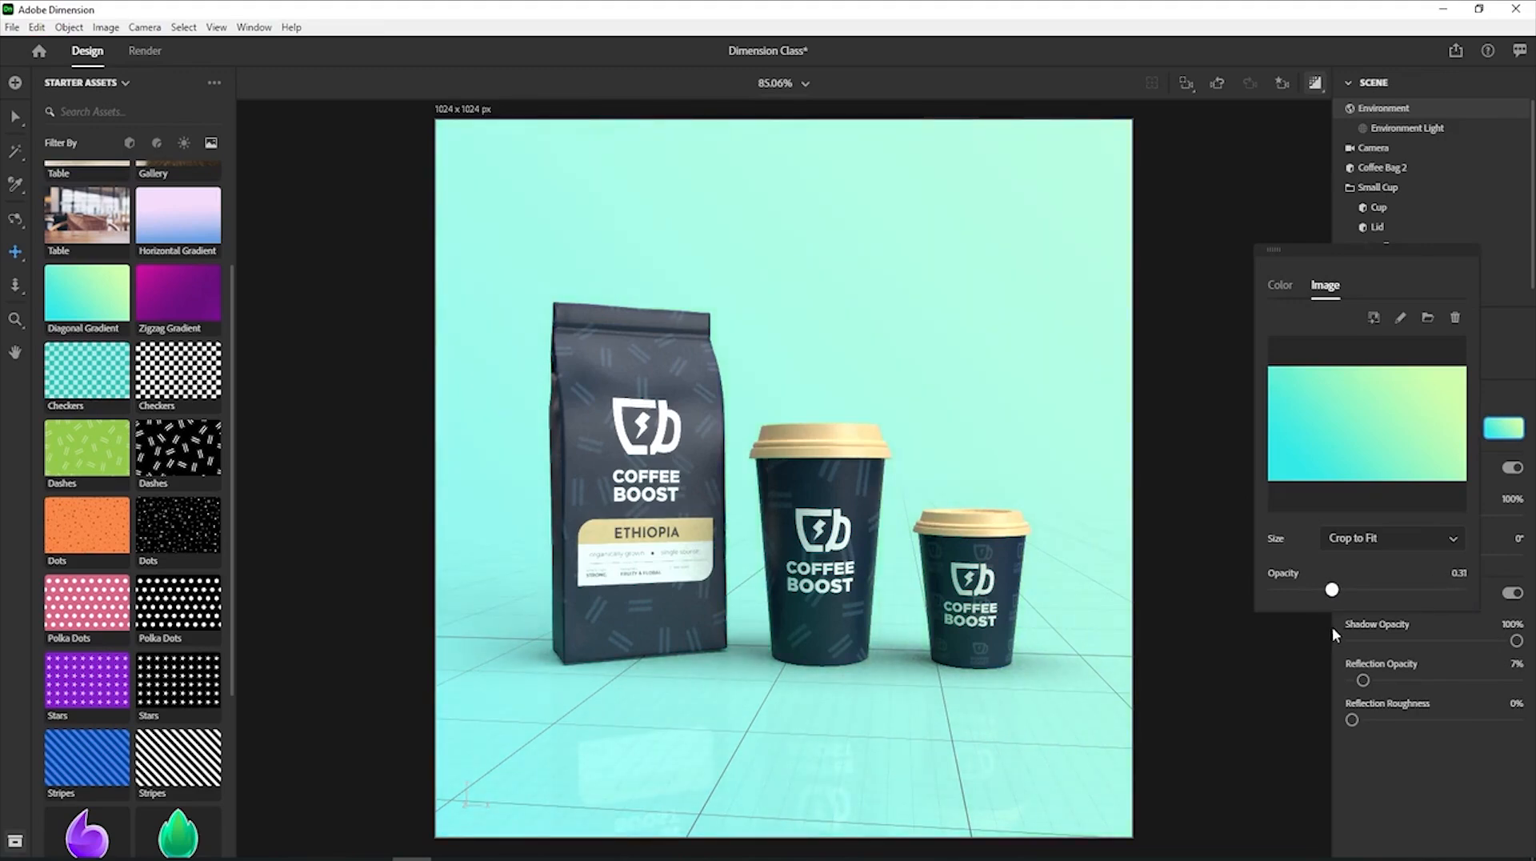
pyautogui.click(1331, 626)
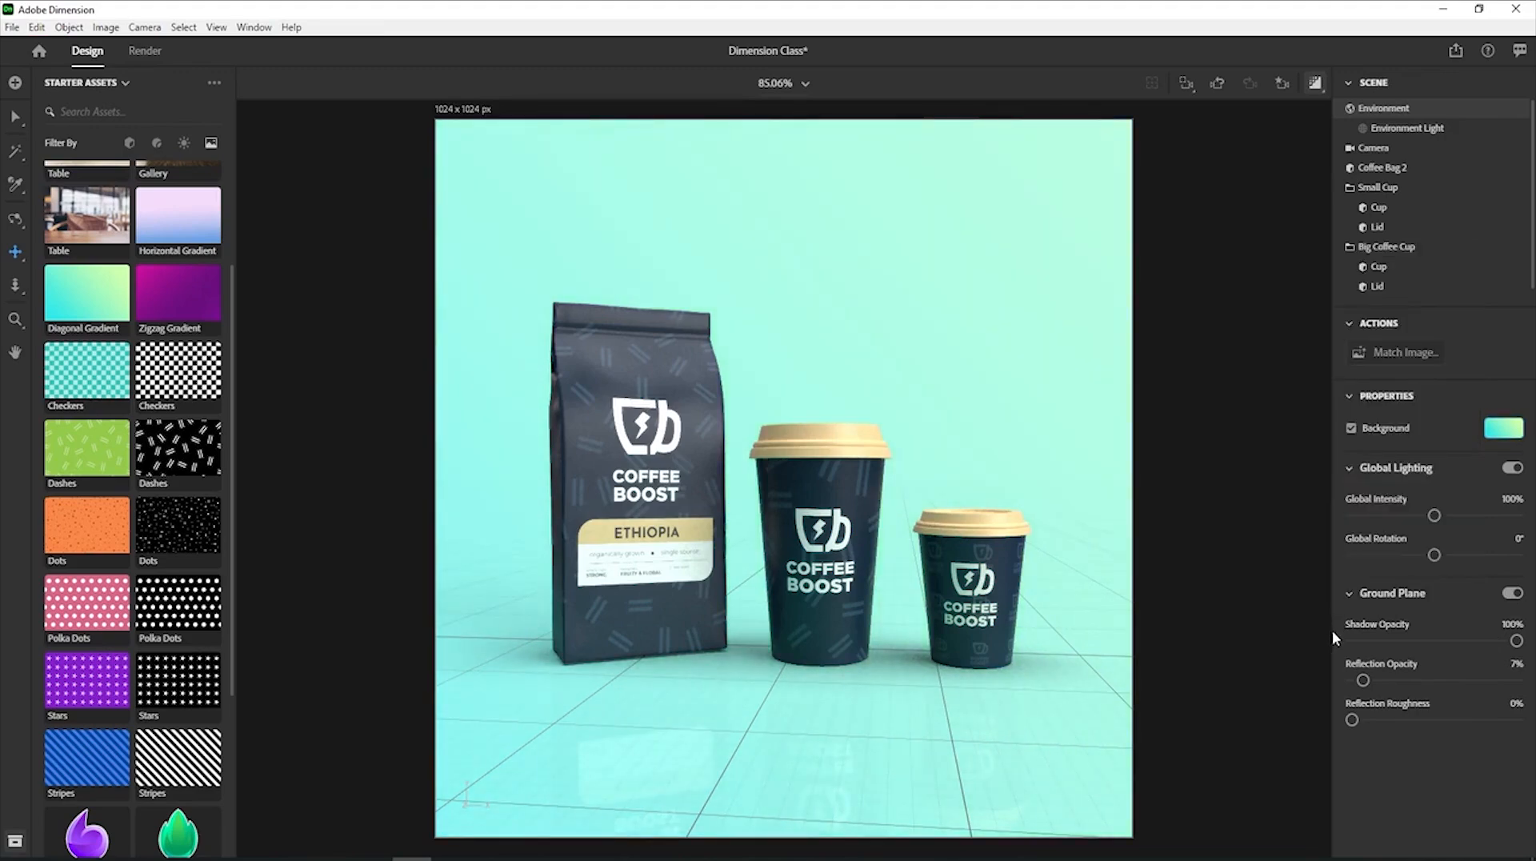
pyautogui.click(1501, 441)
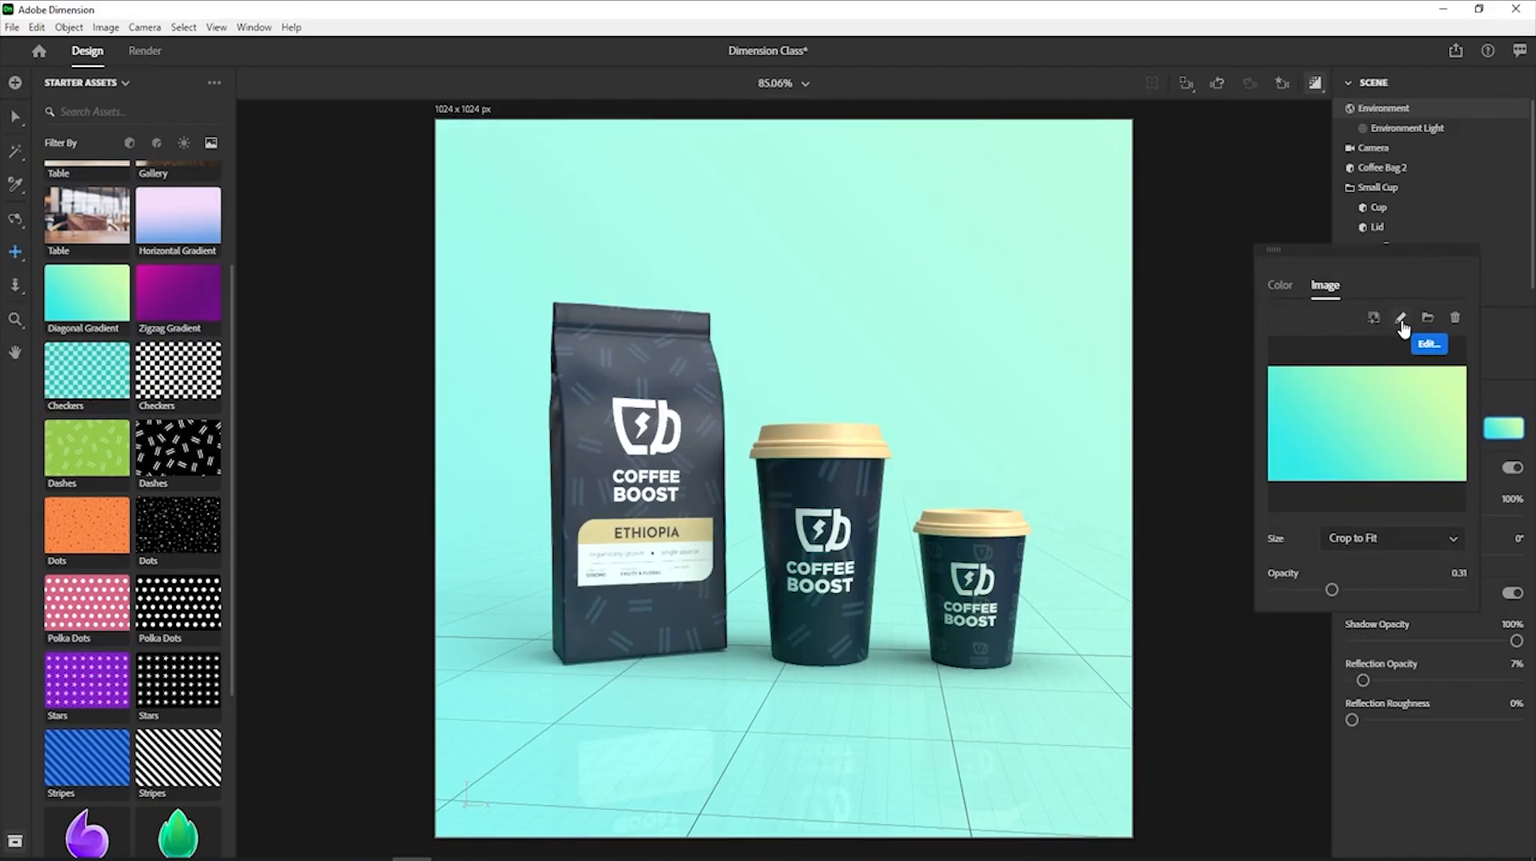
pyautogui.moveTo(1332, 590); pyautogui.dragTo(1314, 592)
pyautogui.moveTo(1315, 592); pyautogui.dragTo(1329, 593)
pyautogui.click(1517, 433)
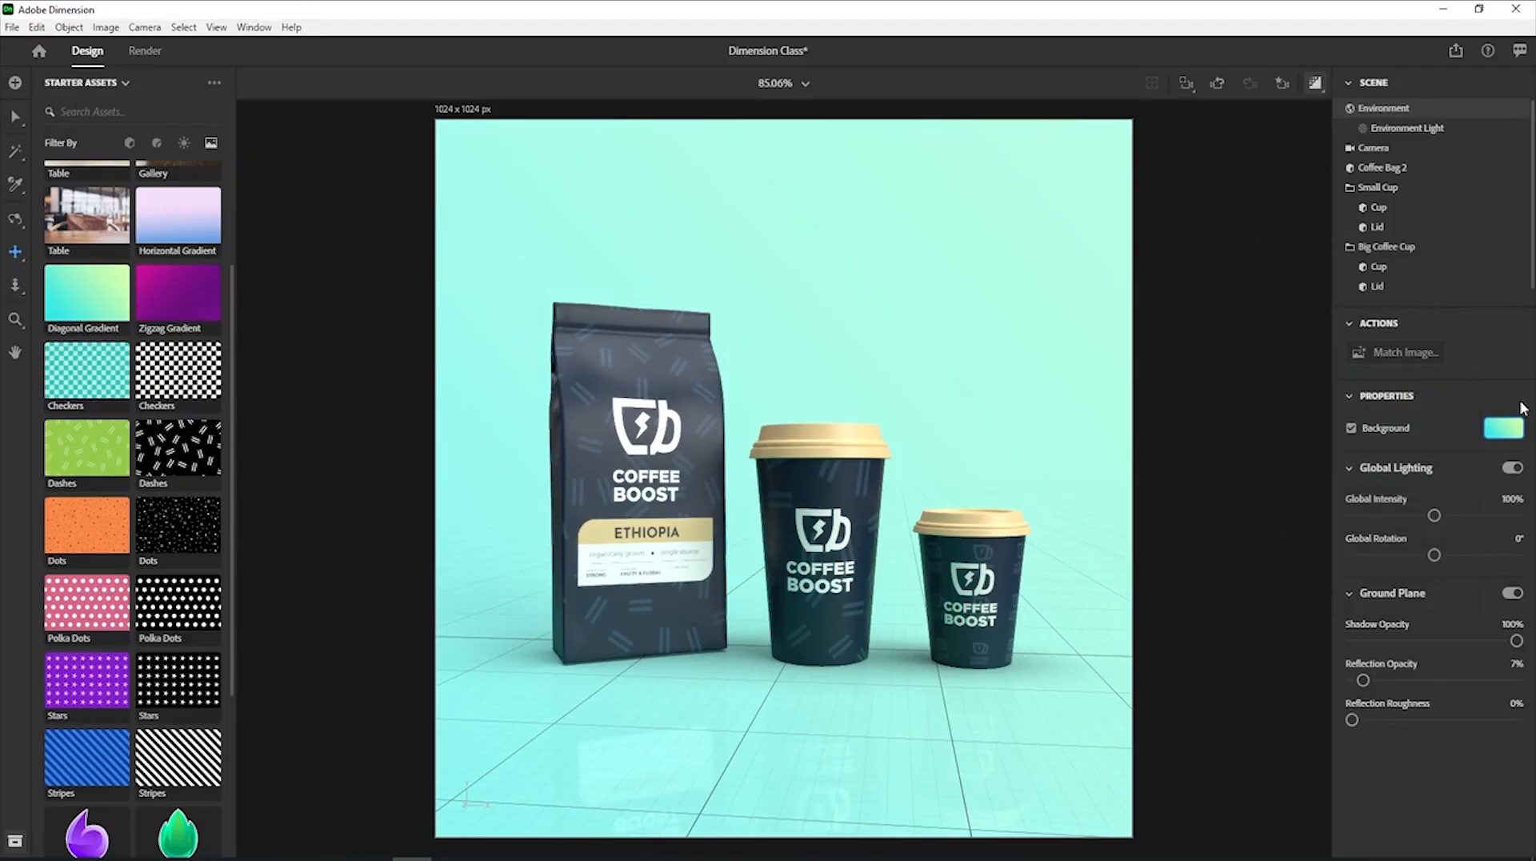
# Replace the background with the café Table image and set the image's opacity to 1.
pyautogui.scroll(3, 111, 193)
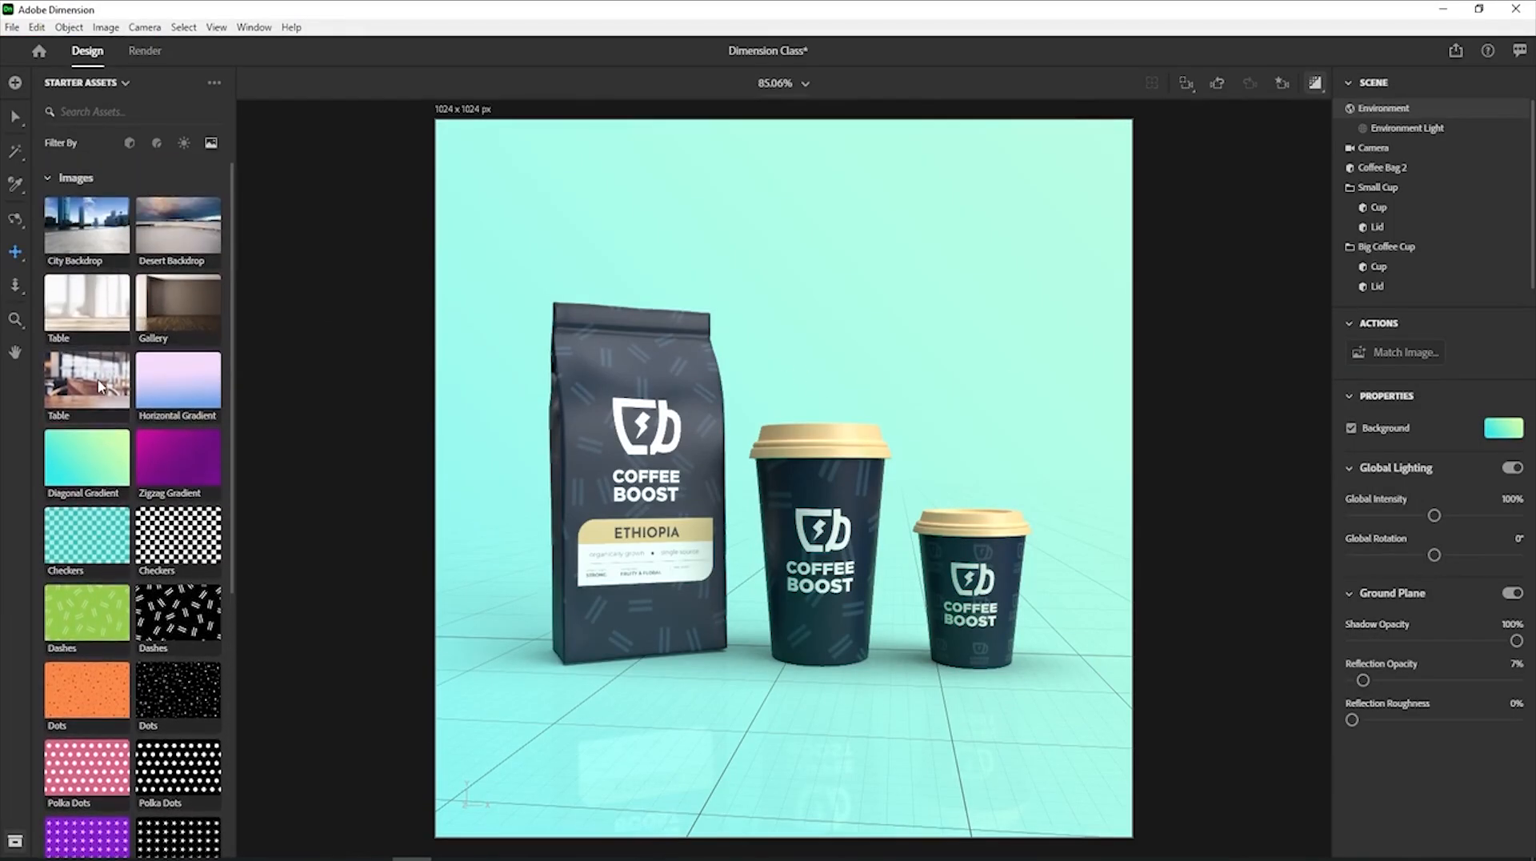
pyautogui.click(98, 324)
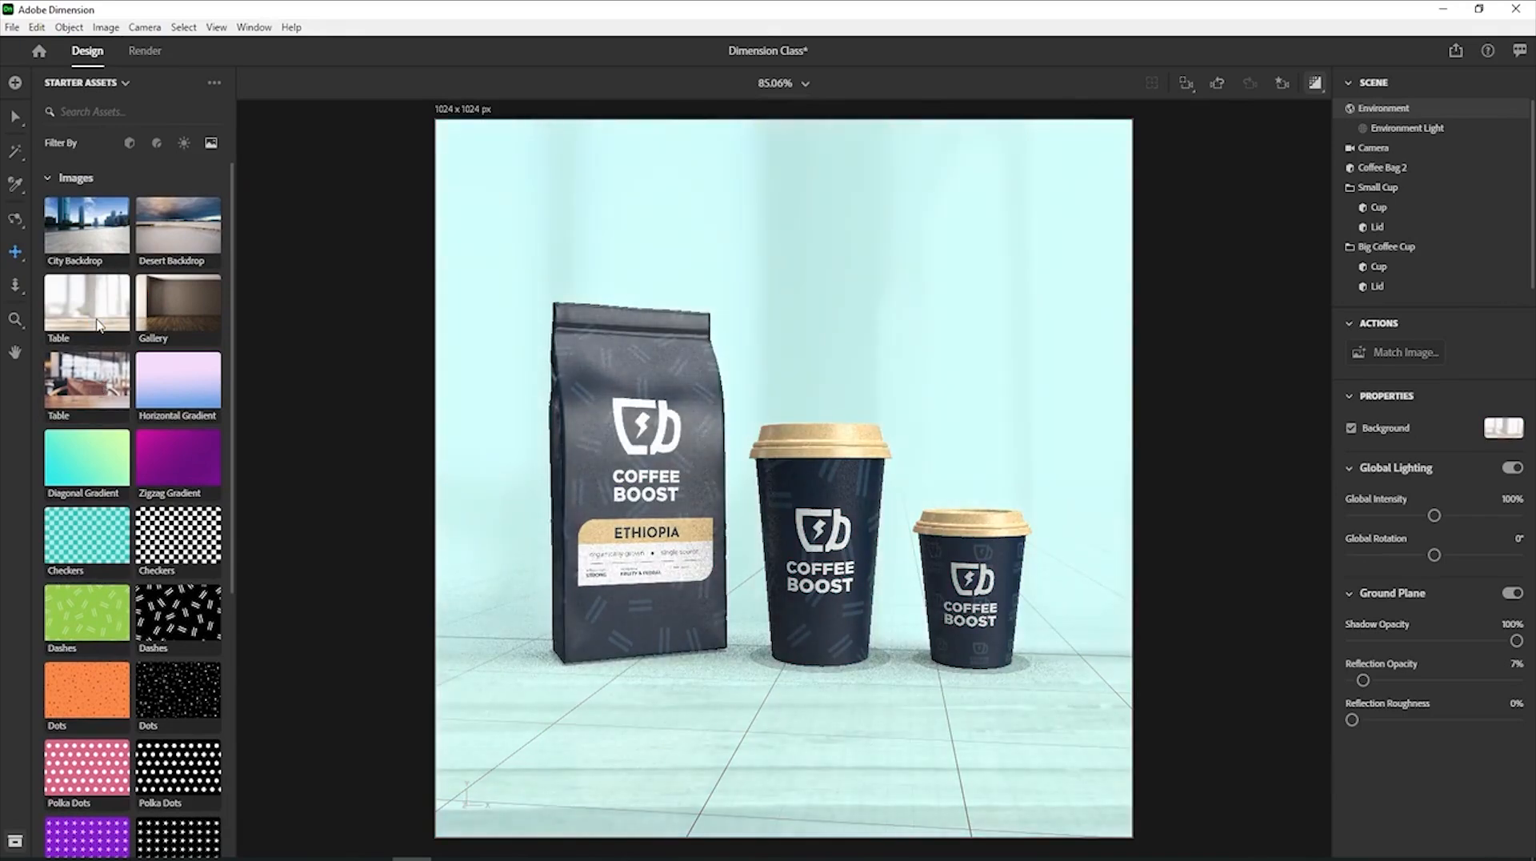
pyautogui.click(88, 390)
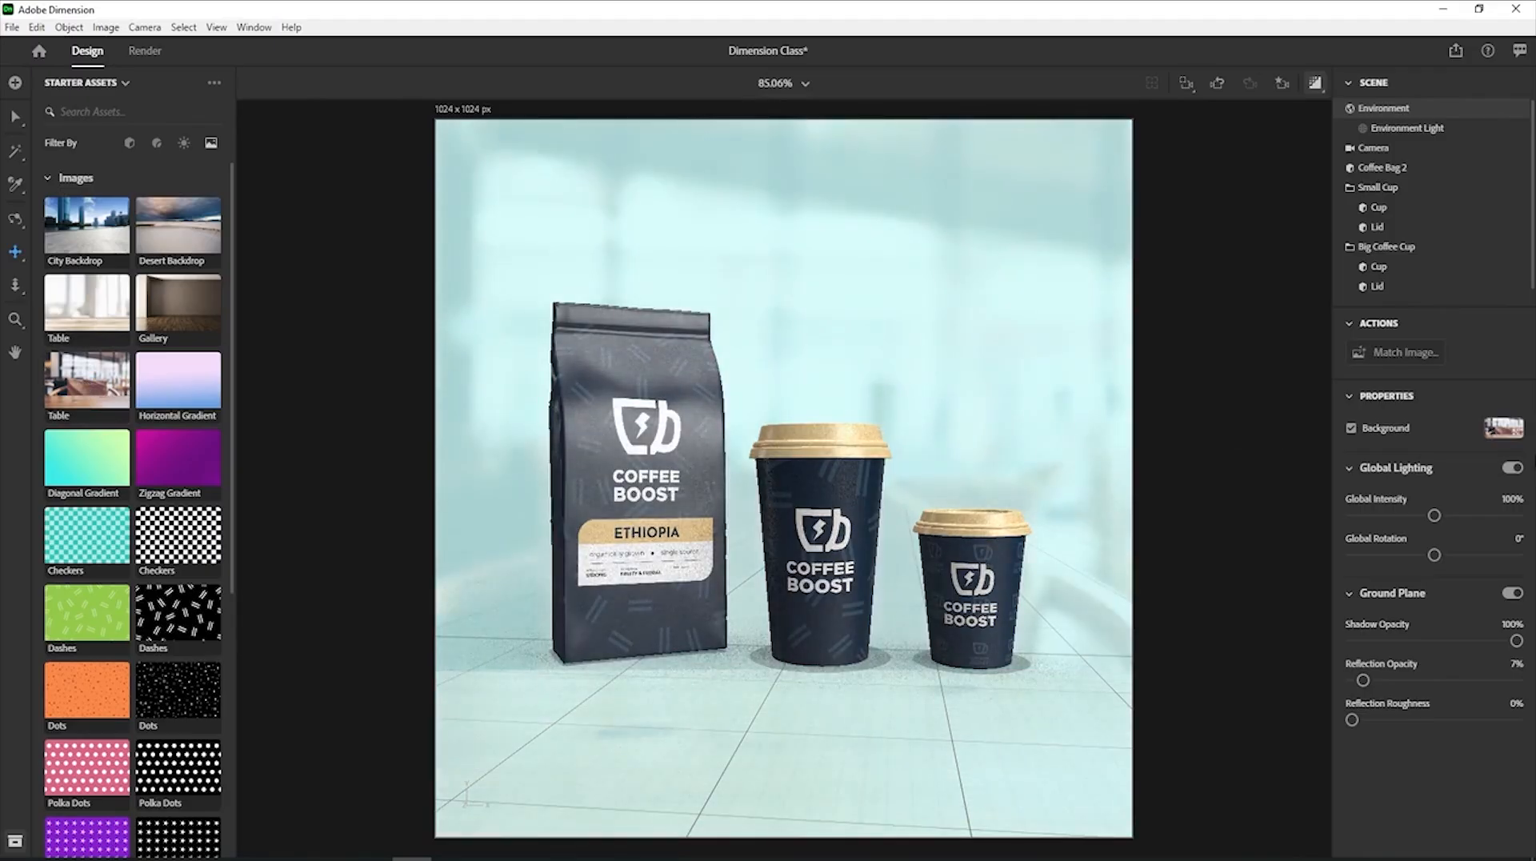
pyautogui.click(1504, 428)
pyautogui.moveTo(1329, 590); pyautogui.dragTo(1504, 598)
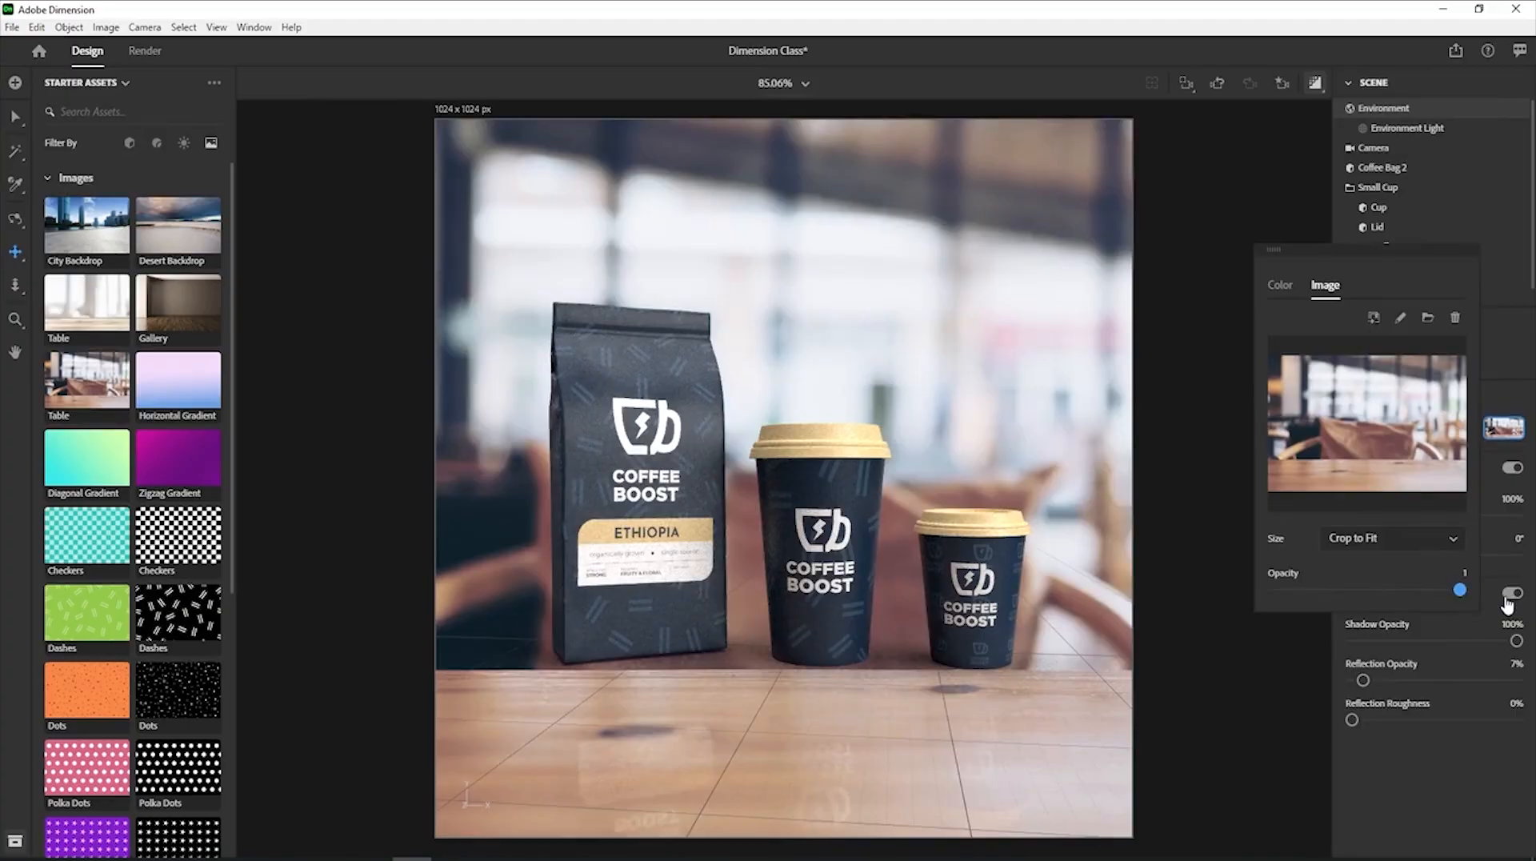
pyautogui.click(1533, 355)
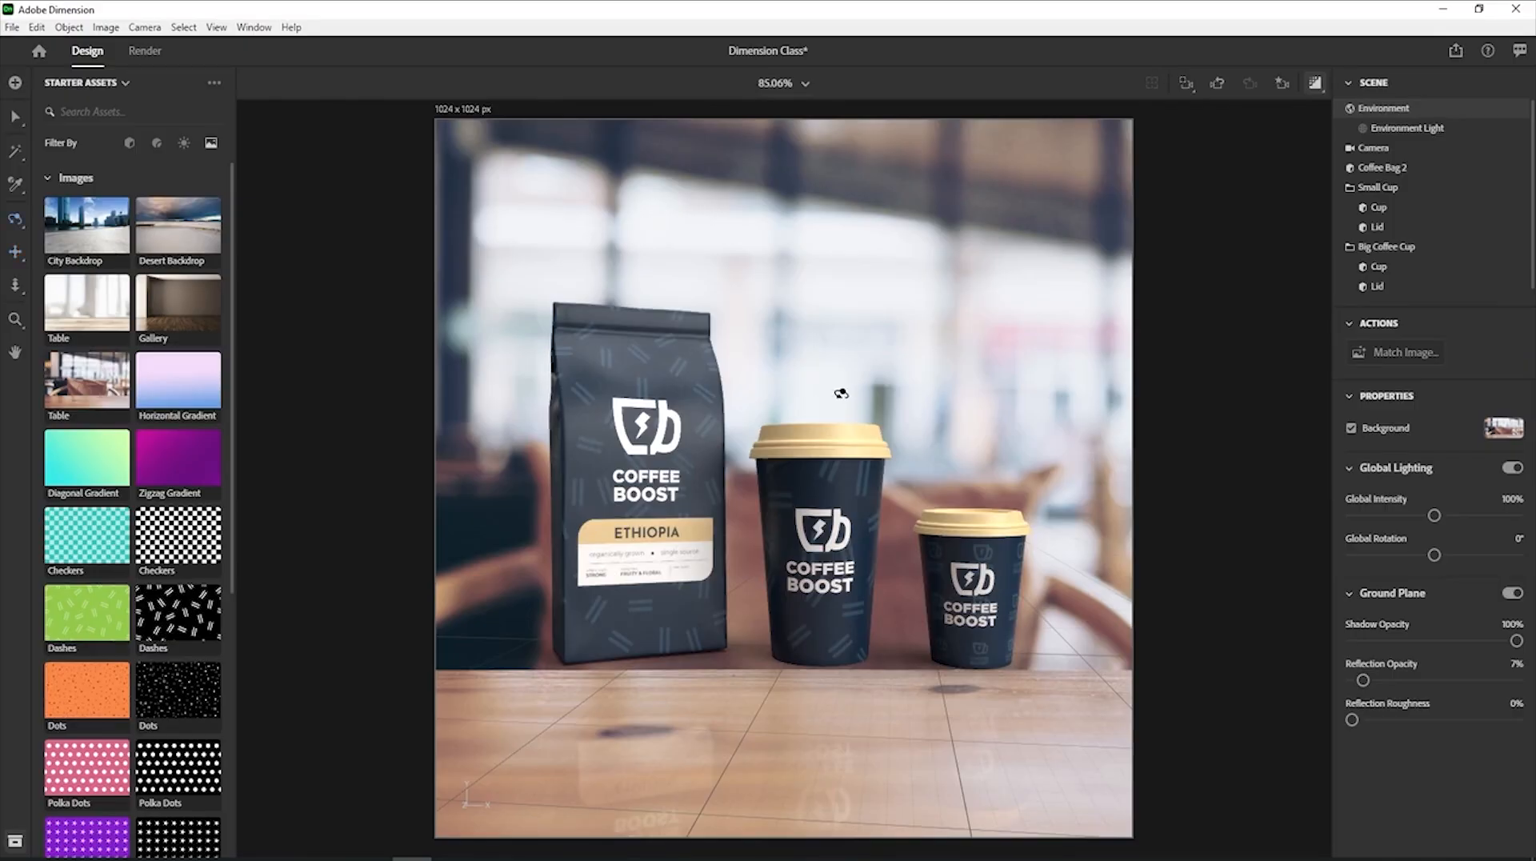
# Match the scene to the background image with multiple lights and the camera perspective, leaving out the canvas resize.
pyautogui.moveTo(840, 401)
pyautogui.mouseDown()
pyautogui.moveTo(838, 333)
pyautogui.moveTo(836, 447)
pyautogui.moveTo(833, 372)
pyautogui.mouseUp()
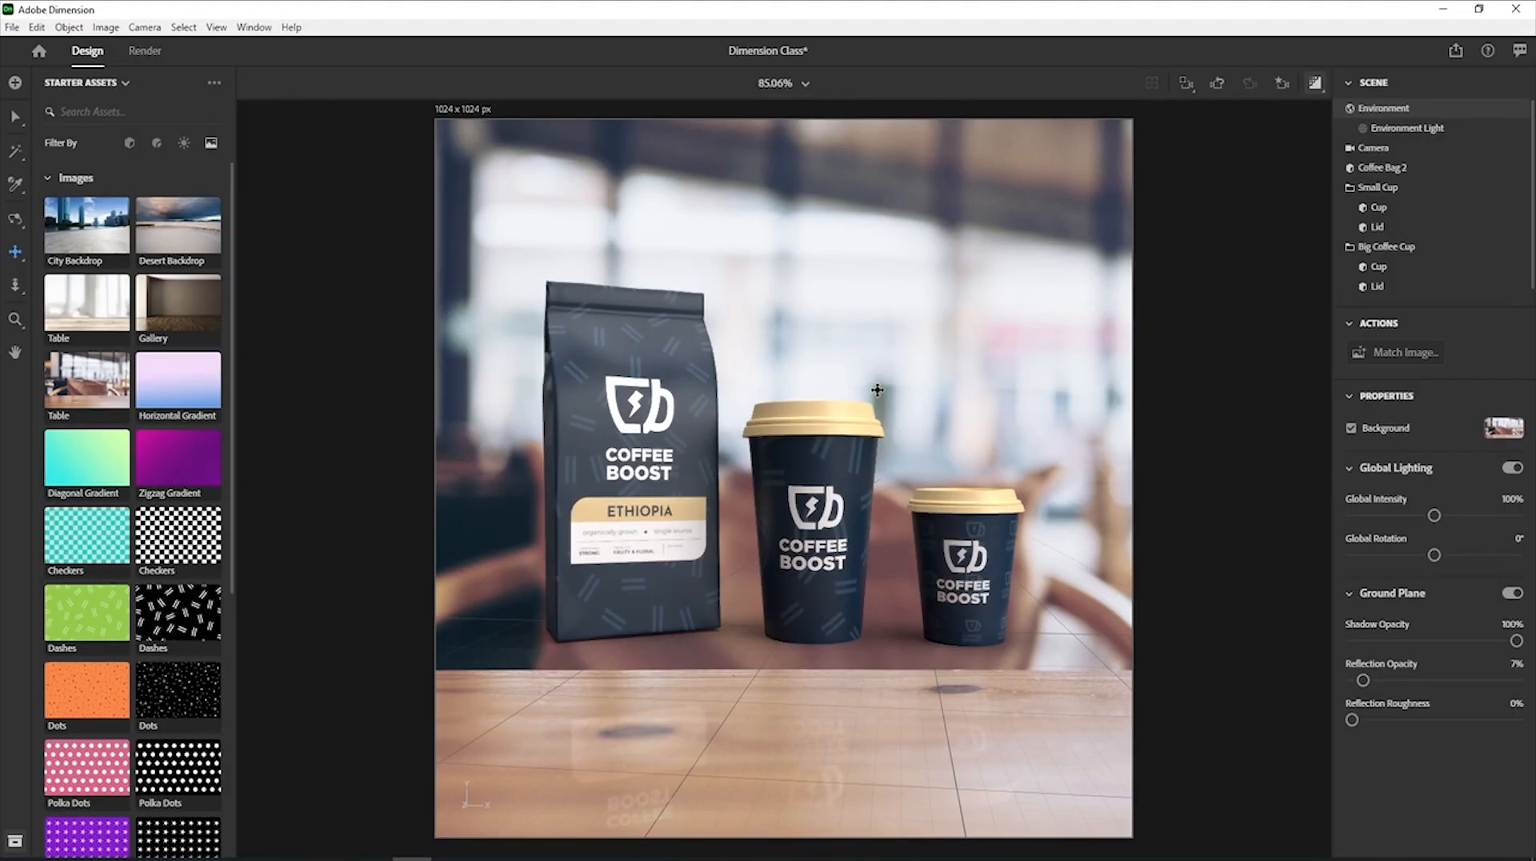
pyautogui.click(1381, 354)
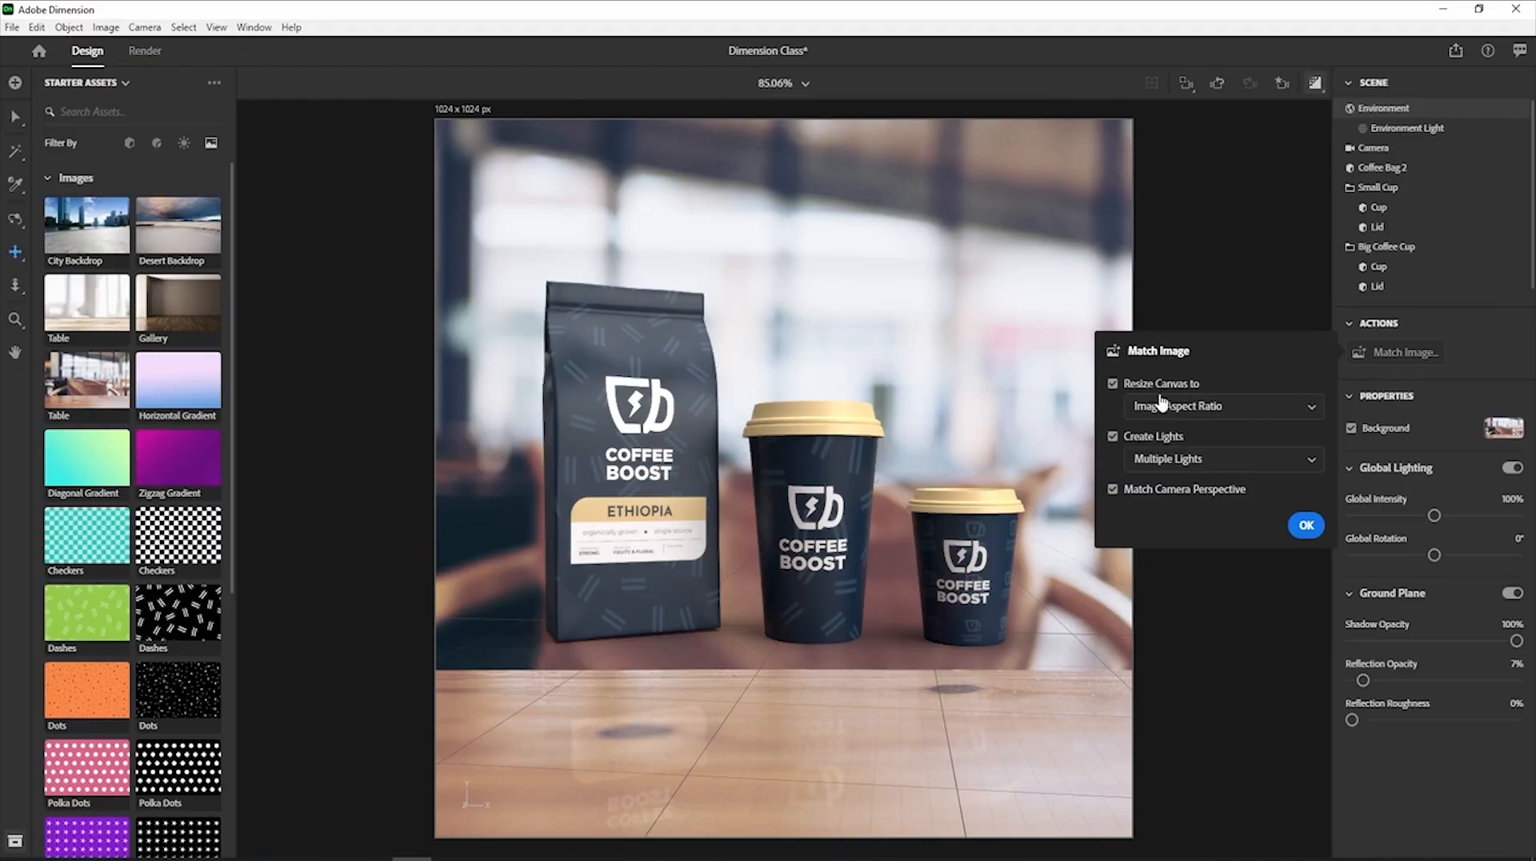
pyautogui.click(1113, 384)
pyautogui.click(1307, 527)
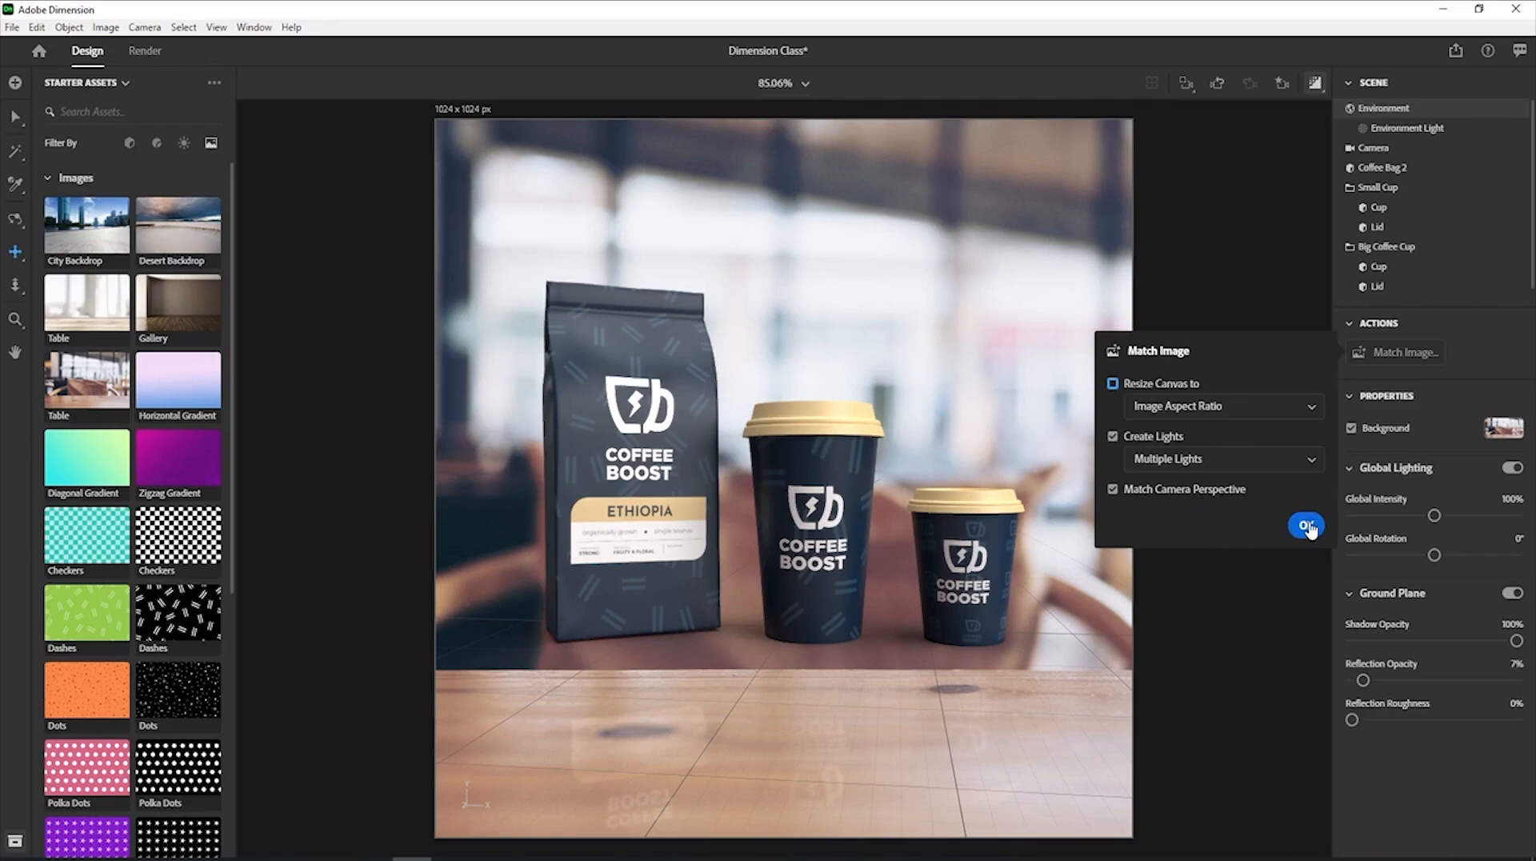
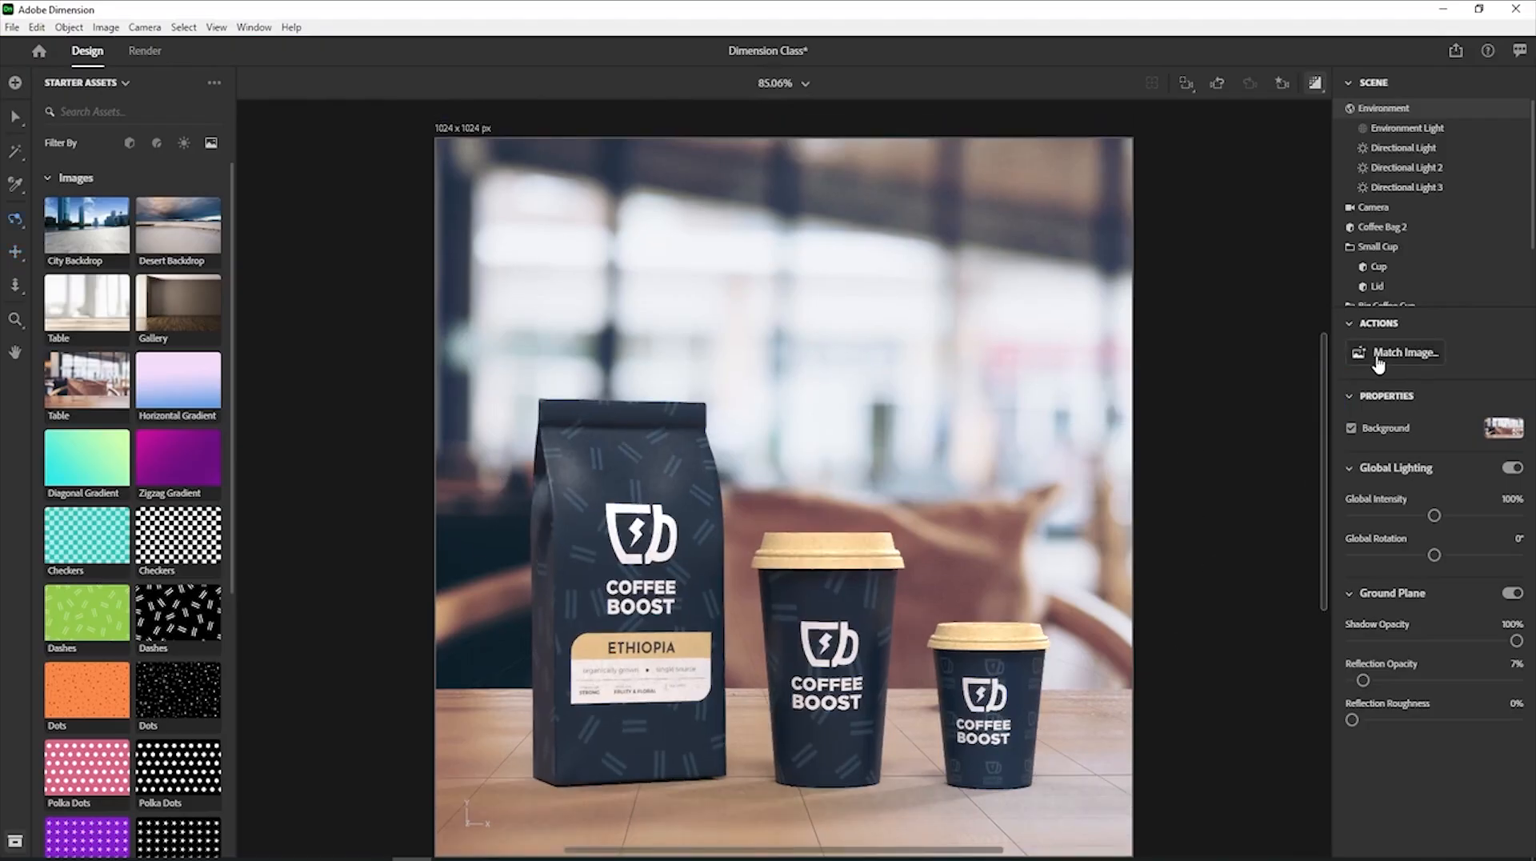
# Match the image again with the canvas resized to the image aspect ratio, and dolly the camera back to frame all the products.
pyautogui.click(1378, 362)
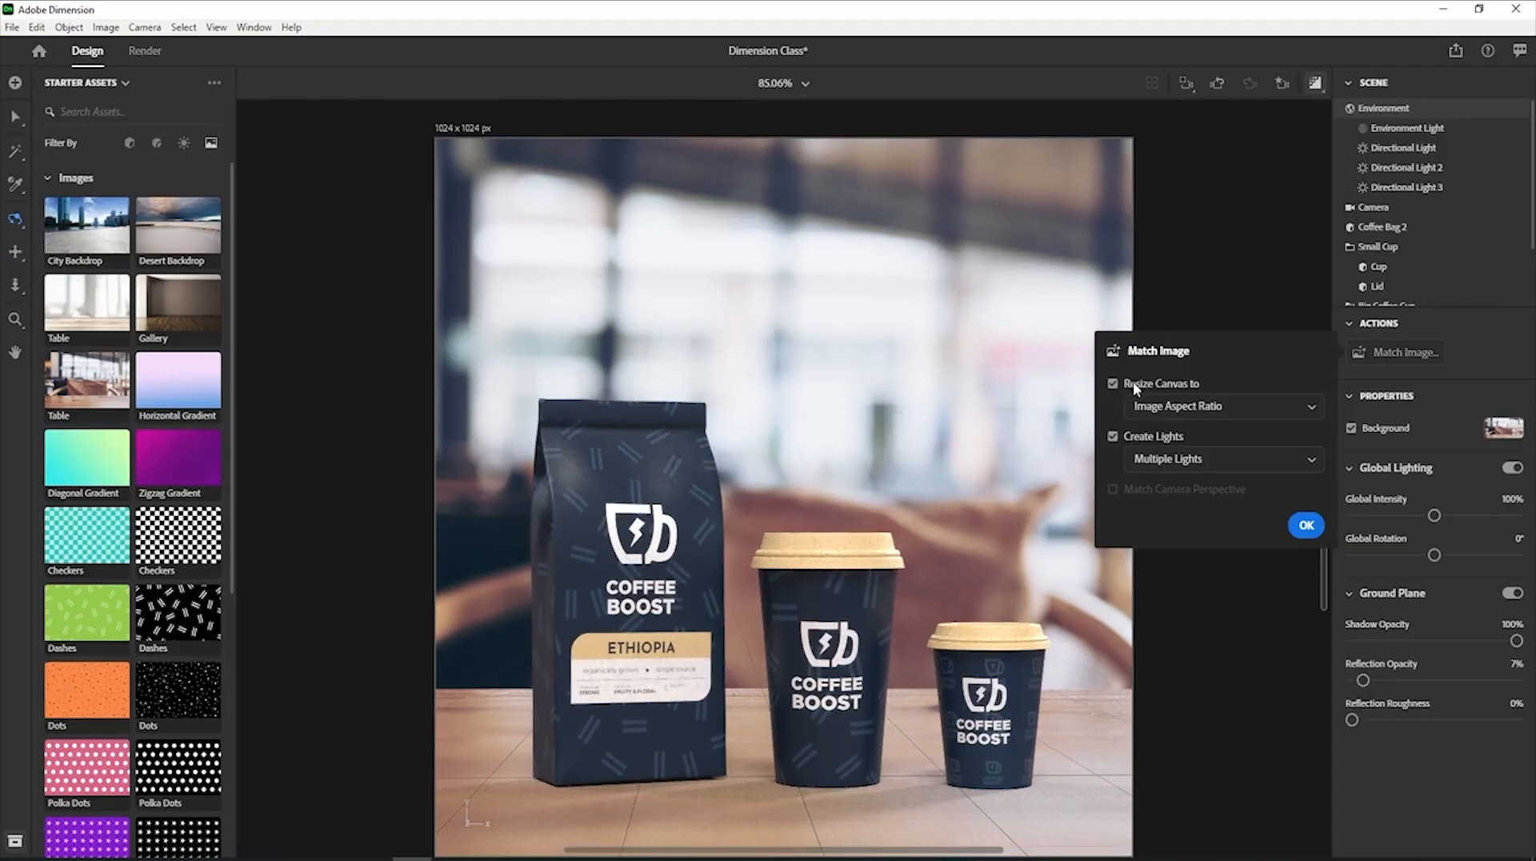
pyautogui.click(1309, 526)
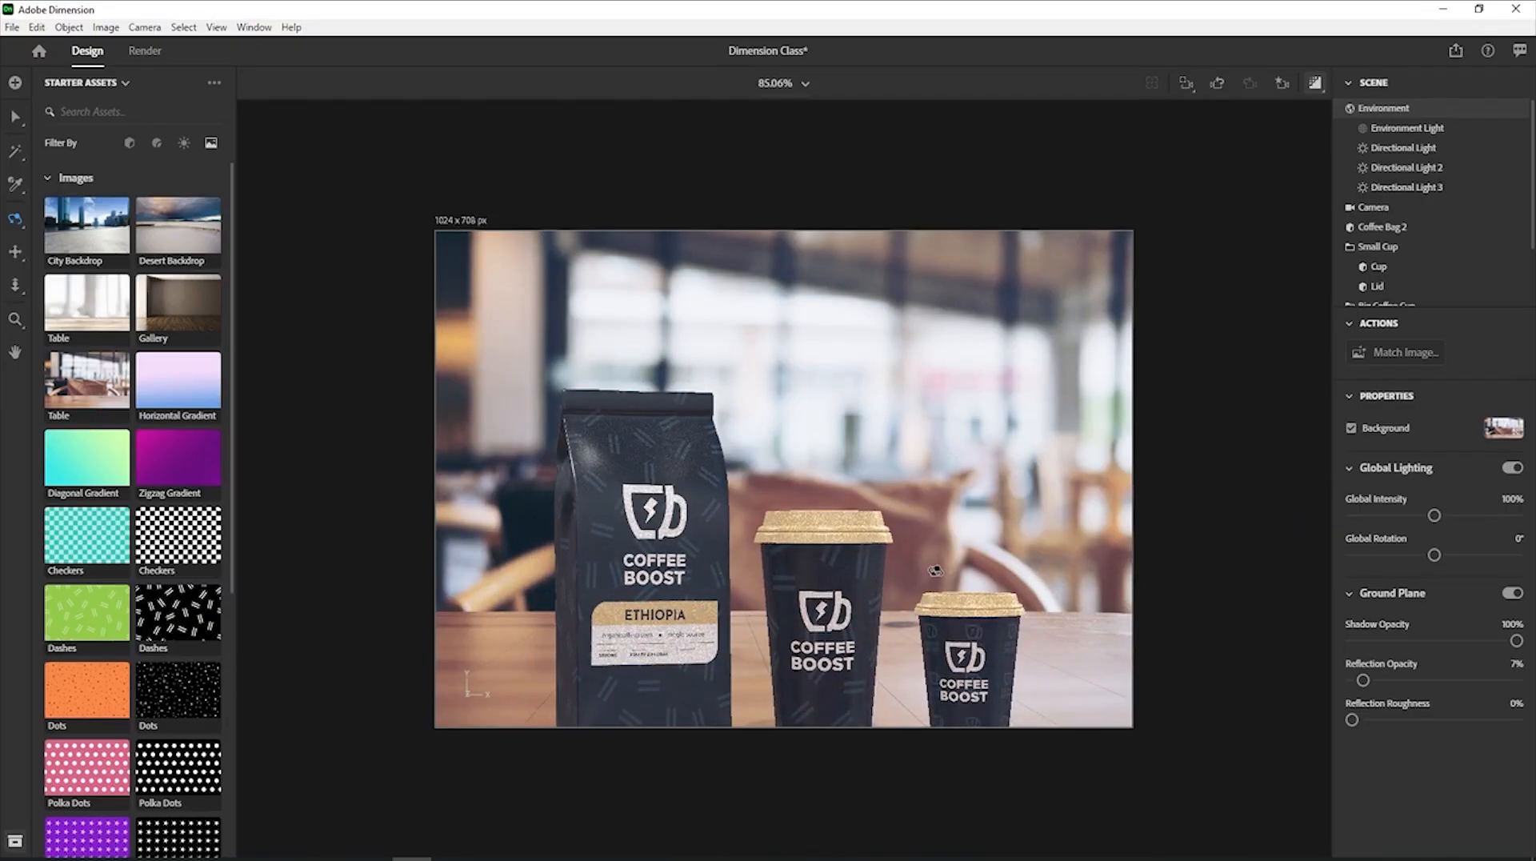
pyautogui.moveTo(952, 516); pyautogui.dragTo(961, 560)
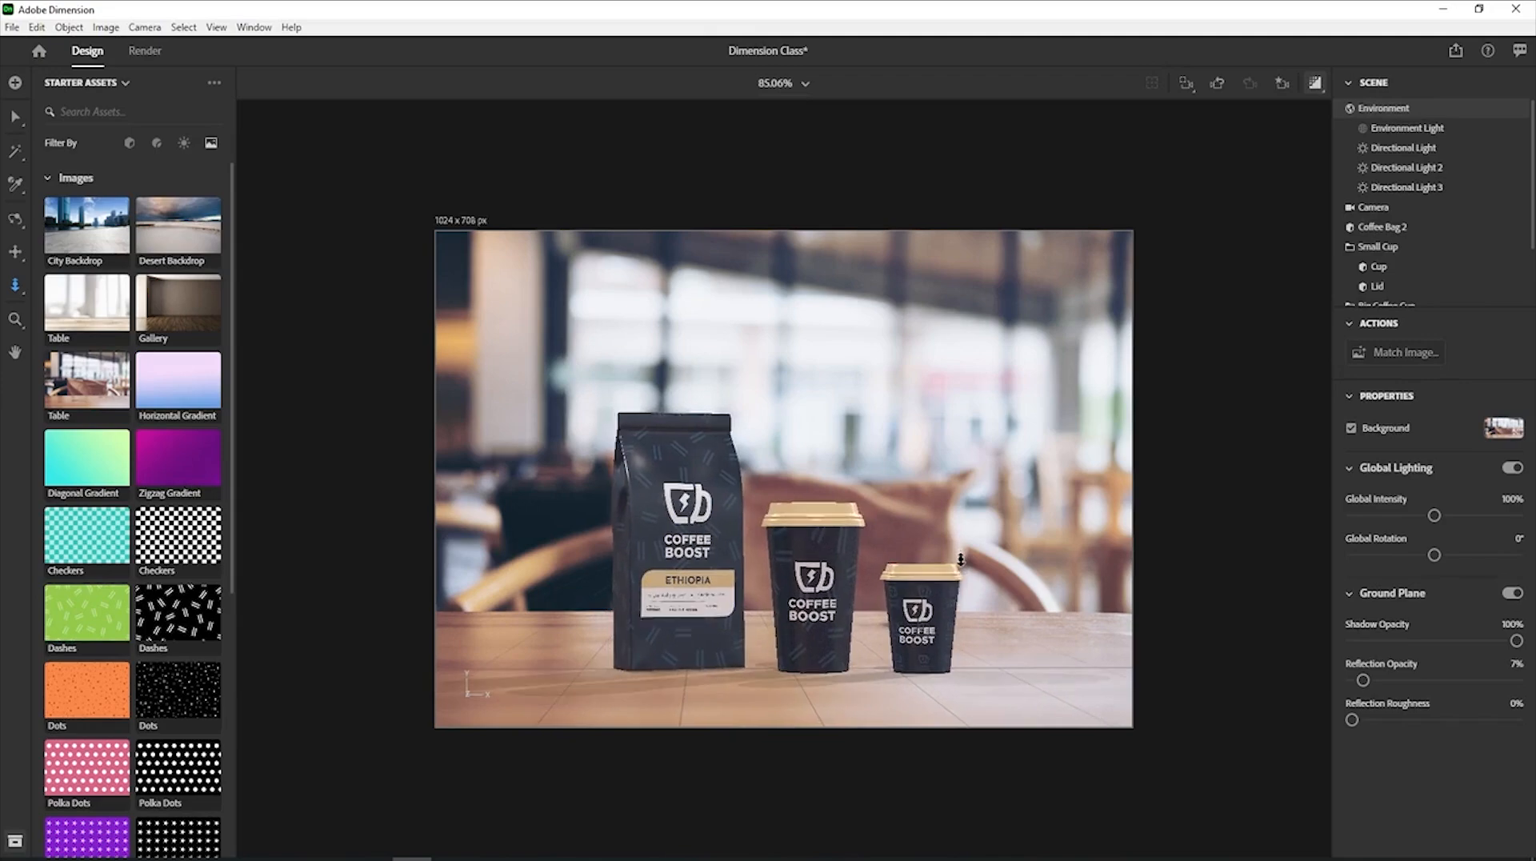
# Select the coffee bag and both cups together and scale them up slightly on the tabletop.
pyautogui.press('v')
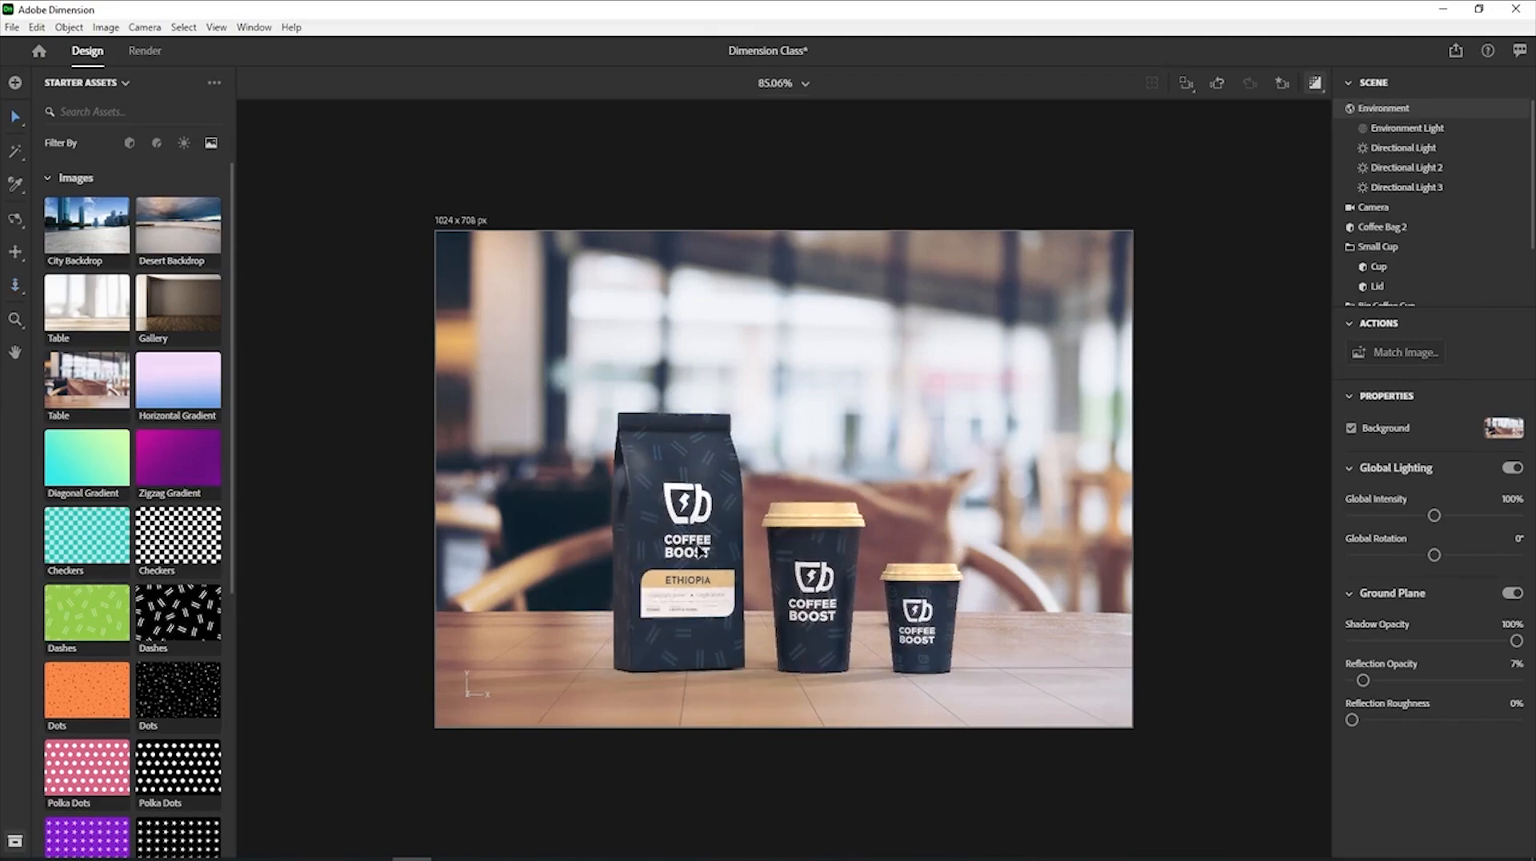
pyautogui.moveTo(560, 369); pyautogui.dragTo(995, 679)
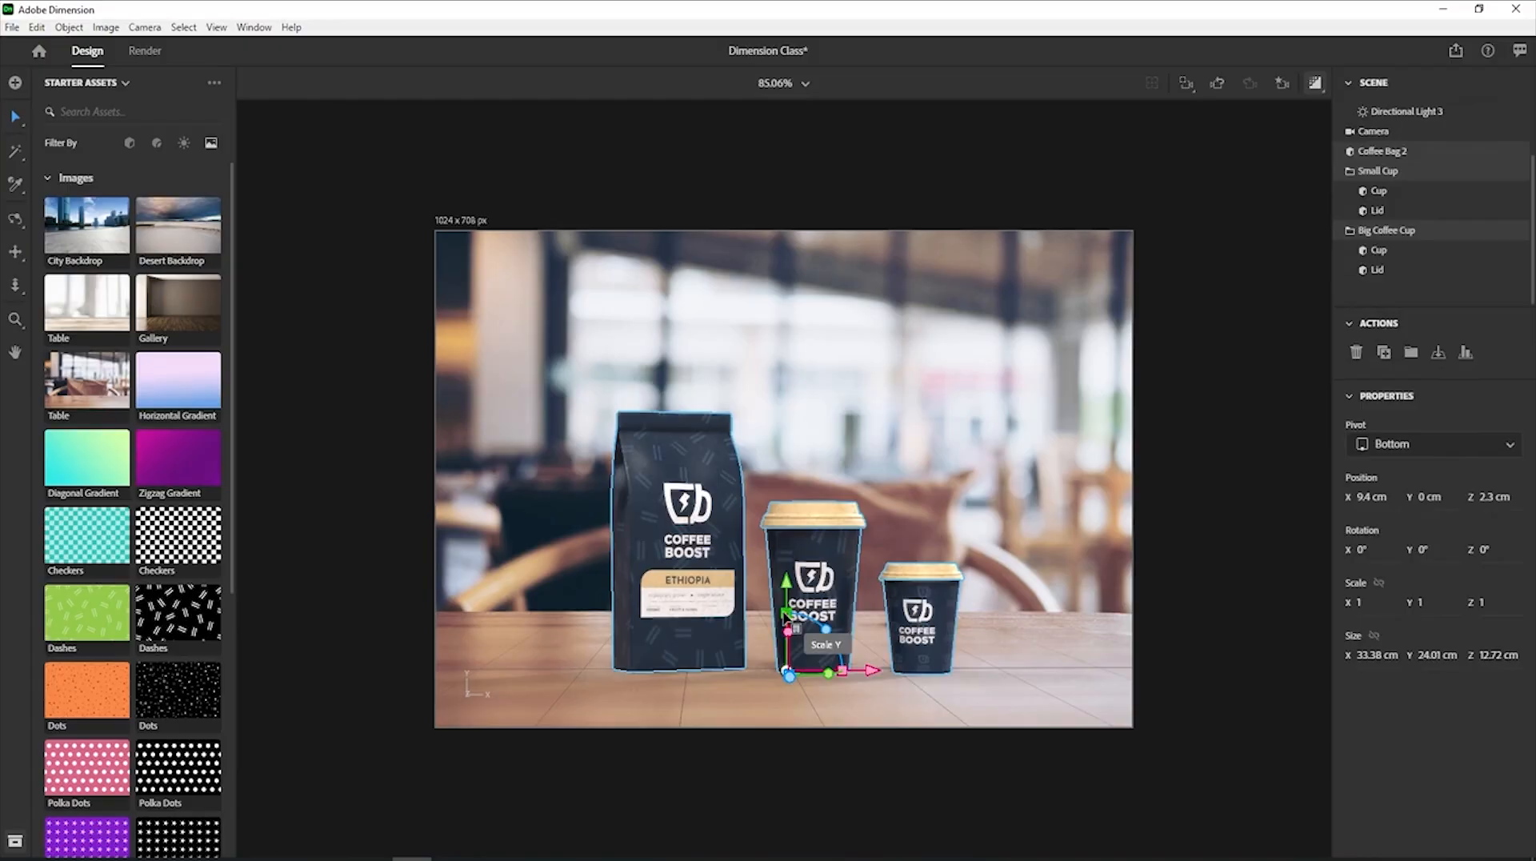
pyautogui.moveTo(787, 614); pyautogui.dragTo(793, 606)
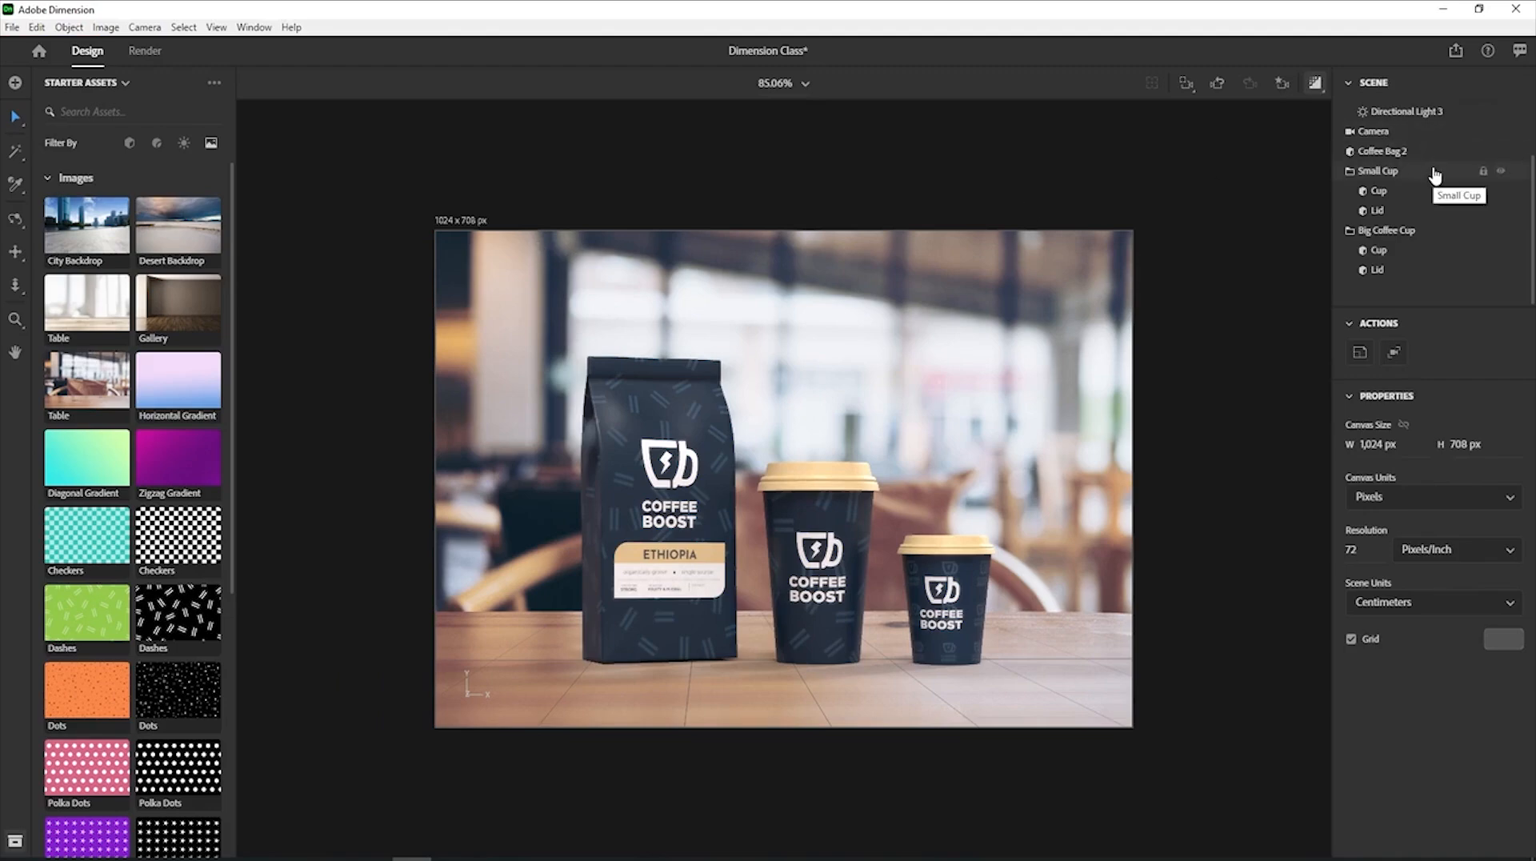
# Set the Environment Light's intensity to 101% and its rotation to 3°.
pyautogui.scroll(3, 1433, 168)
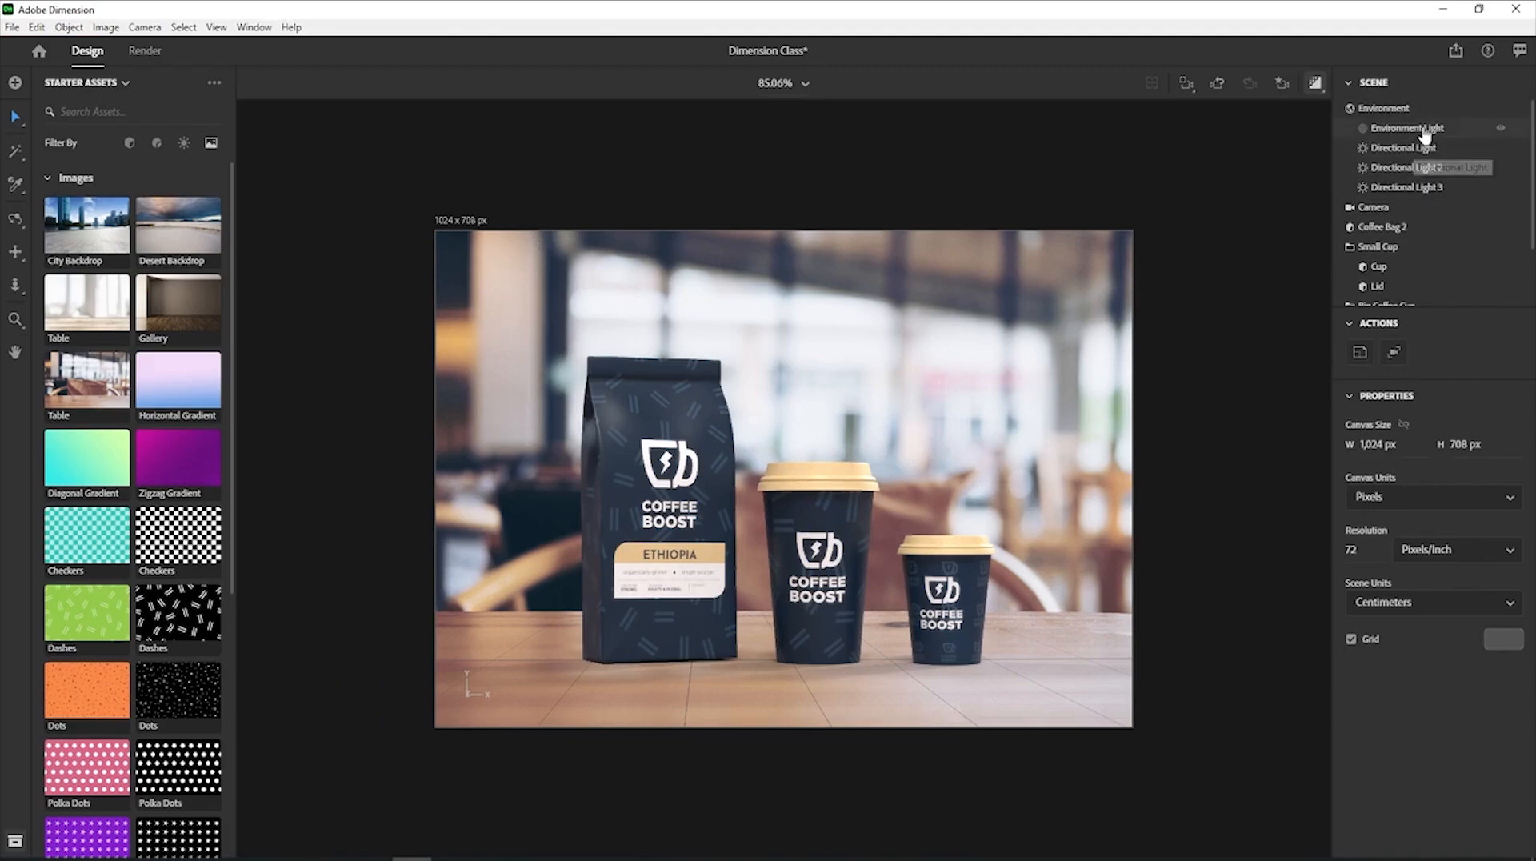
pyautogui.click(1425, 135)
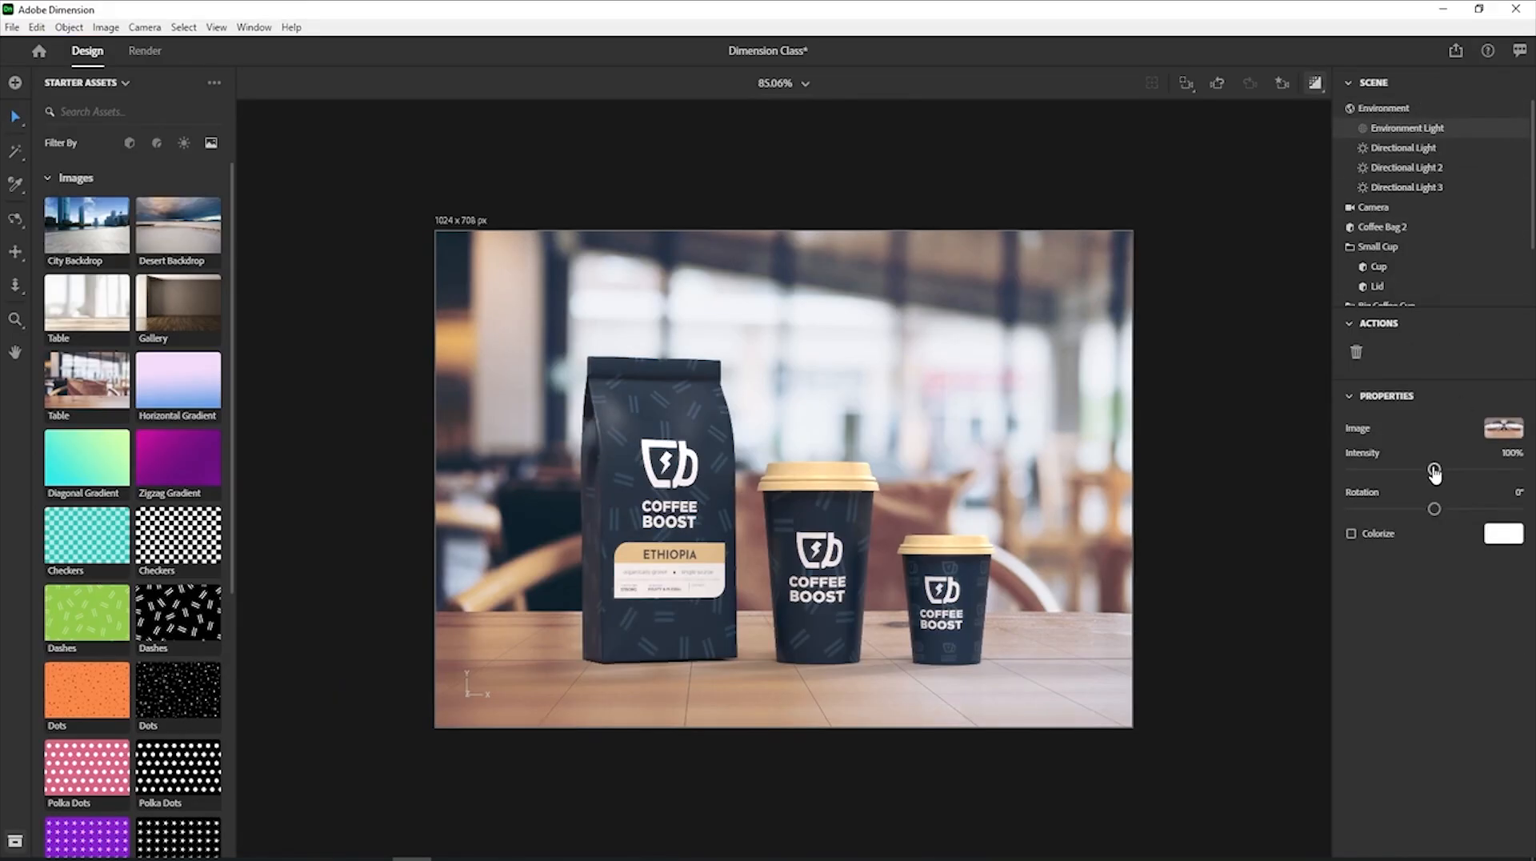
pyautogui.moveTo(1434, 472)
pyautogui.mouseDown()
pyautogui.moveTo(1499, 475)
pyautogui.moveTo(1400, 470)
pyautogui.moveTo(1478, 484)
pyautogui.moveTo(1400, 477)
pyautogui.moveTo(1458, 479)
pyautogui.moveTo(1438, 480)
pyautogui.mouseUp()
pyautogui.moveTo(1435, 509)
pyautogui.mouseDown()
pyautogui.moveTo(1452, 511)
pyautogui.moveTo(1363, 533)
pyautogui.moveTo(1495, 518)
pyautogui.moveTo(1438, 519)
pyautogui.mouseUp()
# Enable Colorize on the Environment Light and tint it pale yellow FFEE9C.
pyautogui.click(1351, 534)
pyautogui.click(1497, 538)
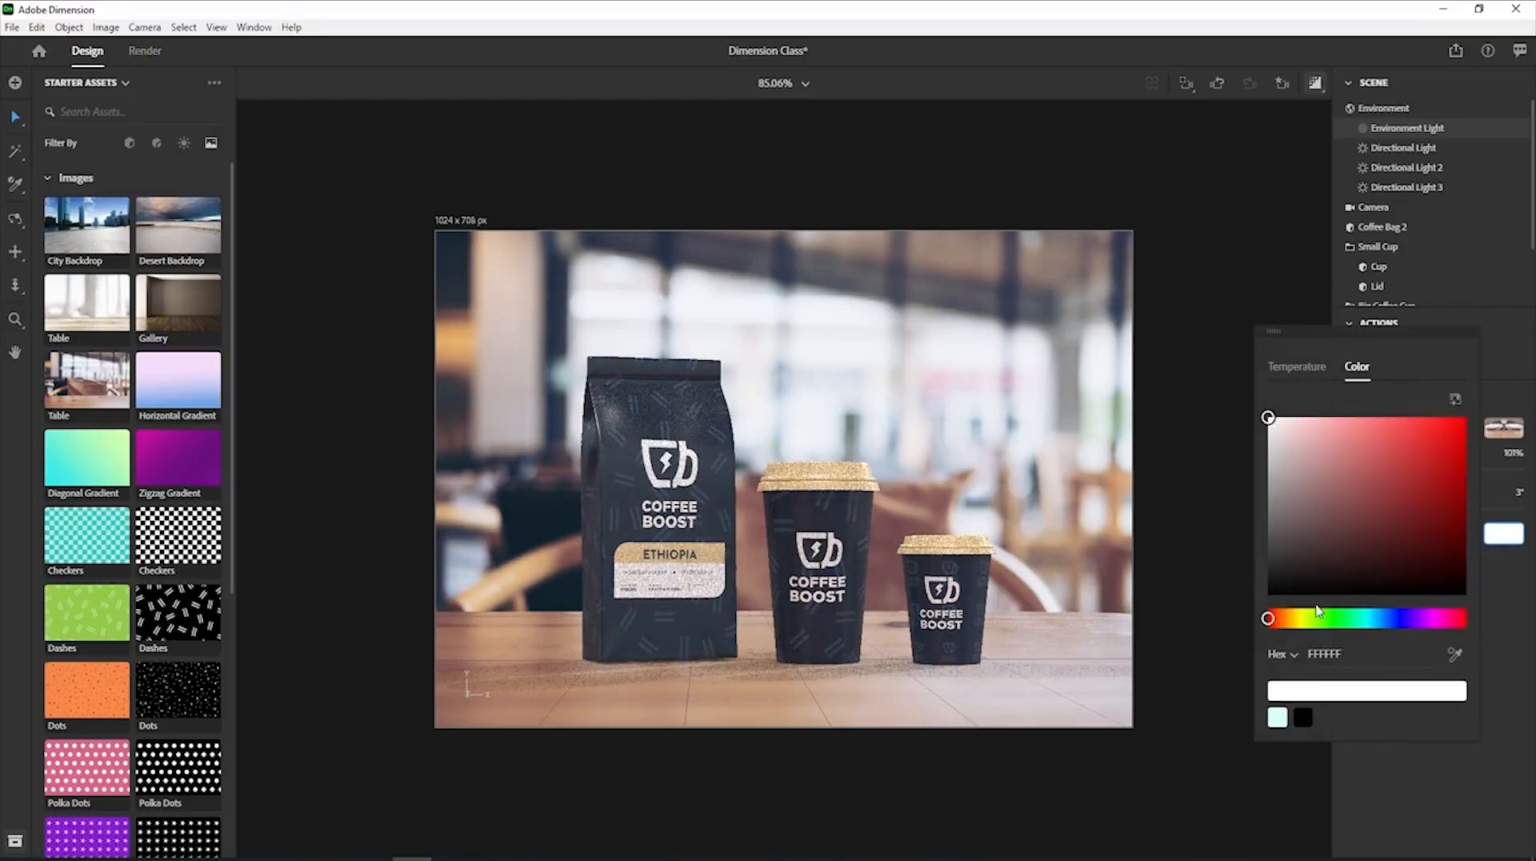
pyautogui.click(1294, 619)
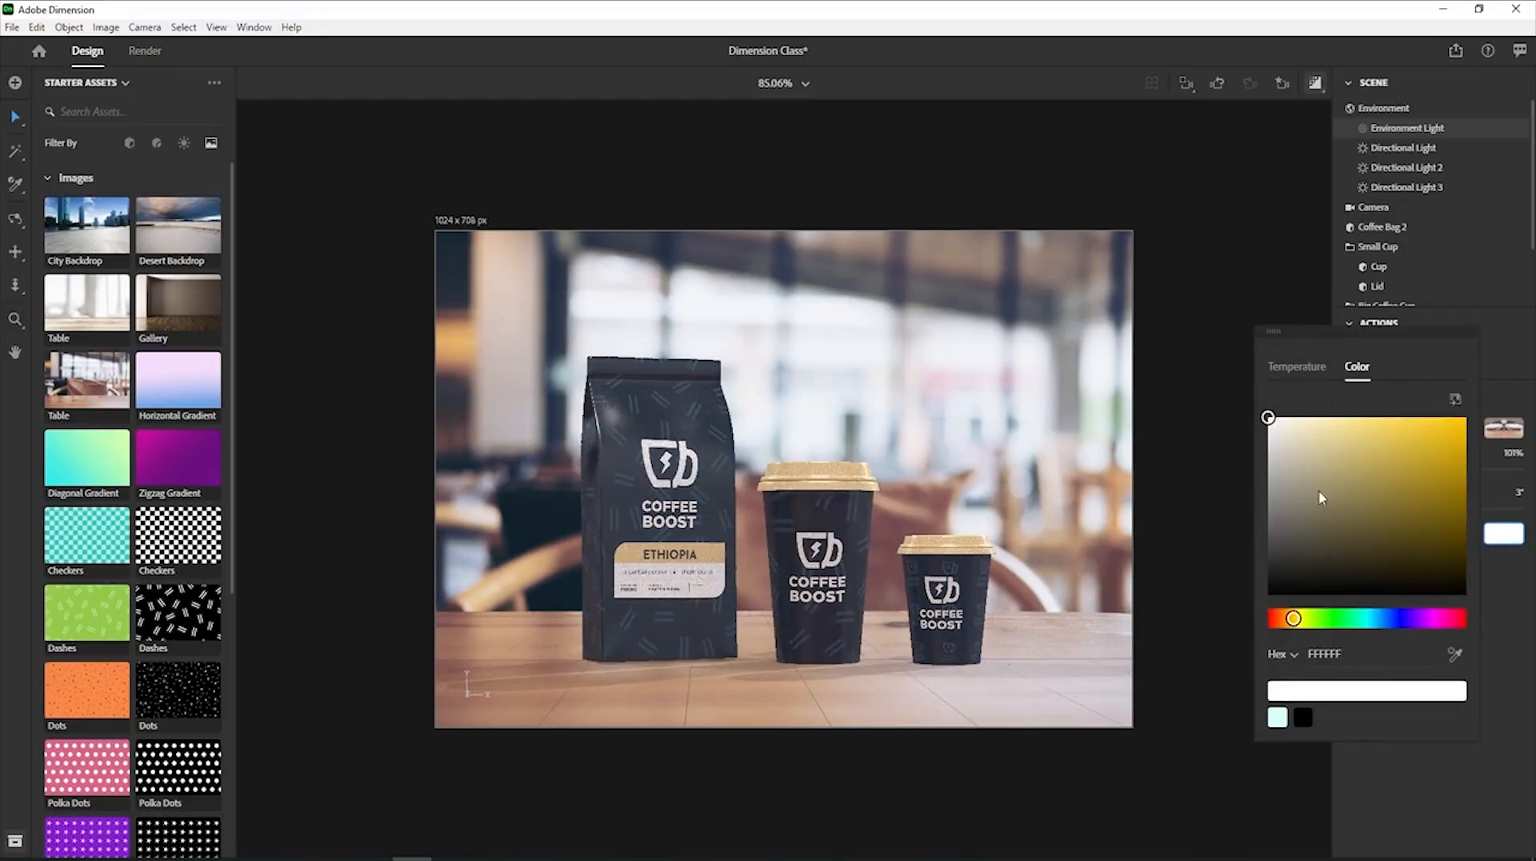
pyautogui.moveTo(1294, 618); pyautogui.dragTo(1283, 619)
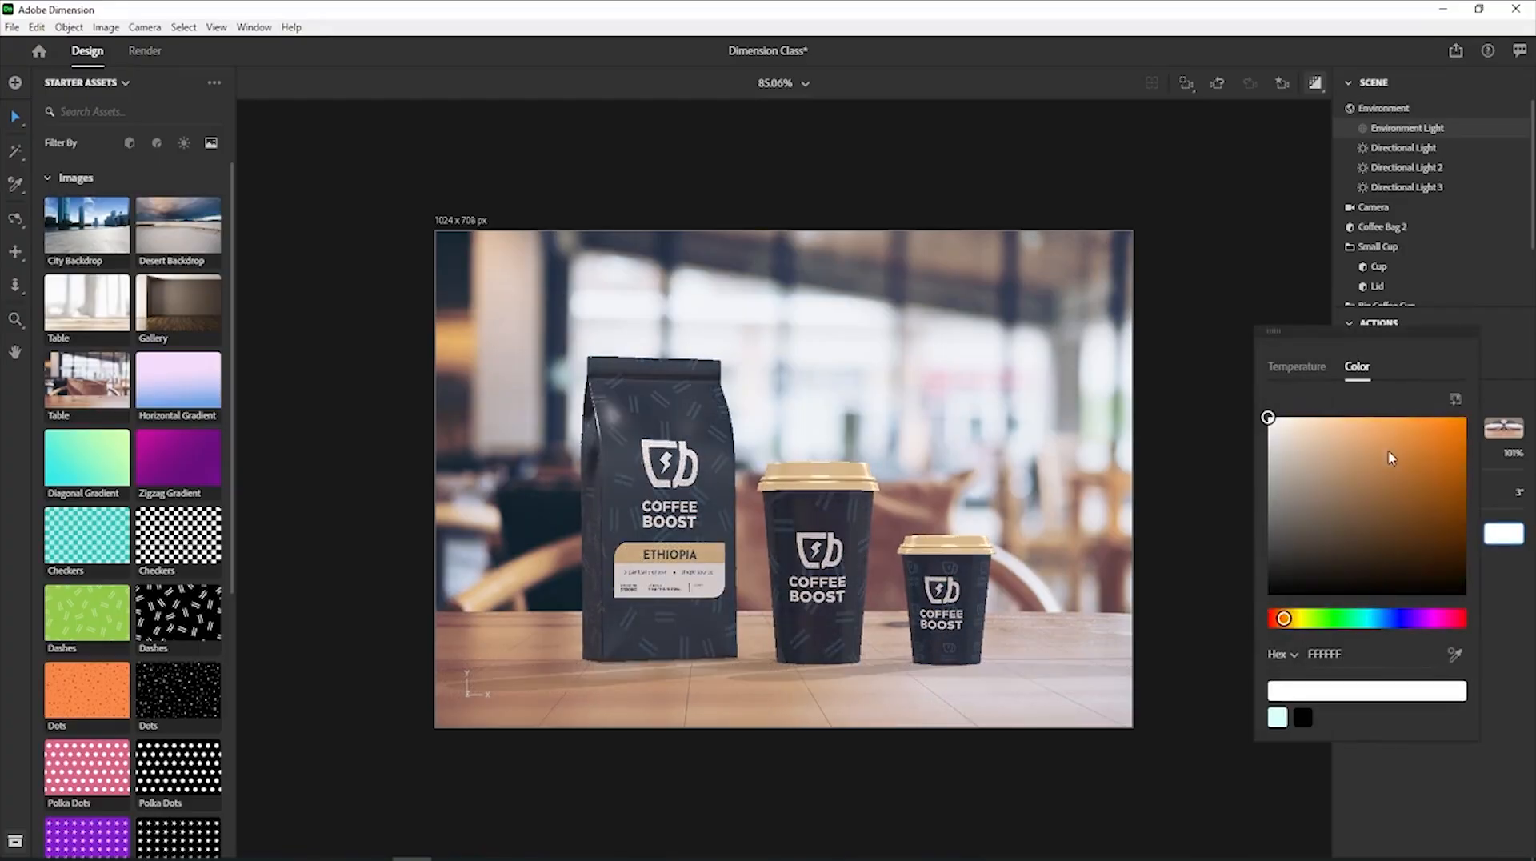
pyautogui.click(1371, 417)
pyautogui.click(1296, 618)
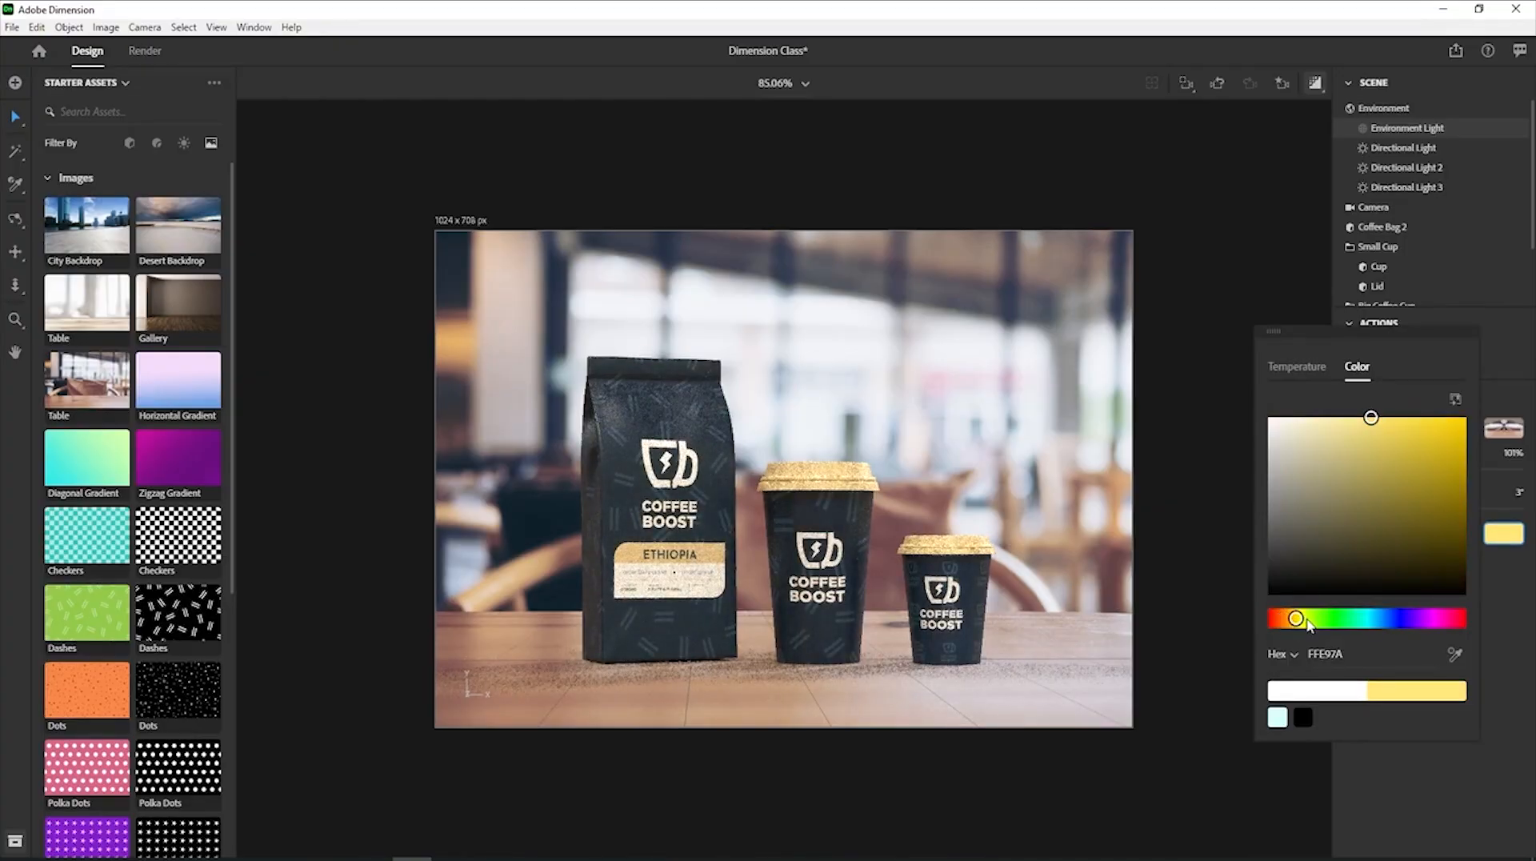
pyautogui.moveTo(1370, 417); pyautogui.dragTo(1345, 417)
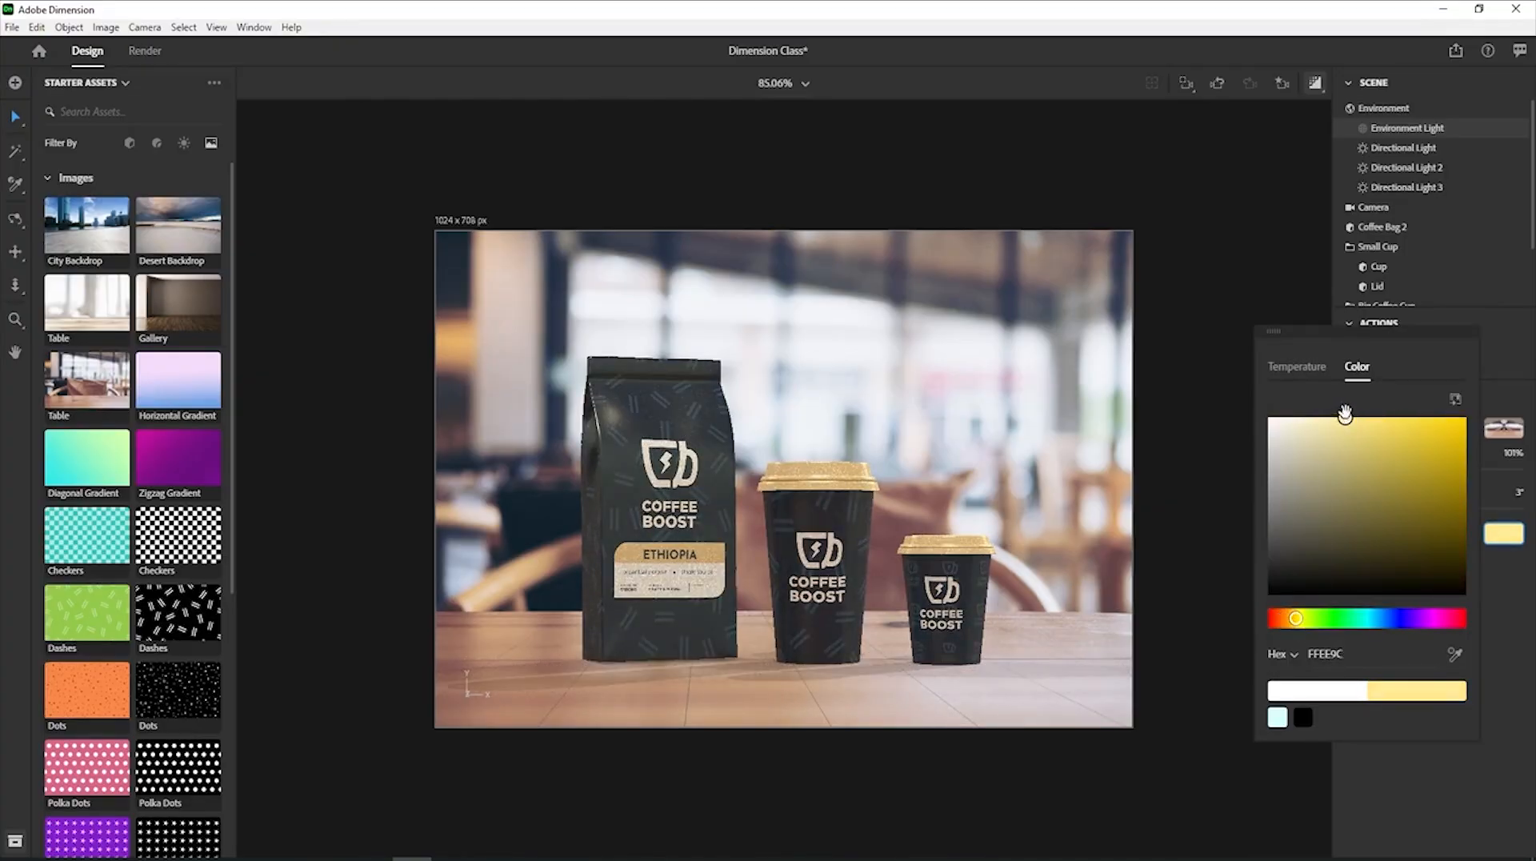
pyautogui.click(1343, 415)
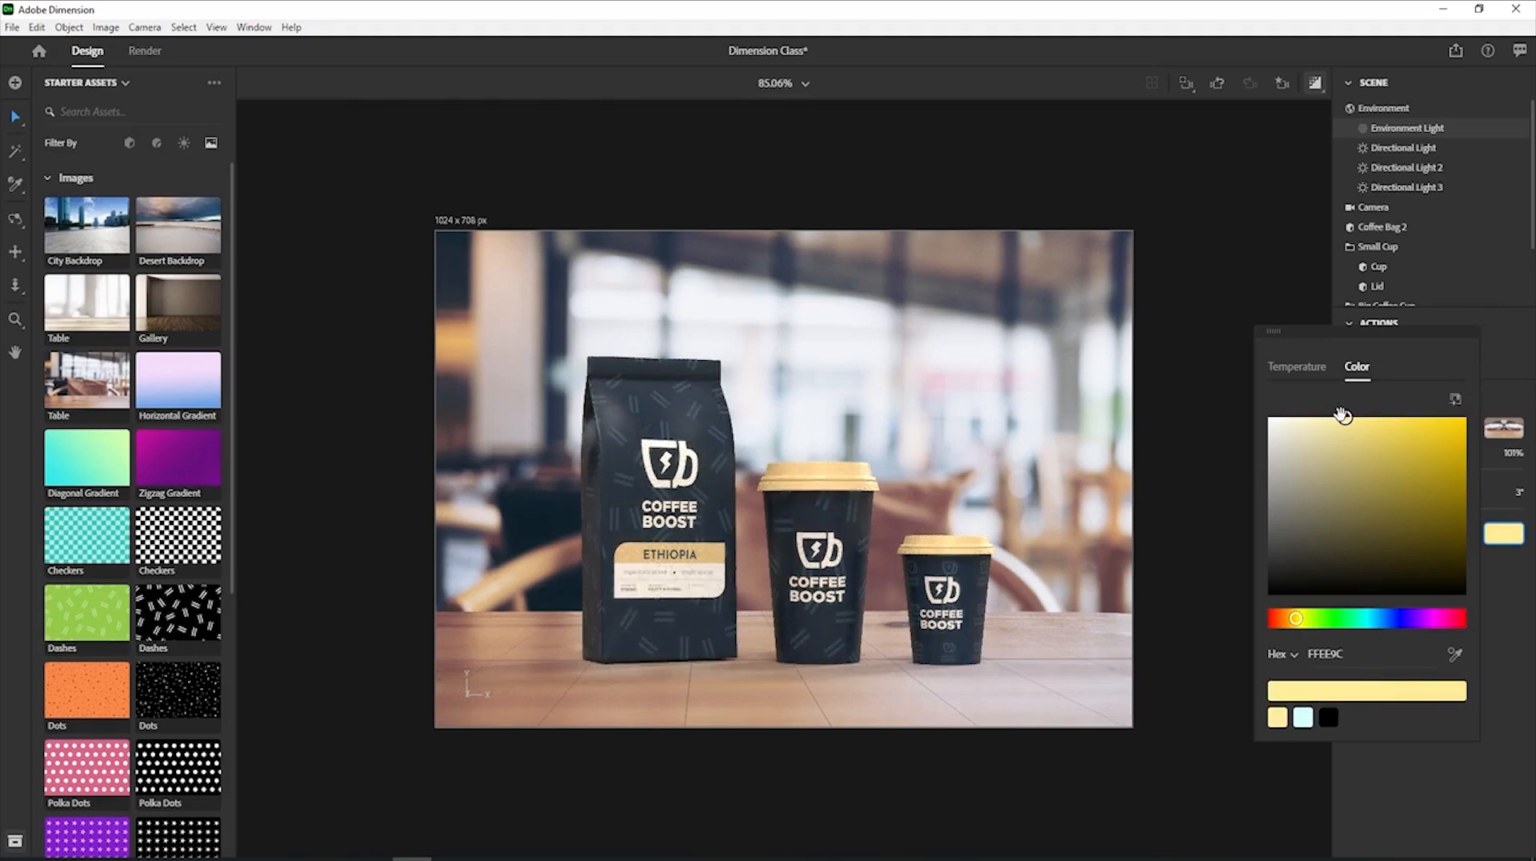
# Define the Environment Light's tint by colour temperature instead, with a custom warm value of 4,839 Kelvin.
pyautogui.click(1310, 379)
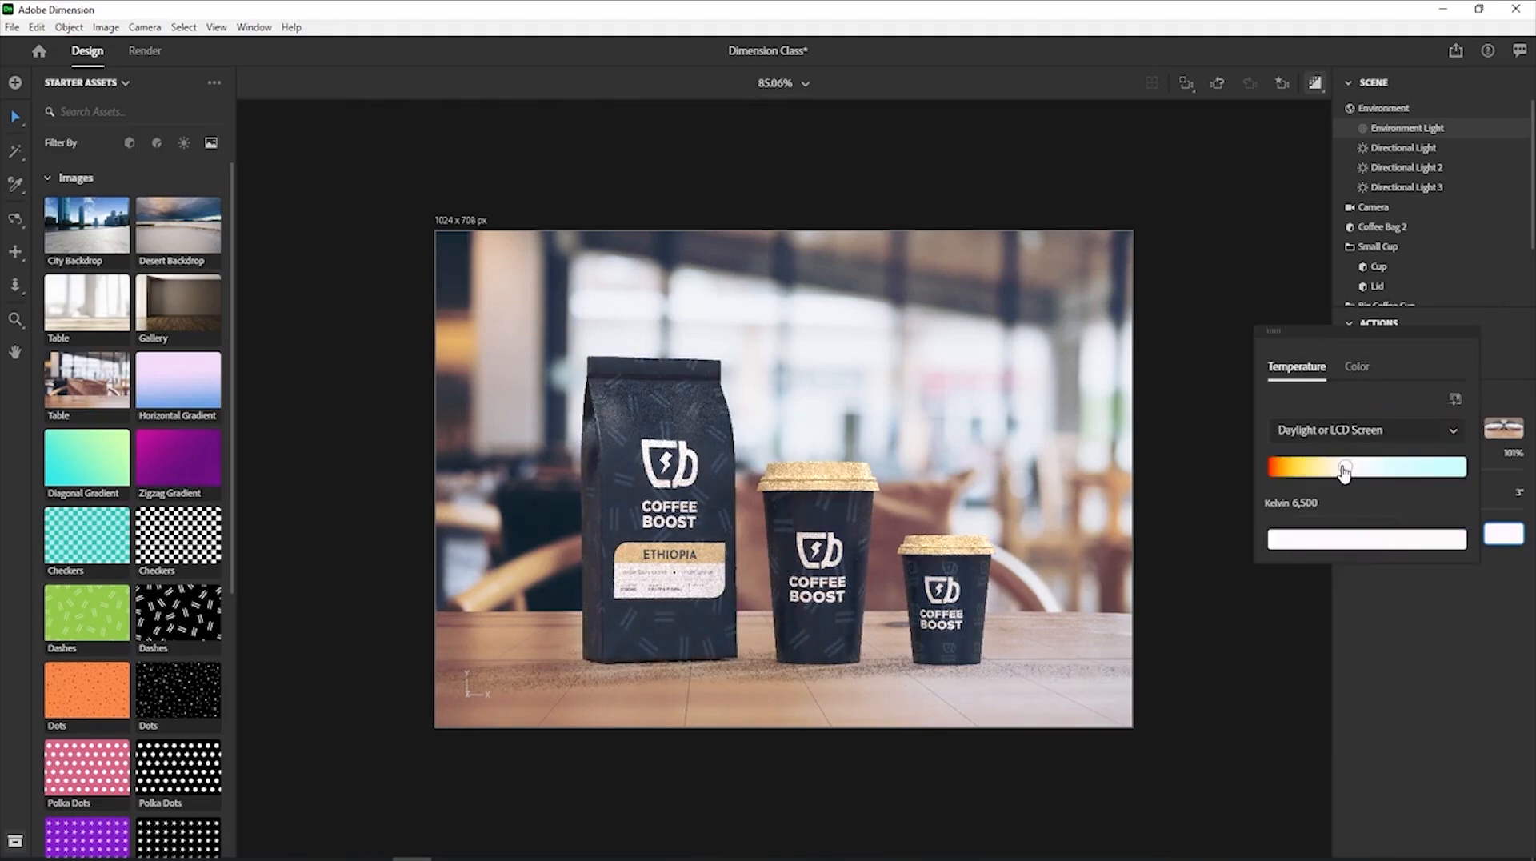
pyautogui.moveTo(1343, 471)
pyautogui.mouseDown()
pyautogui.moveTo(1283, 472)
pyautogui.moveTo(1387, 479)
pyautogui.moveTo(1322, 472)
pyautogui.mouseUp()
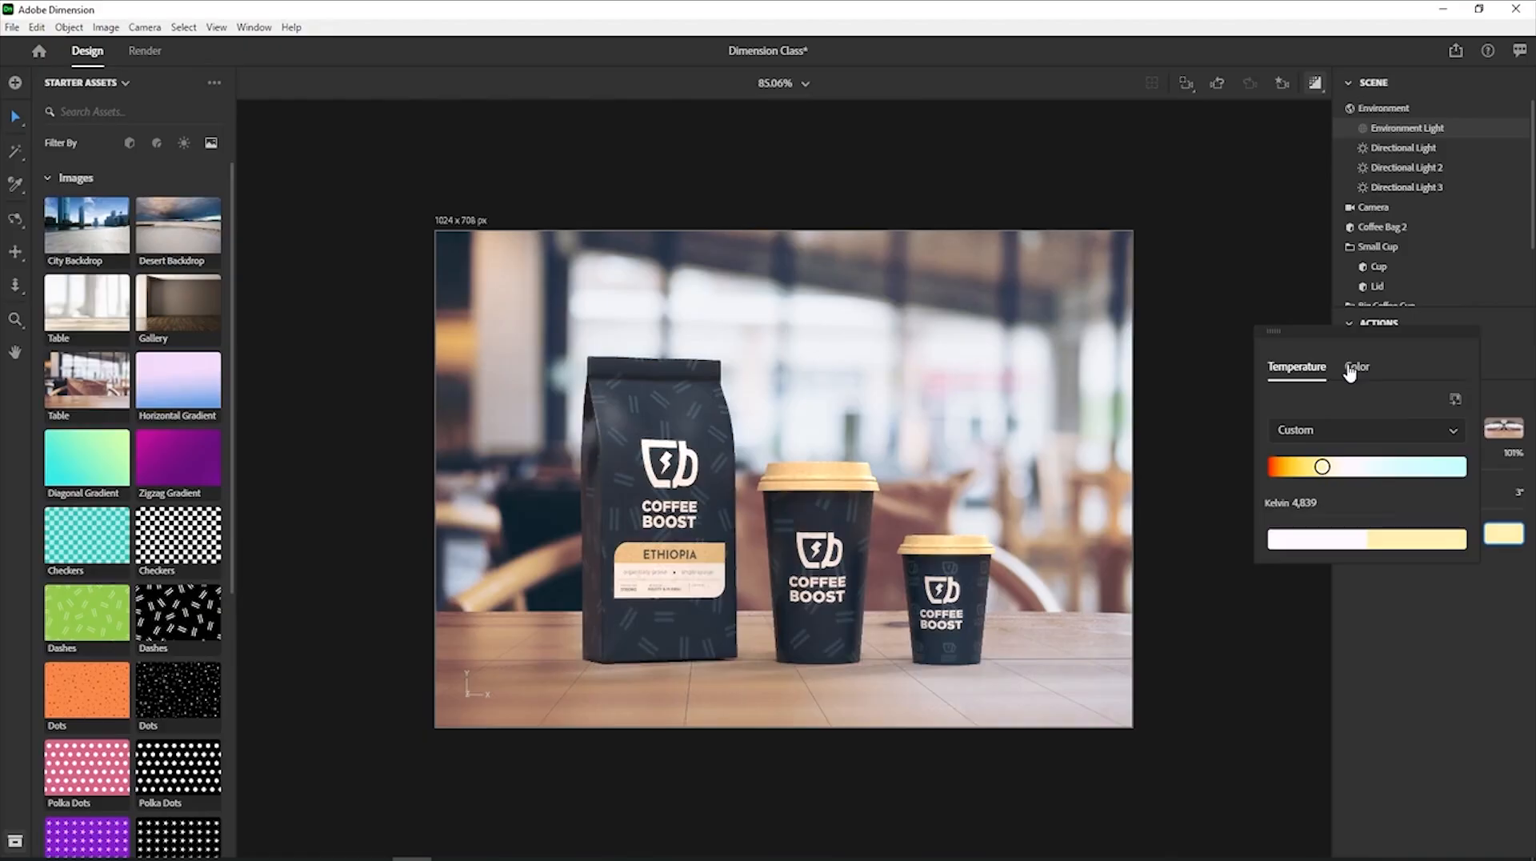
pyautogui.click(1495, 353)
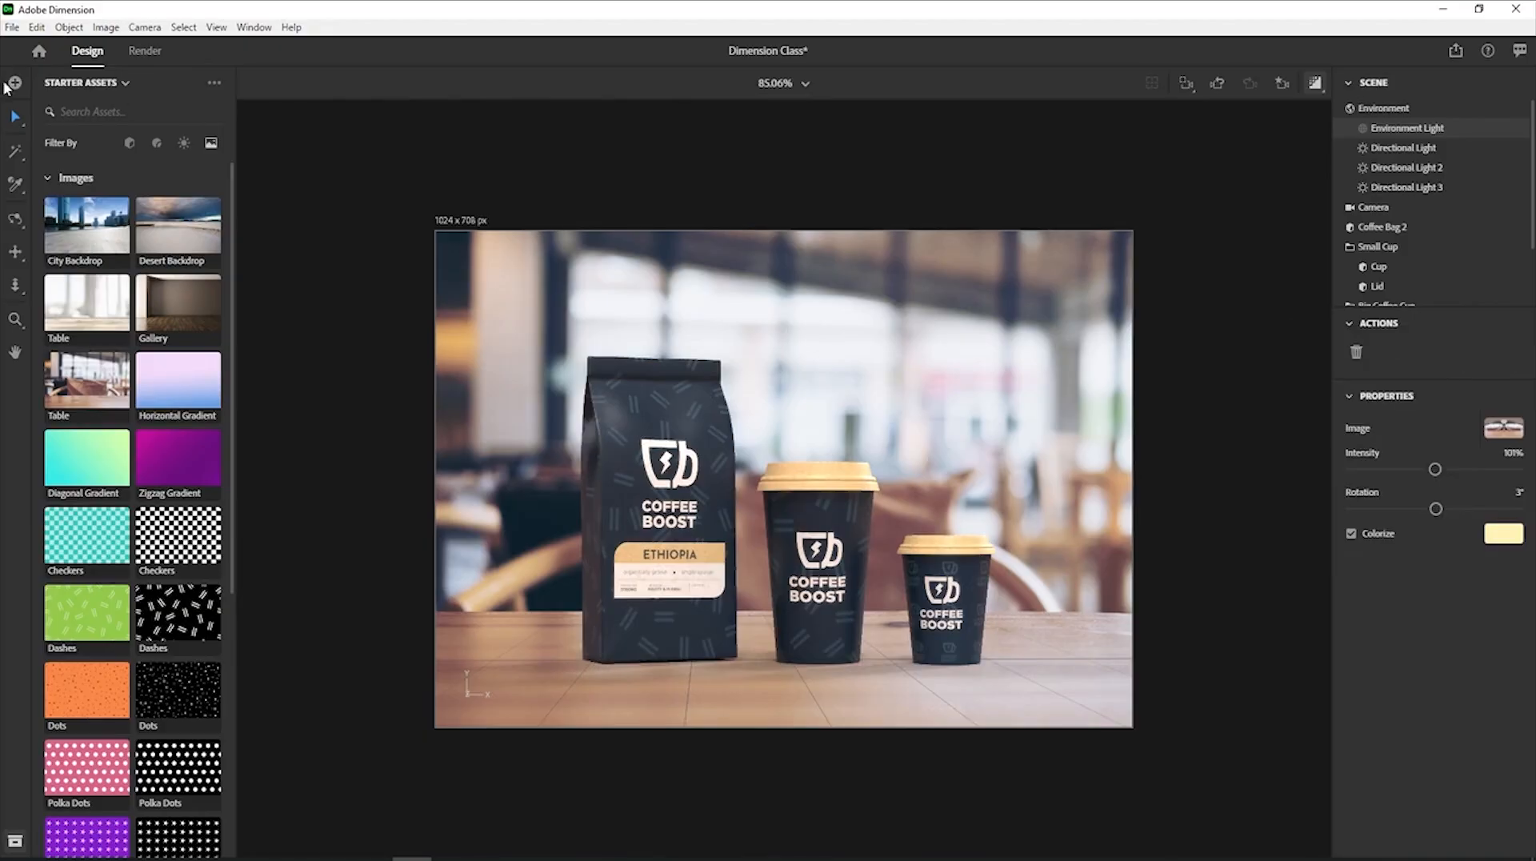
# Try a Studio Light, a Studio Backlight and a Studio Color Stage preset from the light assets as the scene's Environment Light.
pyautogui.click(184, 144)
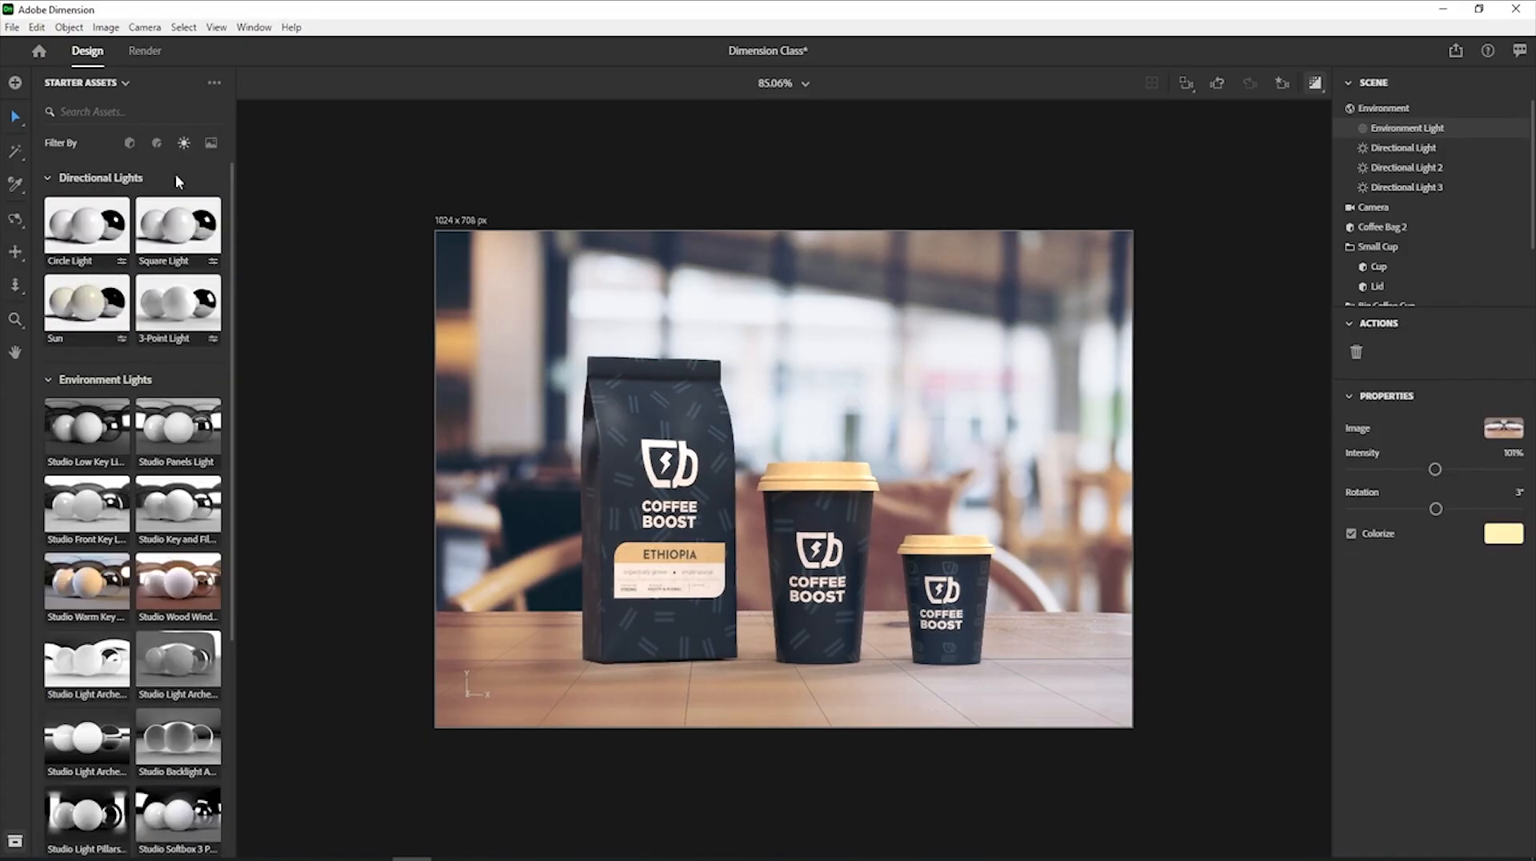
pyautogui.scroll(-1, 214, 325)
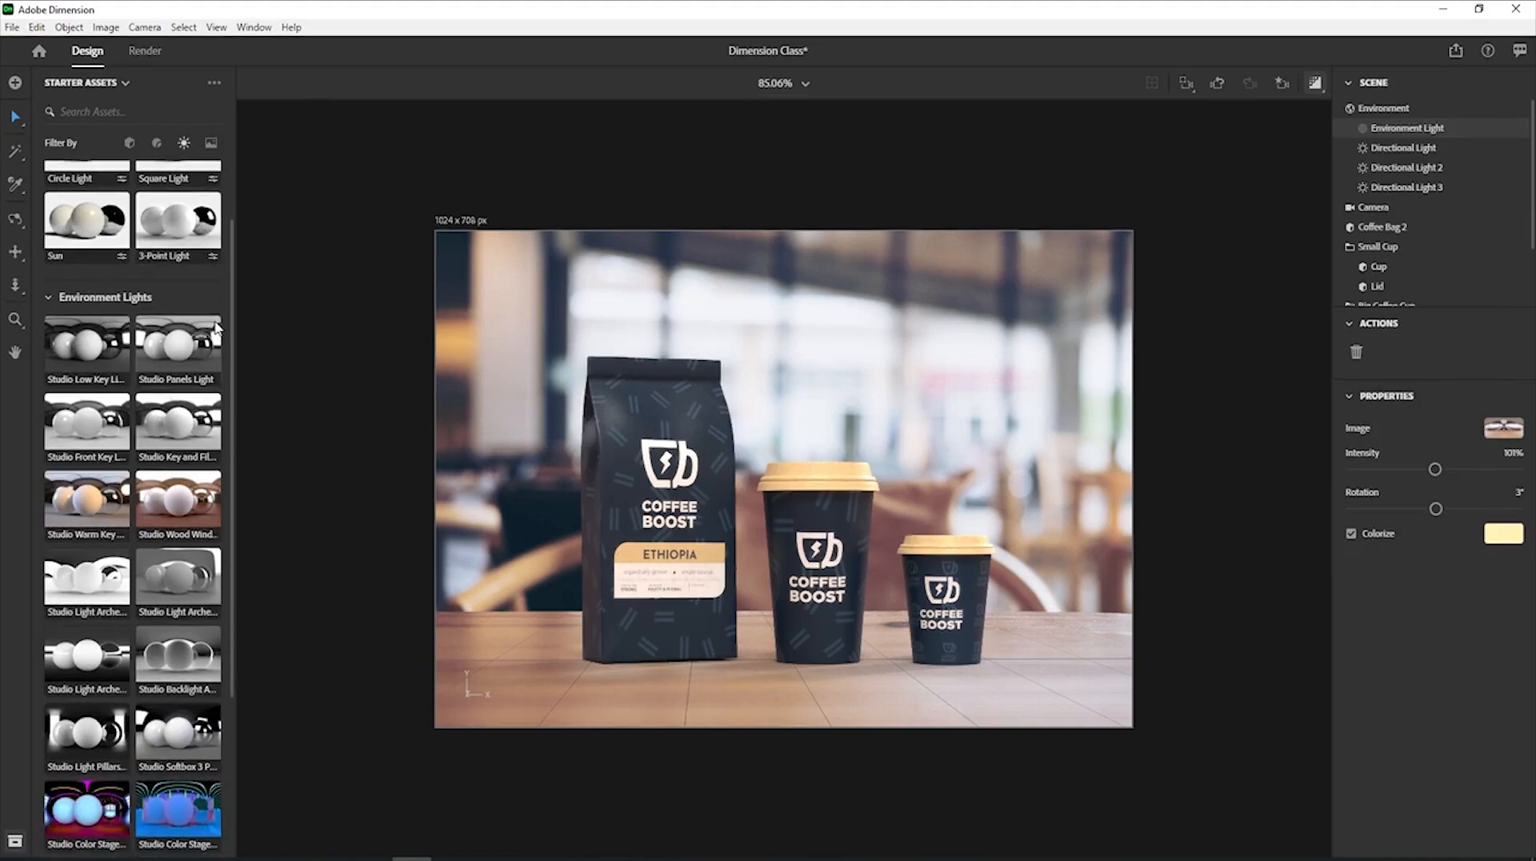
pyautogui.scroll(-1, 216, 327)
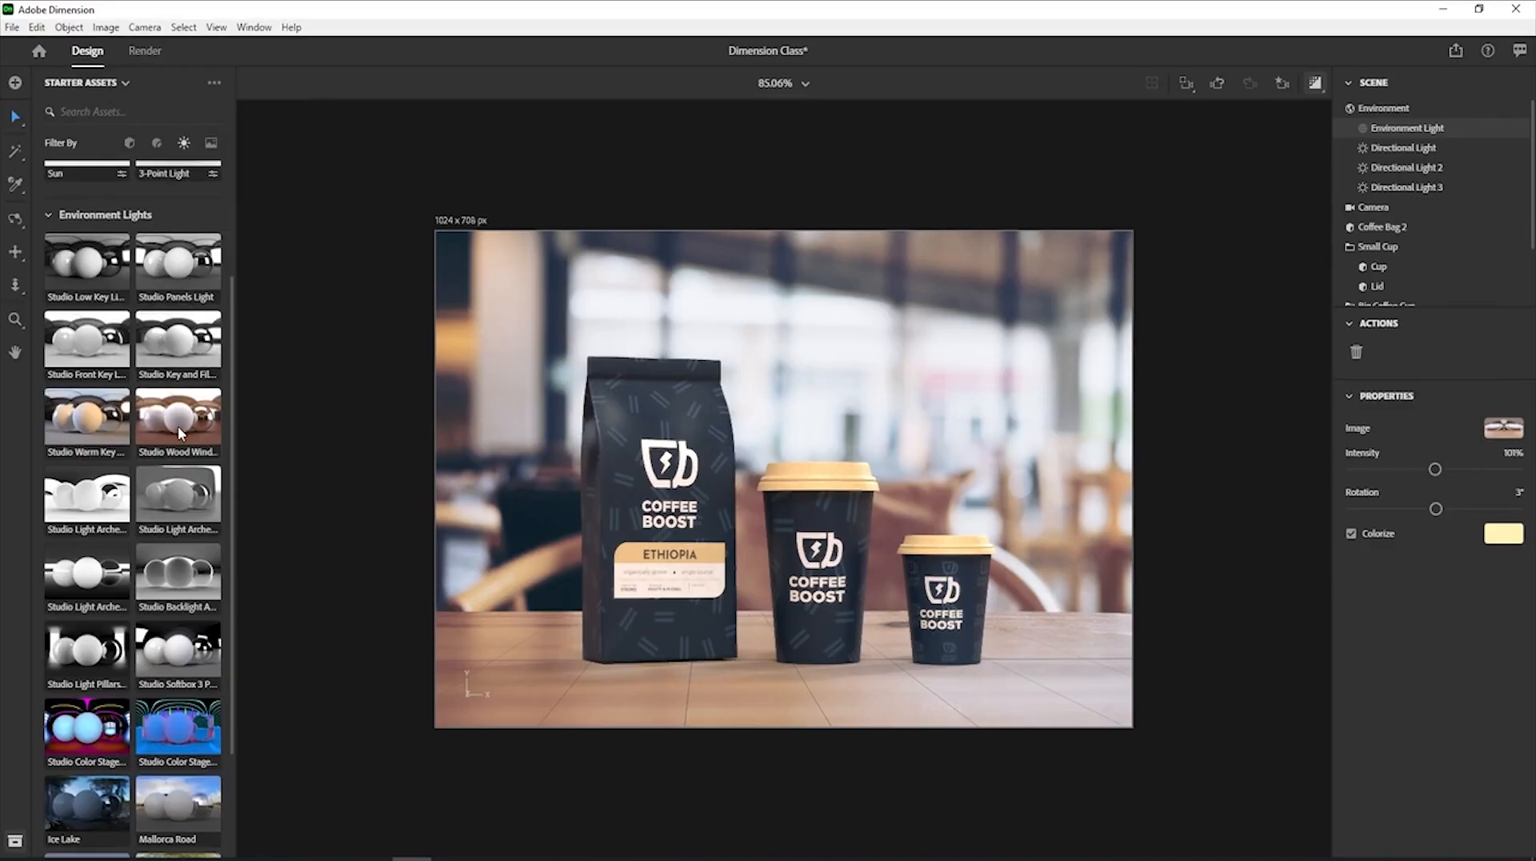
pyautogui.scroll(-2, 179, 430)
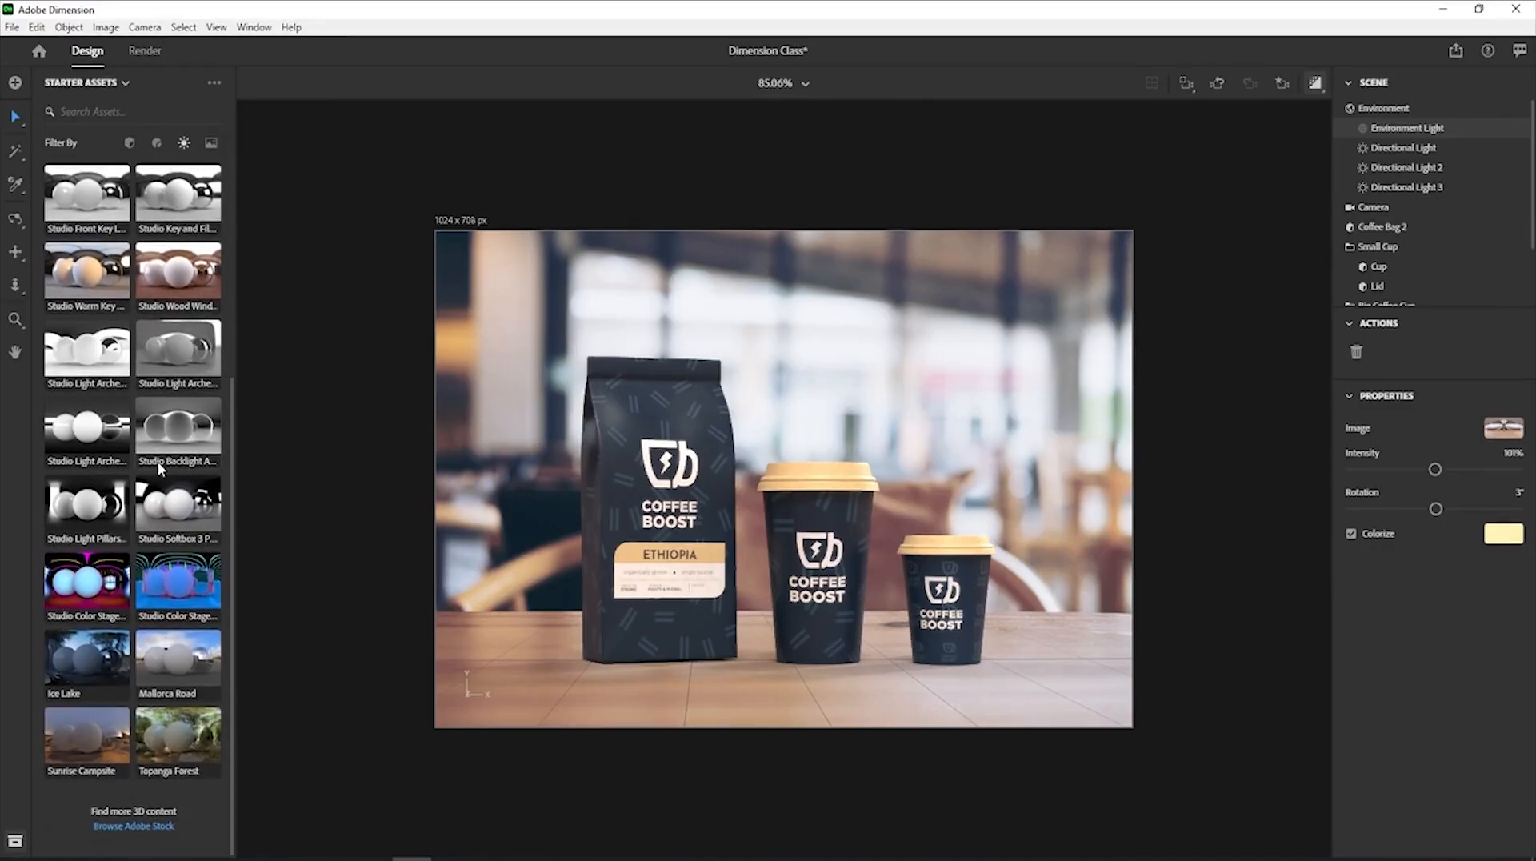
pyautogui.scroll(1, 164, 460)
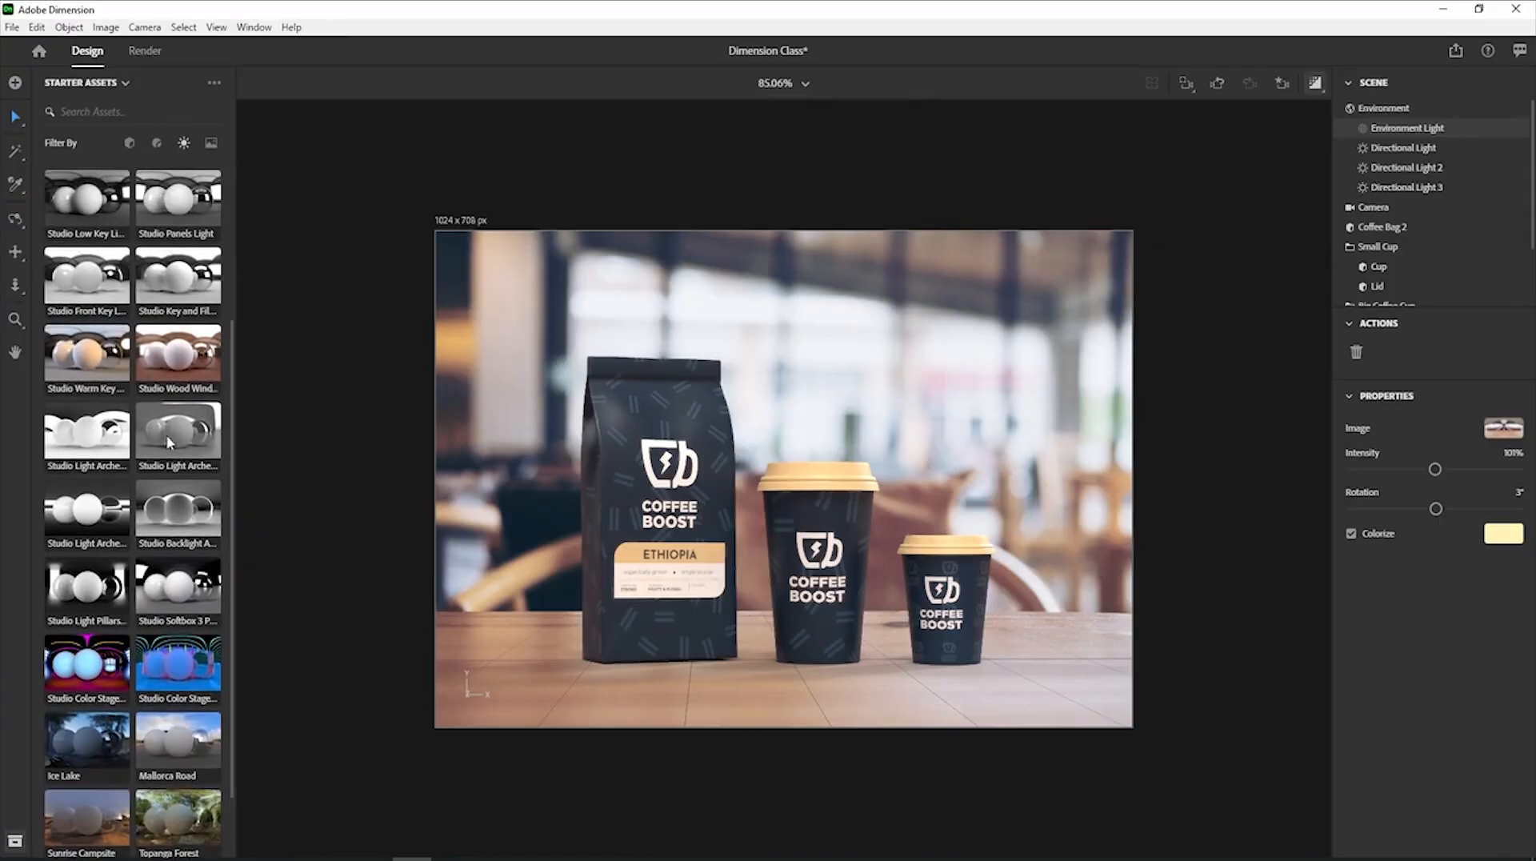
pyautogui.click(104, 451)
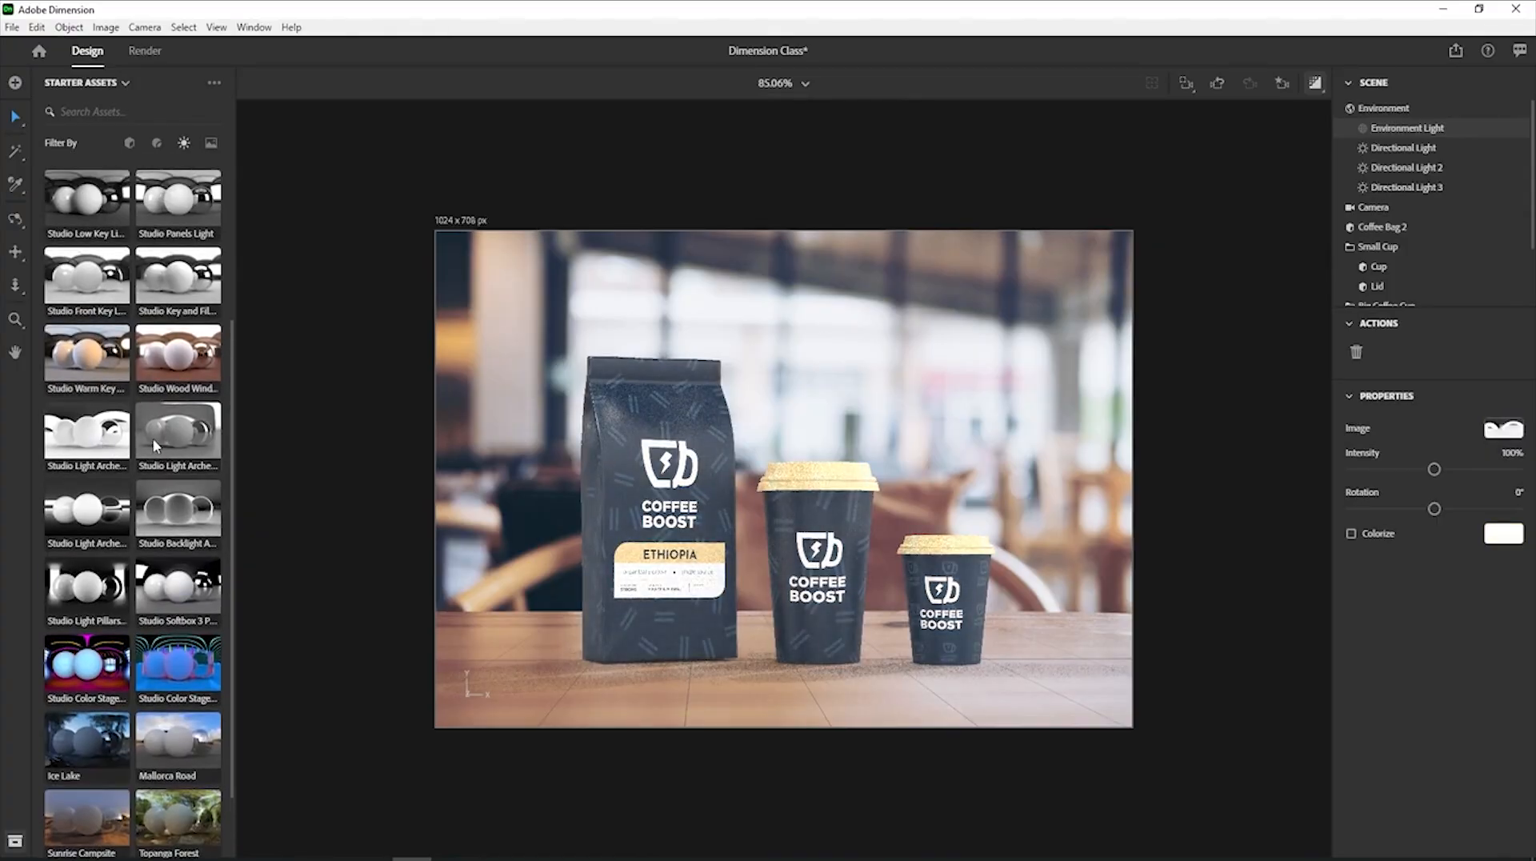
pyautogui.click(166, 516)
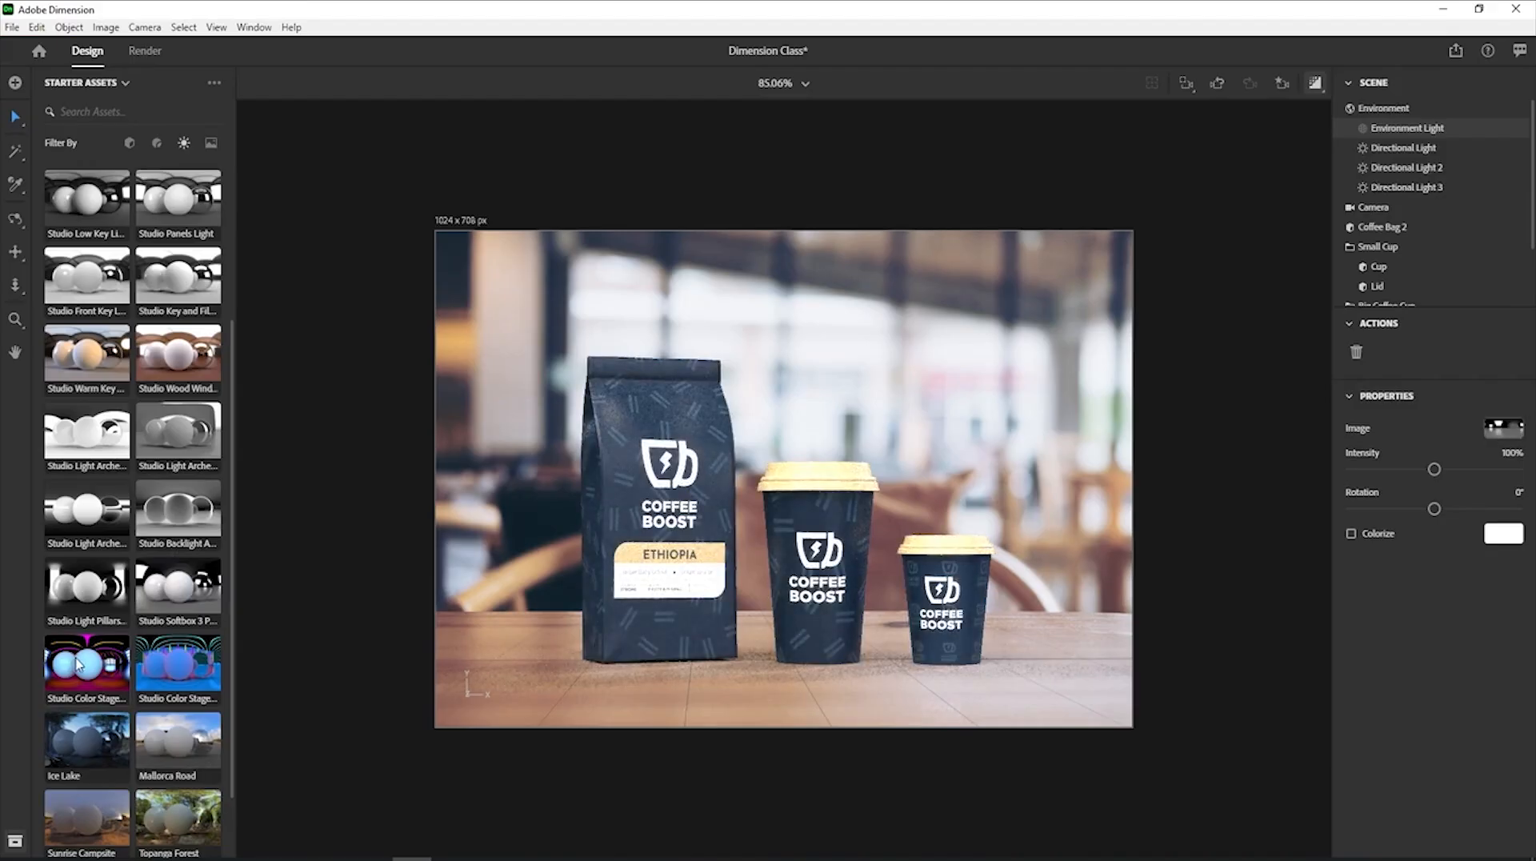
pyautogui.click(104, 661)
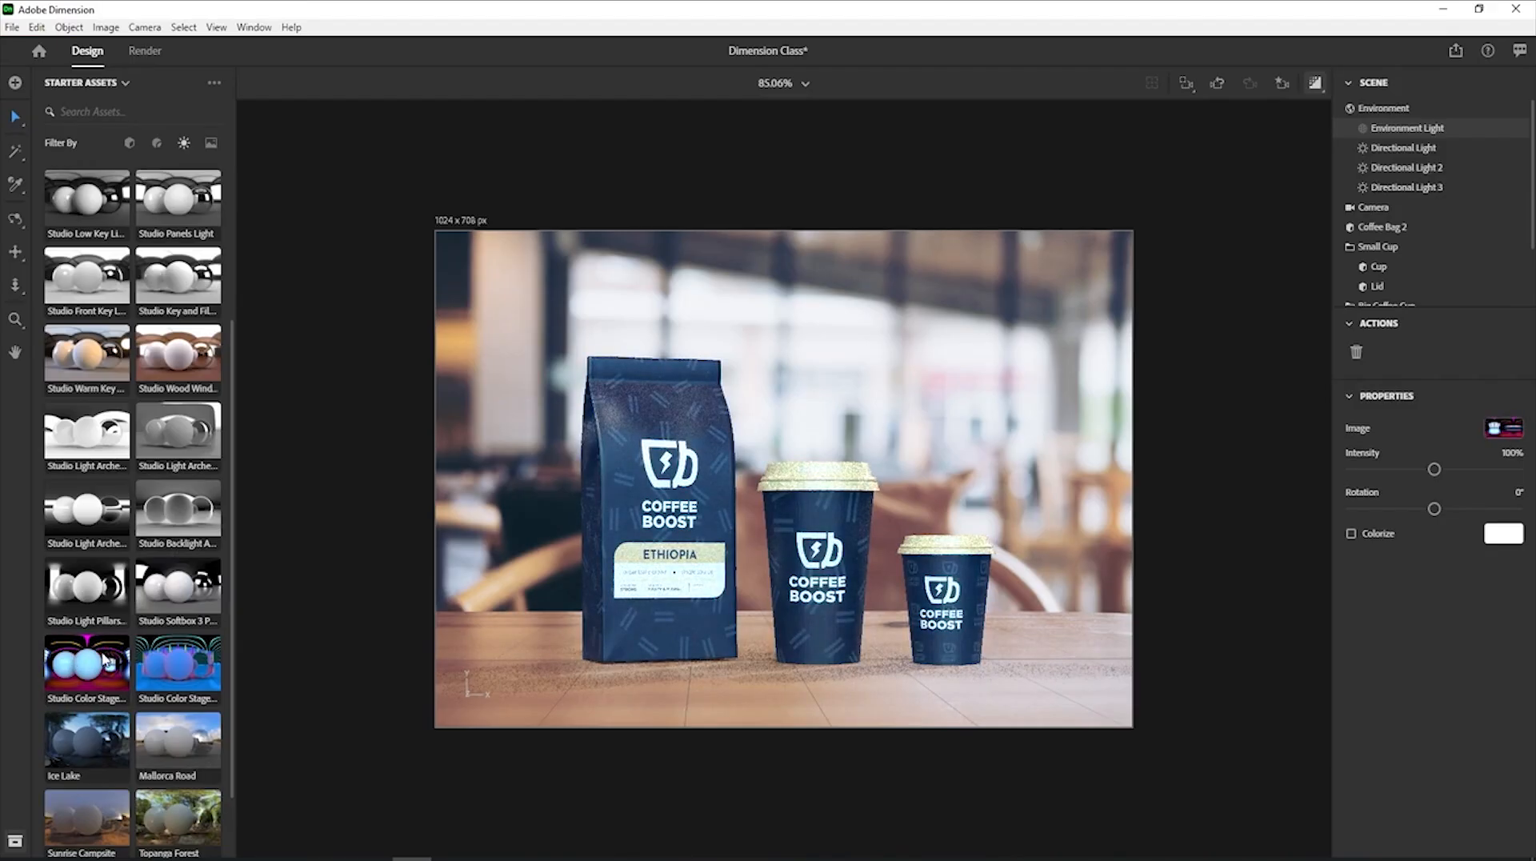
# Try Sunrise Campsite as the Environment Light and settle on the Mallorca Road preset.
pyautogui.scroll(-2, 104, 661)
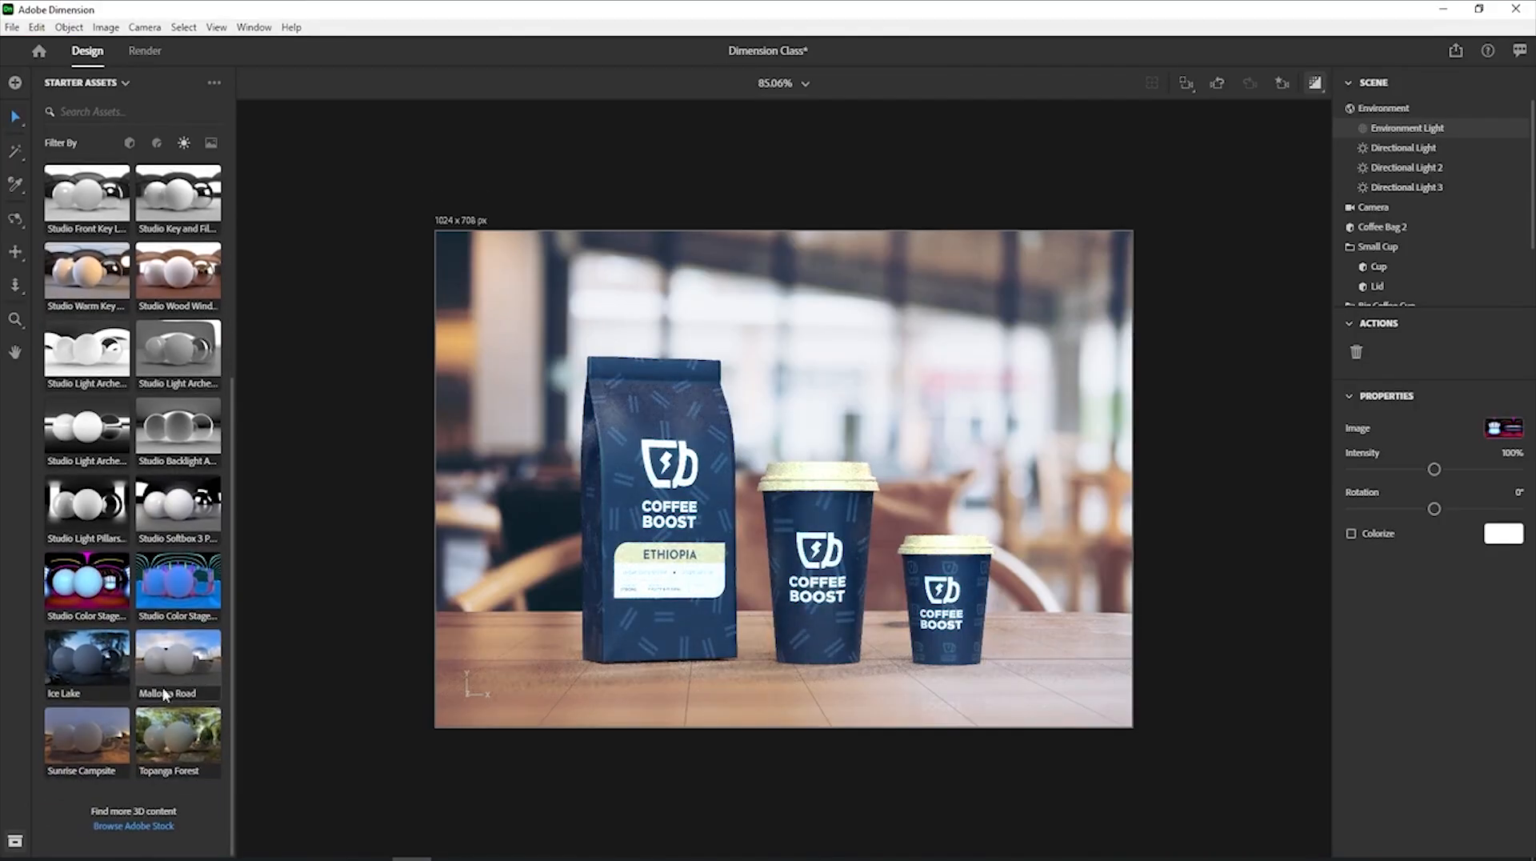
pyautogui.click(112, 732)
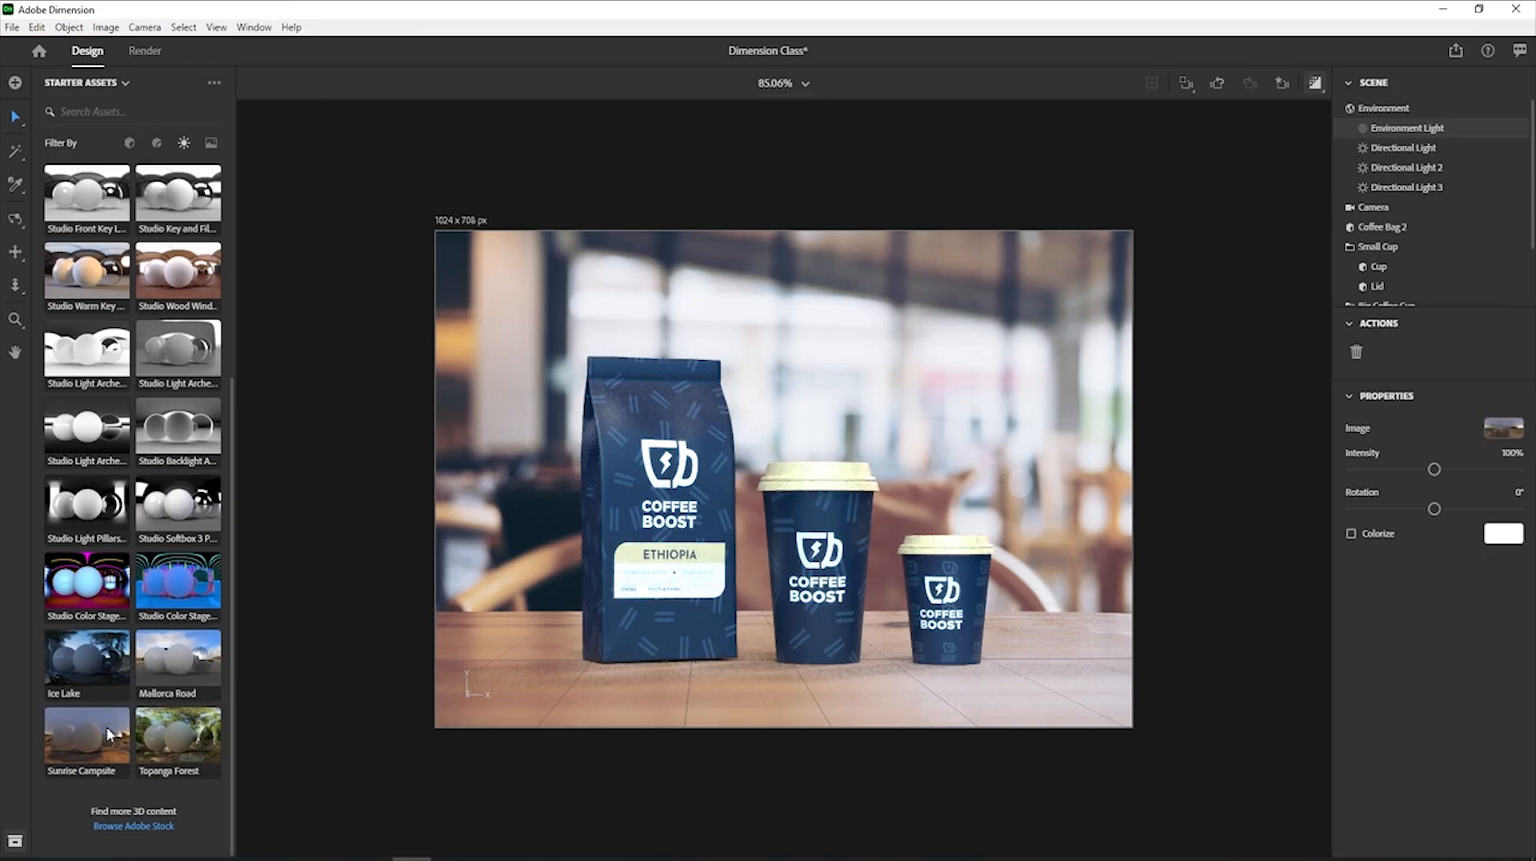
pyautogui.click(181, 663)
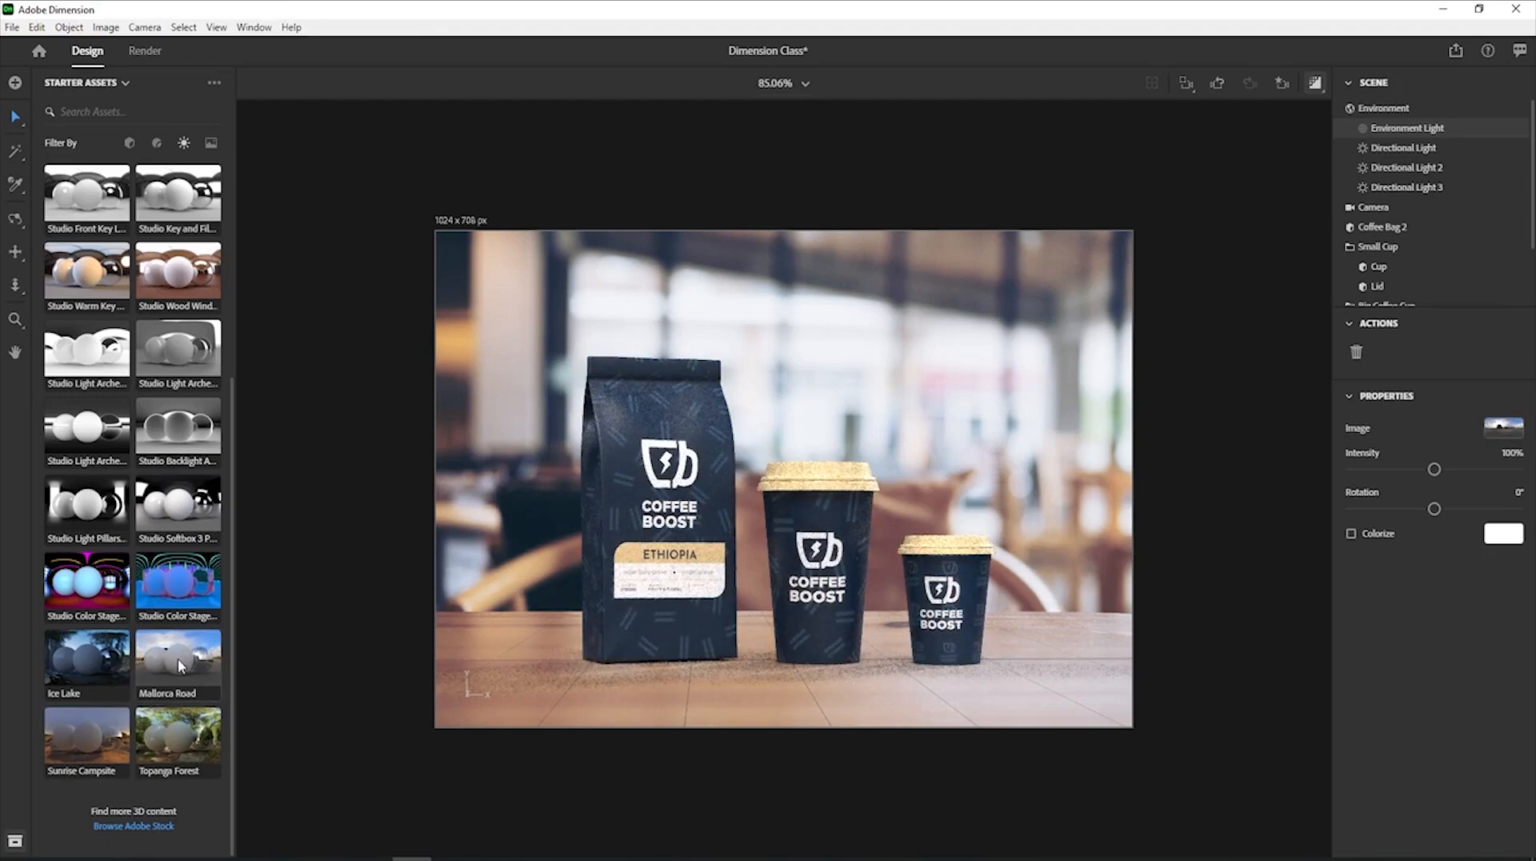
# Replace the scene's directional lights with the 3-Point Light preset and check its individual lights.
pyautogui.scroll(5, 177, 659)
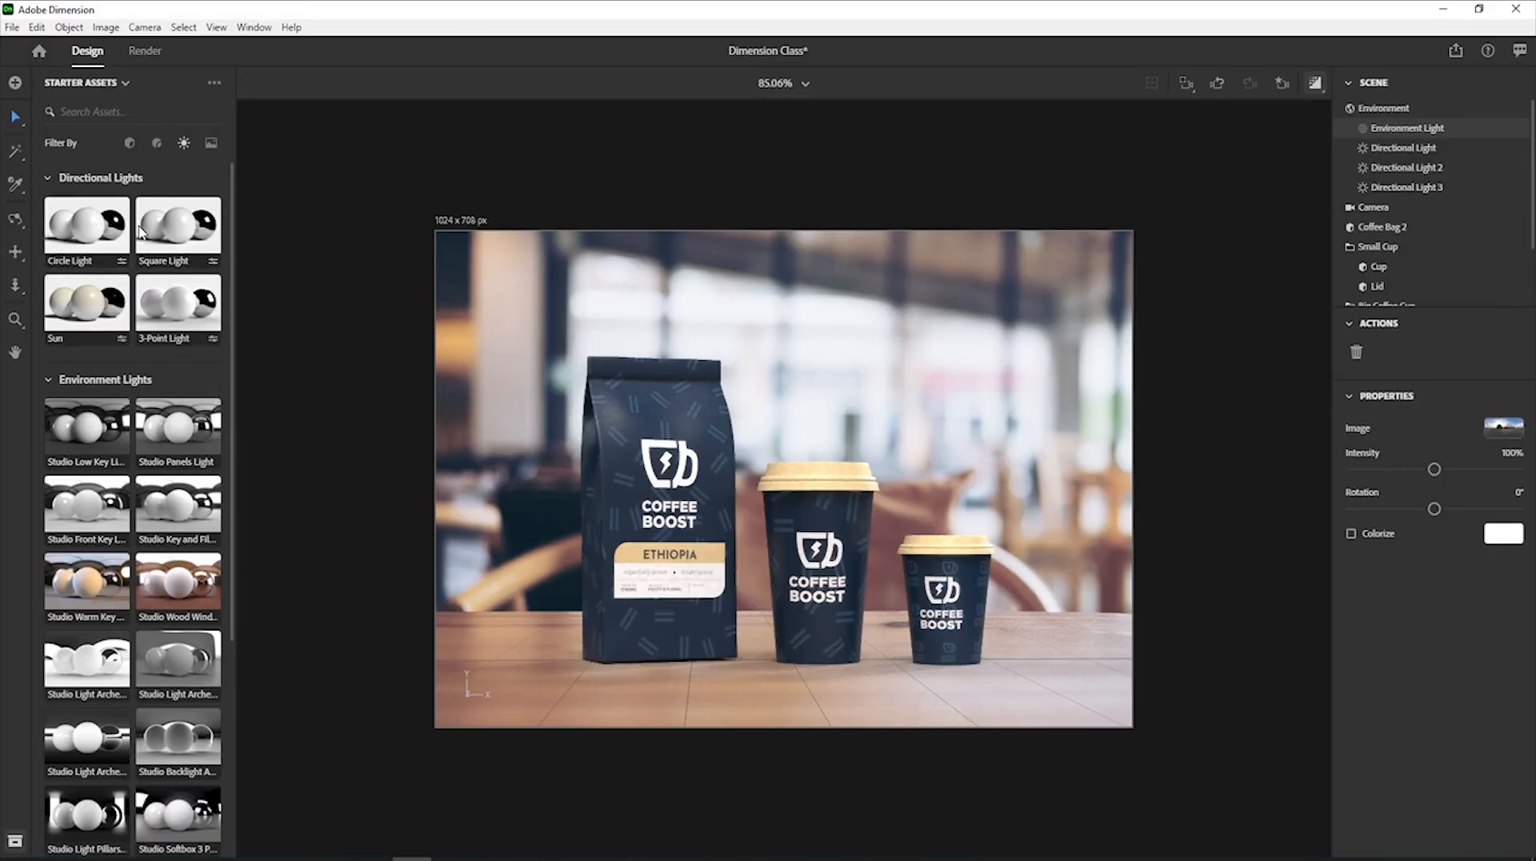
pyautogui.click(190, 315)
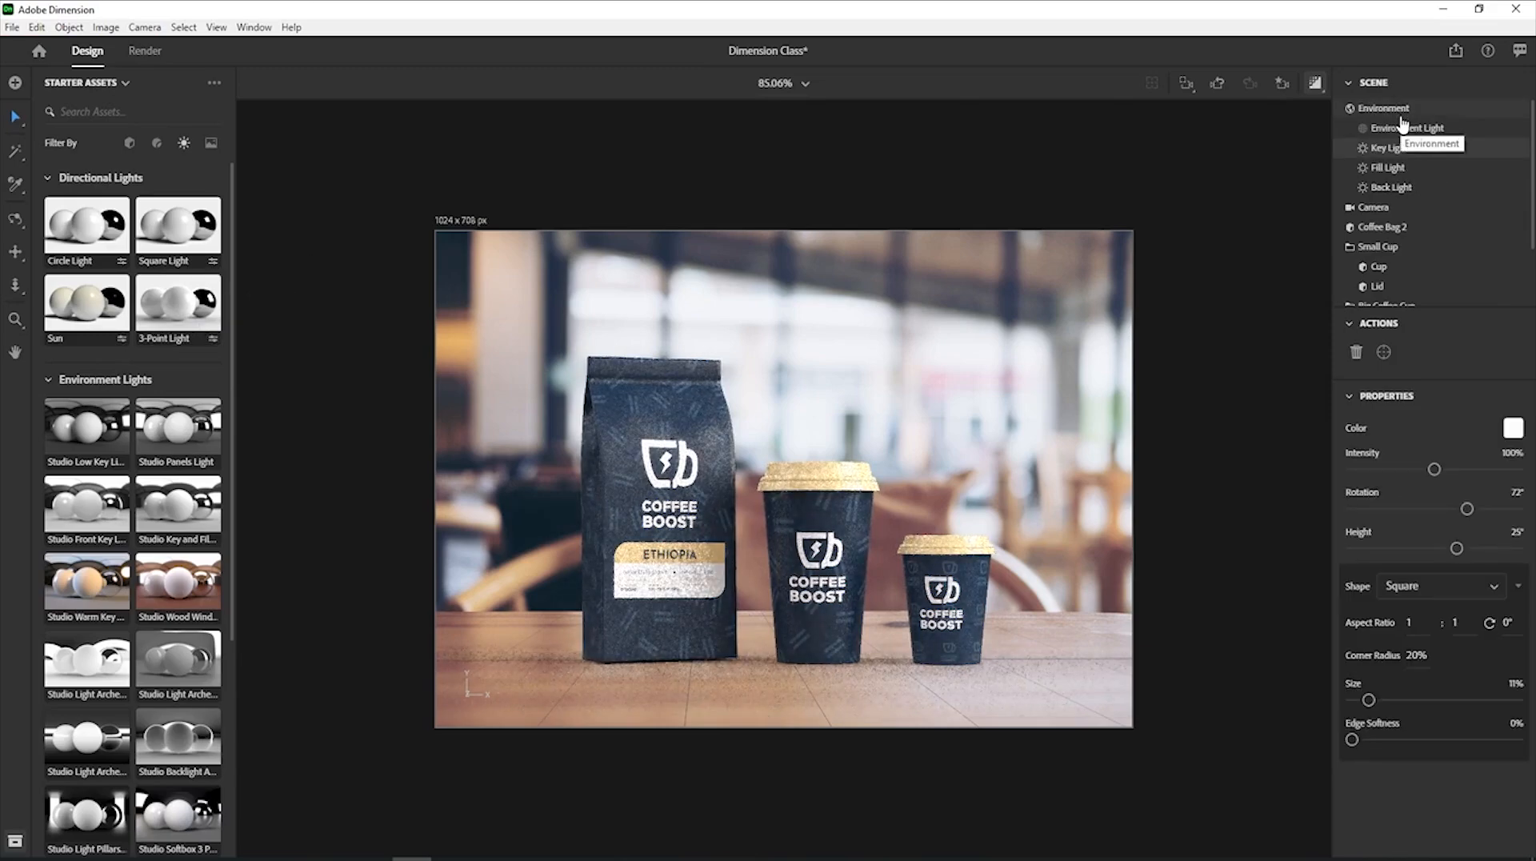
pyautogui.click(1396, 189)
pyautogui.click(1389, 168)
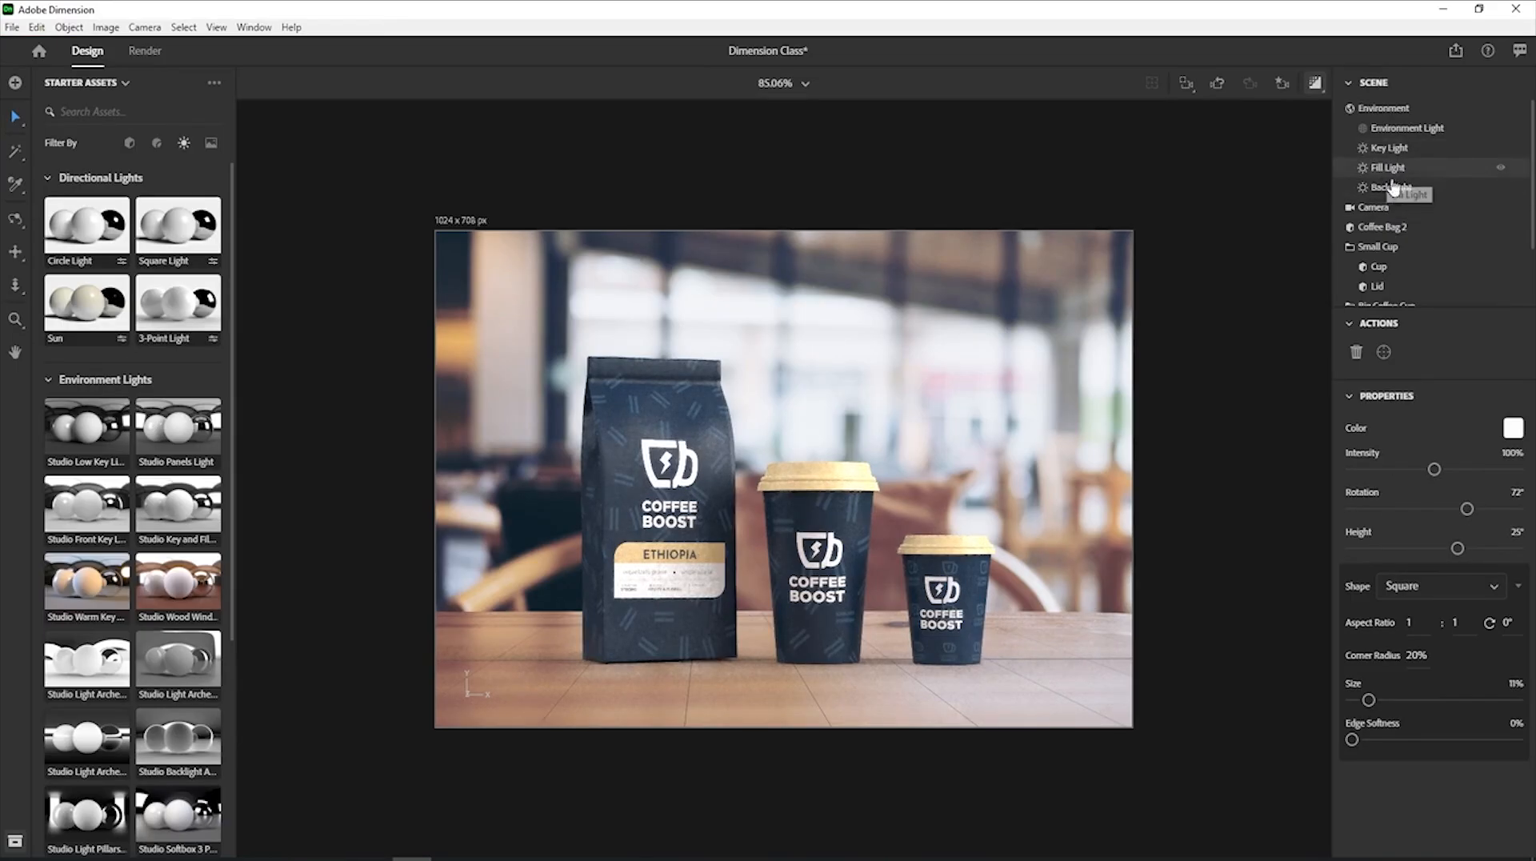
pyautogui.click(1407, 187)
# Set the Key Light's intensity to 117% and its rotation to 16°, and raise its height.
pyautogui.click(1412, 165)
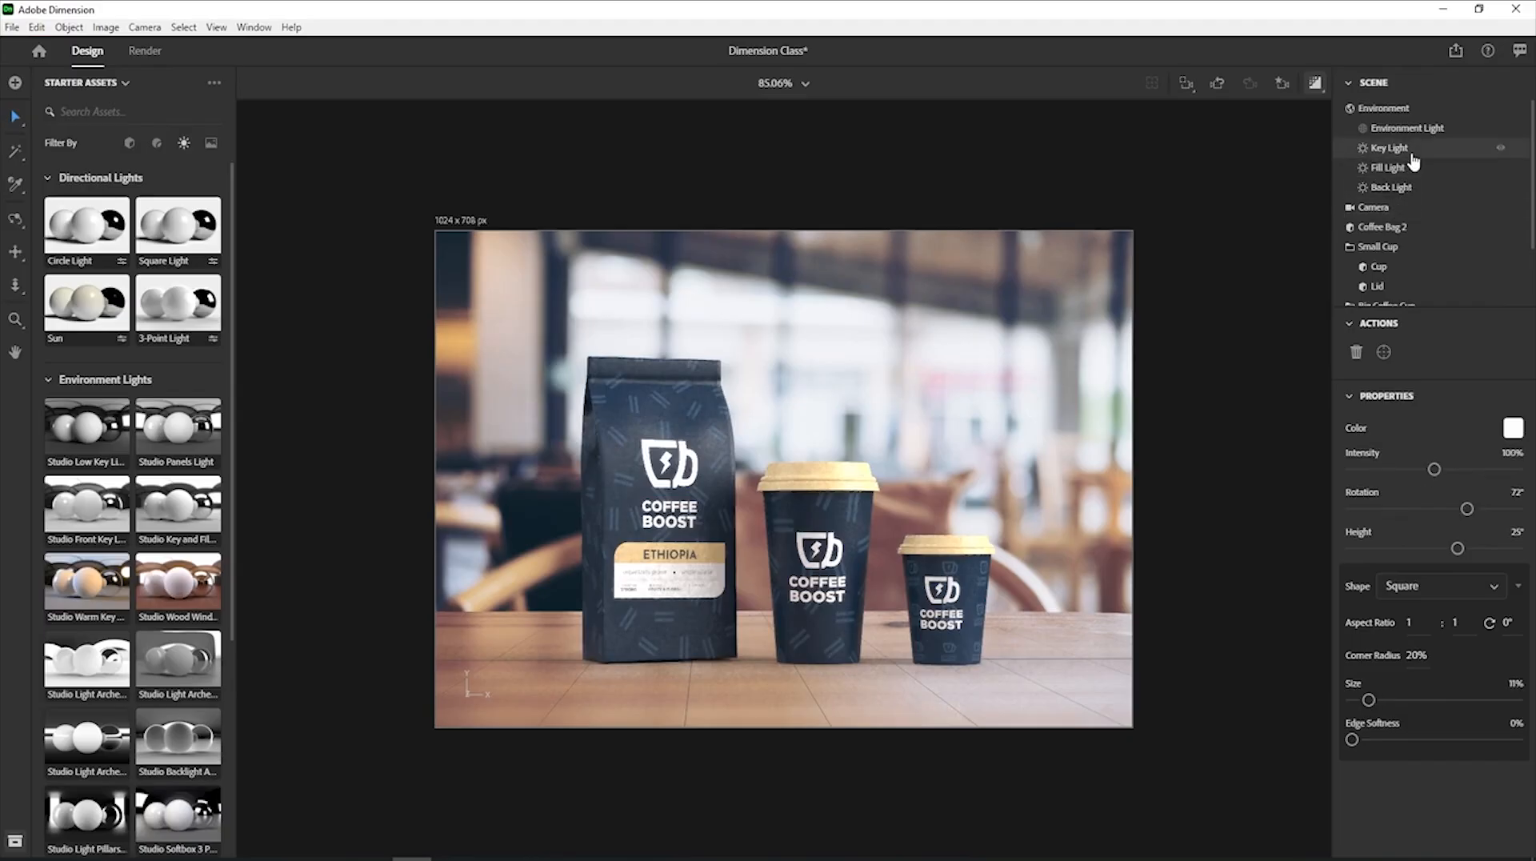
pyautogui.moveTo(1435, 480); pyautogui.dragTo(1443, 516)
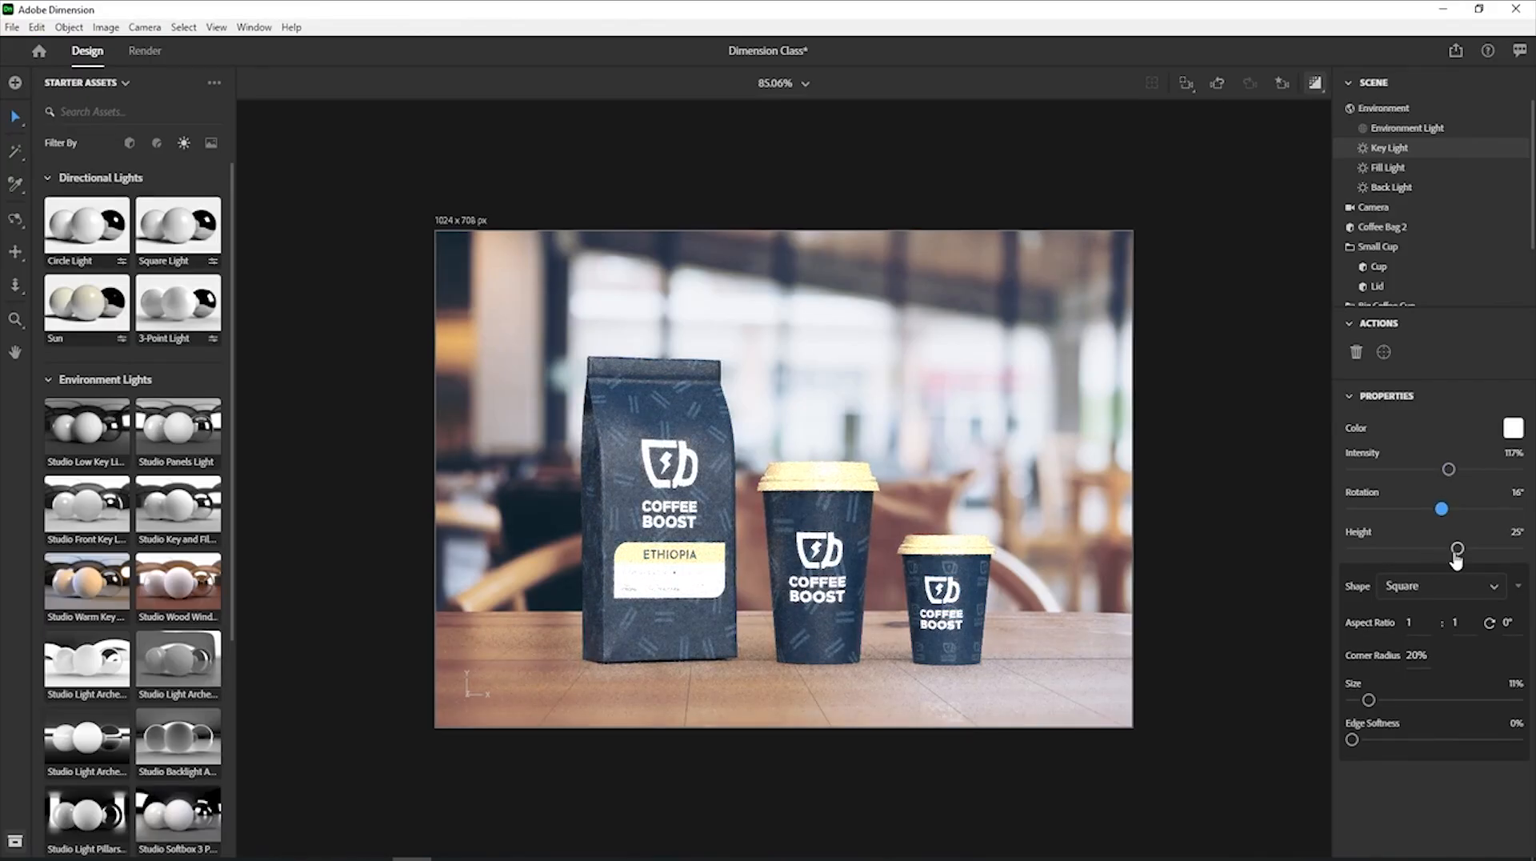
pyautogui.moveTo(1455, 550)
pyautogui.mouseDown()
pyautogui.moveTo(1408, 561)
pyautogui.moveTo(1475, 554)
pyautogui.mouseUp()
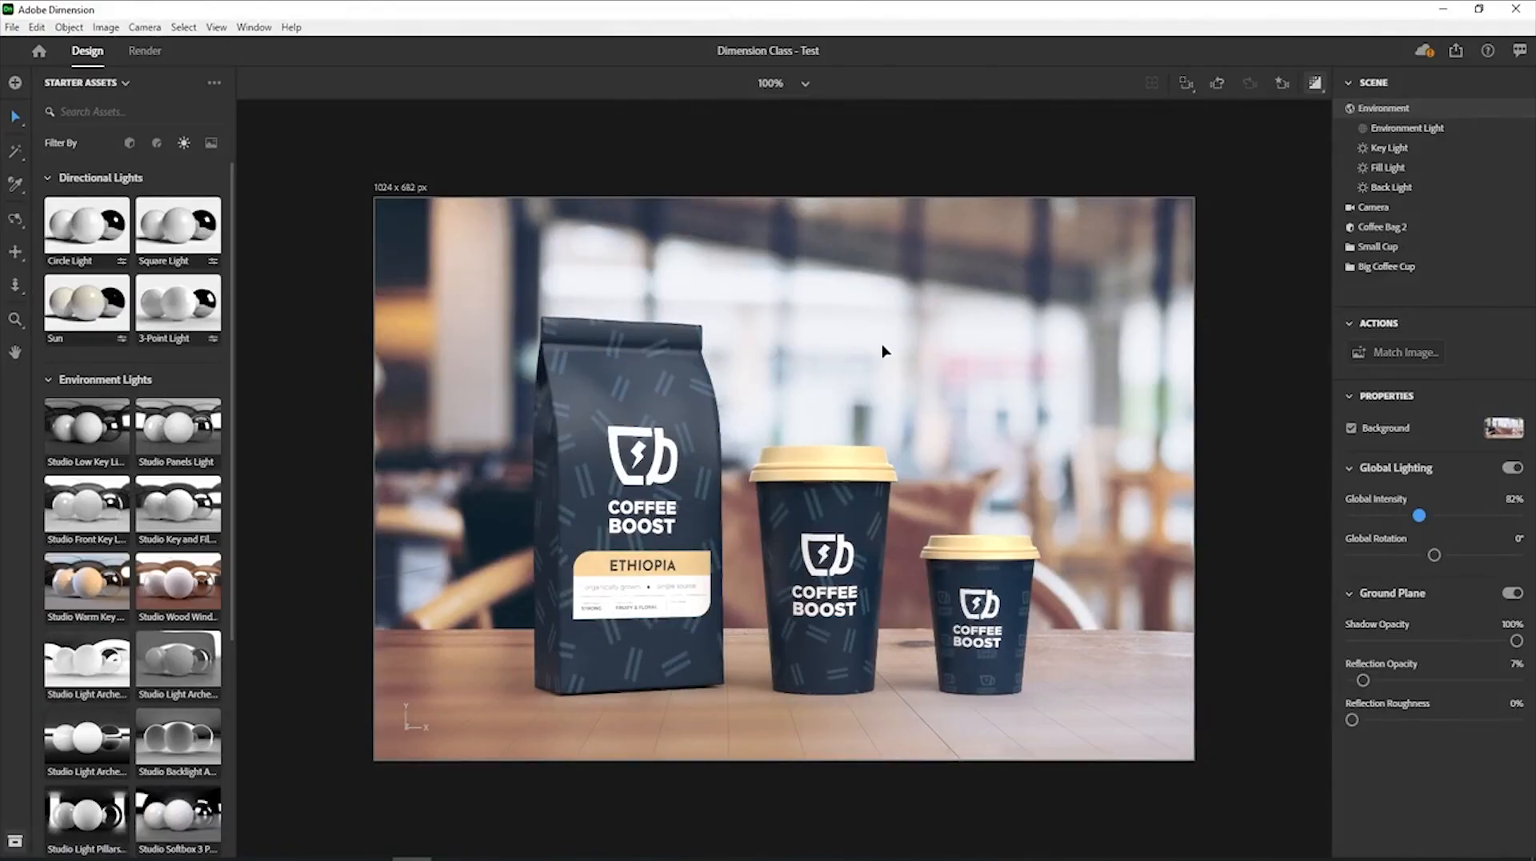
# Pan the camera slightly so the coffee bag and both cups shift a little to the right on the table.
pyautogui.press('2')
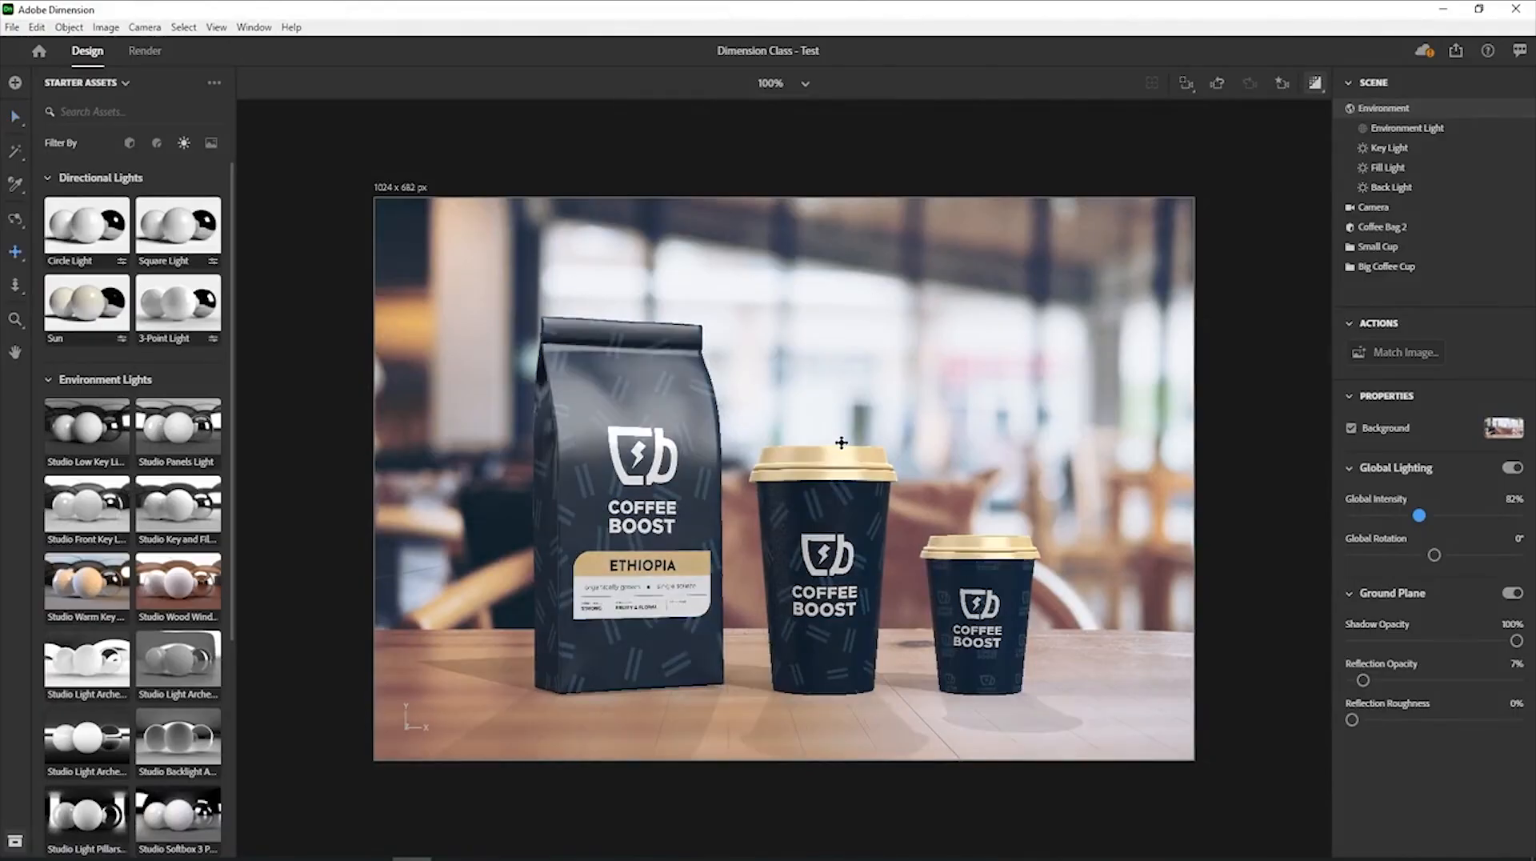
pyautogui.moveTo(842, 448); pyautogui.dragTo(852, 443)
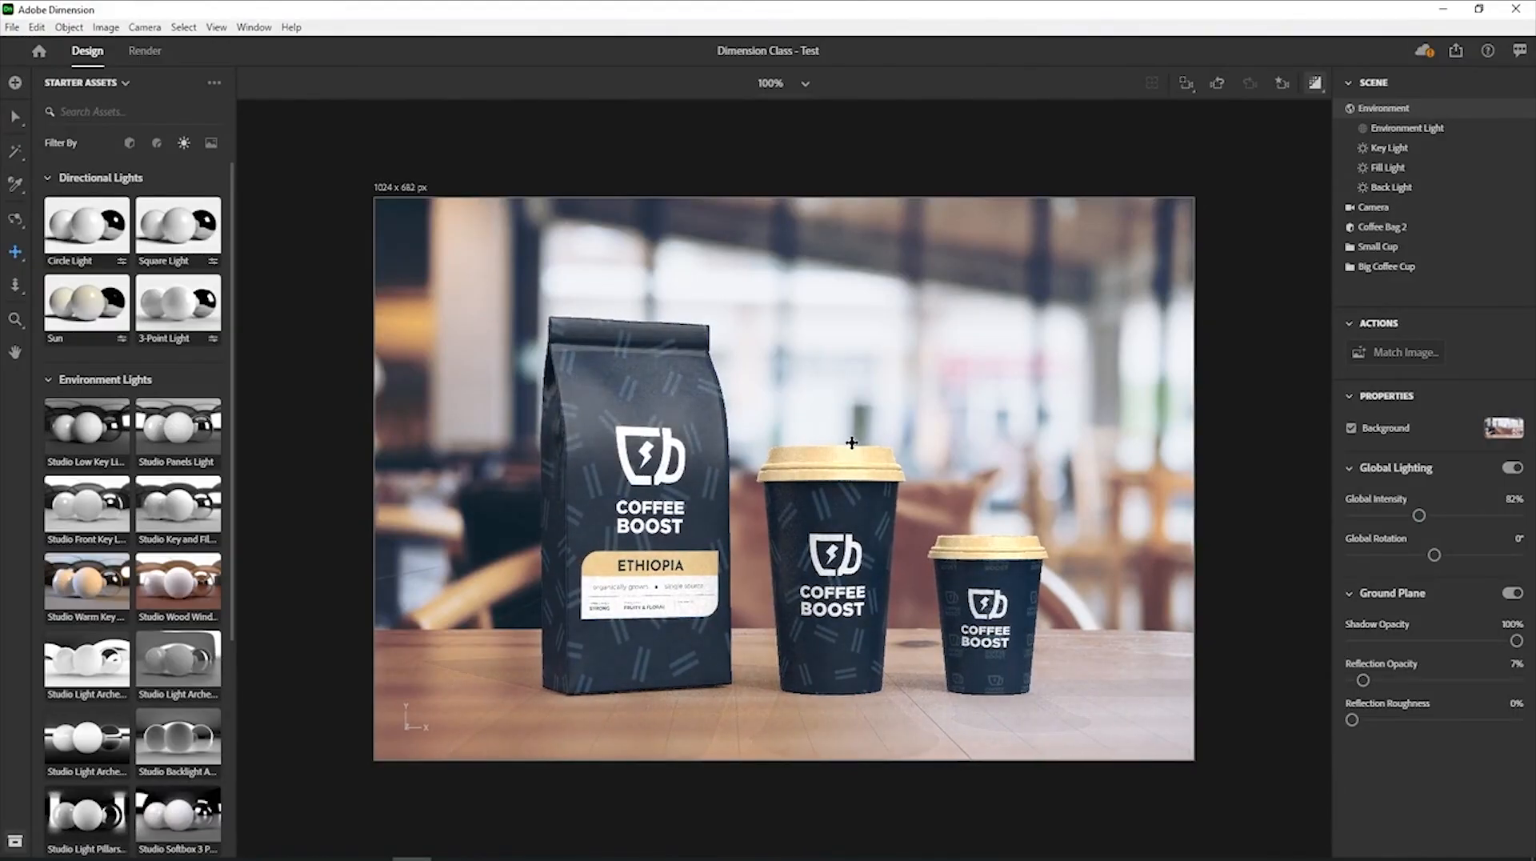
pyautogui.moveTo(852, 442); pyautogui.dragTo(847, 442)
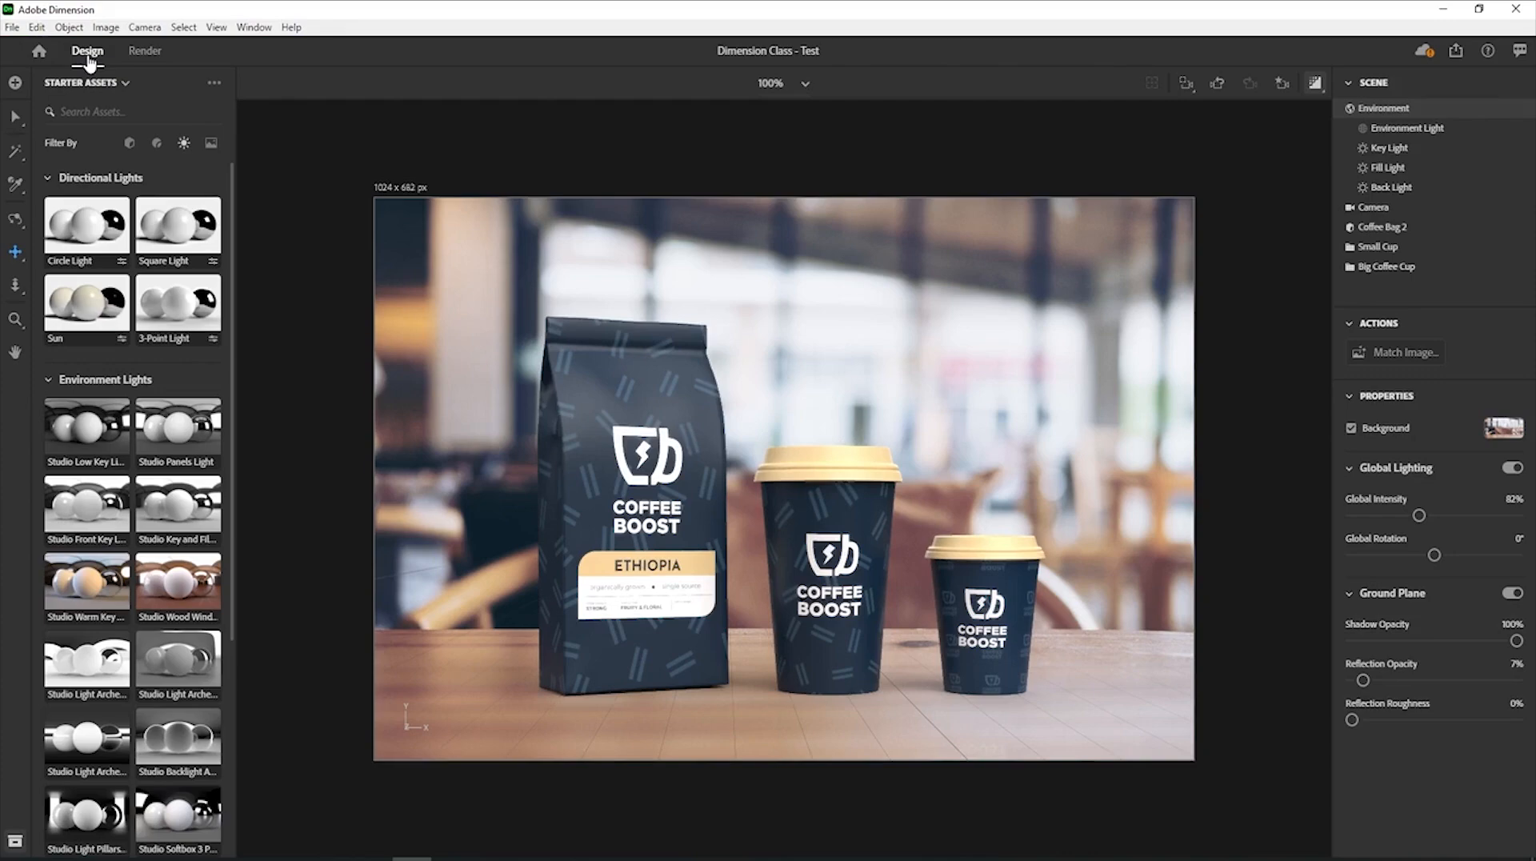
# Set up a render of only the Current View with the filename Dimension Class - Test and High (Slow) quality.
pyautogui.click(147, 52)
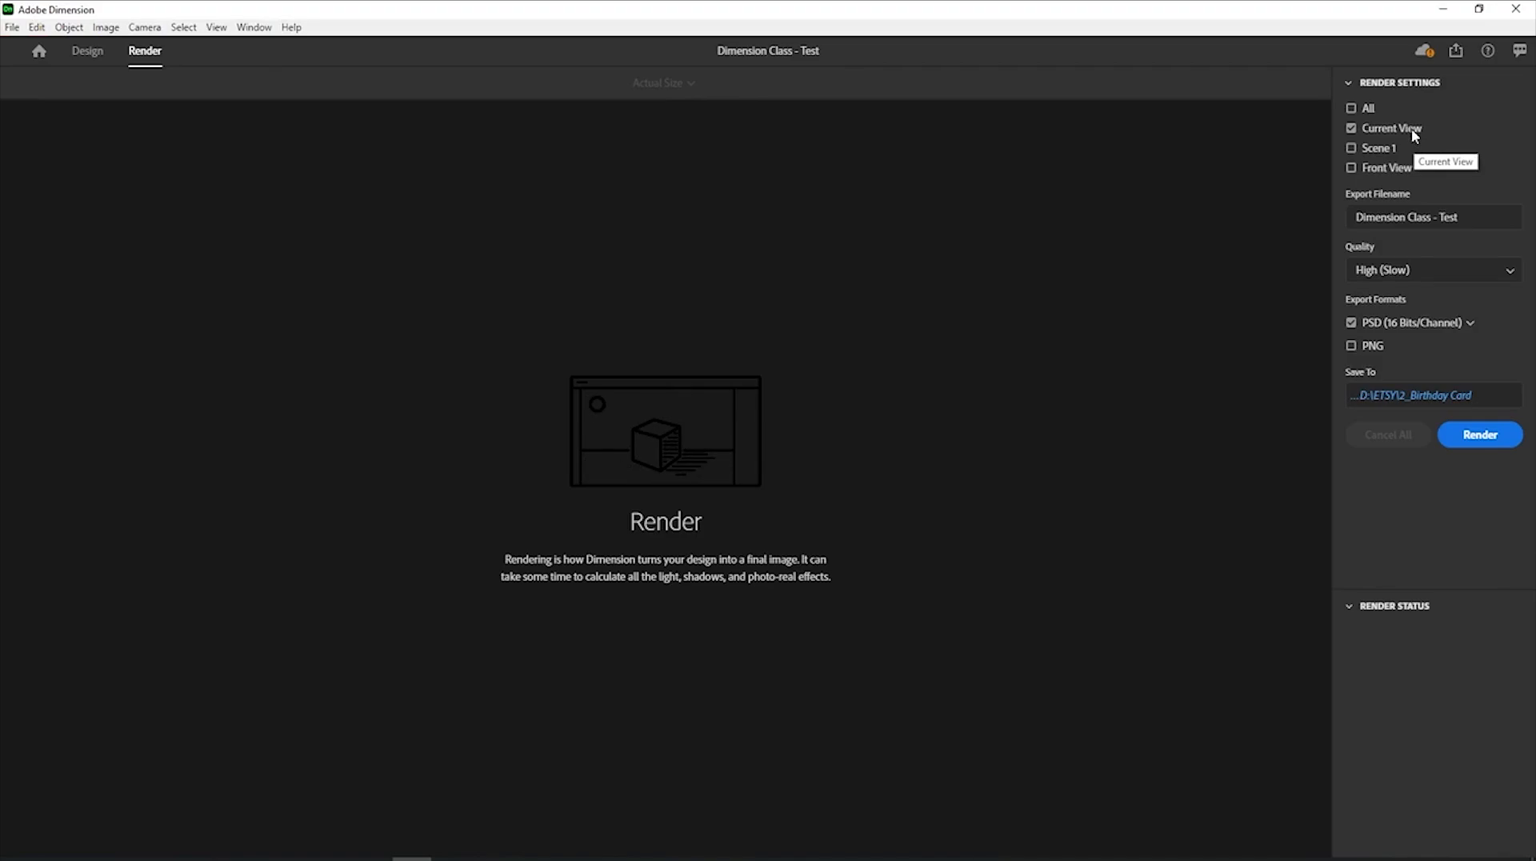
pyautogui.click(1375, 175)
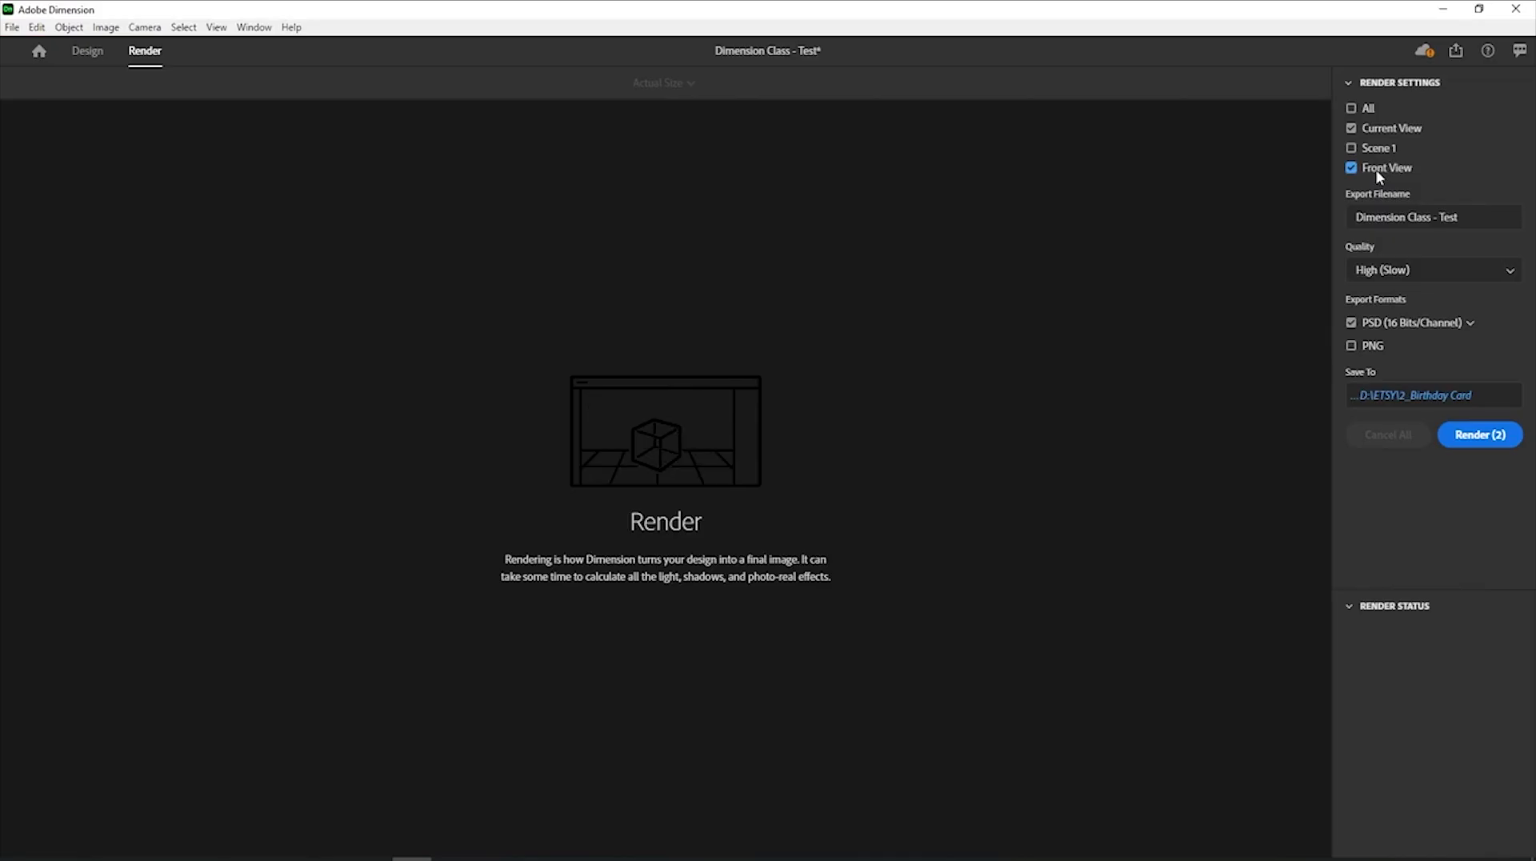
pyautogui.click(1378, 173)
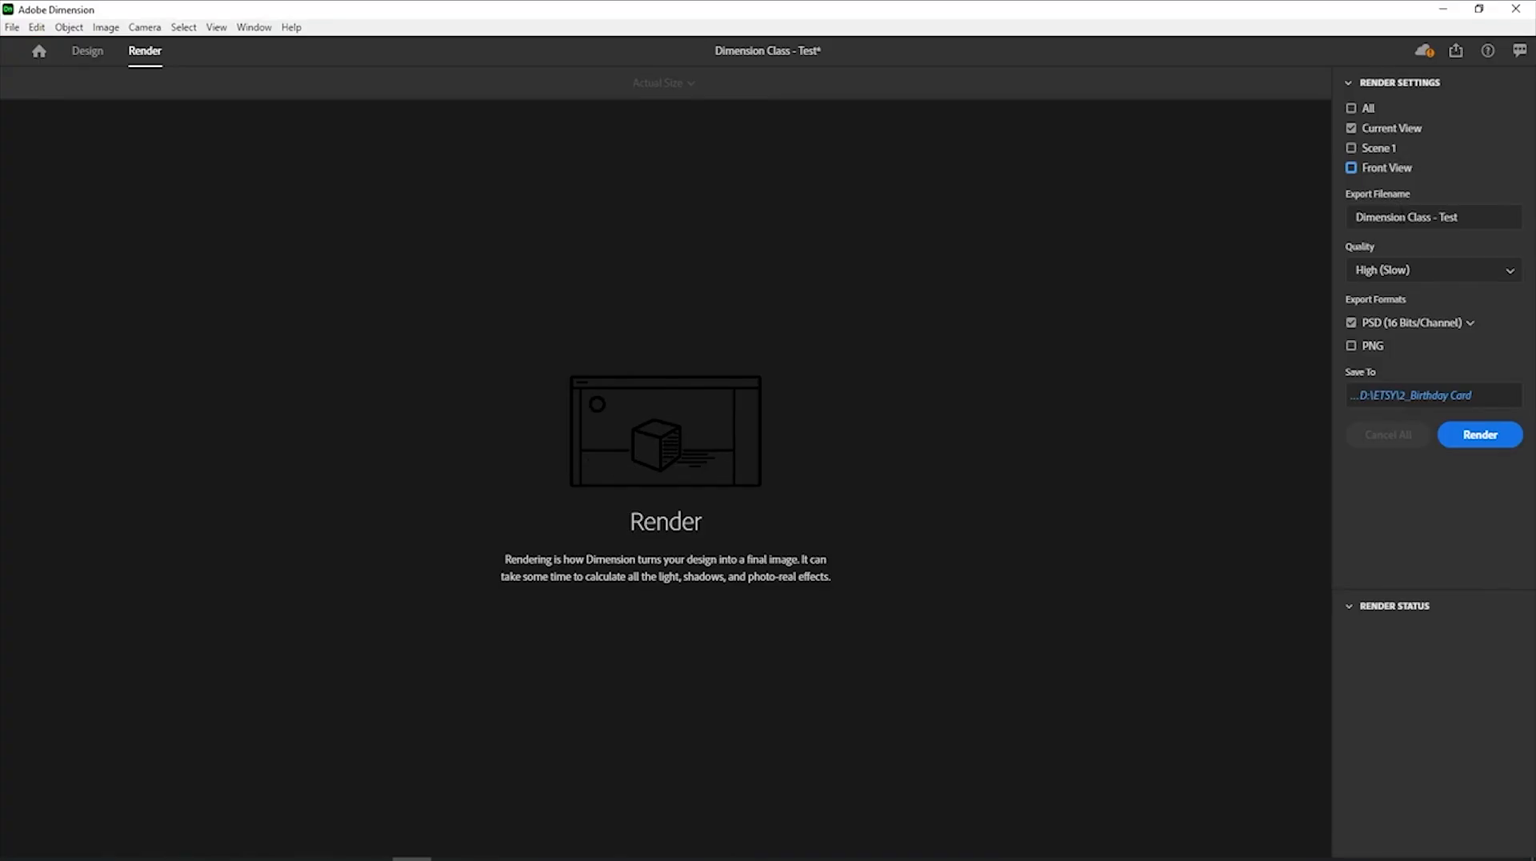
pyautogui.click(1430, 218)
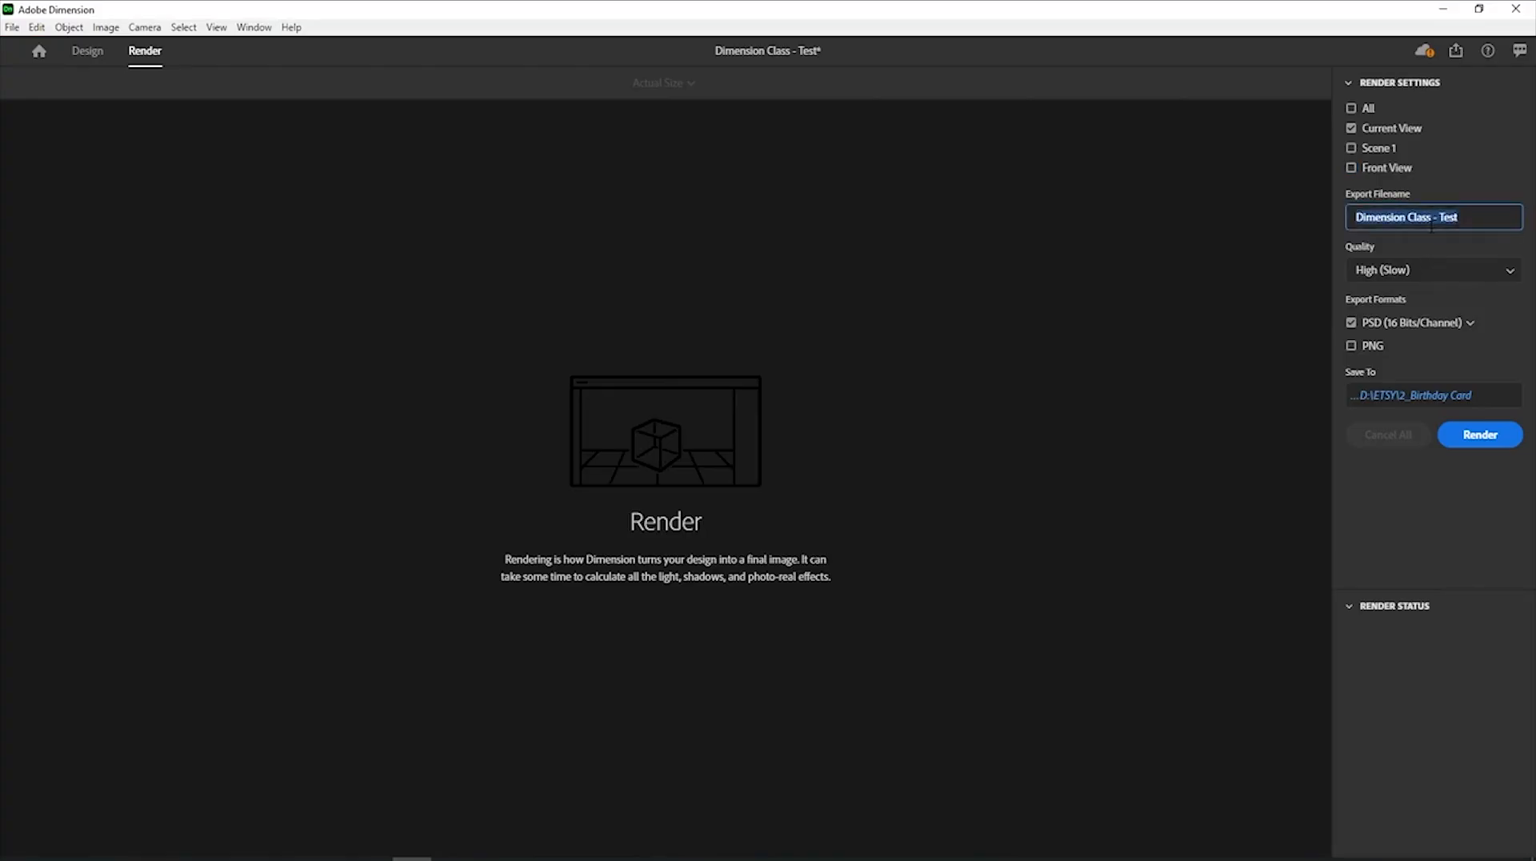
pyautogui.click(1416, 282)
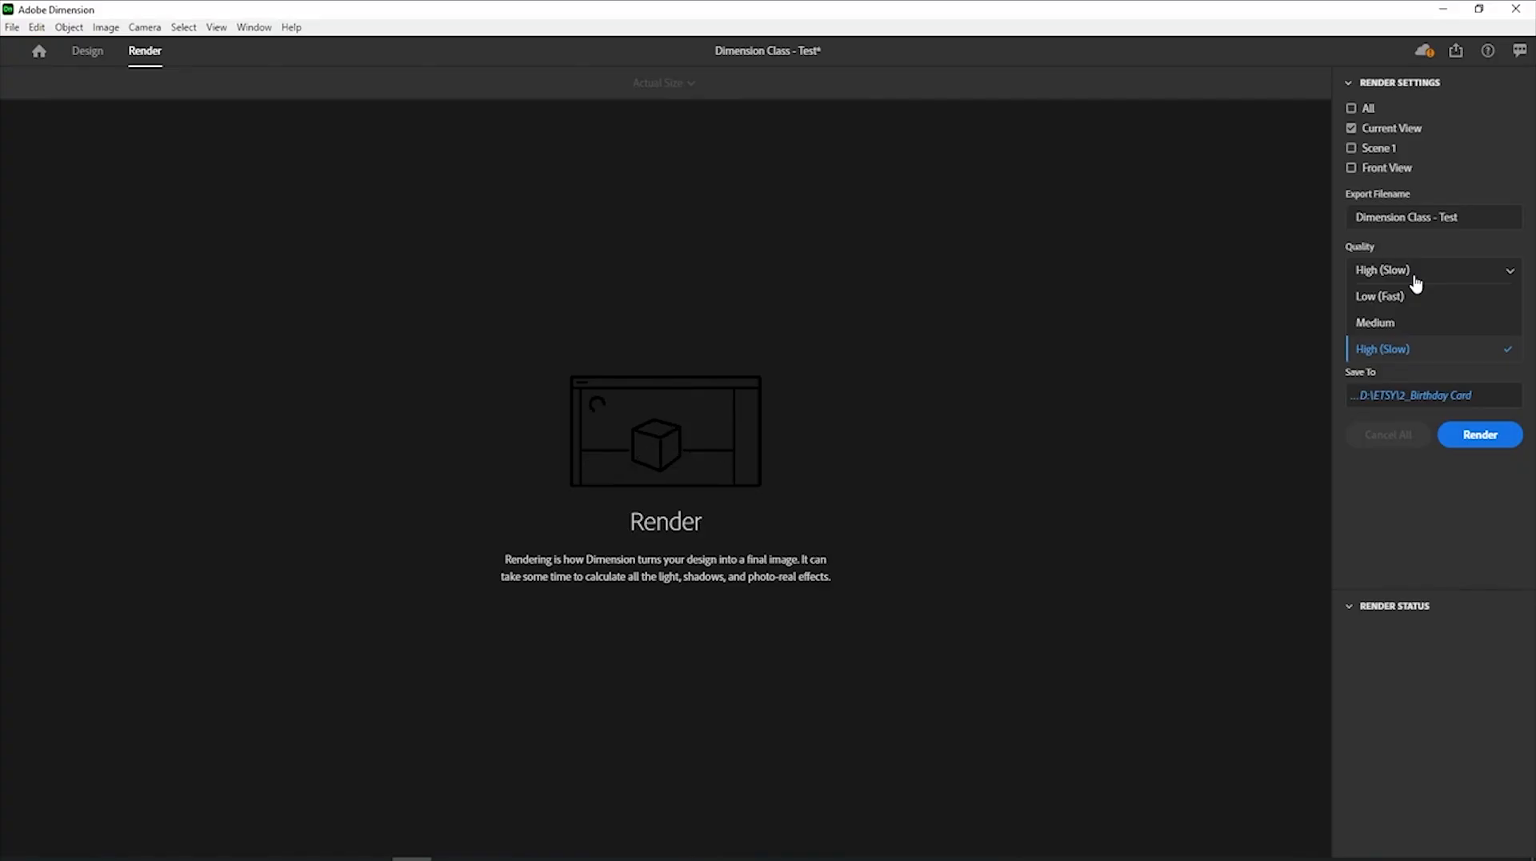
pyautogui.click(1409, 350)
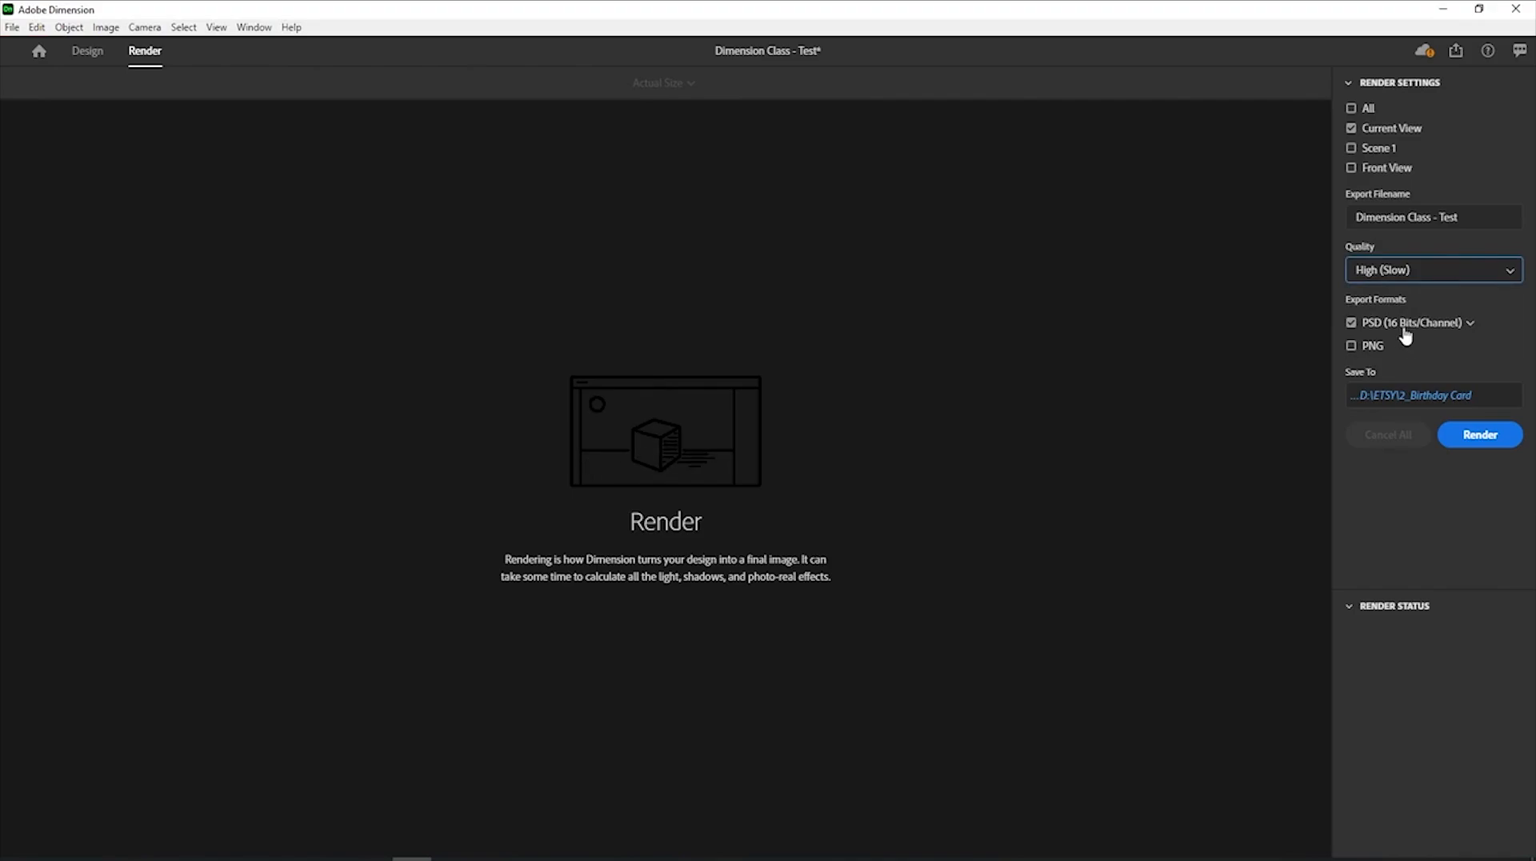
# Add PNG to the export formats alongside PSD and set the render's save location to the Desktop folder.
pyautogui.click(1350, 346)
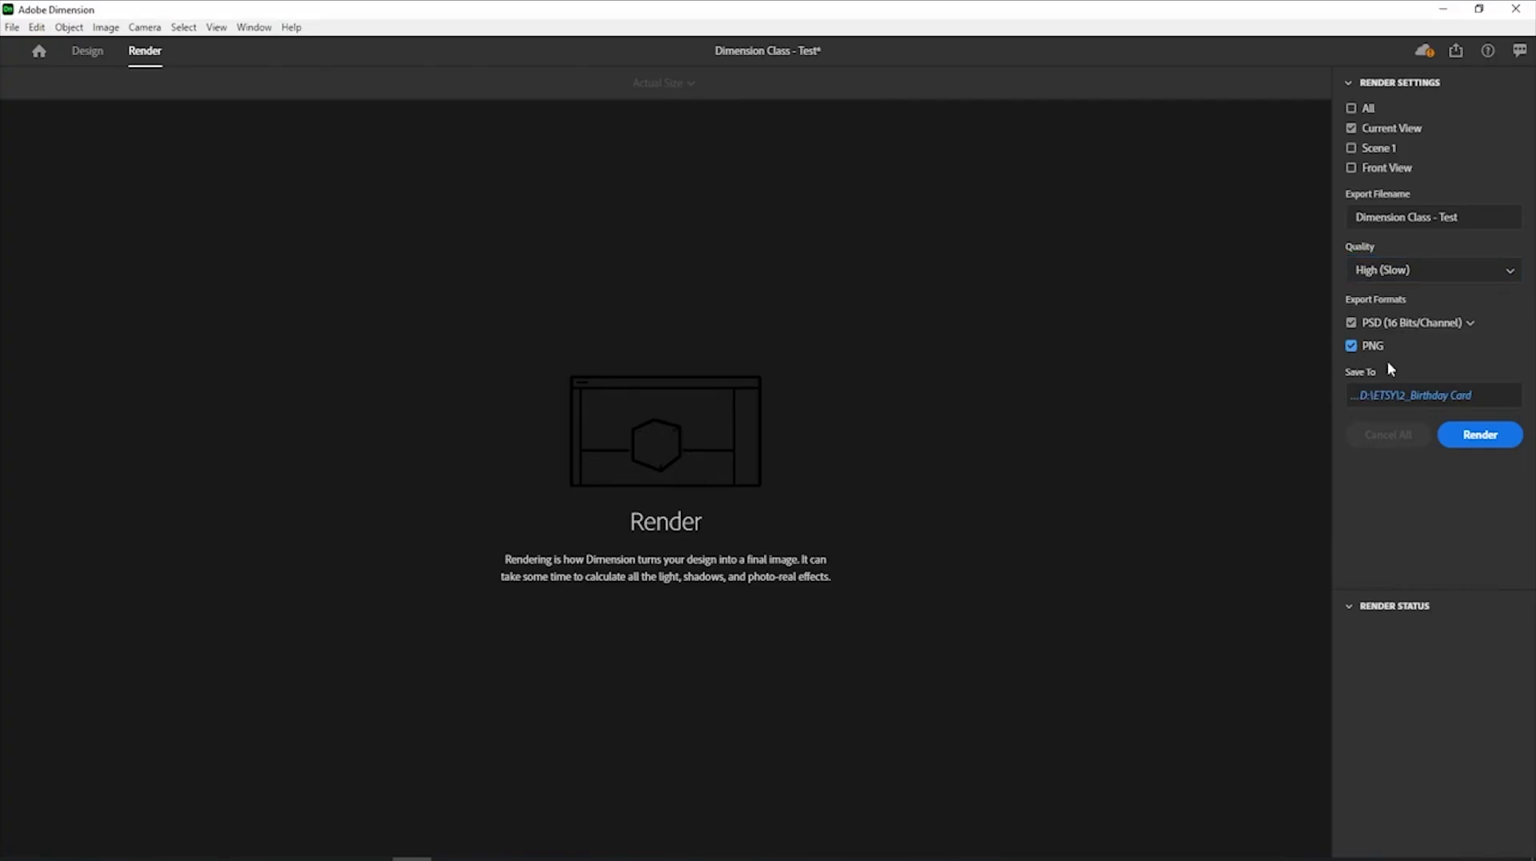
pyautogui.click(1389, 397)
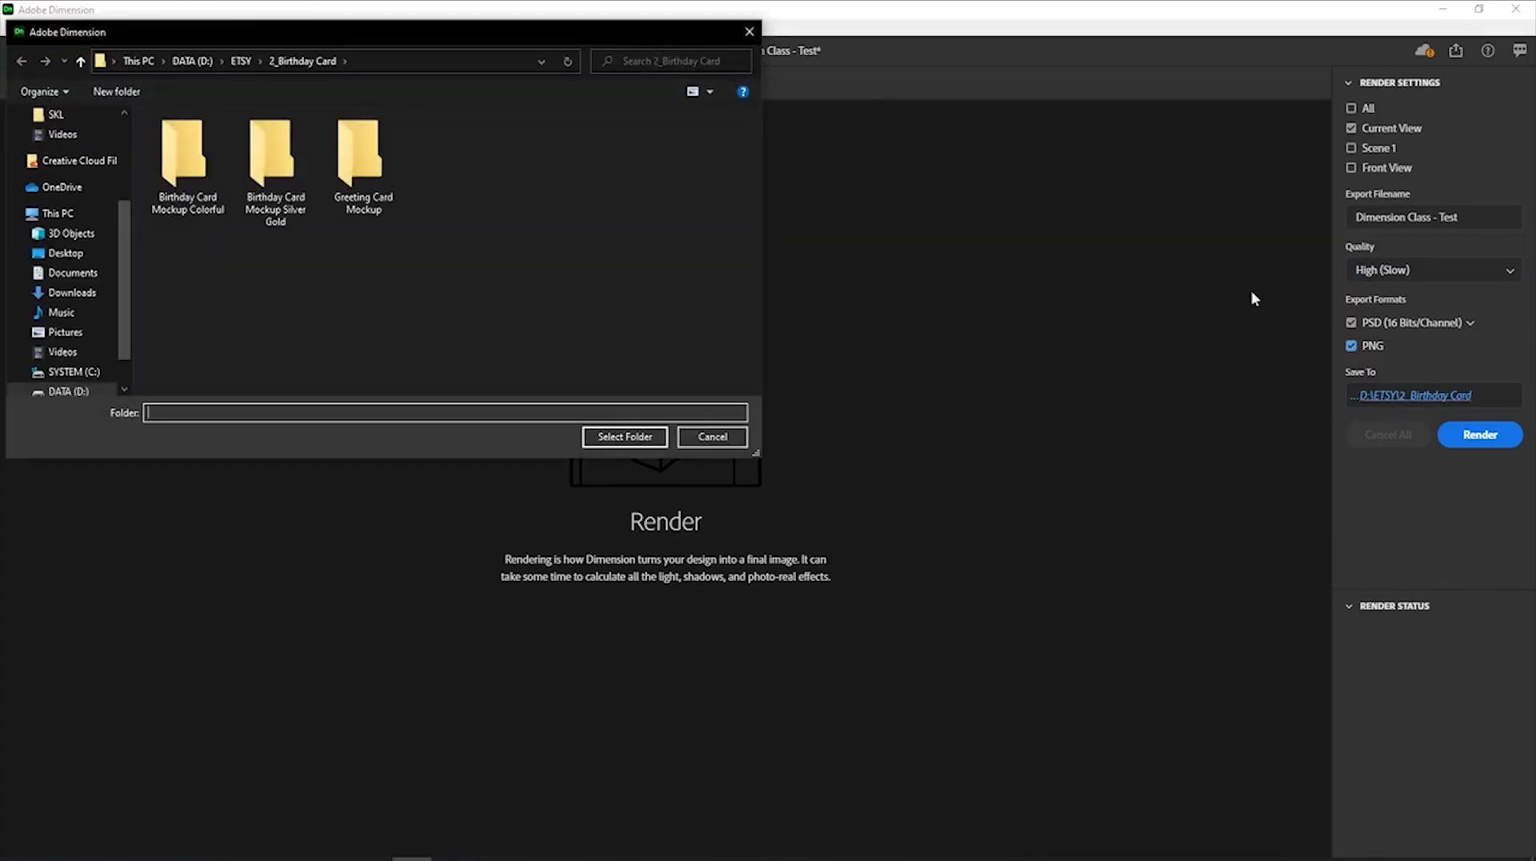
pyautogui.click(66, 253)
pyautogui.click(624, 437)
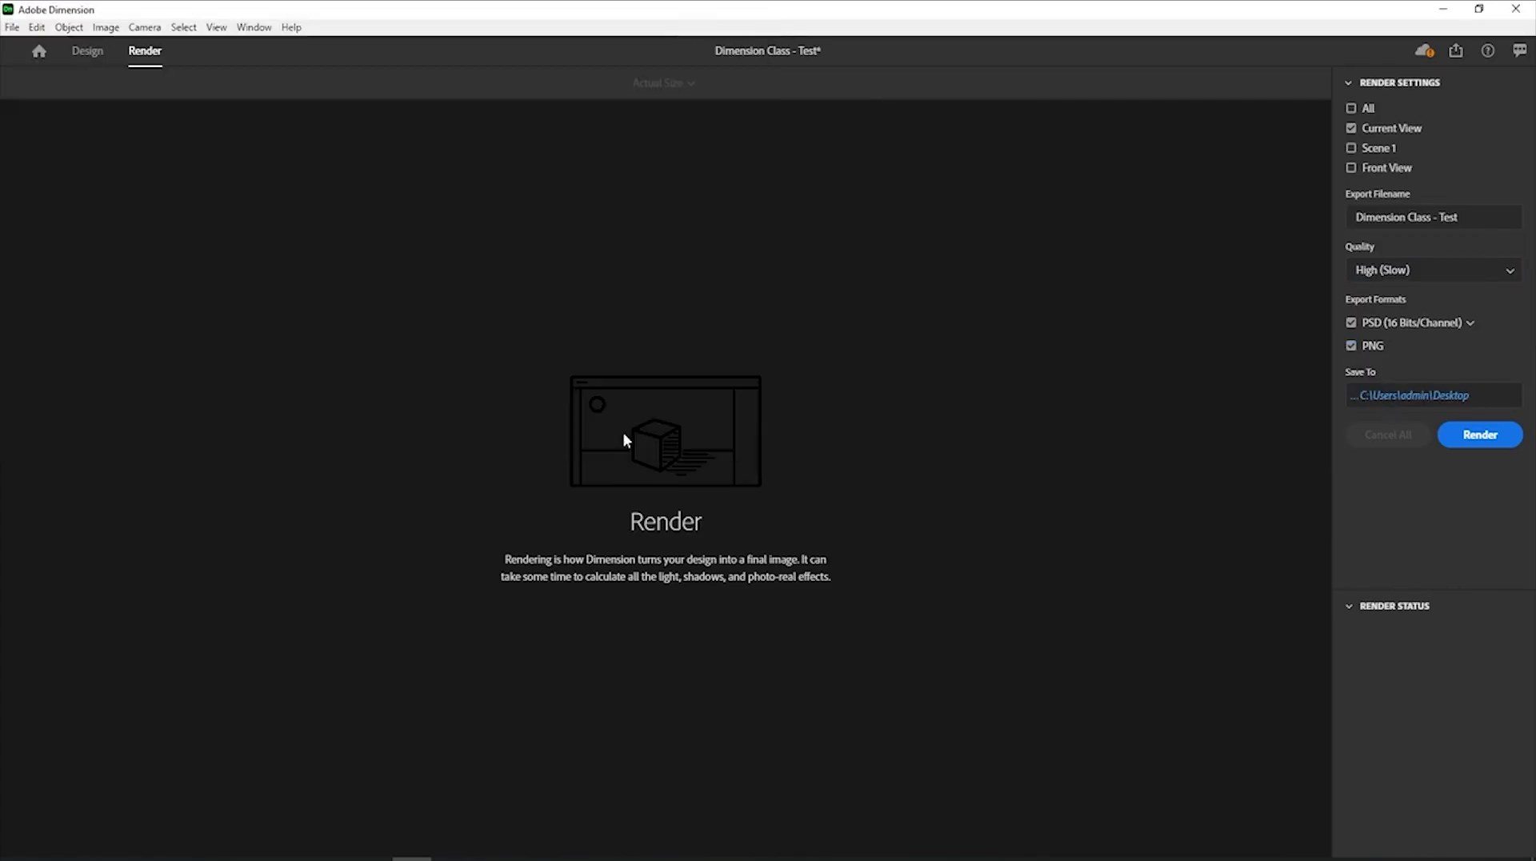
# Render the Current View at Medium quality and take a snapshot of the render in progress.
pyautogui.click(1436, 272)
pyautogui.click(1376, 324)
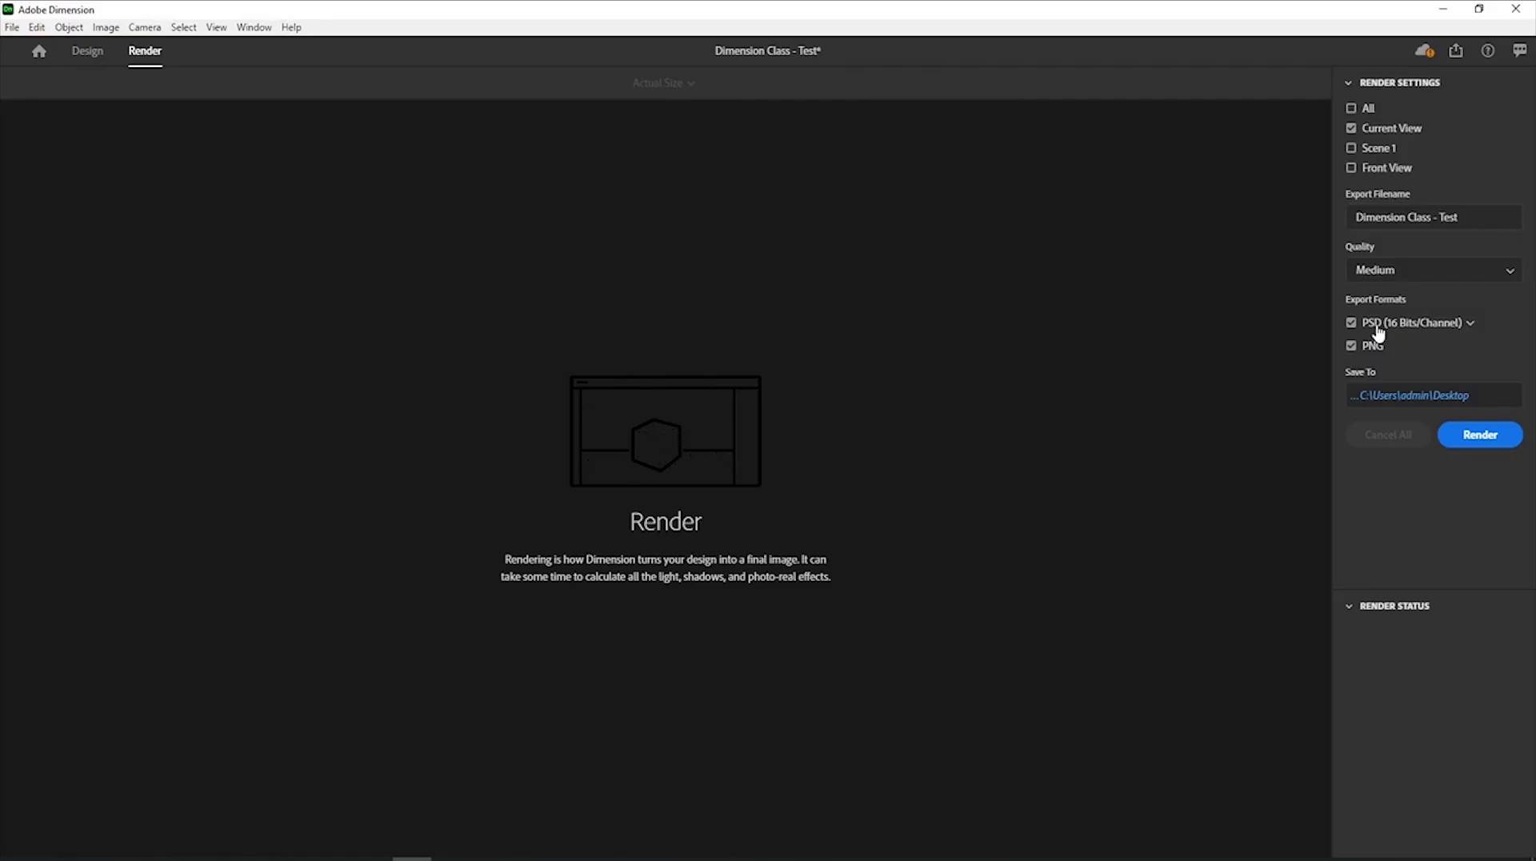
pyautogui.click(1481, 445)
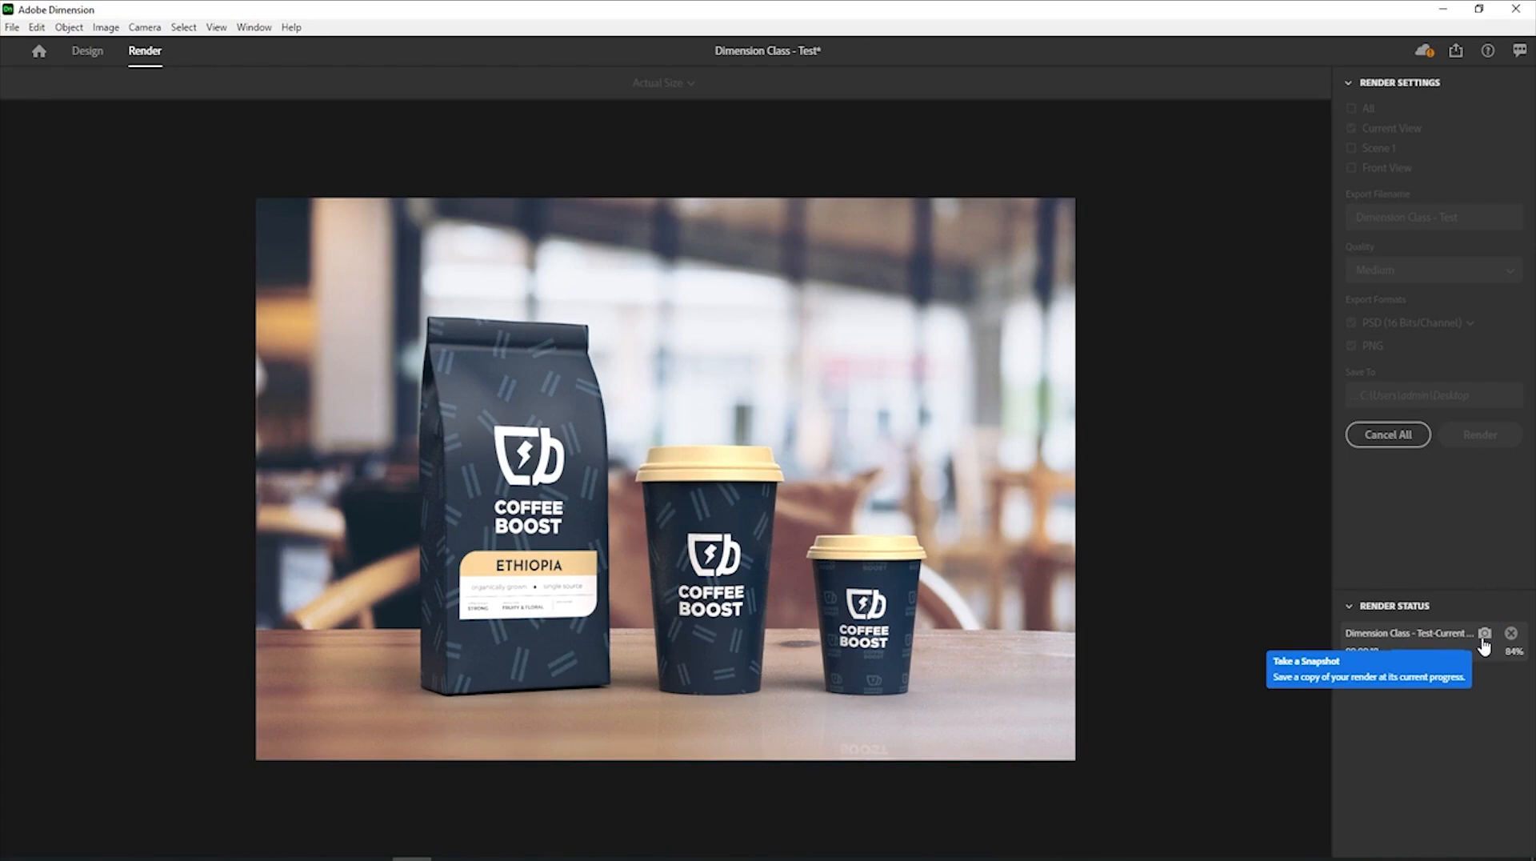
pyautogui.click(1484, 635)
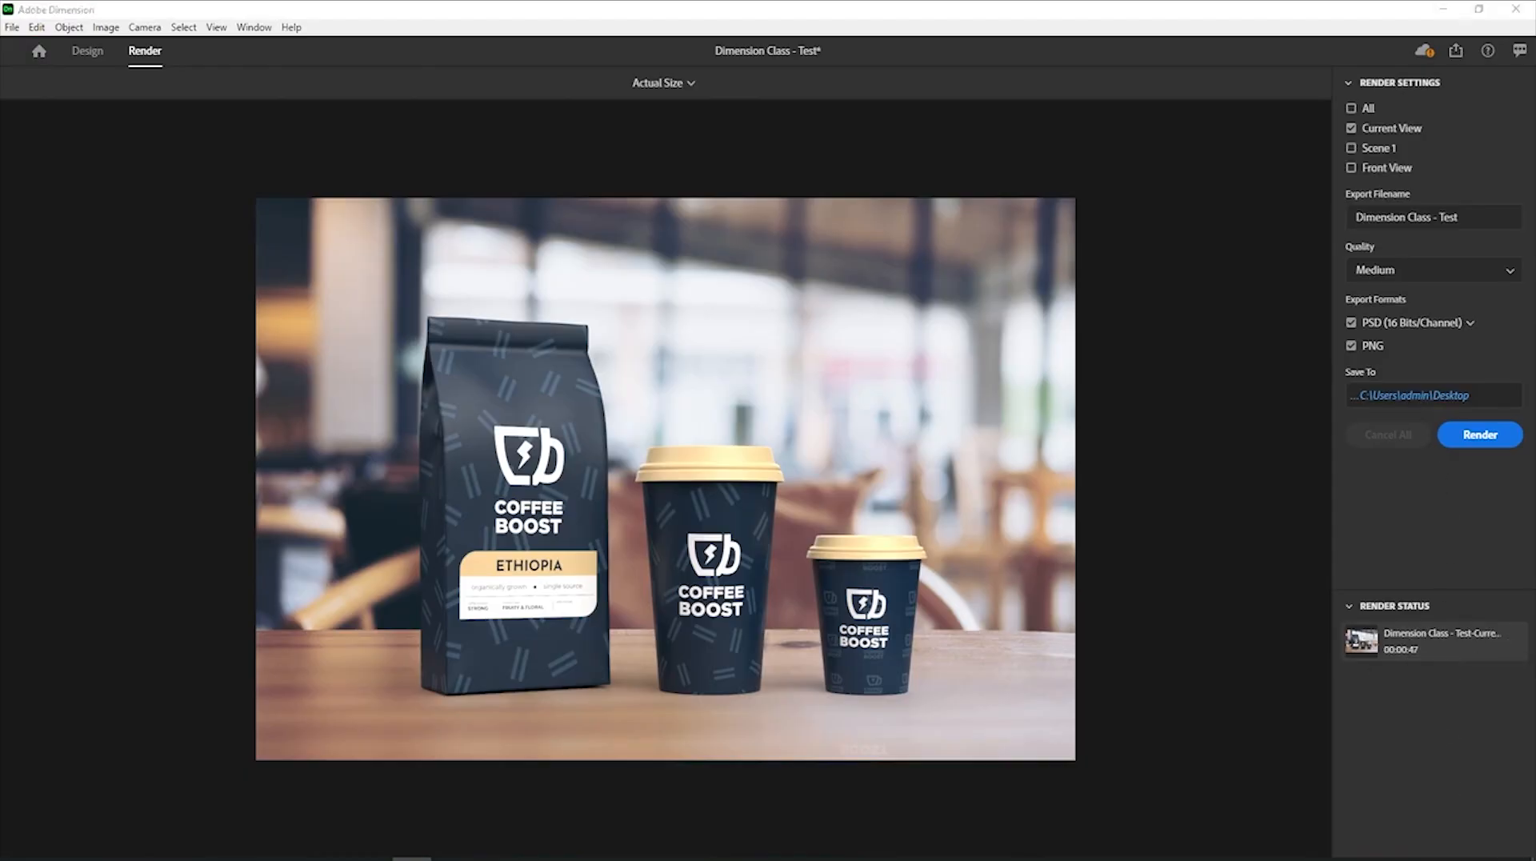
# Open the rendered Dimension Class - Test-Current View files from the desktop in Photoshop and compare the PNG with the layered PSD.
pyautogui.press('super+d')
pyautogui.doubleClick(160, 724)
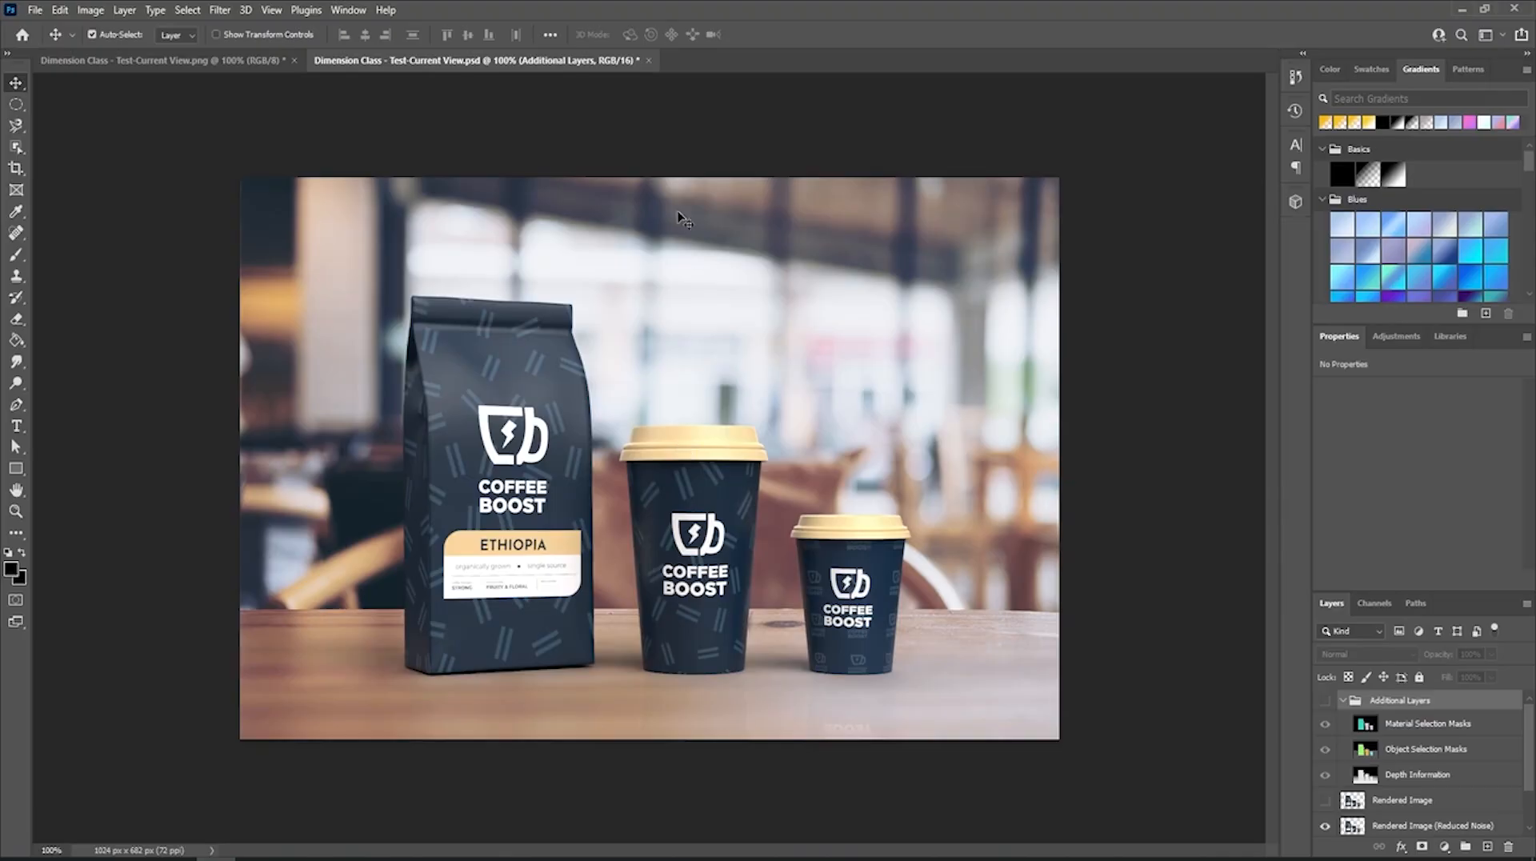
pyautogui.click(137, 59)
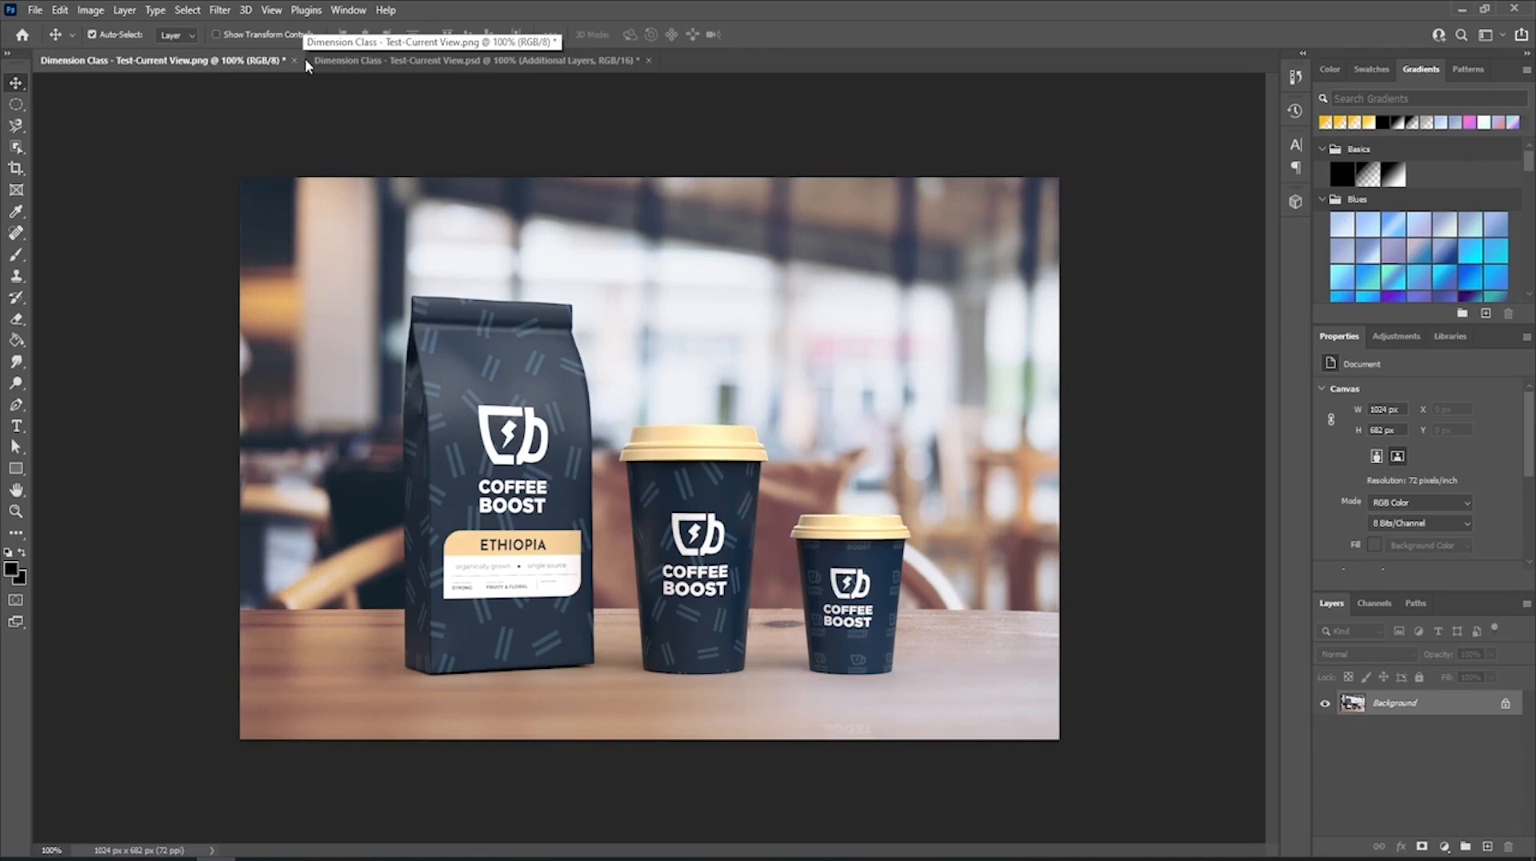
pyautogui.click(348, 64)
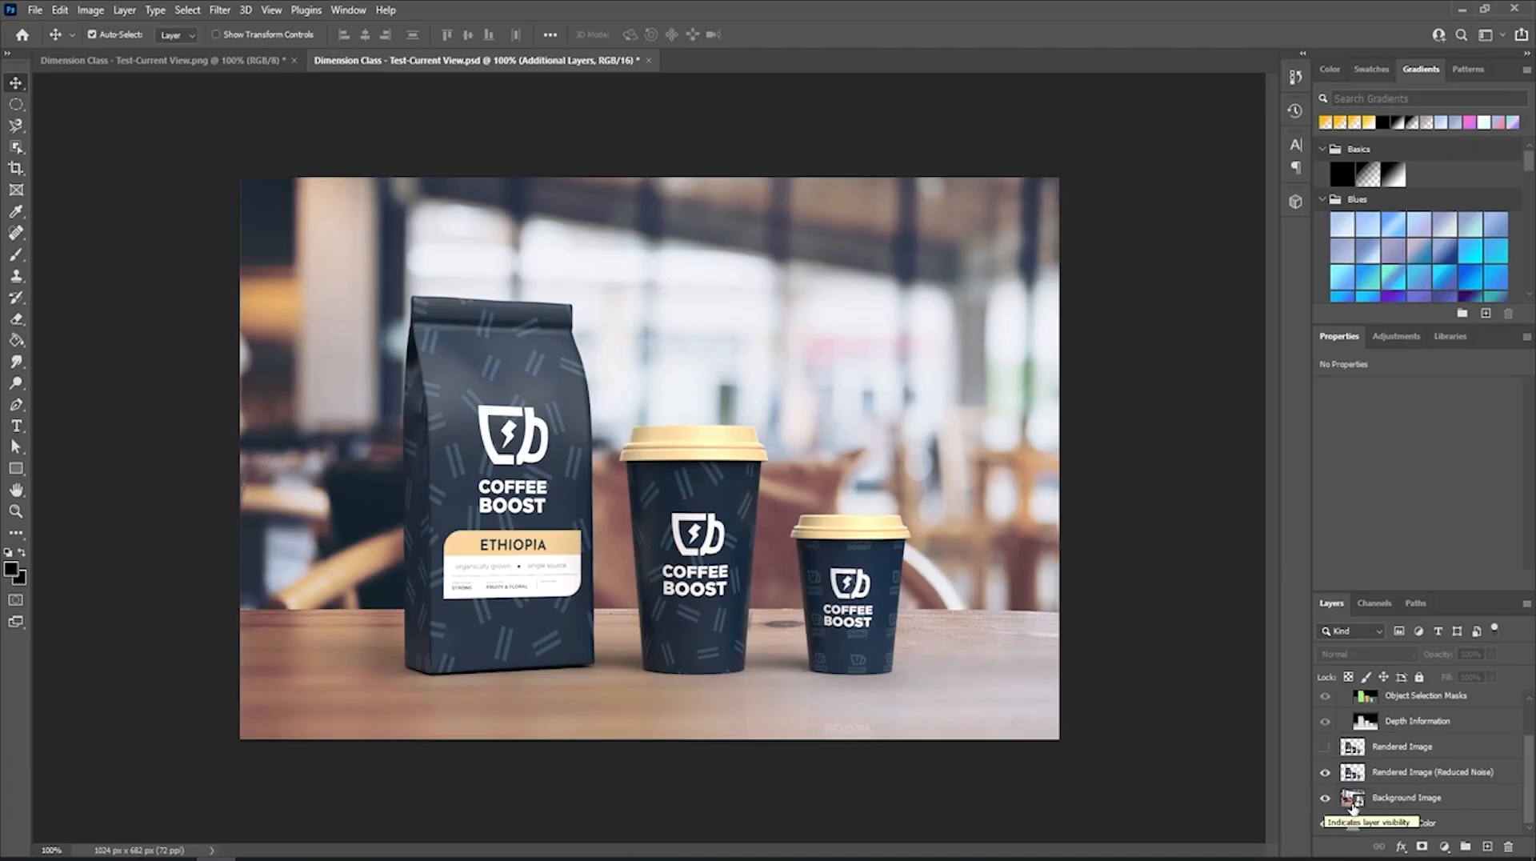
# Check the PSD's layer separation by hiding and reshowing the Rendered Image (Reduced Noise) layer, followed by the Background Image layer.
pyautogui.click(1325, 772)
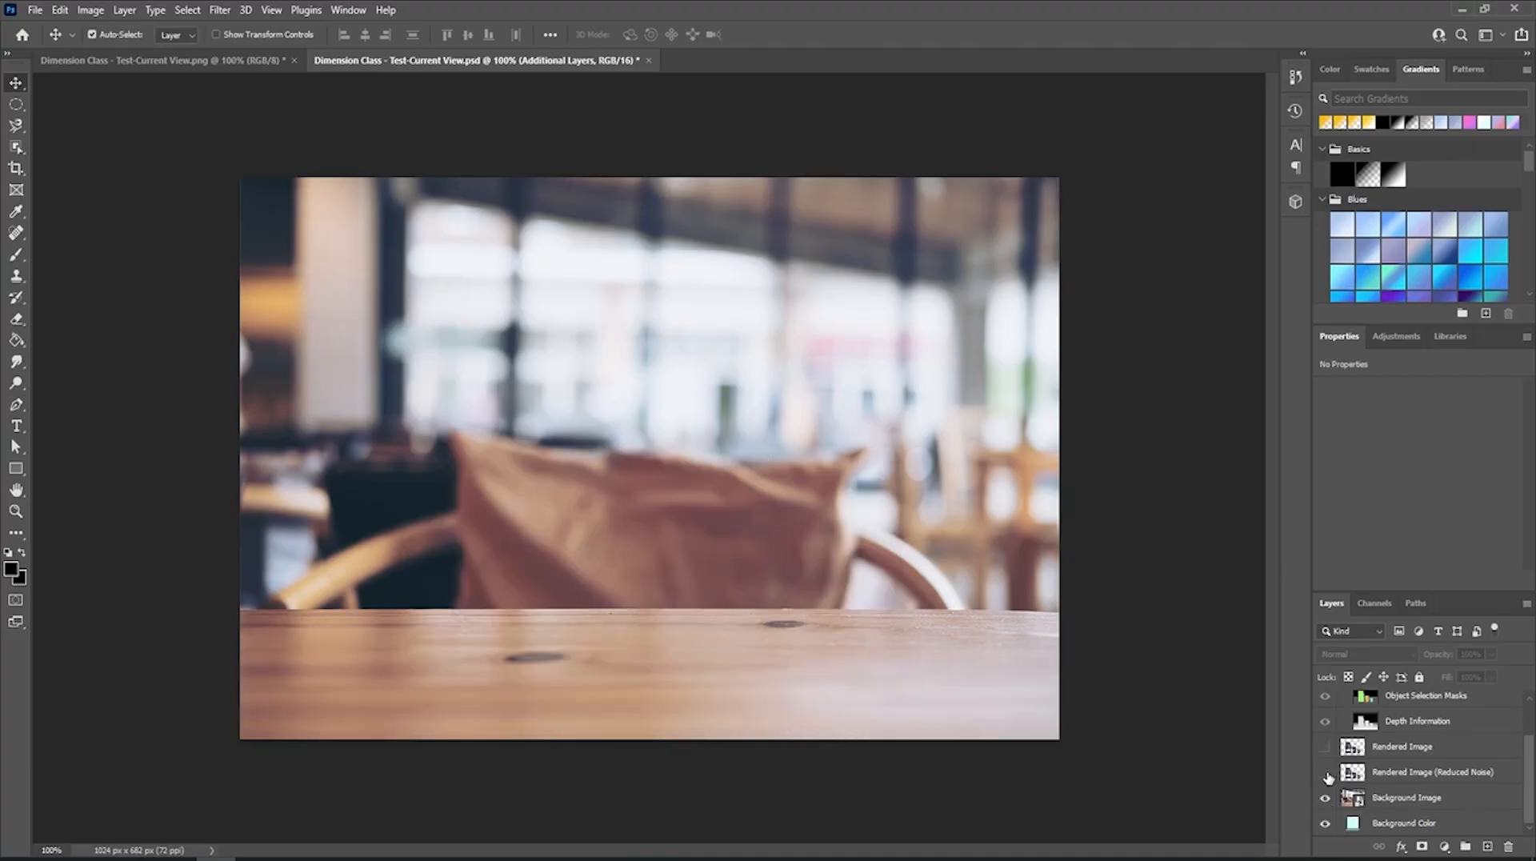
pyautogui.click(1325, 772)
pyautogui.click(1326, 800)
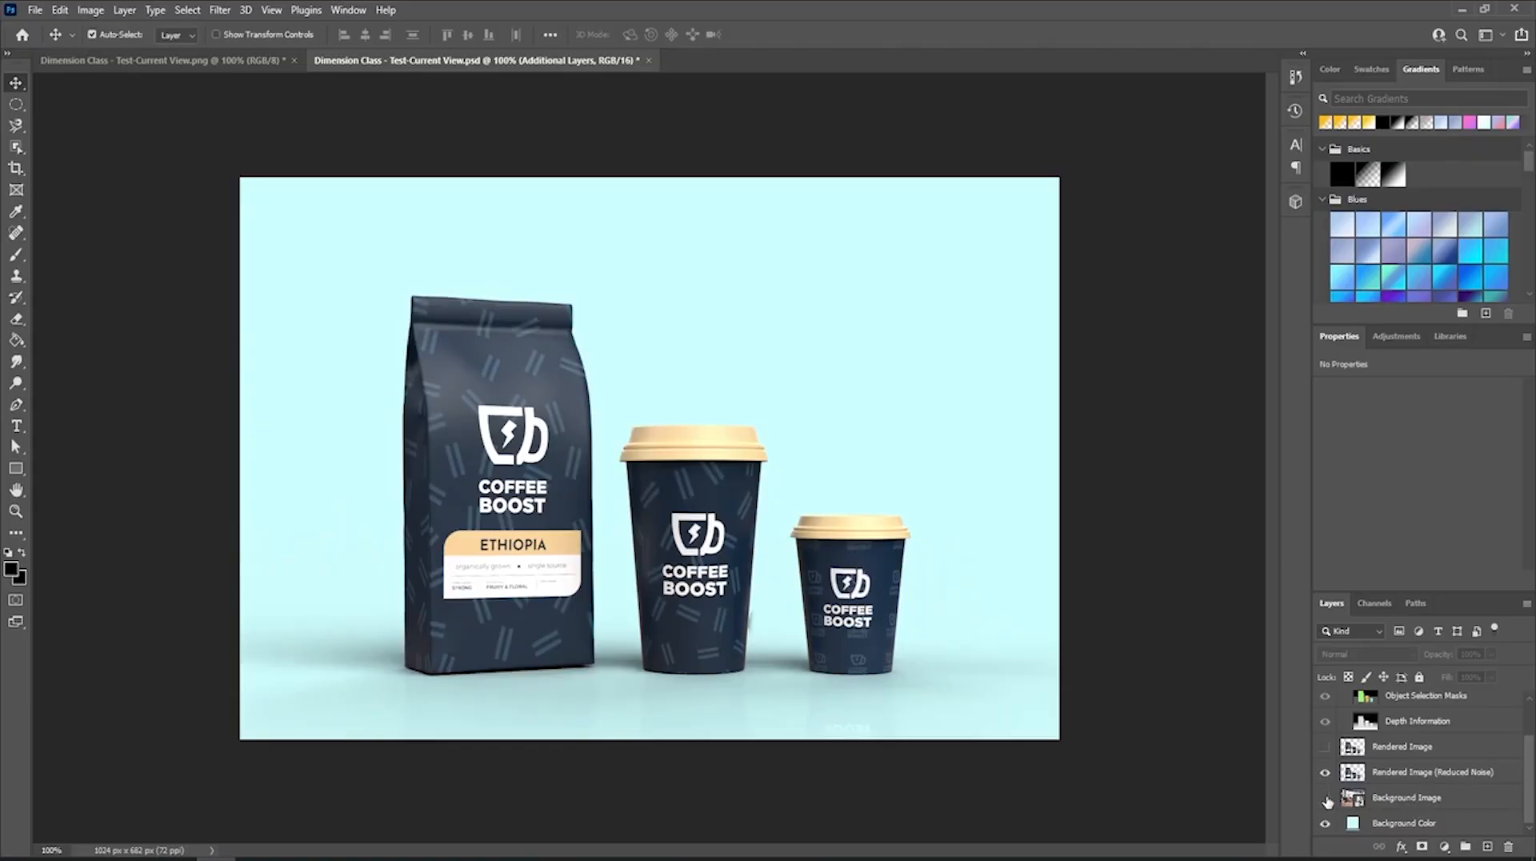
pyautogui.click(1326, 800)
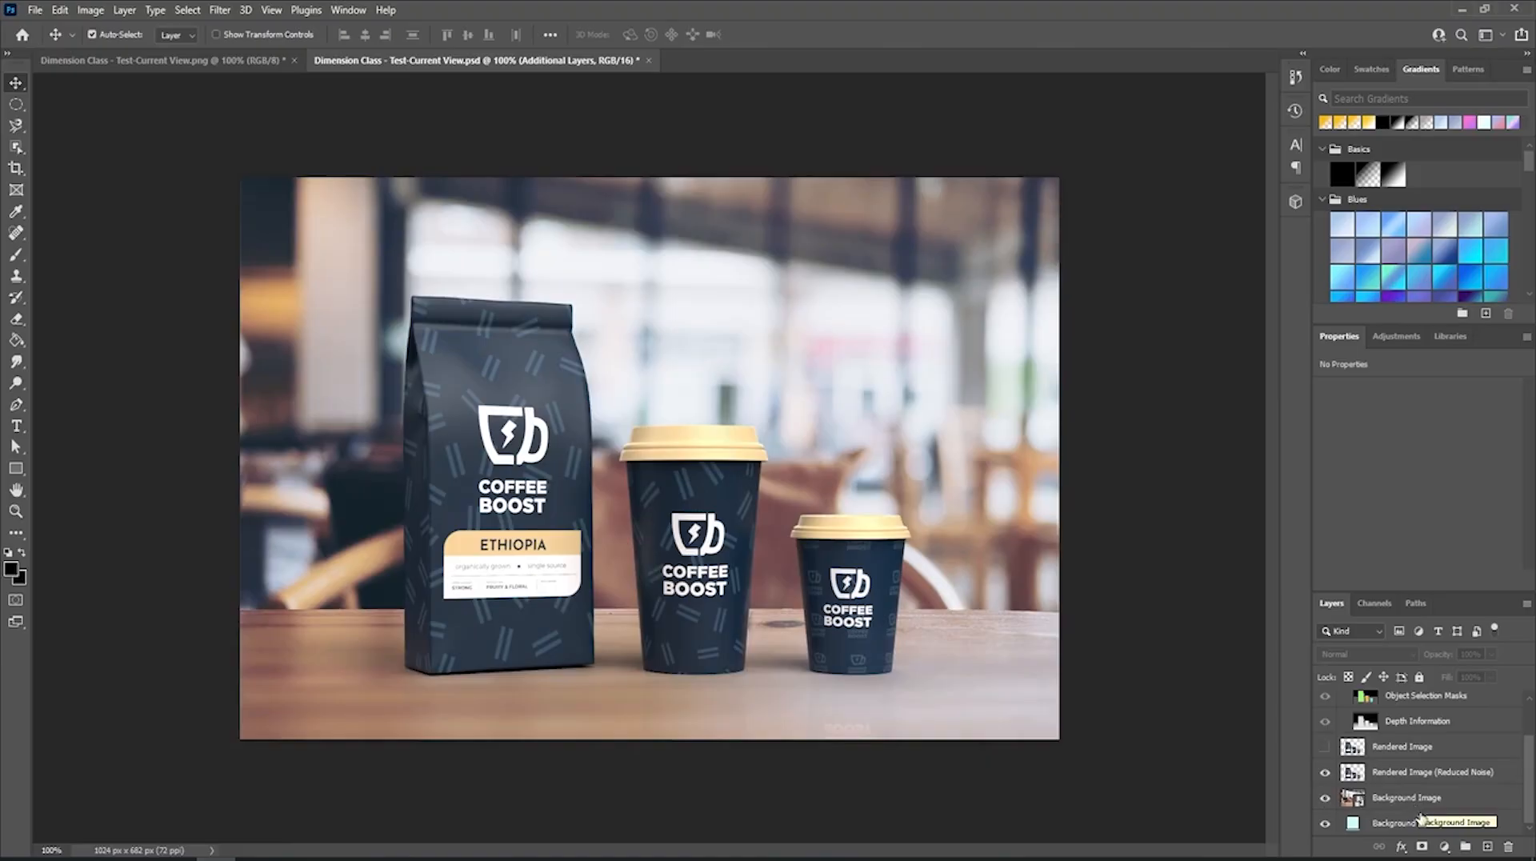
# Add a Vibrance adjustment layer of +58 to the PNG render and toggle it off and on to compare the colours.
pyautogui.click(94, 61)
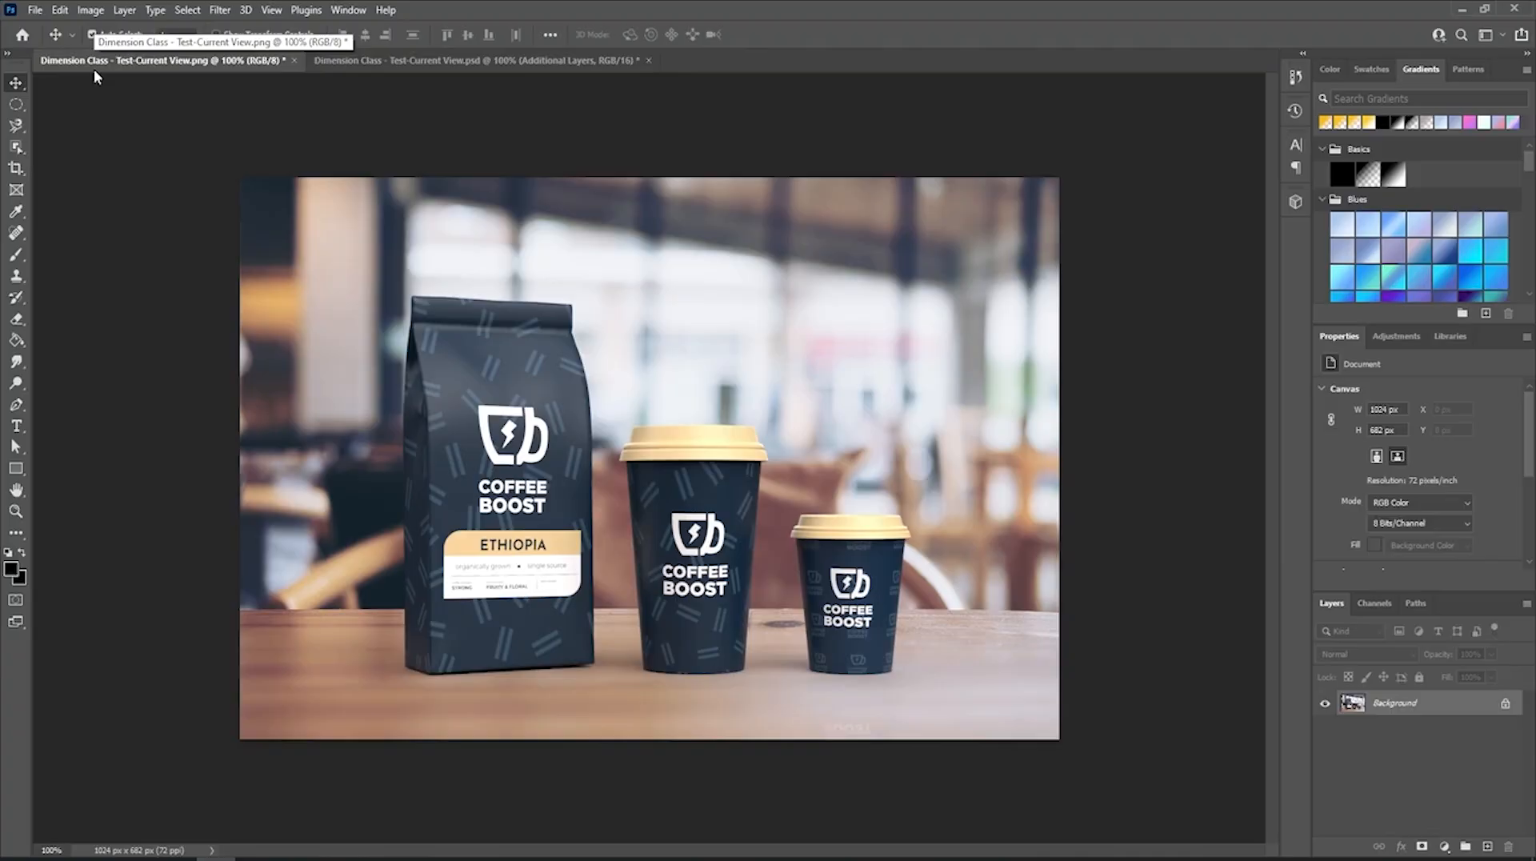
pyautogui.click(1393, 344)
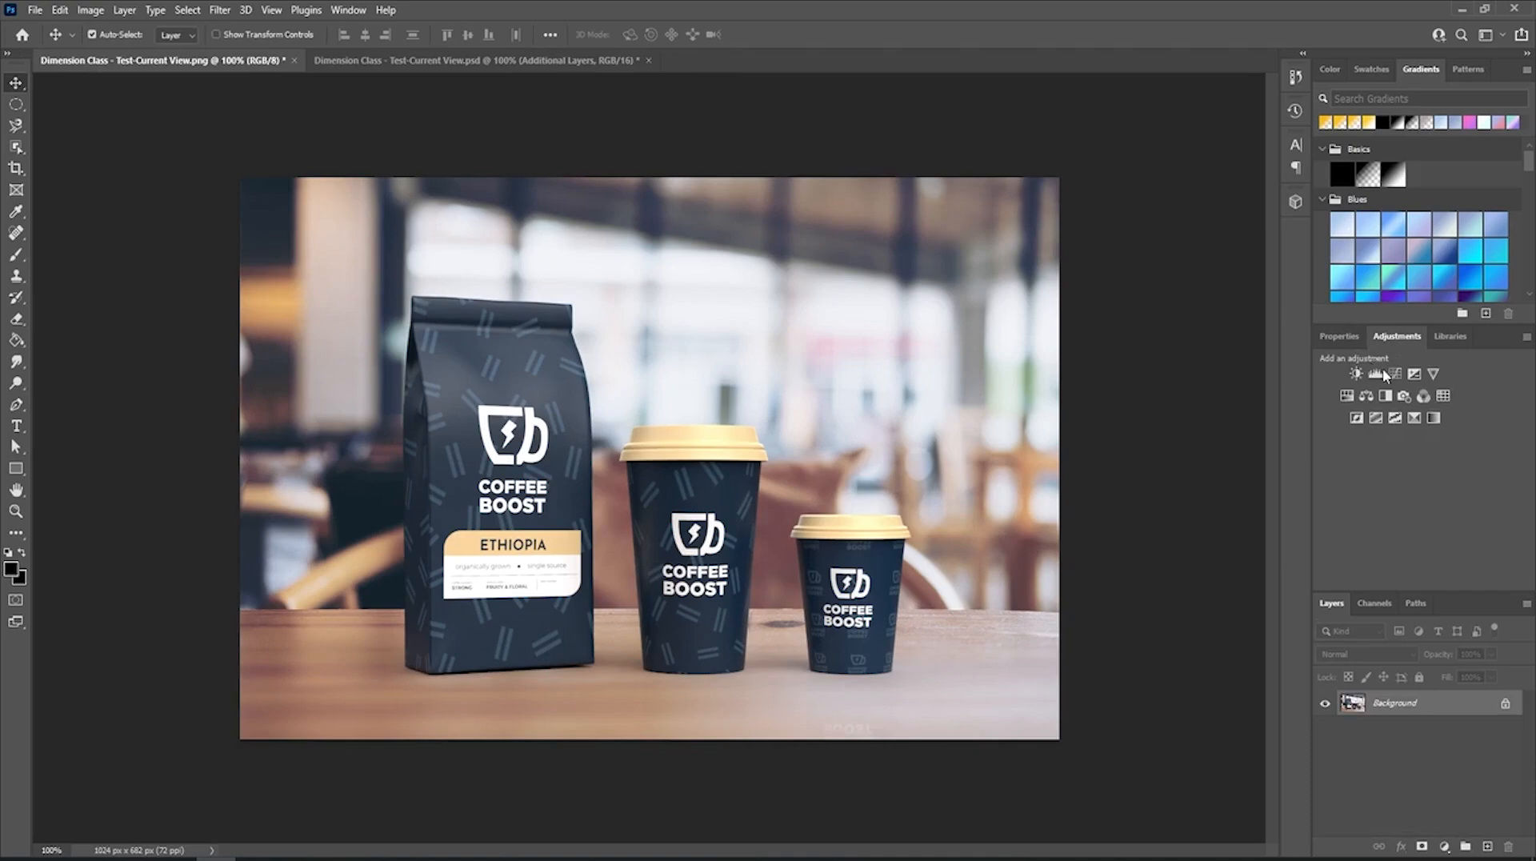
pyautogui.click(1434, 373)
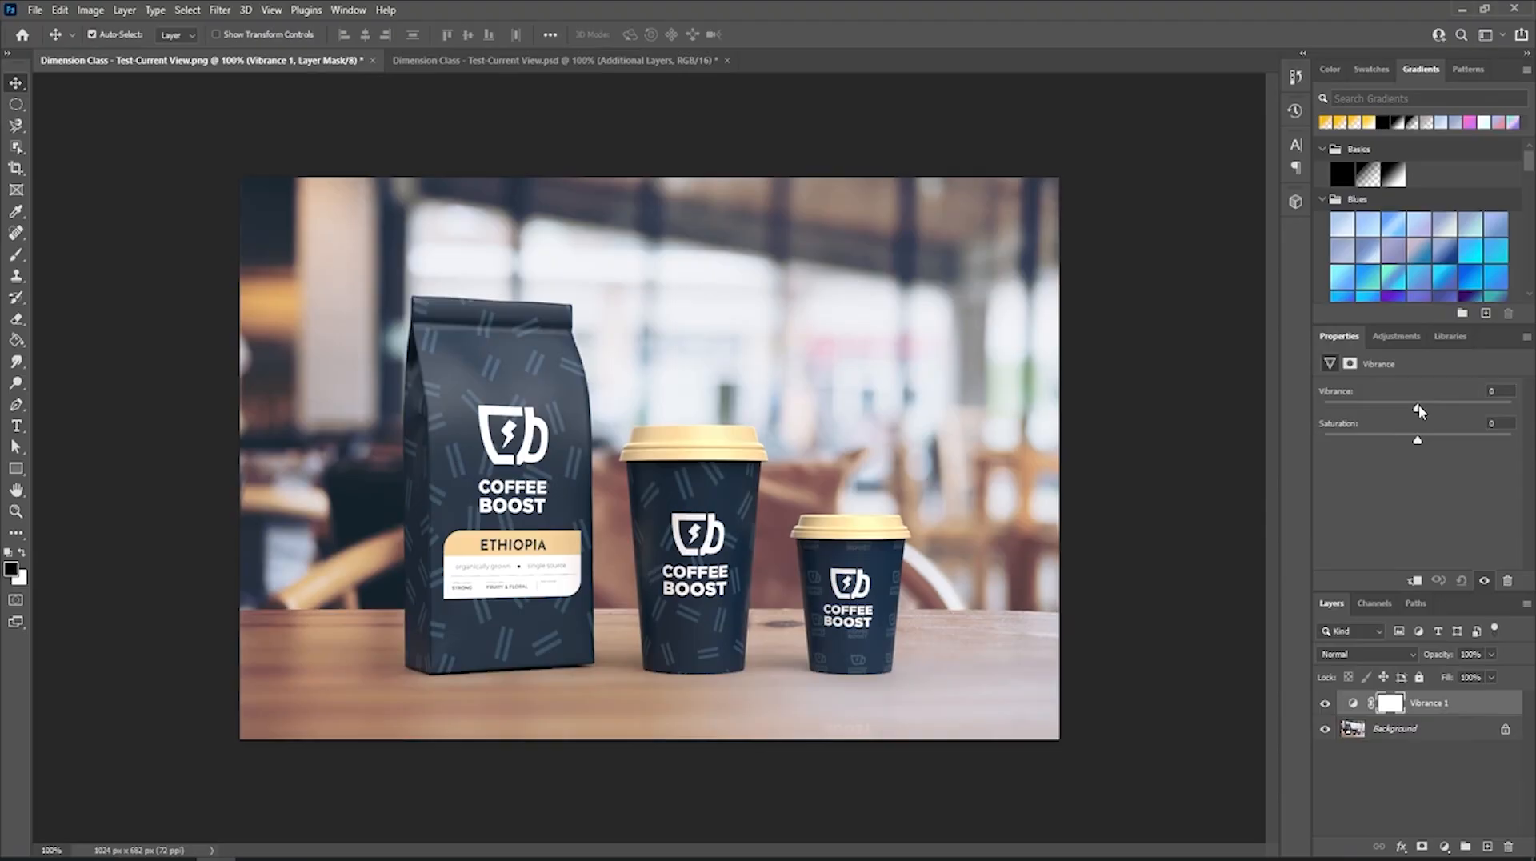
pyautogui.moveTo(1419, 405); pyautogui.dragTo(1473, 409)
pyautogui.click(1331, 704)
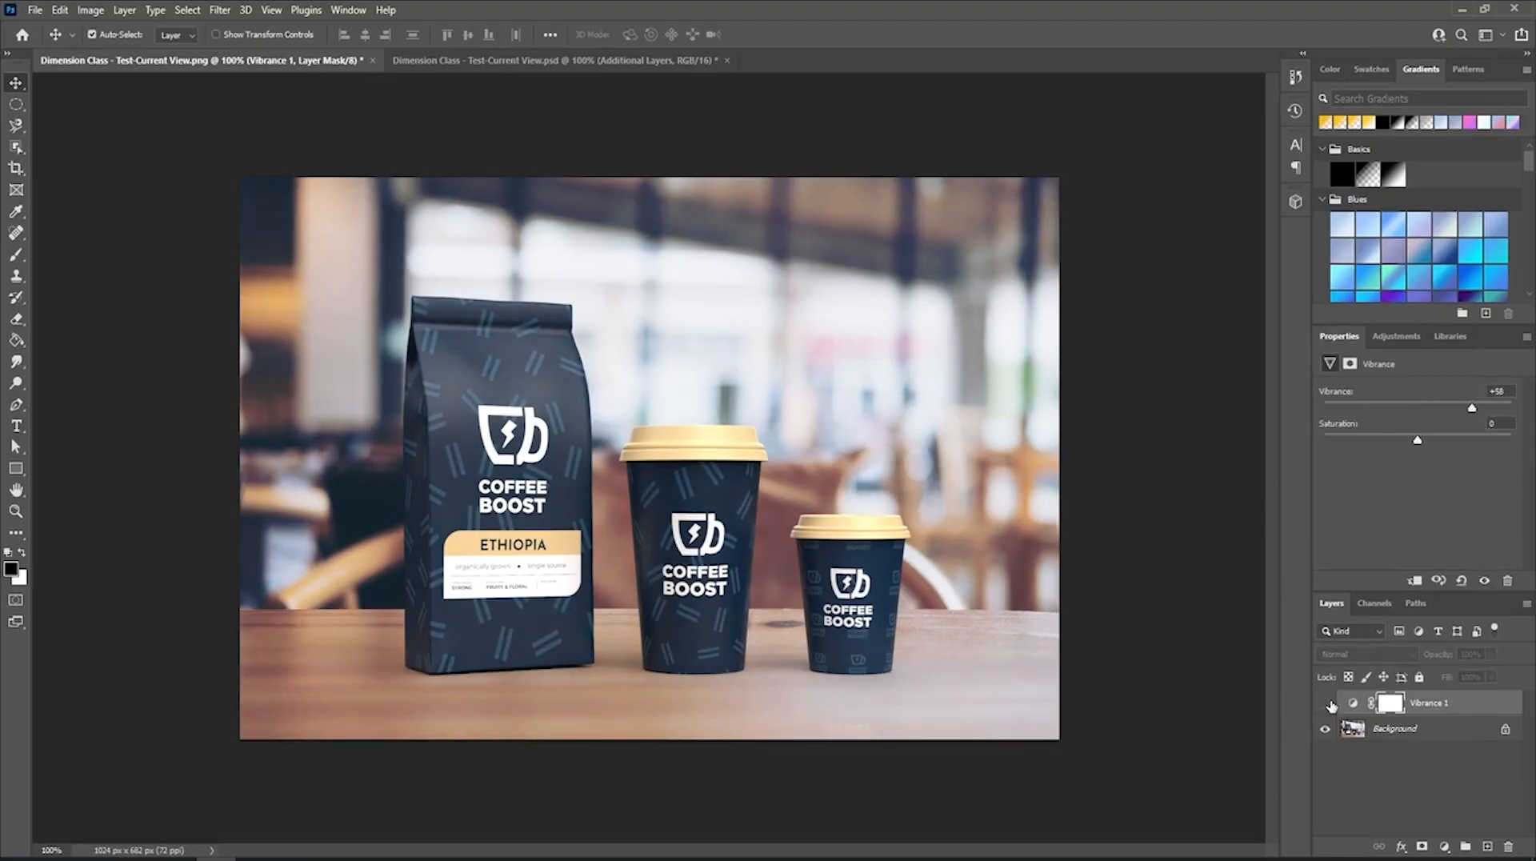
pyautogui.click(1331, 704)
# Add a Hue/Saturation adjustment layer above the Vibrance layer and shift the master hue slightly toward negative values.
pyautogui.click(1398, 337)
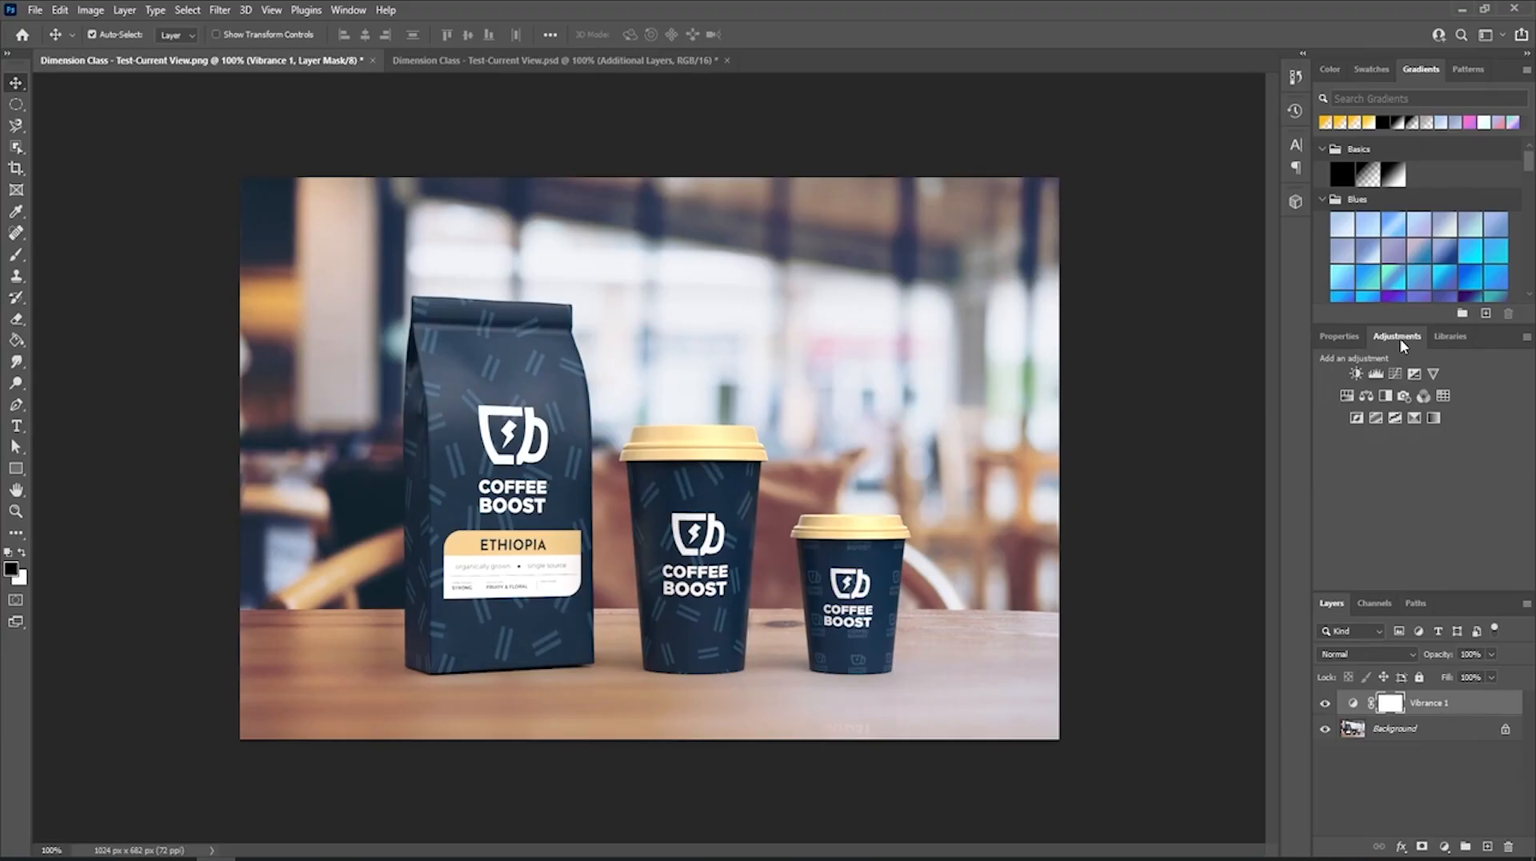
pyautogui.click(1348, 402)
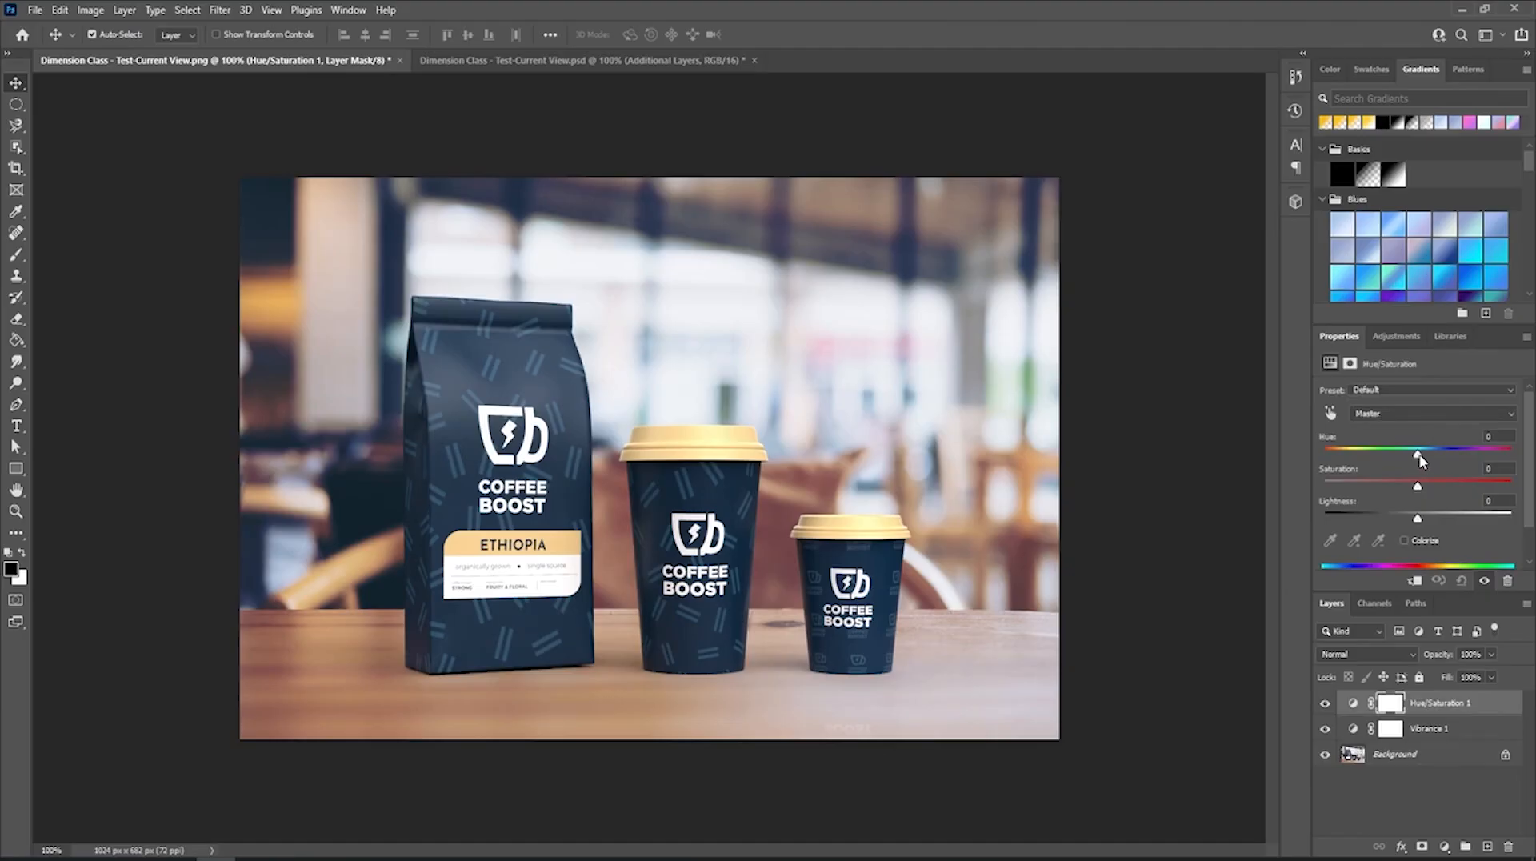
pyautogui.moveTo(1420, 460); pyautogui.dragTo(1415, 460)
# Add a Levels adjustment layer on top of the stack and darken the midtones to 0.88.
pyautogui.click(1401, 337)
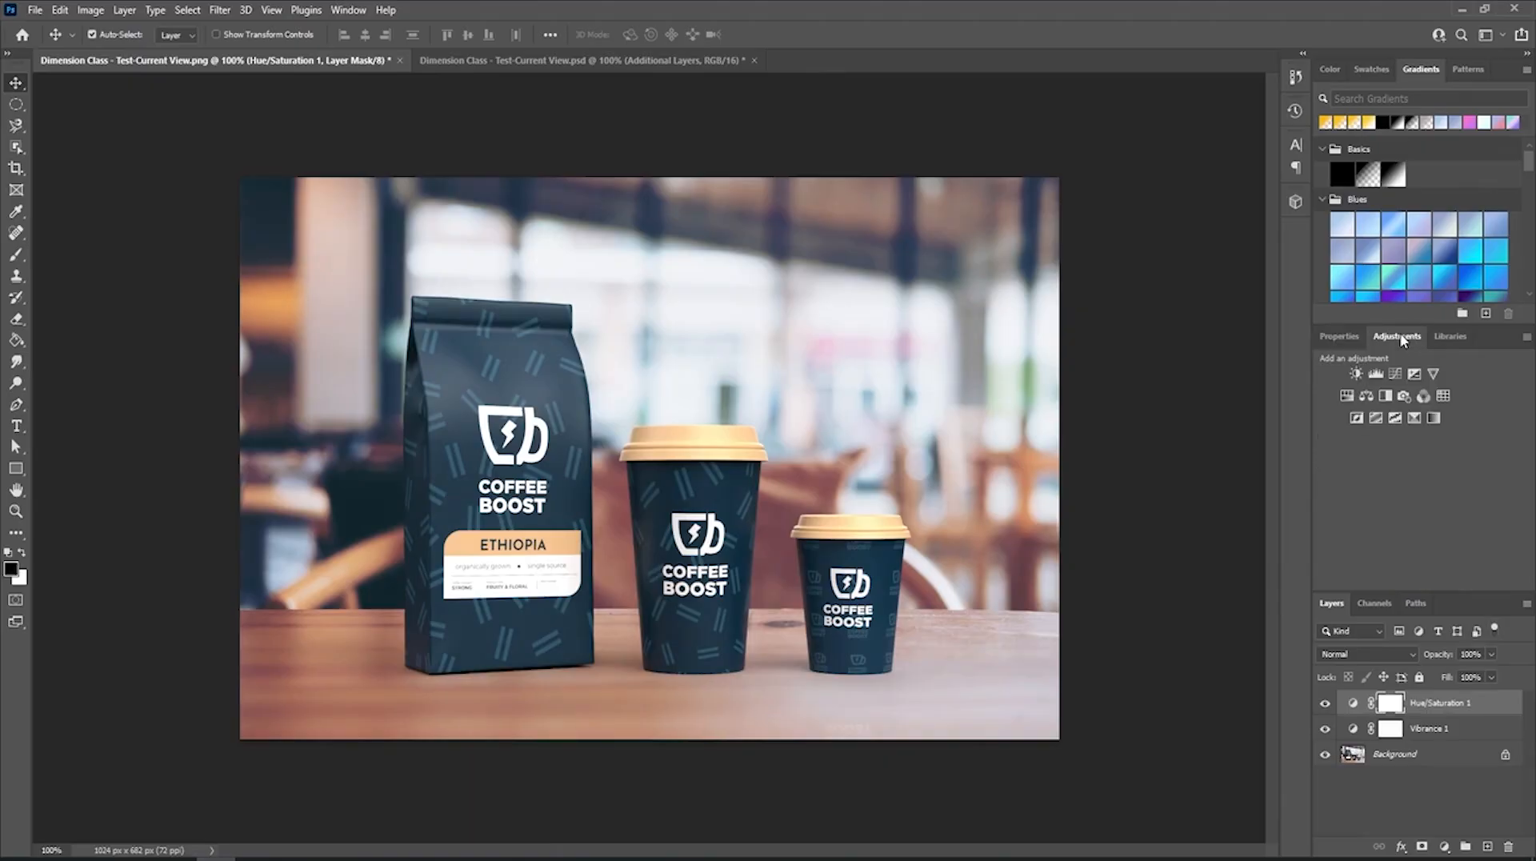
pyautogui.click(1375, 373)
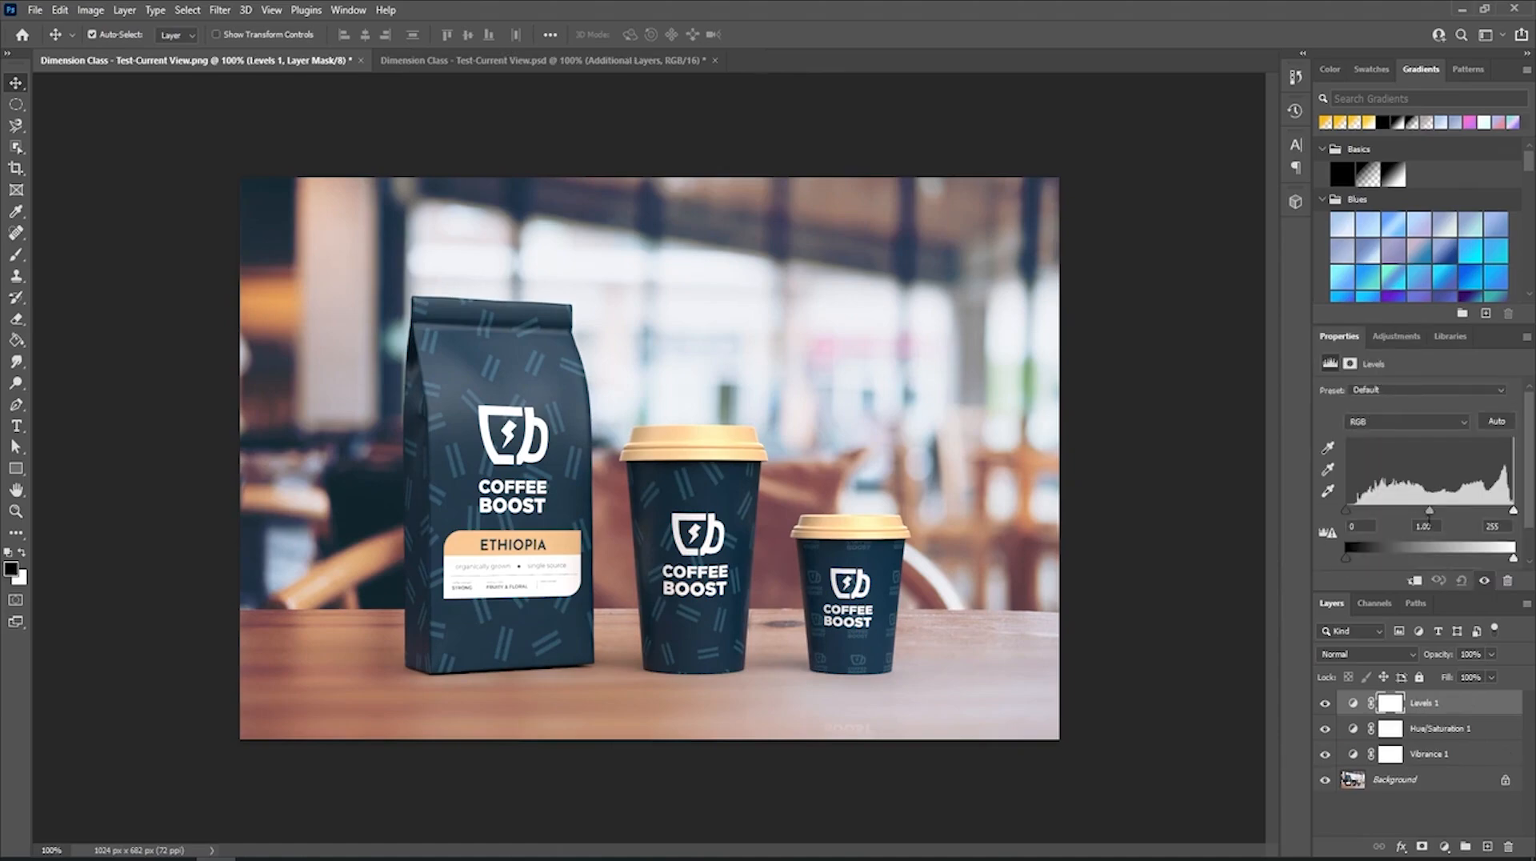
pyautogui.moveTo(1429, 507); pyautogui.dragTo(1438, 509)
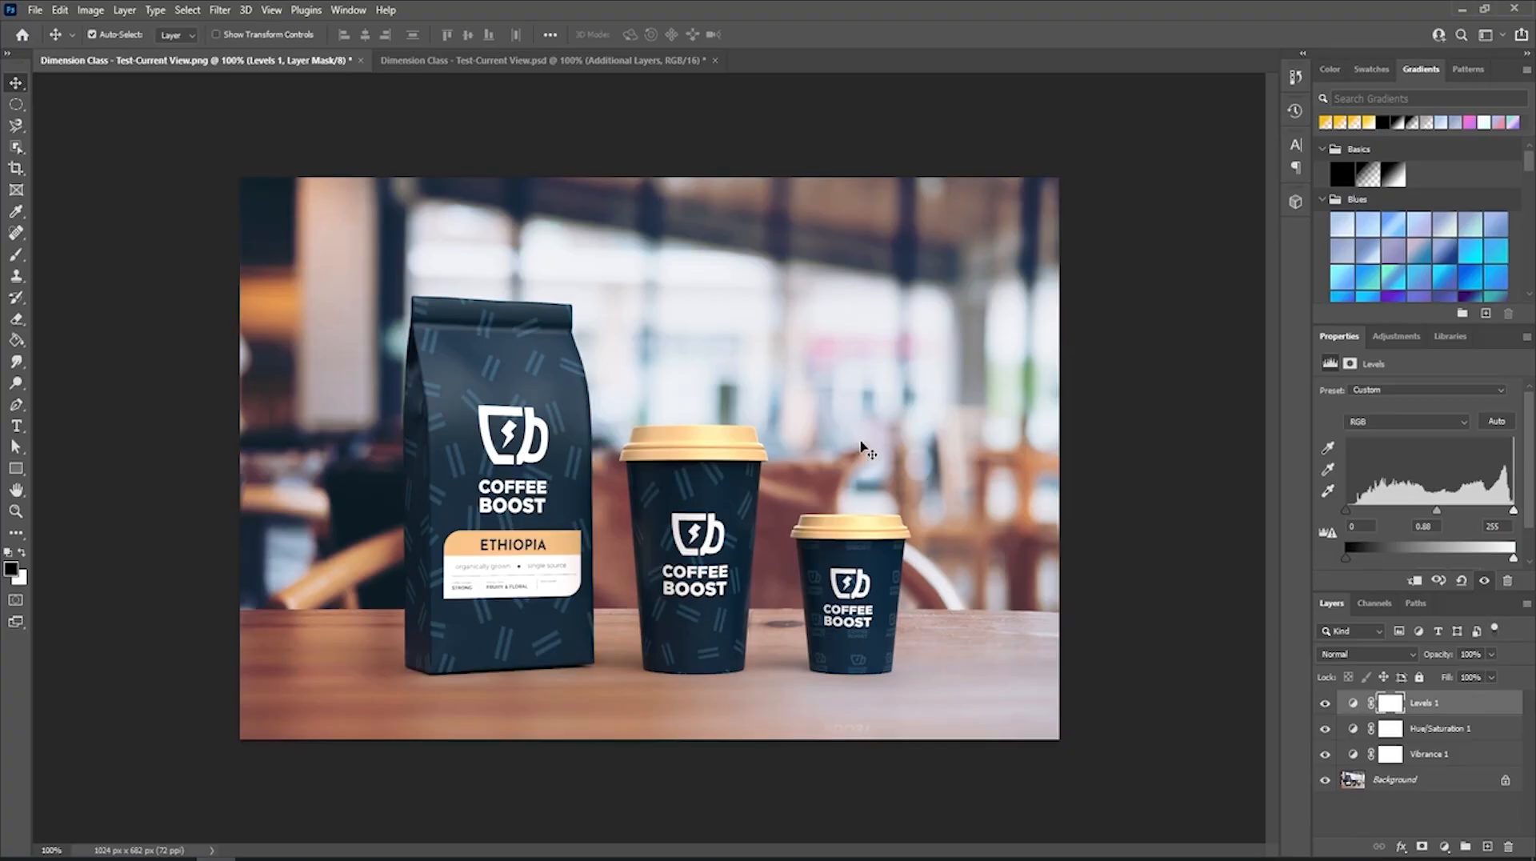
pyautogui.click(1406, 335)
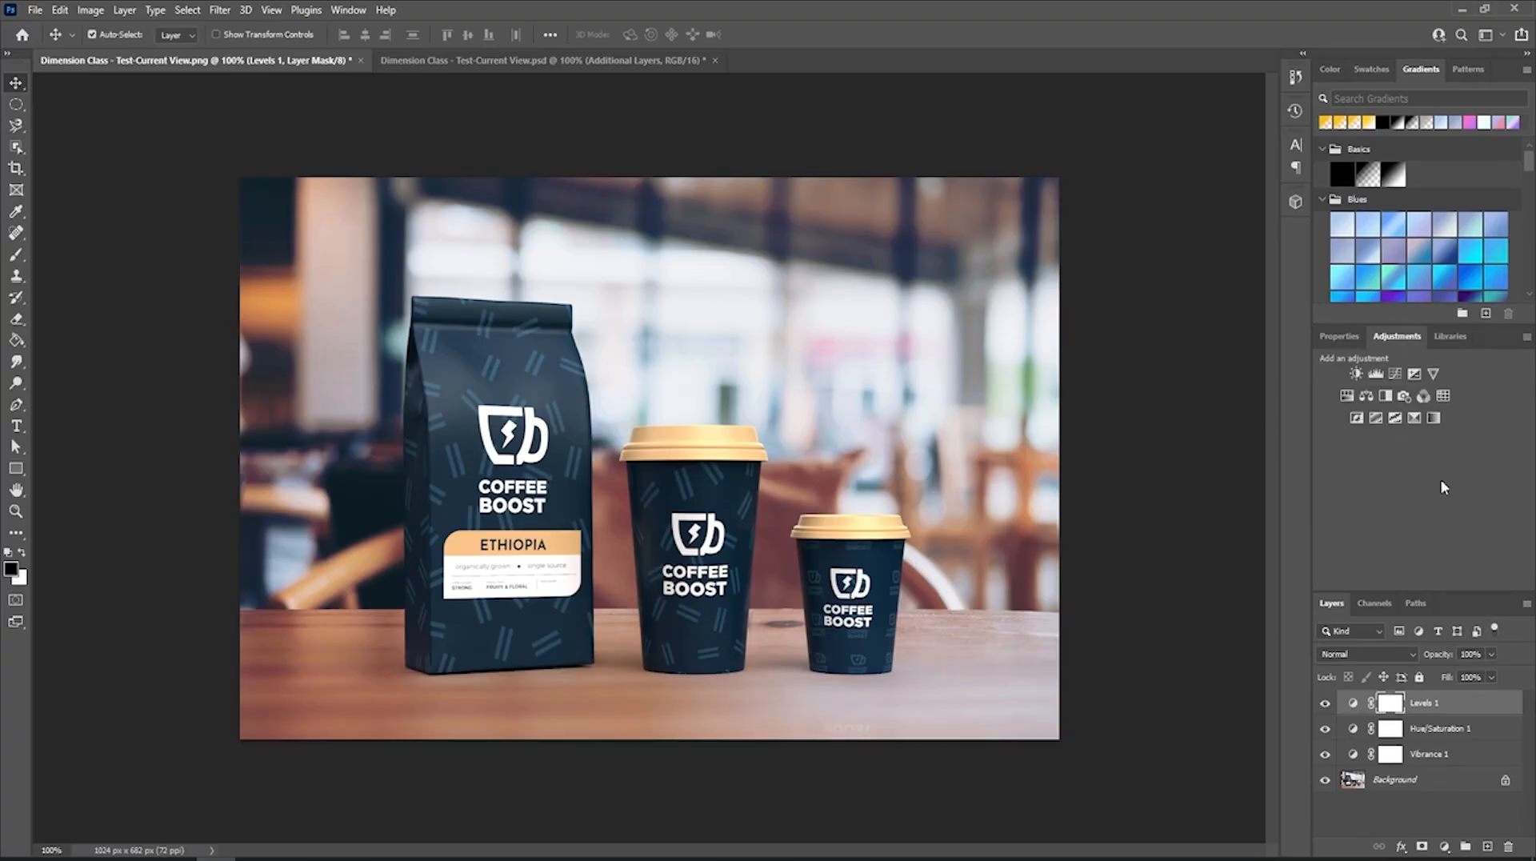